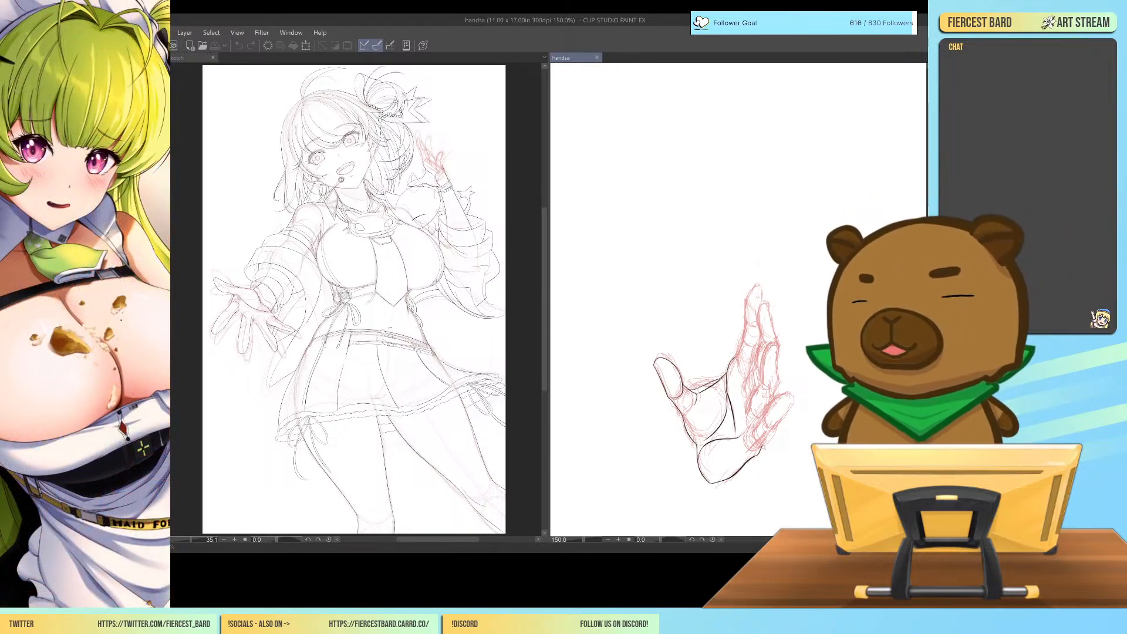
Try stacking the sketch canvas above the hands canvas, with a shorter sketch pane and the whole hand in view.
{"action": "mouse_move", "coordinate": [734, 352]}
{"action": "left_mouse_down"}
{"action": "mouse_move", "coordinate": [760, 352]}
{"action": "mouse_move", "coordinate": [552, 348]}
{"action": "mouse_move", "coordinate": [759, 353]}
{"action": "mouse_move", "coordinate": [727, 352]}
{"action": "left_mouse_up"}
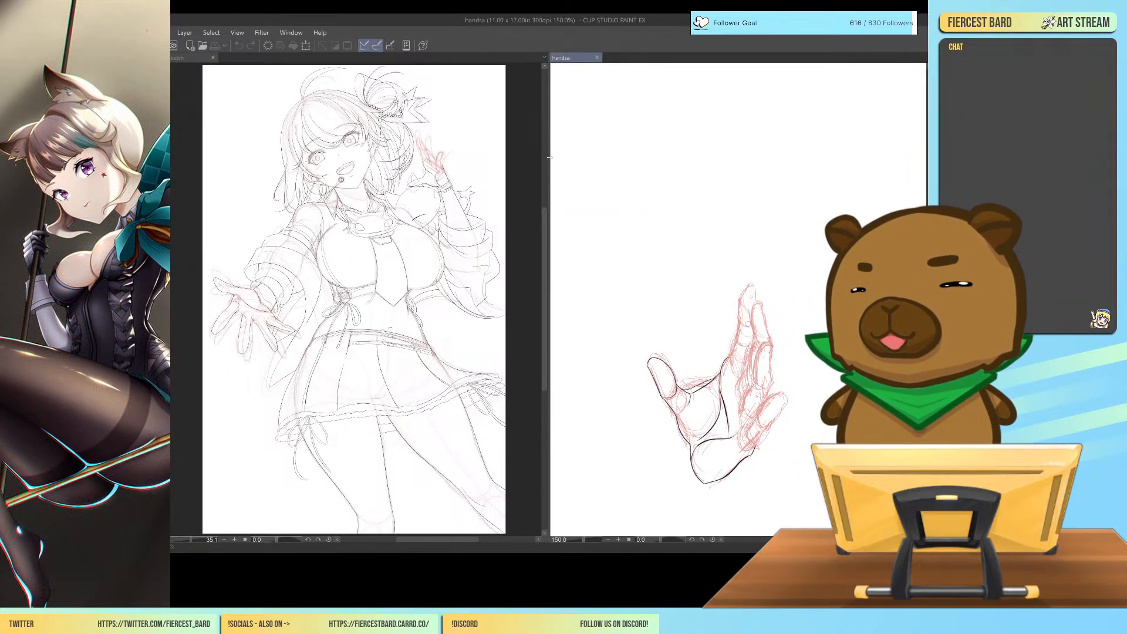
{"action": "left_click_drag", "start_coordinate": [549, 158], "coordinate": [799, 211]}
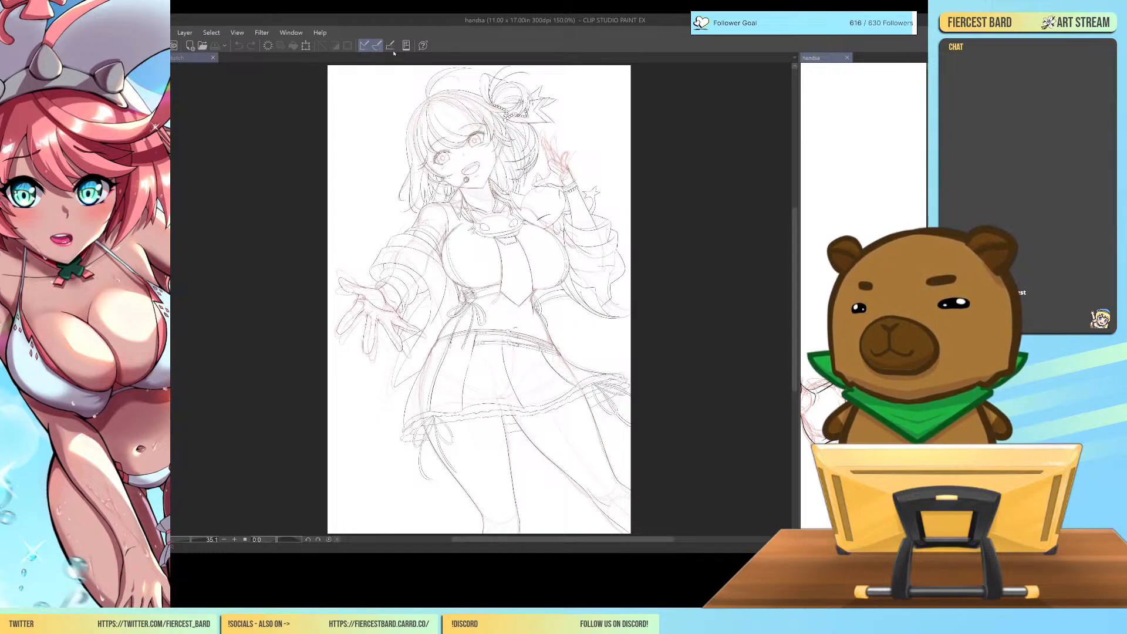
{"action": "left_click_drag", "start_coordinate": [394, 53], "coordinate": [394, 56]}
{"action": "scroll", "coordinate": [599, 165], "scroll_direction": "down", "scroll_amount": 5}
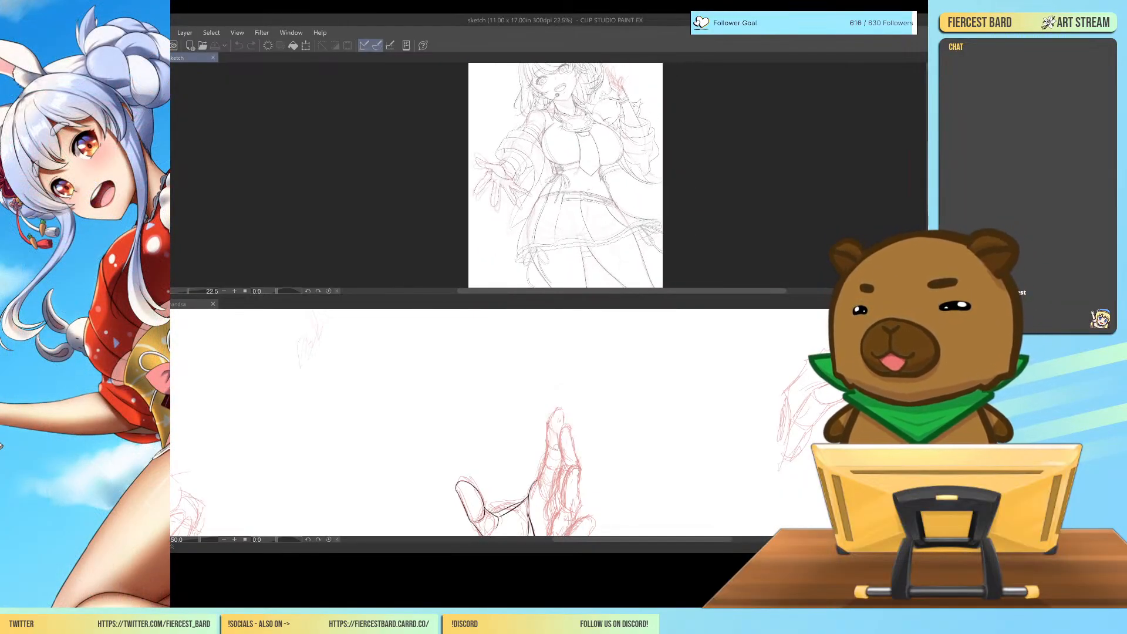
{"action": "left_click_drag", "start_coordinate": [639, 295], "coordinate": [639, 272]}
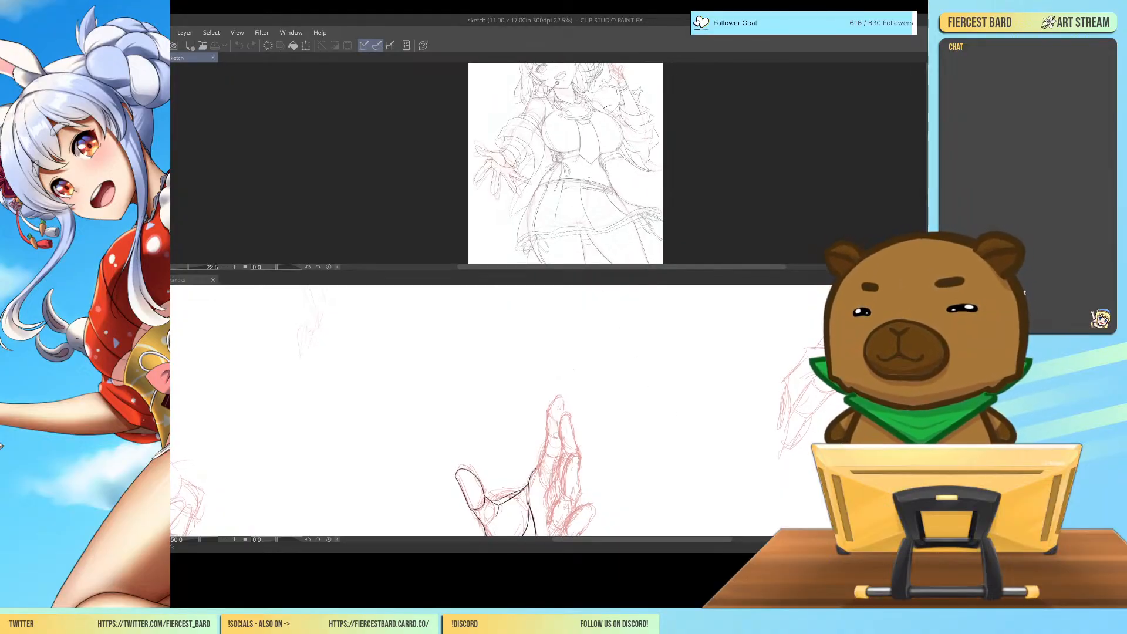
{"action": "left_click", "coordinate": [574, 369]}
{"action": "scroll", "coordinate": [574, 370], "scroll_direction": "down", "scroll_amount": 3}
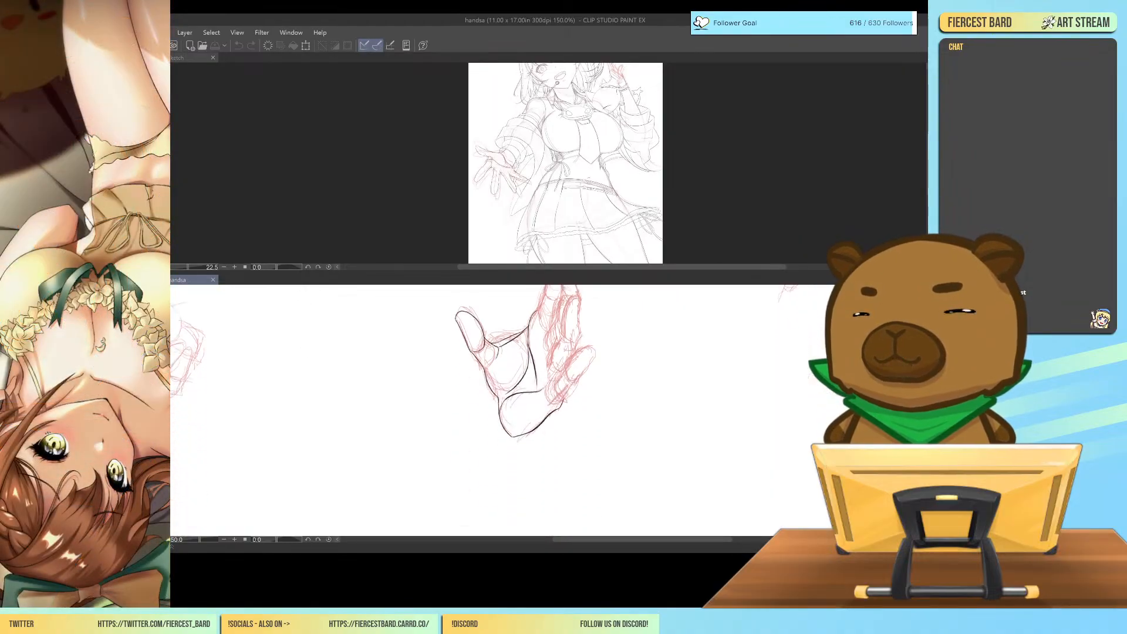
{"action": "scroll", "coordinate": [529, 411], "scroll_direction": "up", "scroll_amount": 1}
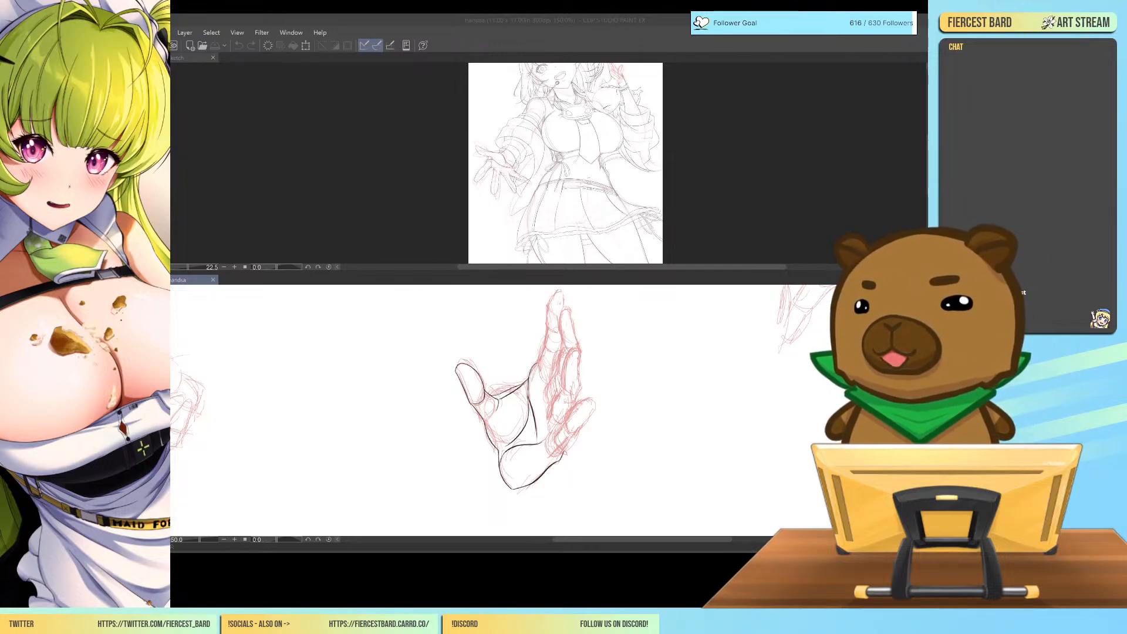
Zoom the sketch canvas out to 14.8% so the full figure fits its pane.
{"action": "left_click", "coordinate": [193, 58]}
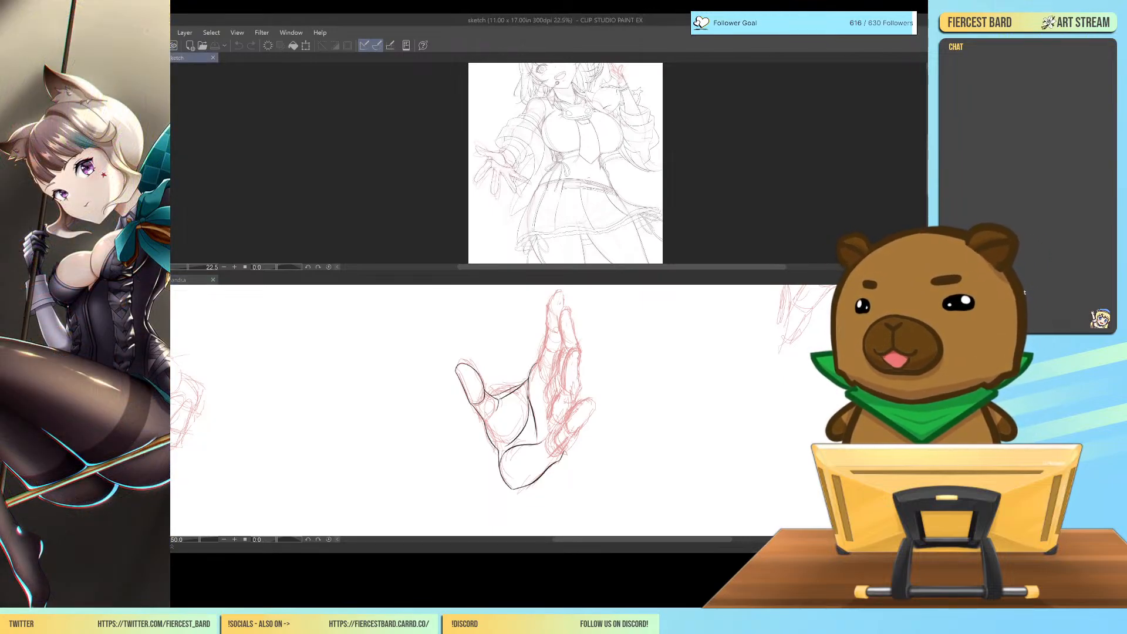
{"action": "scroll", "coordinate": [477, 145], "scroll_direction": "down", "scroll_amount": 3}
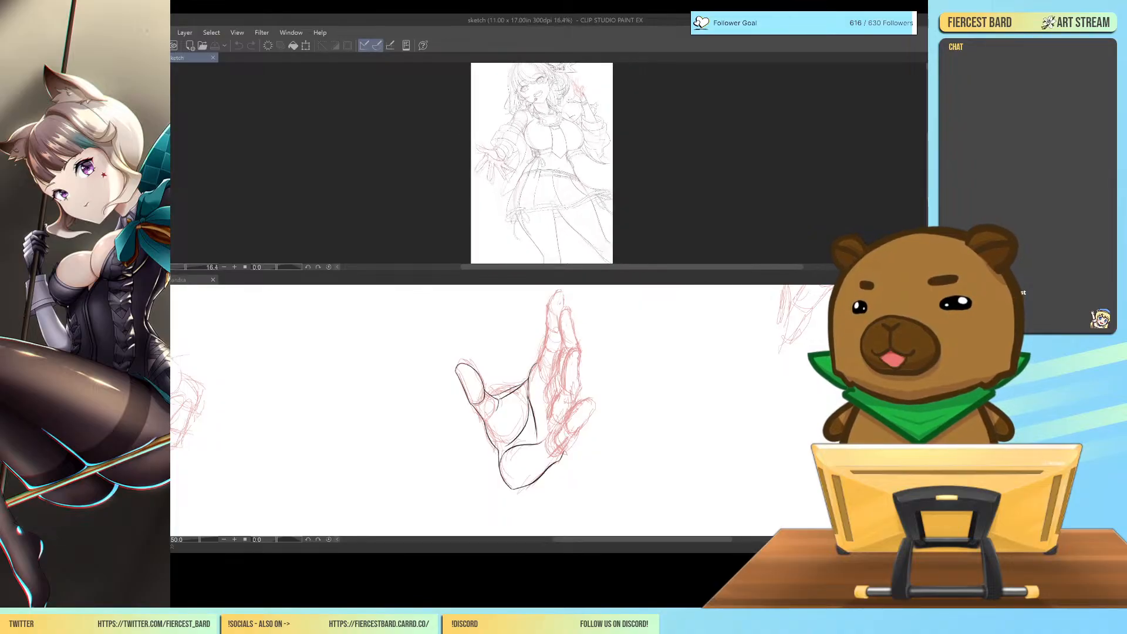
{"action": "scroll", "coordinate": [478, 145], "scroll_direction": "down", "scroll_amount": 1}
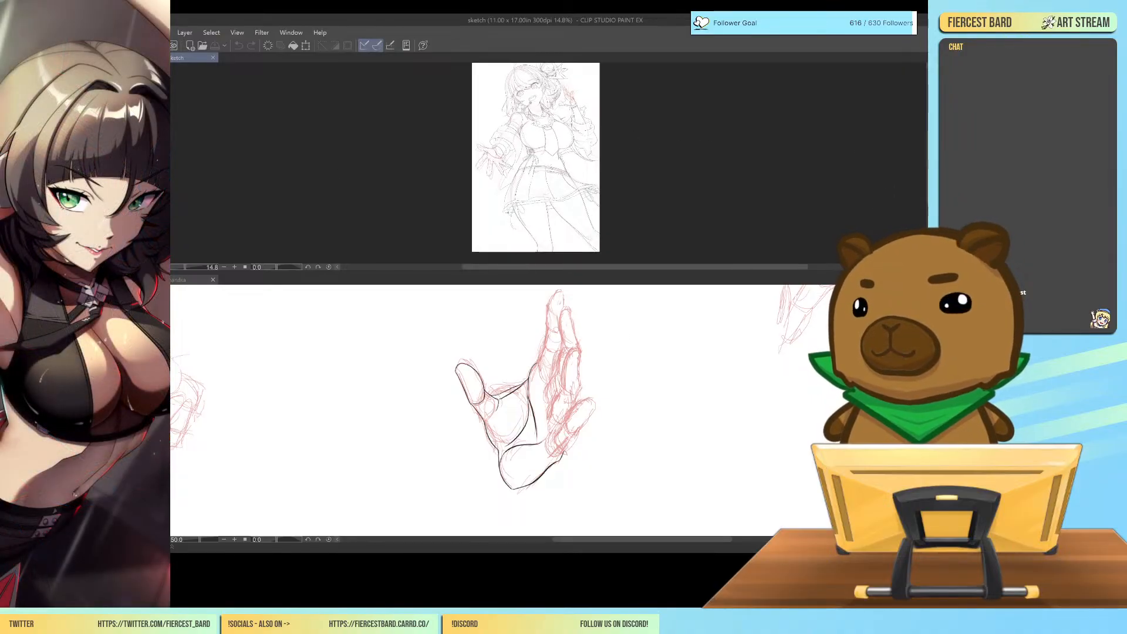
{"action": "left_click_drag", "start_coordinate": [928, 164], "coordinate": [928, 161]}
{"action": "left_click", "coordinate": [546, 405]}
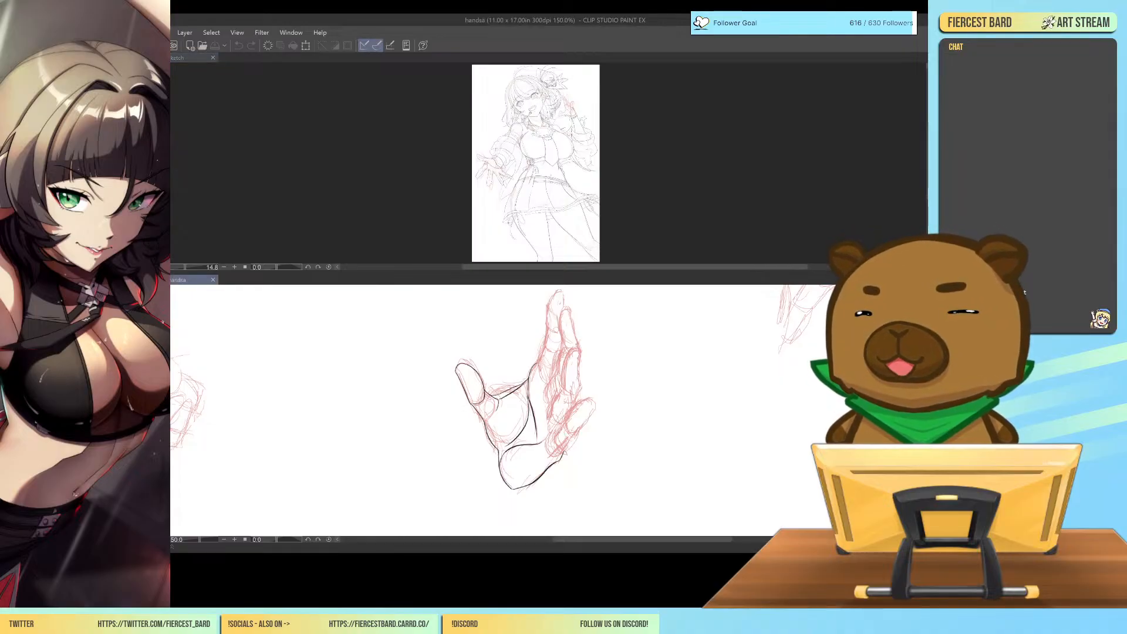
{"action": "scroll", "coordinate": [546, 405], "scroll_direction": "down", "scroll_amount": 3}
{"action": "scroll", "coordinate": [546, 406], "scroll_direction": "up", "scroll_amount": 2}
{"action": "scroll", "coordinate": [546, 405], "scroll_direction": "down", "scroll_amount": 1}
{"action": "scroll", "coordinate": [546, 405], "scroll_direction": "up", "scroll_amount": 3}
{"action": "scroll", "coordinate": [528, 411], "scroll_direction": "down", "scroll_amount": 3}
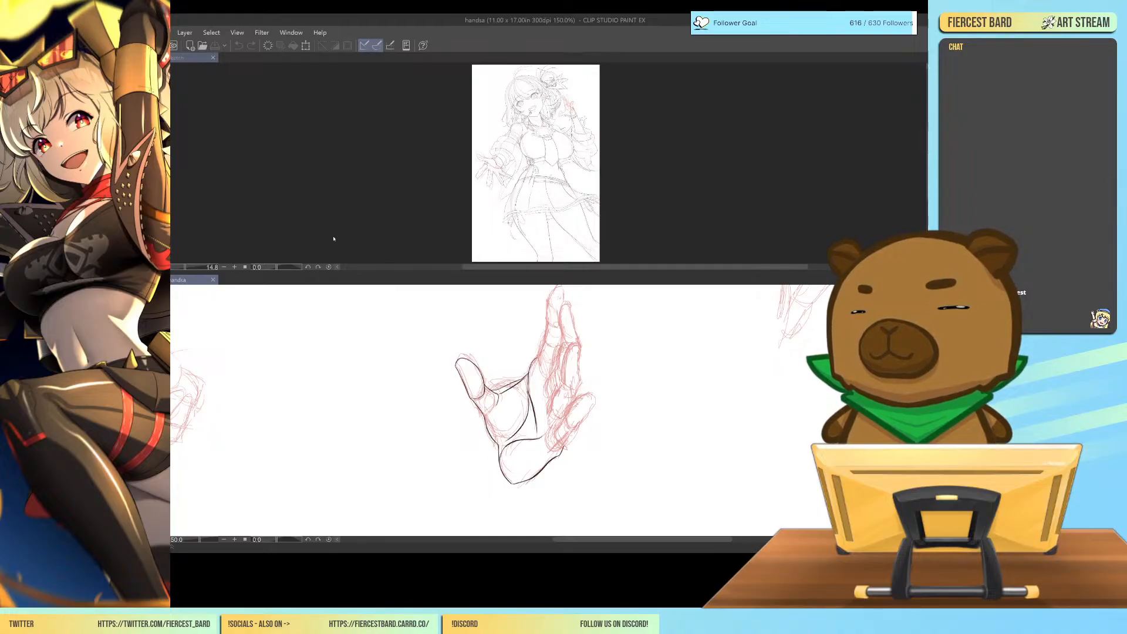
Place the sketch and hands canvases side by side, with the sketch at 25% and a wider hands pane.
{"action": "left_click_drag", "start_coordinate": [191, 58], "coordinate": [176, 411]}
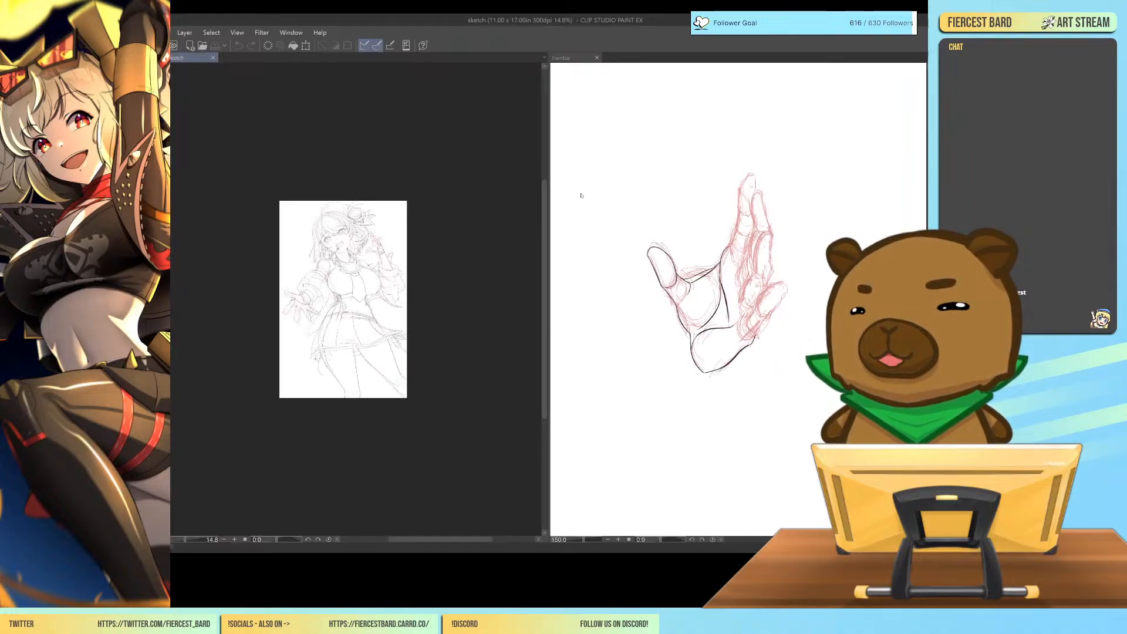
{"action": "scroll", "coordinate": [392, 324], "scroll_direction": "up", "scroll_amount": 5}
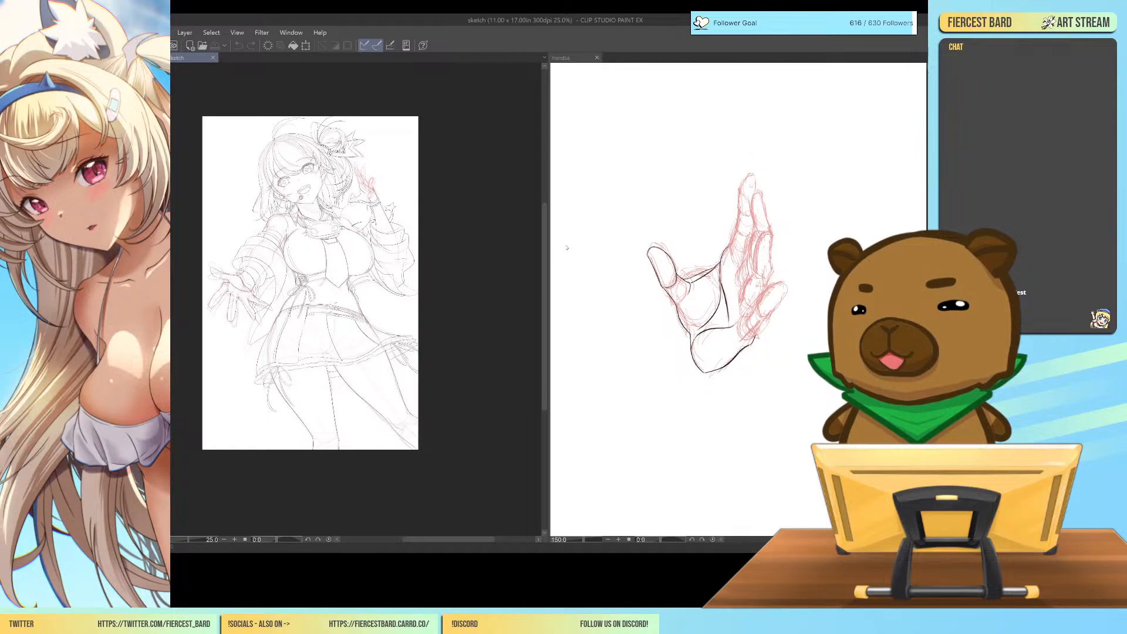
{"action": "left_click_drag", "start_coordinate": [547, 247], "coordinate": [450, 252]}
{"action": "left_click_drag", "start_coordinate": [394, 539], "coordinate": [384, 541]}
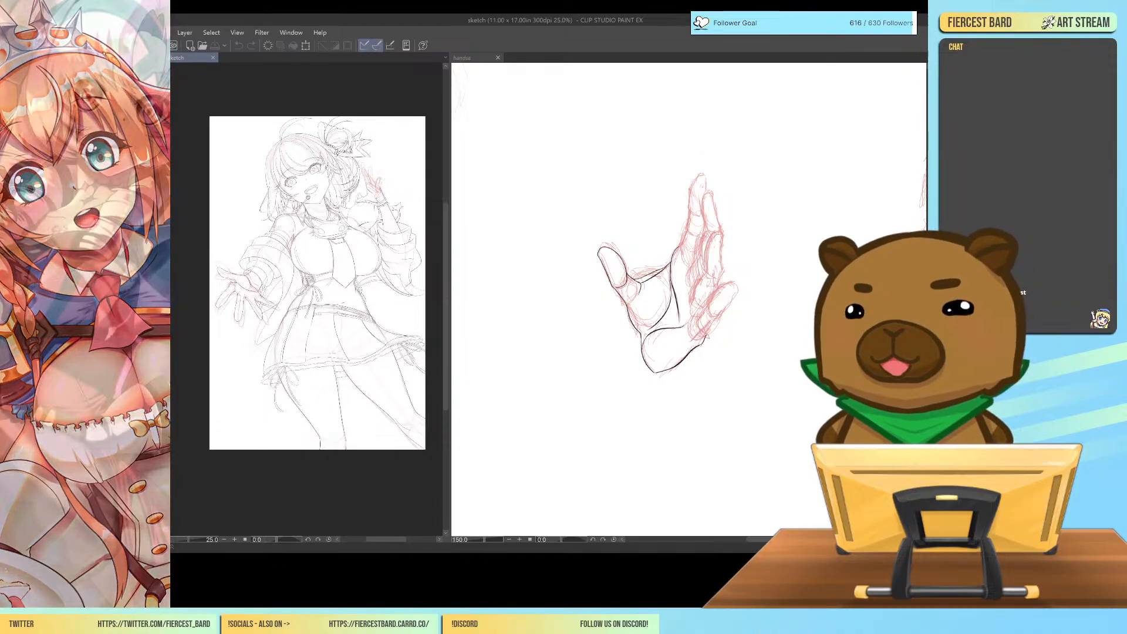
Activate the hands canvas, rotate its view to -15 degrees and enlarge the palm to 400%.
{"action": "left_click", "coordinate": [471, 59]}
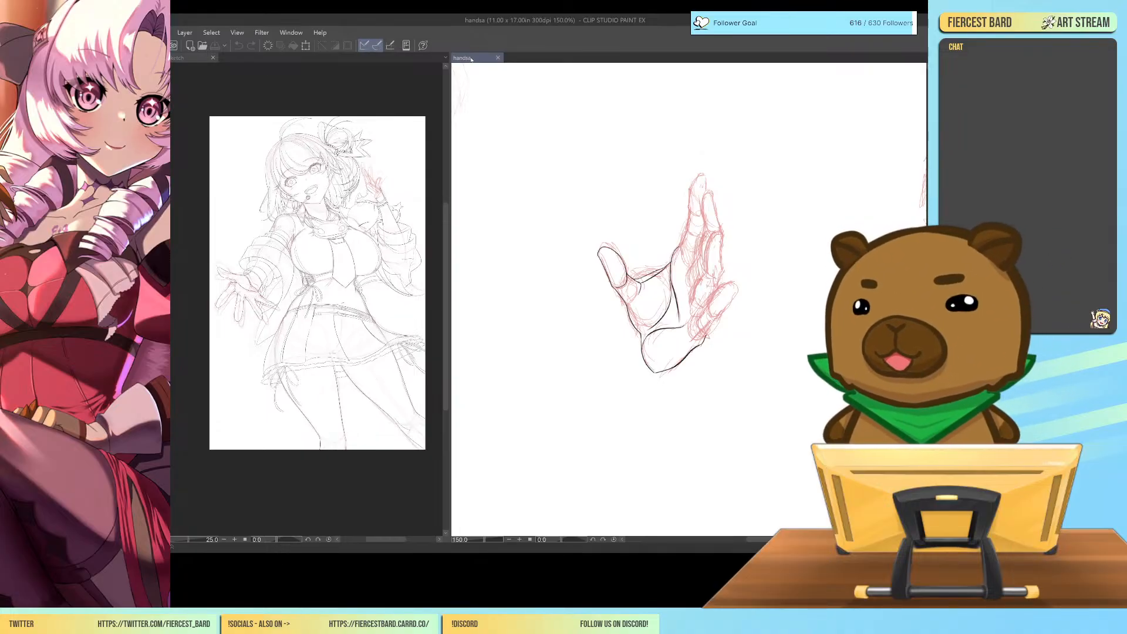
{"action": "key", "text": "ctrl+plus"}
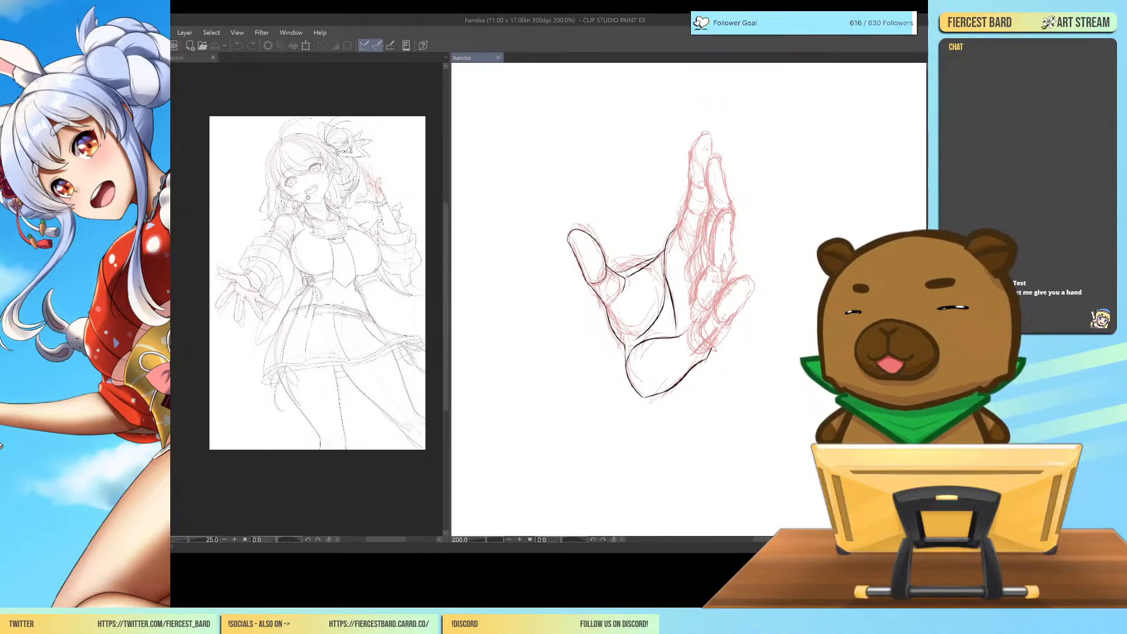
{"action": "key", "text": "minus"}
{"action": "key", "text": "minus"}
{"action": "key", "text": "minus"}
{"action": "key", "text": "ctrl+plus"}
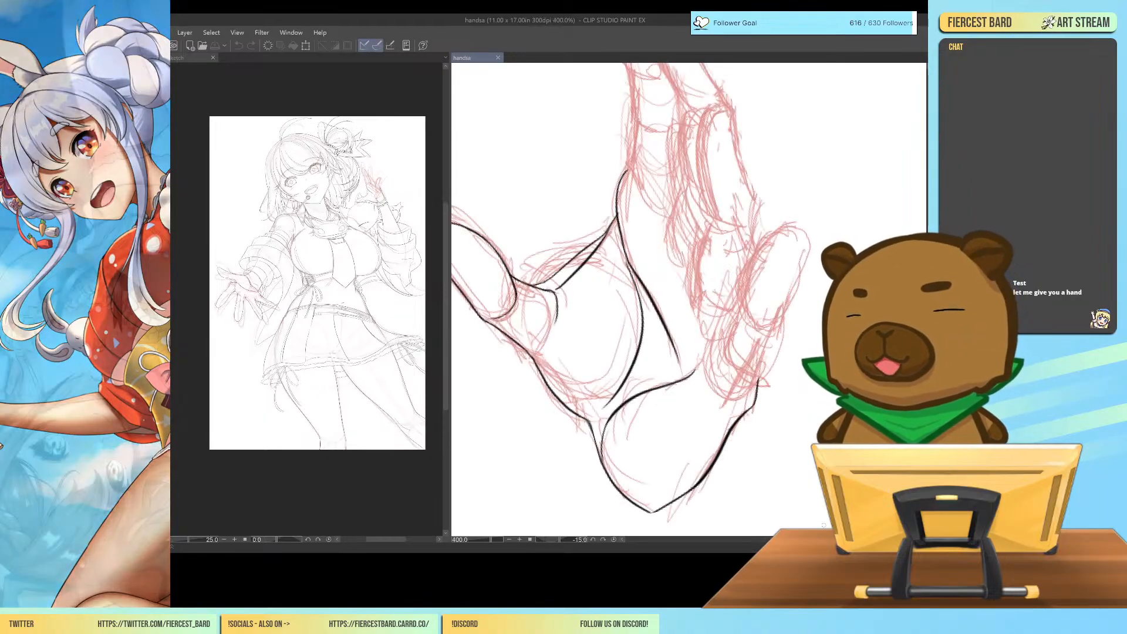
{"action": "scroll", "coordinate": [689, 299], "scroll_direction": "up", "scroll_amount": 1}
{"action": "scroll", "coordinate": [689, 299], "scroll_direction": "up", "scroll_amount": 2}
{"action": "scroll", "coordinate": [689, 300], "scroll_direction": "down", "scroll_amount": 3}
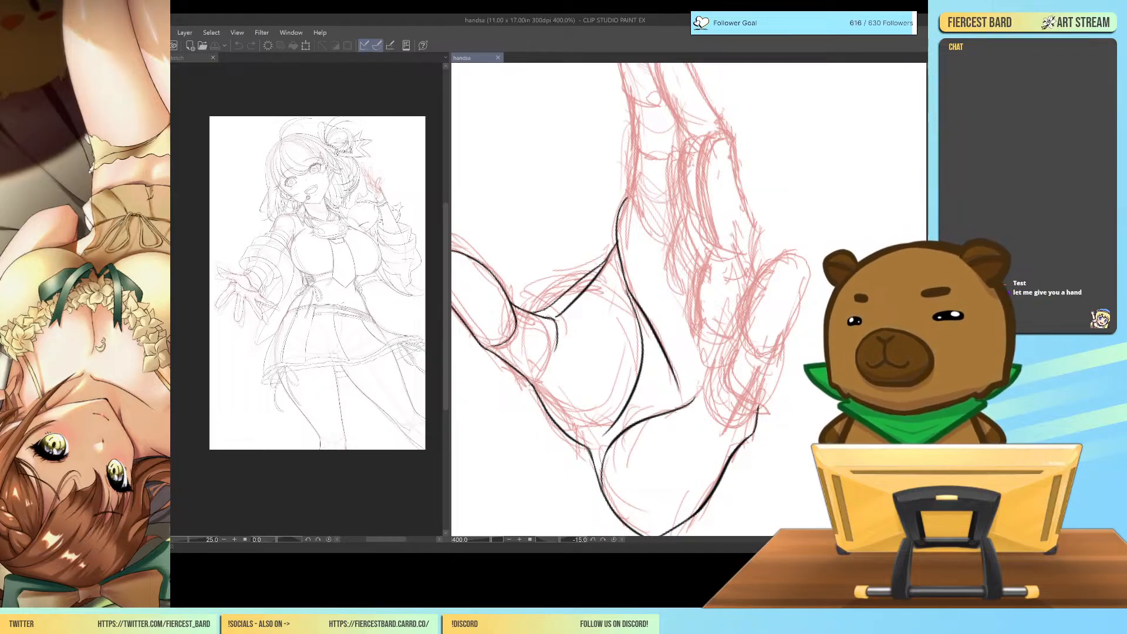
Ink the outer edge of the little finger's base upward from the palm's outer corner, undoing and redrawing unsatisfactory strokes.
{"action": "left_click_drag", "start_coordinate": [757, 411], "coordinate": [791, 332]}
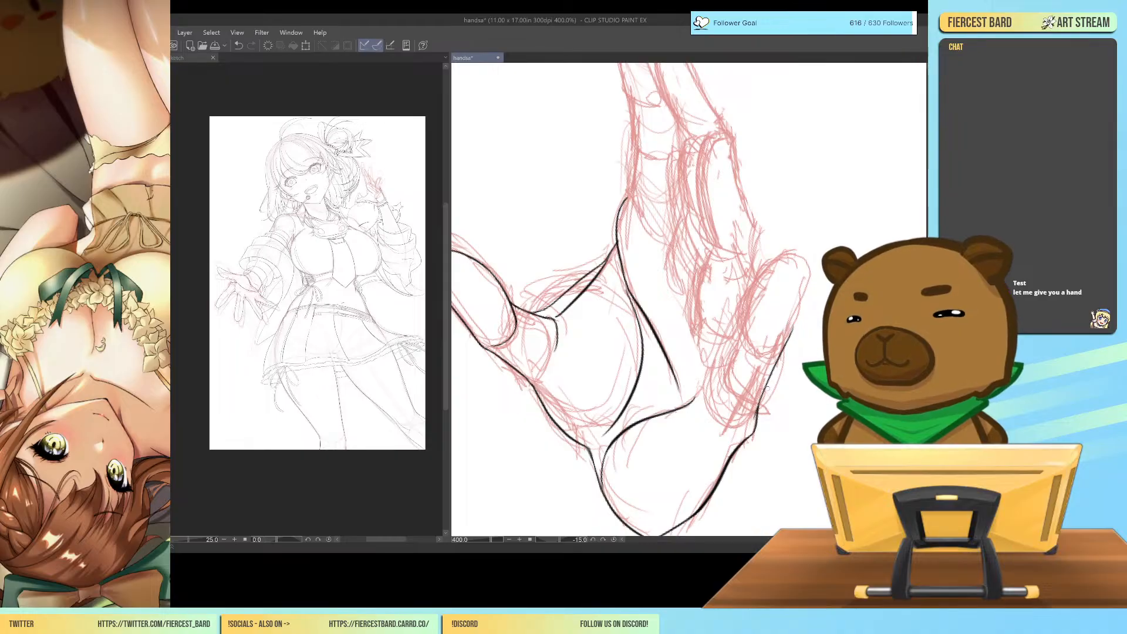
{"action": "key", "text": "ctrl+z"}
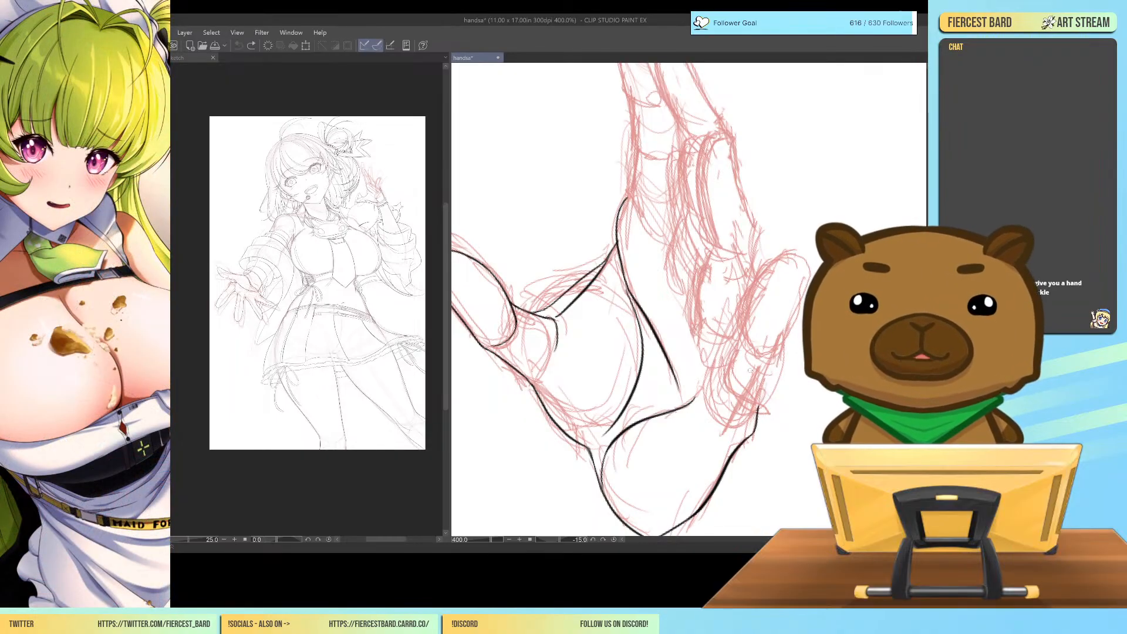
{"action": "left_click_drag", "start_coordinate": [754, 418], "coordinate": [780, 353]}
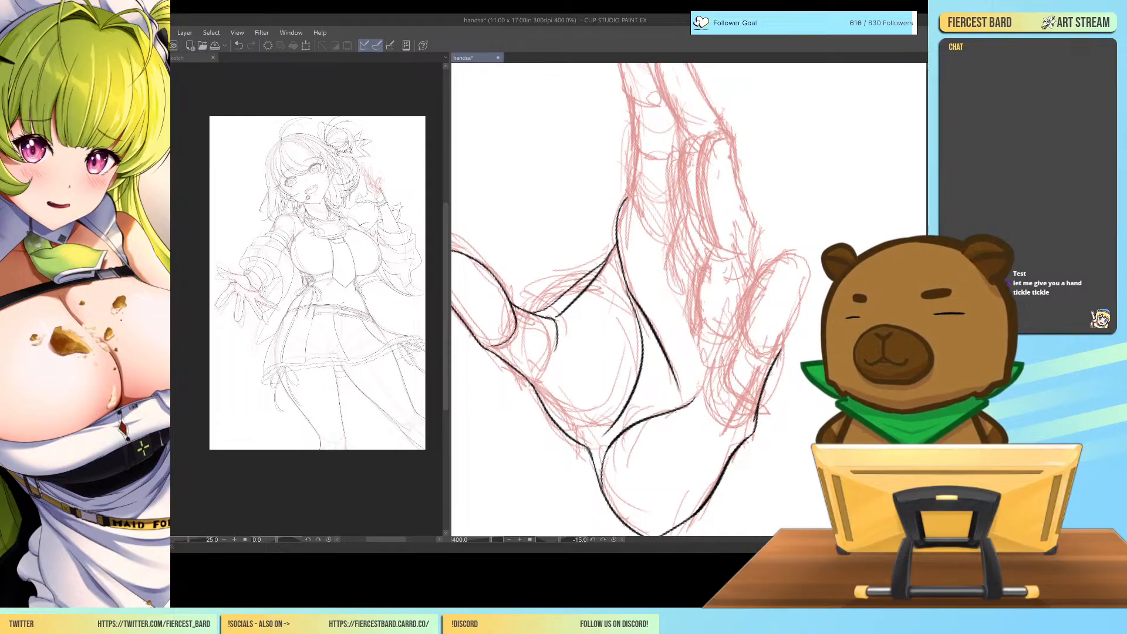
{"action": "left_click_drag", "start_coordinate": [705, 394], "coordinate": [719, 355]}
{"action": "key", "text": "ctrl+z"}
{"action": "key", "text": "ctrl+z"}
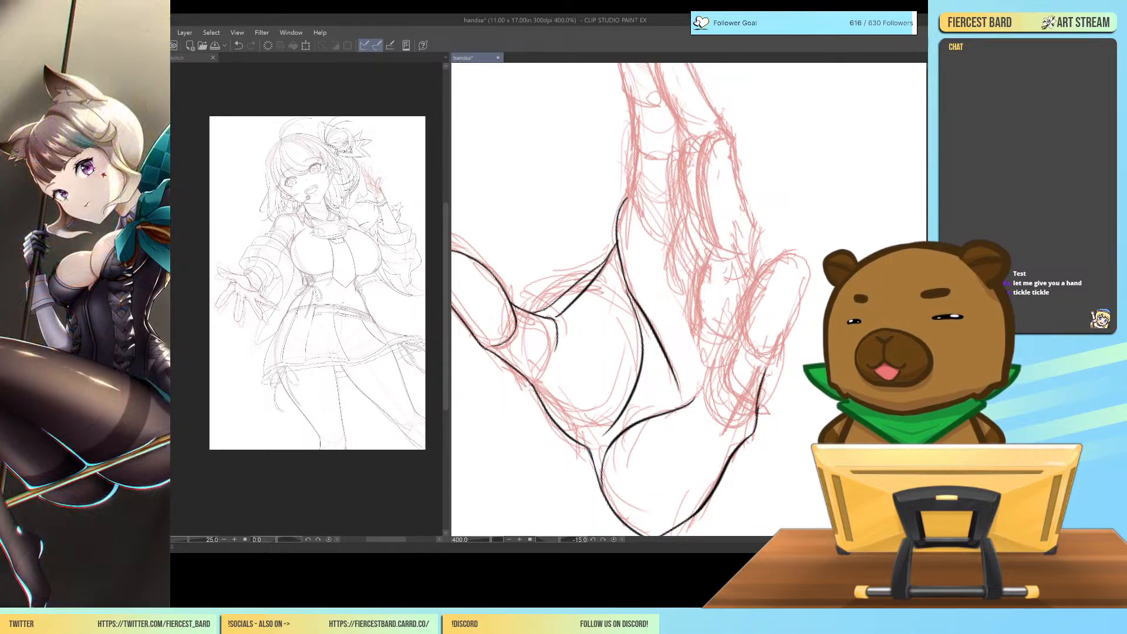
{"action": "left_click_drag", "start_coordinate": [757, 411], "coordinate": [768, 375]}
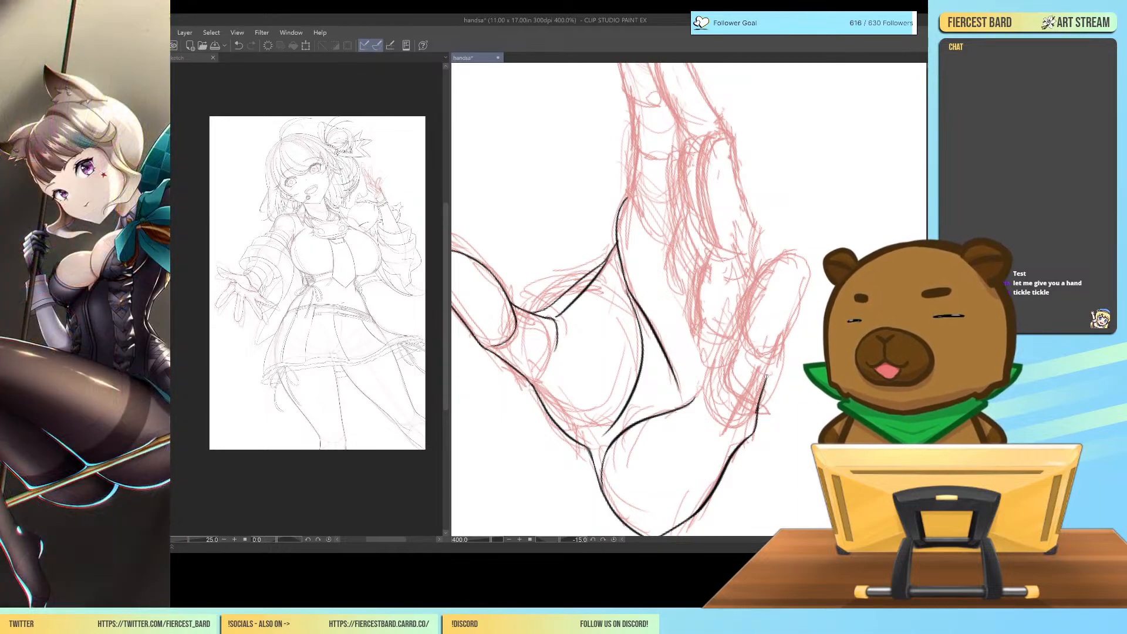
{"action": "key", "text": "ctrl+z"}
{"action": "left_click_drag", "start_coordinate": [757, 414], "coordinate": [774, 348]}
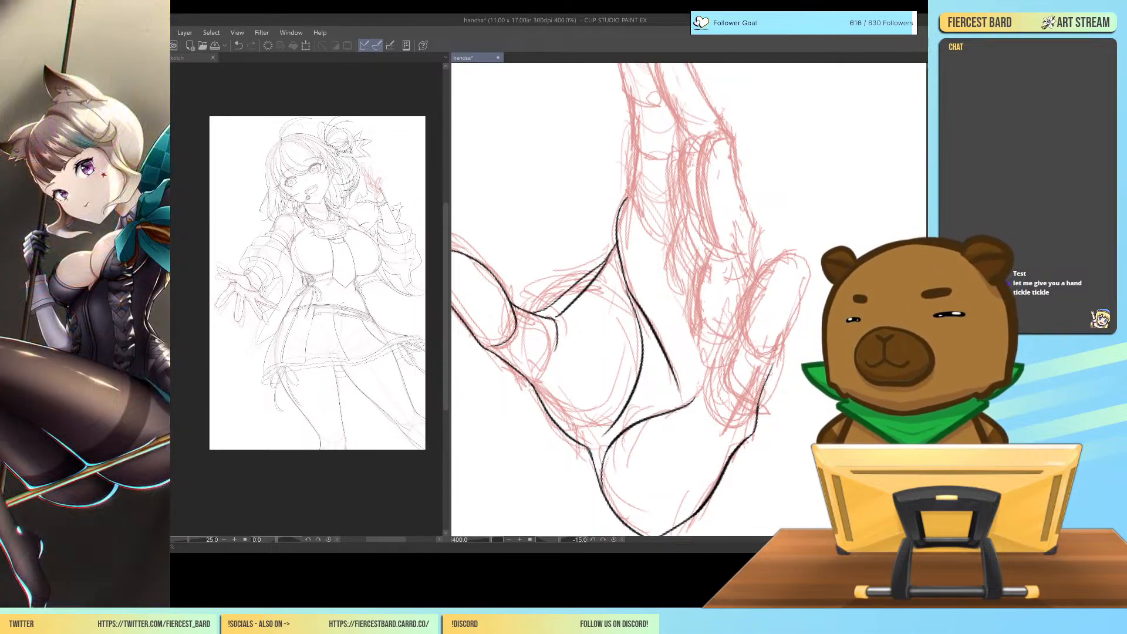
{"action": "key", "text": "ctrl+minus"}
{"action": "key", "text": "ctrl+z"}
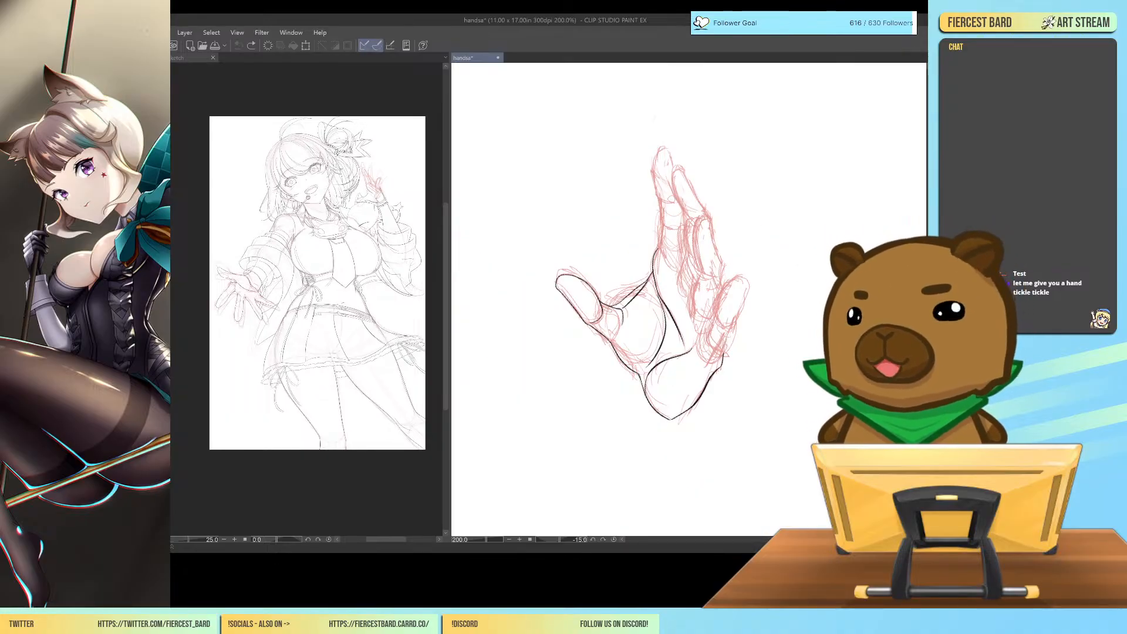
{"action": "key", "text": "ctrl+plus"}
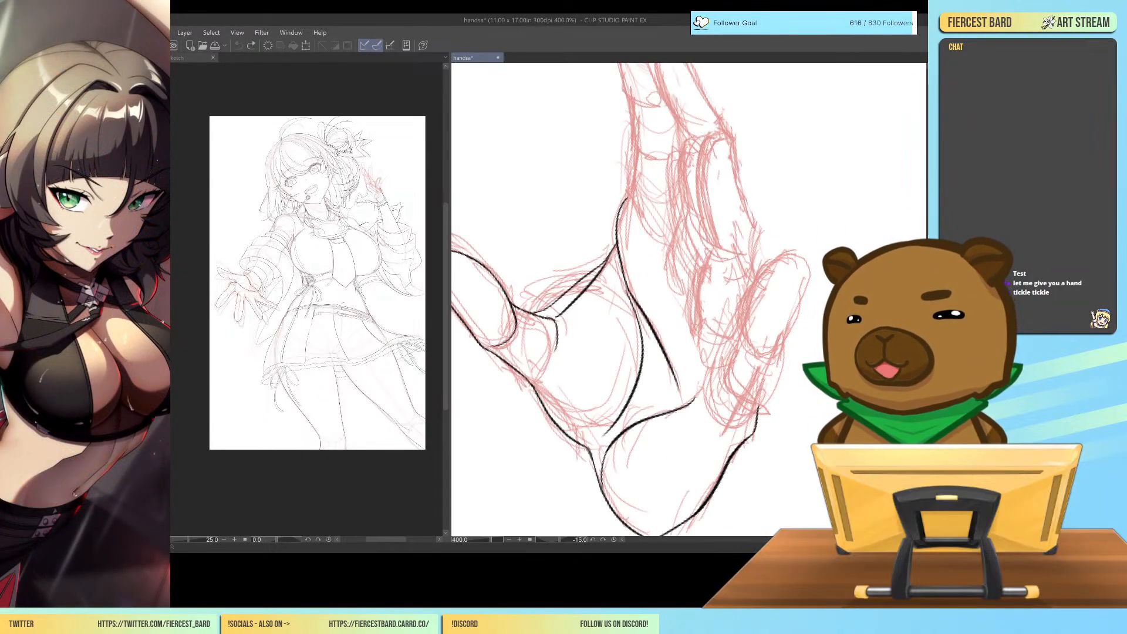
{"action": "left_click_drag", "start_coordinate": [781, 351], "coordinate": [755, 419]}
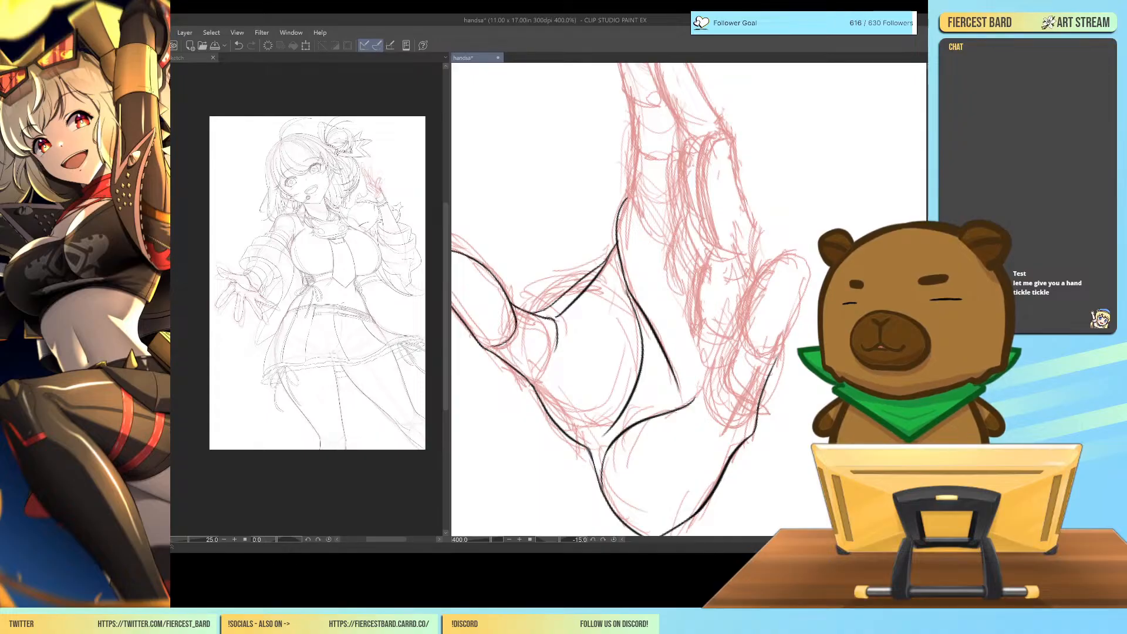
Try several black strokes for the little finger's inner edge, rising from the end of the palm crease.
{"action": "left_click_drag", "start_coordinate": [705, 399], "coordinate": [732, 331]}
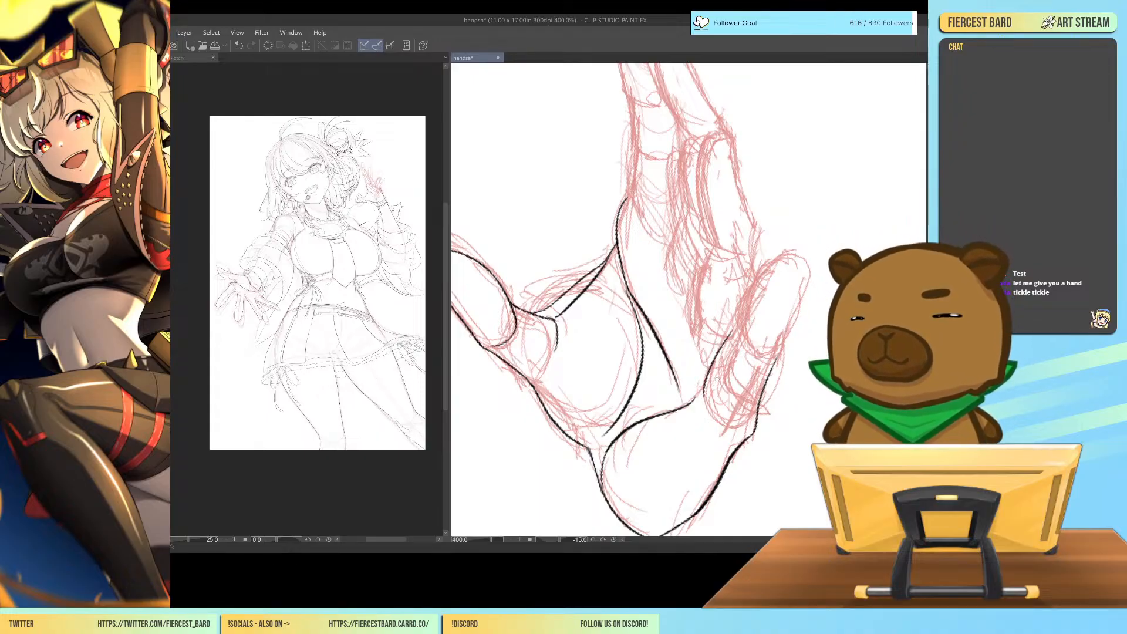
{"action": "key", "text": "ctrl+z"}
{"action": "left_click_drag", "start_coordinate": [707, 405], "coordinate": [719, 346]}
{"action": "key", "text": "ctrl+z"}
{"action": "left_click_drag", "start_coordinate": [706, 403], "coordinate": [728, 347]}
{"action": "key", "text": "ctrl+z"}
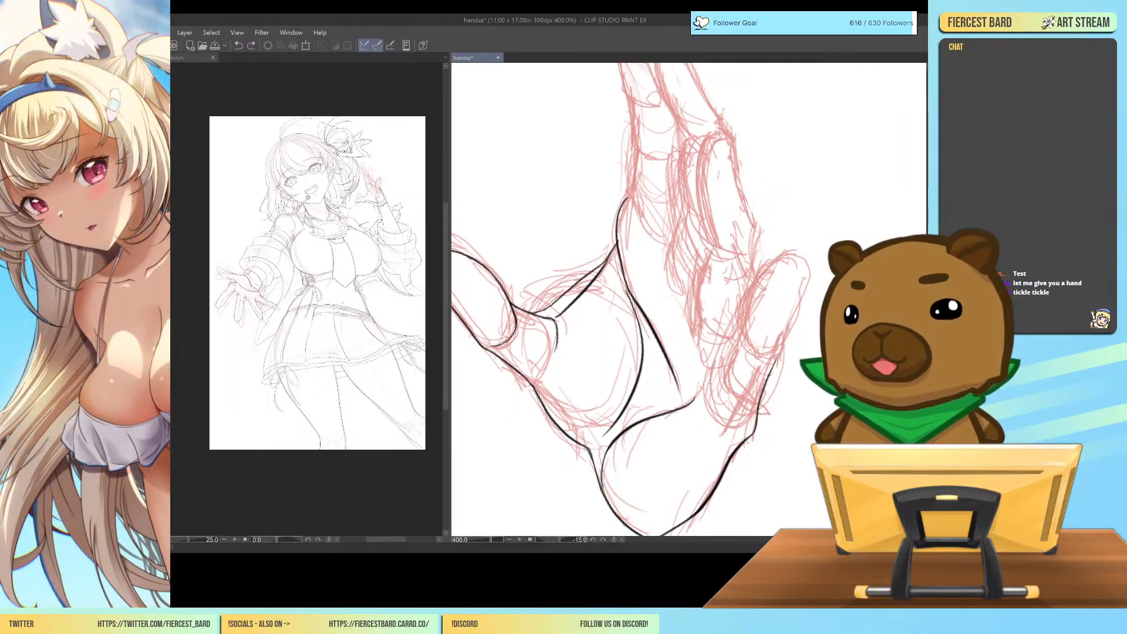
{"action": "key", "text": "ctrl+y"}
{"action": "key", "text": "ctrl+z"}
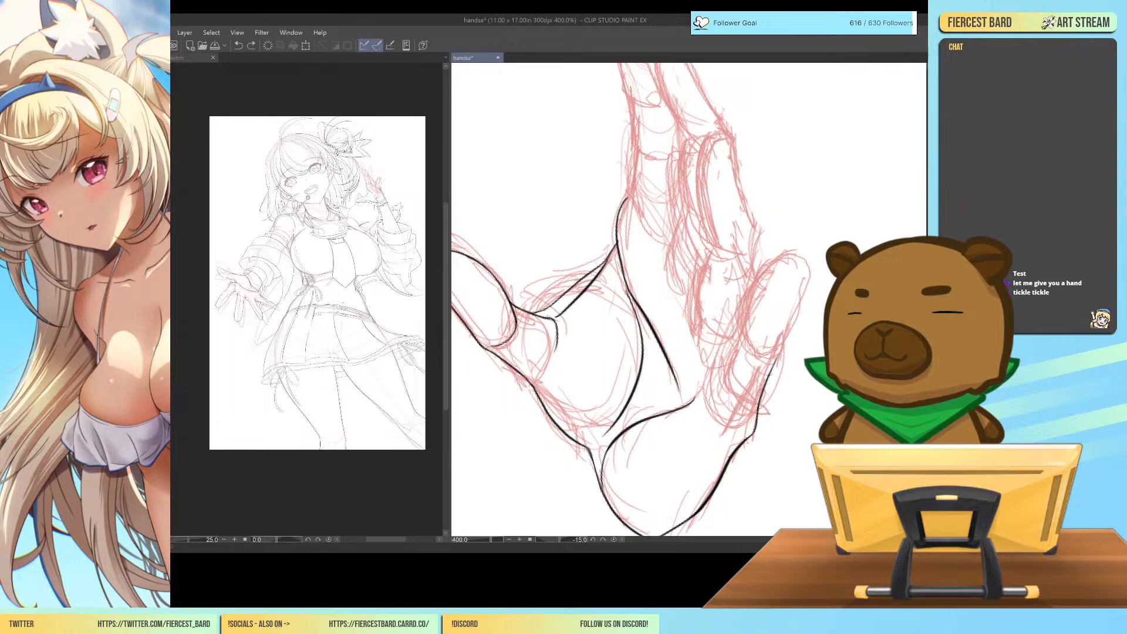
{"action": "mouse_move", "coordinate": [718, 359]}
{"action": "left_mouse_down"}
{"action": "mouse_move", "coordinate": [706, 404]}
{"action": "mouse_move", "coordinate": [735, 308]}
{"action": "left_mouse_up"}
{"action": "key", "text": "ctrl+z"}
{"action": "left_click_drag", "start_coordinate": [717, 373], "coordinate": [732, 314]}
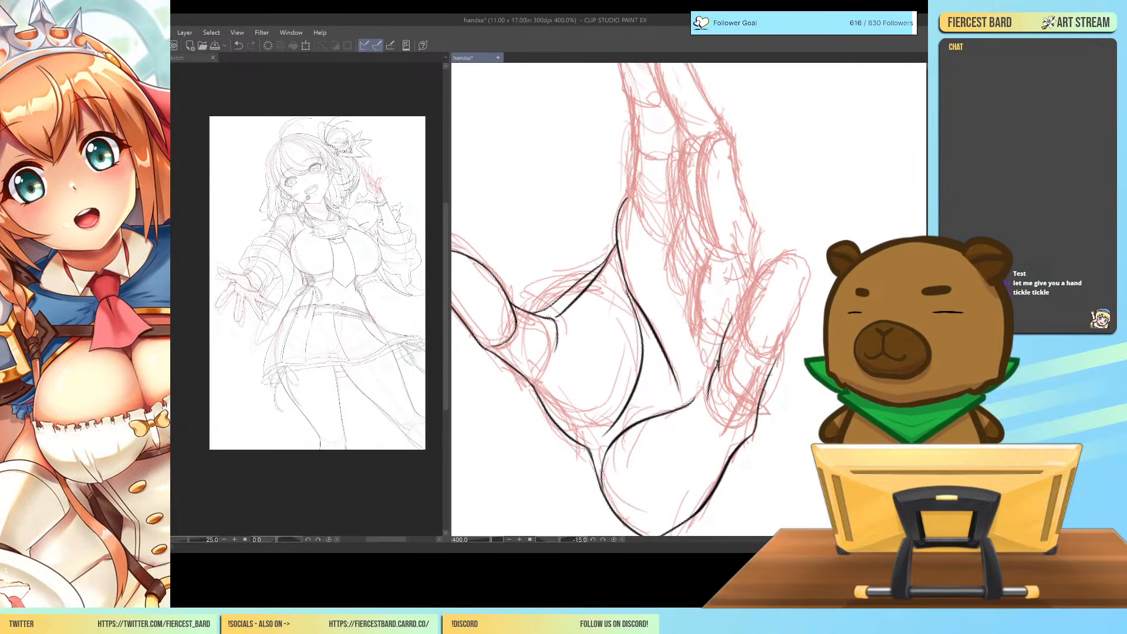
{"action": "key", "text": "ctrl+z"}
{"action": "left_click_drag", "start_coordinate": [718, 372], "coordinate": [736, 312]}
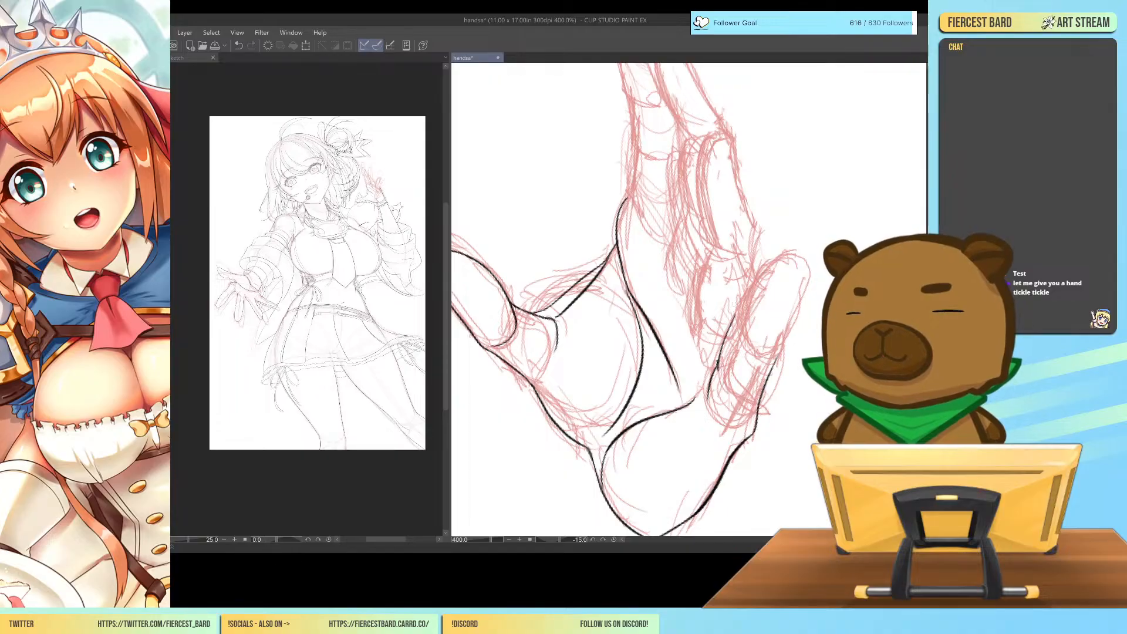
{"action": "key", "text": "ctrl+z"}
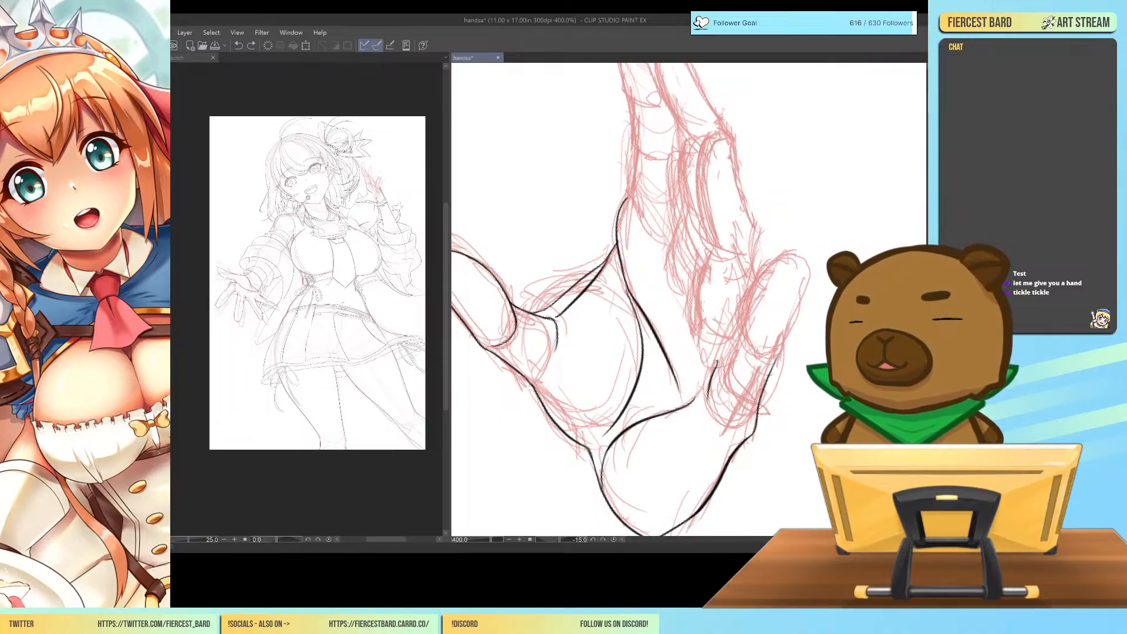
Redraw the upper part of the little finger's outer base line and try another stroke for its inner edge.
{"action": "left_click_drag", "start_coordinate": [763, 393], "coordinate": [778, 346]}
{"action": "key", "text": "ctrl+z"}
{"action": "left_click_drag", "start_coordinate": [763, 392], "coordinate": [779, 338]}
{"action": "key", "text": "ctrl+z"}
{"action": "left_click_drag", "start_coordinate": [764, 391], "coordinate": [775, 348]}
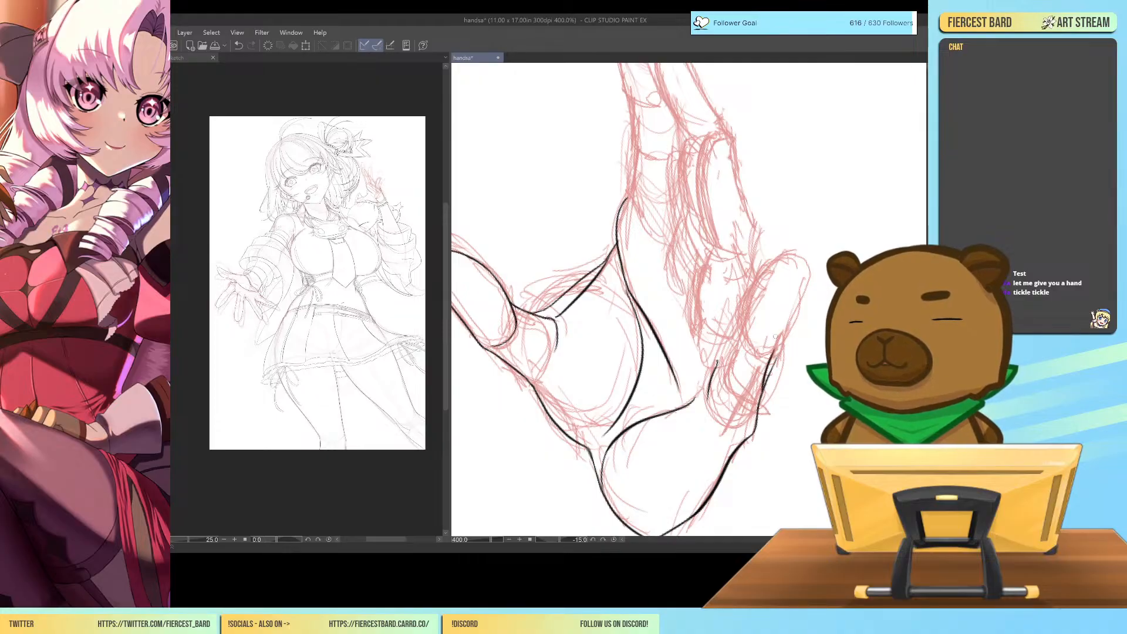
{"action": "left_click_drag", "start_coordinate": [716, 368], "coordinate": [735, 313]}
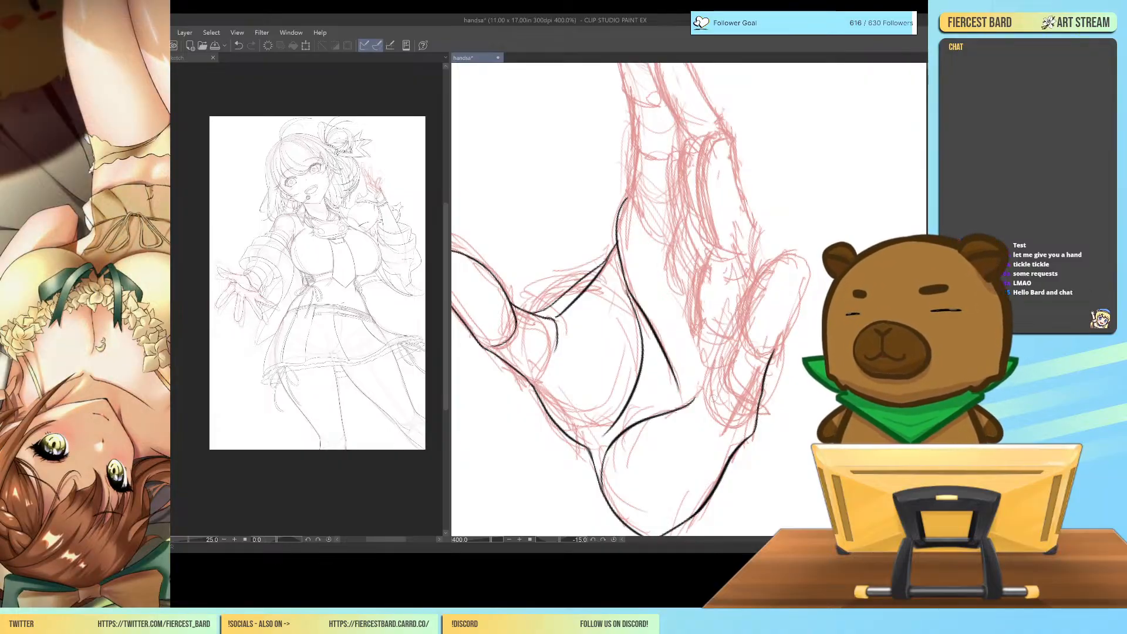
Ink the inner curve of the little finger's tip segment from its lower joint up to the top, undoing and redrawing unsatisfactory strokes.
{"action": "left_click_drag", "start_coordinate": [744, 338], "coordinate": [785, 247]}
{"action": "key", "text": "ctrl+z"}
{"action": "mouse_move", "coordinate": [744, 338]}
{"action": "left_mouse_down"}
{"action": "mouse_move", "coordinate": [755, 283]}
{"action": "mouse_move", "coordinate": [789, 252]}
{"action": "left_mouse_up"}
{"action": "key", "text": "ctrl+z"}
{"action": "left_click_drag", "start_coordinate": [744, 338], "coordinate": [798, 242]}
{"action": "key", "text": "ctrl+z"}
{"action": "left_click_drag", "start_coordinate": [744, 336], "coordinate": [794, 246]}
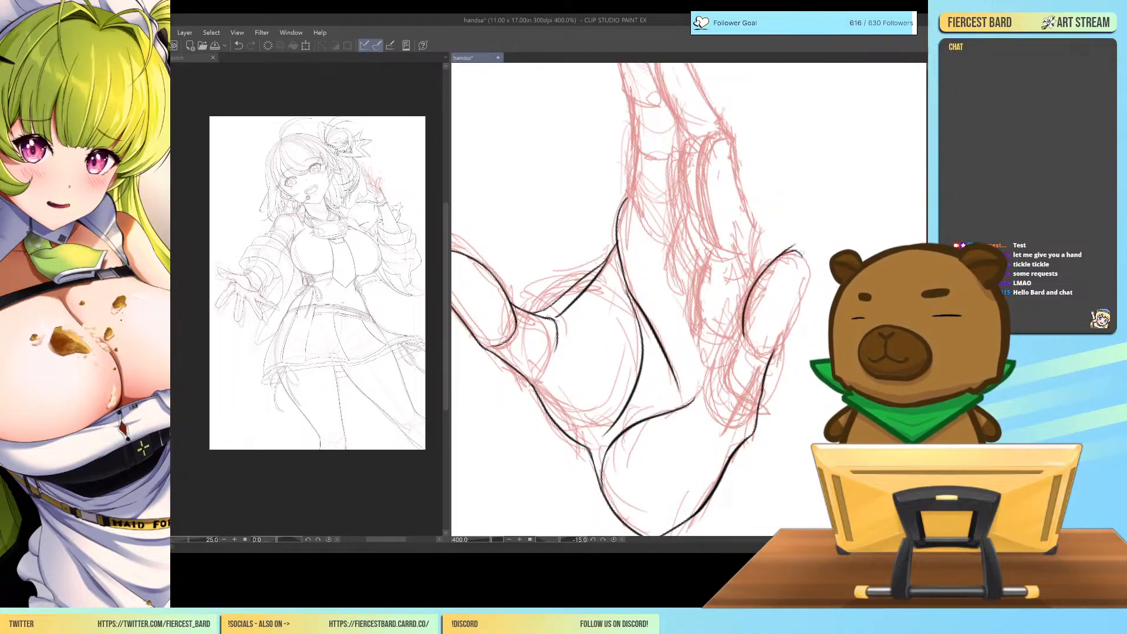
Ink the rounded top and outer side of the little finger's tip segment down to its lower joint, redrawing the stroke until it fits.
{"action": "left_click_drag", "start_coordinate": [808, 257], "coordinate": [812, 276]}
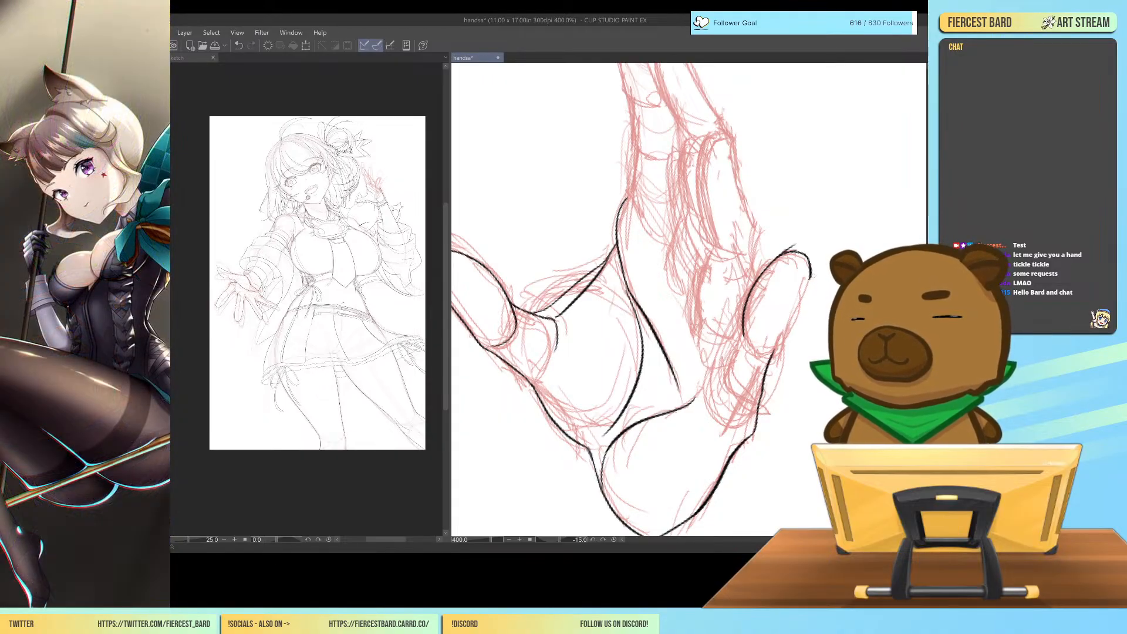
{"action": "key", "text": "ctrl+z"}
{"action": "left_click_drag", "start_coordinate": [810, 275], "coordinate": [781, 344]}
{"action": "key", "text": "ctrl+z"}
{"action": "left_click_drag", "start_coordinate": [811, 274], "coordinate": [770, 356]}
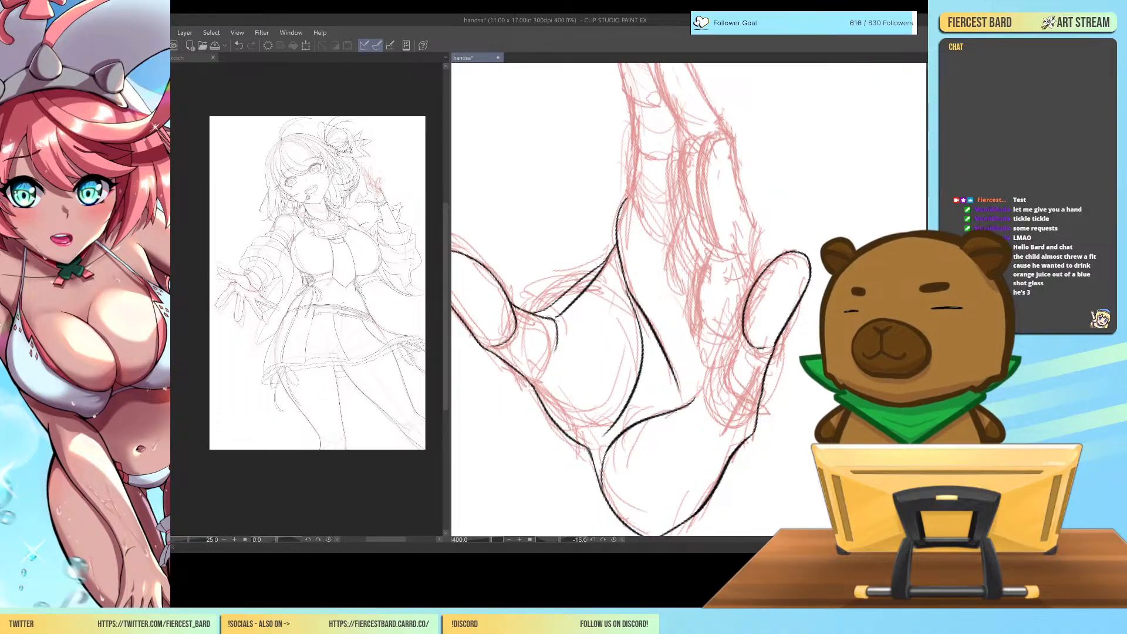
Ink the inner edge of the little finger's middle segment downward from the tip segment, redrawing its lower end shorter.
{"action": "left_click_drag", "start_coordinate": [743, 325], "coordinate": [726, 373]}
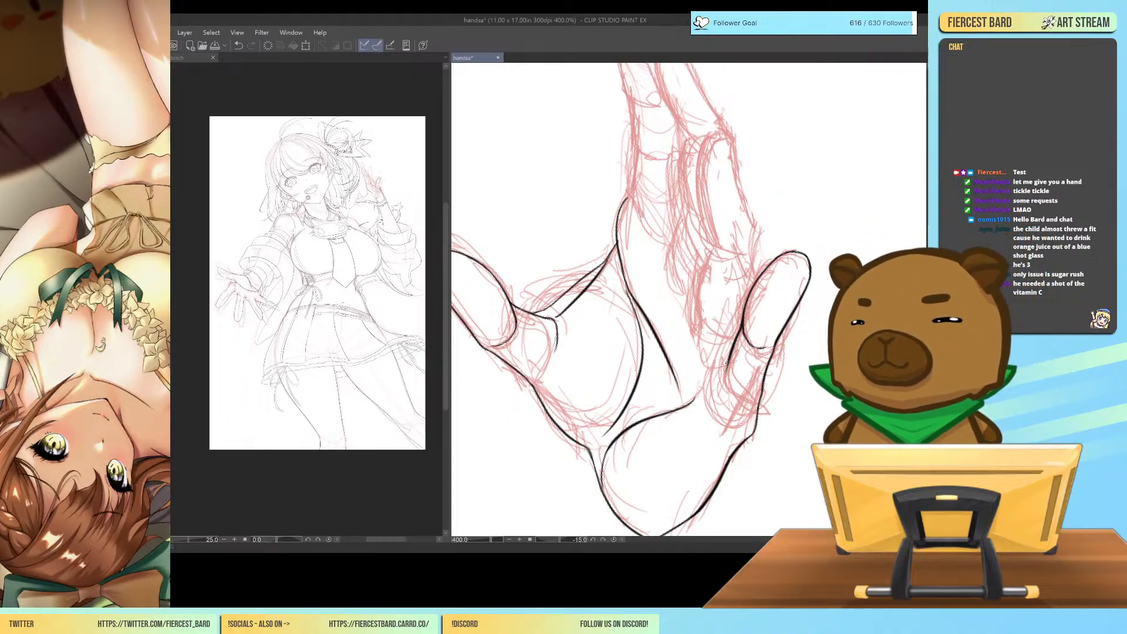
{"action": "left_click_drag", "start_coordinate": [728, 368], "coordinate": [709, 395]}
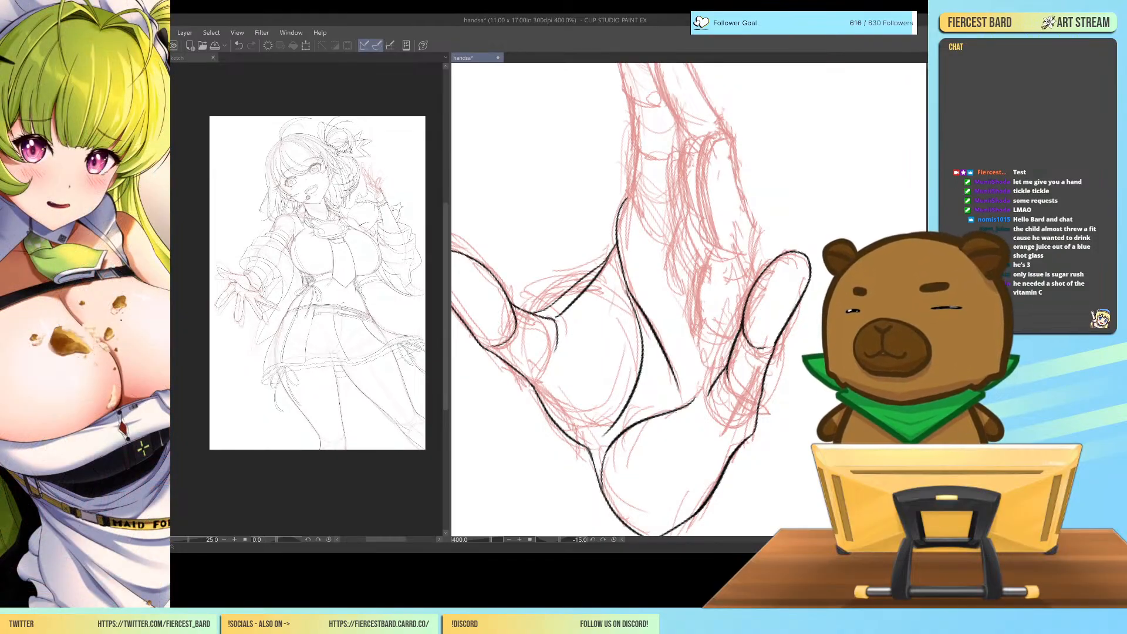
{"action": "key", "text": "ctrl+z"}
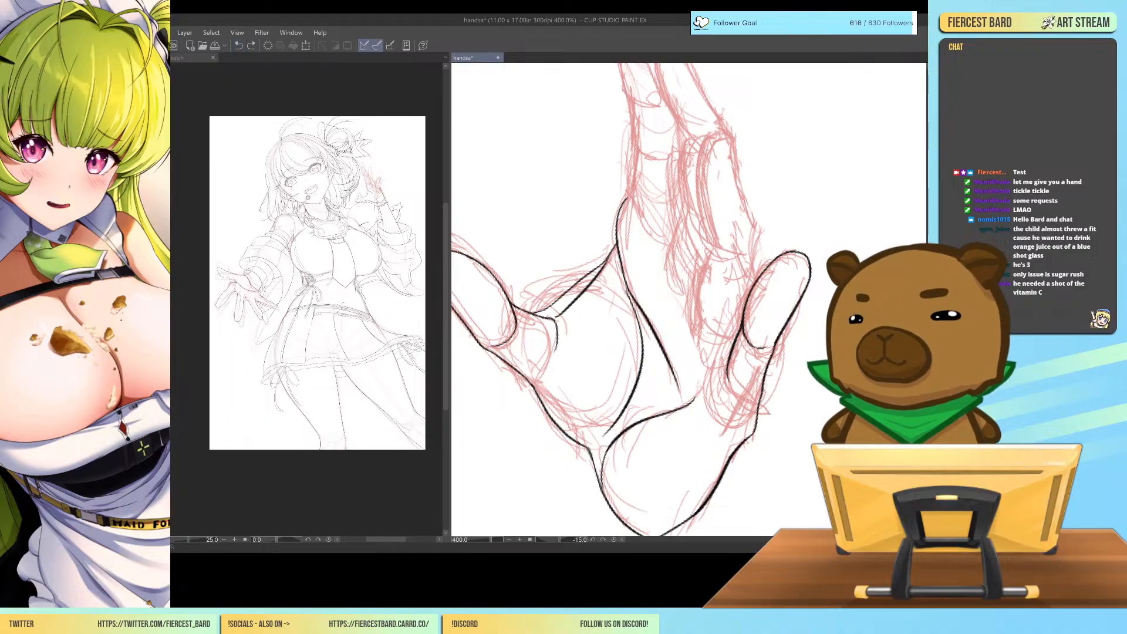
{"action": "mouse_move", "coordinate": [728, 367]}
{"action": "left_mouse_down"}
{"action": "mouse_move", "coordinate": [708, 400]}
{"action": "mouse_move", "coordinate": [720, 379]}
{"action": "left_mouse_up"}
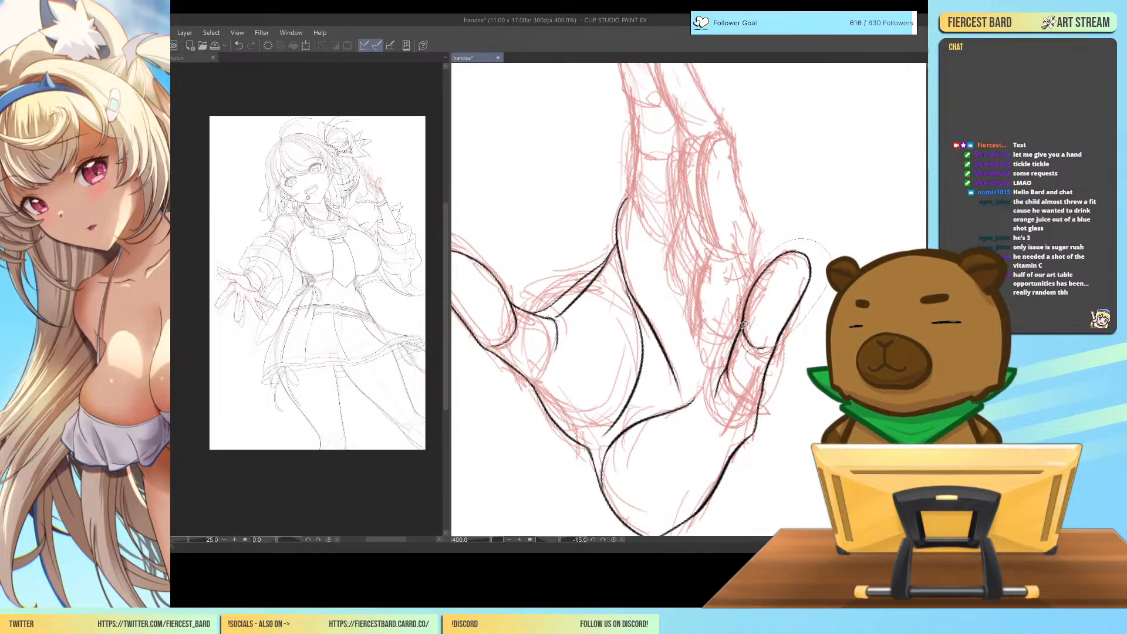
Lasso the little finger's tip segment and slightly reshape its outline with a mesh transformation.
{"action": "left_click_drag", "start_coordinate": [744, 324], "coordinate": [740, 305]}
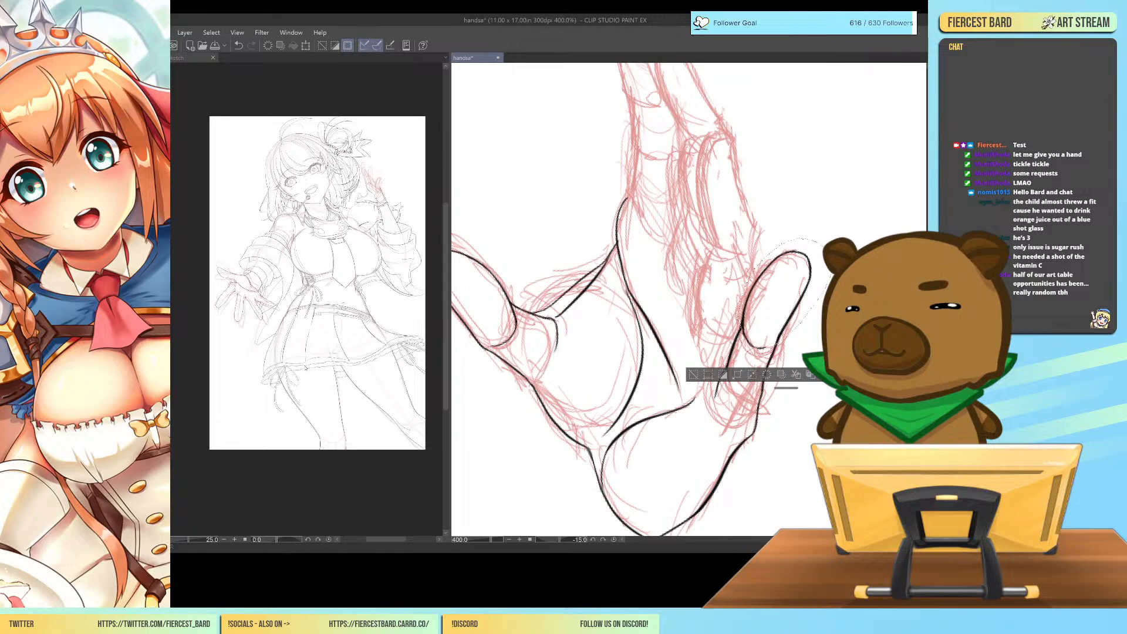
{"action": "key", "text": "ctrl+t"}
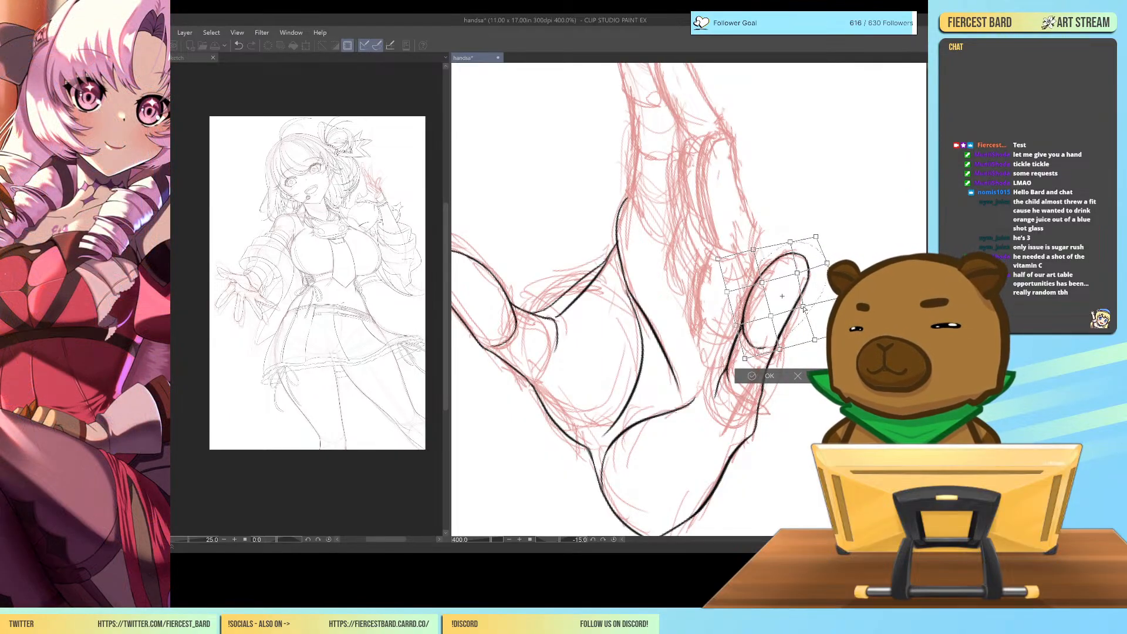
{"action": "left_click", "coordinate": [752, 377]}
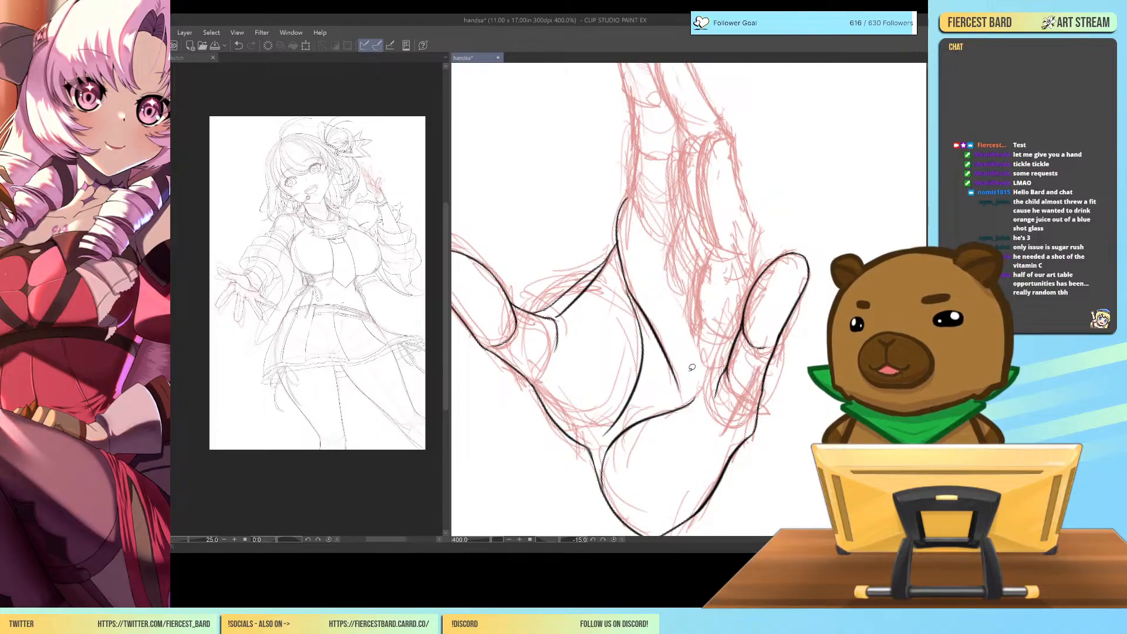
Check the little finger against the whole hand and extend its inner line into the curved lower end of the middle segment.
{"action": "key", "text": "ctrl+minus"}
{"action": "key", "text": "ctrl+minus"}
{"action": "key", "text": "ctrl+minus"}
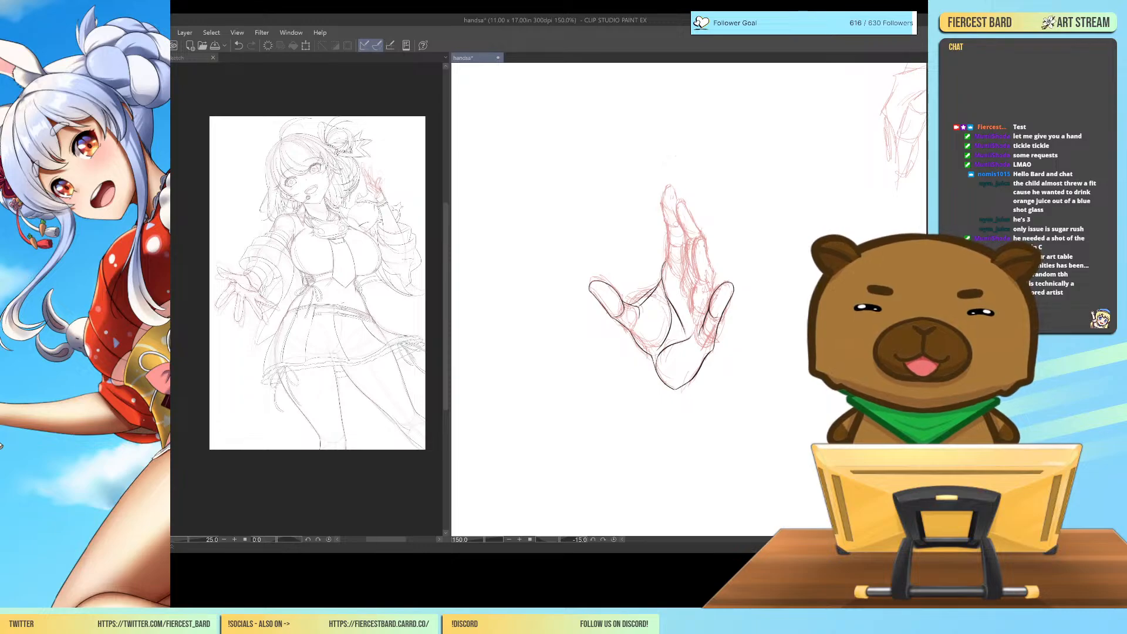
{"action": "key", "text": "ctrl+plus"}
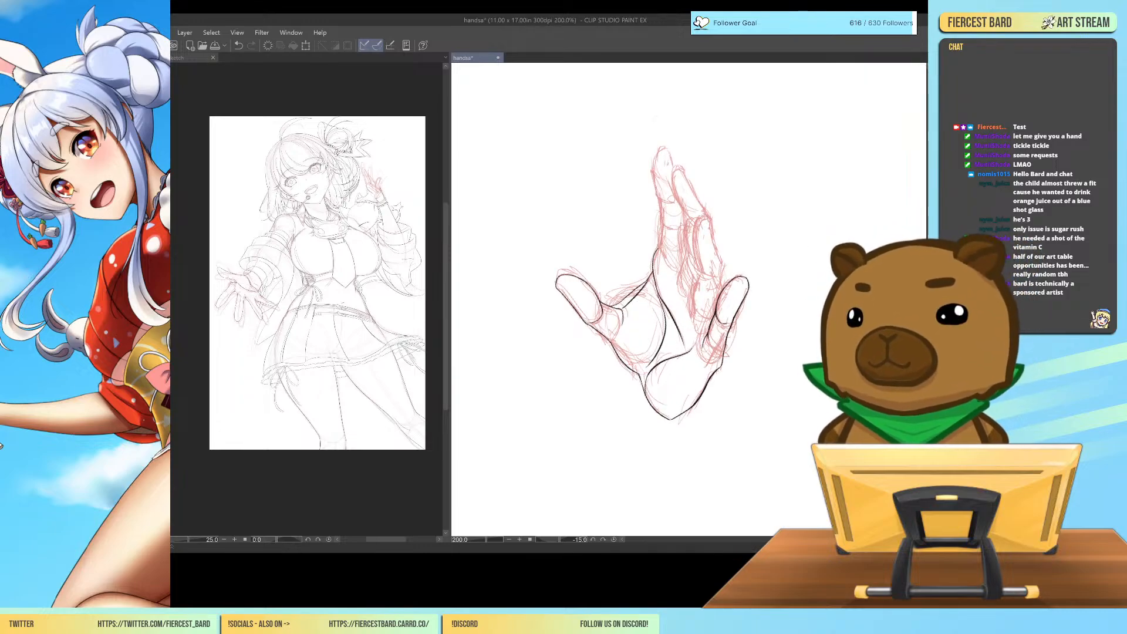
{"action": "key", "text": "ctrl+plus"}
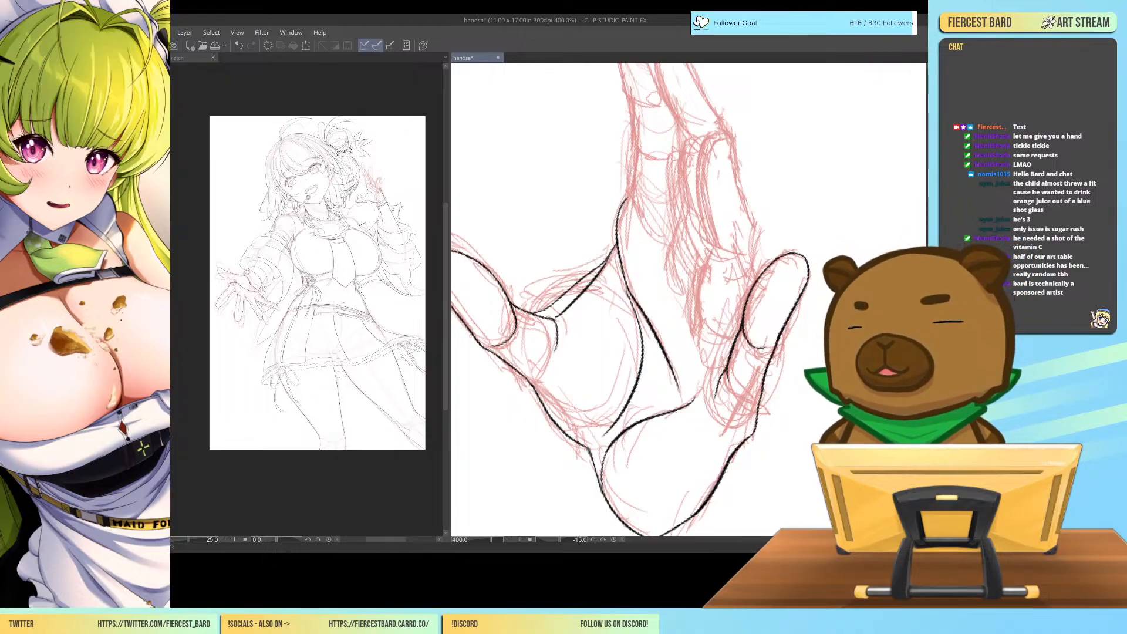
{"action": "left_click_drag", "start_coordinate": [716, 389], "coordinate": [718, 419]}
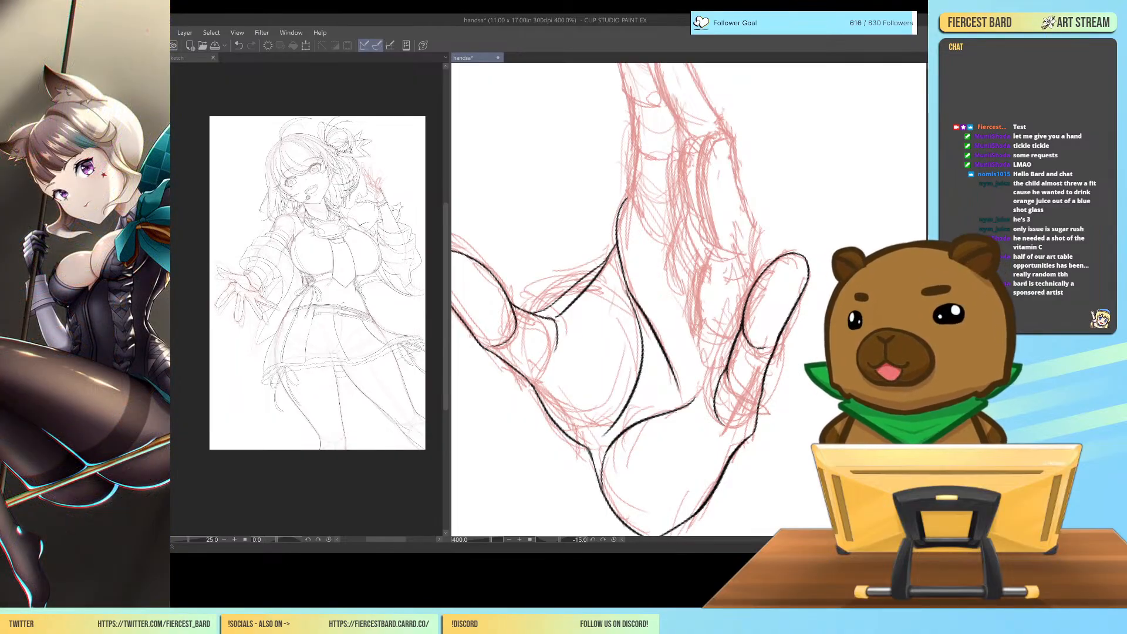
Rotate the canvas view to -40 degrees and ink a small rounded cap above the little finger's tip, joined to its outer edge.
{"action": "key", "text": "ctrl+minus"}
{"action": "key", "text": "ctrl+minus"}
{"action": "key", "text": "ctrl+minus"}
{"action": "key", "text": "ctrl+minus"}
{"action": "key", "text": "minus"}
{"action": "key", "text": "minus"}
{"action": "key", "text": "minus"}
{"action": "key", "text": "minus"}
{"action": "key", "text": "minus"}
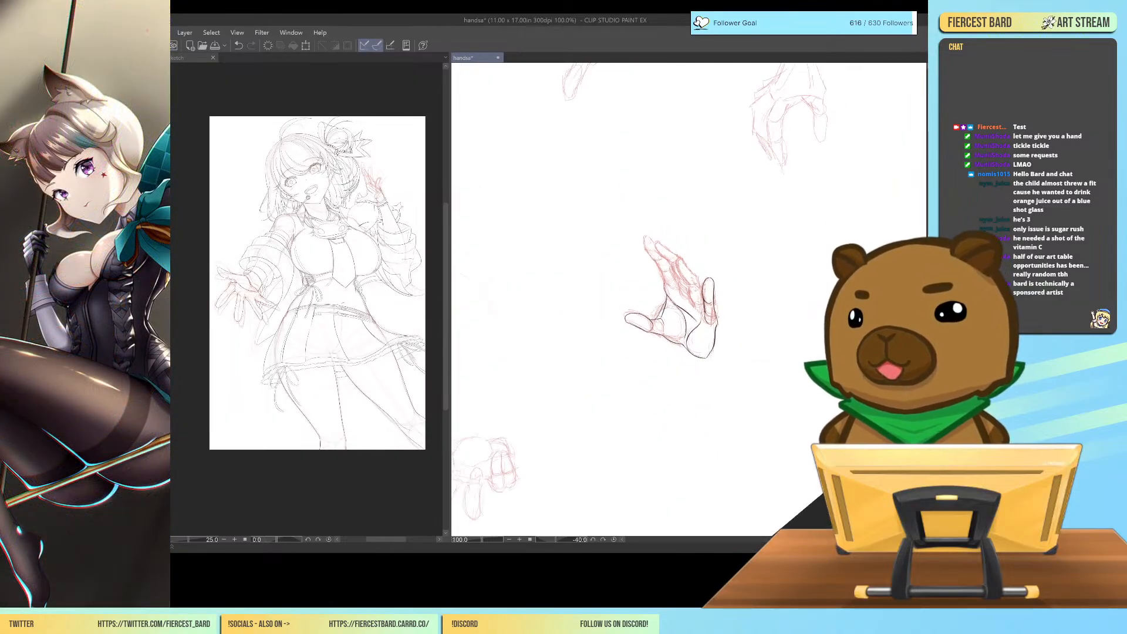
{"action": "key", "text": "ctrl+plus"}
{"action": "key", "text": "ctrl+plus"}
{"action": "key", "text": "ctrl+plus"}
{"action": "key", "text": "ctrl+plus"}
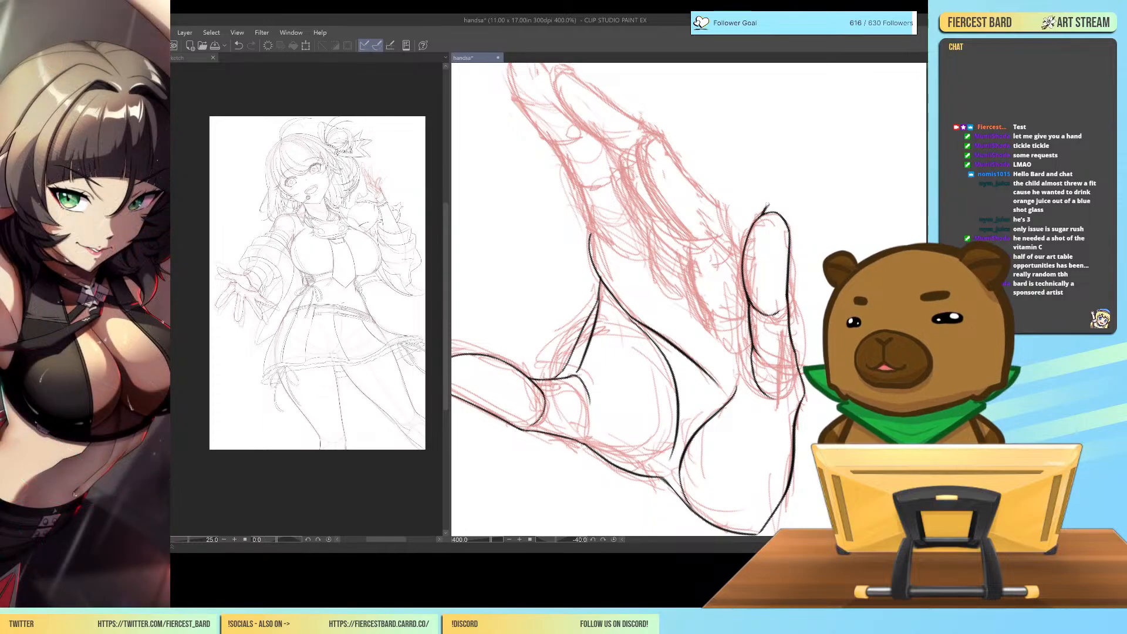
{"action": "mouse_move", "coordinate": [768, 206]}
{"action": "left_mouse_down"}
{"action": "mouse_move", "coordinate": [784, 199]}
{"action": "mouse_move", "coordinate": [792, 212]}
{"action": "left_mouse_up"}
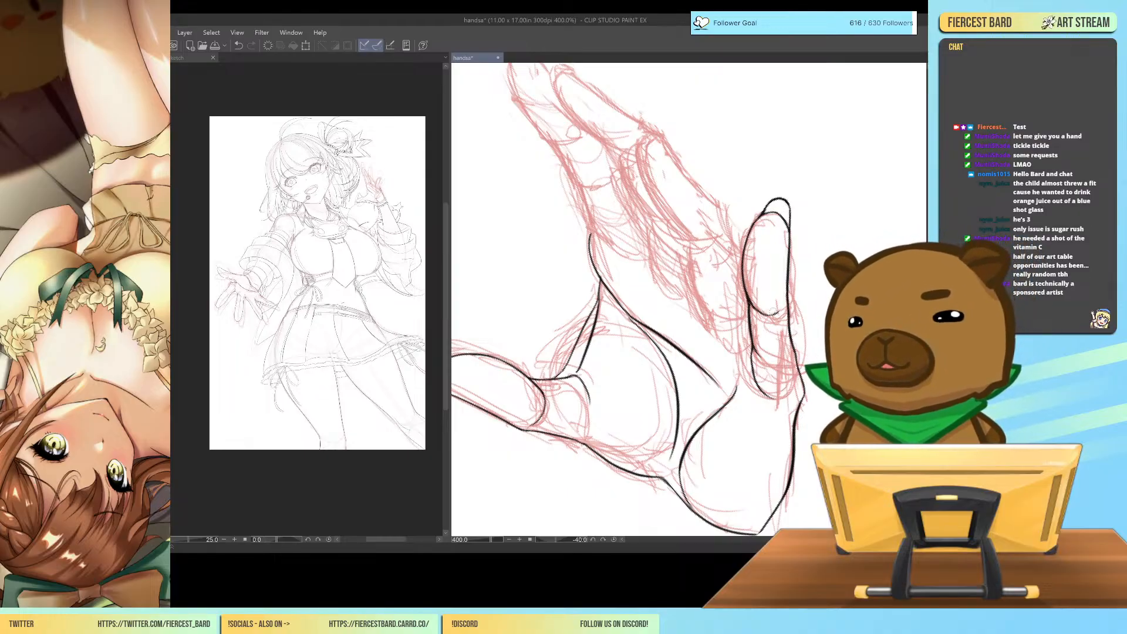
Review the hand at reduced size, lasso the little finger's upper segments and start a mesh transformation on them.
{"action": "key", "text": "ctrl+minus"}
{"action": "key", "text": "ctrl+minus"}
{"action": "key", "text": "ctrl+minus"}
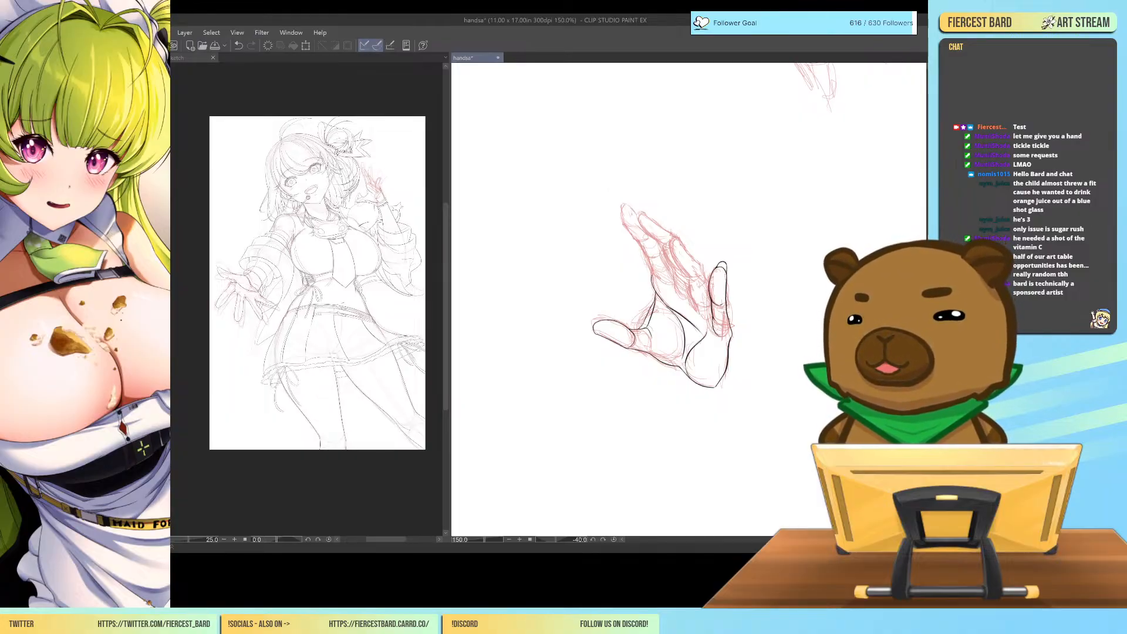
{"action": "key", "text": "ctrl+plus"}
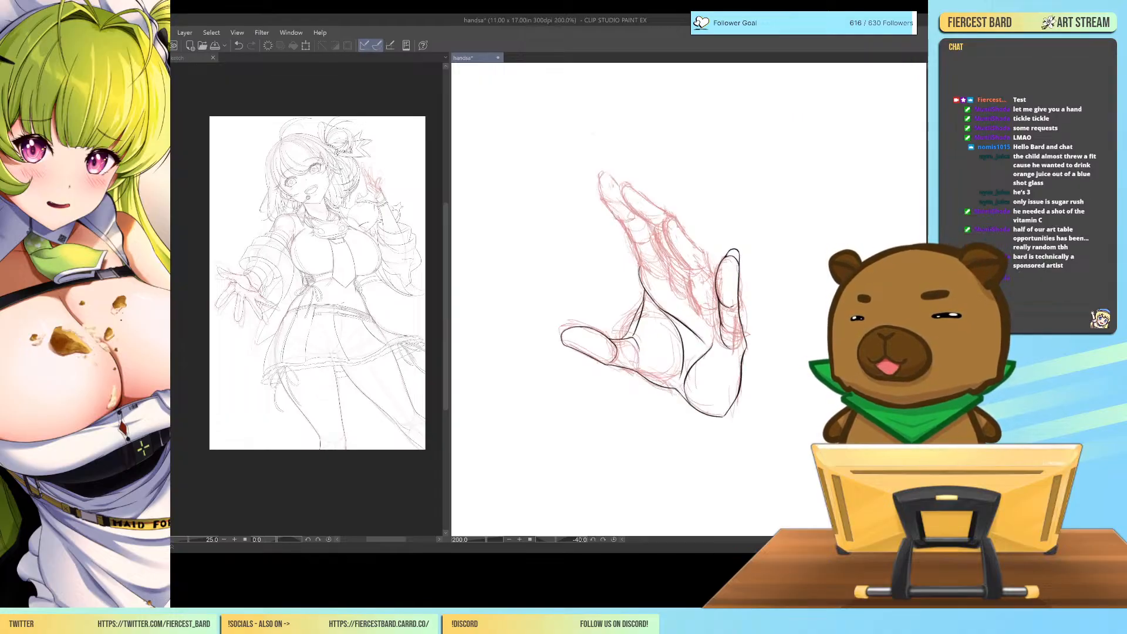
{"action": "key", "text": "ctrl+plus"}
{"action": "key", "text": "ctrl+plus"}
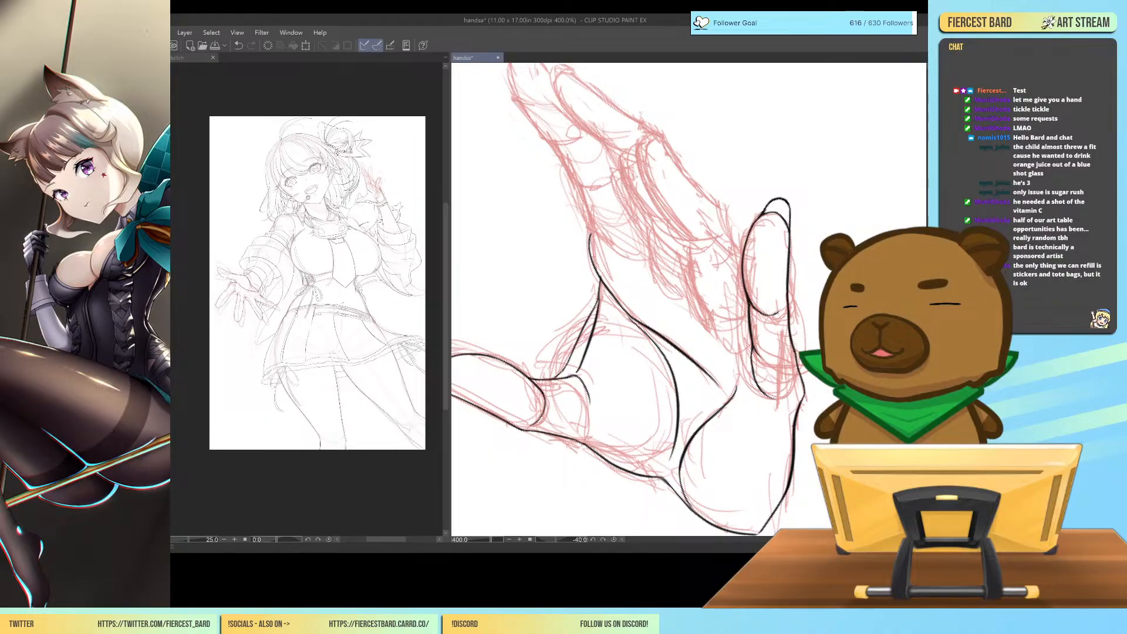
{"action": "mouse_move", "coordinate": [785, 400]}
{"action": "left_mouse_down"}
{"action": "mouse_move", "coordinate": [745, 368]}
{"action": "mouse_move", "coordinate": [738, 239]}
{"action": "mouse_move", "coordinate": [756, 188]}
{"action": "mouse_move", "coordinate": [783, 176]}
{"action": "mouse_move", "coordinate": [814, 315]}
{"action": "left_mouse_up"}
{"action": "mouse_move", "coordinate": [811, 355]}
{"action": "left_mouse_down"}
{"action": "mouse_move", "coordinate": [791, 361]}
{"action": "mouse_move", "coordinate": [784, 393]}
{"action": "left_mouse_up"}
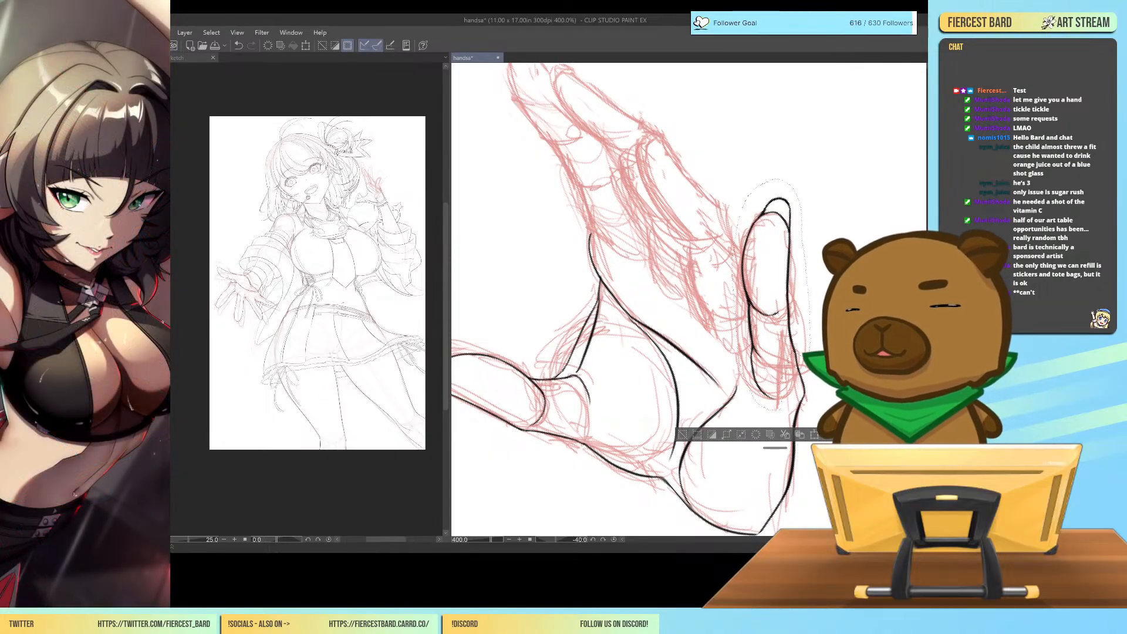
{"action": "key", "text": "ctrl+t"}
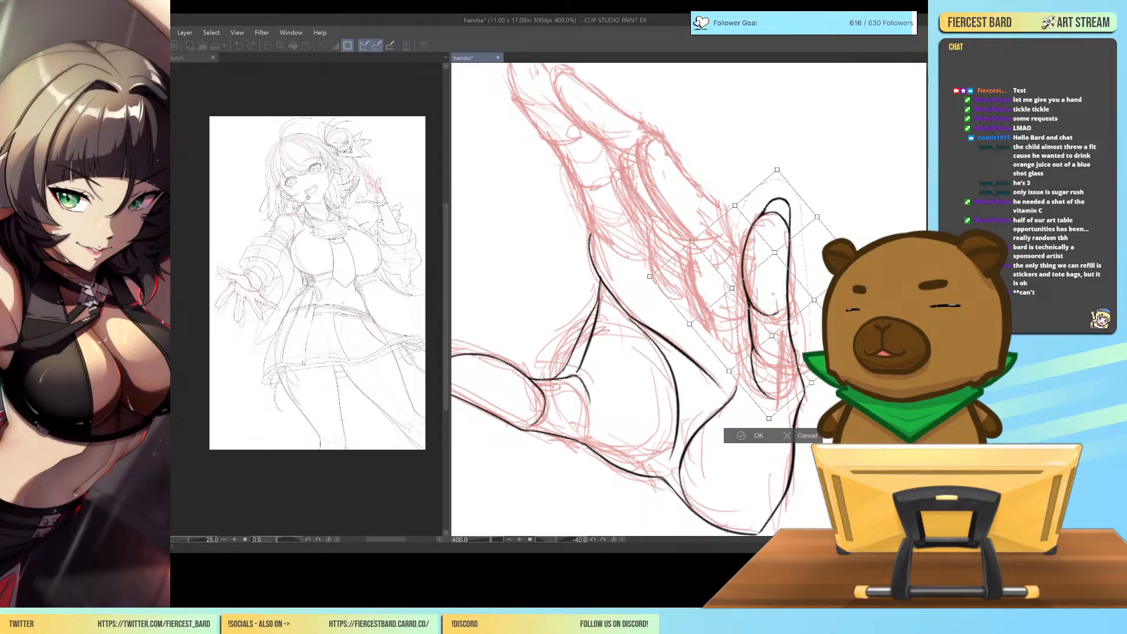
Warp the little finger's middle segment slightly toward the palm and push its outer edge outward with the mesh points.
{"action": "left_click_drag", "start_coordinate": [724, 369], "coordinate": [724, 366]}
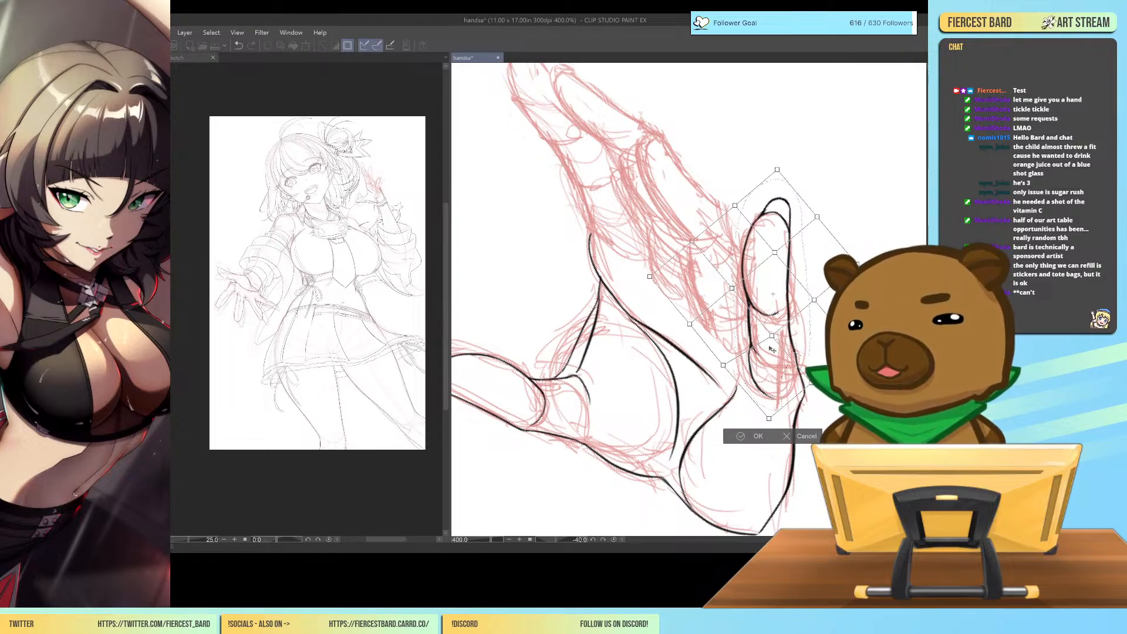
{"action": "left_click_drag", "start_coordinate": [771, 337], "coordinate": [766, 336]}
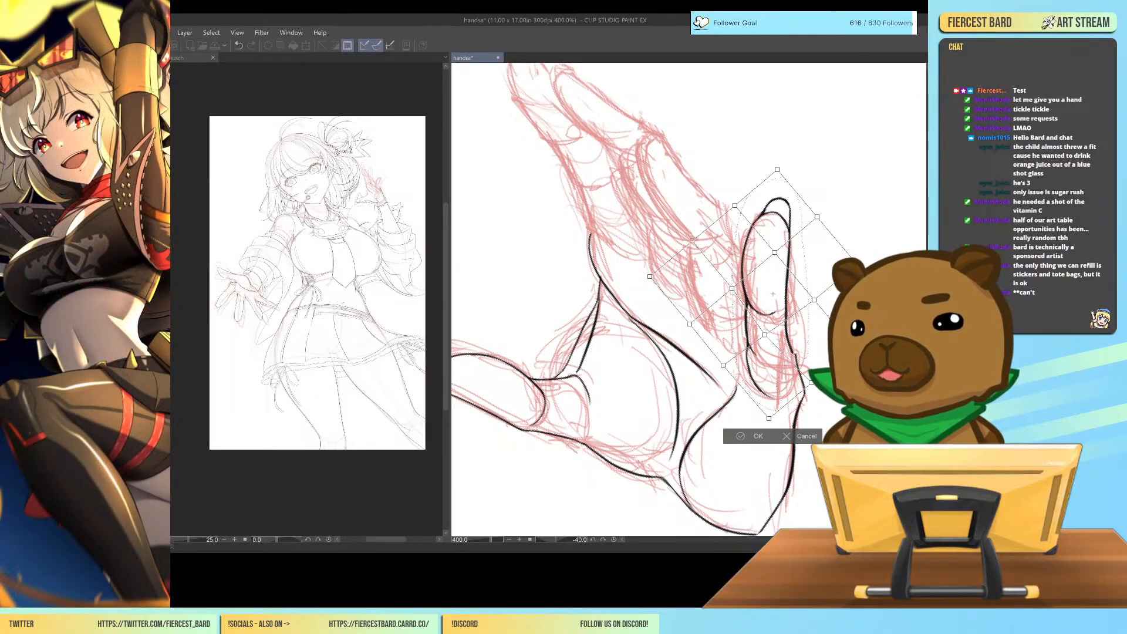
{"action": "left_click_drag", "start_coordinate": [818, 301], "coordinate": [826, 299]}
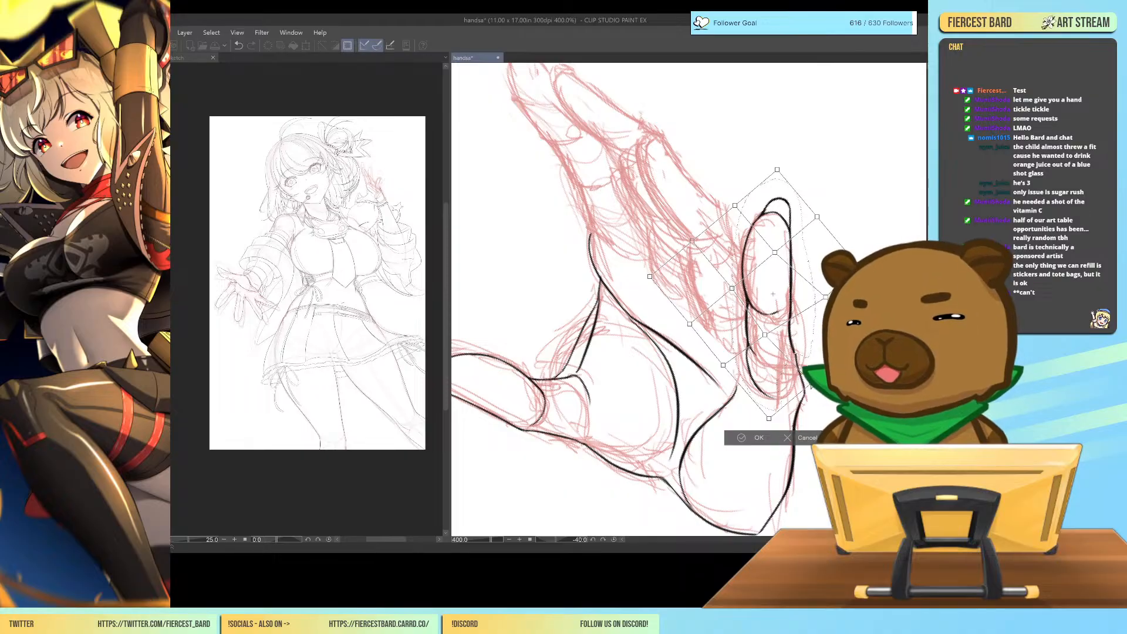
{"action": "left_click_drag", "start_coordinate": [827, 298], "coordinate": [835, 296]}
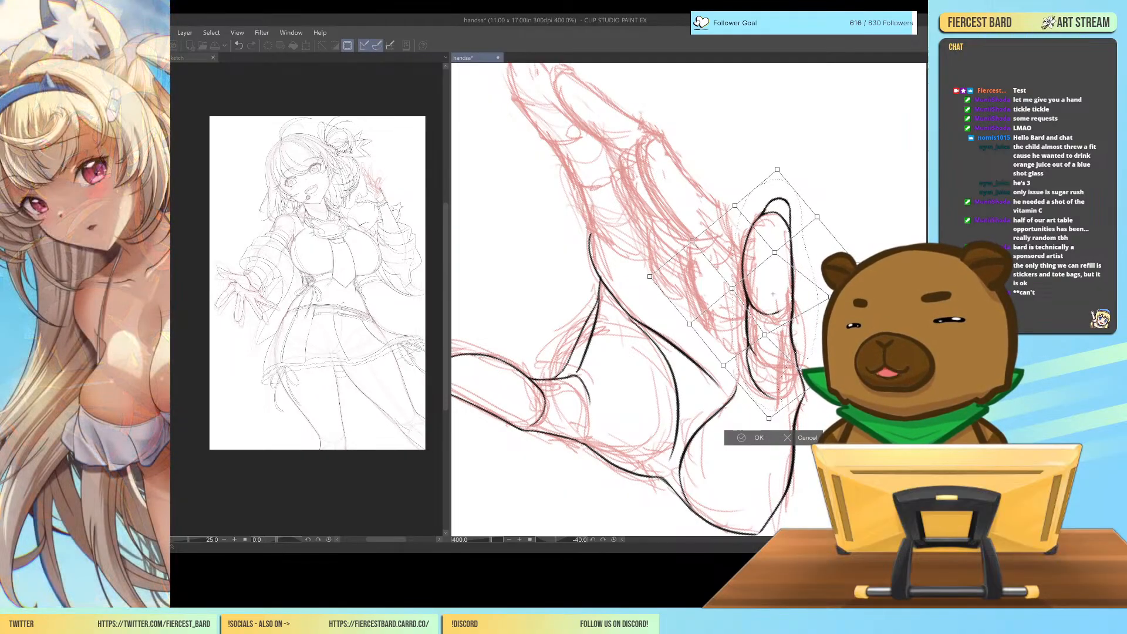
{"action": "left_click_drag", "start_coordinate": [855, 348], "coordinate": [859, 354]}
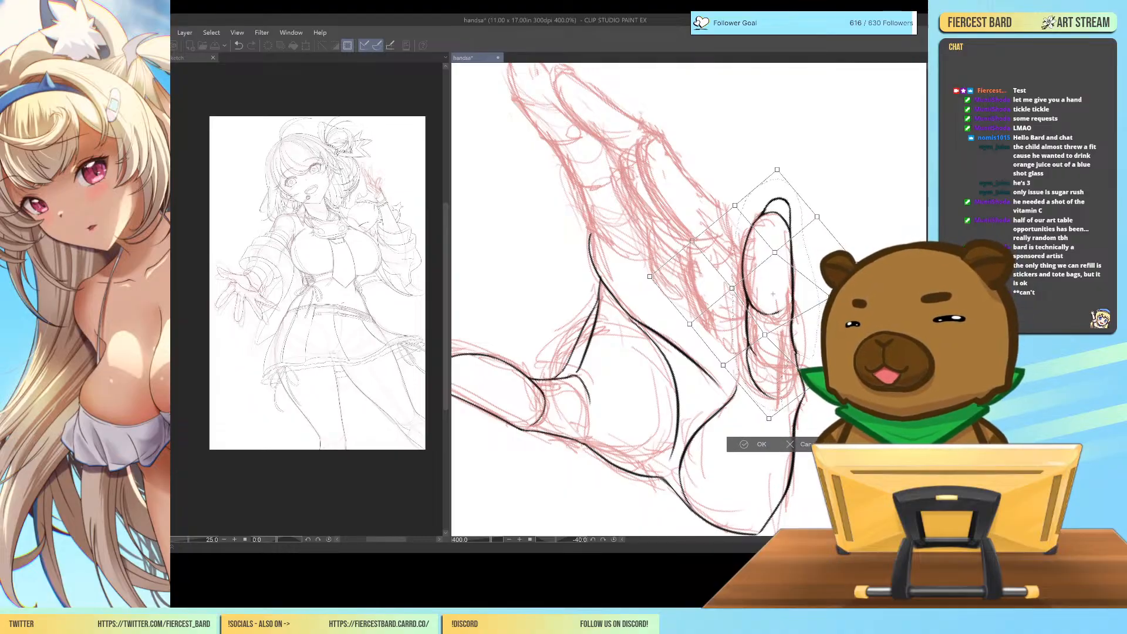
Pull the mesh points on the little finger's inner side outward to widen its joint and tip, and apply the transformation.
{"action": "left_click_drag", "start_coordinate": [769, 338], "coordinate": [771, 337]}
{"action": "left_click_drag", "start_coordinate": [690, 325], "coordinate": [653, 320]}
{"action": "left_click_drag", "start_coordinate": [733, 289], "coordinate": [730, 289]}
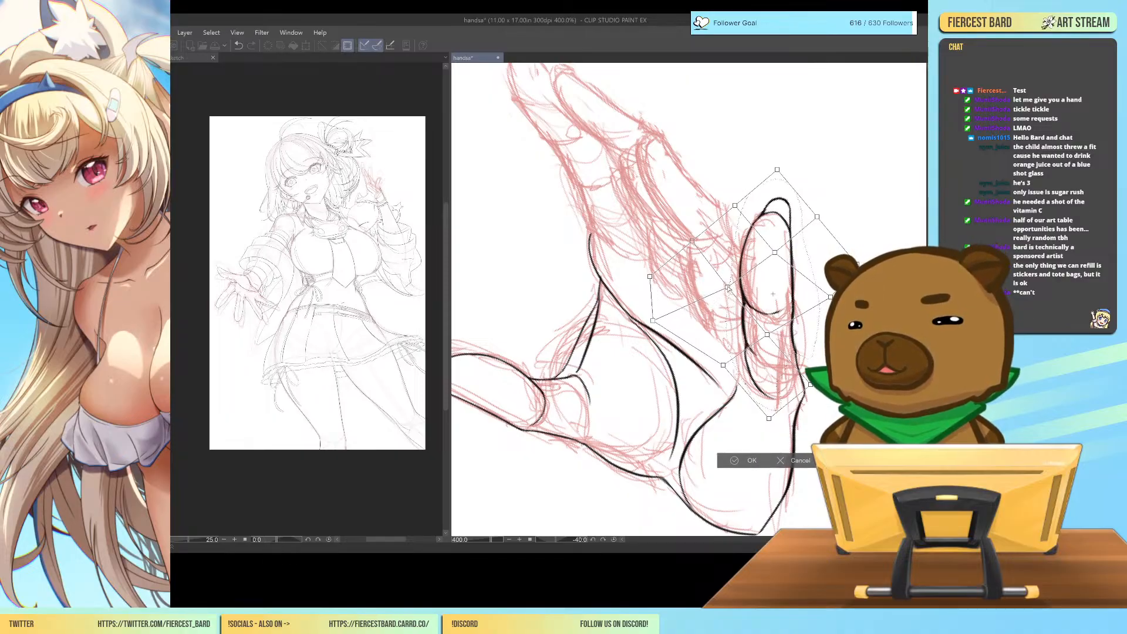
{"action": "left_click_drag", "start_coordinate": [723, 366], "coordinate": [718, 368]}
{"action": "left_click_drag", "start_coordinate": [728, 288], "coordinate": [726, 283]}
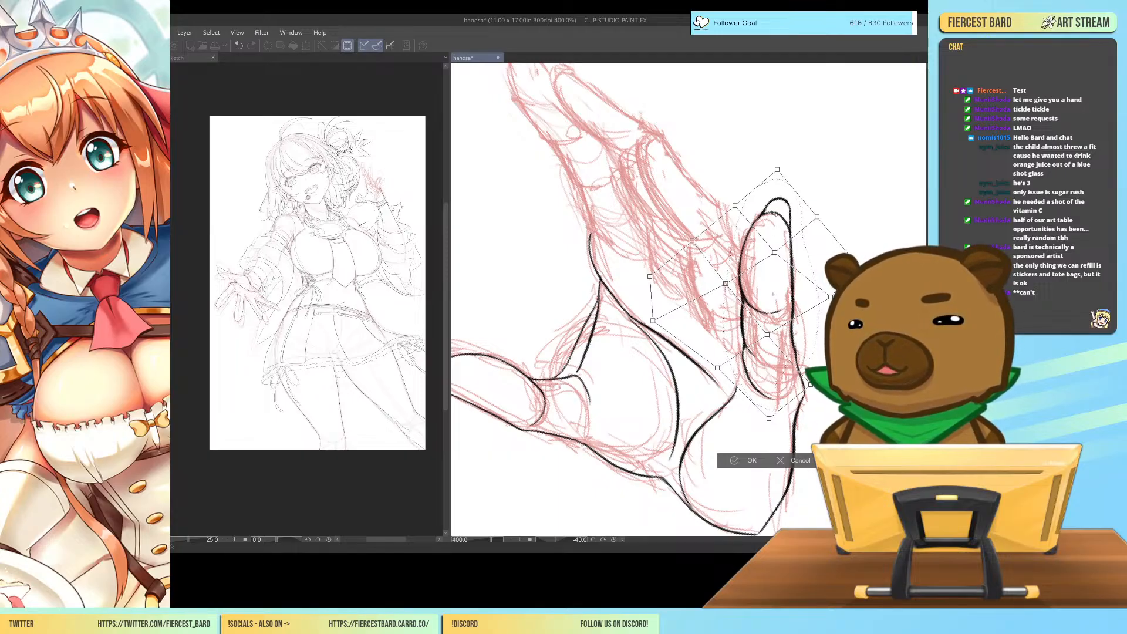
{"action": "left_click", "coordinate": [731, 463]}
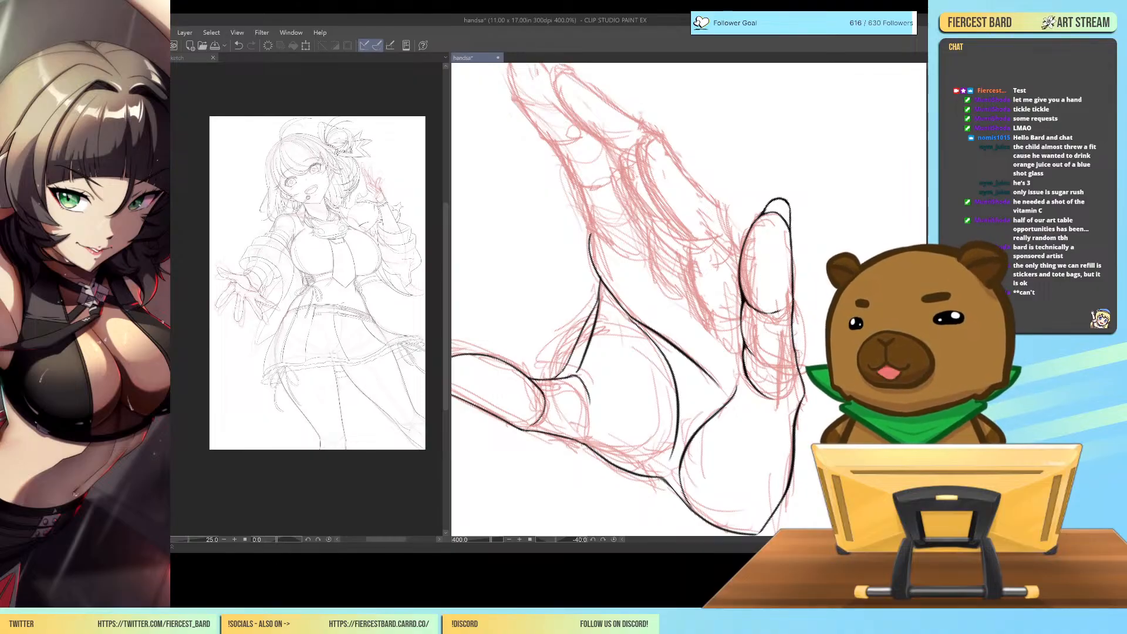
Examine the reshaped little finger against the rest of the hand at several magnifications between 100% and 400%.
{"action": "key", "text": "ctrl+minus"}
{"action": "key", "text": "ctrl+minus"}
{"action": "key", "text": "ctrl+minus"}
{"action": "key", "text": "ctrl+minus"}
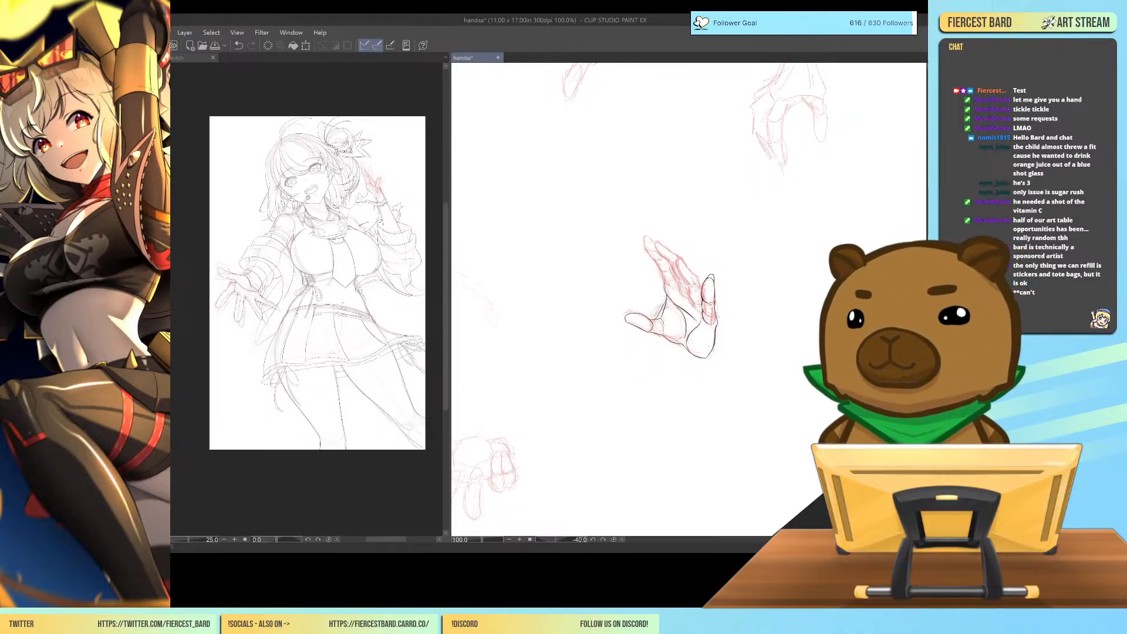
{"action": "key", "text": "ctrl+plus"}
{"action": "key", "text": "ctrl+plus"}
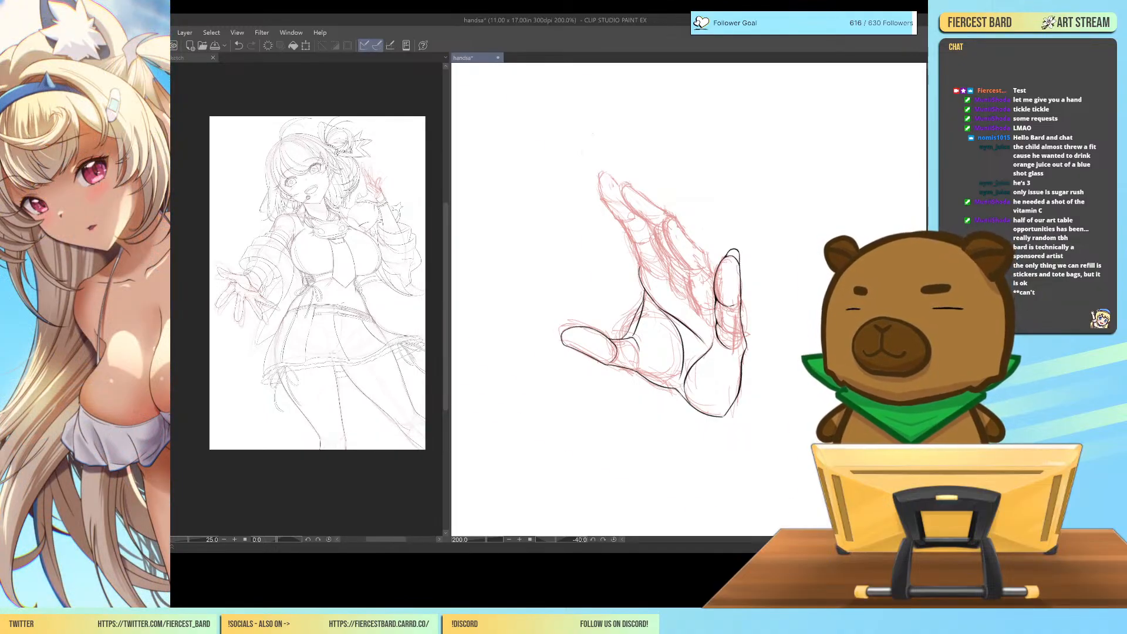
{"action": "key", "text": "ctrl+plus"}
{"action": "key", "text": "ctrl+plus"}
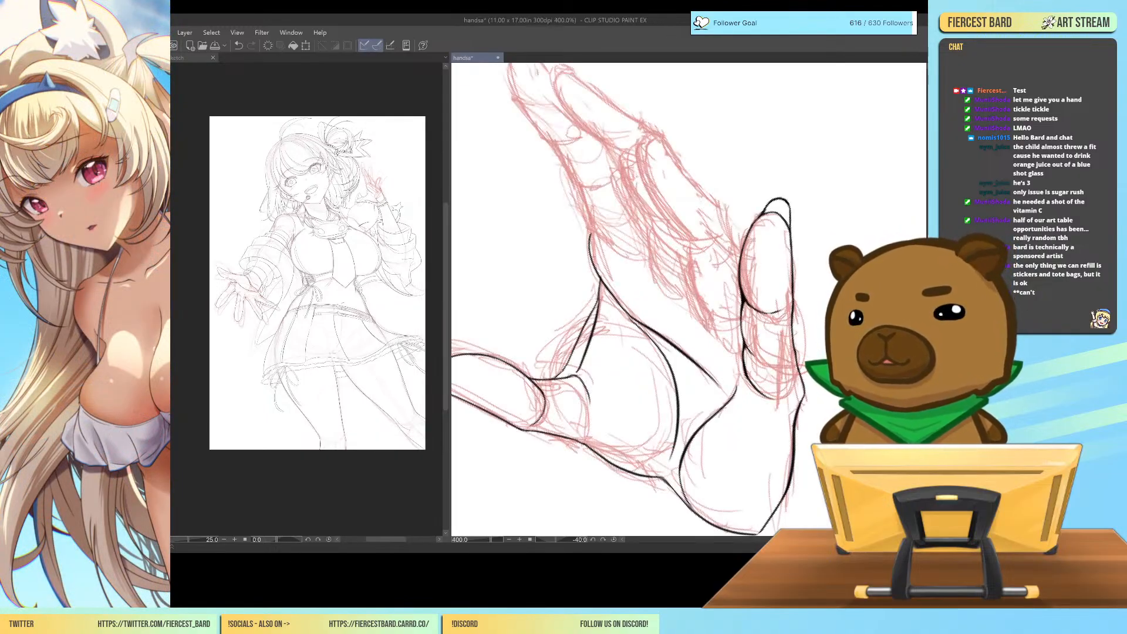
{"action": "key", "text": "ctrl+minus"}
{"action": "key", "text": "ctrl+minus"}
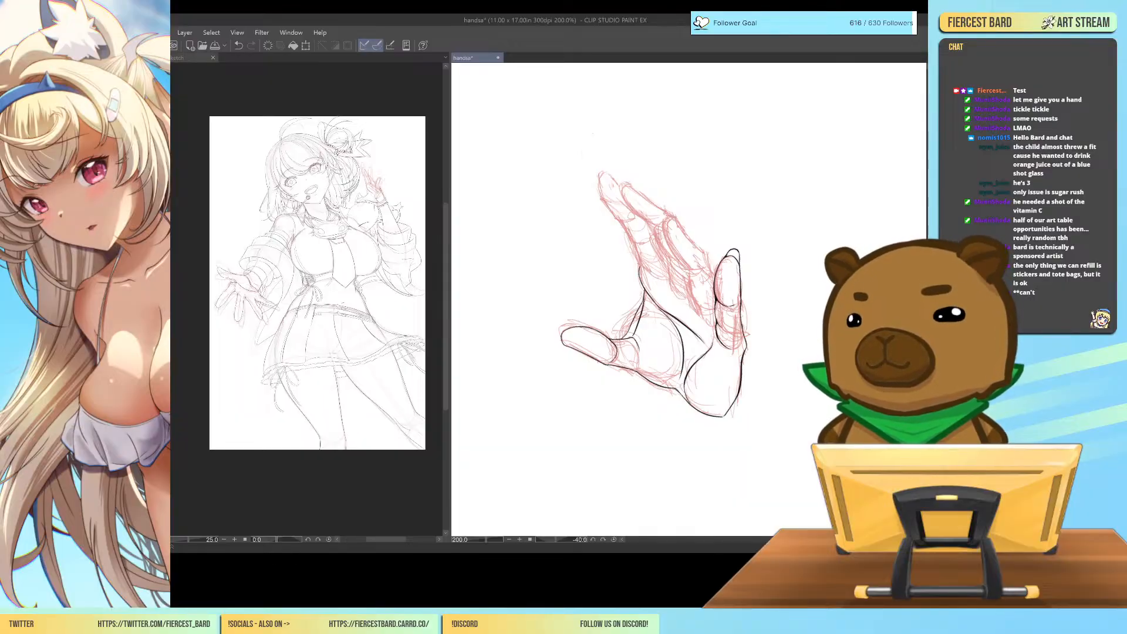
{"action": "scroll", "coordinate": [690, 300], "scroll_direction": "up", "scroll_amount": 3}
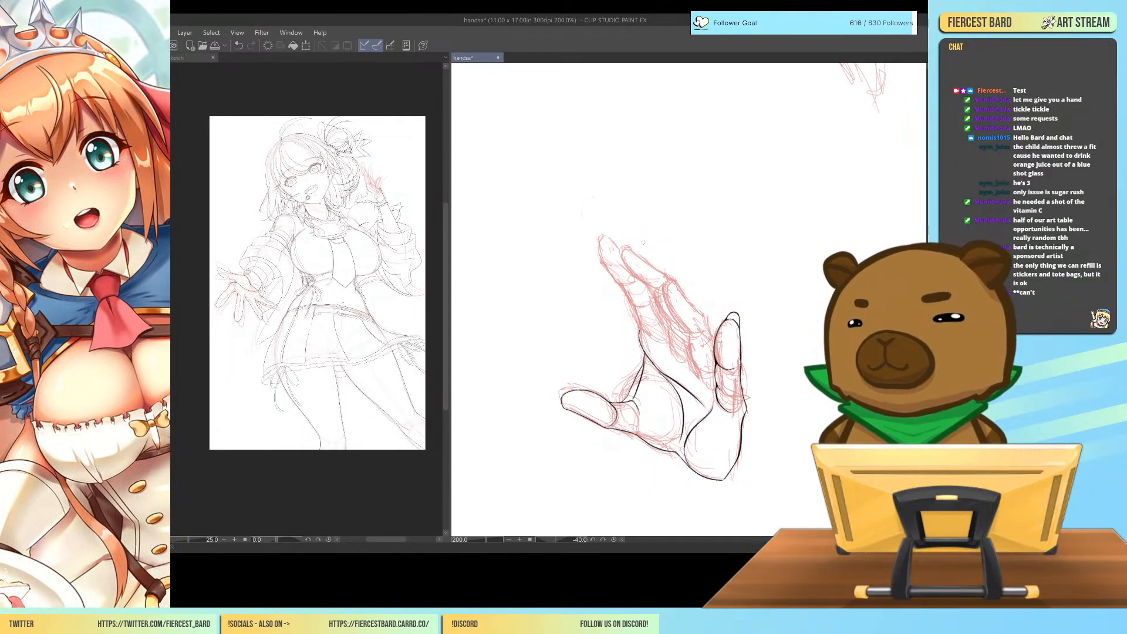
Sketch green guide lines between the index and little fingers, aligning the fingertips, the joints and the finger bases.
{"action": "left_click_drag", "start_coordinate": [608, 234], "coordinate": [732, 313]}
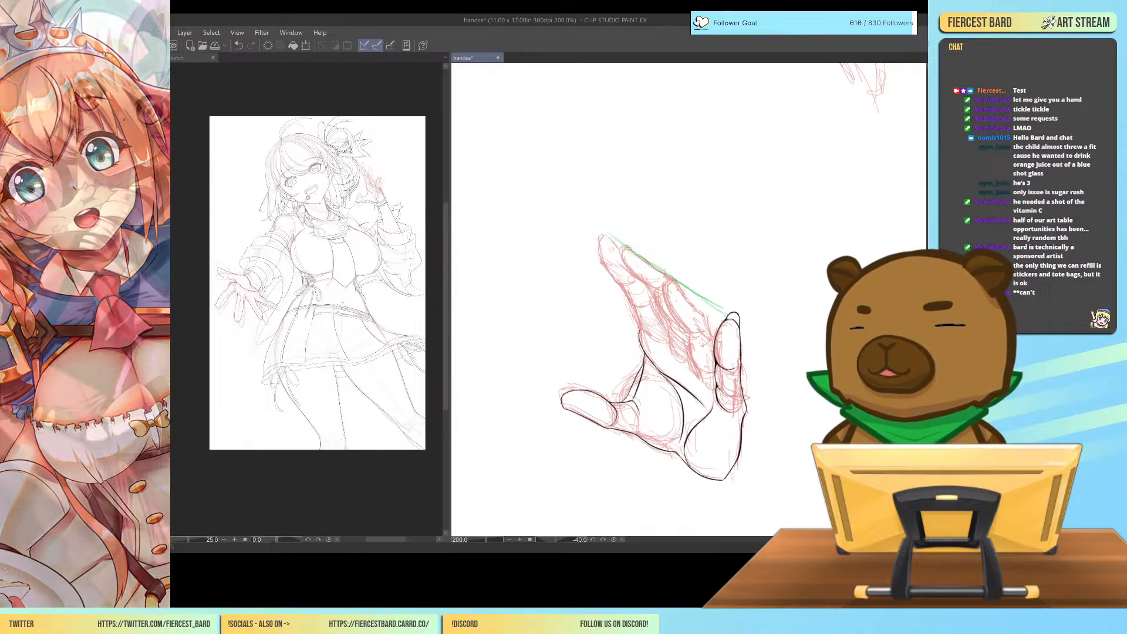
{"action": "left_click_drag", "start_coordinate": [676, 279], "coordinate": [738, 318]}
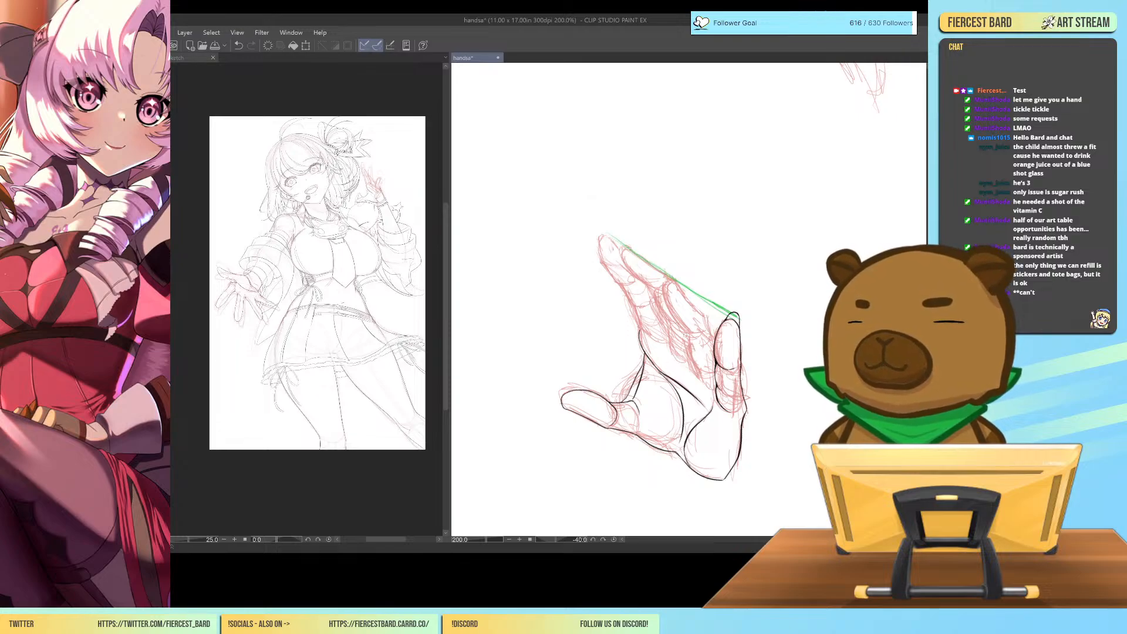
{"action": "mouse_move", "coordinate": [703, 350]}
{"action": "left_mouse_down"}
{"action": "mouse_move", "coordinate": [631, 300]}
{"action": "mouse_move", "coordinate": [714, 357]}
{"action": "left_mouse_up"}
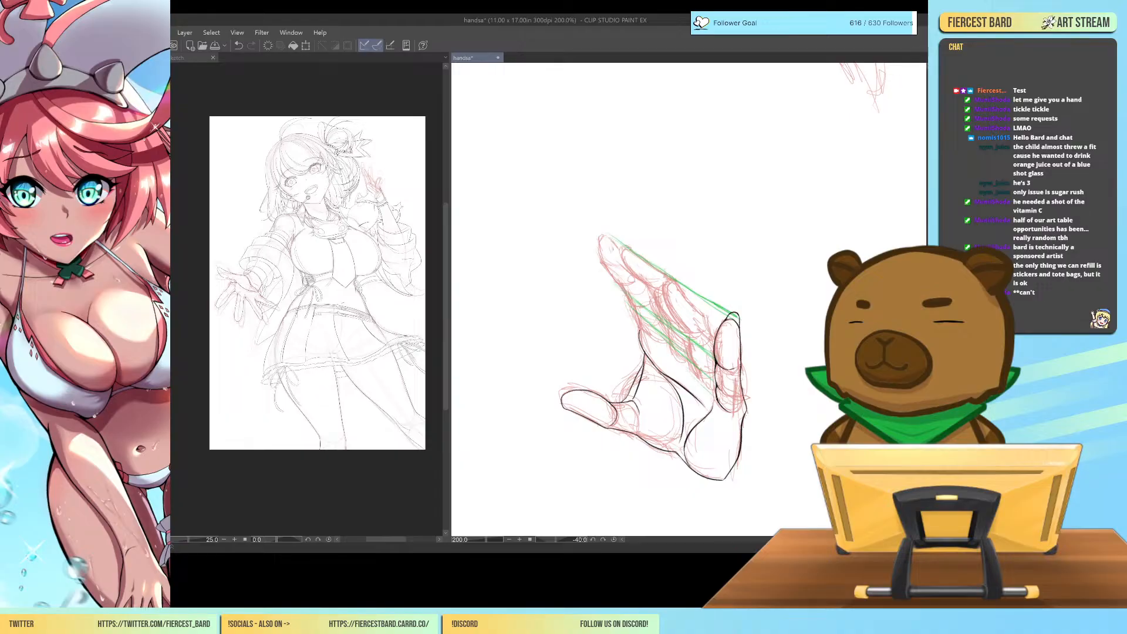
{"action": "left_click_drag", "start_coordinate": [640, 328], "coordinate": [717, 398]}
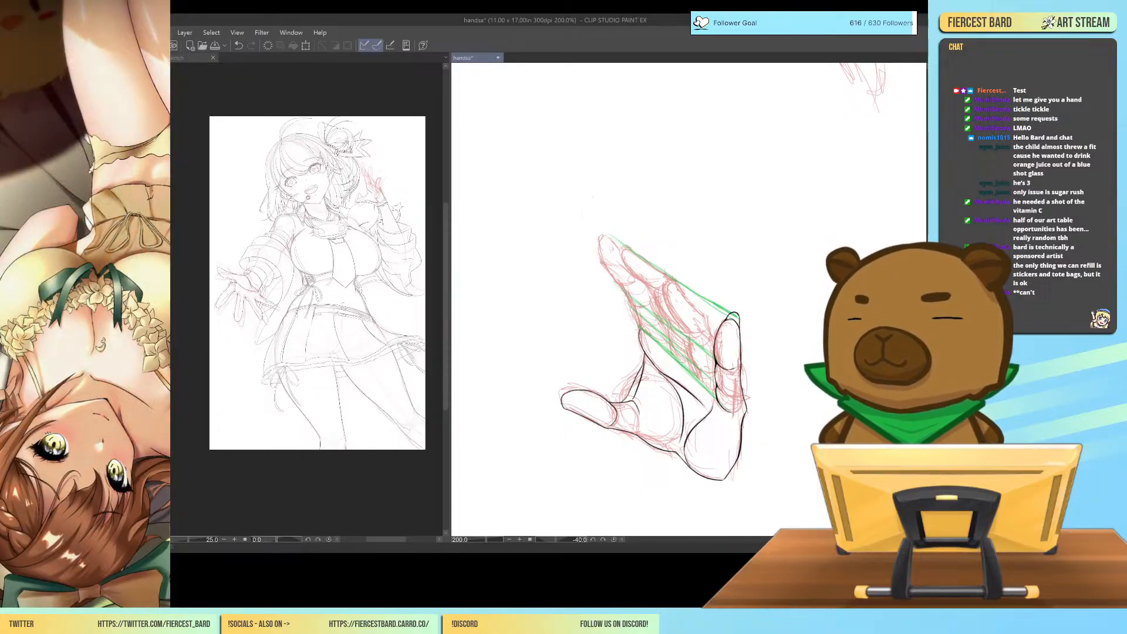
Ink the index finger's thumb-side edge along the base and middle segments, redoing strokes until they follow the guides.
{"action": "left_click_drag", "start_coordinate": [640, 329], "coordinate": [657, 342]}
{"action": "key", "text": "ctrl+z"}
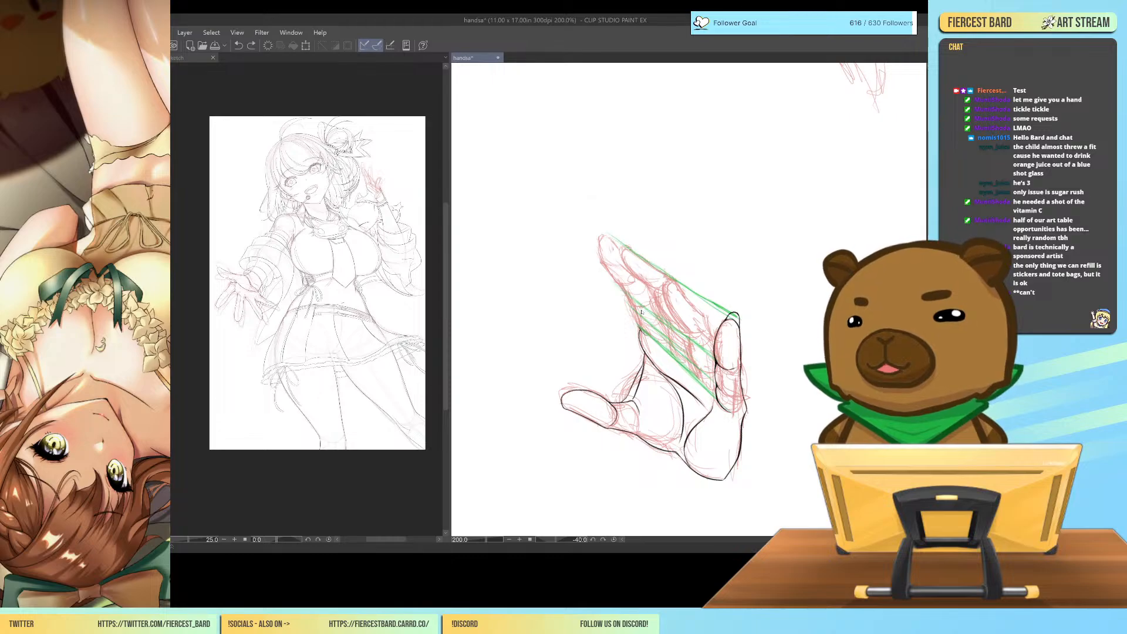
{"action": "mouse_move", "coordinate": [641, 329]}
{"action": "left_mouse_down"}
{"action": "mouse_move", "coordinate": [672, 346]}
{"action": "mouse_move", "coordinate": [640, 327]}
{"action": "left_mouse_up"}
{"action": "key", "text": "ctrl+z"}
{"action": "key", "text": "ctrl+z"}
{"action": "key", "text": "ctrl+z"}
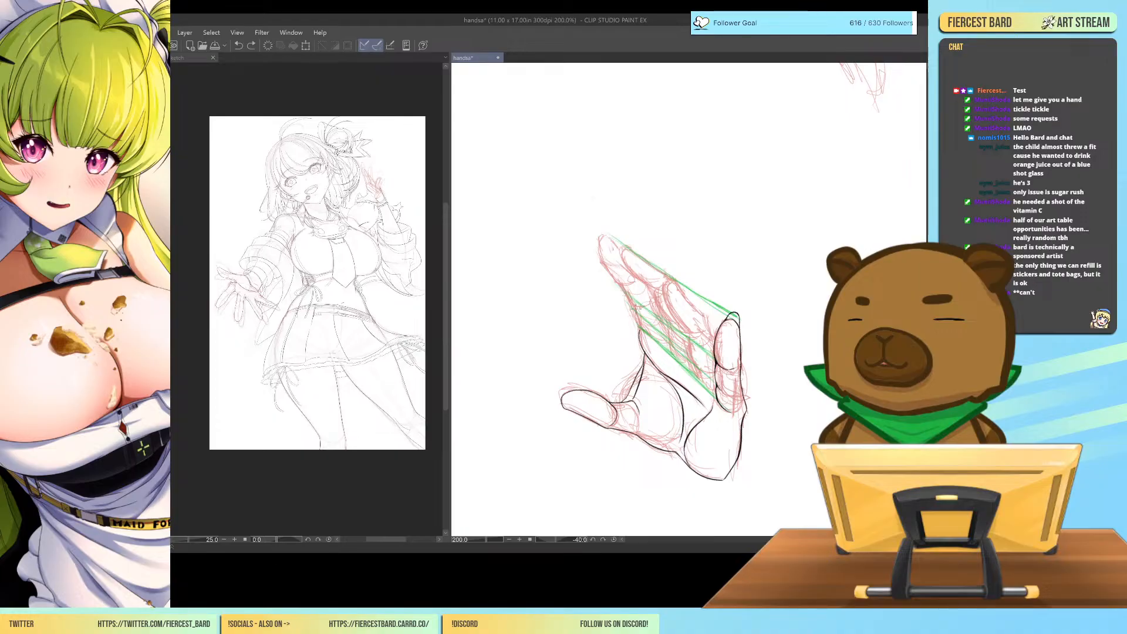
{"action": "left_click_drag", "start_coordinate": [638, 311], "coordinate": [640, 325]}
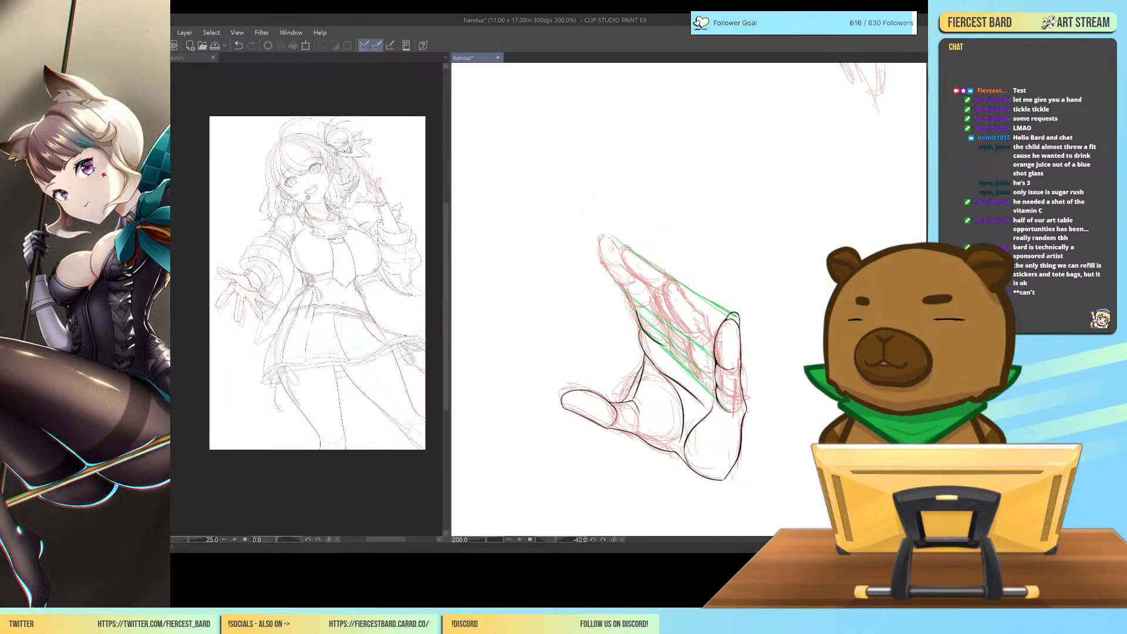
{"action": "left_click_drag", "start_coordinate": [623, 288], "coordinate": [638, 311]}
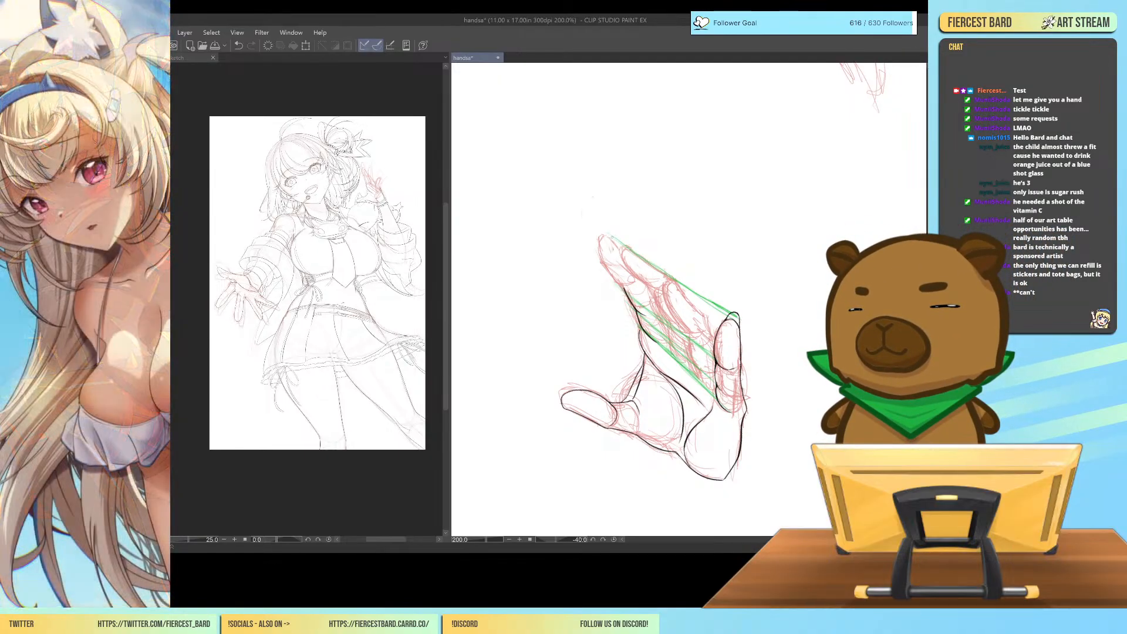
Redraw the index finger's top segment in black, from the rounded tip down its thumb-side edge to the first joint.
{"action": "key", "text": "ctrl+z"}
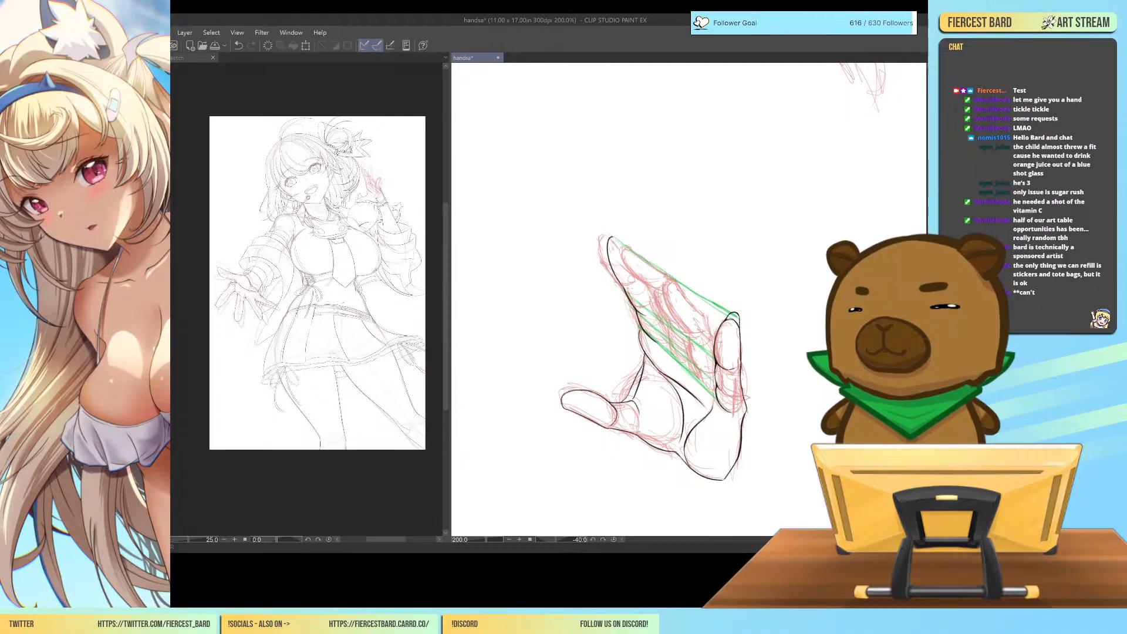
{"action": "left_click_drag", "start_coordinate": [610, 237], "coordinate": [635, 300]}
{"action": "key", "text": "ctrl+z"}
{"action": "left_click_drag", "start_coordinate": [613, 237], "coordinate": [640, 297]}
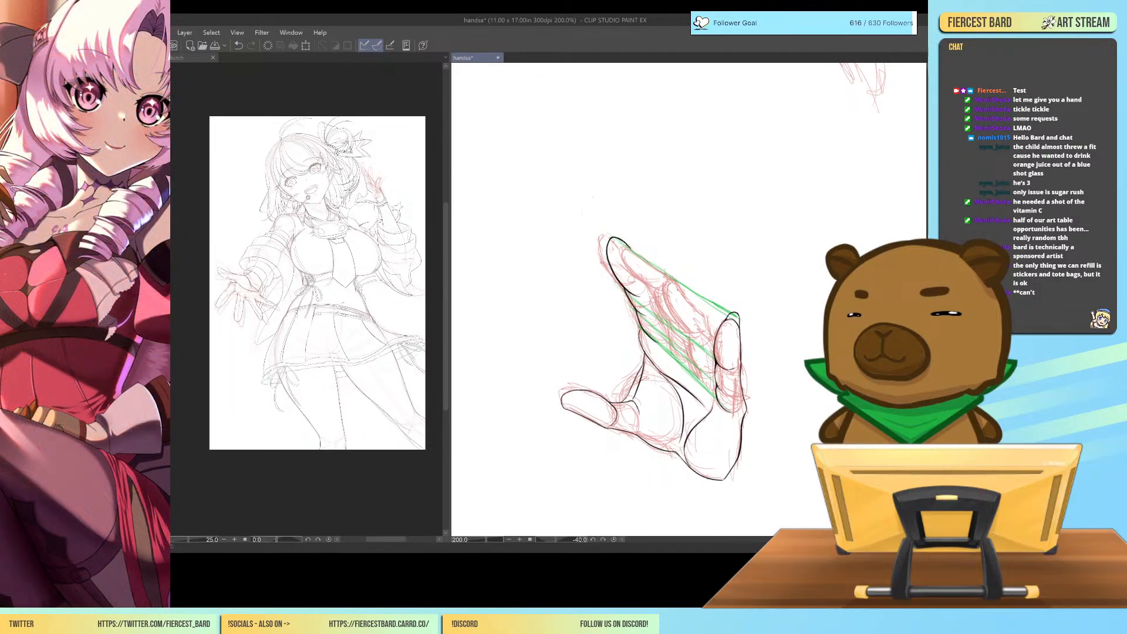
Draw a pointed, rounded fingernail extending past the tip of the index finger.
{"action": "left_click_drag", "start_coordinate": [770, 344], "coordinate": [811, 357]}
{"action": "key", "text": "ctrl+plus"}
{"action": "key", "text": "ctrl+plus"}
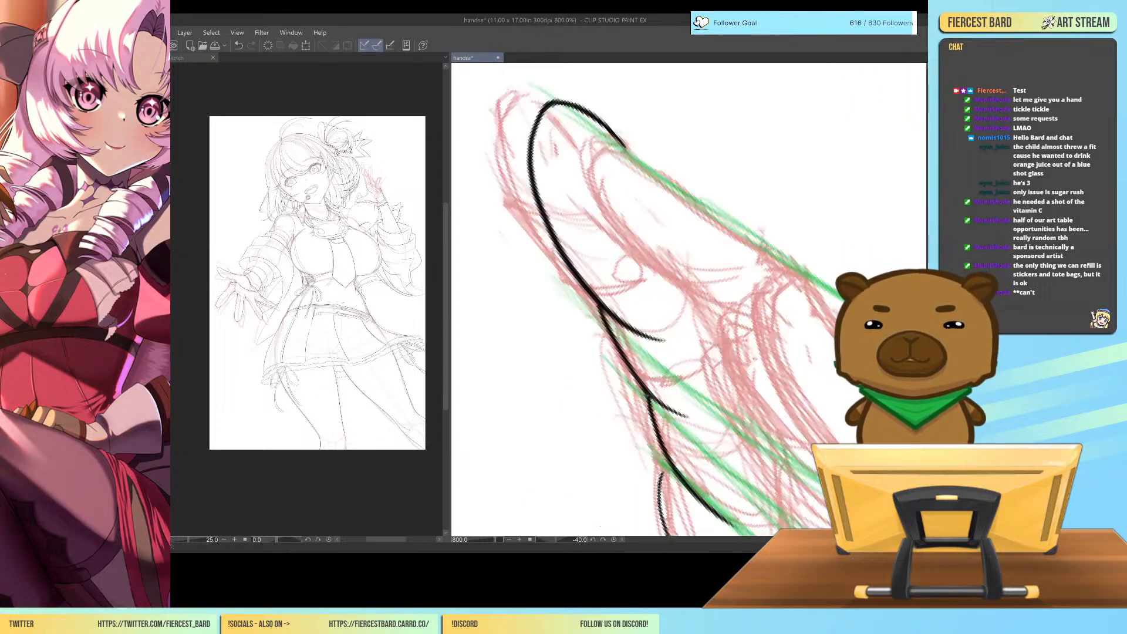
{"action": "left_click_drag", "start_coordinate": [811, 314], "coordinate": [819, 328]}
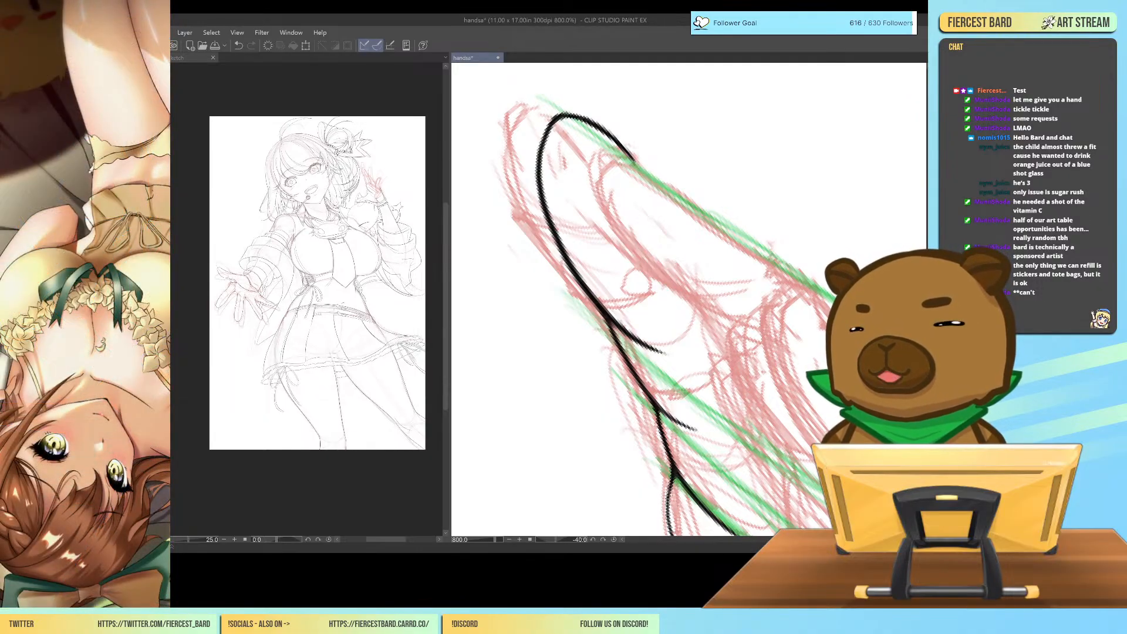
{"action": "key", "text": "ctrl+minus"}
{"action": "key", "text": "ctrl+minus"}
{"action": "key", "text": "ctrl+minus"}
{"action": "key", "text": "ctrl+minus"}
{"action": "key", "text": "ctrl+minus"}
{"action": "key", "text": "ctrl+minus"}
{"action": "key", "text": "ctrl+minus"}
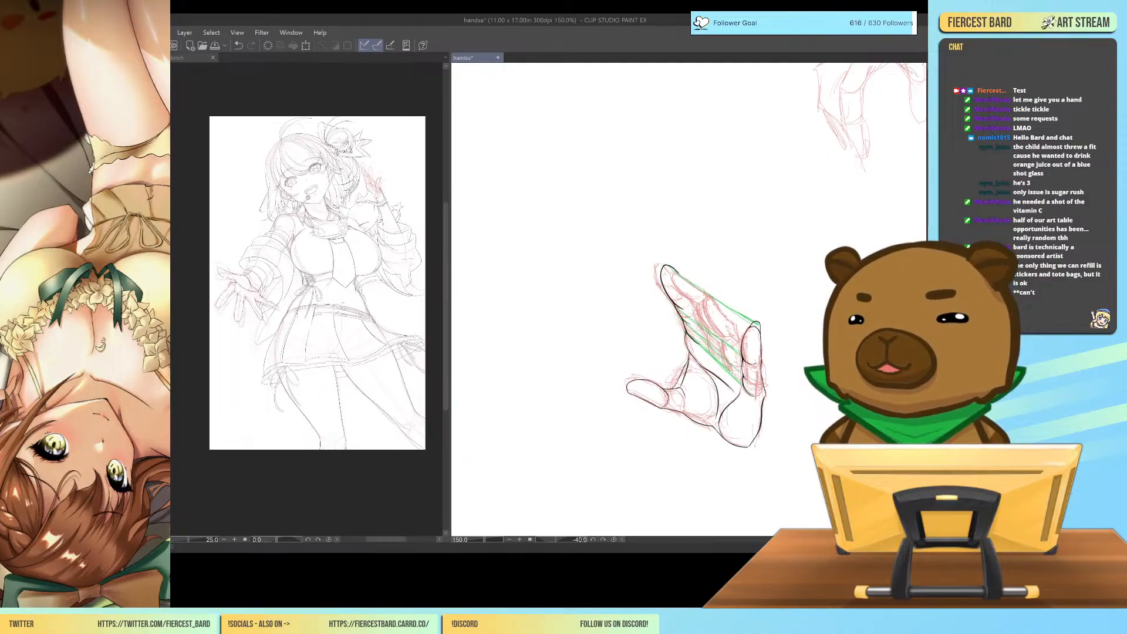
{"action": "key", "text": "ctrl+plus"}
{"action": "key", "text": "ctrl+plus"}
{"action": "key", "text": "ctrl+plus"}
{"action": "key", "text": "ctrl+plus"}
{"action": "key", "text": "ctrl+plus"}
{"action": "key", "text": "ctrl+plus"}
{"action": "key", "text": "ctrl+plus"}
{"action": "mouse_move", "coordinate": [531, 142]}
{"action": "left_mouse_down"}
{"action": "mouse_move", "coordinate": [623, 272]}
{"action": "mouse_move", "coordinate": [641, 199]}
{"action": "mouse_move", "coordinate": [706, 277]}
{"action": "left_mouse_up"}
{"action": "left_click_drag", "start_coordinate": [630, 205], "coordinate": [665, 206]}
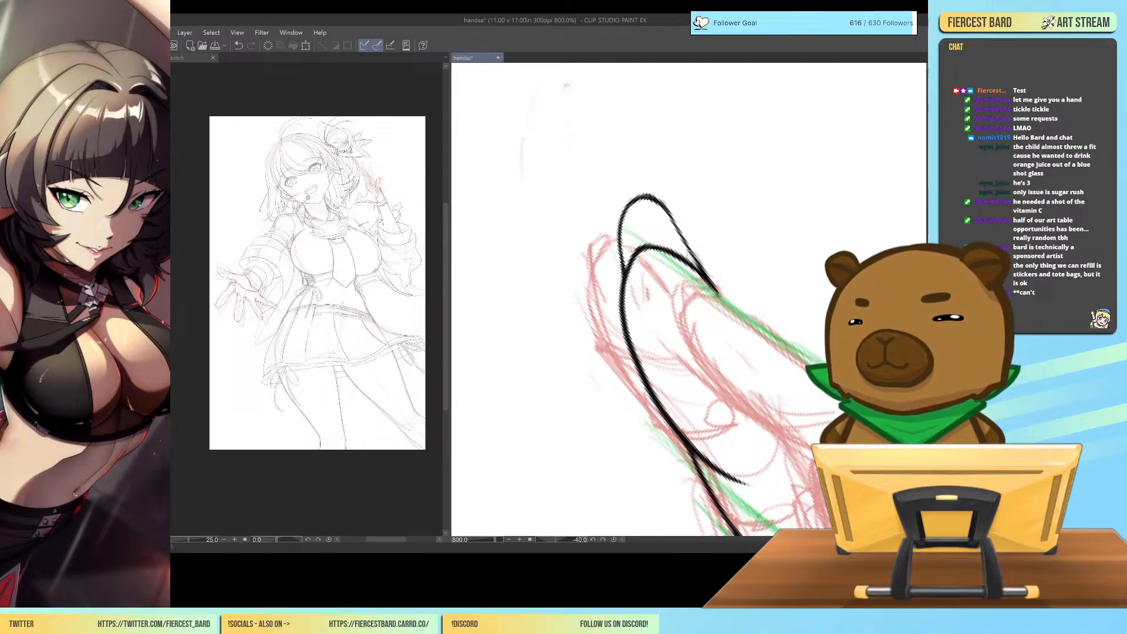
Check the hand mirrored and rotated upright, then inspect the tip of the thumb at high magnification.
{"action": "key", "text": "ctrl+minus"}
{"action": "key", "text": "ctrl+minus"}
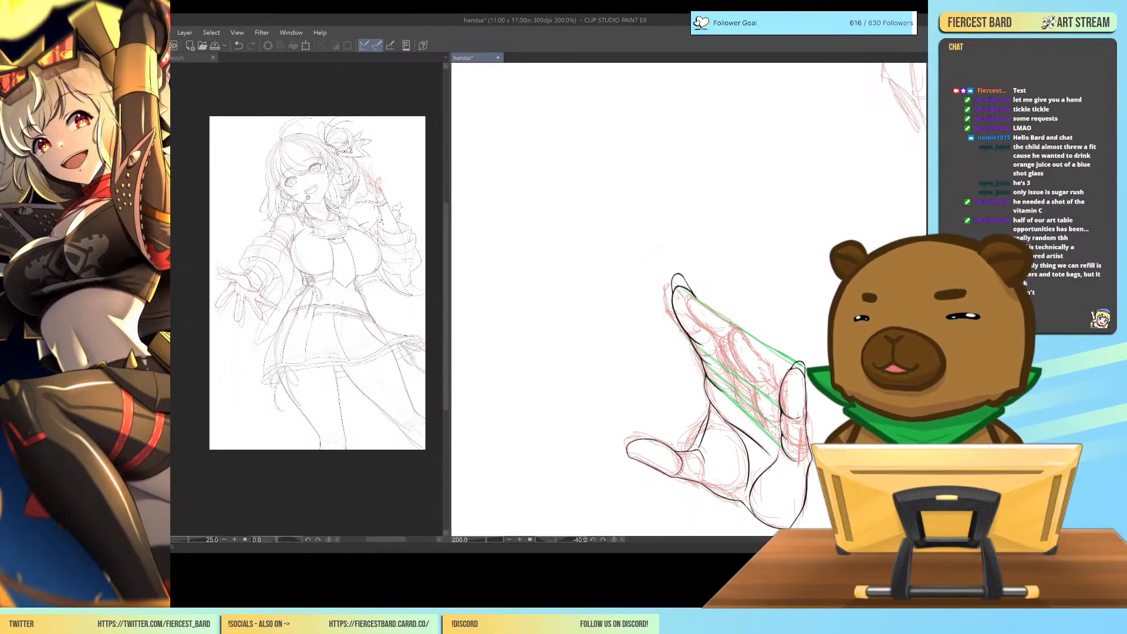
{"action": "key", "text": "h"}
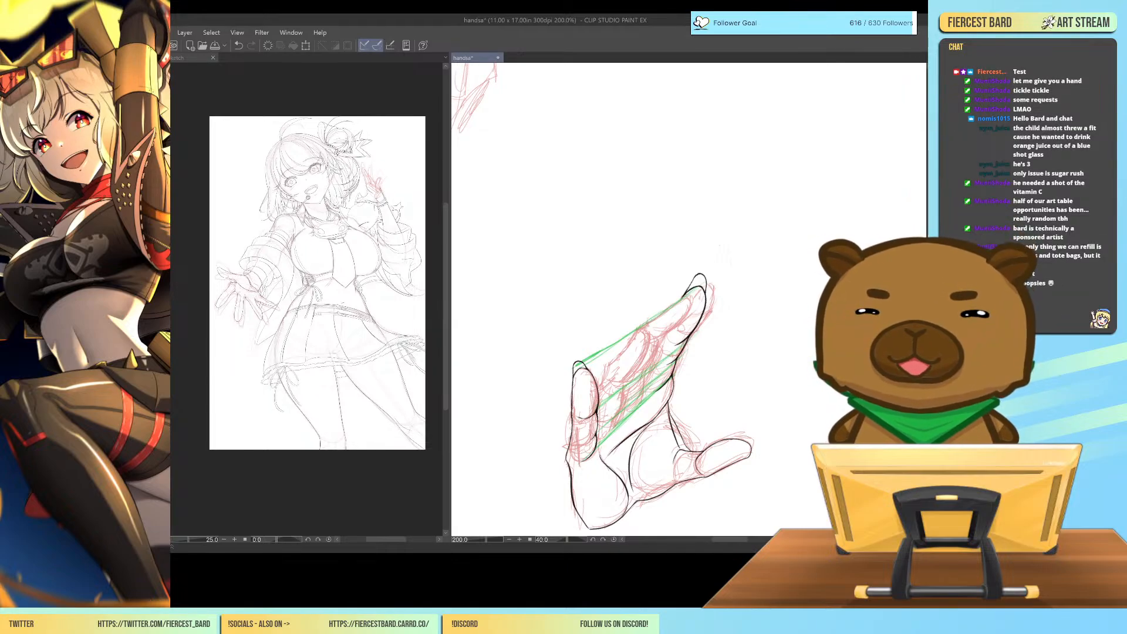
{"action": "key", "text": "minus"}
{"action": "key", "text": "minus"}
{"action": "key", "text": "minus"}
{"action": "key", "text": "minus"}
{"action": "key", "text": "minus"}
{"action": "key", "text": "minus"}
{"action": "key", "text": "minus"}
{"action": "key", "text": "minus"}
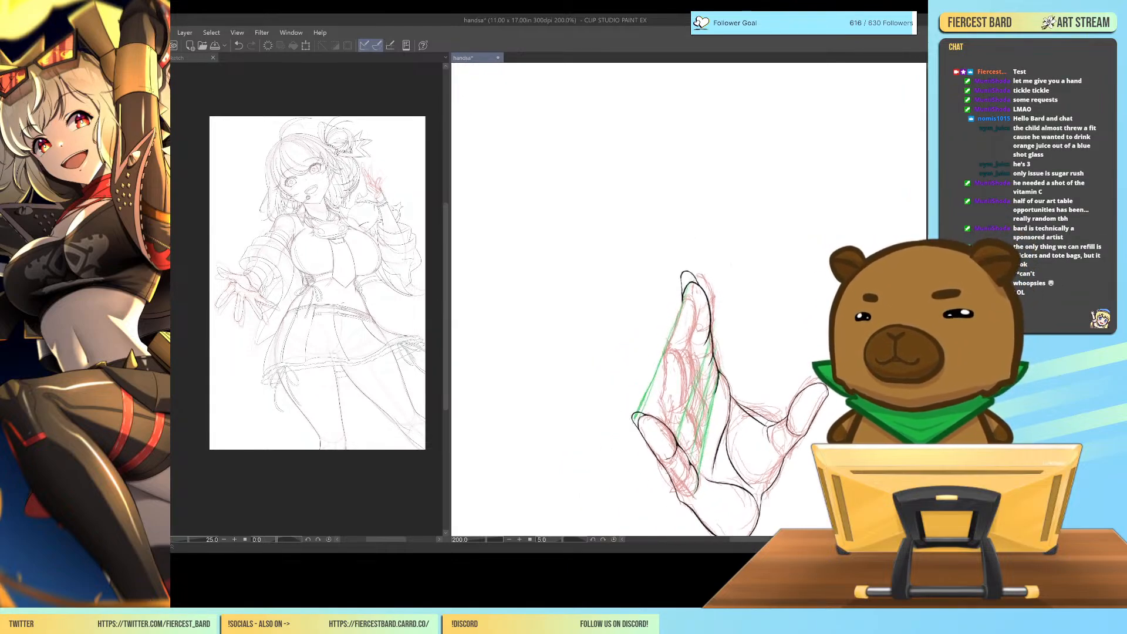
{"action": "key", "text": "ctrl+plus"}
{"action": "key", "text": "ctrl+plus"}
{"action": "left_click_drag", "start_coordinate": [786, 418], "coordinate": [554, 339]}
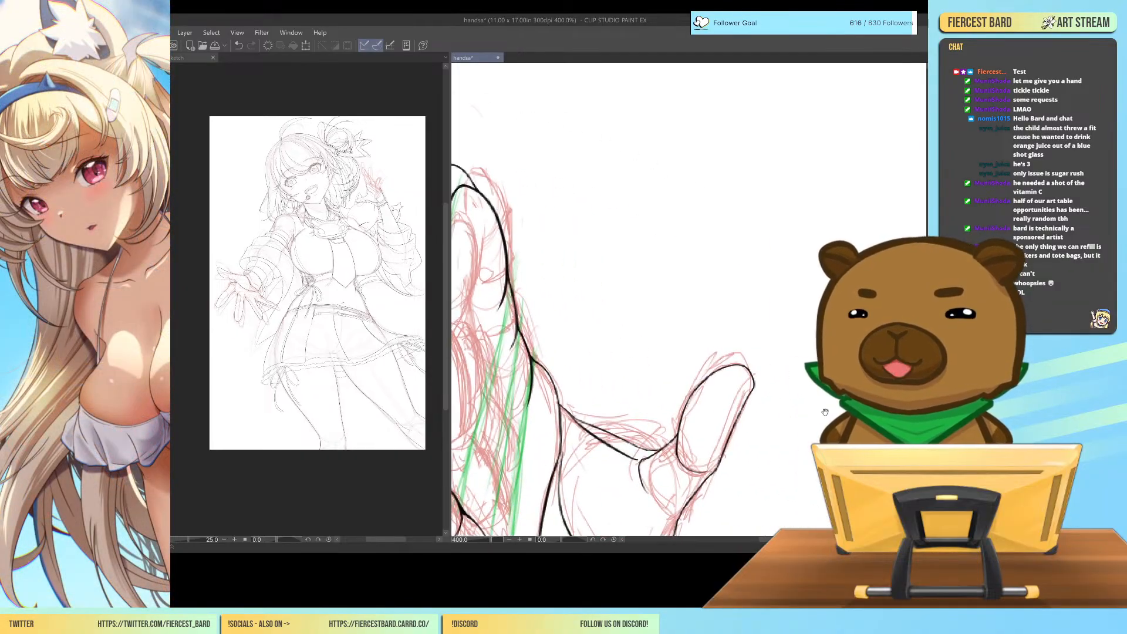
{"action": "left_click_drag", "start_coordinate": [818, 383], "coordinate": [780, 329]}
{"action": "key", "text": "ctrl+plus"}
{"action": "left_click_drag", "start_coordinate": [725, 411], "coordinate": [772, 364]}
{"action": "mouse_move", "coordinate": [727, 322]}
{"action": "left_mouse_down"}
{"action": "mouse_move", "coordinate": [783, 308]}
{"action": "mouse_move", "coordinate": [787, 339]}
{"action": "mouse_move", "coordinate": [746, 391]}
{"action": "mouse_move", "coordinate": [766, 366]}
{"action": "left_mouse_up"}
{"action": "left_click_drag", "start_coordinate": [722, 416], "coordinate": [789, 337]}
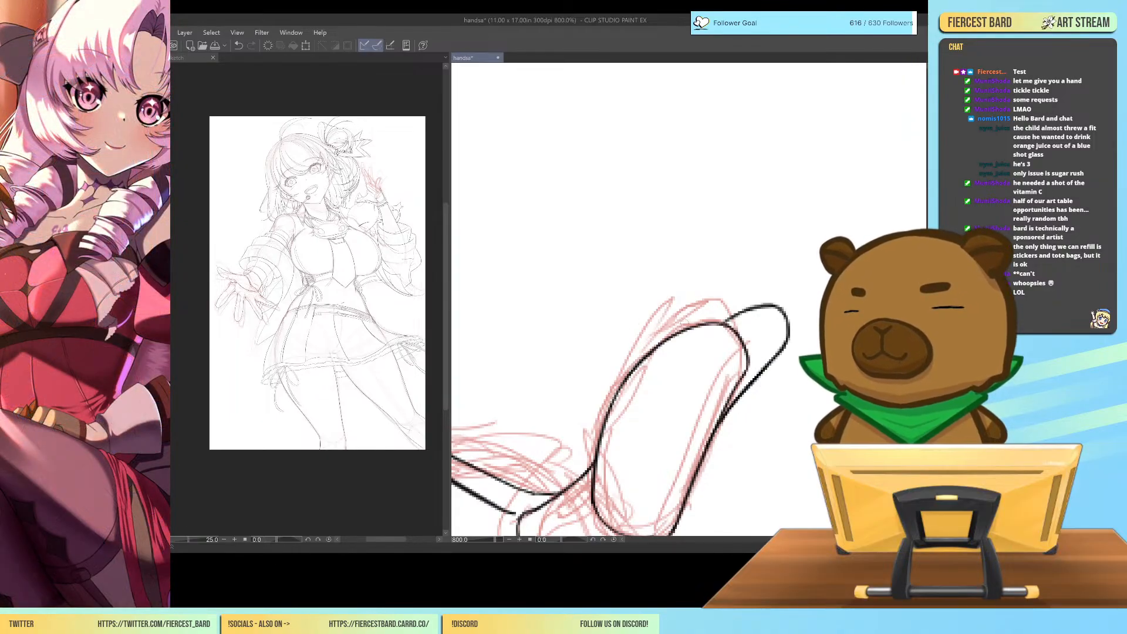
{"action": "left_click_drag", "start_coordinate": [787, 331], "coordinate": [747, 371]}
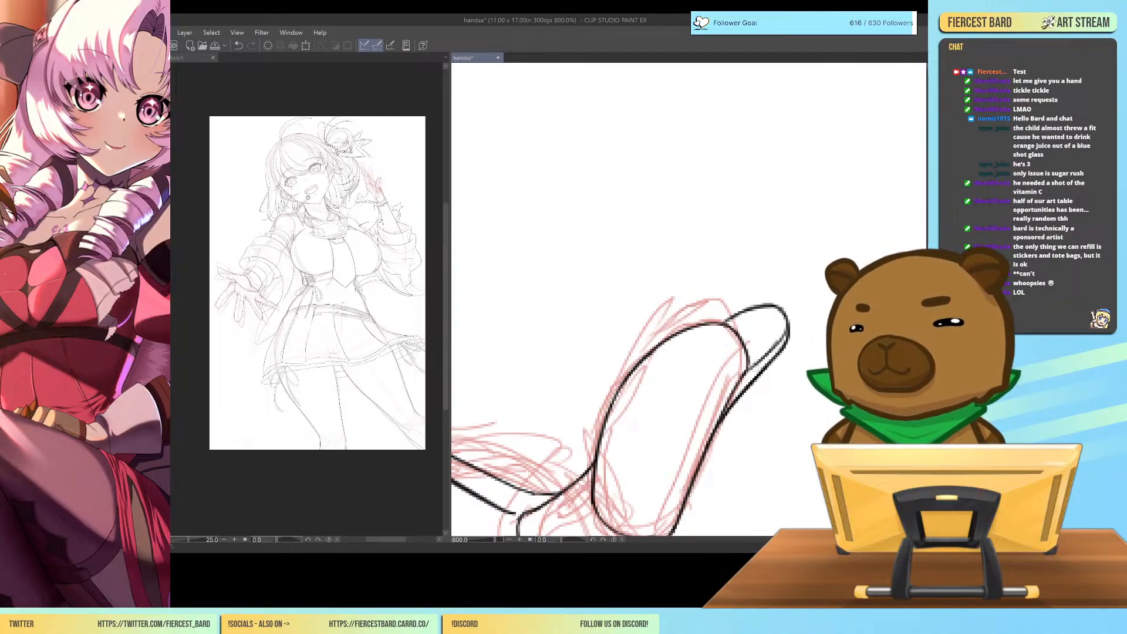
{"action": "key", "text": "ctrl+z"}
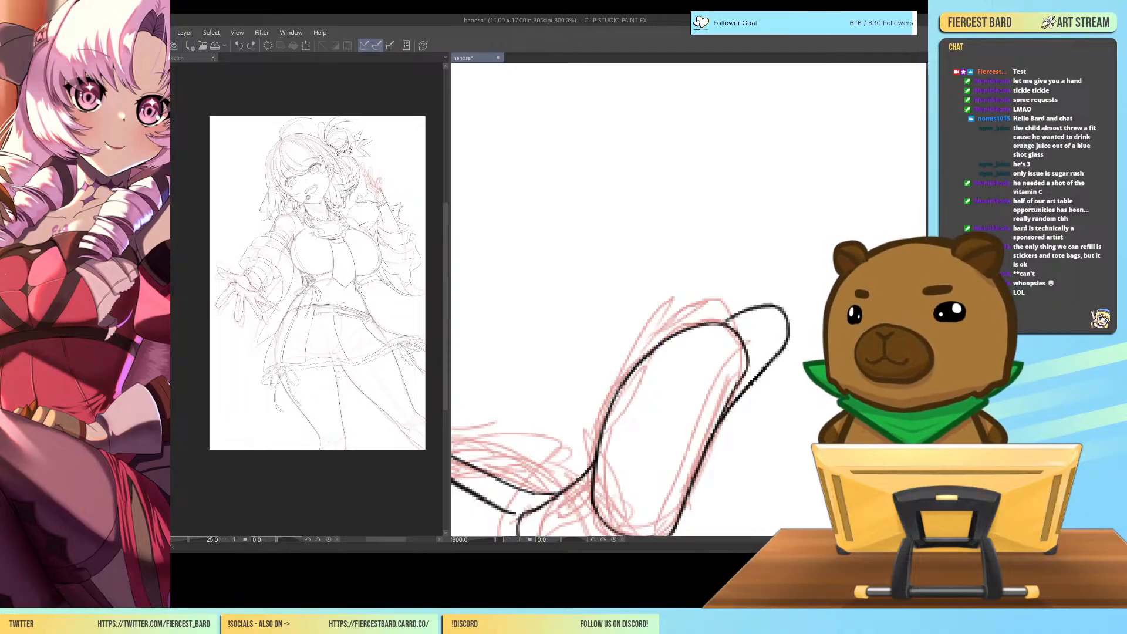
{"action": "key", "text": "ctrl+minus"}
{"action": "key", "text": "ctrl+minus"}
{"action": "key", "text": "ctrl+plus"}
{"action": "key", "text": "ctrl+plus"}
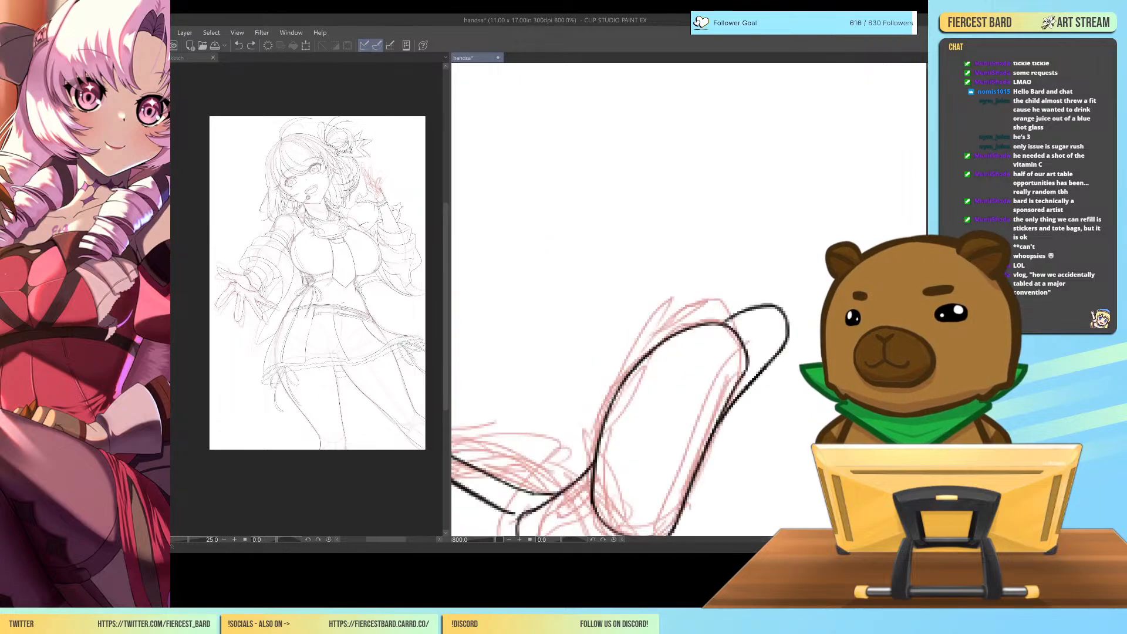
{"action": "mouse_move", "coordinate": [743, 395]}
{"action": "left_mouse_down"}
{"action": "mouse_move", "coordinate": [721, 434]}
{"action": "mouse_move", "coordinate": [798, 316]}
{"action": "mouse_move", "coordinate": [784, 333]}
{"action": "mouse_move", "coordinate": [775, 306]}
{"action": "mouse_move", "coordinate": [726, 322]}
{"action": "left_mouse_up"}
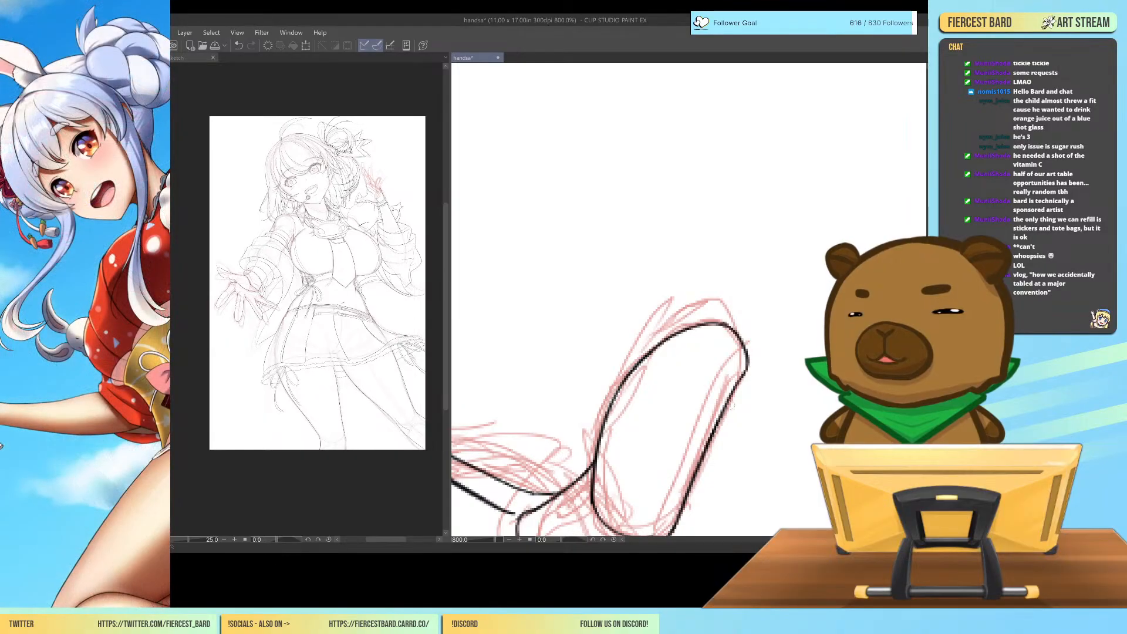
Draw a short rounded nail in black extending past the tip of the thumb.
{"action": "left_click_drag", "start_coordinate": [720, 419], "coordinate": [765, 351]}
{"action": "left_click_drag", "start_coordinate": [711, 325], "coordinate": [770, 297]}
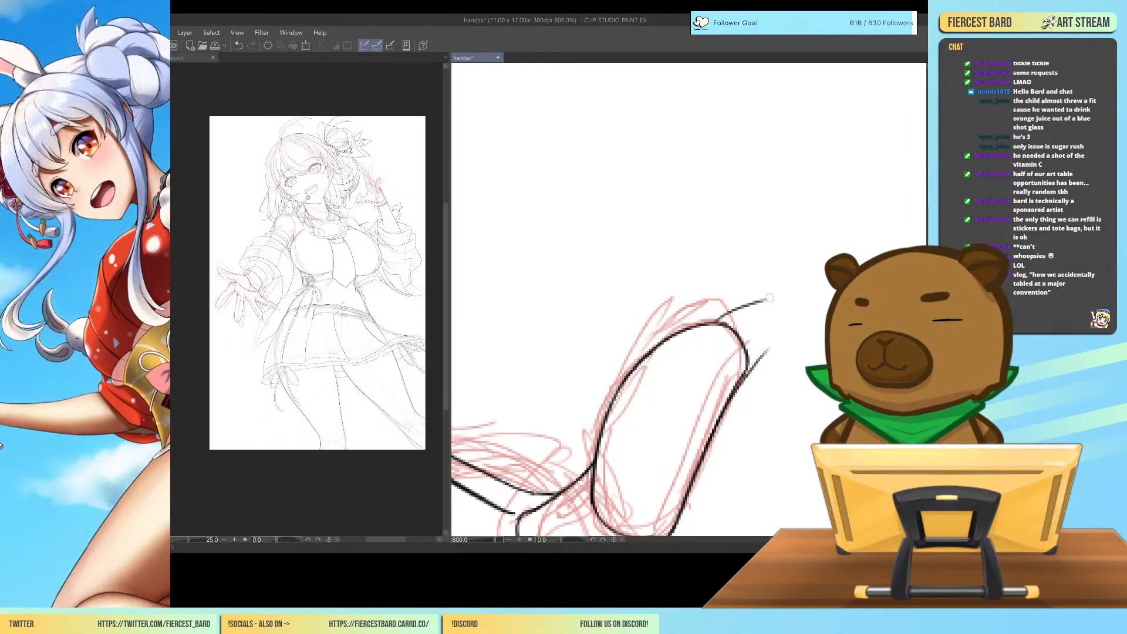
{"action": "key", "text": "ctrl+z"}
{"action": "mouse_move", "coordinate": [712, 325]}
{"action": "left_mouse_down"}
{"action": "mouse_move", "coordinate": [764, 307]}
{"action": "mouse_move", "coordinate": [776, 335]}
{"action": "mouse_move", "coordinate": [744, 382]}
{"action": "left_mouse_up"}
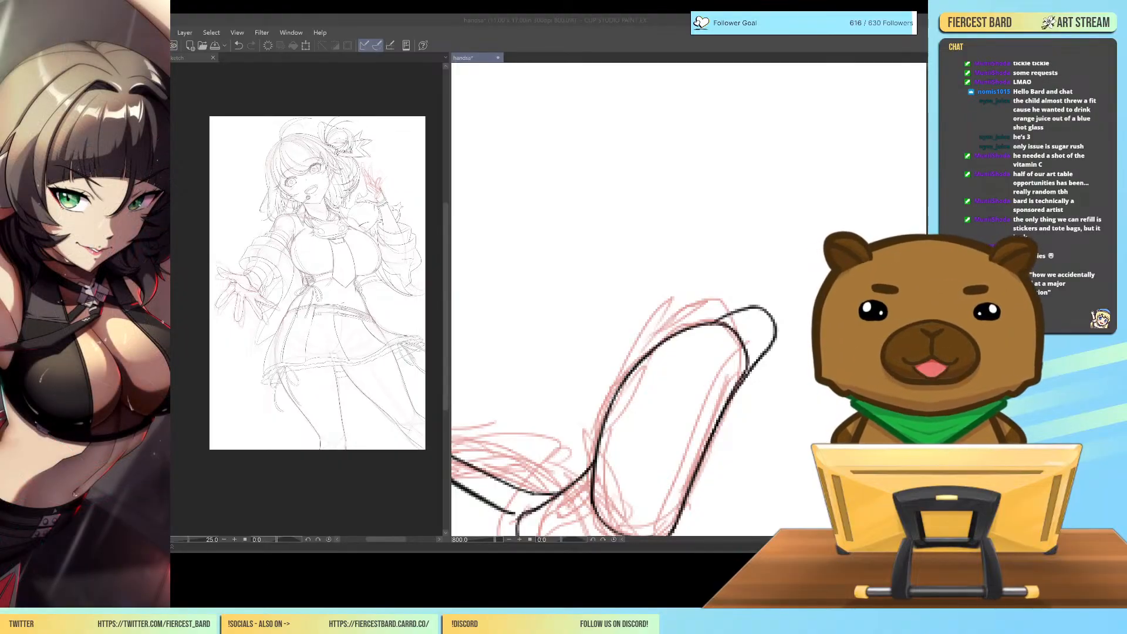
Restore the unmirrored, tilted canvas view and examine the thumb and index nails against the whole hand.
{"action": "key", "text": "ctrl+minus"}
{"action": "key", "text": "ctrl+minus"}
{"action": "key", "text": "ctrl+minus"}
{"action": "key", "text": "ctrl+minus"}
{"action": "key", "text": "ctrl+minus"}
{"action": "key", "text": "ctrl+minus"}
{"action": "key", "text": "ctrl+minus"}
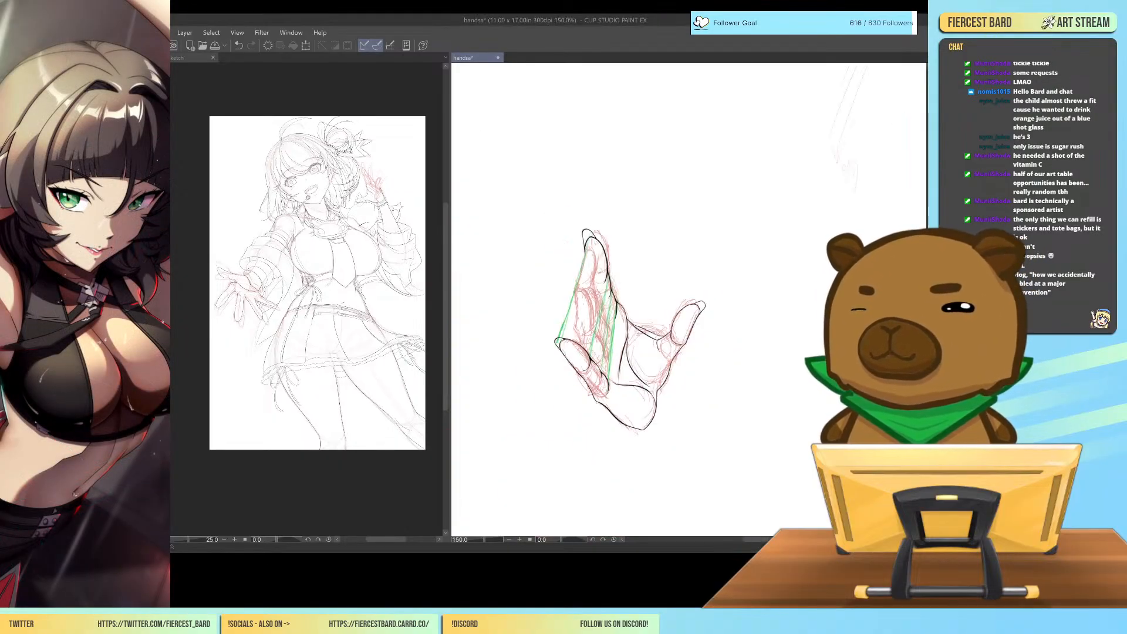
{"action": "key", "text": "h"}
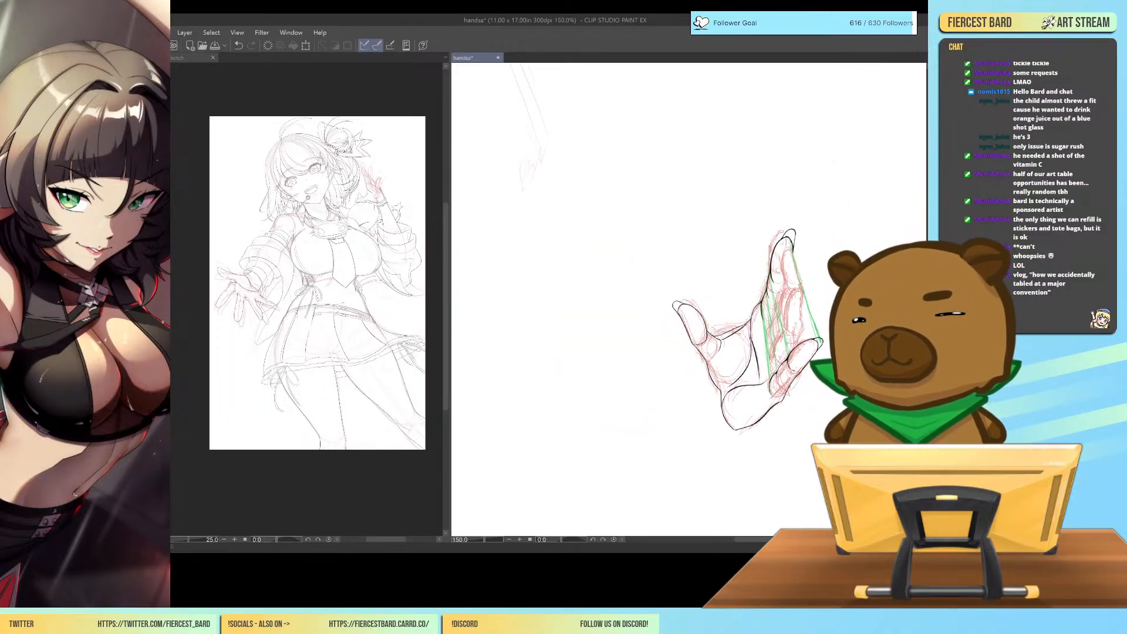
{"action": "key", "text": "minus"}
{"action": "key", "text": "minus"}
{"action": "key", "text": "minus"}
{"action": "key", "text": "minus"}
{"action": "key", "text": "minus"}
{"action": "key", "text": "minus"}
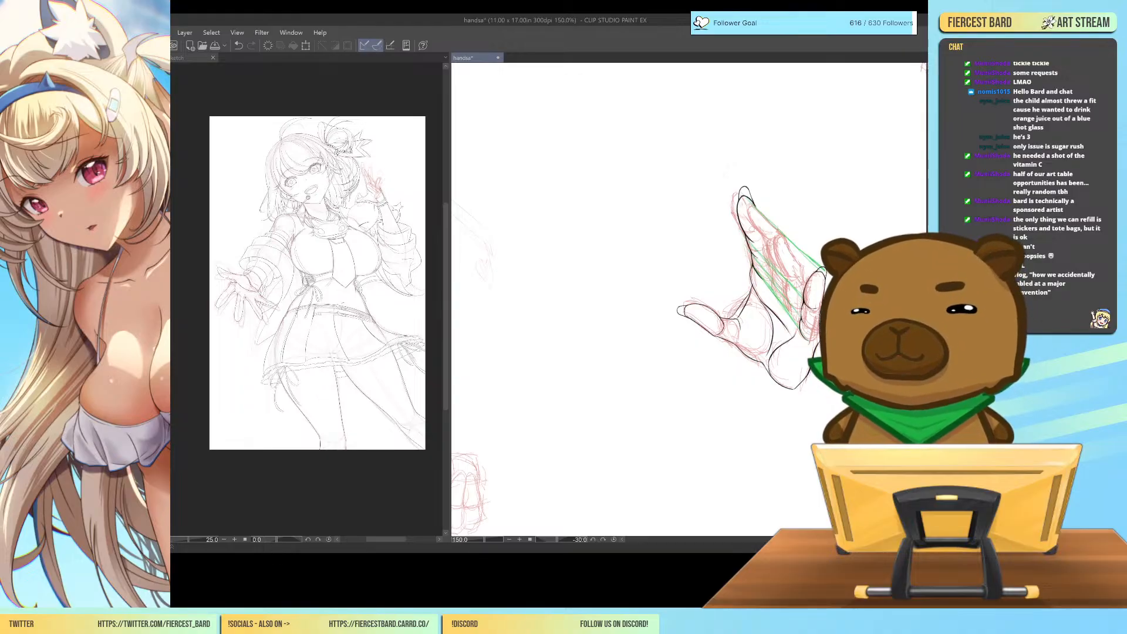
{"action": "key", "text": "ctrl+plus"}
{"action": "key", "text": "ctrl+plus"}
{"action": "key", "text": "ctrl+plus"}
{"action": "left_click_drag", "start_coordinate": [849, 358], "coordinate": [674, 440]}
{"action": "left_click_drag", "start_coordinate": [832, 391], "coordinate": [808, 419]}
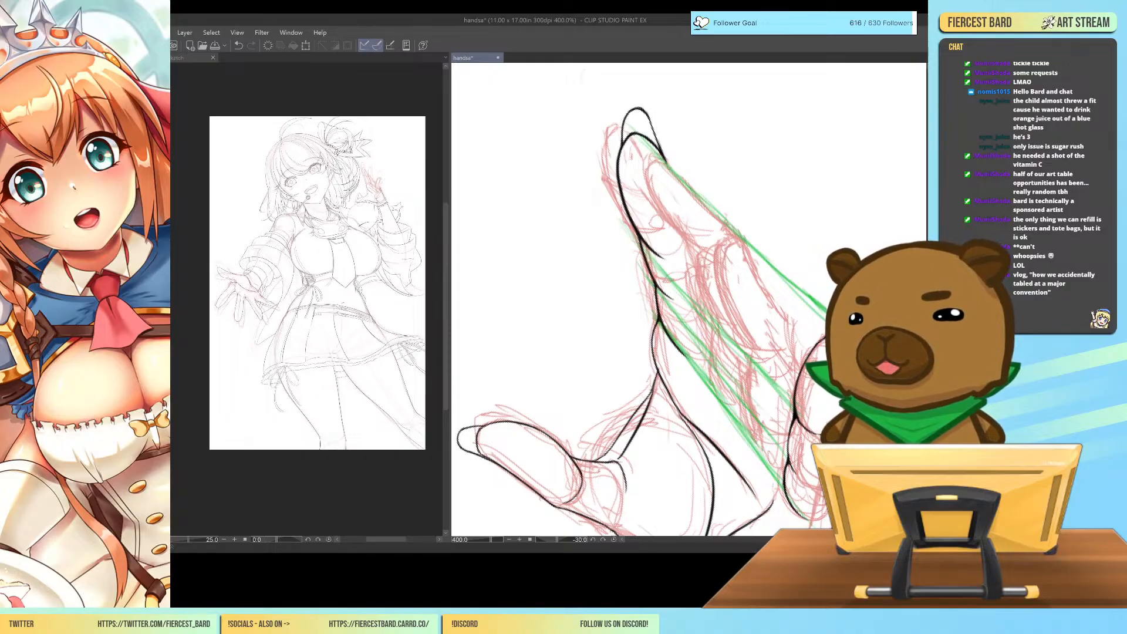
Ink the middle finger's rounded tip and far edge, and outline its thumb-side edge down past the first joint.
{"action": "mouse_move", "coordinate": [670, 162]}
{"action": "left_mouse_down"}
{"action": "mouse_move", "coordinate": [670, 204]}
{"action": "mouse_move", "coordinate": [684, 157]}
{"action": "left_mouse_up"}
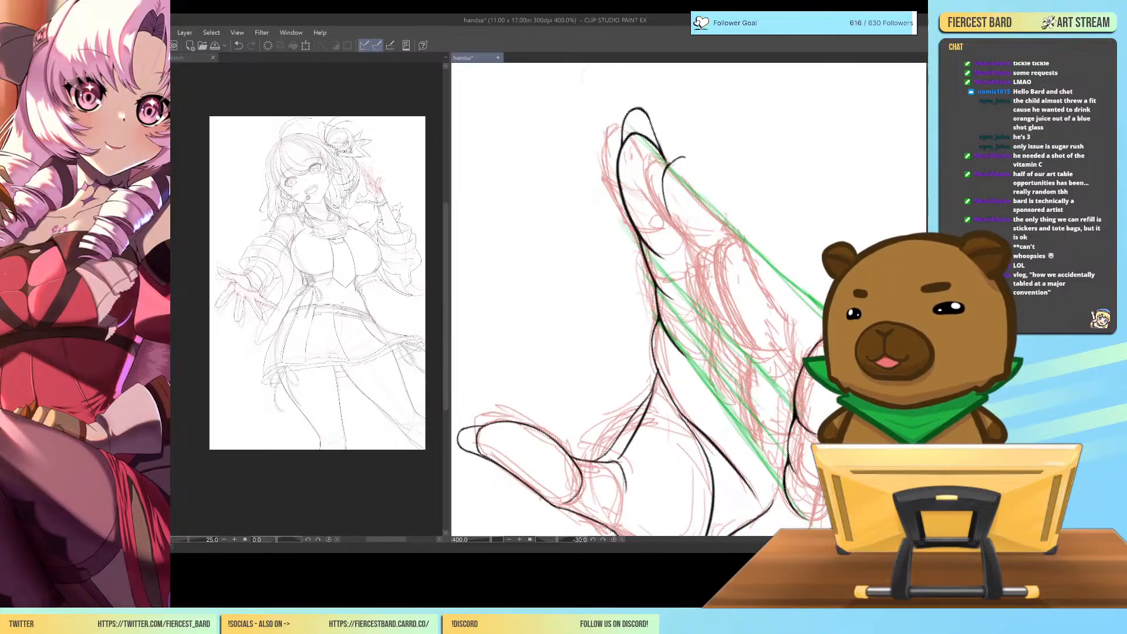
{"action": "key", "text": "ctrl+z"}
{"action": "mouse_move", "coordinate": [663, 171]}
{"action": "left_mouse_down"}
{"action": "mouse_move", "coordinate": [692, 166]}
{"action": "mouse_move", "coordinate": [732, 231]}
{"action": "left_mouse_up"}
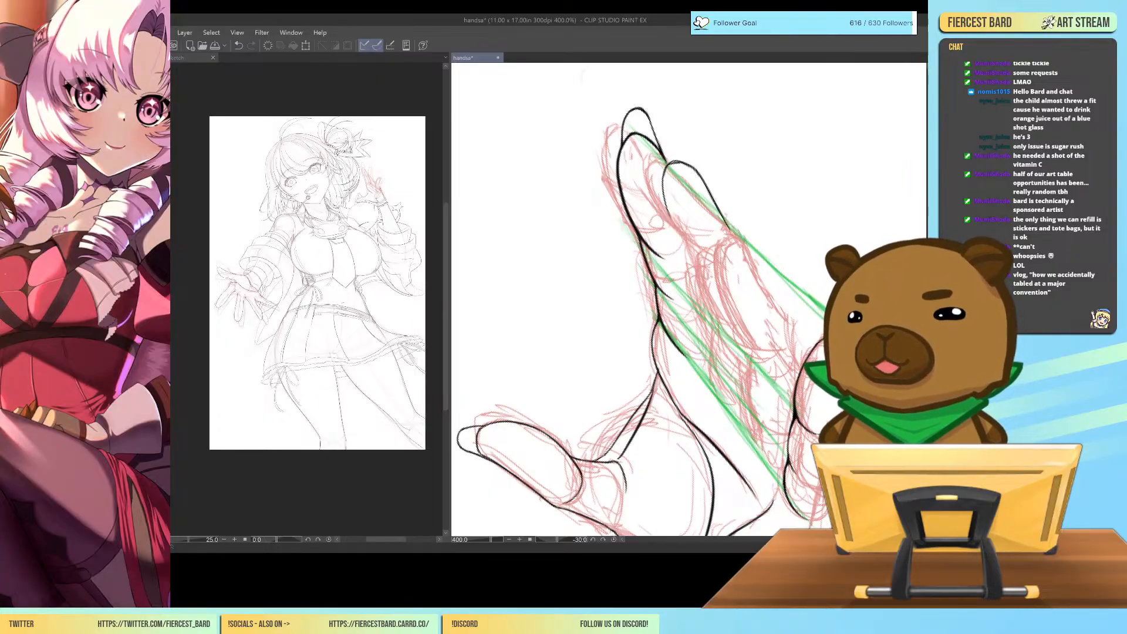
{"action": "mouse_move", "coordinate": [667, 171]}
{"action": "left_mouse_down"}
{"action": "mouse_move", "coordinate": [662, 197]}
{"action": "mouse_move", "coordinate": [694, 267]}
{"action": "mouse_move", "coordinate": [699, 312]}
{"action": "left_mouse_up"}
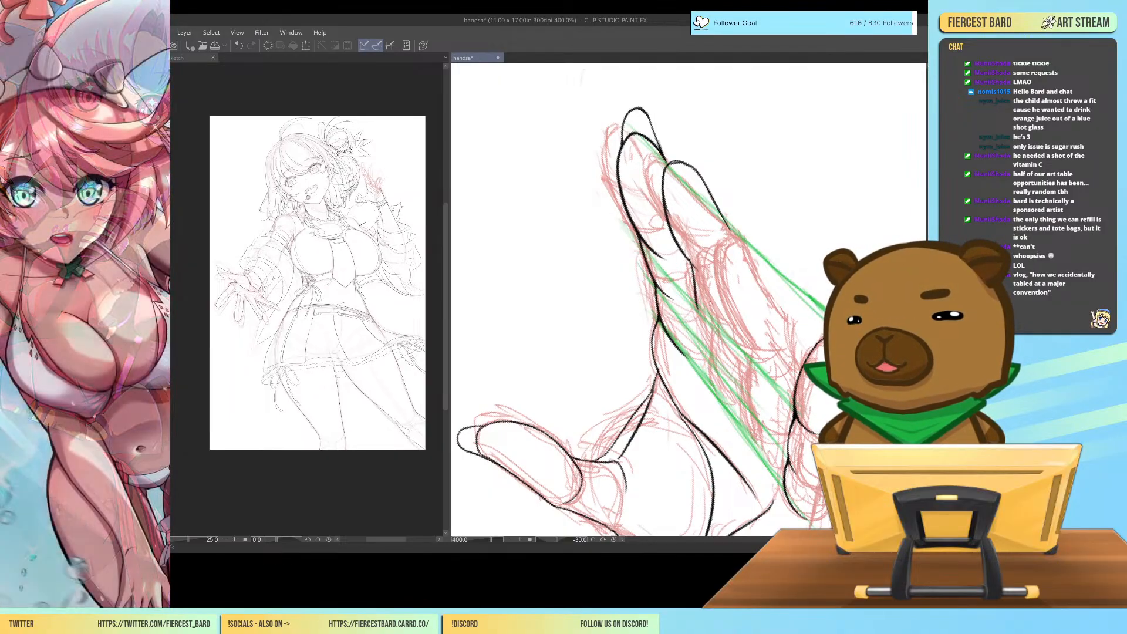
Redraw the middle finger's thumb-side edge from the first joint down through its lower segments and trim the line's lower end.
{"action": "key", "text": "ctrl+z"}
{"action": "key", "text": "ctrl+z"}
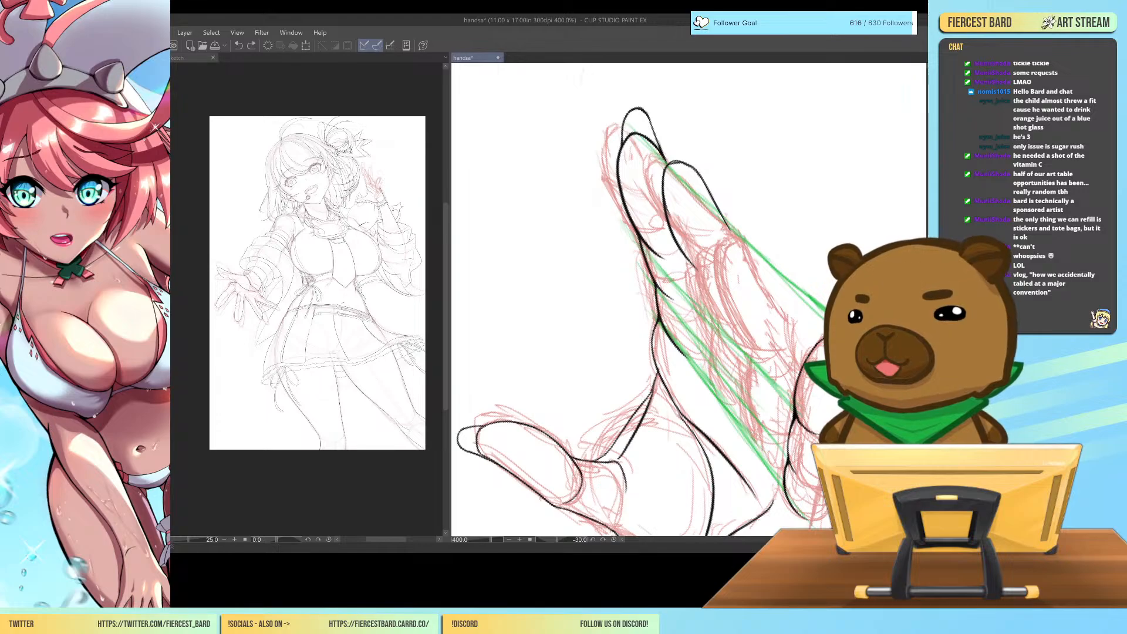
{"action": "mouse_move", "coordinate": [688, 256]}
{"action": "left_mouse_down"}
{"action": "mouse_move", "coordinate": [717, 329]}
{"action": "mouse_move", "coordinate": [716, 399]}
{"action": "left_mouse_up"}
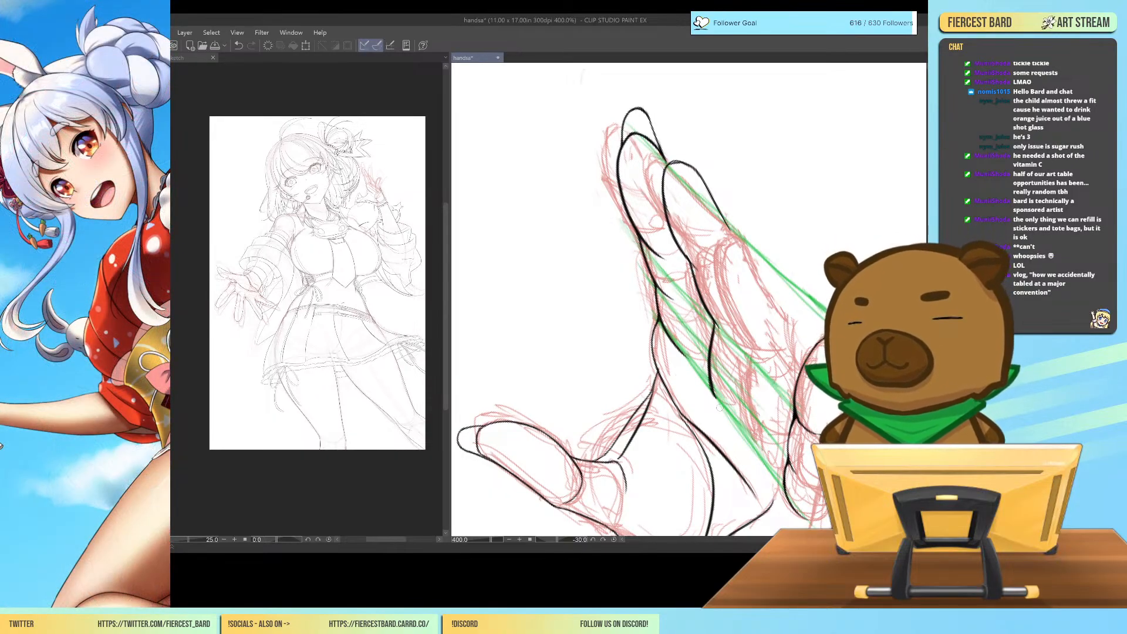
{"action": "mouse_move", "coordinate": [709, 377]}
{"action": "left_mouse_down"}
{"action": "mouse_move", "coordinate": [712, 389]}
{"action": "mouse_move", "coordinate": [708, 370]}
{"action": "left_mouse_up"}
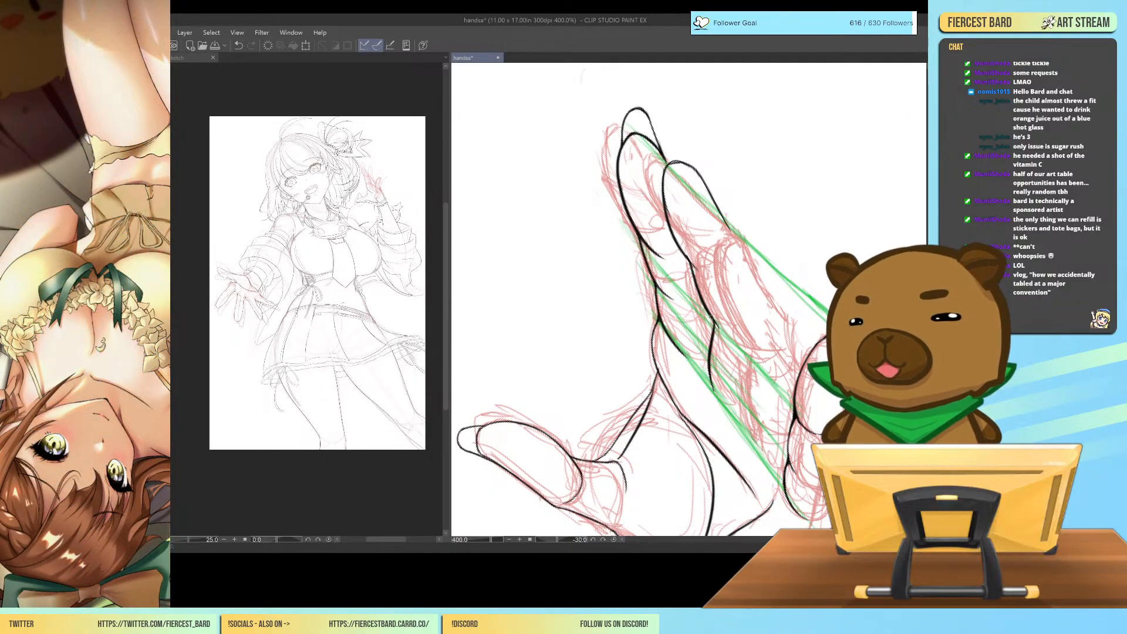
Refine the line at the middle finger's second joint on the thumb side with small touch-up strokes.
{"action": "left_click_drag", "start_coordinate": [710, 316], "coordinate": [712, 330]}
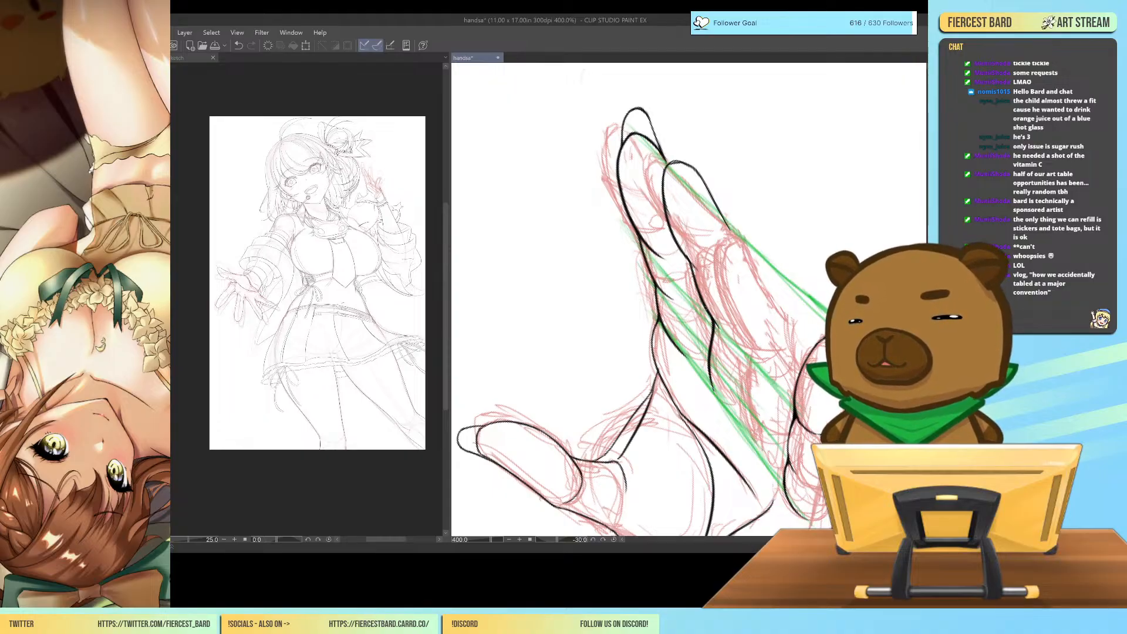
{"action": "left_click_drag", "start_coordinate": [705, 308], "coordinate": [710, 326]}
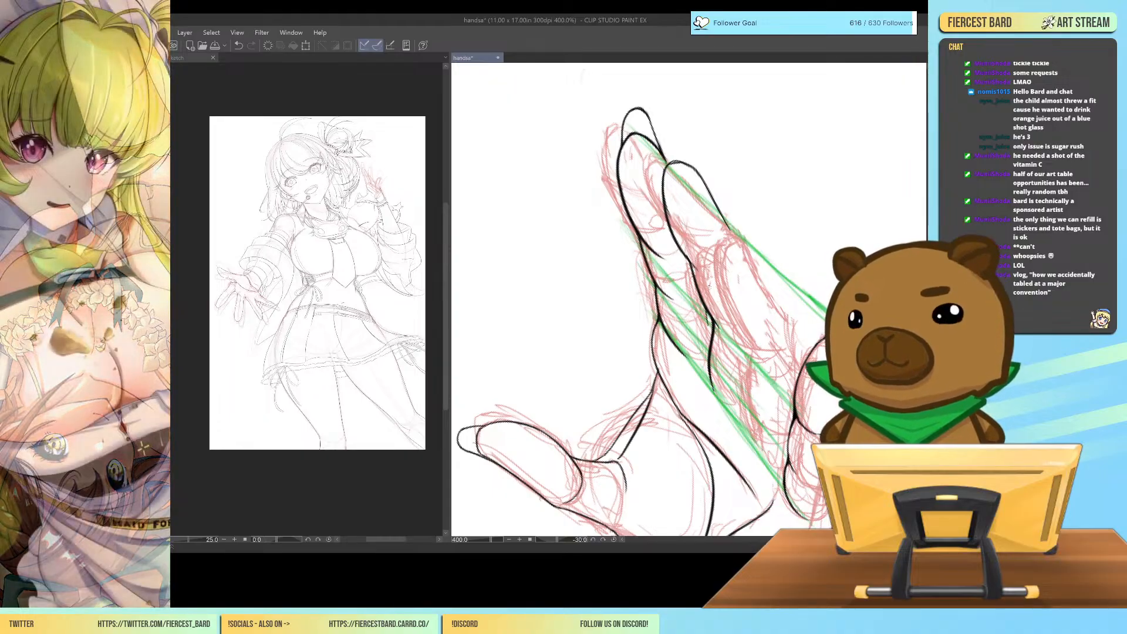
{"action": "key", "text": "ctrl+z"}
{"action": "left_click_drag", "start_coordinate": [663, 155], "coordinate": [668, 162]}
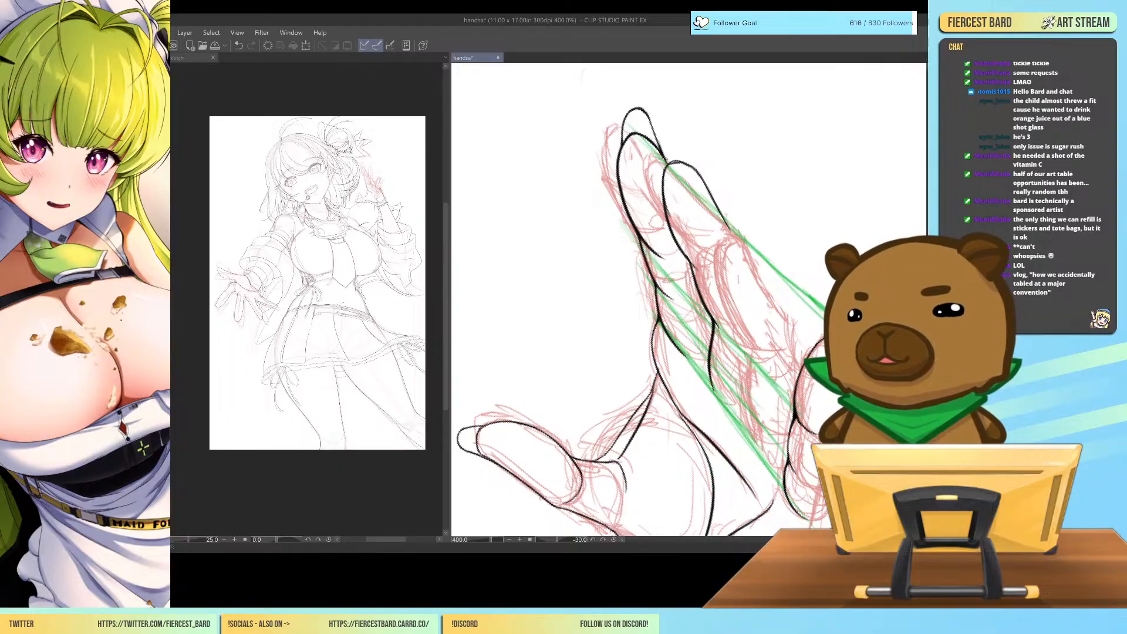
{"action": "left_click_drag", "start_coordinate": [710, 314], "coordinate": [698, 334]}
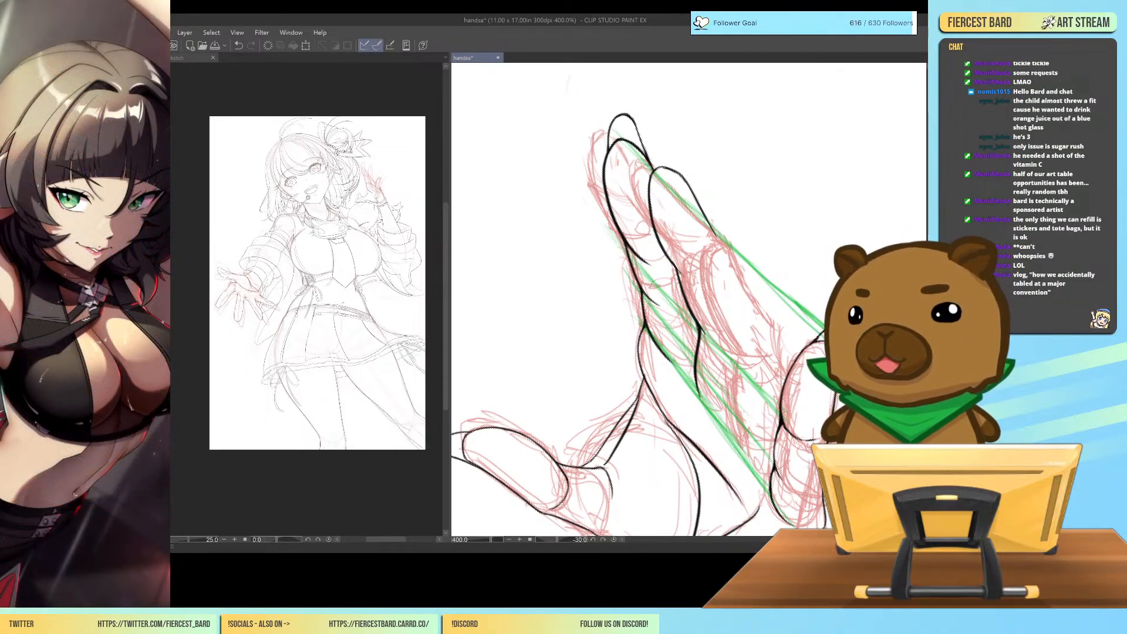
Draw a short rounded nail in black extending past the middle fingertip, after comparing the finger with the whole hand.
{"action": "key", "text": "ctrl+minus"}
{"action": "key", "text": "ctrl+minus"}
{"action": "key", "text": "ctrl+minus"}
{"action": "key", "text": "ctrl+minus"}
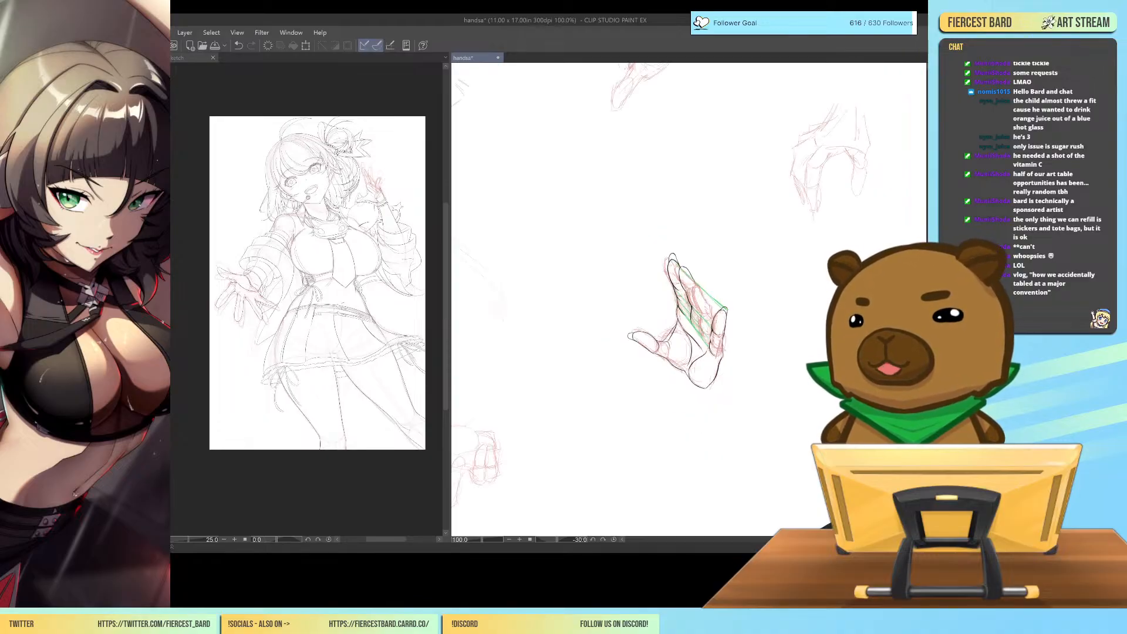
{"action": "key", "text": "ctrl+plus"}
{"action": "key", "text": "ctrl+plus"}
{"action": "key", "text": "ctrl+plus"}
{"action": "key", "text": "ctrl+plus"}
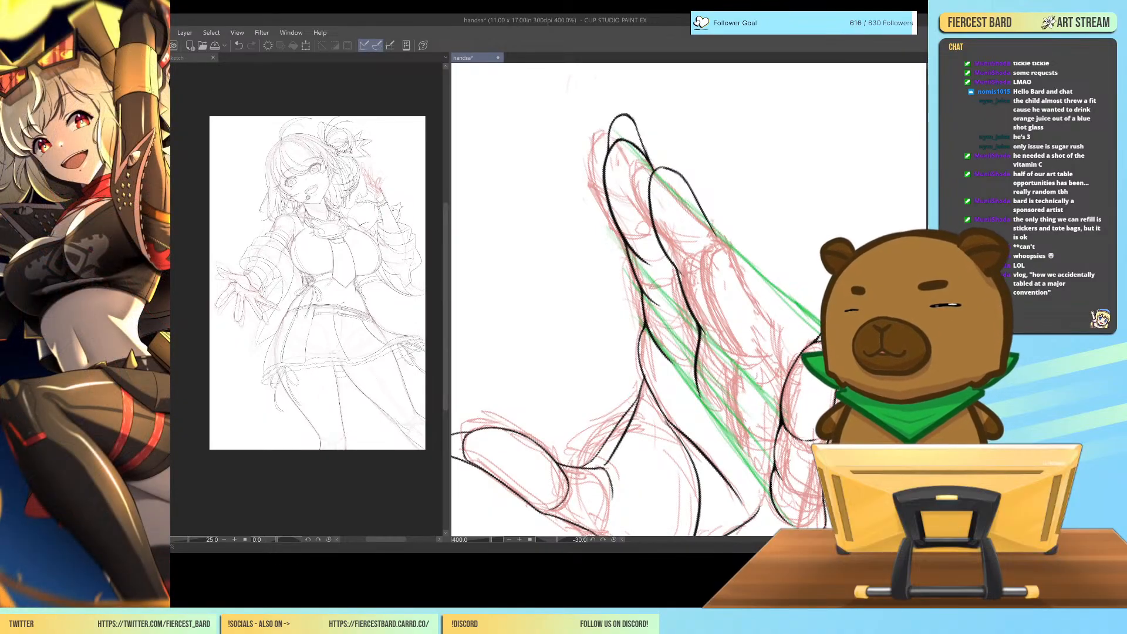
{"action": "mouse_move", "coordinate": [649, 183]}
{"action": "left_mouse_down"}
{"action": "mouse_move", "coordinate": [648, 154]}
{"action": "mouse_move", "coordinate": [665, 148]}
{"action": "mouse_move", "coordinate": [656, 145]}
{"action": "mouse_move", "coordinate": [671, 150]}
{"action": "mouse_move", "coordinate": [696, 194]}
{"action": "left_mouse_up"}
{"action": "left_click_drag", "start_coordinate": [671, 149], "coordinate": [684, 171]}
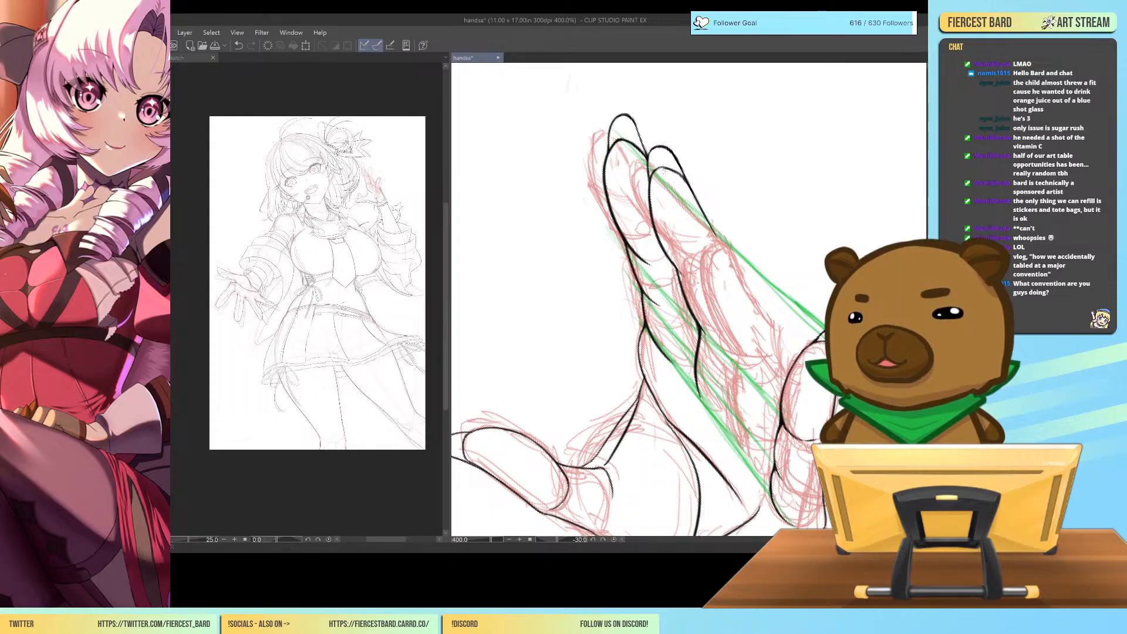
Thin and clean up the fingertip lines beneath the nails of the middle and index fingers.
{"action": "left_click_drag", "start_coordinate": [655, 169], "coordinate": [687, 181]}
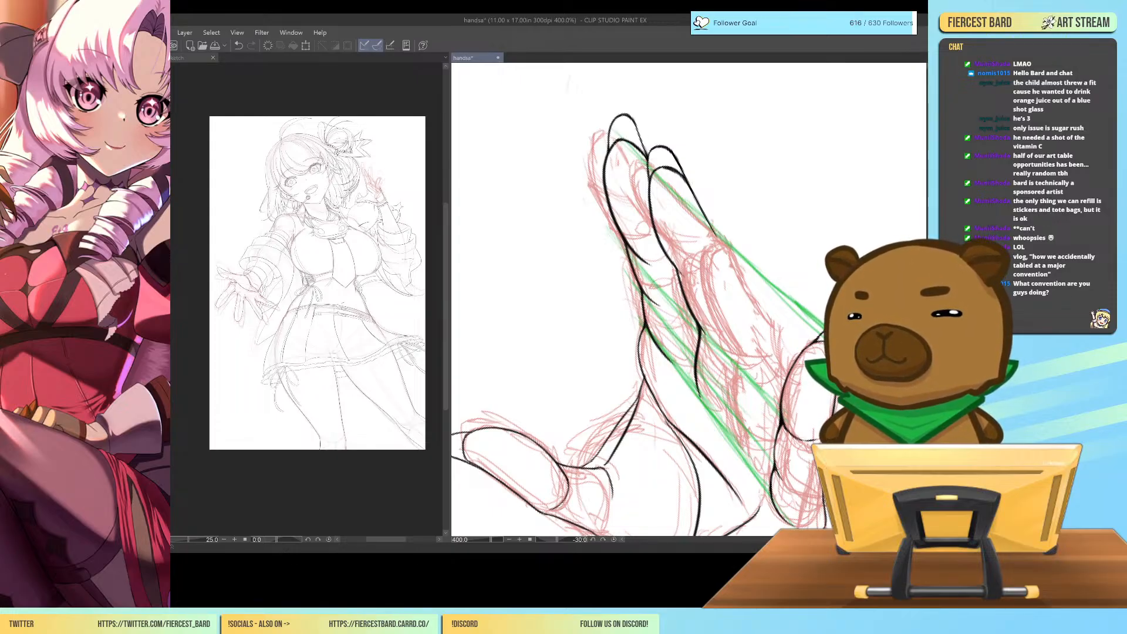
{"action": "mouse_move", "coordinate": [623, 139]}
{"action": "left_mouse_down"}
{"action": "mouse_move", "coordinate": [649, 159]}
{"action": "mouse_move", "coordinate": [636, 144]}
{"action": "left_mouse_up"}
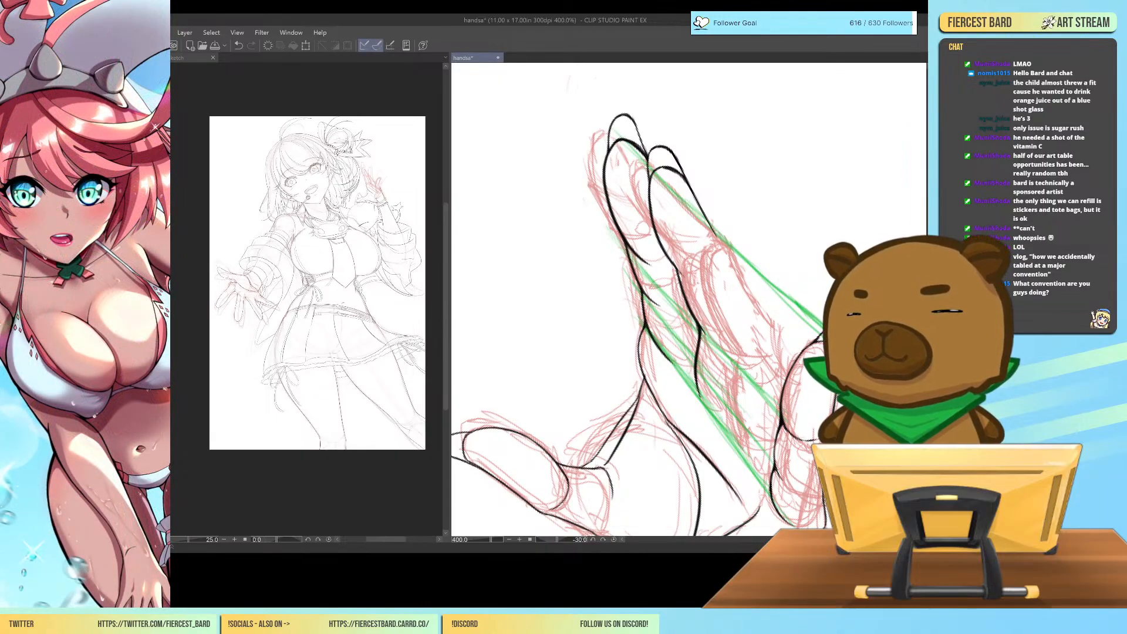
{"action": "mouse_move", "coordinate": [630, 148]}
{"action": "left_mouse_down"}
{"action": "mouse_move", "coordinate": [647, 161]}
{"action": "mouse_move", "coordinate": [638, 152]}
{"action": "left_mouse_up"}
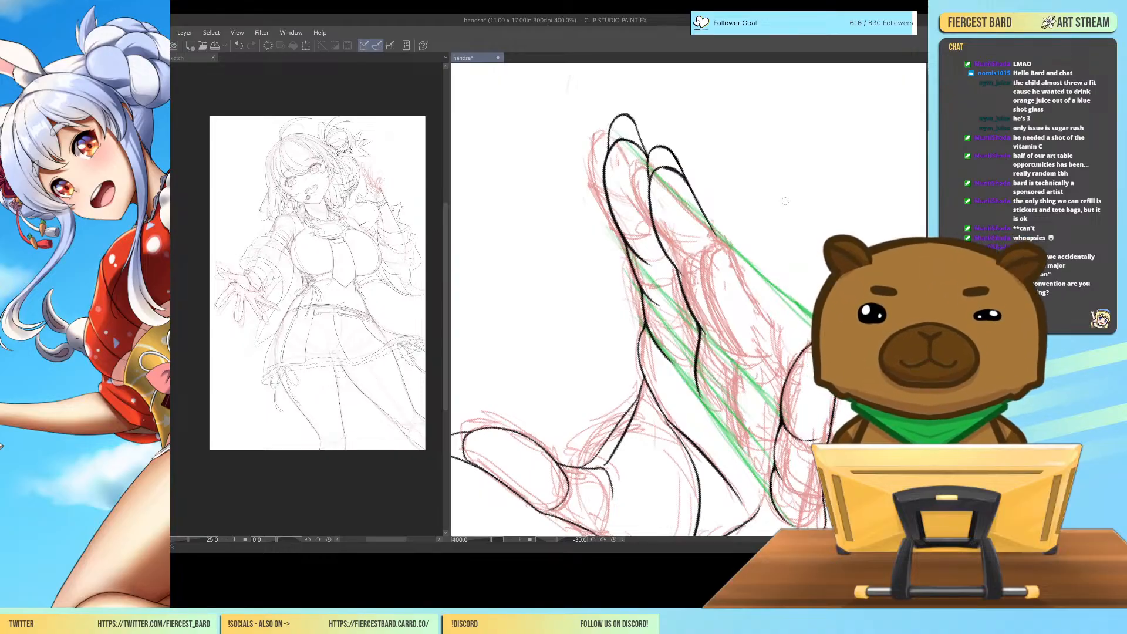
{"action": "left_click_drag", "start_coordinate": [663, 170], "coordinate": [674, 171]}
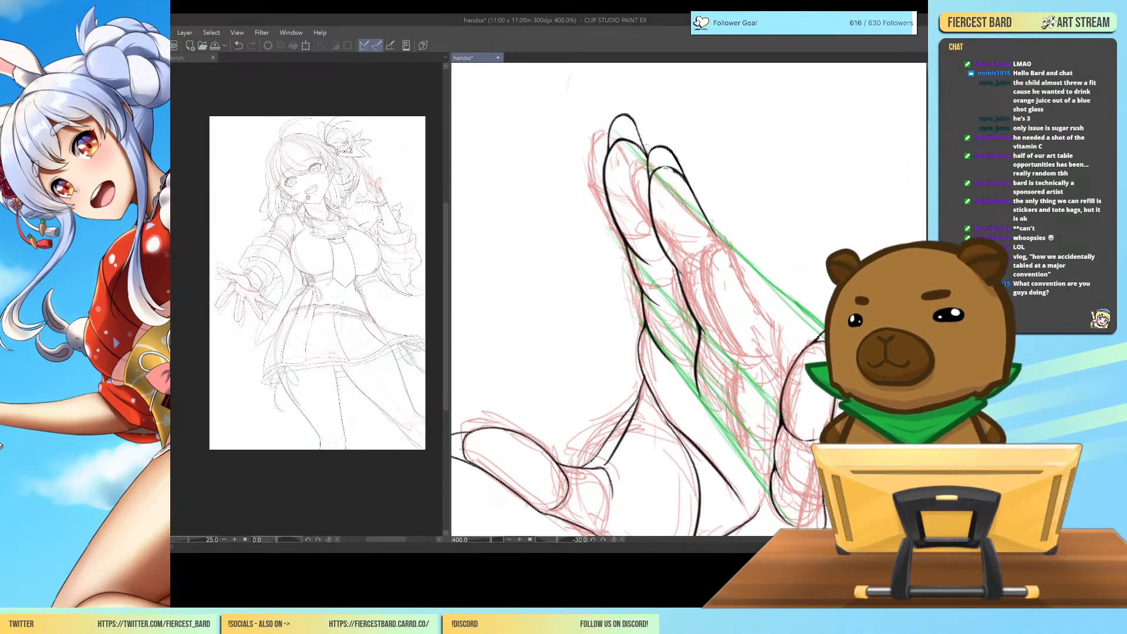
{"action": "key", "text": "ctrl+z"}
{"action": "left_click_drag", "start_coordinate": [663, 170], "coordinate": [674, 173]}
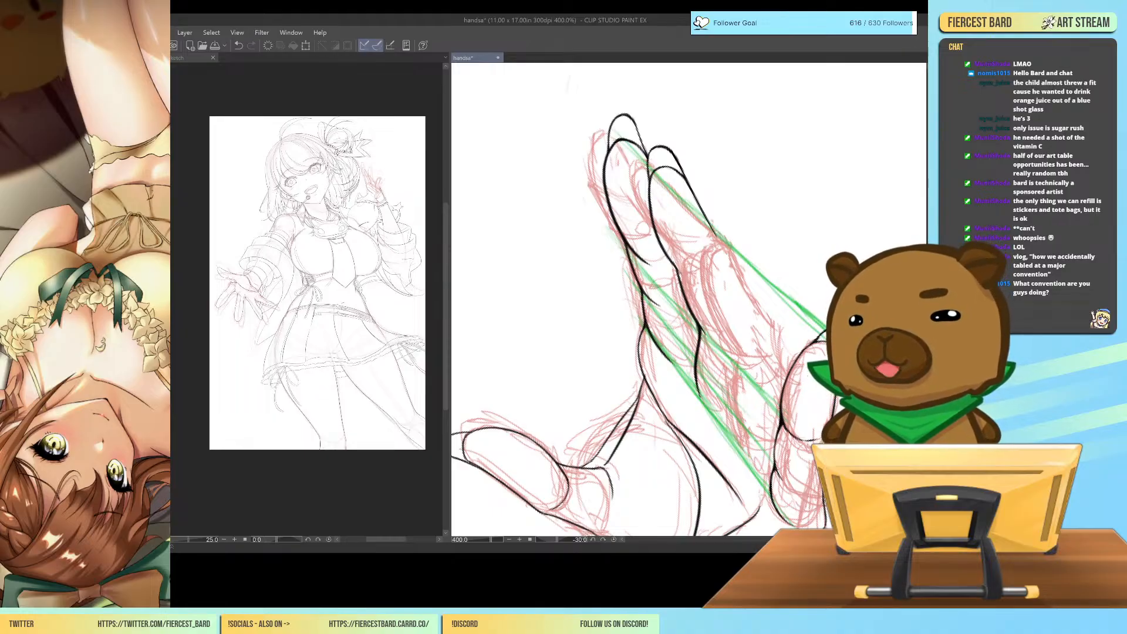
Rotate the canvas so the fingers lie nearly level and ink the middle finger's far edge from the first joint down its lower segments.
{"action": "key", "text": "ctrl+minus"}
{"action": "key", "text": "ctrl+minus"}
{"action": "key", "text": "ctrl+minus"}
{"action": "key", "text": "ctrl+minus"}
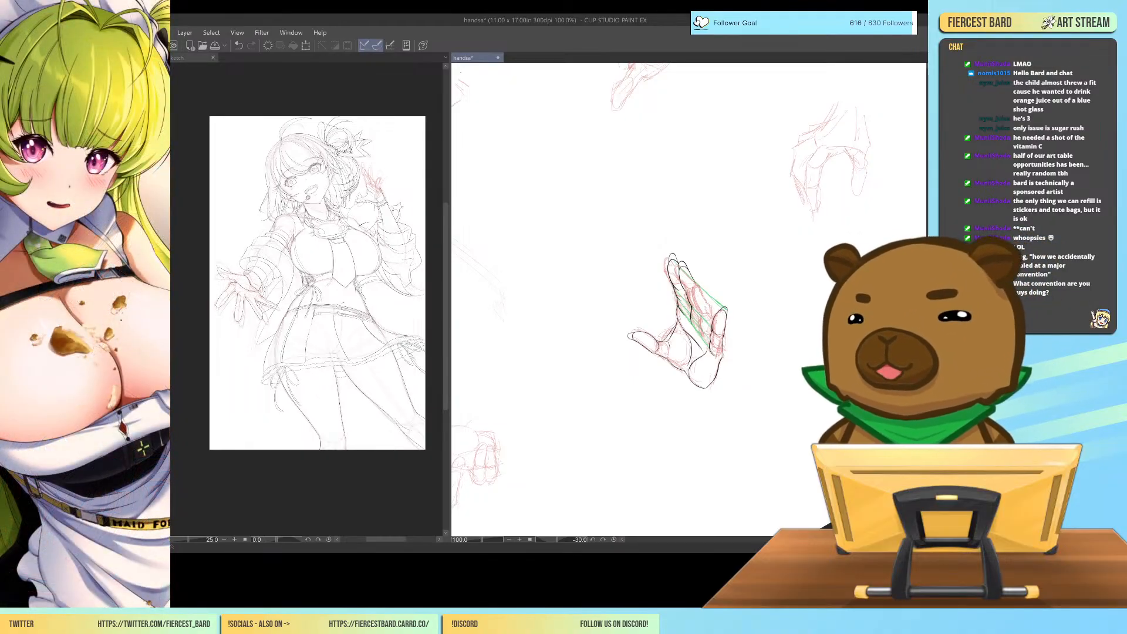
{"action": "key", "text": "minus"}
{"action": "key", "text": "minus"}
{"action": "key", "text": "minus"}
{"action": "key", "text": "minus"}
{"action": "key", "text": "minus"}
{"action": "key", "text": "minus"}
{"action": "key", "text": "minus"}
{"action": "key", "text": "minus"}
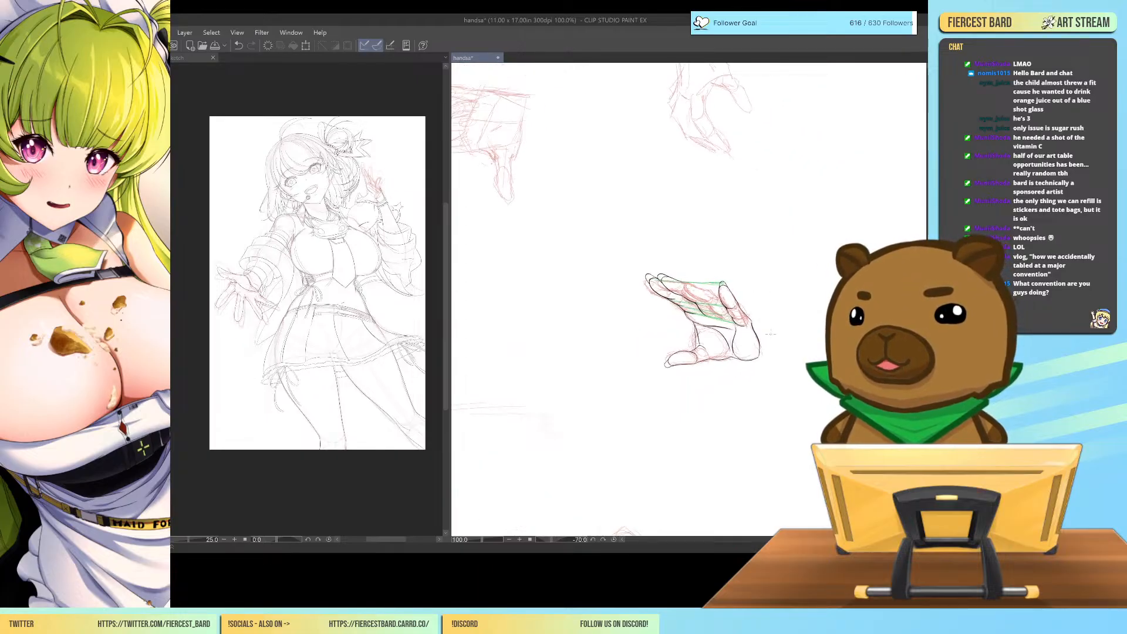
{"action": "key", "text": "ctrl+plus"}
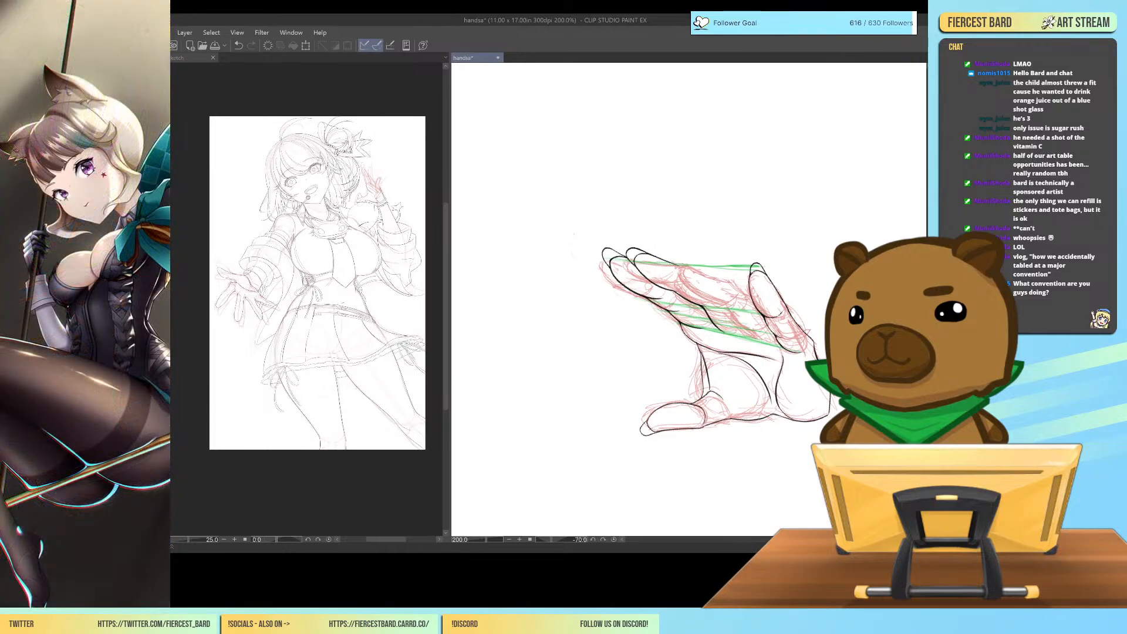
{"action": "key", "text": "ctrl+plus"}
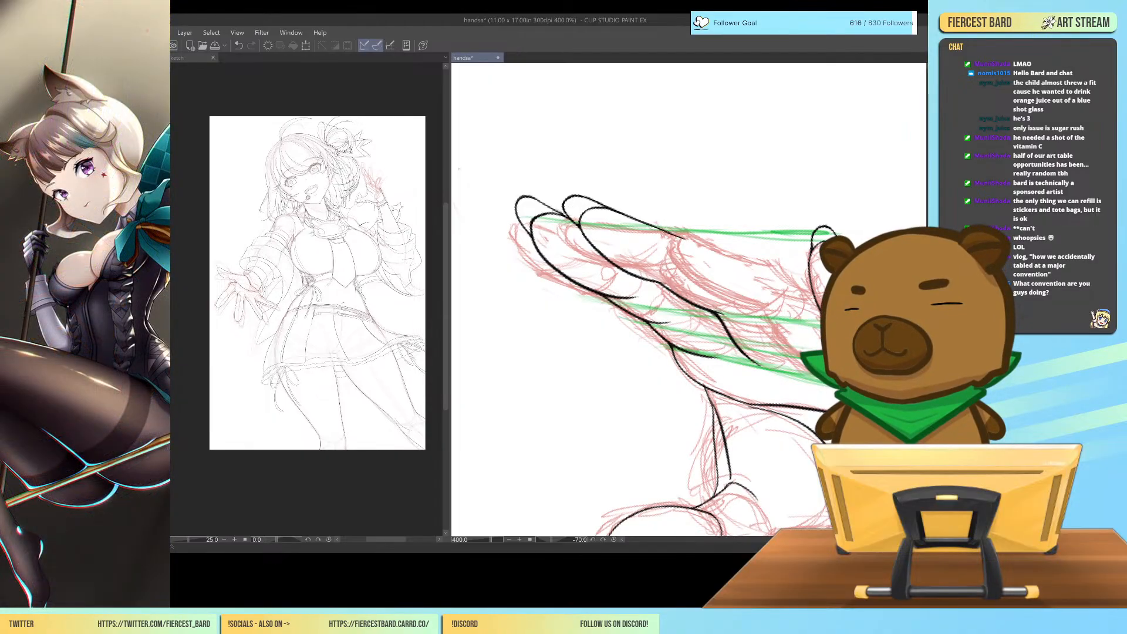
{"action": "left_click_drag", "start_coordinate": [661, 230], "coordinate": [740, 274]}
{"action": "key", "text": "ctrl+z"}
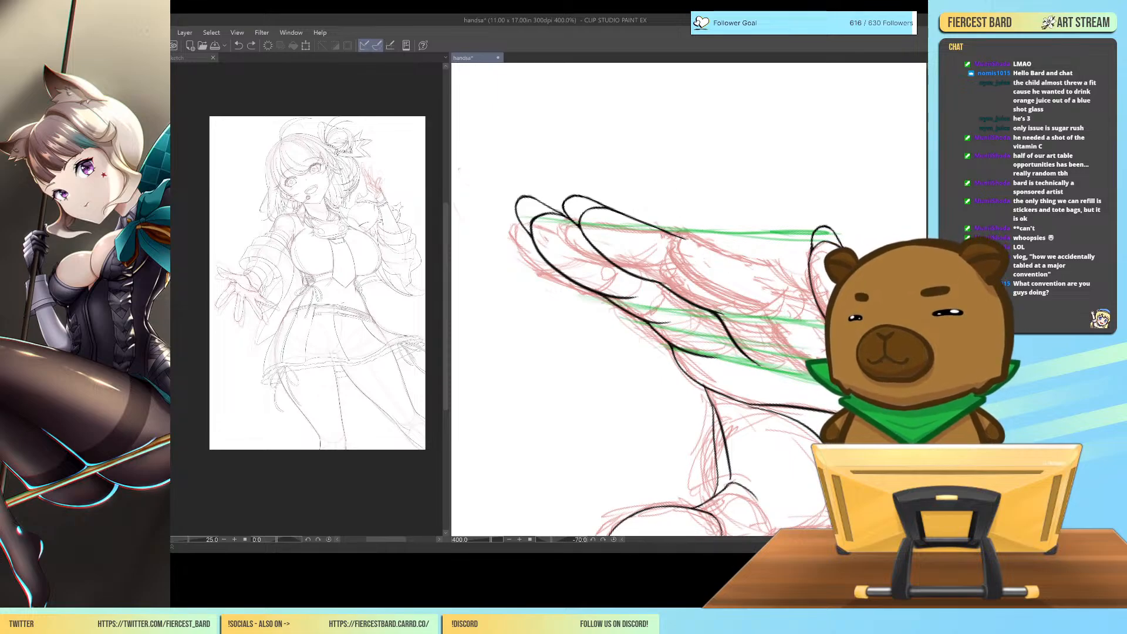
{"action": "left_click_drag", "start_coordinate": [675, 237], "coordinate": [751, 270]}
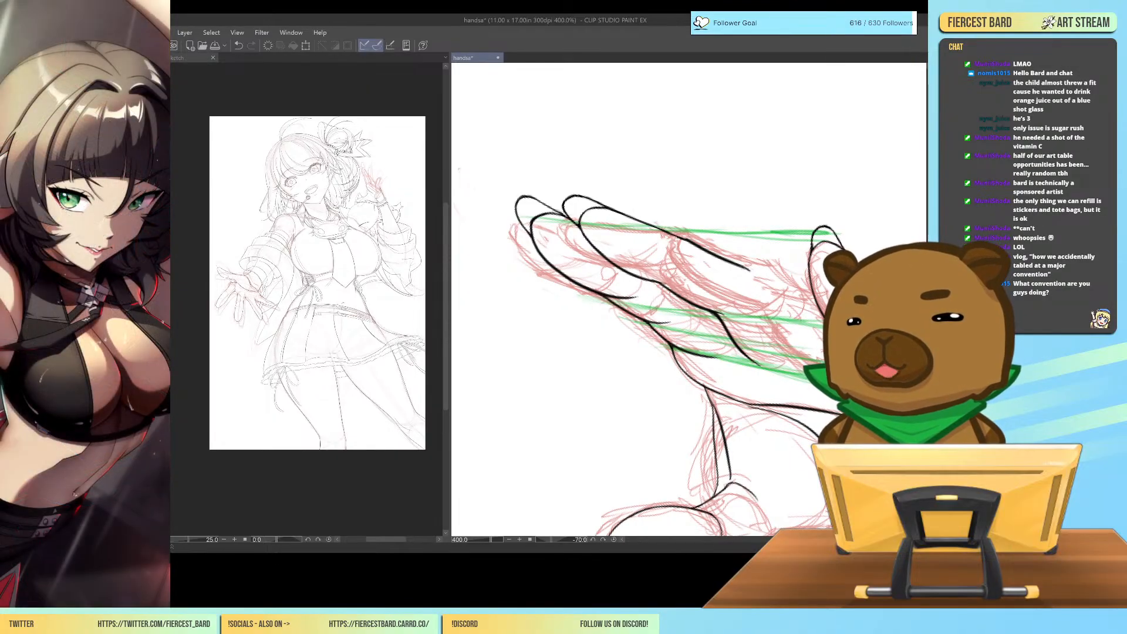
{"action": "left_click_drag", "start_coordinate": [752, 272], "coordinate": [816, 332]}
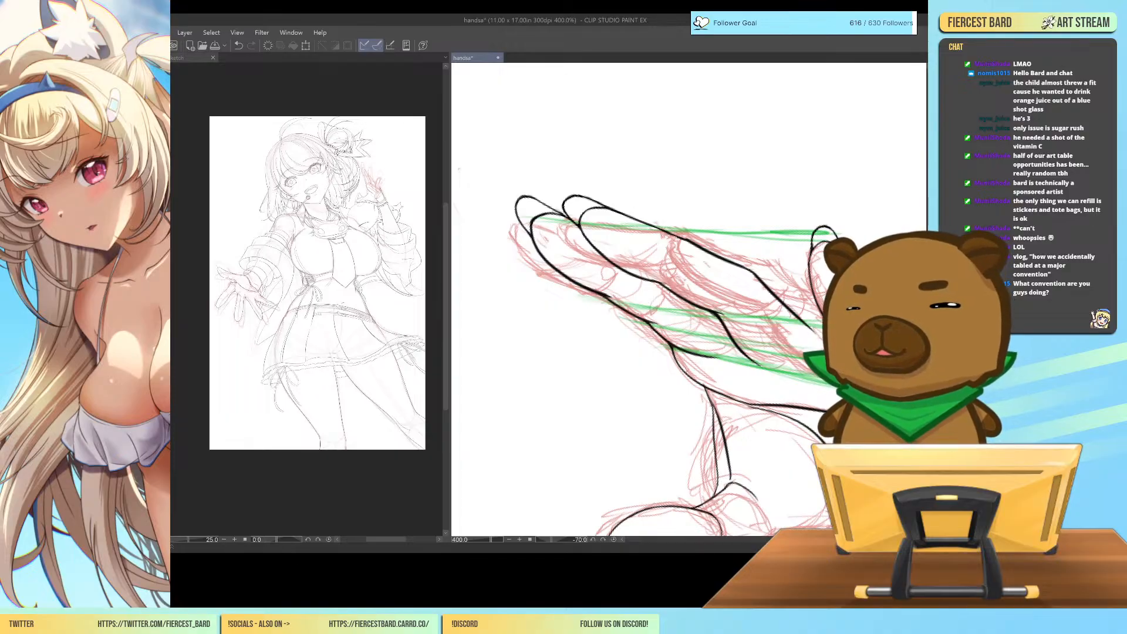
Lasso the middle finger's far edge, warp its joint slightly outward with a mesh transform, and clear the selection.
{"action": "mouse_move", "coordinate": [608, 211]}
{"action": "left_mouse_down"}
{"action": "mouse_move", "coordinate": [627, 205]}
{"action": "mouse_move", "coordinate": [745, 245]}
{"action": "mouse_move", "coordinate": [805, 301]}
{"action": "mouse_move", "coordinate": [820, 346]}
{"action": "mouse_move", "coordinate": [758, 351]}
{"action": "left_mouse_up"}
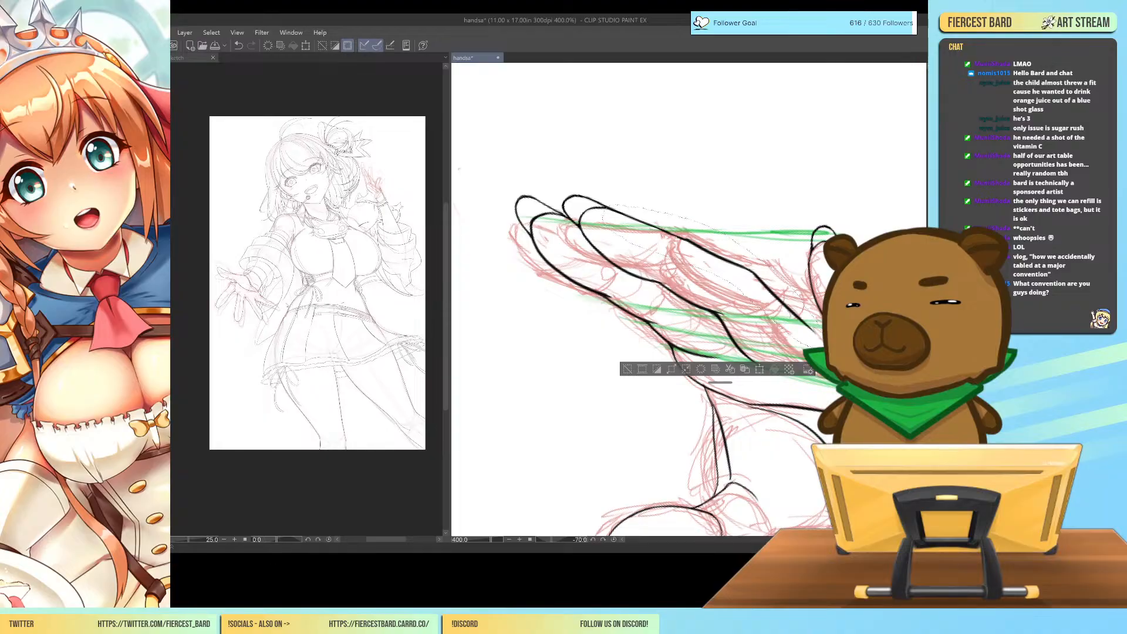
{"action": "key", "text": "ctrl+t"}
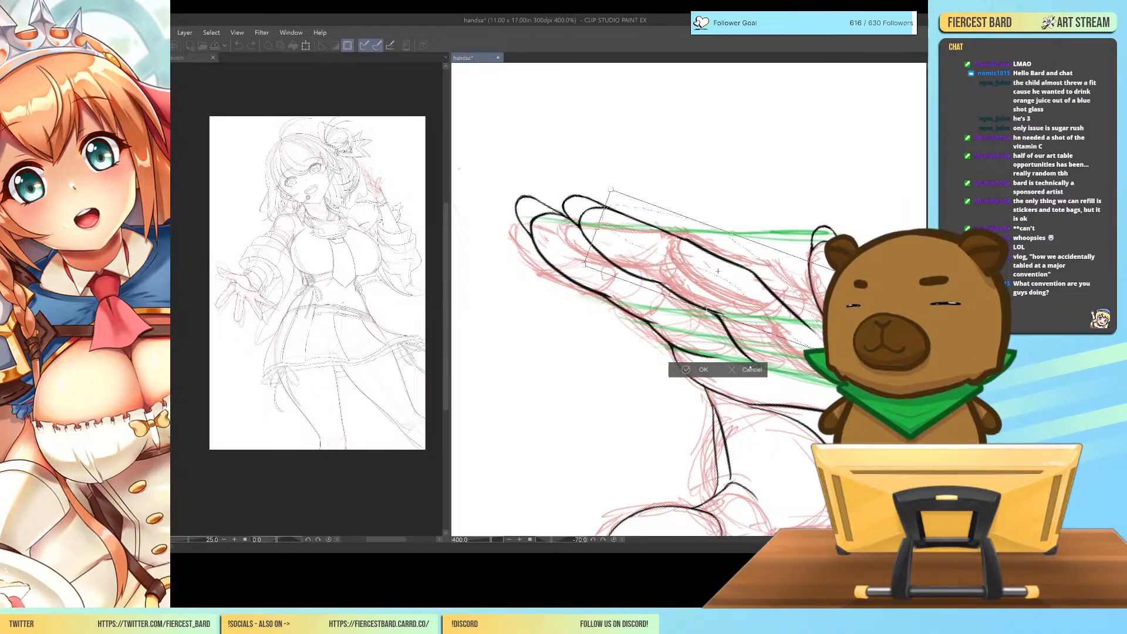
{"action": "left_click", "coordinate": [748, 369]}
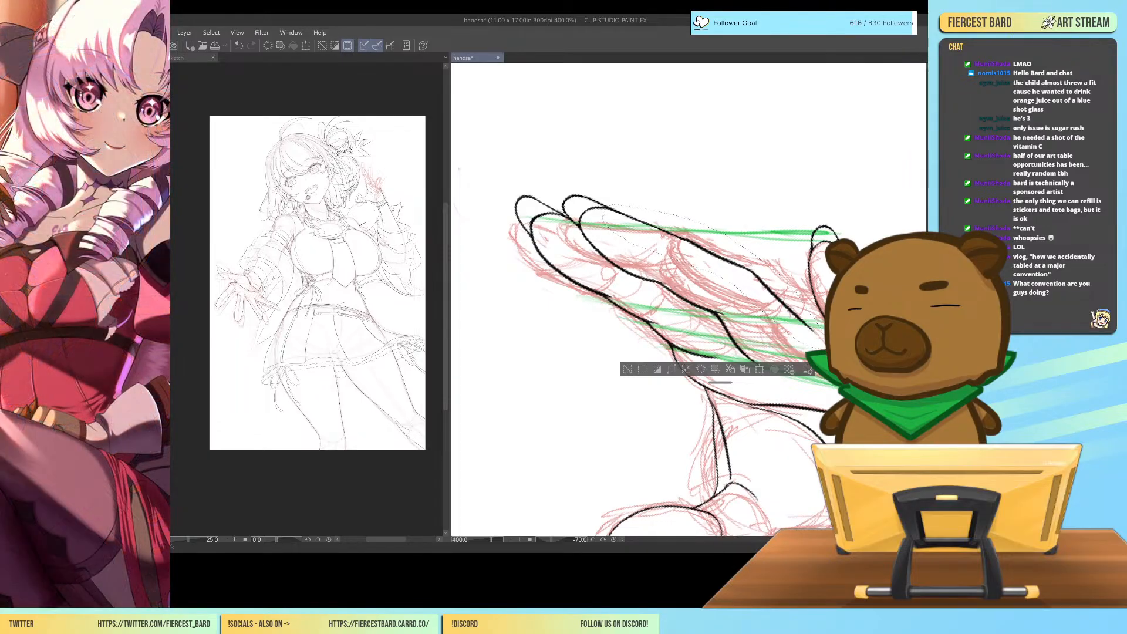
{"action": "key", "text": "ctrl+t"}
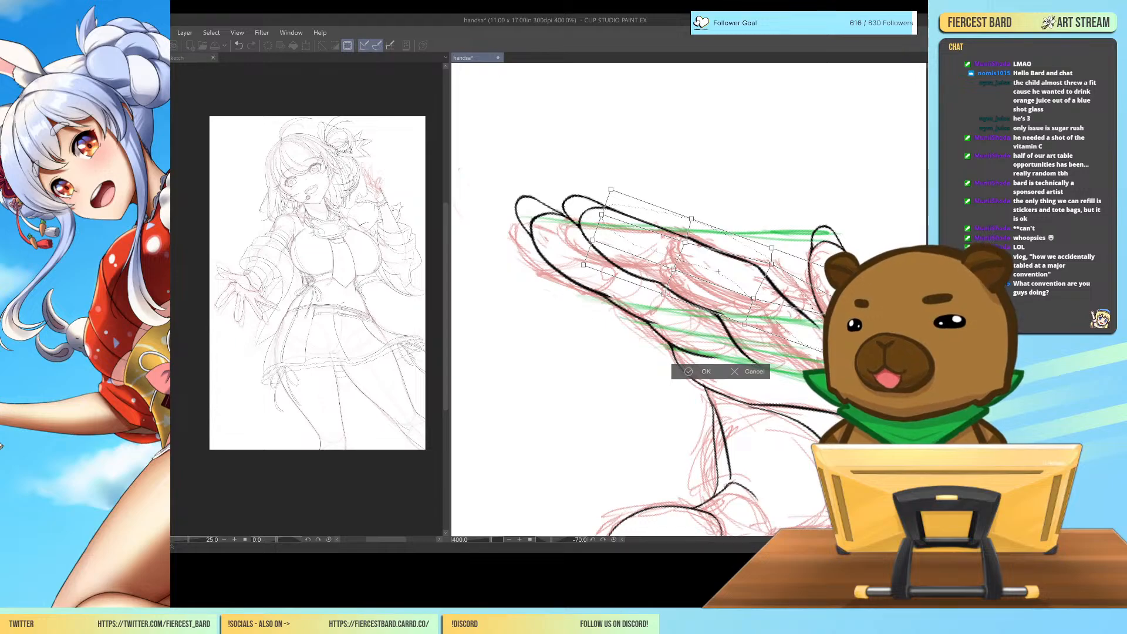
{"action": "left_click", "coordinate": [700, 374]}
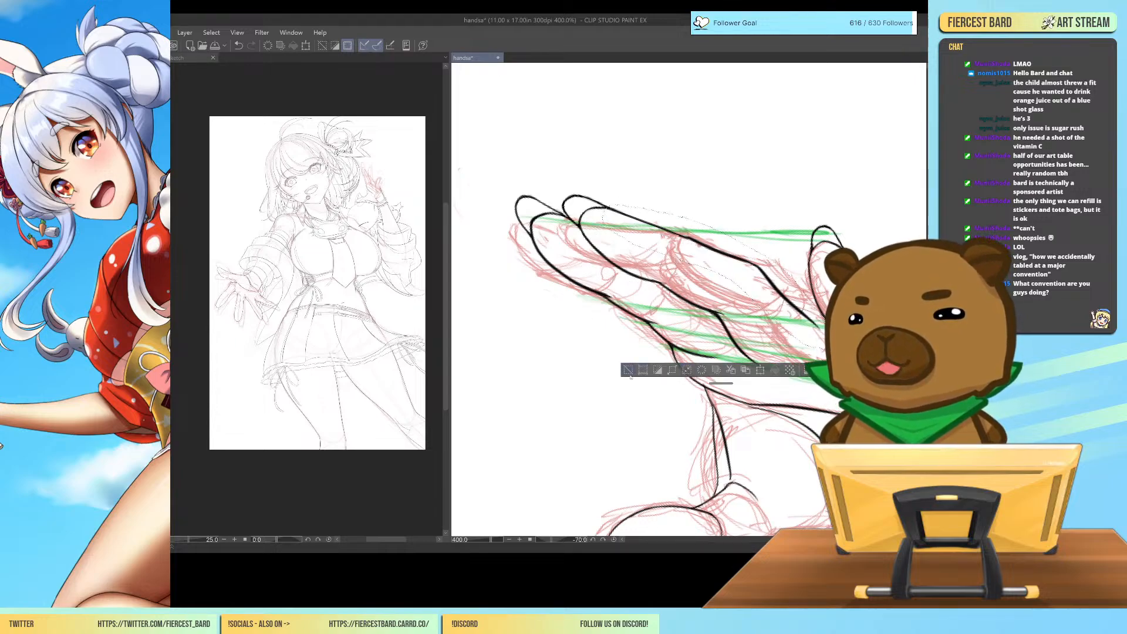
{"action": "left_click", "coordinate": [628, 371]}
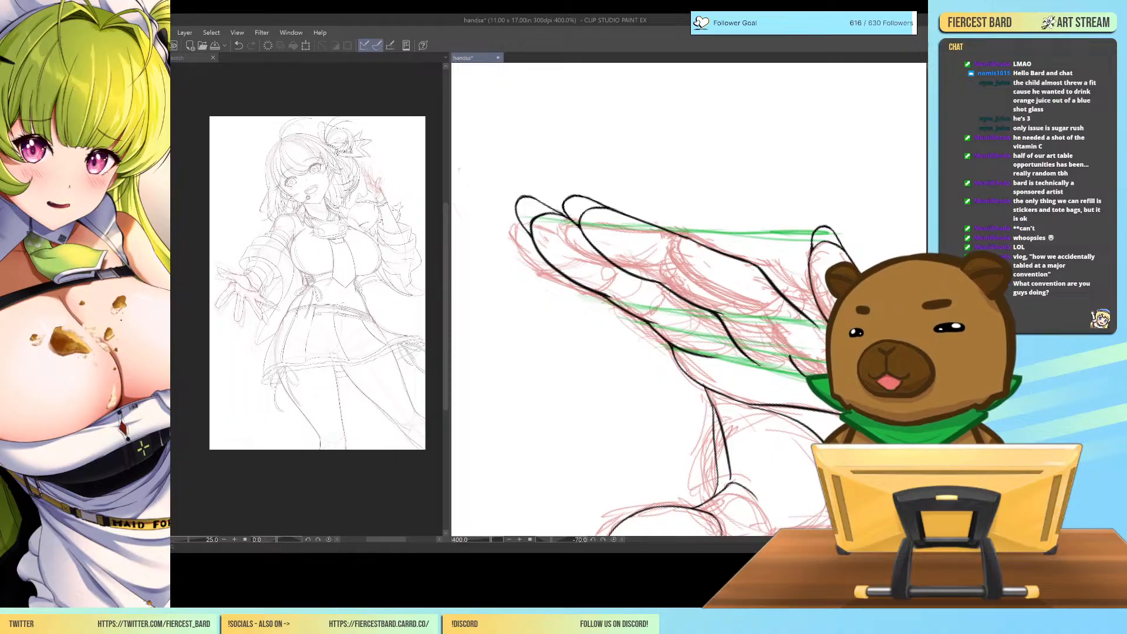
Ink the ring finger's thumb-side edge upward from its lower segment and try out a rounded tip, undoing unsatisfactory strokes.
{"action": "mouse_move", "coordinate": [790, 355]}
{"action": "left_mouse_down"}
{"action": "mouse_move", "coordinate": [713, 252]}
{"action": "mouse_move", "coordinate": [707, 206]}
{"action": "mouse_move", "coordinate": [719, 268]}
{"action": "left_mouse_up"}
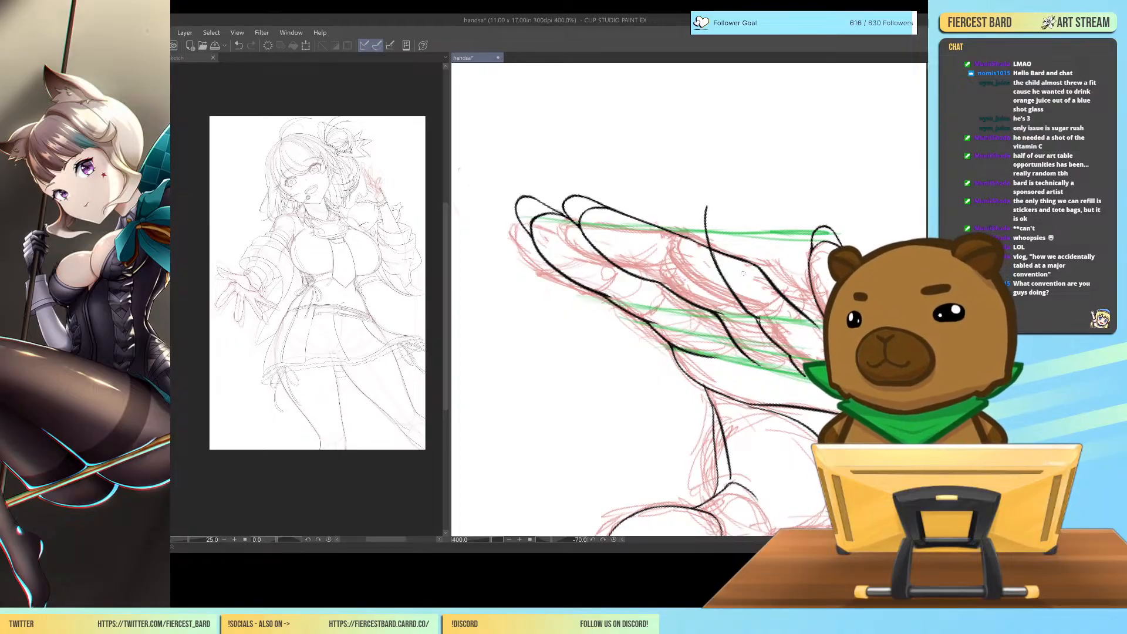
{"action": "key", "text": "ctrl+z"}
{"action": "key", "text": "ctrl+z"}
{"action": "key", "text": "ctrl+z"}
{"action": "mouse_move", "coordinate": [758, 319]}
{"action": "left_mouse_down"}
{"action": "mouse_move", "coordinate": [716, 202]}
{"action": "mouse_move", "coordinate": [747, 217]}
{"action": "mouse_move", "coordinate": [798, 301]}
{"action": "left_mouse_up"}
{"action": "key", "text": "ctrl+z"}
{"action": "key", "text": "ctrl+z"}
{"action": "key", "text": "ctrl+z"}
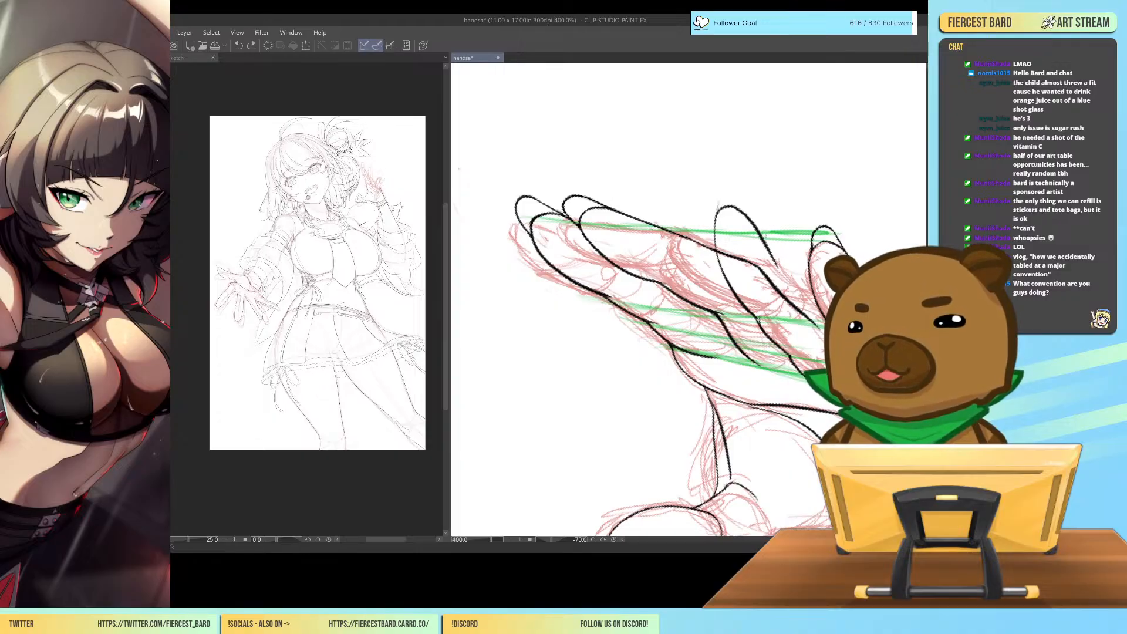
Redraw the ring finger's upper outline with a wider, higher rounded tip and a far edge running down toward the little finger.
{"action": "mouse_move", "coordinate": [758, 320]}
{"action": "left_mouse_down"}
{"action": "mouse_move", "coordinate": [713, 197]}
{"action": "mouse_move", "coordinate": [764, 206]}
{"action": "mouse_move", "coordinate": [753, 193]}
{"action": "mouse_move", "coordinate": [800, 272]}
{"action": "left_mouse_up"}
{"action": "key", "text": "ctrl+z"}
{"action": "key", "text": "ctrl+z"}
{"action": "key", "text": "ctrl+z"}
{"action": "left_click_drag", "start_coordinate": [745, 190], "coordinate": [801, 274]}
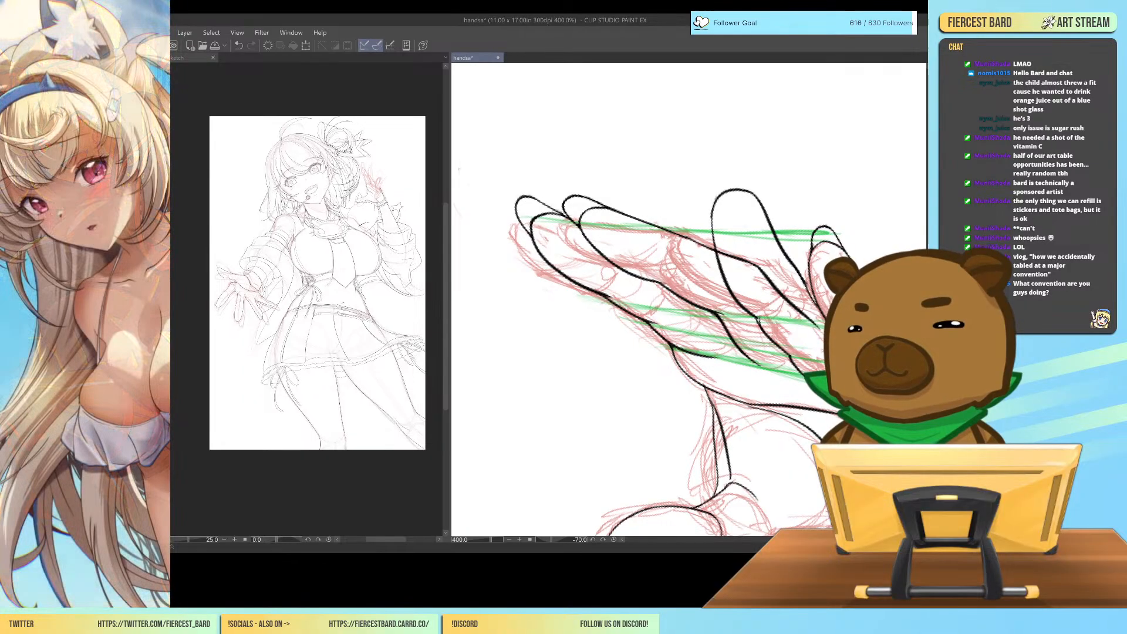
Lasso the ring finger's outline and adjust its middle section with a mesh transform, after comparing its size with the whole hand.
{"action": "key", "text": "ctrl+minus"}
{"action": "key", "text": "ctrl+minus"}
{"action": "key", "text": "ctrl+minus"}
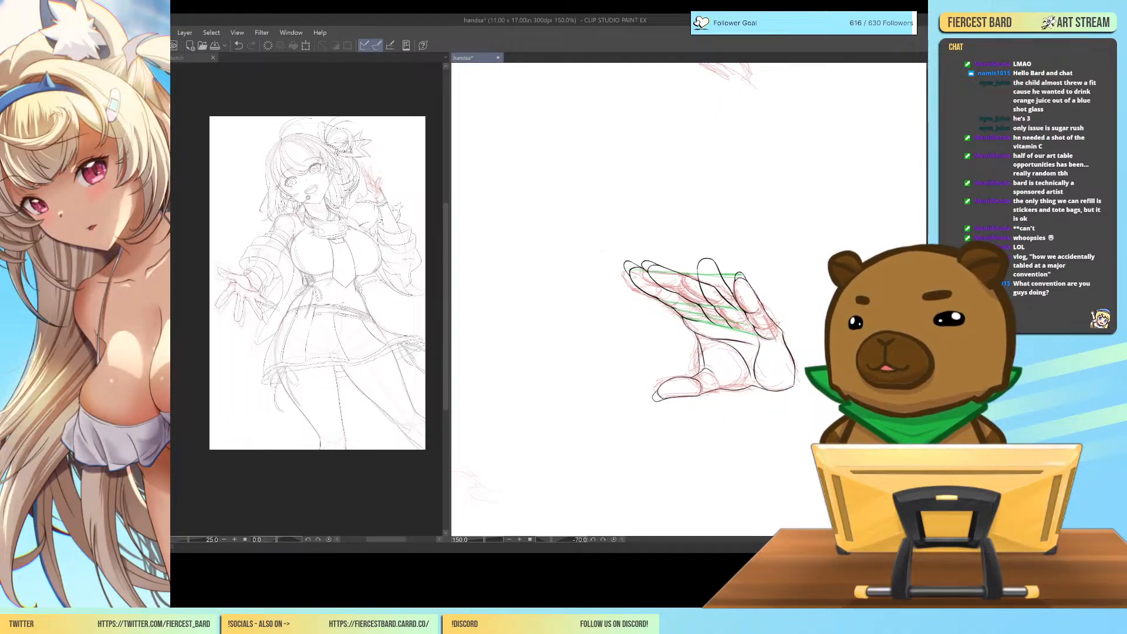
{"action": "key", "text": "ctrl+plus"}
{"action": "key", "text": "ctrl+plus"}
{"action": "key", "text": "ctrl+plus"}
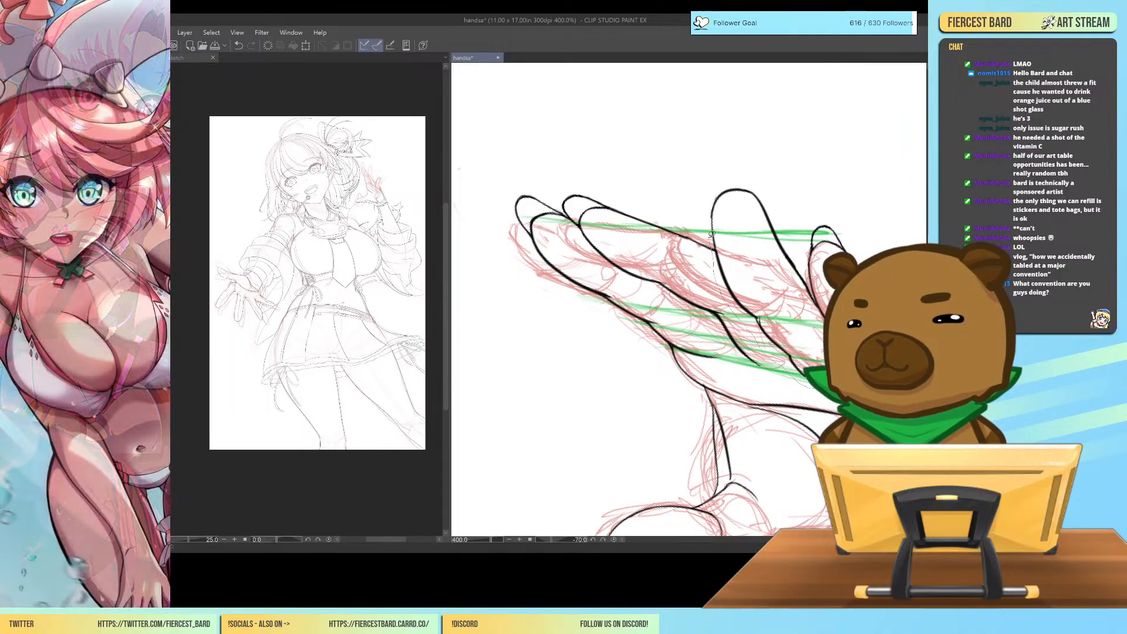
{"action": "mouse_move", "coordinate": [712, 183]}
{"action": "left_mouse_down"}
{"action": "mouse_move", "coordinate": [735, 171]}
{"action": "mouse_move", "coordinate": [774, 195]}
{"action": "mouse_move", "coordinate": [806, 264]}
{"action": "left_mouse_up"}
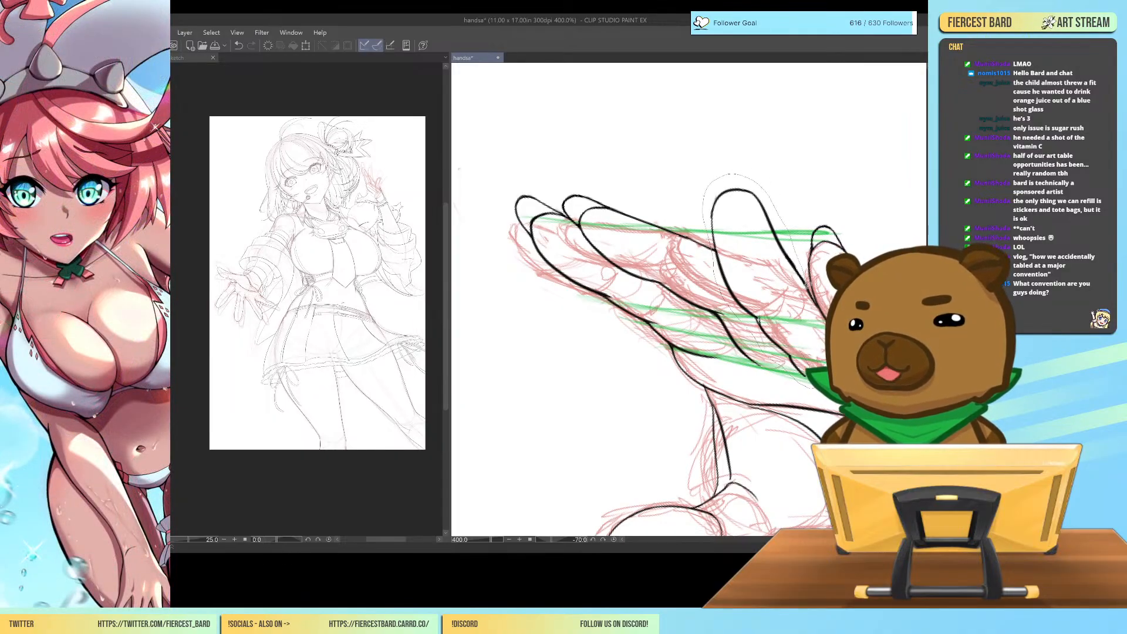
{"action": "left_click_drag", "start_coordinate": [813, 350], "coordinate": [800, 354]}
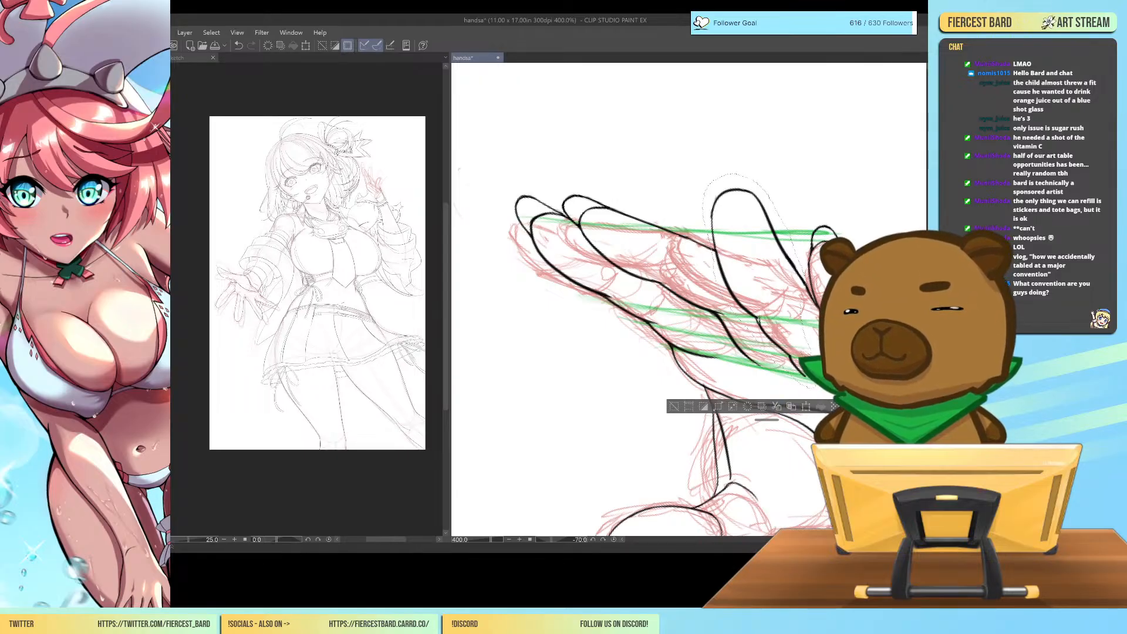
{"action": "key", "text": "ctrl+t"}
{"action": "left_click_drag", "start_coordinate": [748, 241], "coordinate": [758, 237]}
{"action": "left_click_drag", "start_coordinate": [781, 315], "coordinate": [790, 314]}
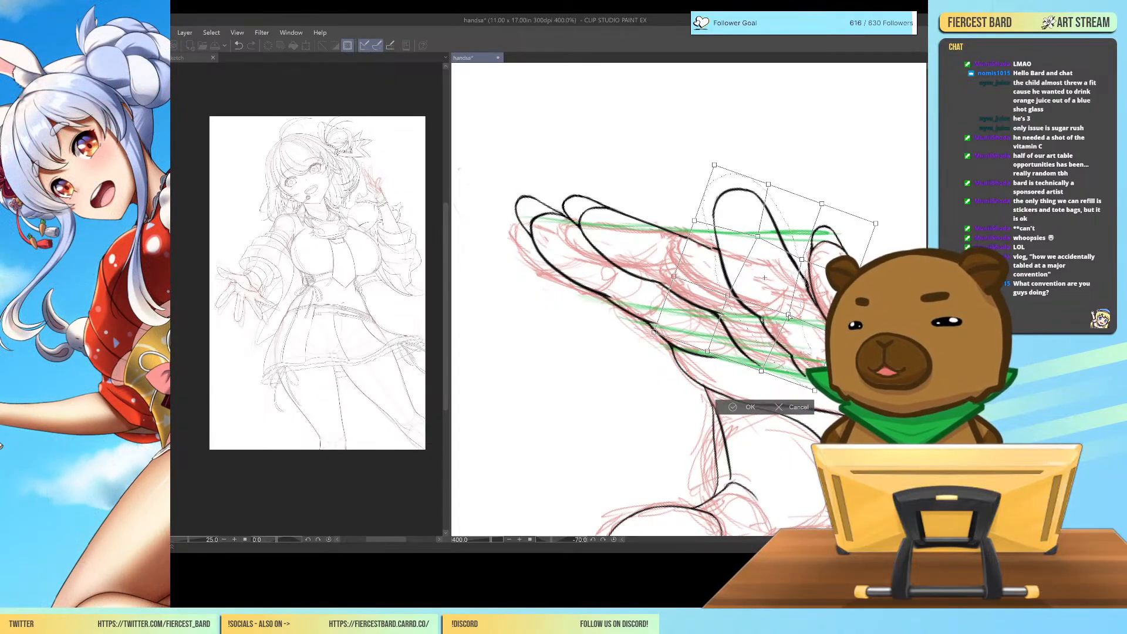
Lower and narrow the ring finger's tip and pull its thumb-side edge inward with the mesh transform, then apply it.
{"action": "left_click_drag", "start_coordinate": [802, 260], "coordinate": [798, 260]}
{"action": "left_click_drag", "start_coordinate": [696, 222], "coordinate": [703, 218]}
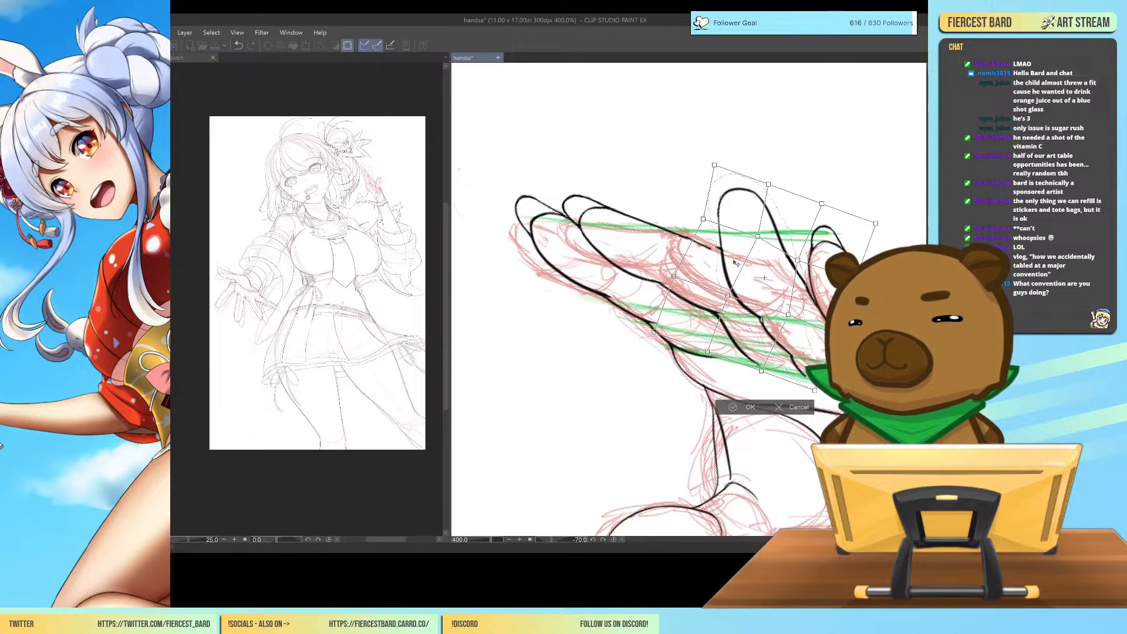
{"action": "left_click_drag", "start_coordinate": [728, 297], "coordinate": [729, 289]}
{"action": "left_click_drag", "start_coordinate": [714, 165], "coordinate": [720, 179]}
{"action": "mouse_move", "coordinate": [704, 219]}
{"action": "left_mouse_down"}
{"action": "mouse_move", "coordinate": [726, 181]}
{"action": "mouse_move", "coordinate": [764, 189]}
{"action": "mouse_move", "coordinate": [728, 188]}
{"action": "left_mouse_up"}
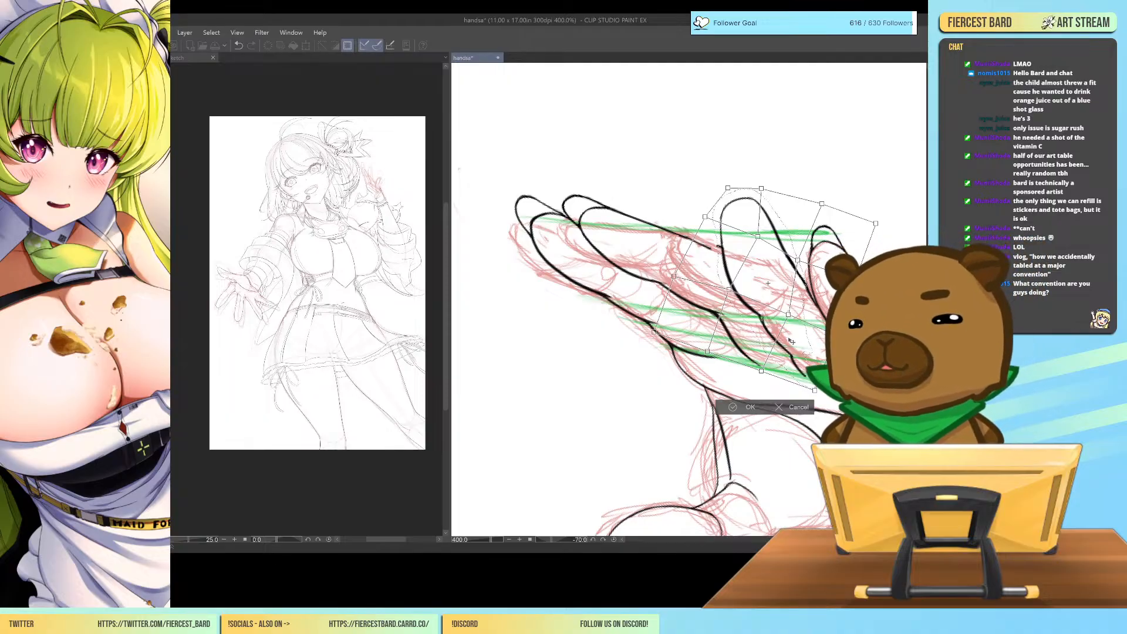
{"action": "left_click_drag", "start_coordinate": [761, 372], "coordinate": [763, 369]}
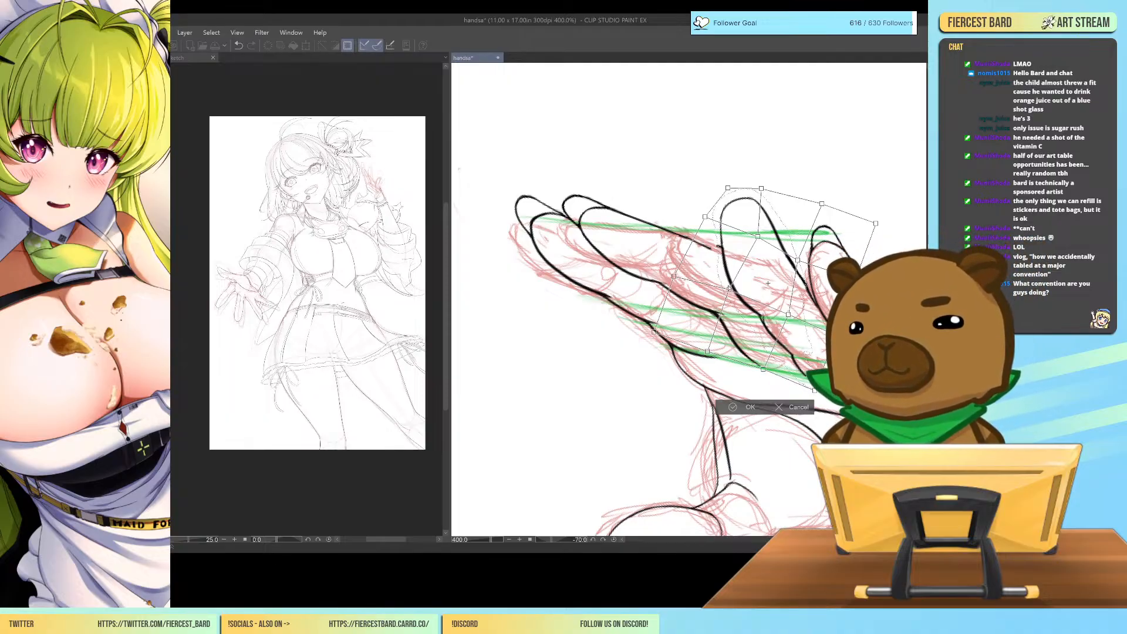
{"action": "left_click_drag", "start_coordinate": [729, 290], "coordinate": [734, 286]}
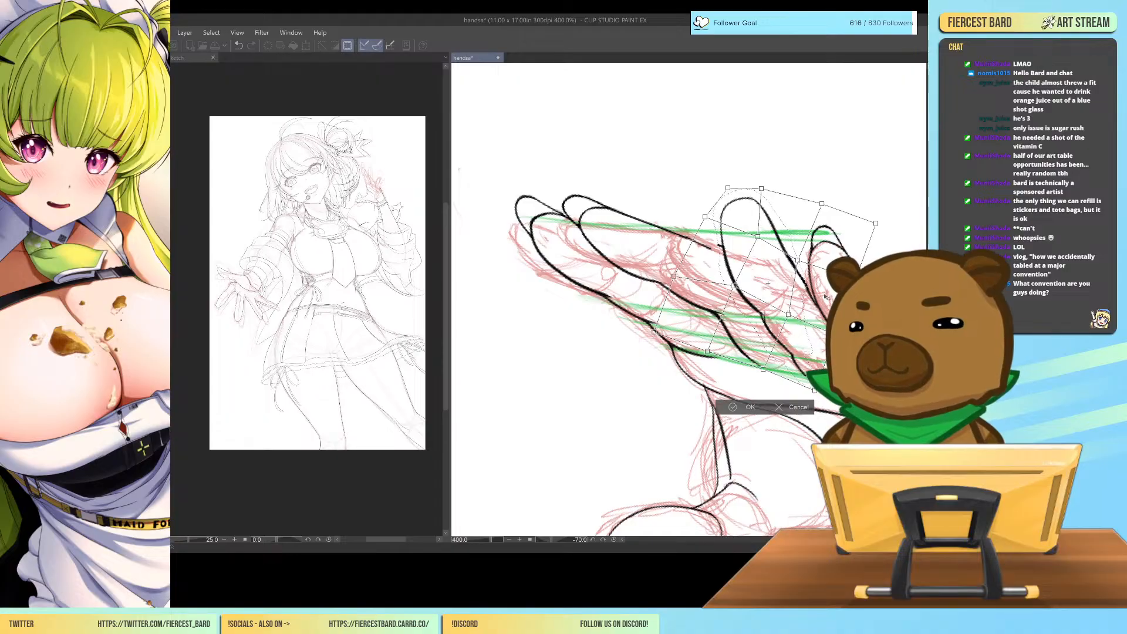
{"action": "left_click", "coordinate": [746, 407]}
Check the whole hand's proportions, lasso the ring finger's outline, shift it slightly toward the little finger, and clear the selection.
{"action": "key", "text": "ctrl+minus"}
{"action": "key", "text": "ctrl+minus"}
{"action": "key", "text": "ctrl+minus"}
{"action": "key", "text": "ctrl+minus"}
{"action": "key", "text": "ctrl+minus"}
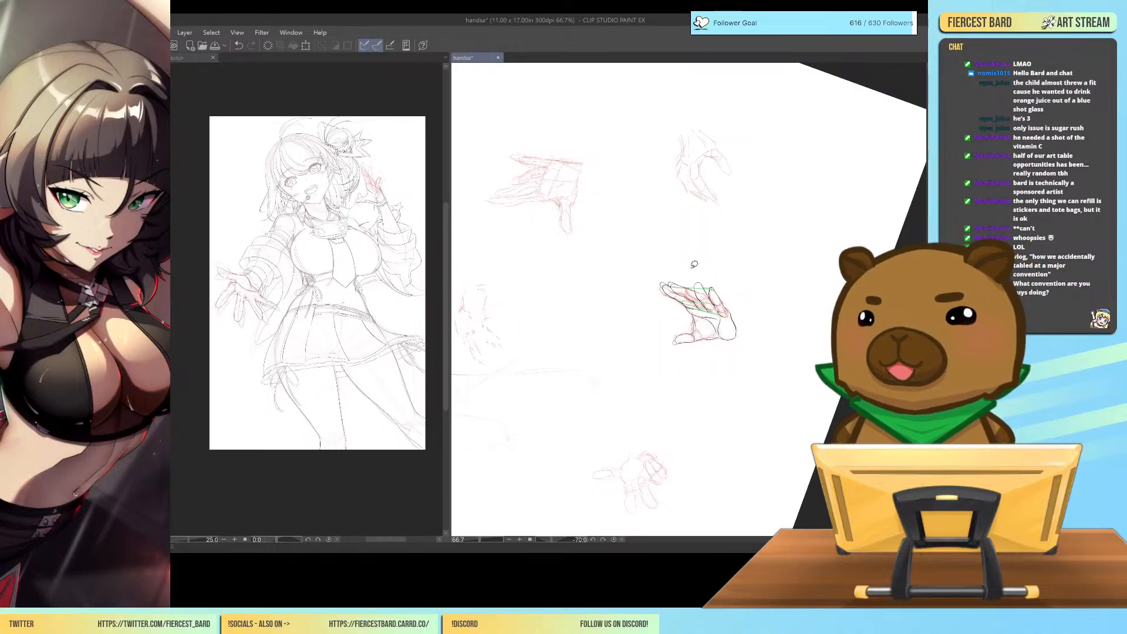
{"action": "scroll", "coordinate": [695, 264], "scroll_direction": "up", "scroll_amount": 5}
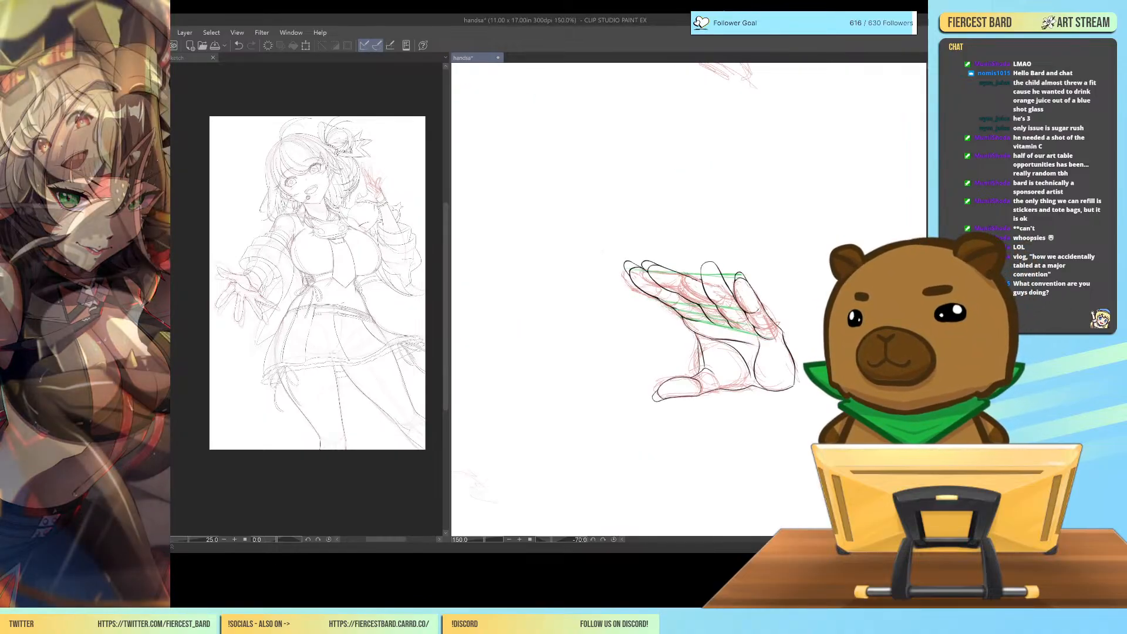
{"action": "scroll", "coordinate": [689, 306], "scroll_direction": "up", "scroll_amount": 1}
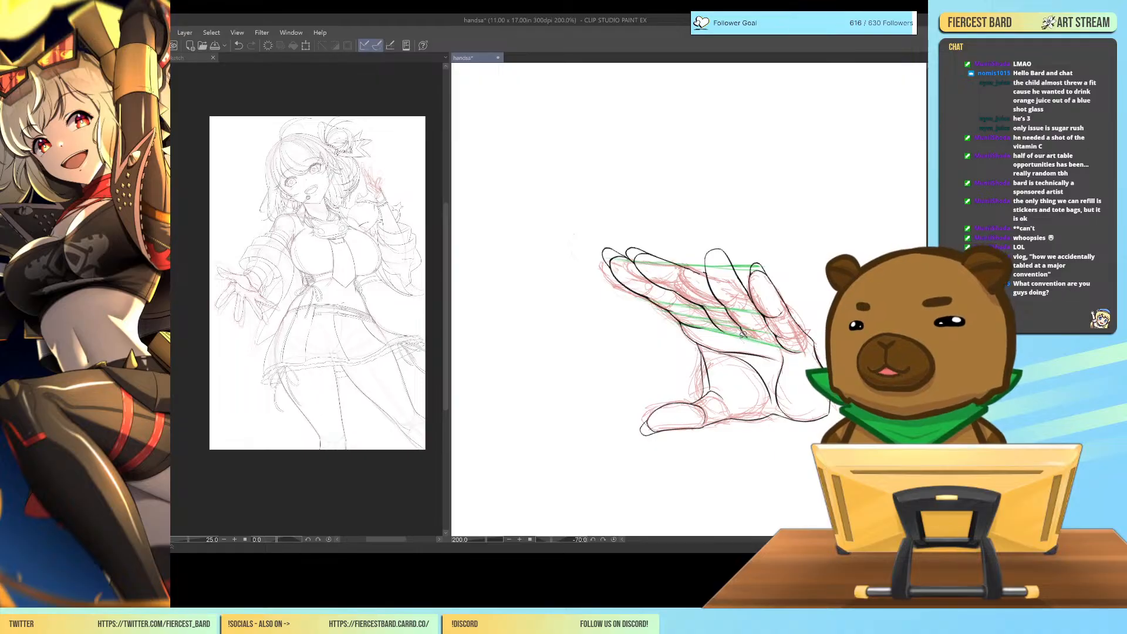
{"action": "mouse_move", "coordinate": [706, 247]}
{"action": "left_mouse_down"}
{"action": "mouse_move", "coordinate": [732, 241]}
{"action": "mouse_move", "coordinate": [752, 289]}
{"action": "mouse_move", "coordinate": [764, 318]}
{"action": "mouse_move", "coordinate": [755, 344]}
{"action": "mouse_move", "coordinate": [745, 341]}
{"action": "left_mouse_up"}
{"action": "key", "text": "ctrl+t"}
{"action": "left_click_drag", "start_coordinate": [736, 286], "coordinate": [739, 287]}
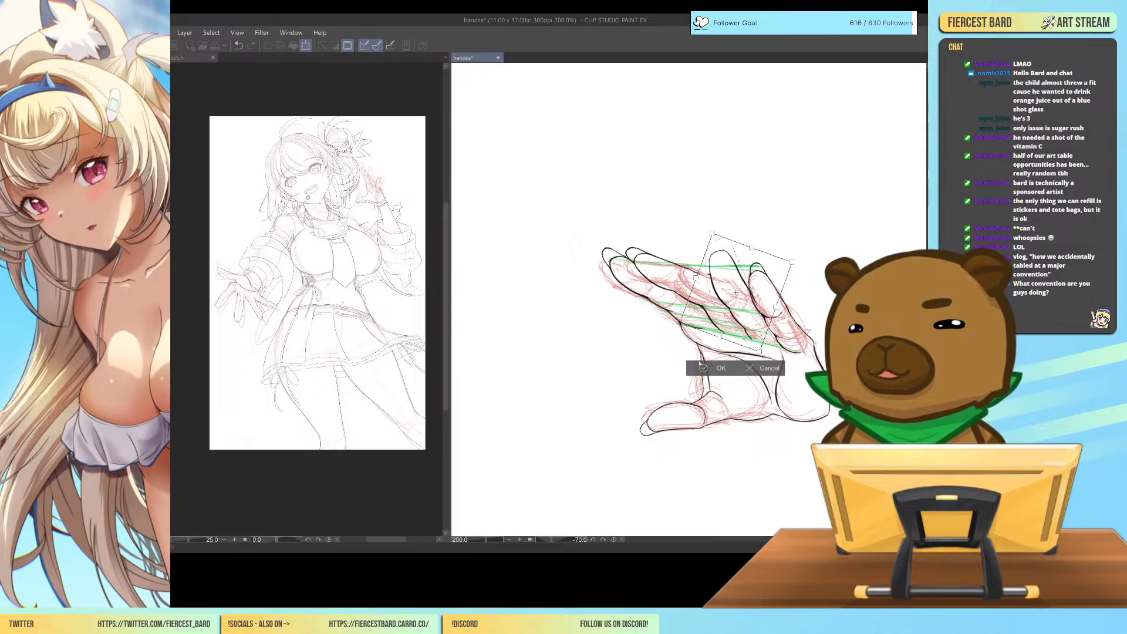
{"action": "left_click", "coordinate": [703, 369]}
{"action": "left_click", "coordinate": [647, 367]}
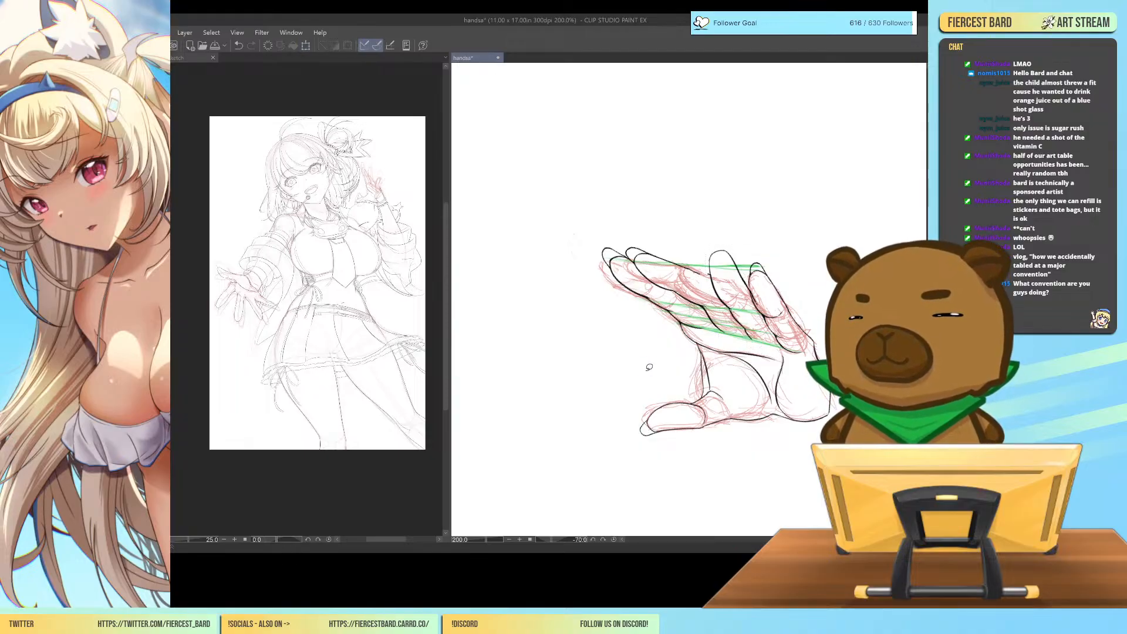
Examine the ring and little fingers' line art up close.
{"action": "scroll", "coordinate": [694, 300], "scroll_direction": "up", "scroll_amount": 4}
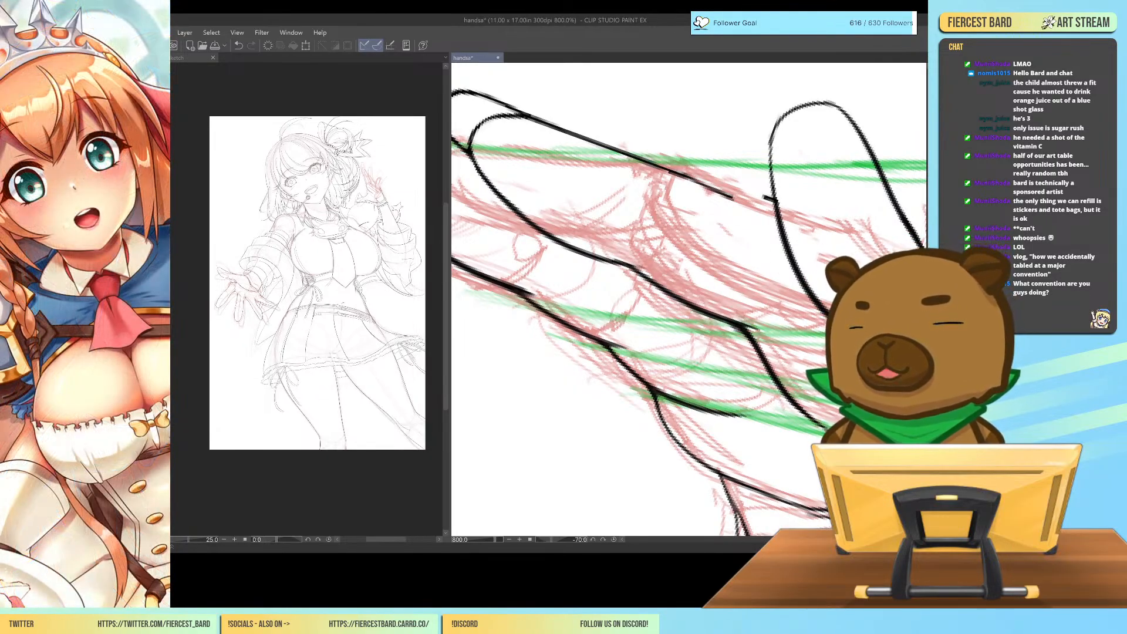
{"action": "left_click_drag", "start_coordinate": [840, 282], "coordinate": [564, 282]}
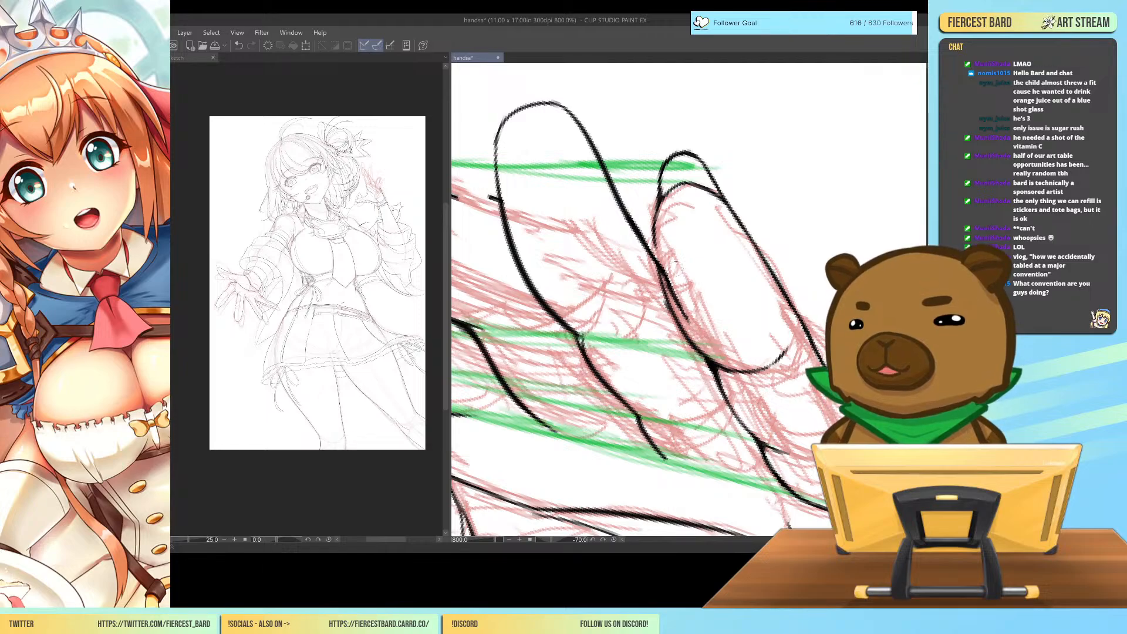
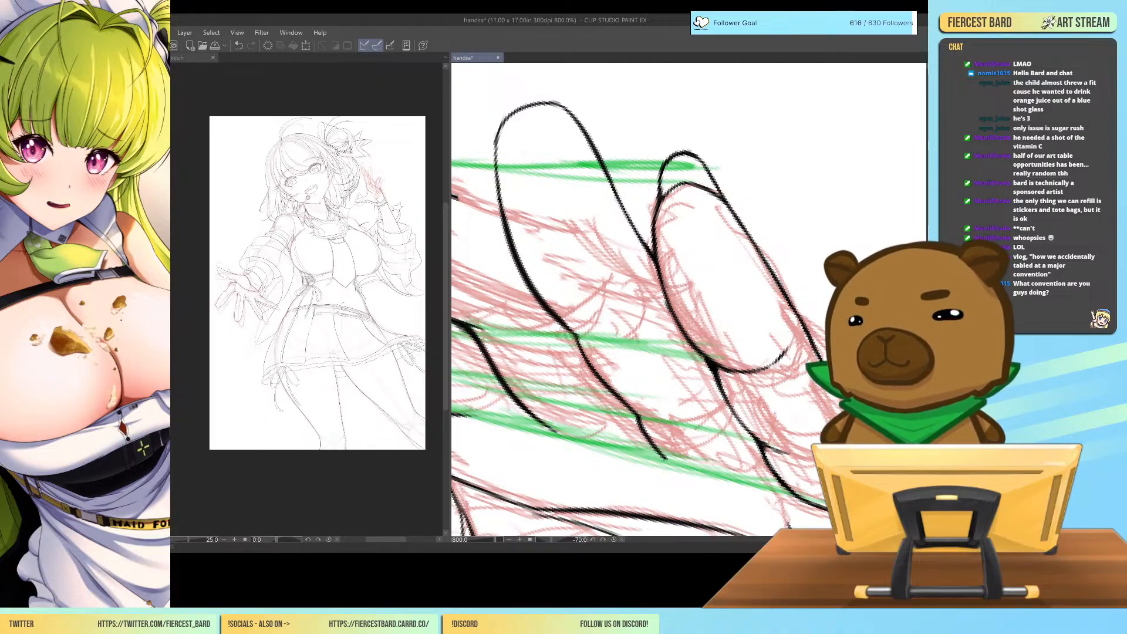
Lasso the upper part of the ring finger's outline and pull its tip slightly downward and inward with a mesh transform.
{"action": "scroll", "coordinate": [640, 299], "scroll_direction": "up", "scroll_amount": 4}
{"action": "scroll", "coordinate": [640, 300], "scroll_direction": "down", "scroll_amount": 1}
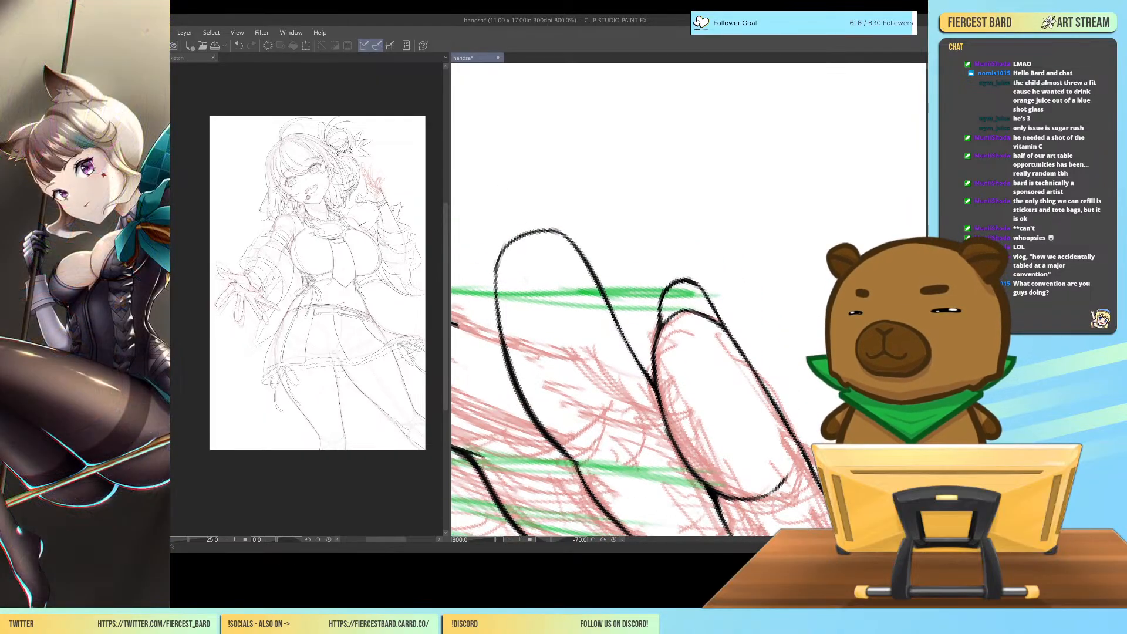
{"action": "mouse_move", "coordinate": [631, 325]}
{"action": "left_mouse_down"}
{"action": "mouse_move", "coordinate": [505, 214]}
{"action": "mouse_move", "coordinate": [489, 320]}
{"action": "mouse_move", "coordinate": [512, 389]}
{"action": "mouse_move", "coordinate": [559, 449]}
{"action": "mouse_move", "coordinate": [577, 458]}
{"action": "mouse_move", "coordinate": [568, 403]}
{"action": "mouse_move", "coordinate": [606, 351]}
{"action": "mouse_move", "coordinate": [654, 388]}
{"action": "mouse_move", "coordinate": [632, 325]}
{"action": "left_mouse_up"}
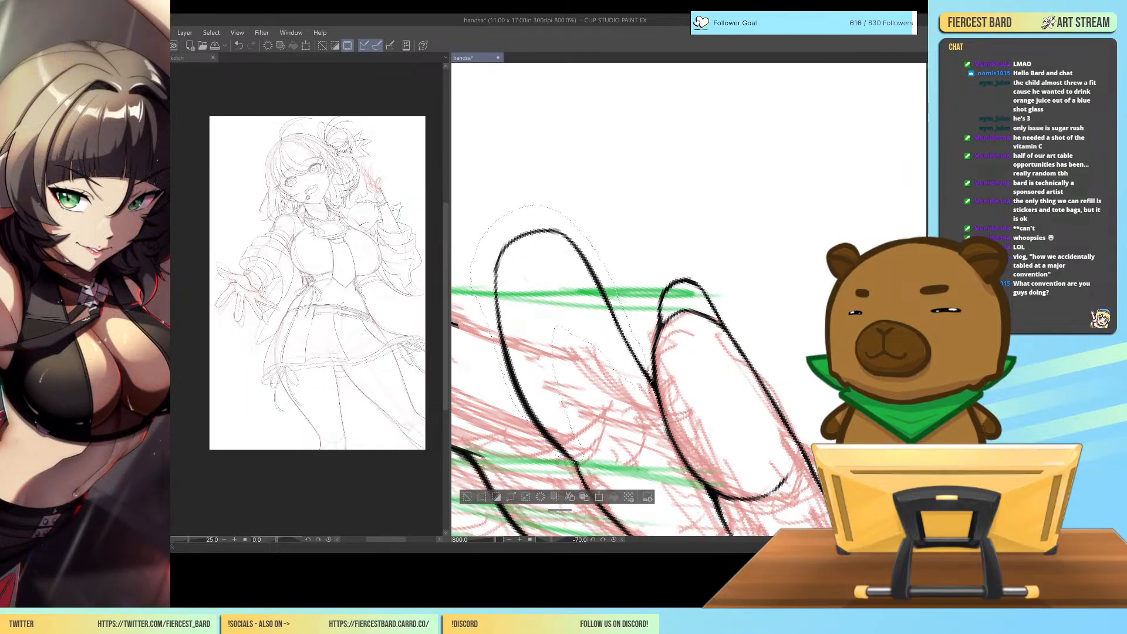
{"action": "key", "text": "ctrl+t"}
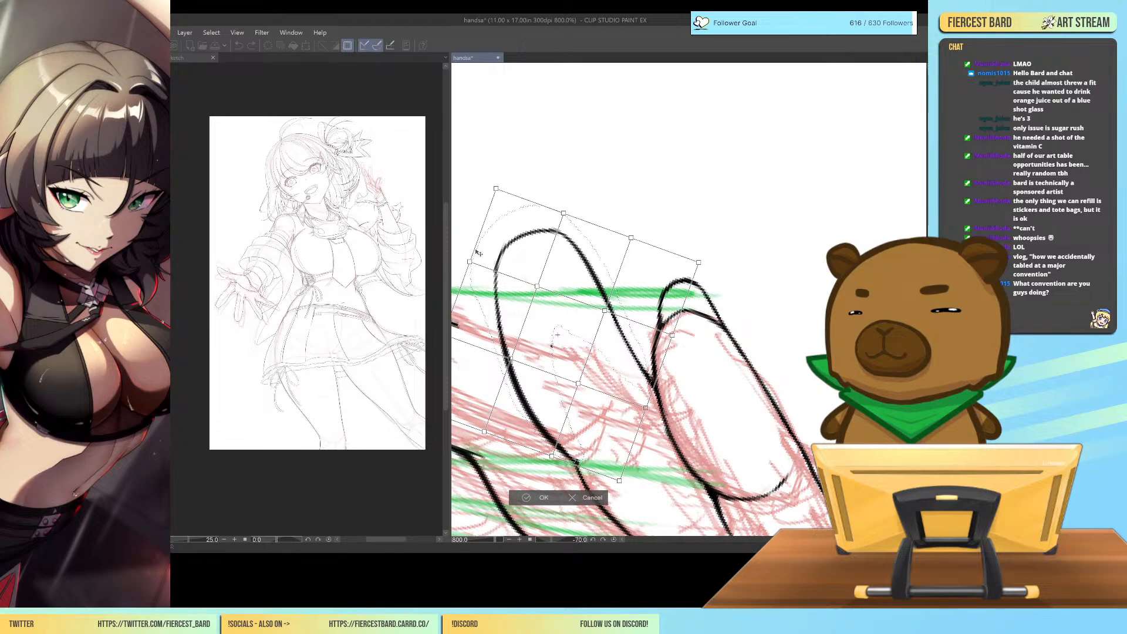
{"action": "left_click_drag", "start_coordinate": [496, 189], "coordinate": [500, 195]}
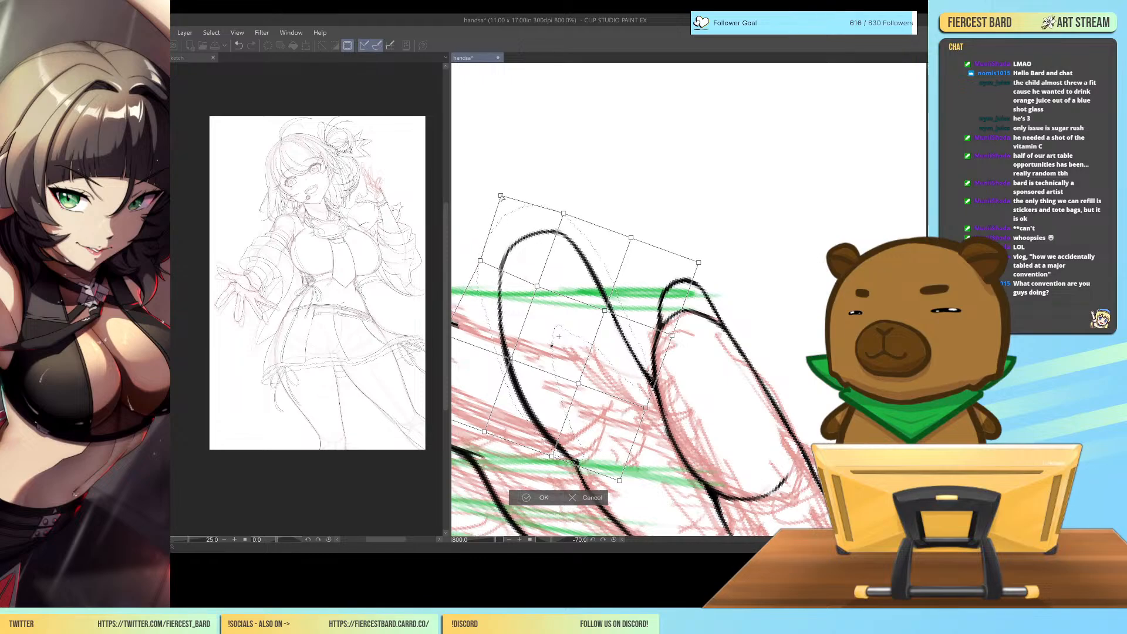
{"action": "left_click_drag", "start_coordinate": [563, 213], "coordinate": [563, 221]}
{"action": "left_click_drag", "start_coordinate": [501, 195], "coordinate": [512, 205]}
{"action": "left_click_drag", "start_coordinate": [479, 260], "coordinate": [483, 265]}
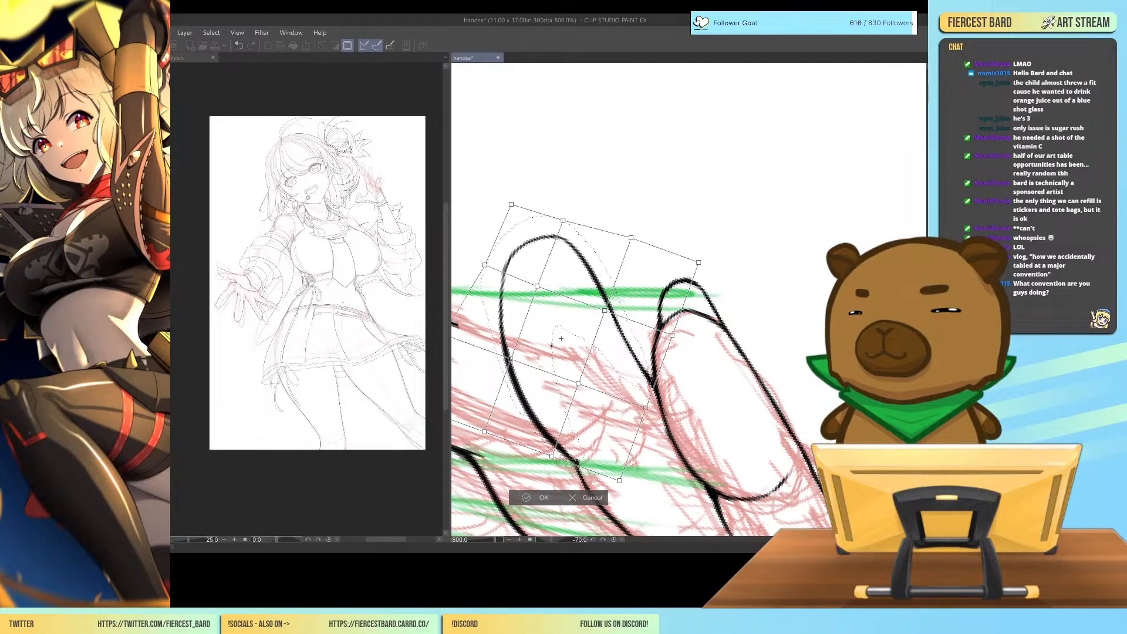
Nudge the middle of the ring finger's index-side edge inward with the mesh transform and apply it.
{"action": "scroll", "coordinate": [609, 523], "scroll_direction": "left", "scroll_amount": 4}
{"action": "scroll", "coordinate": [646, 370], "scroll_direction": "right", "scroll_amount": 3}
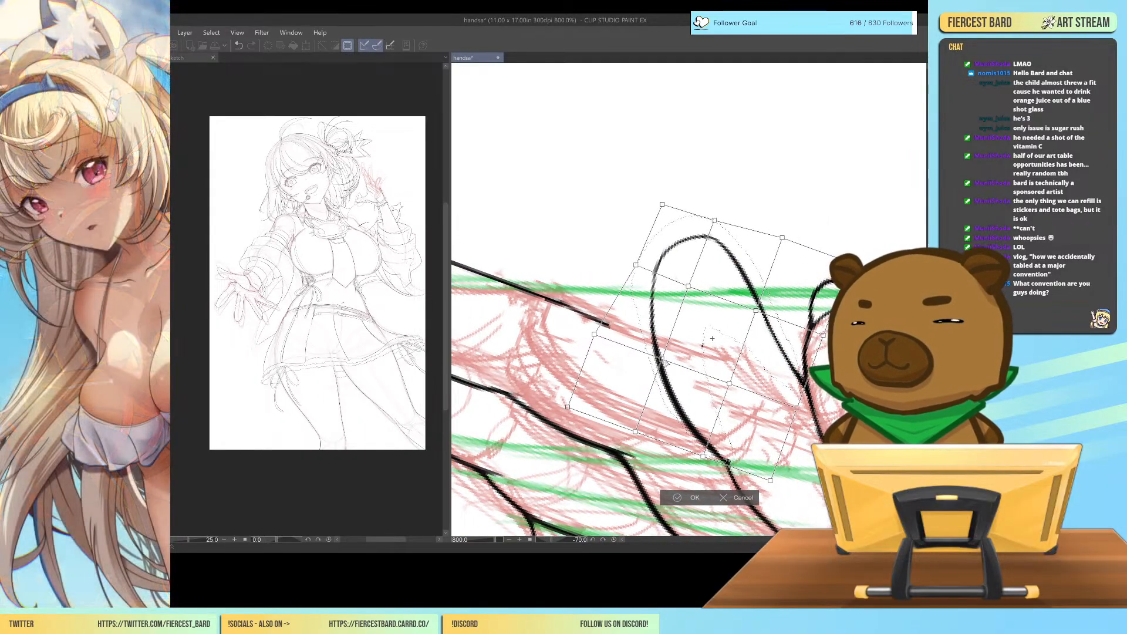
{"action": "left_click_drag", "start_coordinate": [661, 359], "coordinate": [667, 360]}
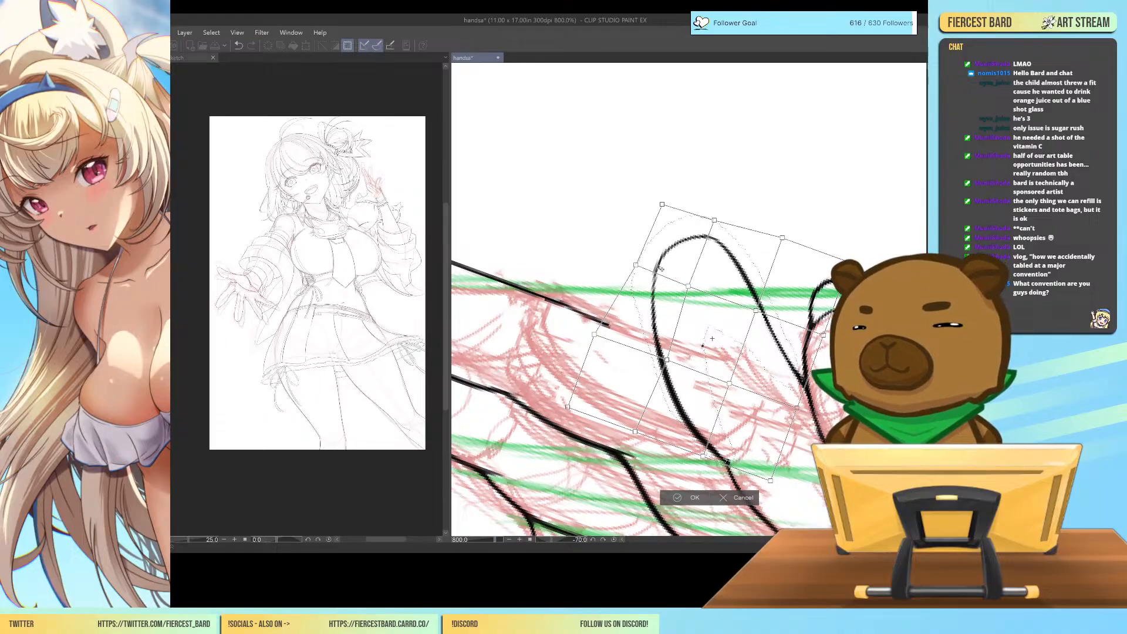
{"action": "left_click_drag", "start_coordinate": [595, 335], "coordinate": [603, 338]}
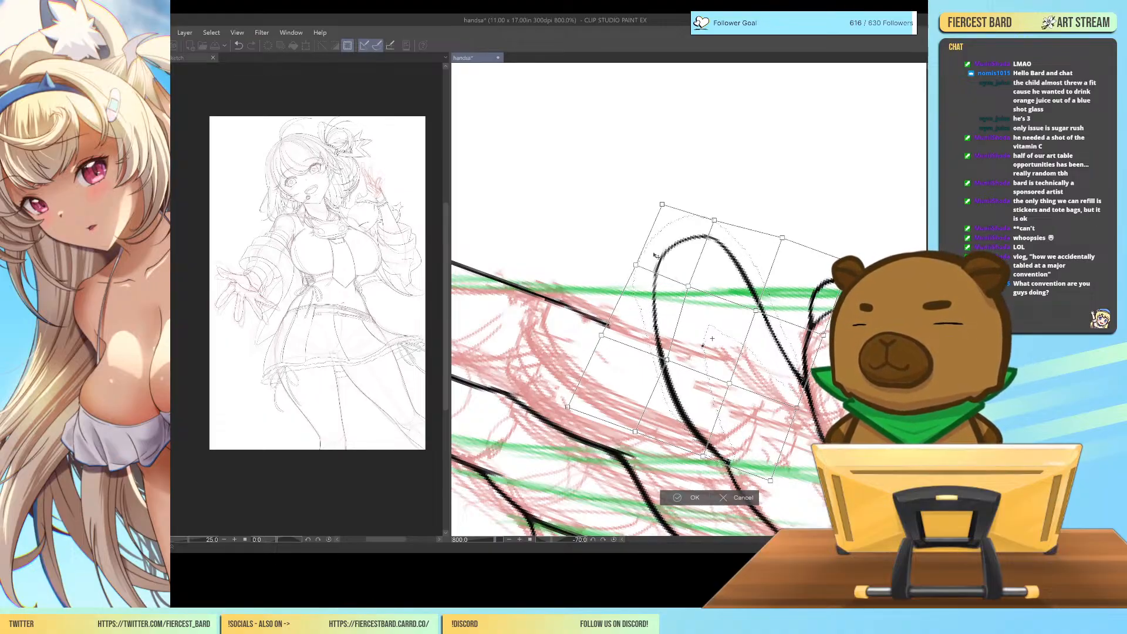
{"action": "left_click", "coordinate": [679, 497]}
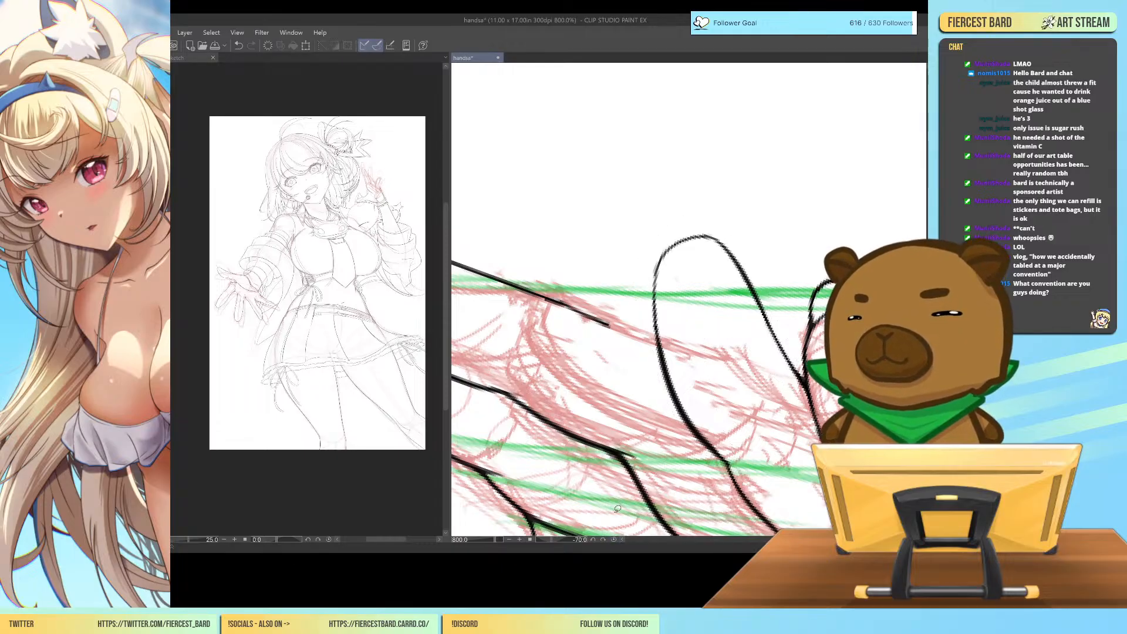
Ink a long rounded fingernail extending past the ring finger's tip.
{"action": "left_click_drag", "start_coordinate": [661, 257], "coordinate": [687, 201]}
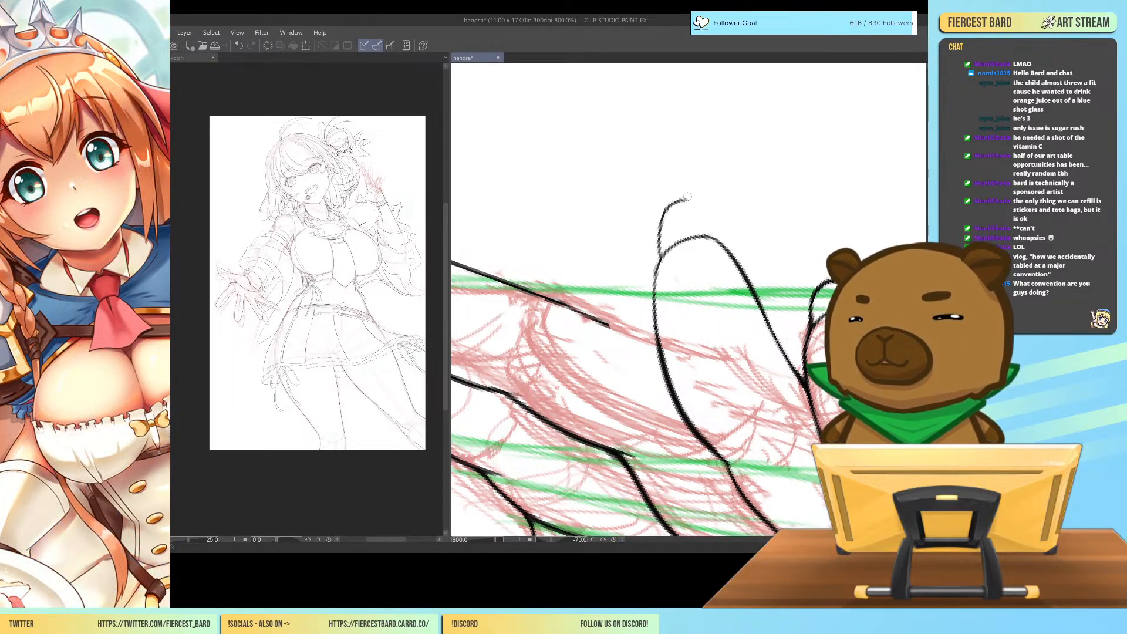
{"action": "mouse_move", "coordinate": [731, 256]}
{"action": "left_mouse_down"}
{"action": "mouse_move", "coordinate": [687, 202]}
{"action": "mouse_move", "coordinate": [707, 210]}
{"action": "mouse_move", "coordinate": [736, 258]}
{"action": "left_mouse_up"}
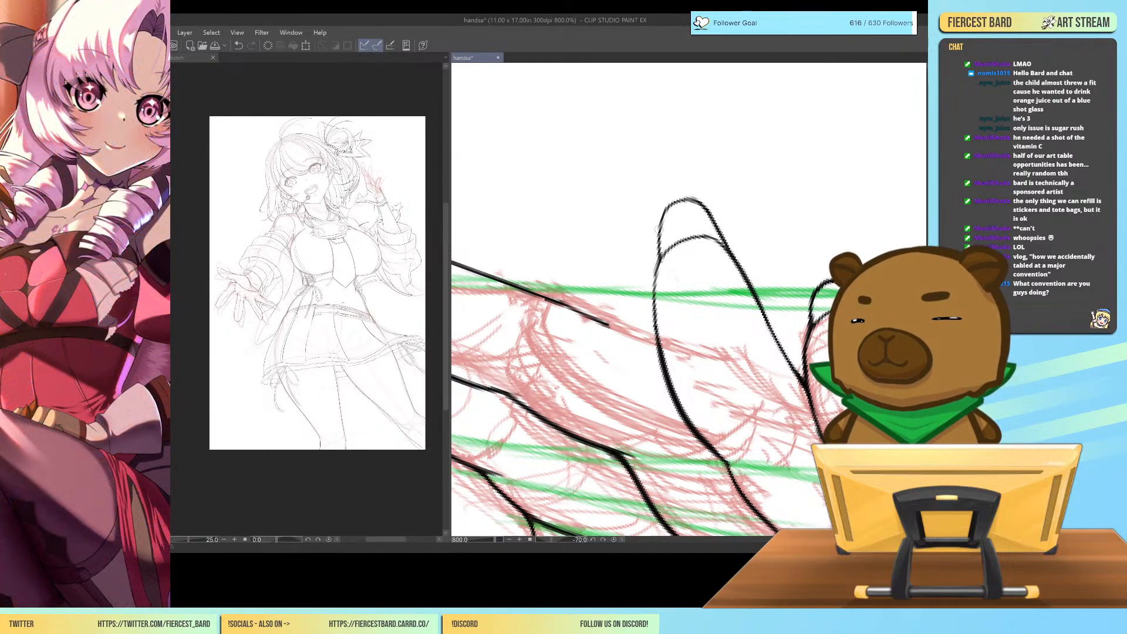
{"action": "mouse_move", "coordinate": [657, 227]}
{"action": "left_mouse_down"}
{"action": "mouse_move", "coordinate": [669, 202]}
{"action": "mouse_move", "coordinate": [691, 198]}
{"action": "mouse_move", "coordinate": [673, 198]}
{"action": "mouse_move", "coordinate": [698, 200]}
{"action": "mouse_move", "coordinate": [659, 225]}
{"action": "left_mouse_up"}
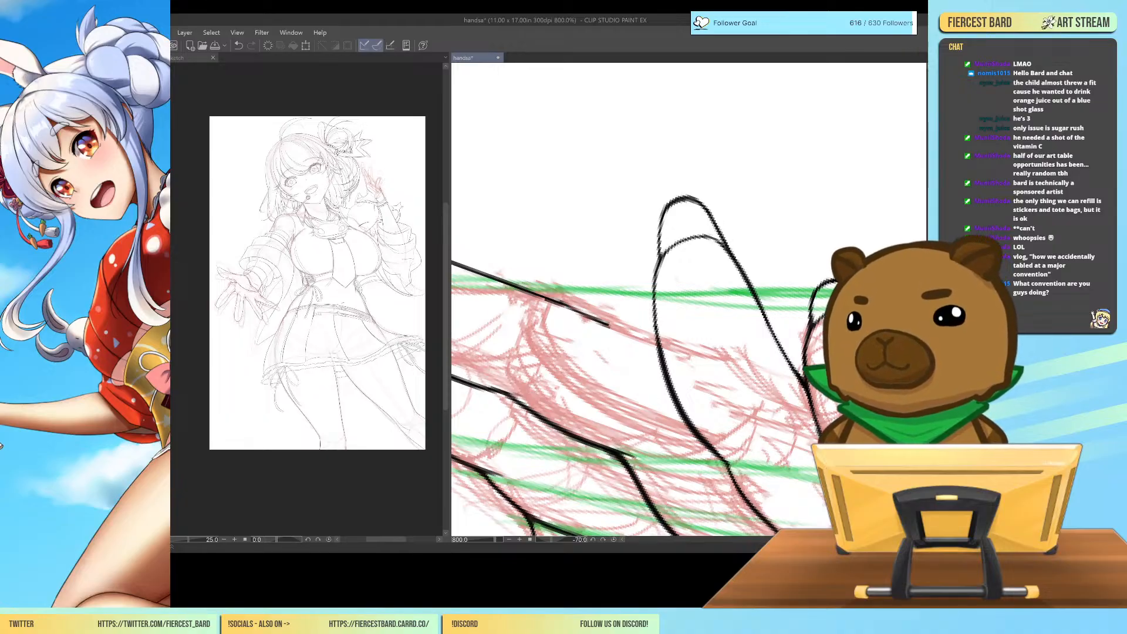
Remove the black line art of the index and middle fingers, keeping the red sketch, ring finger and little finger.
{"action": "scroll", "coordinate": [691, 301], "scroll_direction": "down", "scroll_amount": 5}
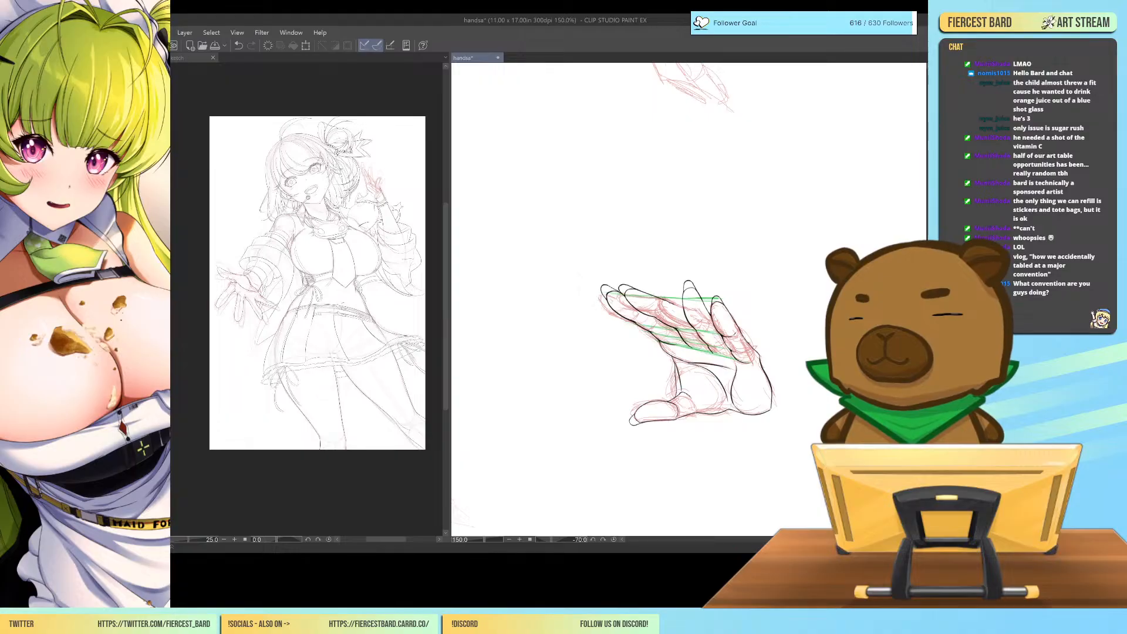
{"action": "key", "text": "ctrl+plus"}
{"action": "key", "text": "ctrl+plus"}
{"action": "key", "text": "ctrl+plus"}
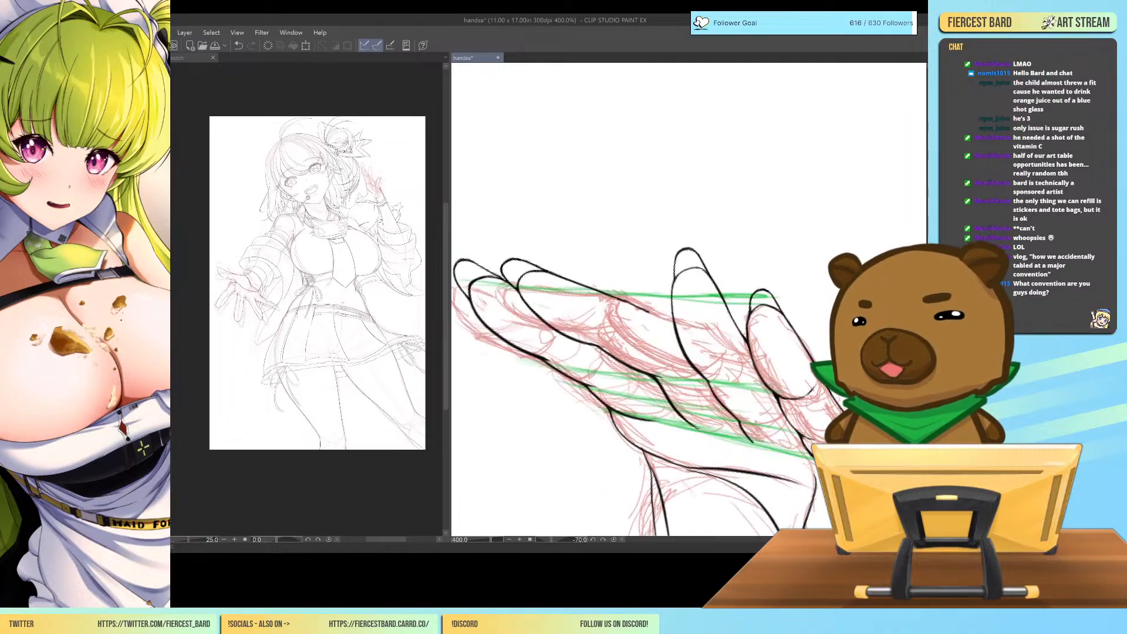
{"action": "key", "text": "ctrl+minus"}
{"action": "key", "text": "ctrl+minus"}
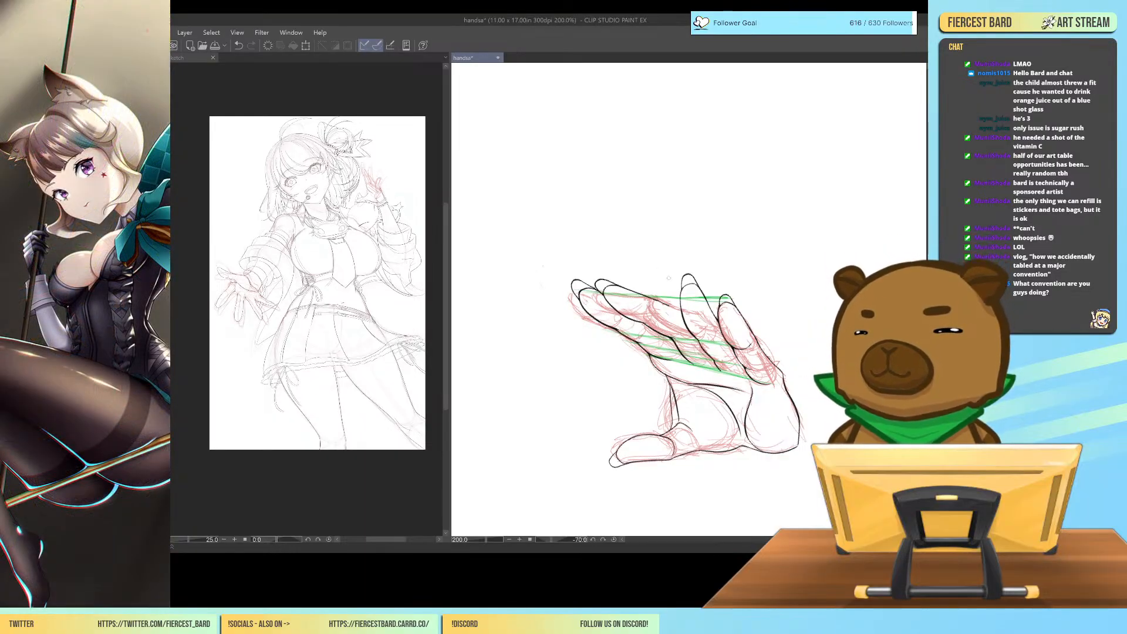
{"action": "mouse_move", "coordinate": [542, 266]}
{"action": "left_mouse_down"}
{"action": "mouse_move", "coordinate": [662, 347]}
{"action": "mouse_move", "coordinate": [653, 298]}
{"action": "left_mouse_up"}
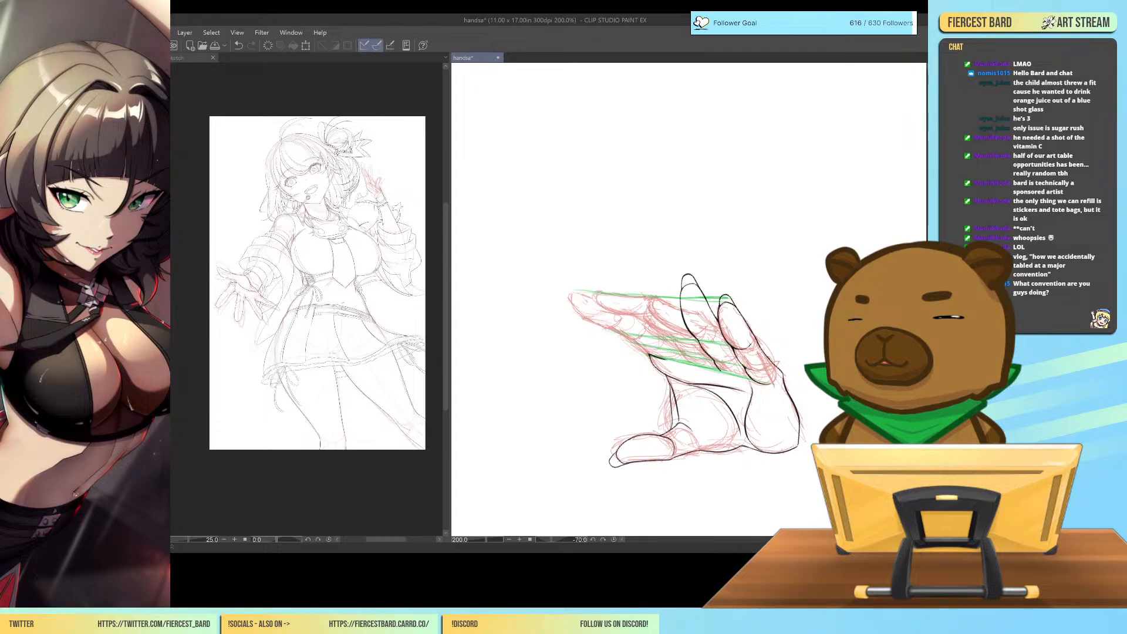
{"action": "left_click_drag", "start_coordinate": [685, 353], "coordinate": [695, 368]}
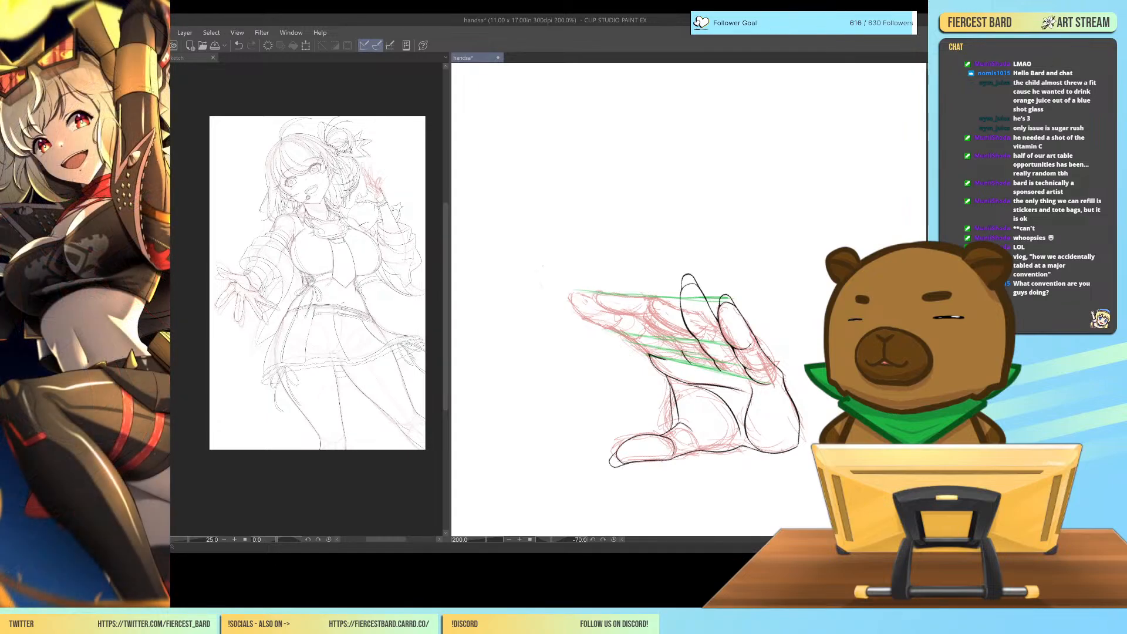
{"action": "left_click_drag", "start_coordinate": [682, 331], "coordinate": [670, 351]}
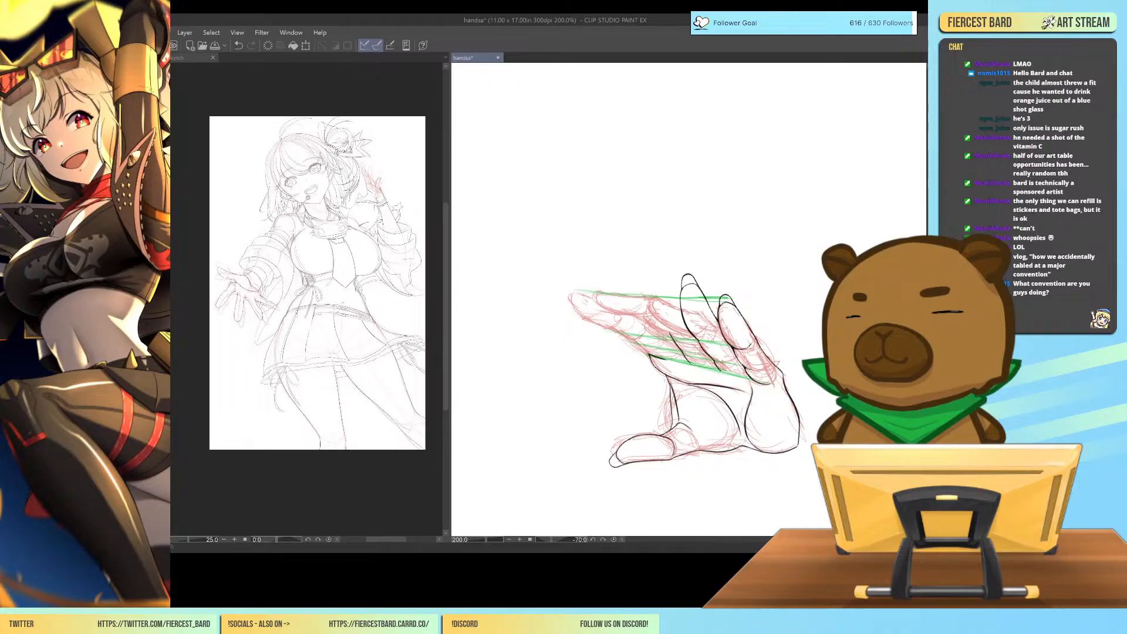
Rough out new middle and index fingers in green, pointing more upright beside the ring finger.
{"action": "mouse_move", "coordinate": [709, 357]}
{"action": "left_mouse_down"}
{"action": "mouse_move", "coordinate": [720, 337]}
{"action": "mouse_move", "coordinate": [676, 276]}
{"action": "mouse_move", "coordinate": [657, 277]}
{"action": "mouse_move", "coordinate": [667, 323]}
{"action": "mouse_move", "coordinate": [658, 301]}
{"action": "left_mouse_up"}
{"action": "left_click_drag", "start_coordinate": [683, 341], "coordinate": [662, 322]}
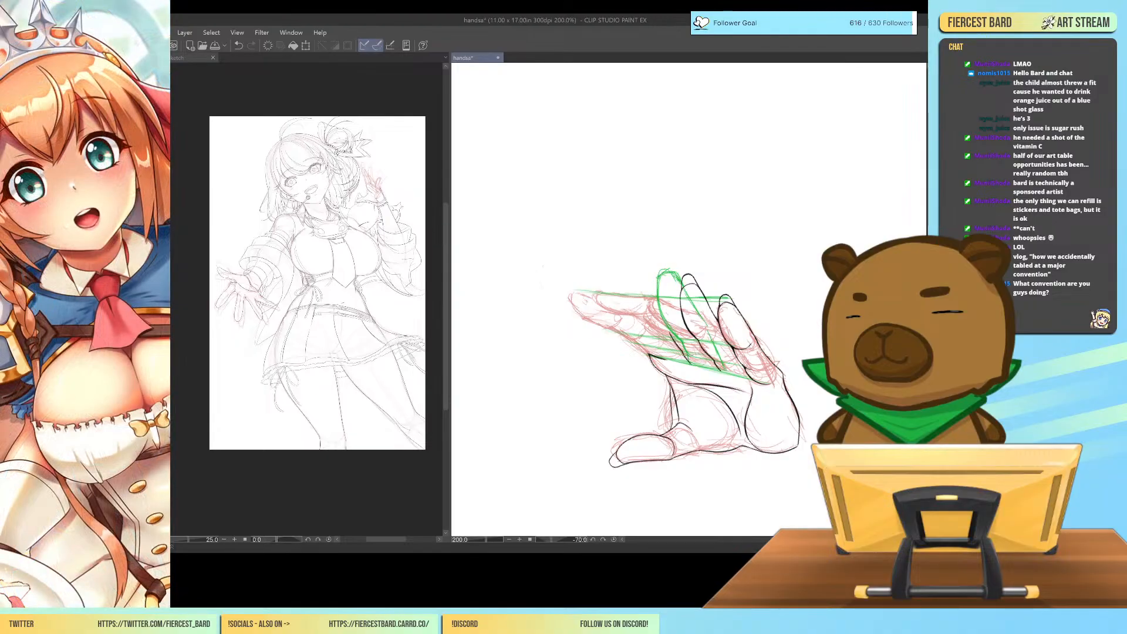
{"action": "mouse_move", "coordinate": [658, 283]}
{"action": "left_mouse_down"}
{"action": "mouse_move", "coordinate": [674, 263]}
{"action": "mouse_move", "coordinate": [680, 276]}
{"action": "left_mouse_up"}
{"action": "left_click_drag", "start_coordinate": [674, 264], "coordinate": [659, 279]}
{"action": "left_click_drag", "start_coordinate": [661, 269], "coordinate": [670, 263]}
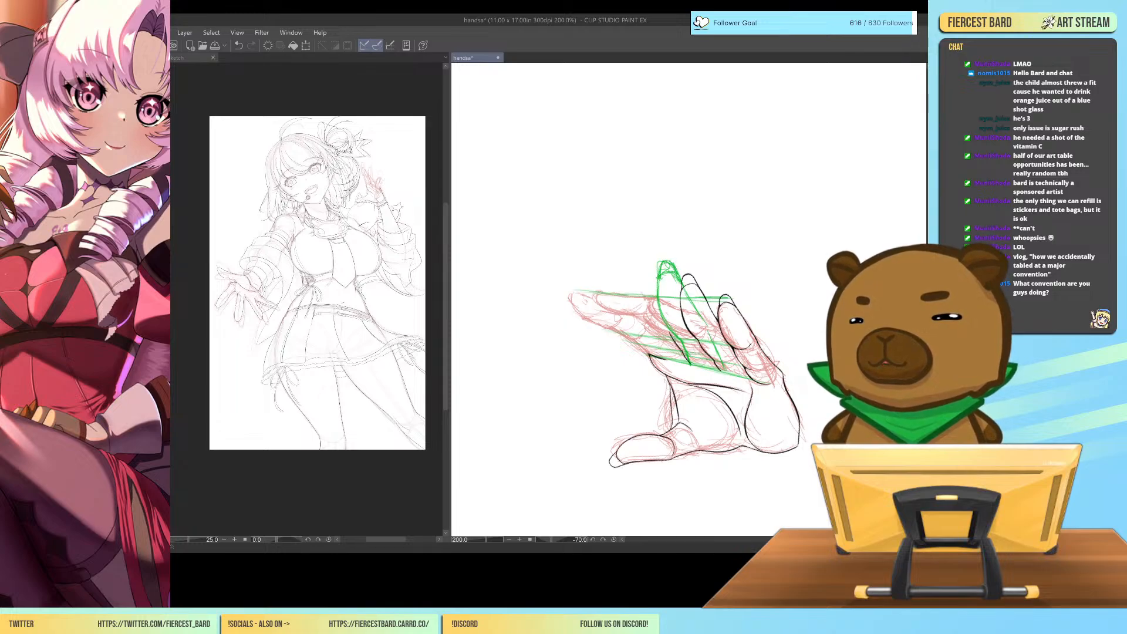
{"action": "left_click_drag", "start_coordinate": [665, 332], "coordinate": [611, 279]}
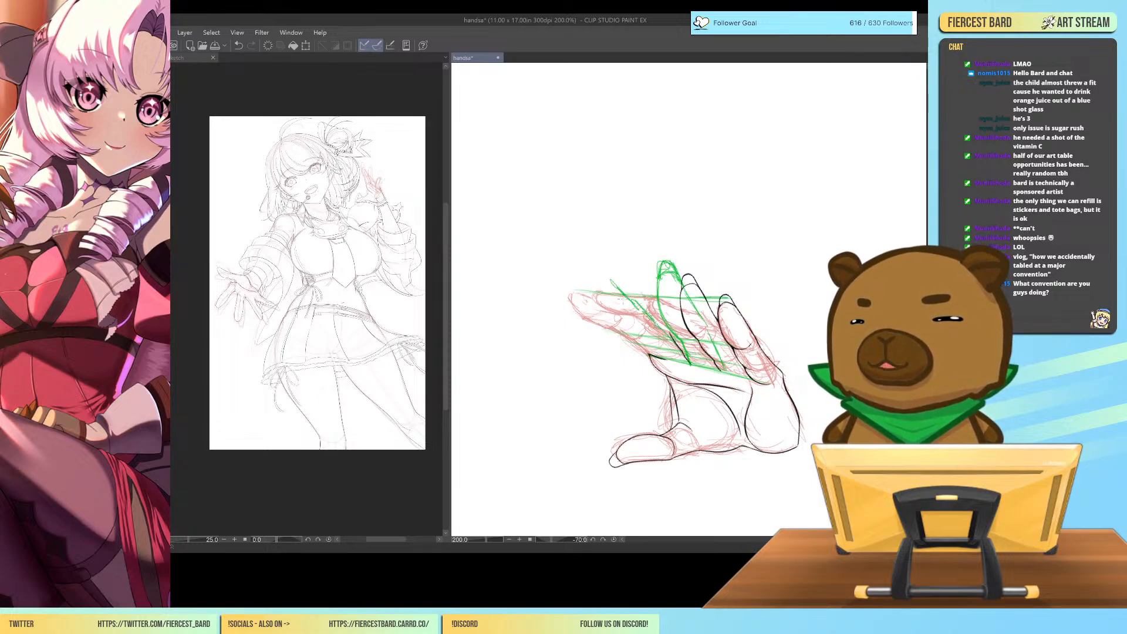
{"action": "mouse_move", "coordinate": [646, 347]}
{"action": "left_mouse_down"}
{"action": "mouse_move", "coordinate": [602, 306]}
{"action": "mouse_move", "coordinate": [594, 276]}
{"action": "mouse_move", "coordinate": [629, 302]}
{"action": "left_mouse_up"}
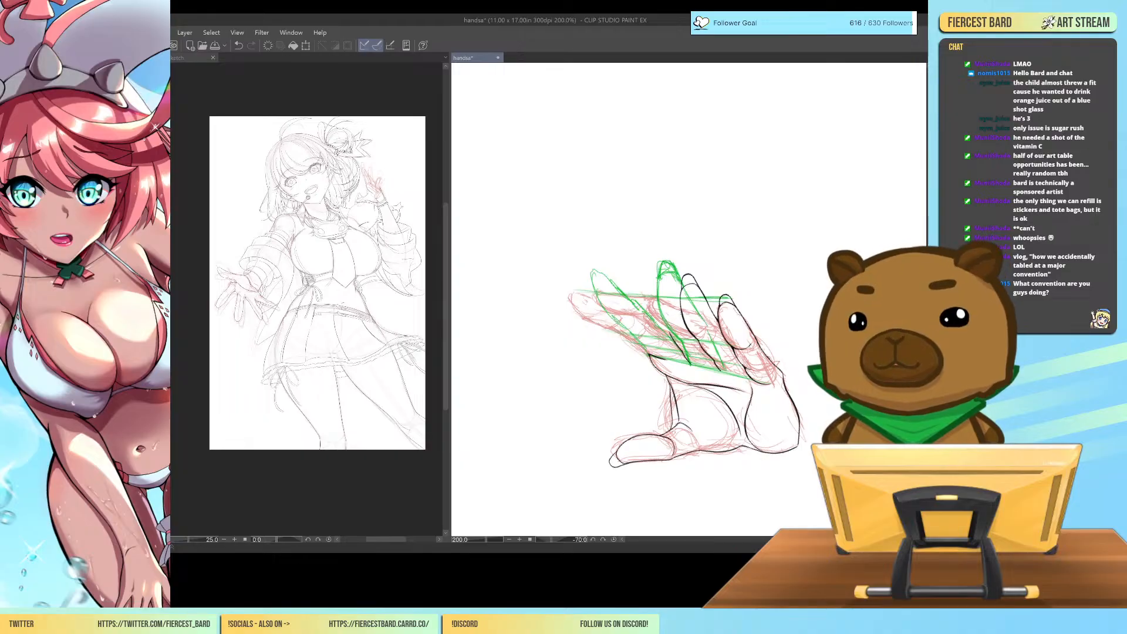
Erase the green finger roughs and most of the green guide lines across the hand.
{"action": "mouse_move", "coordinate": [666, 249]}
{"action": "left_mouse_down"}
{"action": "mouse_move", "coordinate": [664, 319]}
{"action": "mouse_move", "coordinate": [680, 308]}
{"action": "mouse_move", "coordinate": [700, 320]}
{"action": "mouse_move", "coordinate": [682, 341]}
{"action": "mouse_move", "coordinate": [705, 361]}
{"action": "mouse_move", "coordinate": [673, 303]}
{"action": "mouse_move", "coordinate": [650, 339]}
{"action": "left_mouse_up"}
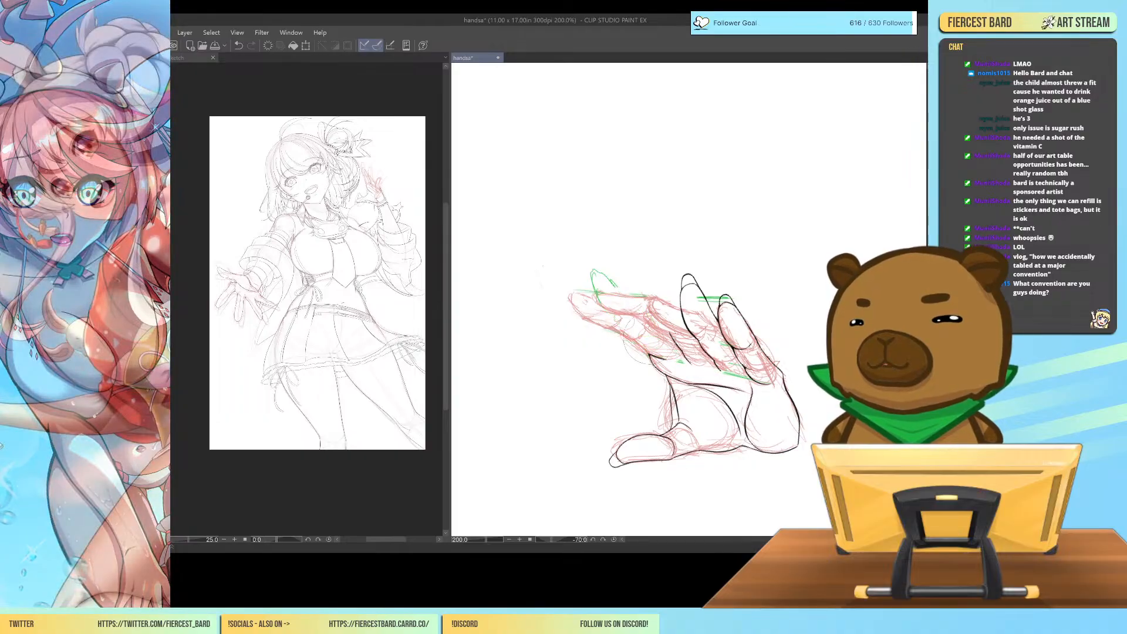
{"action": "left_click_drag", "start_coordinate": [603, 292], "coordinate": [598, 276]}
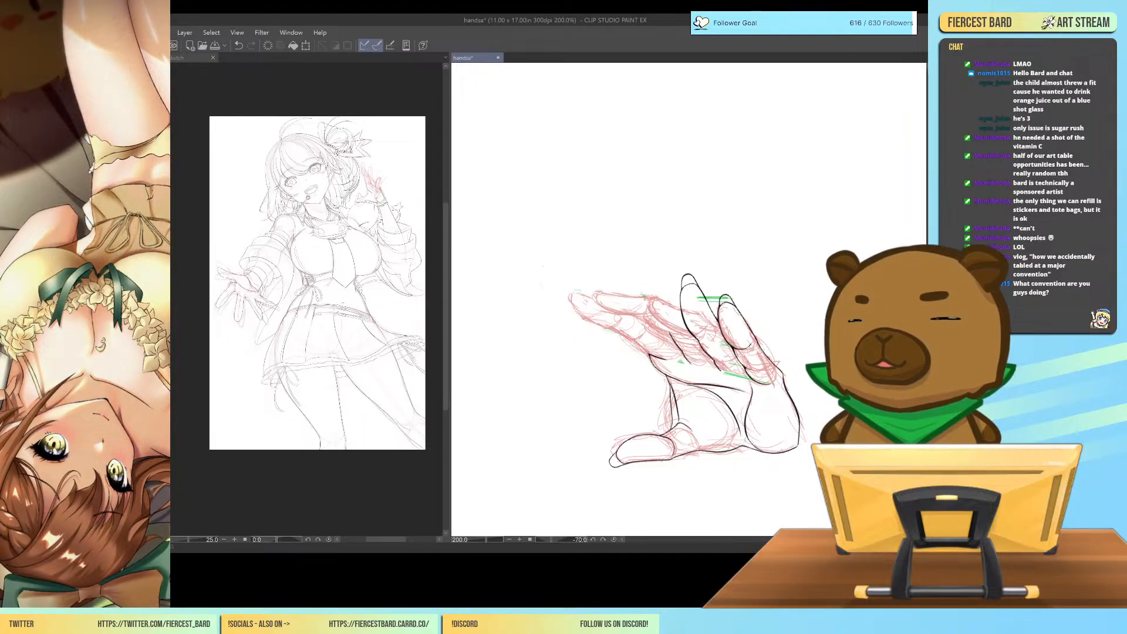
Try a shorter green rough of the middle finger beside the ring finger, then erase all remaining green strokes.
{"action": "left_click_drag", "start_coordinate": [684, 356], "coordinate": [669, 276]}
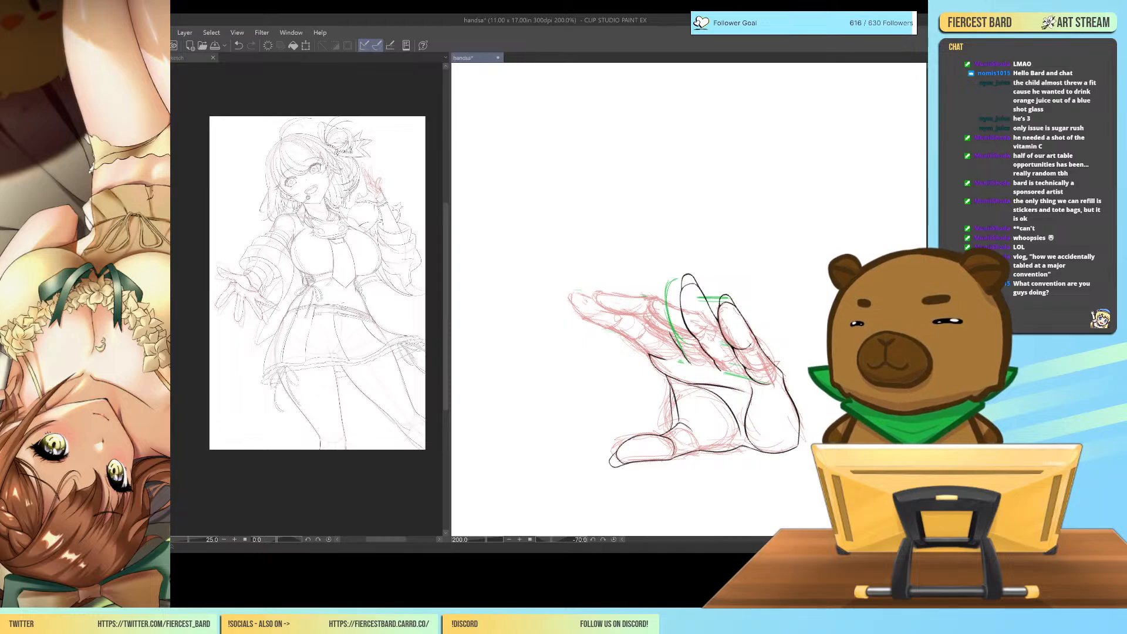
{"action": "left_click_drag", "start_coordinate": [683, 350], "coordinate": [696, 361]}
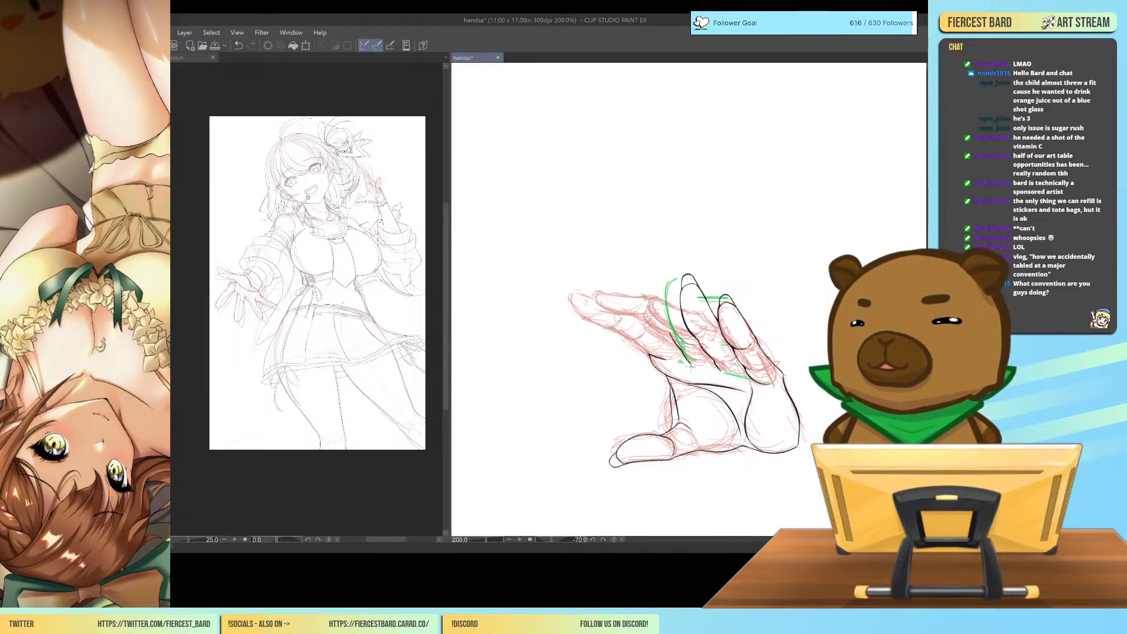
{"action": "mouse_move", "coordinate": [671, 288]}
{"action": "left_mouse_down"}
{"action": "mouse_move", "coordinate": [661, 313]}
{"action": "mouse_move", "coordinate": [686, 366]}
{"action": "mouse_move", "coordinate": [700, 371]}
{"action": "mouse_move", "coordinate": [658, 309]}
{"action": "mouse_move", "coordinate": [674, 276]}
{"action": "mouse_move", "coordinate": [683, 287]}
{"action": "mouse_move", "coordinate": [658, 300]}
{"action": "mouse_move", "coordinate": [684, 339]}
{"action": "mouse_move", "coordinate": [674, 360]}
{"action": "mouse_move", "coordinate": [706, 288]}
{"action": "mouse_move", "coordinate": [702, 297]}
{"action": "left_mouse_up"}
{"action": "key", "text": "e"}
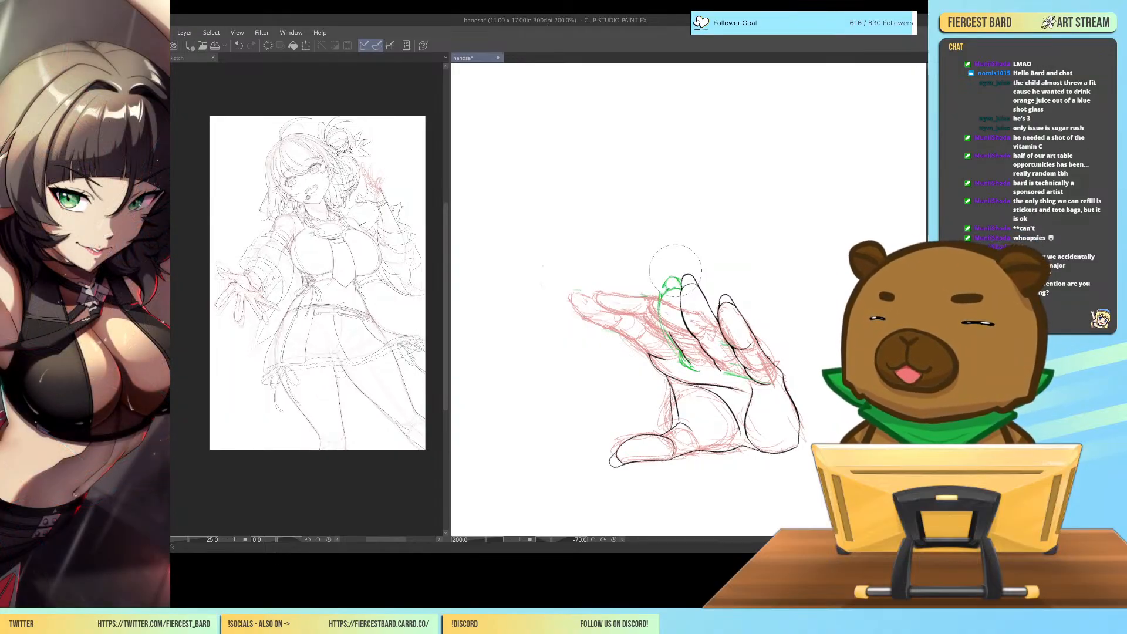
{"action": "mouse_move", "coordinate": [674, 266]}
{"action": "left_mouse_down"}
{"action": "mouse_move", "coordinate": [664, 283]}
{"action": "mouse_move", "coordinate": [688, 355]}
{"action": "left_mouse_up"}
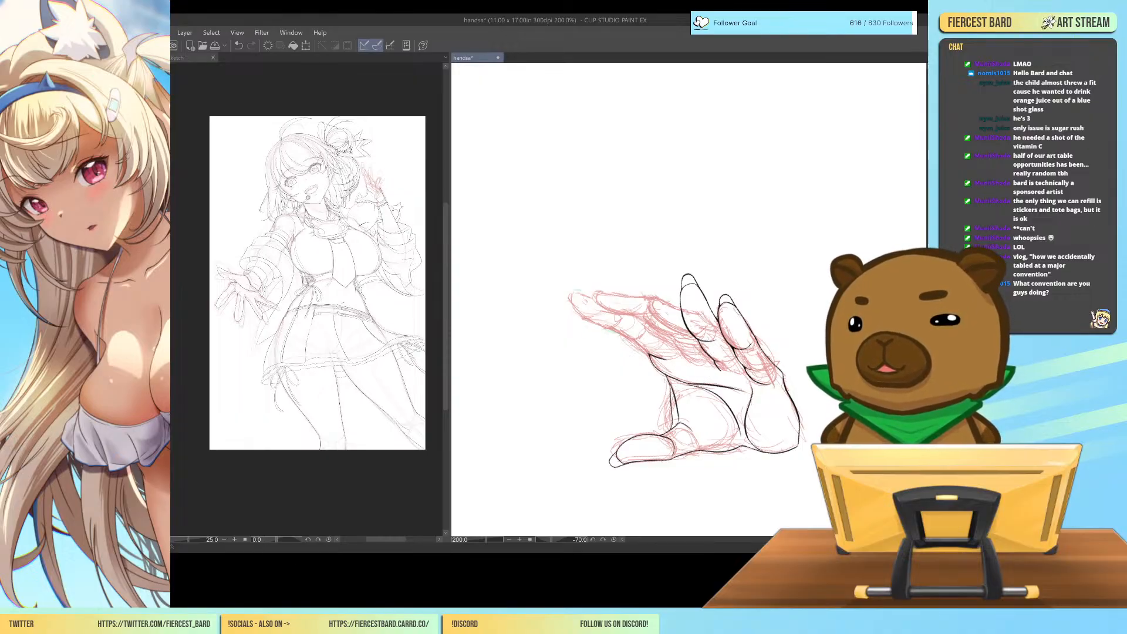
Draw two slanted green guide lines marking the directions of the middle and index fingers.
{"action": "left_click_drag", "start_coordinate": [681, 340], "coordinate": [693, 360]}
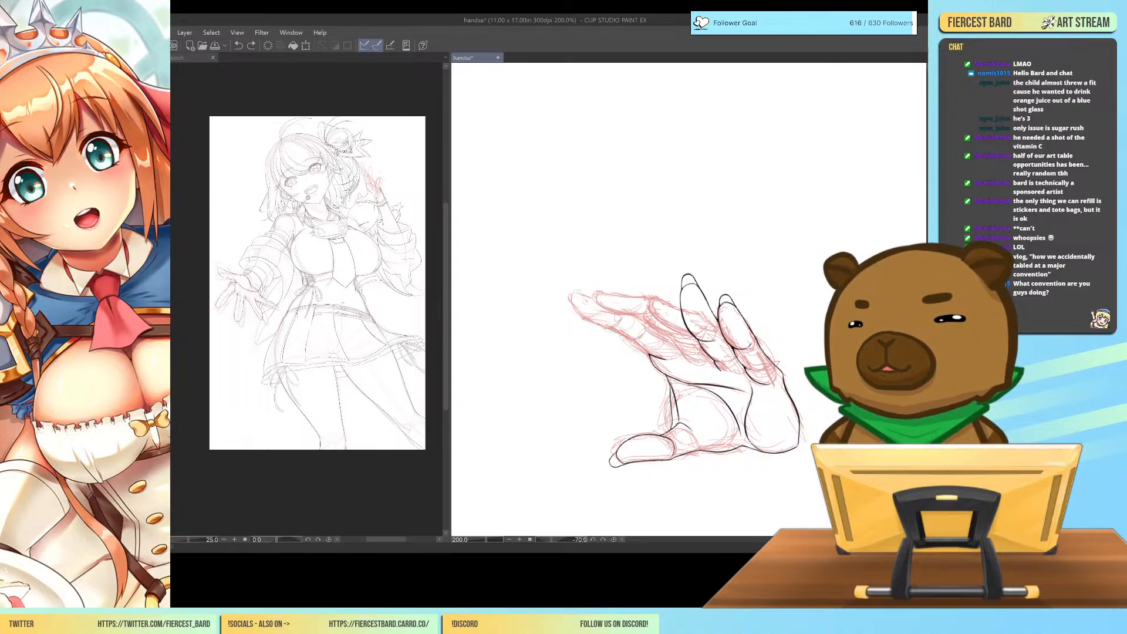
{"action": "left_click_drag", "start_coordinate": [695, 364], "coordinate": [642, 273]}
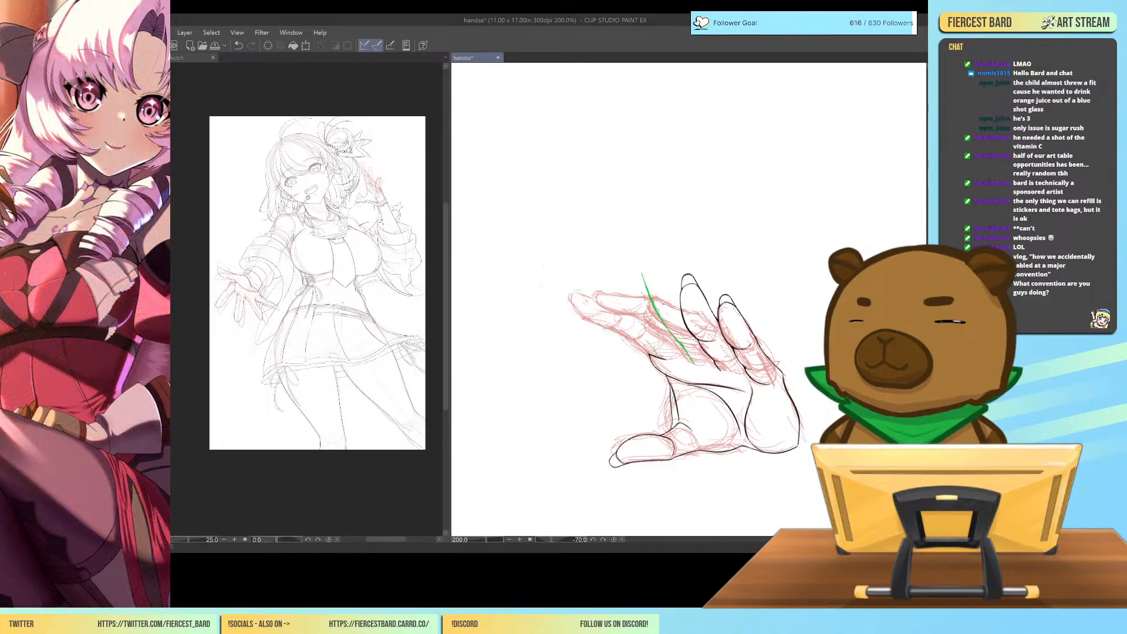
{"action": "left_click_drag", "start_coordinate": [643, 337], "coordinate": [599, 278]}
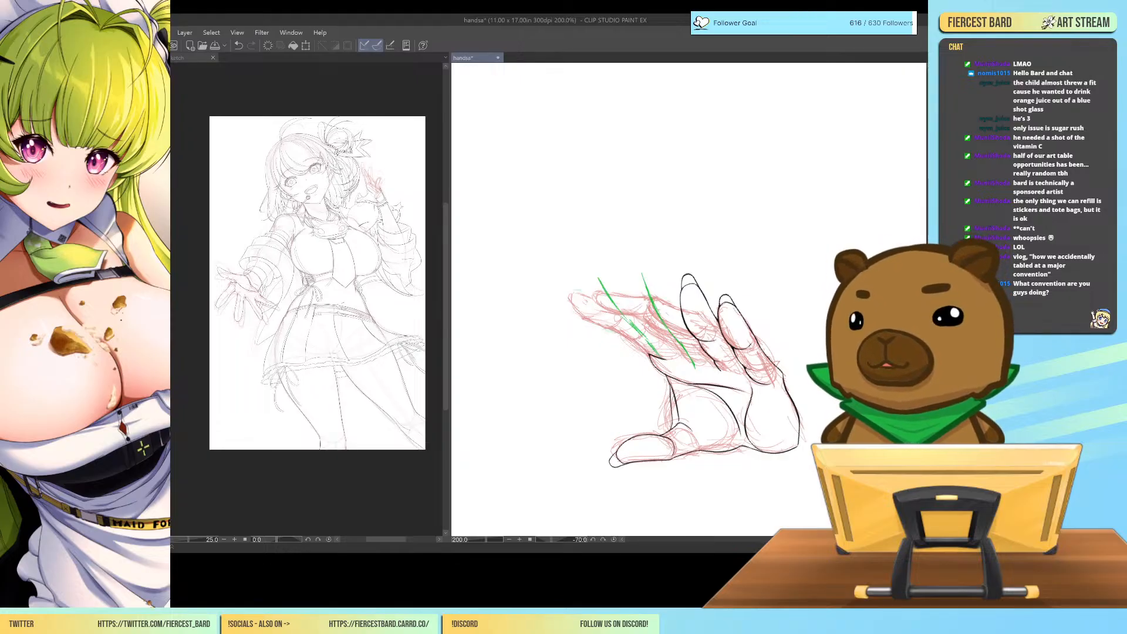
Lasso both green guide lines, rotate them slightly with a transform, apply it, and clear the selection.
{"action": "mouse_move", "coordinate": [680, 282]}
{"action": "left_mouse_down"}
{"action": "mouse_move", "coordinate": [656, 241]}
{"action": "mouse_move", "coordinate": [574, 256]}
{"action": "mouse_move", "coordinate": [588, 289]}
{"action": "mouse_move", "coordinate": [564, 293]}
{"action": "mouse_move", "coordinate": [589, 323]}
{"action": "mouse_move", "coordinate": [702, 377]}
{"action": "left_mouse_up"}
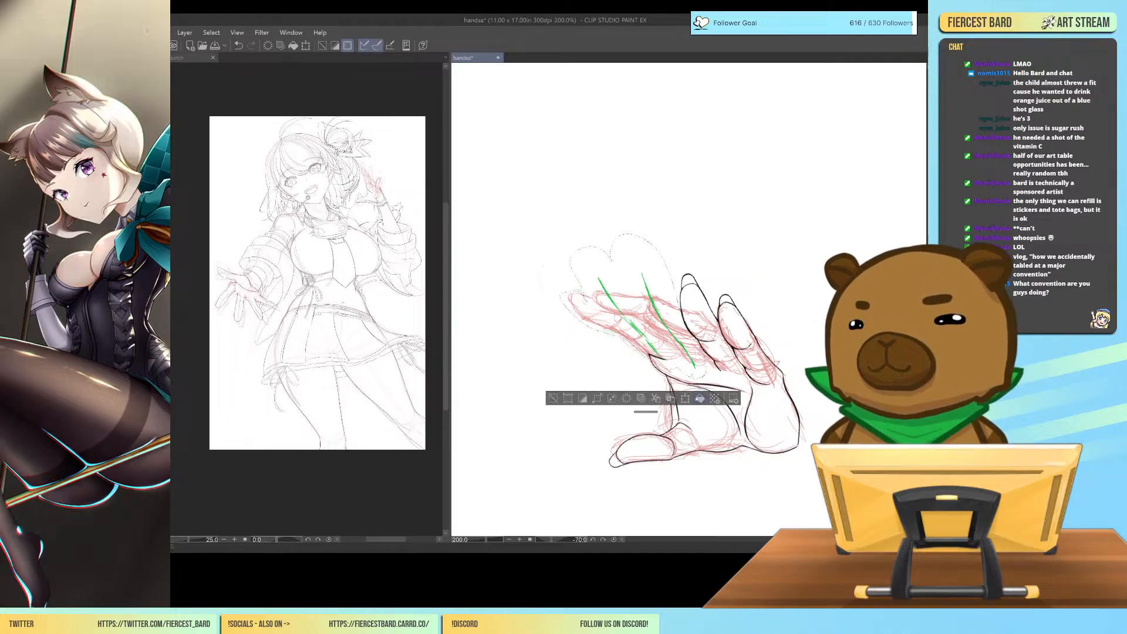
{"action": "left_click", "coordinate": [686, 398]}
{"action": "left_click_drag", "start_coordinate": [689, 300], "coordinate": [692, 289]}
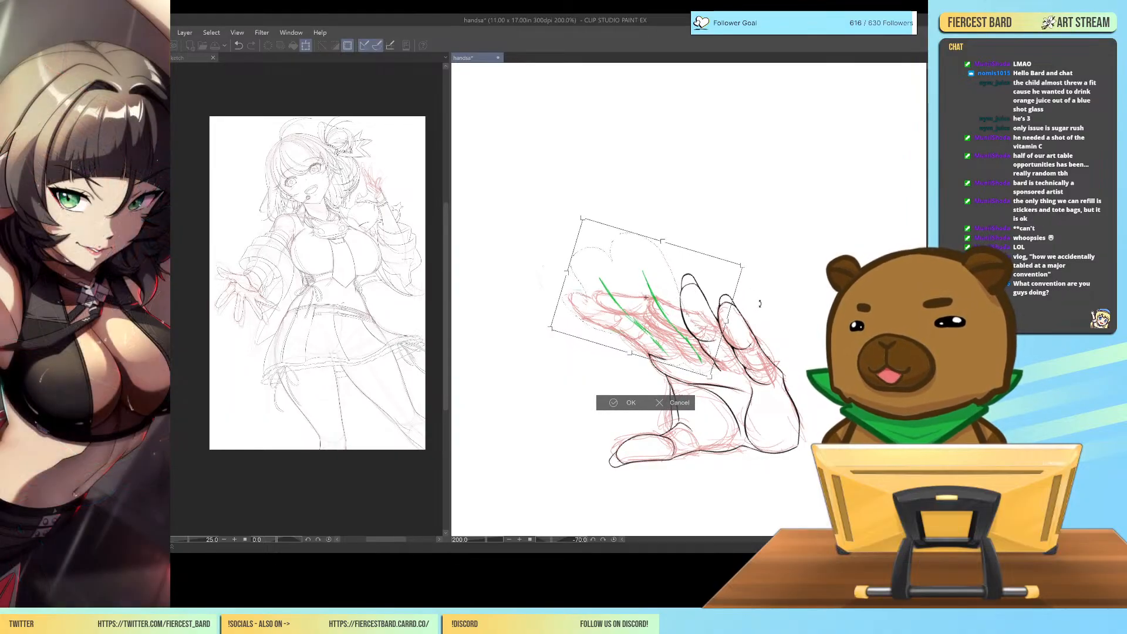
{"action": "left_click", "coordinate": [615, 402]}
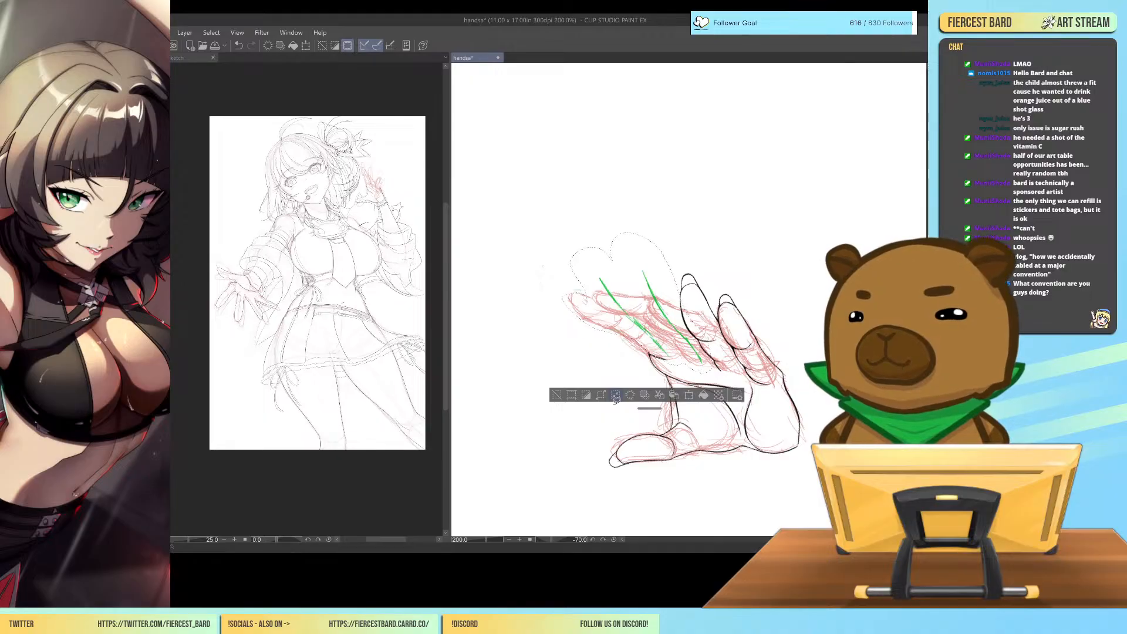
{"action": "left_click", "coordinate": [557, 394]}
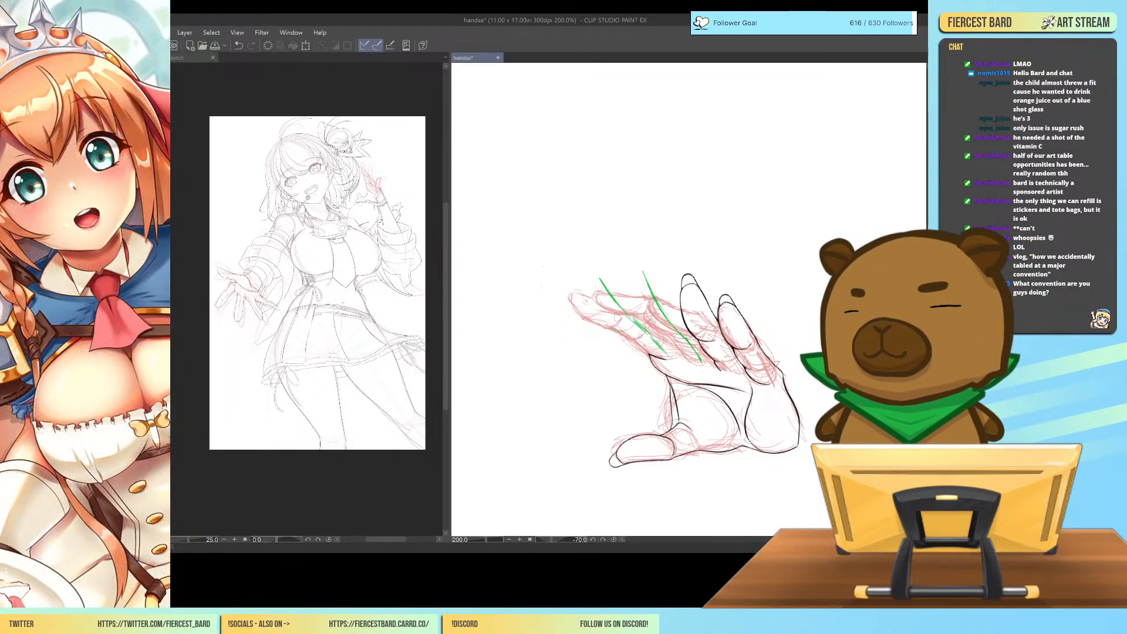
Ink the middle finger in black around its green guide, drawing both edges, the rounded tip and the base crease.
{"action": "left_click_drag", "start_coordinate": [640, 271], "coordinate": [668, 325]}
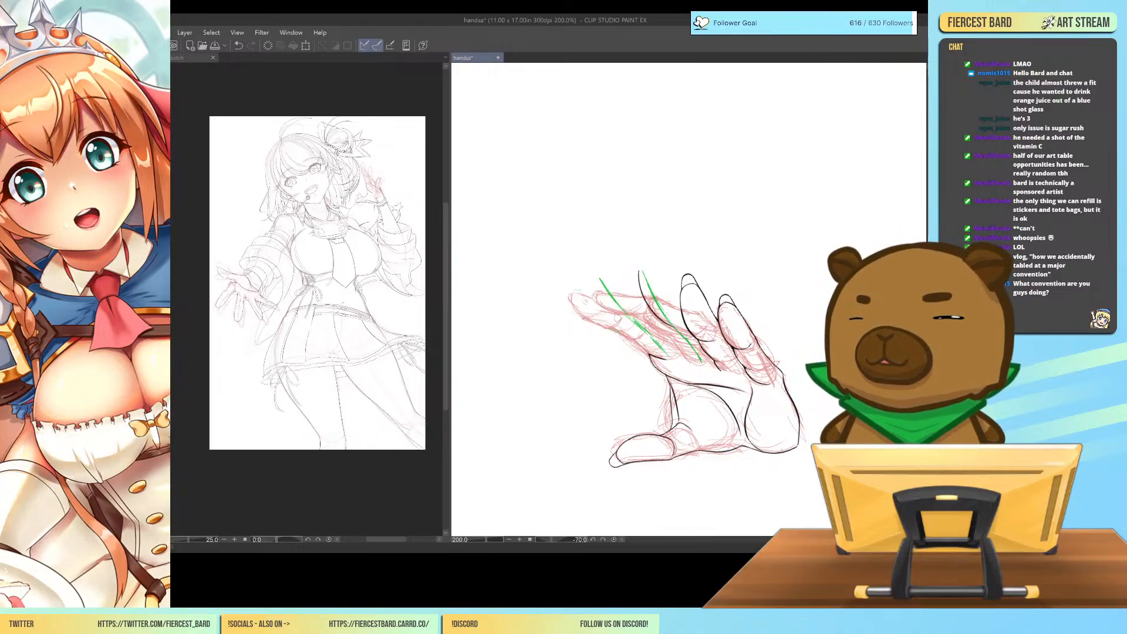
{"action": "key", "text": "ctrl+z"}
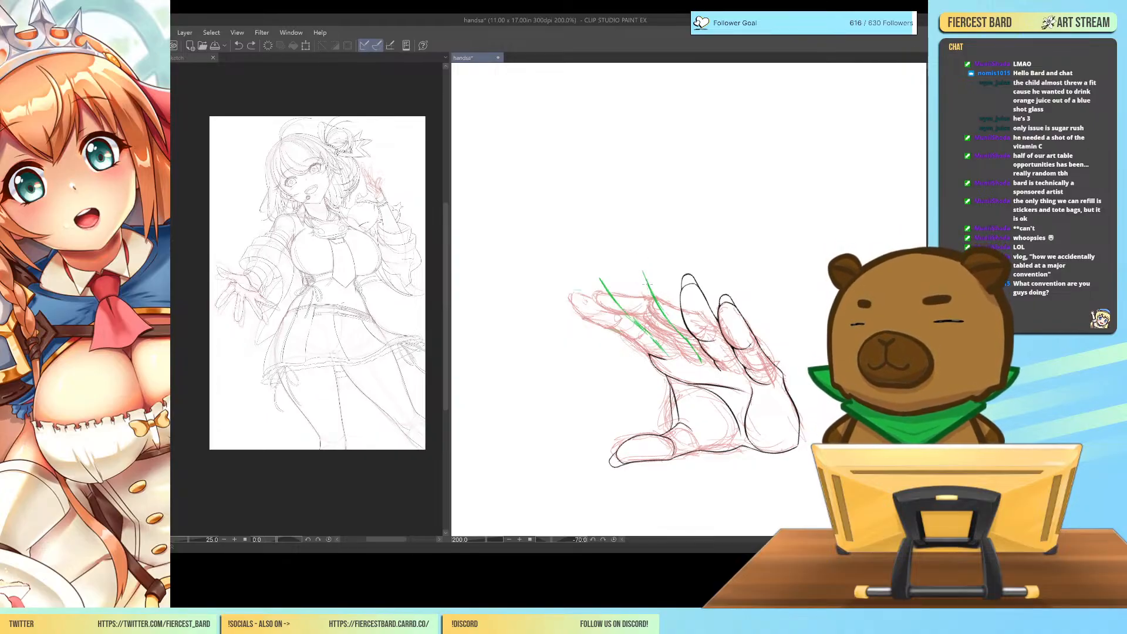
{"action": "key", "text": "ctrl+y"}
{"action": "mouse_move", "coordinate": [640, 295]}
{"action": "left_mouse_down"}
{"action": "mouse_move", "coordinate": [646, 264]}
{"action": "mouse_move", "coordinate": [683, 305]}
{"action": "left_mouse_up"}
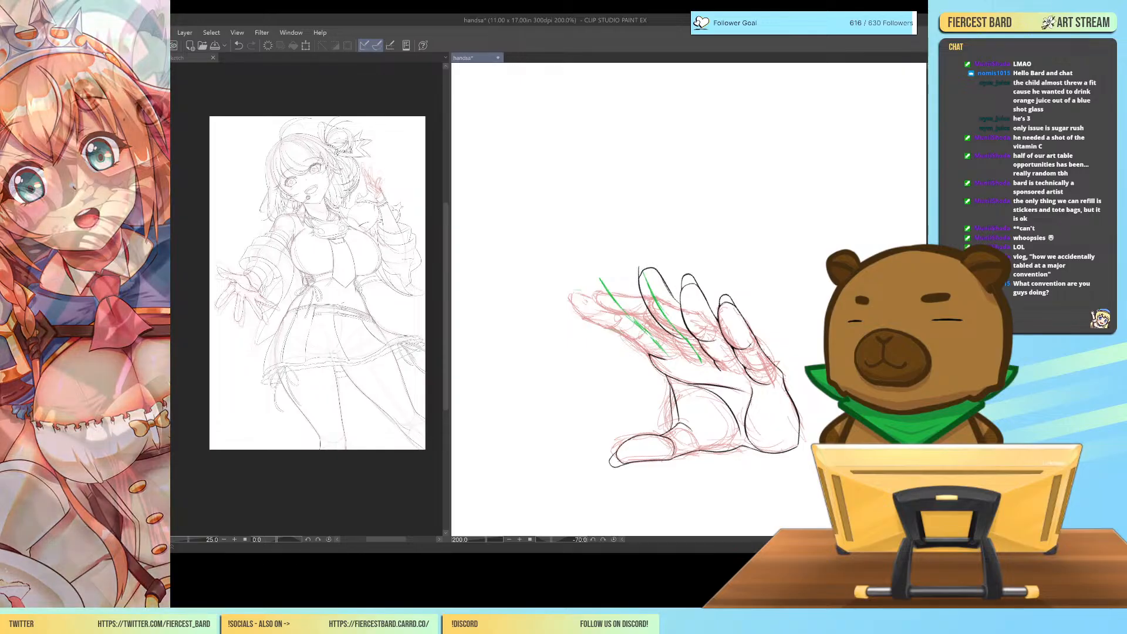
{"action": "left_click_drag", "start_coordinate": [685, 357], "coordinate": [697, 368]}
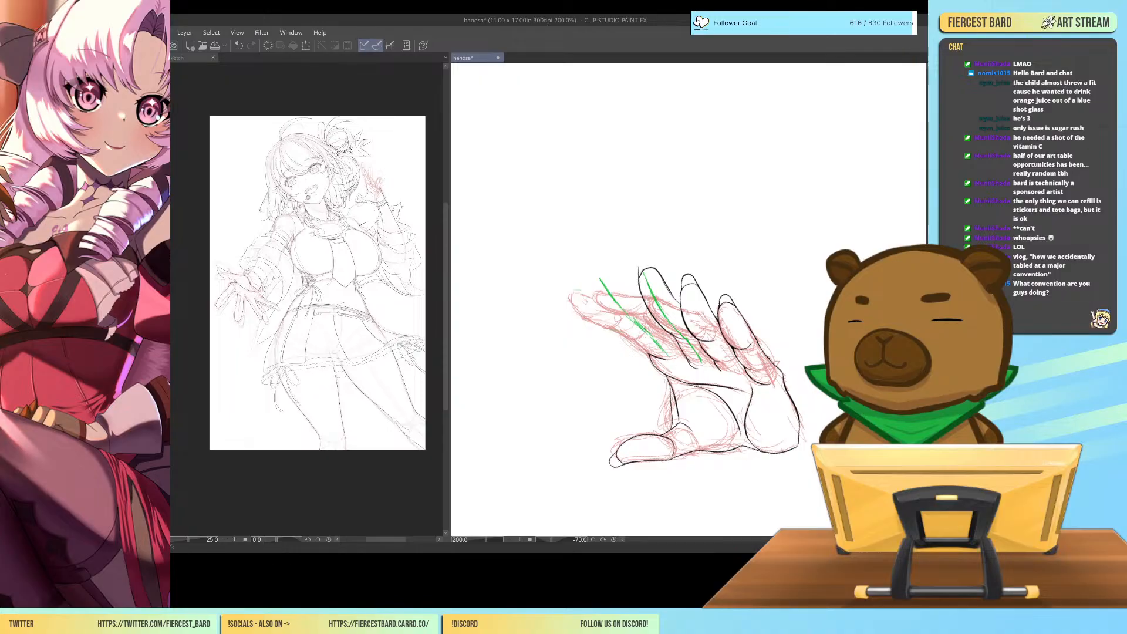
Ink the index finger in black along its green guide from base to pointed tip, and check the whole hand's proportions.
{"action": "left_click_drag", "start_coordinate": [640, 334], "coordinate": [653, 355]}
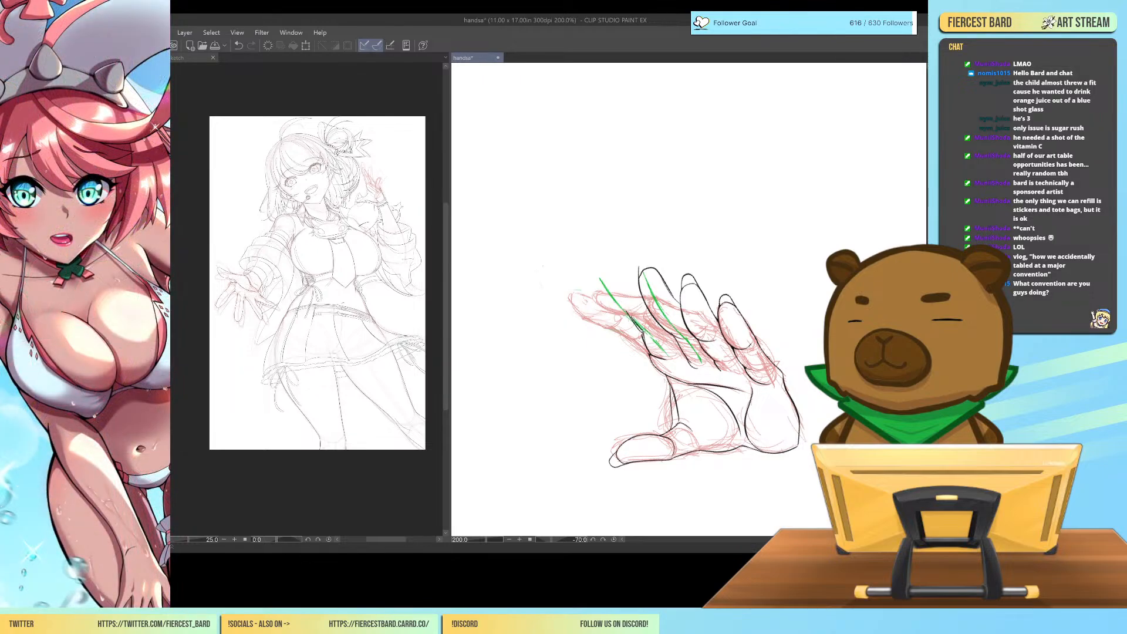
{"action": "mouse_move", "coordinate": [626, 315]}
{"action": "left_mouse_down"}
{"action": "mouse_move", "coordinate": [591, 273]}
{"action": "mouse_move", "coordinate": [602, 262]}
{"action": "mouse_move", "coordinate": [644, 294]}
{"action": "left_mouse_up"}
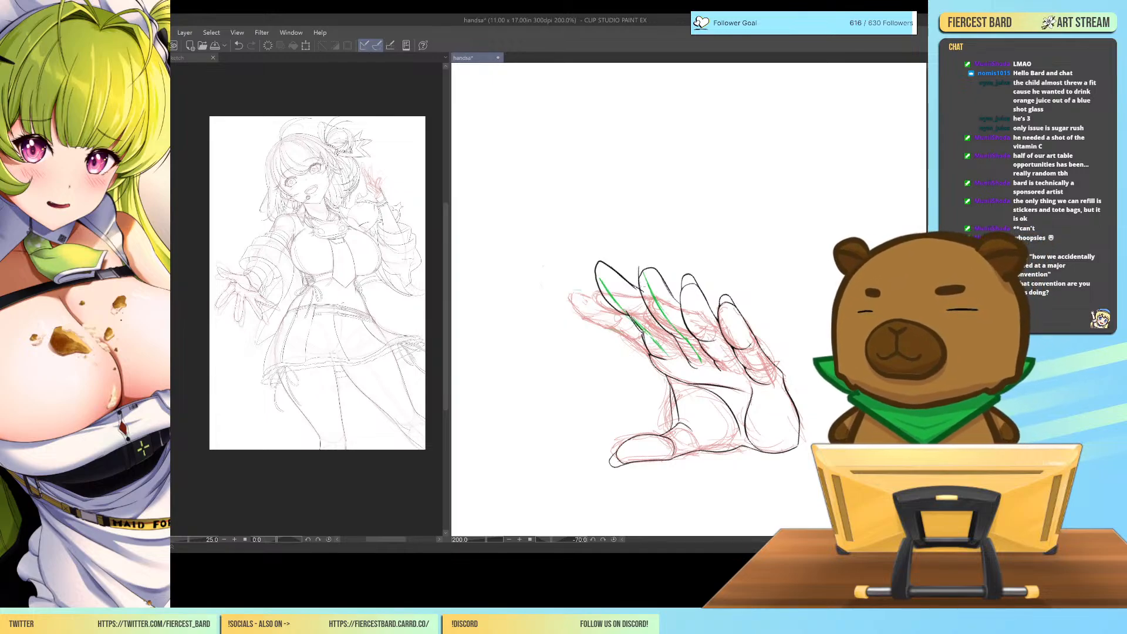
{"action": "key", "text": "ctrl+minus"}
{"action": "key", "text": "ctrl+minus"}
{"action": "key", "text": "ctrl+minus"}
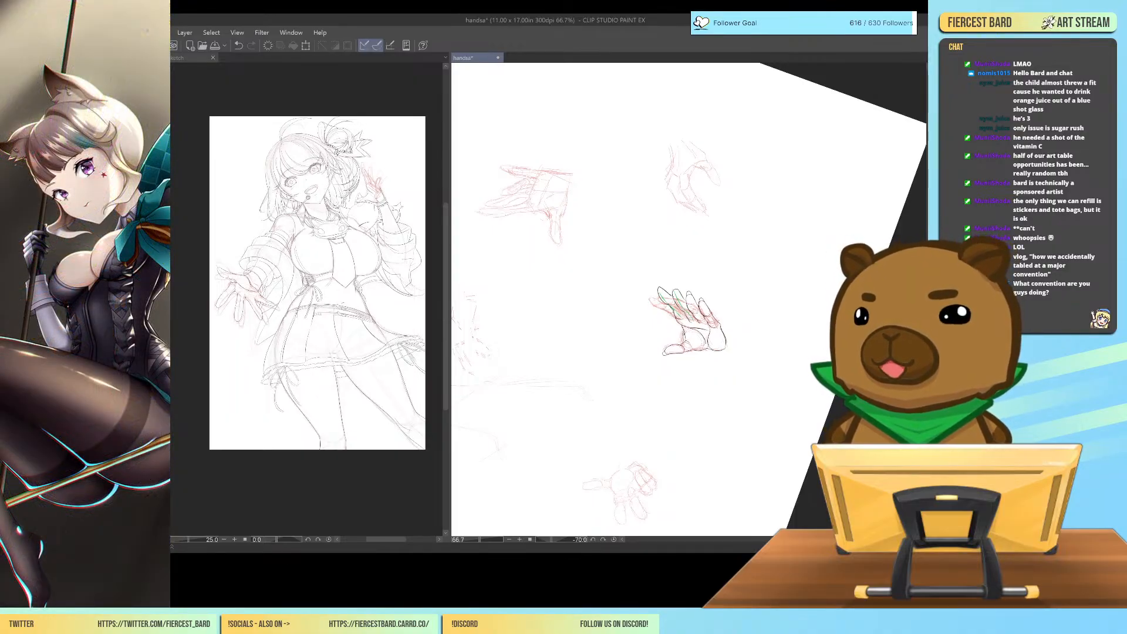
{"action": "key", "text": "ctrl+plus"}
{"action": "key", "text": "ctrl+plus"}
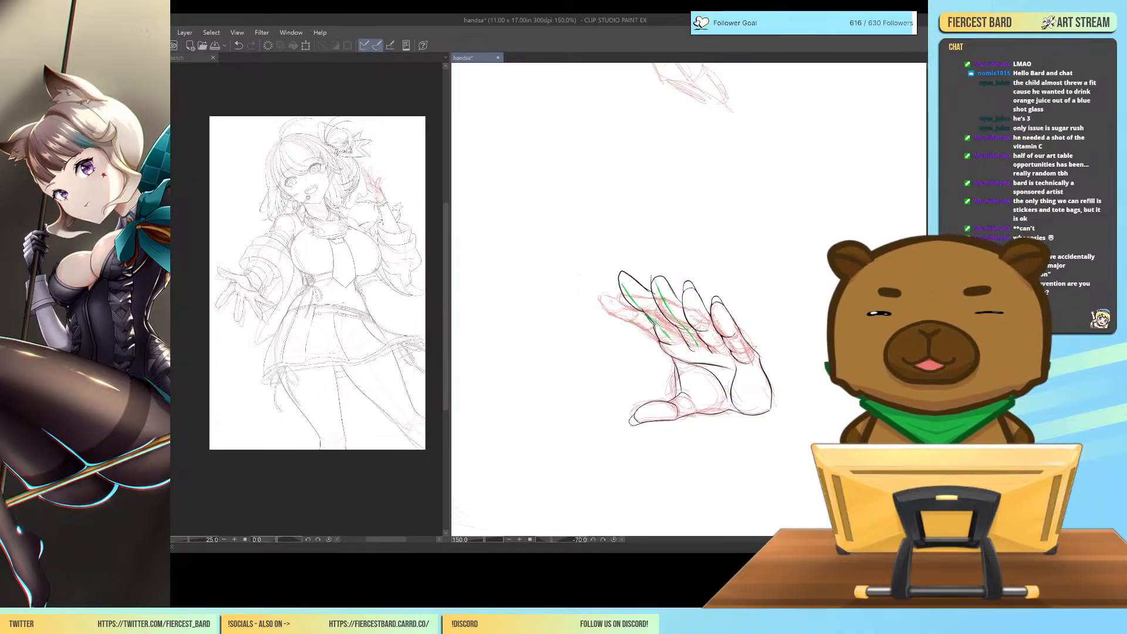
{"action": "key", "text": "ctrl+plus"}
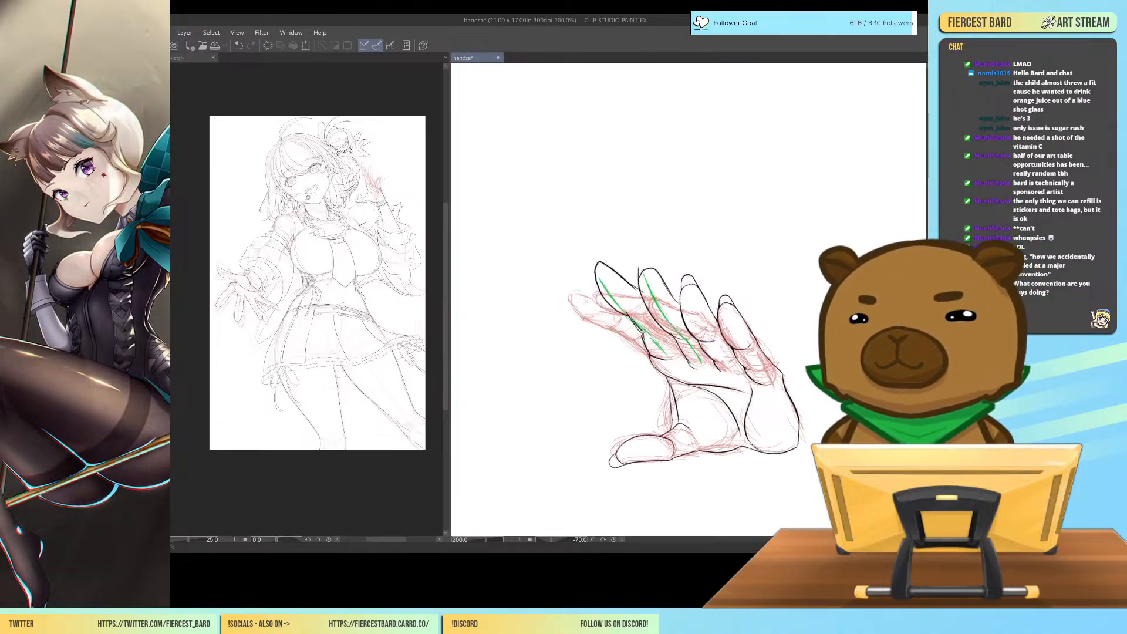
Try erasing the four inked fingers and the green guide lines, and undo the last erasures.
{"action": "mouse_move", "coordinate": [607, 257]}
{"action": "left_mouse_down"}
{"action": "mouse_move", "coordinate": [613, 307]}
{"action": "mouse_move", "coordinate": [624, 270]}
{"action": "mouse_move", "coordinate": [618, 290]}
{"action": "mouse_move", "coordinate": [631, 331]}
{"action": "left_mouse_up"}
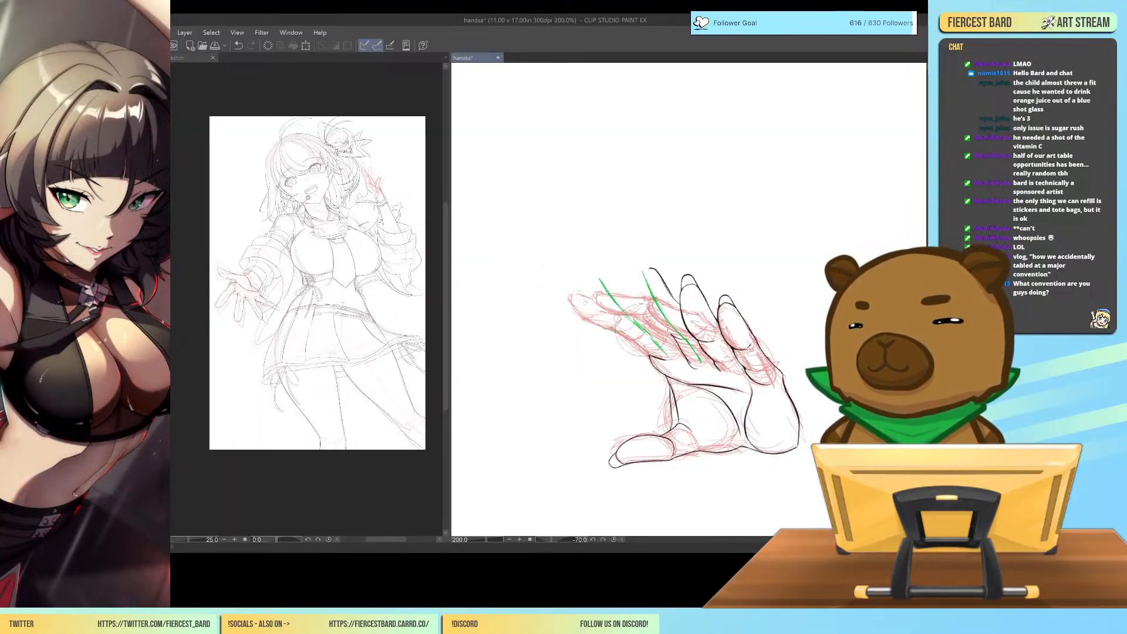
{"action": "mouse_move", "coordinate": [653, 265]}
{"action": "left_mouse_down"}
{"action": "mouse_move", "coordinate": [669, 329]}
{"action": "mouse_move", "coordinate": [682, 285]}
{"action": "mouse_move", "coordinate": [701, 302]}
{"action": "mouse_move", "coordinate": [687, 296]}
{"action": "mouse_move", "coordinate": [684, 329]}
{"action": "left_mouse_up"}
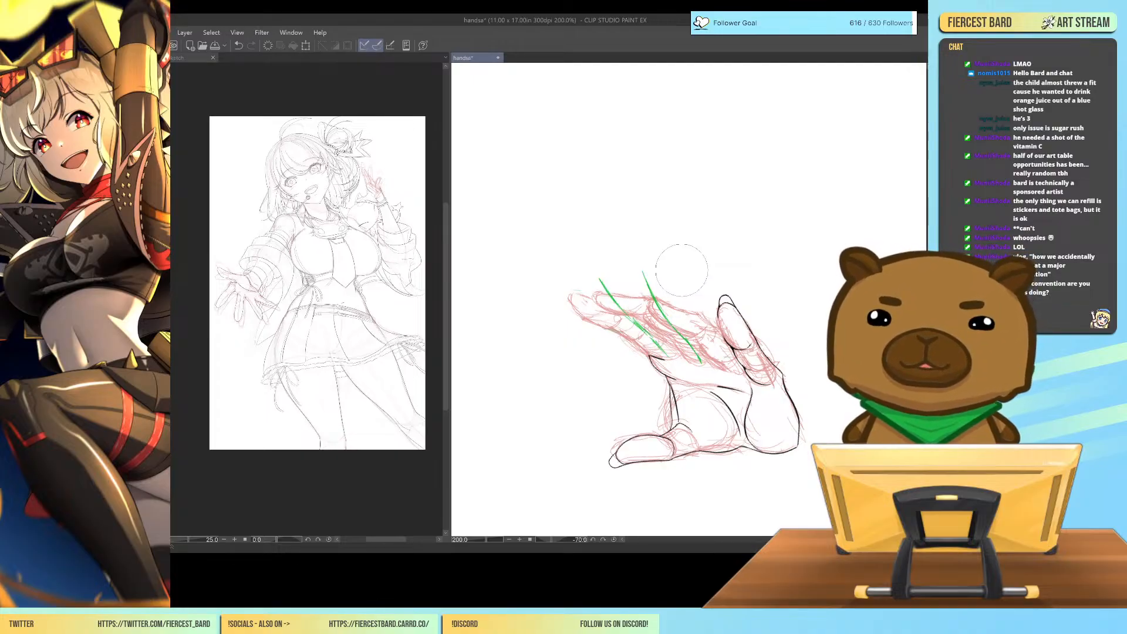
{"action": "mouse_move", "coordinate": [581, 267]}
{"action": "left_mouse_down"}
{"action": "mouse_move", "coordinate": [663, 343]}
{"action": "mouse_move", "coordinate": [652, 273]}
{"action": "left_mouse_up"}
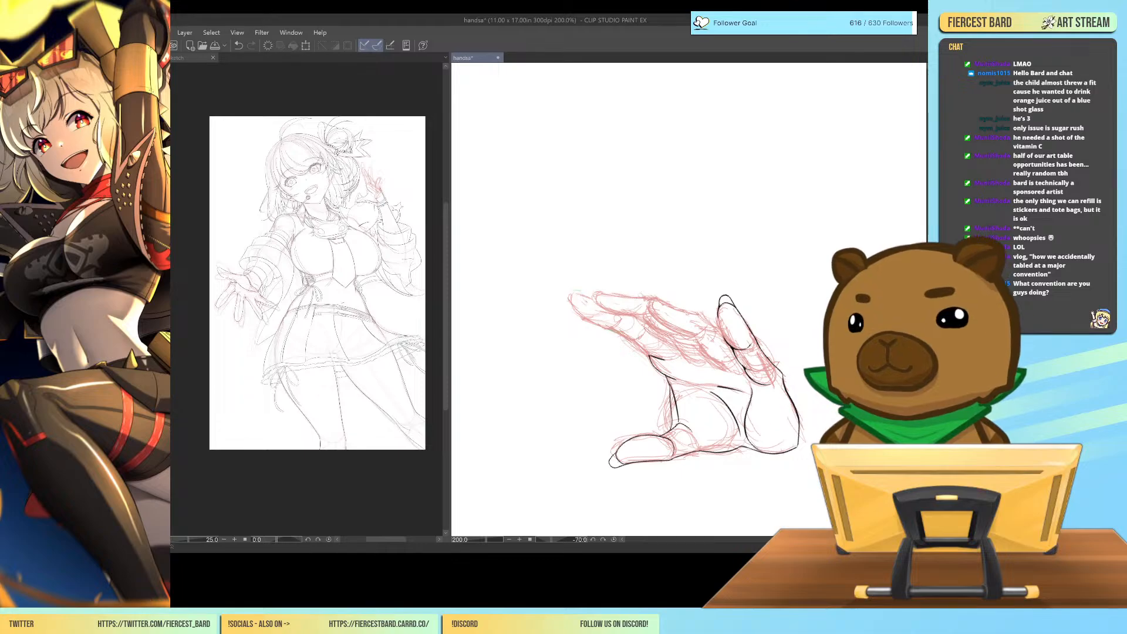
{"action": "mouse_move", "coordinate": [717, 288]}
{"action": "left_mouse_down"}
{"action": "mouse_move", "coordinate": [718, 320]}
{"action": "mouse_move", "coordinate": [748, 370]}
{"action": "mouse_move", "coordinate": [741, 318]}
{"action": "left_mouse_up"}
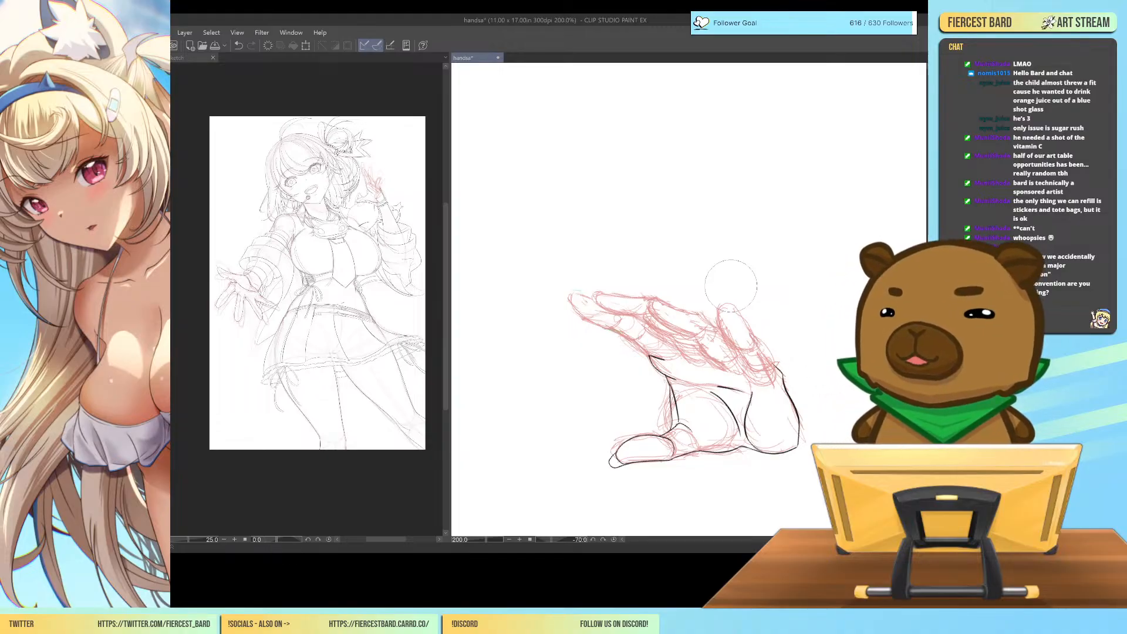
{"action": "key", "text": "ctrl+z"}
{"action": "key", "text": "ctrl+z"}
{"action": "key", "text": "ctrl+z"}
{"action": "key", "text": "ctrl+z"}
{"action": "key", "text": "ctrl+z"}
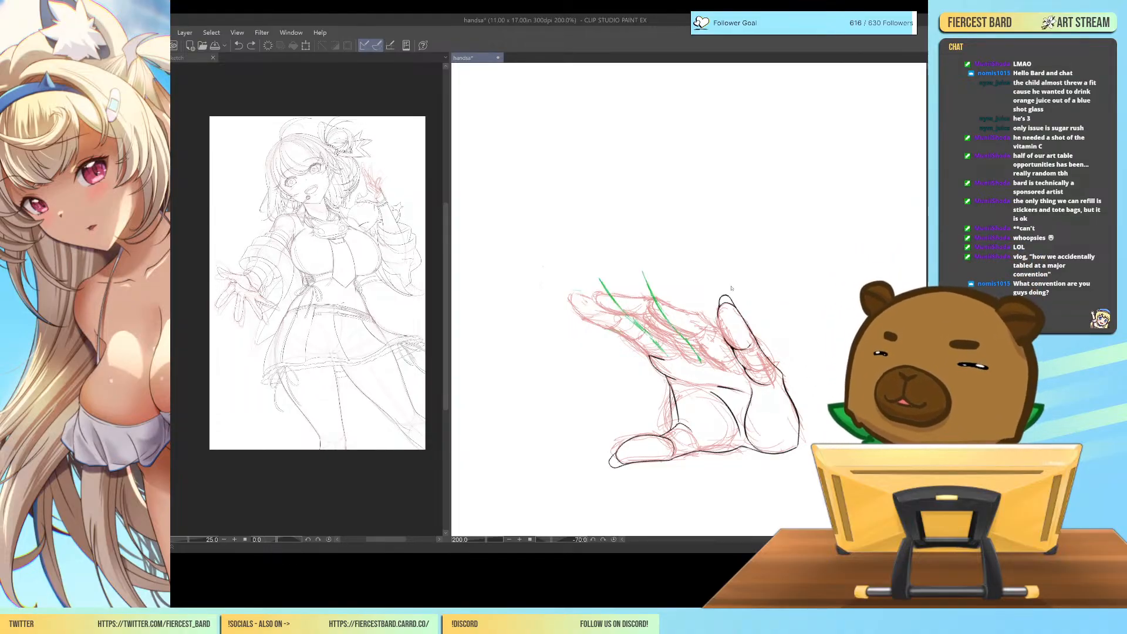
{"action": "key", "text": "ctrl+z"}
{"action": "key", "text": "ctrl+z"}
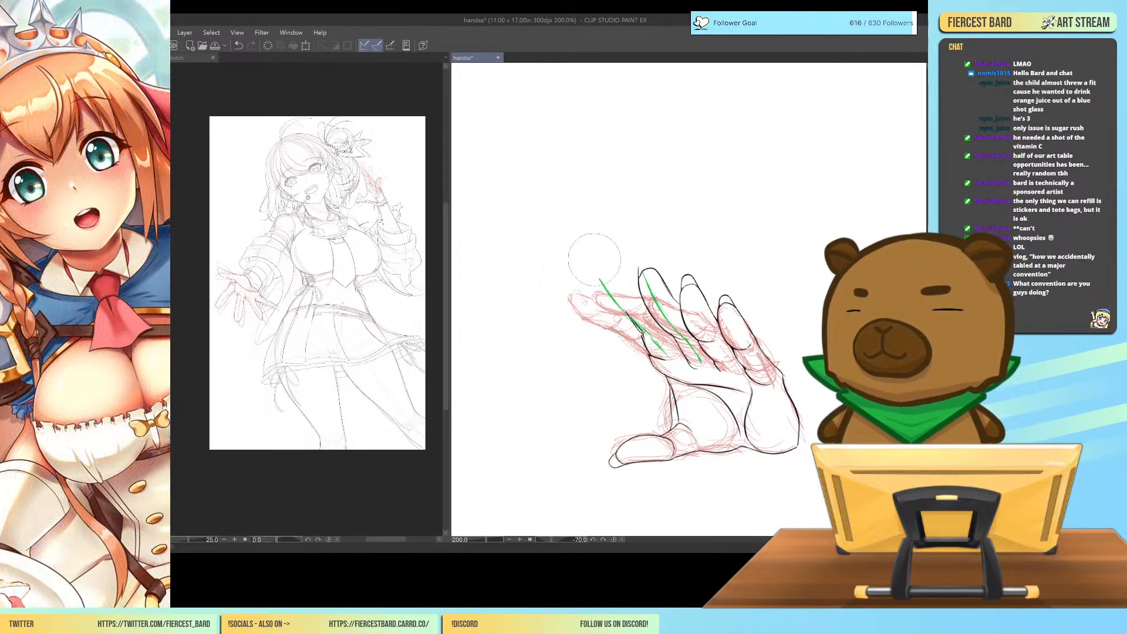
Erase the remaining black finger lines and both green guides, keeping the inked thumb and palm.
{"action": "mouse_move", "coordinate": [614, 280]}
{"action": "left_mouse_down"}
{"action": "mouse_move", "coordinate": [650, 332]}
{"action": "mouse_move", "coordinate": [637, 346]}
{"action": "mouse_move", "coordinate": [640, 320]}
{"action": "mouse_move", "coordinate": [684, 320]}
{"action": "mouse_move", "coordinate": [714, 370]}
{"action": "mouse_move", "coordinate": [684, 364]}
{"action": "mouse_move", "coordinate": [713, 367]}
{"action": "mouse_move", "coordinate": [684, 303]}
{"action": "mouse_move", "coordinate": [687, 269]}
{"action": "mouse_move", "coordinate": [681, 288]}
{"action": "mouse_move", "coordinate": [734, 291]}
{"action": "mouse_move", "coordinate": [720, 320]}
{"action": "mouse_move", "coordinate": [743, 376]}
{"action": "mouse_move", "coordinate": [726, 376]}
{"action": "mouse_move", "coordinate": [751, 352]}
{"action": "mouse_move", "coordinate": [716, 311]}
{"action": "mouse_move", "coordinate": [756, 350]}
{"action": "mouse_move", "coordinate": [739, 313]}
{"action": "left_mouse_up"}
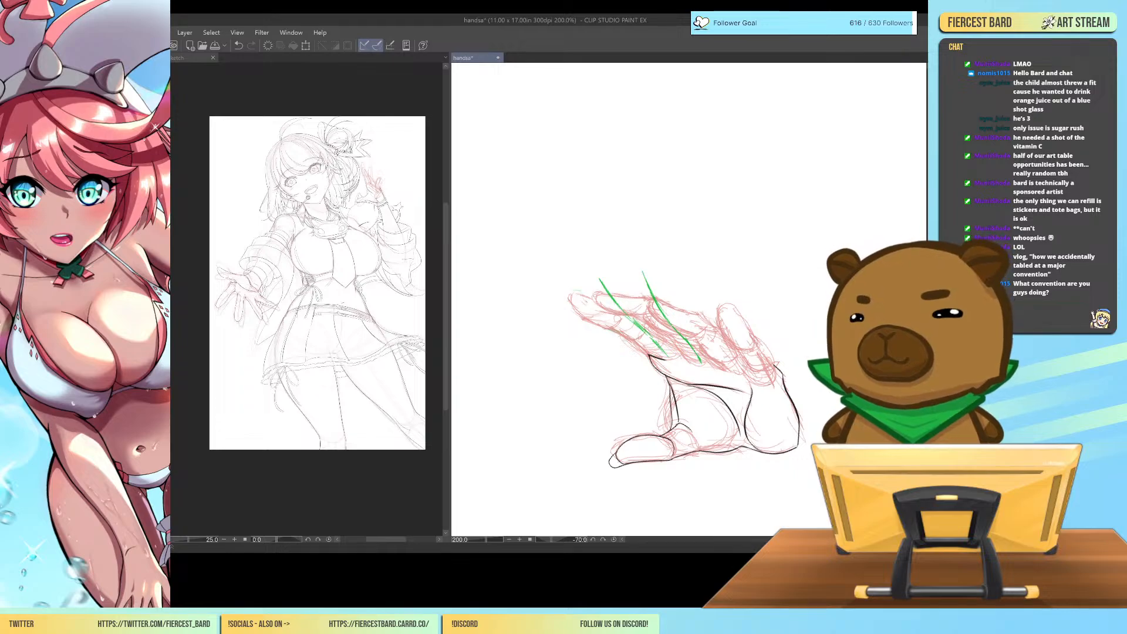
{"action": "mouse_move", "coordinate": [593, 280]}
{"action": "left_mouse_down"}
{"action": "mouse_move", "coordinate": [681, 337]}
{"action": "mouse_move", "coordinate": [649, 284]}
{"action": "left_mouse_up"}
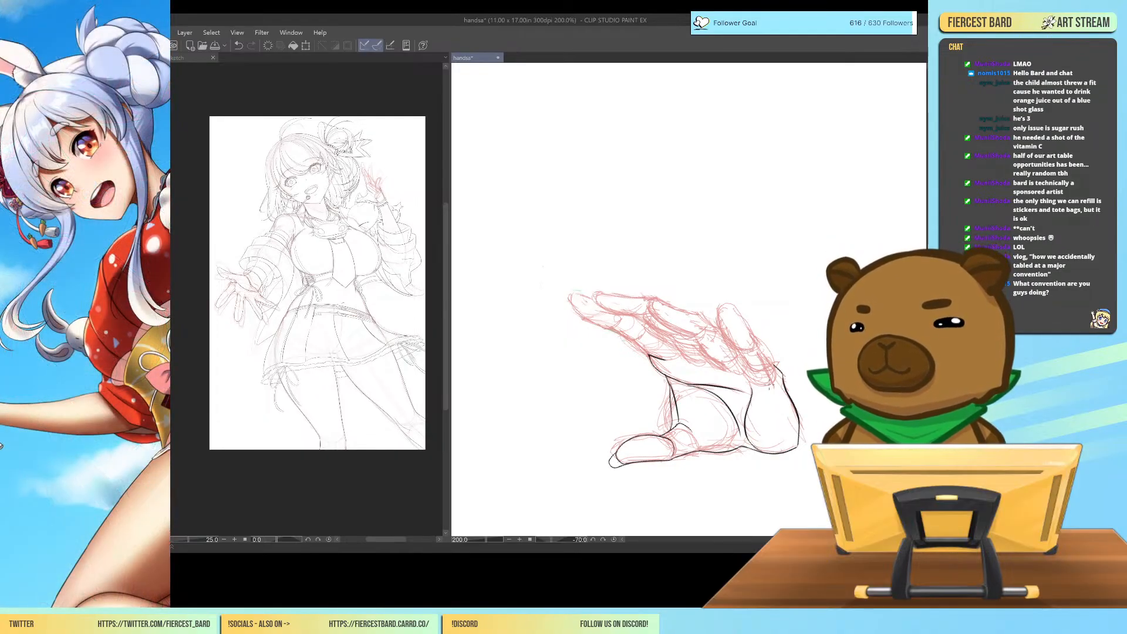
Try green direction guides on the index and little fingers with angled marks between them, and undo all of these strokes.
{"action": "mouse_move", "coordinate": [767, 383]}
{"action": "left_mouse_down"}
{"action": "mouse_move", "coordinate": [743, 319]}
{"action": "mouse_move", "coordinate": [755, 351]}
{"action": "mouse_move", "coordinate": [748, 283]}
{"action": "left_mouse_up"}
{"action": "left_click_drag", "start_coordinate": [661, 353], "coordinate": [594, 261]}
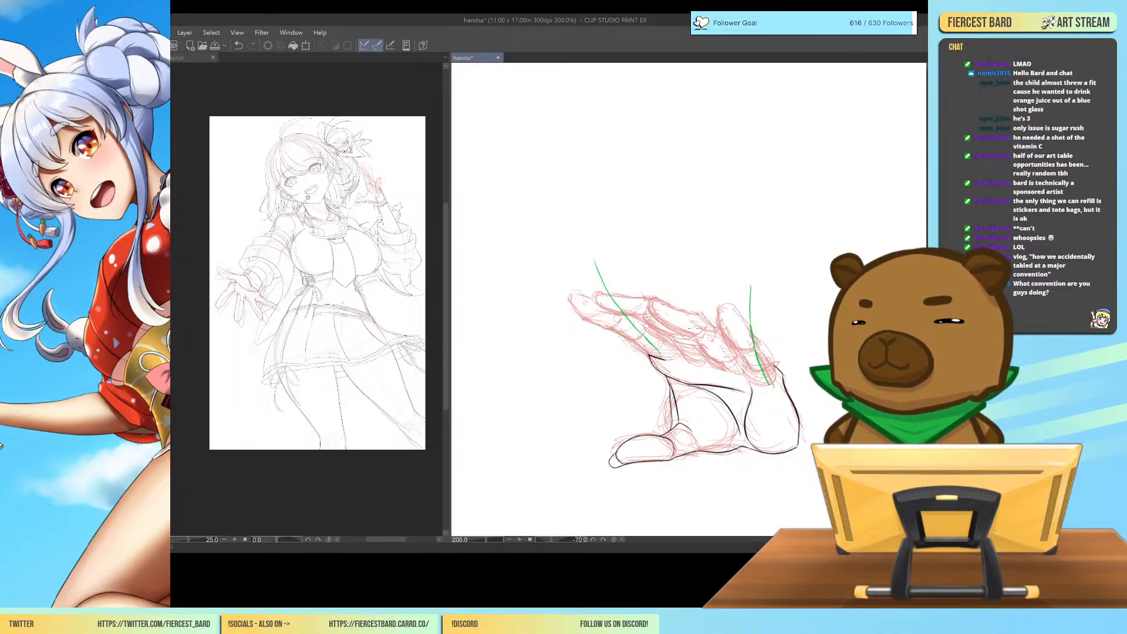
{"action": "mouse_move", "coordinate": [745, 367]}
{"action": "left_mouse_down"}
{"action": "mouse_move", "coordinate": [722, 336]}
{"action": "mouse_move", "coordinate": [709, 363]}
{"action": "mouse_move", "coordinate": [732, 405]}
{"action": "left_mouse_up"}
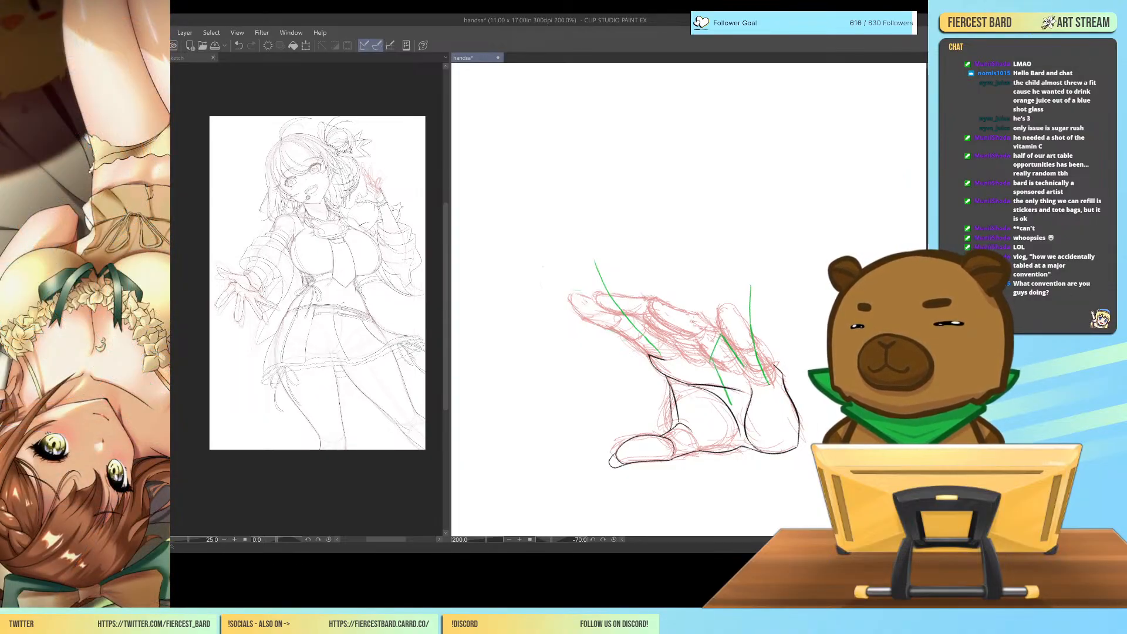
{"action": "mouse_move", "coordinate": [694, 326]}
{"action": "left_mouse_down"}
{"action": "mouse_move", "coordinate": [681, 358]}
{"action": "mouse_move", "coordinate": [694, 389]}
{"action": "left_mouse_up"}
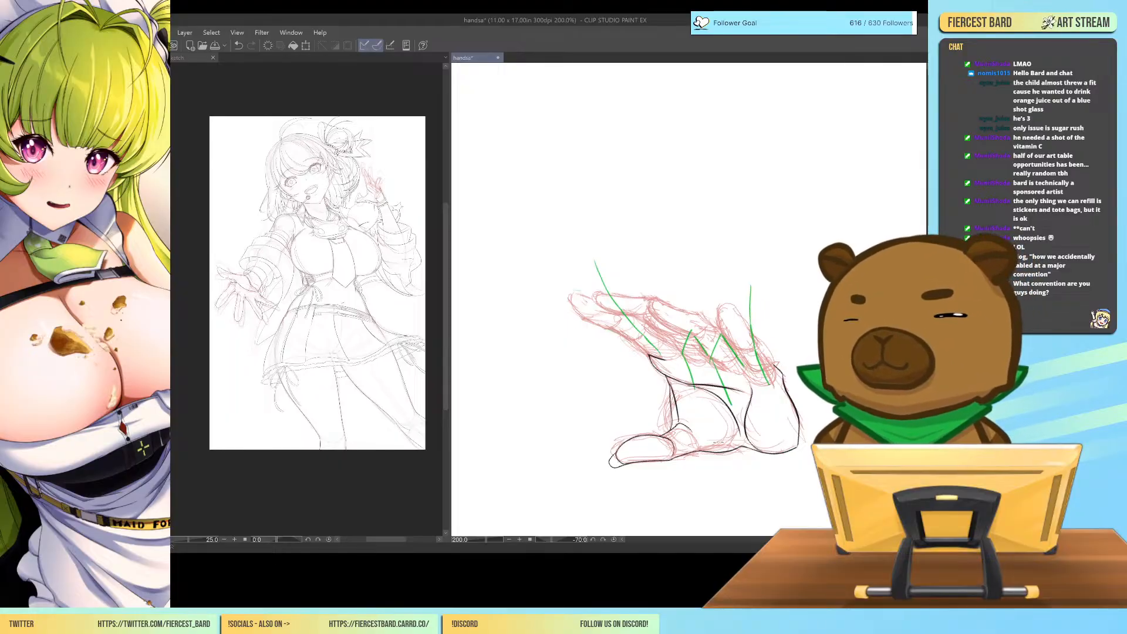
{"action": "key", "text": "ctrl+z"}
{"action": "key", "text": "ctrl+z"}
{"action": "key", "text": "ctrl+z"}
{"action": "key", "text": "ctrl+z"}
{"action": "key", "text": "ctrl+z"}
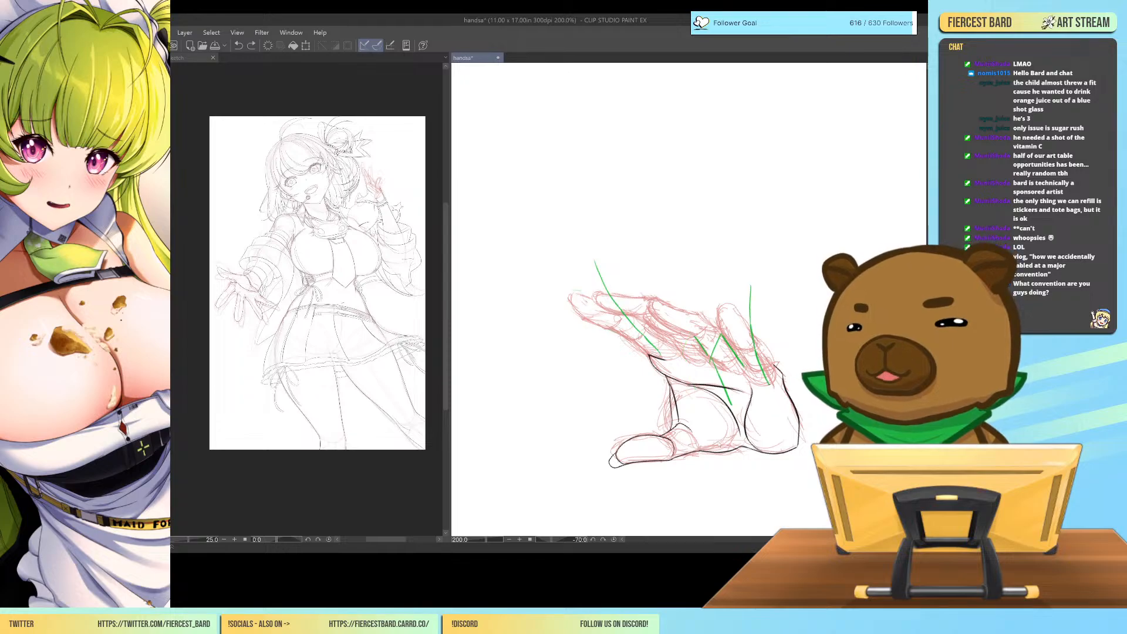
{"action": "key", "text": "ctrl+z"}
{"action": "key", "text": "ctrl+z"}
{"action": "key", "text": "ctrl+z"}
{"action": "key", "text": "ctrl+z"}
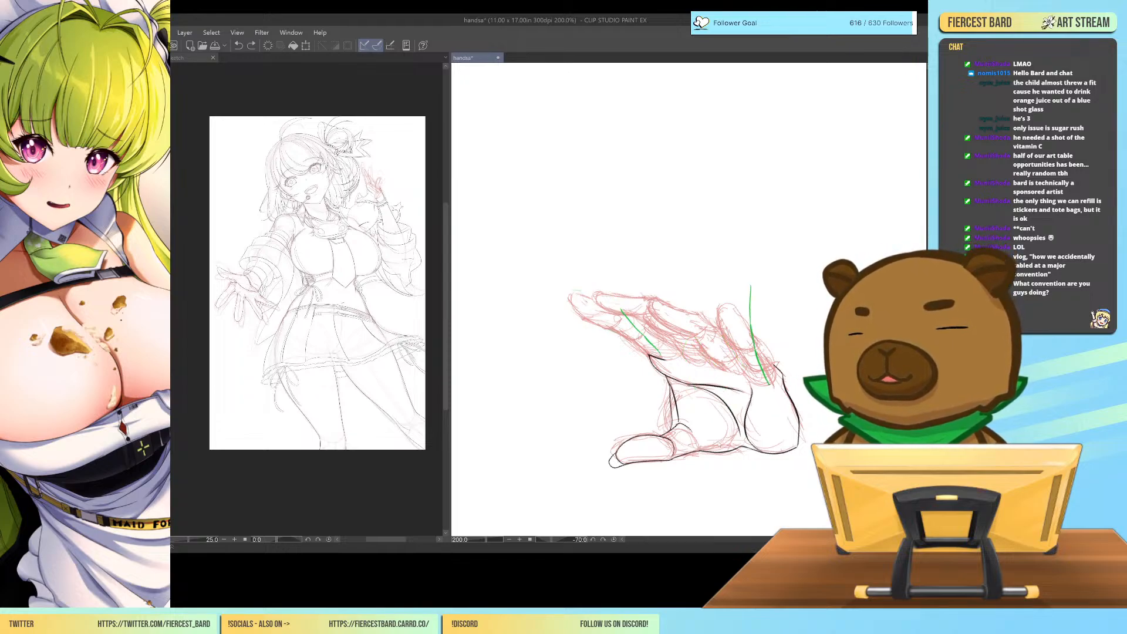
{"action": "key", "text": "ctrl+z"}
{"action": "key", "text": "ctrl+z"}
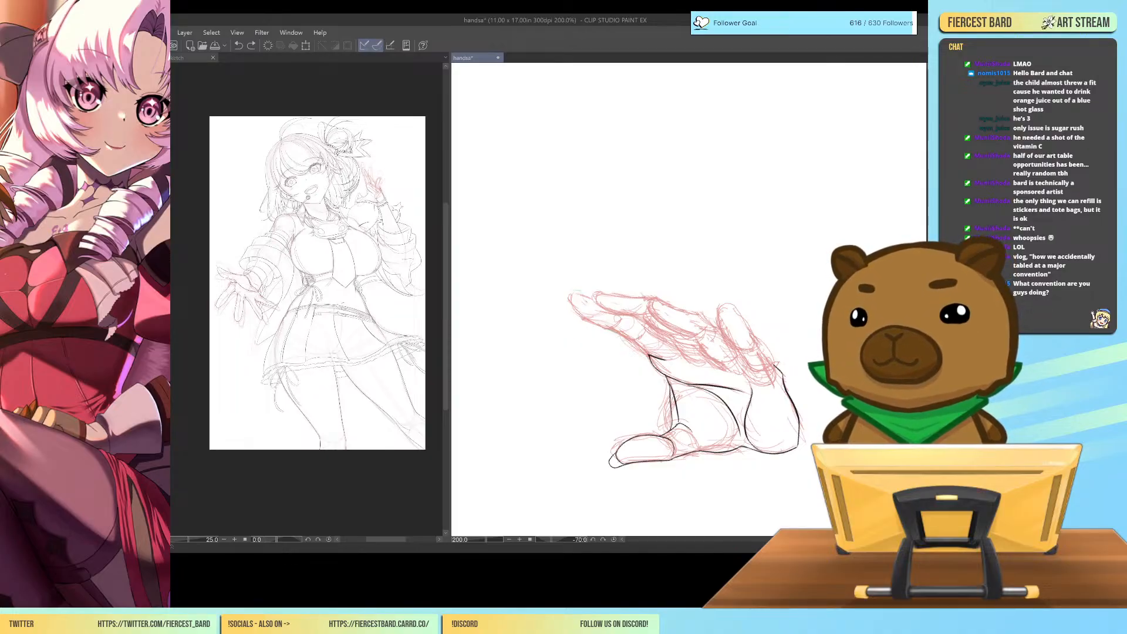
Reset the canvas rotation to 0 and examine the upright hand at 150% zoom.
{"action": "key", "text": "ctrl+minus"}
{"action": "key", "text": "ctrl+minus"}
{"action": "scroll", "coordinate": [688, 300], "scroll_direction": "down", "scroll_amount": 5}
{"action": "scroll", "coordinate": [689, 300], "scroll_direction": "up", "scroll_amount": 1}
{"action": "key", "text": "ctrl+at"}
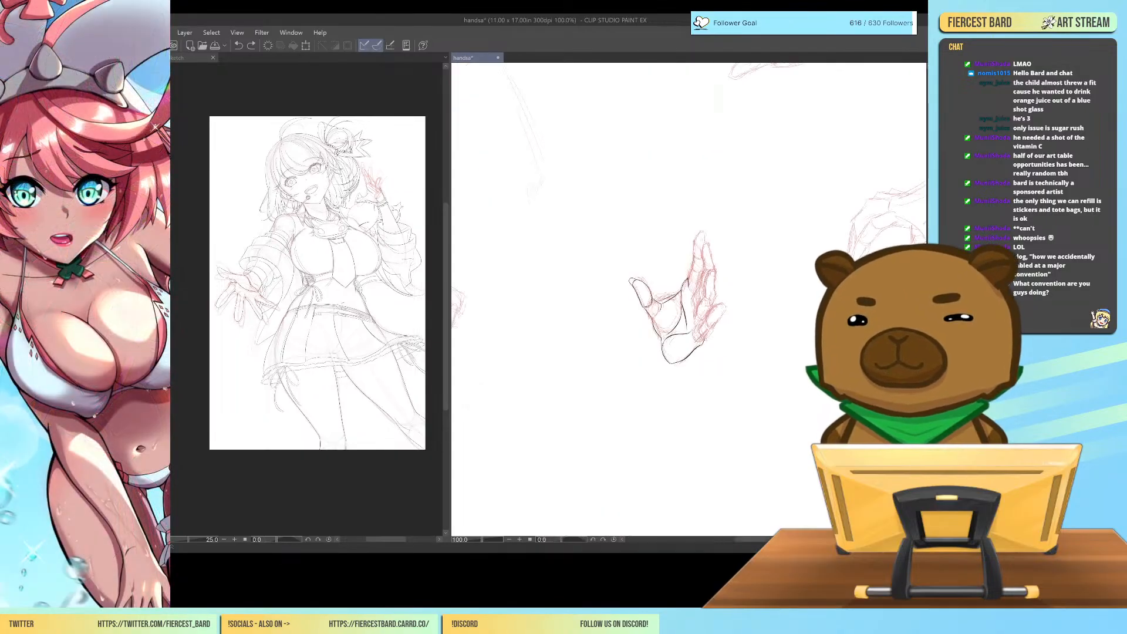
{"action": "scroll", "coordinate": [688, 300], "scroll_direction": "down", "scroll_amount": 8}
{"action": "scroll", "coordinate": [688, 300], "scroll_direction": "up", "scroll_amount": 5}
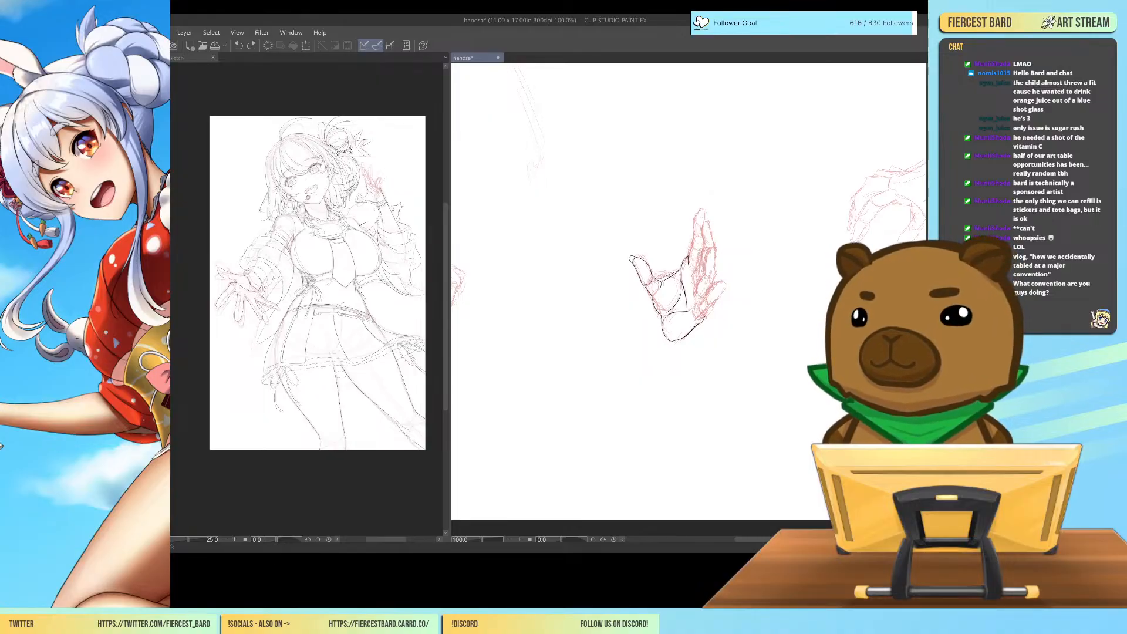
{"action": "key", "text": "ctrl+plus"}
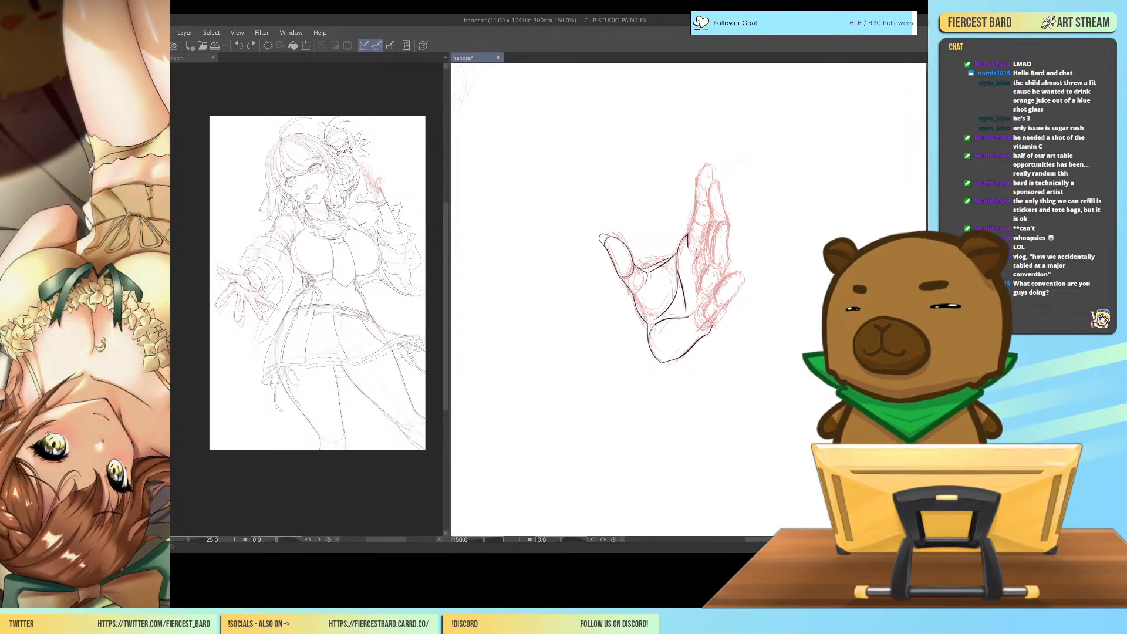
Try green direction lines through the upright fingers with slanted marks across the upper palm, and clear them.
{"action": "left_click_drag", "start_coordinate": [690, 254], "coordinate": [702, 195]}
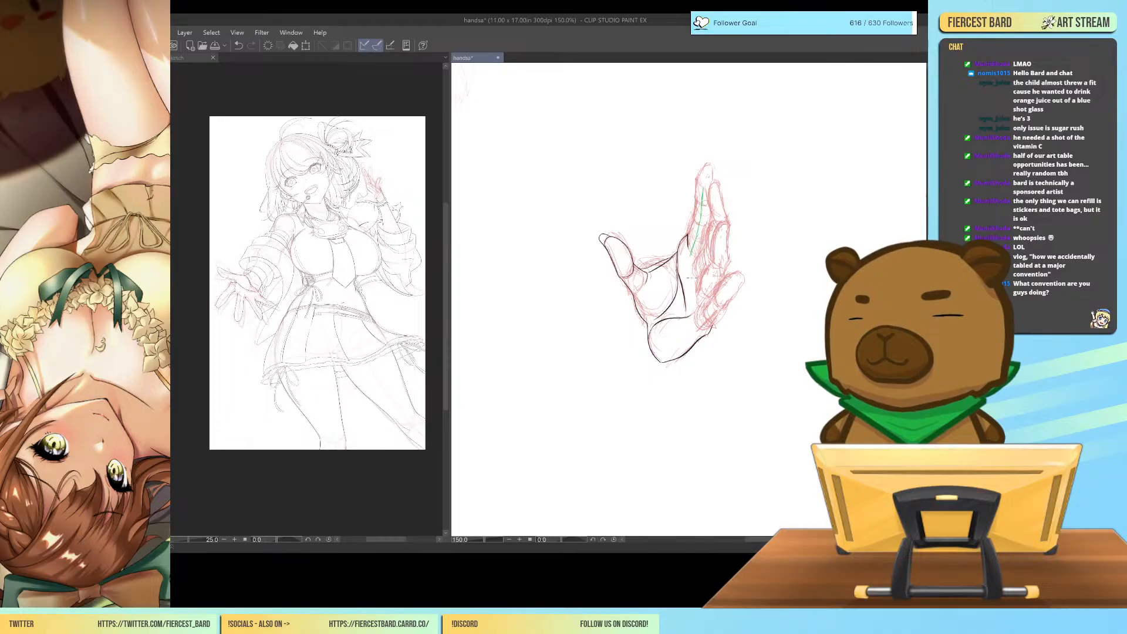
{"action": "left_click_drag", "start_coordinate": [705, 260], "coordinate": [724, 207]}
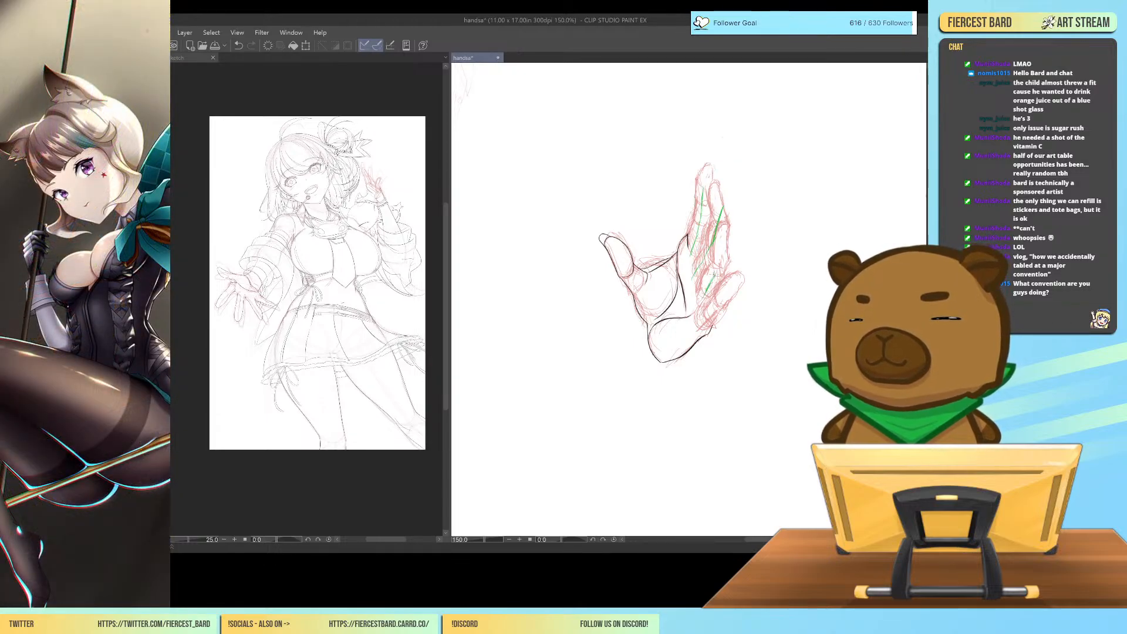
{"action": "left_click_drag", "start_coordinate": [687, 277], "coordinate": [705, 262]}
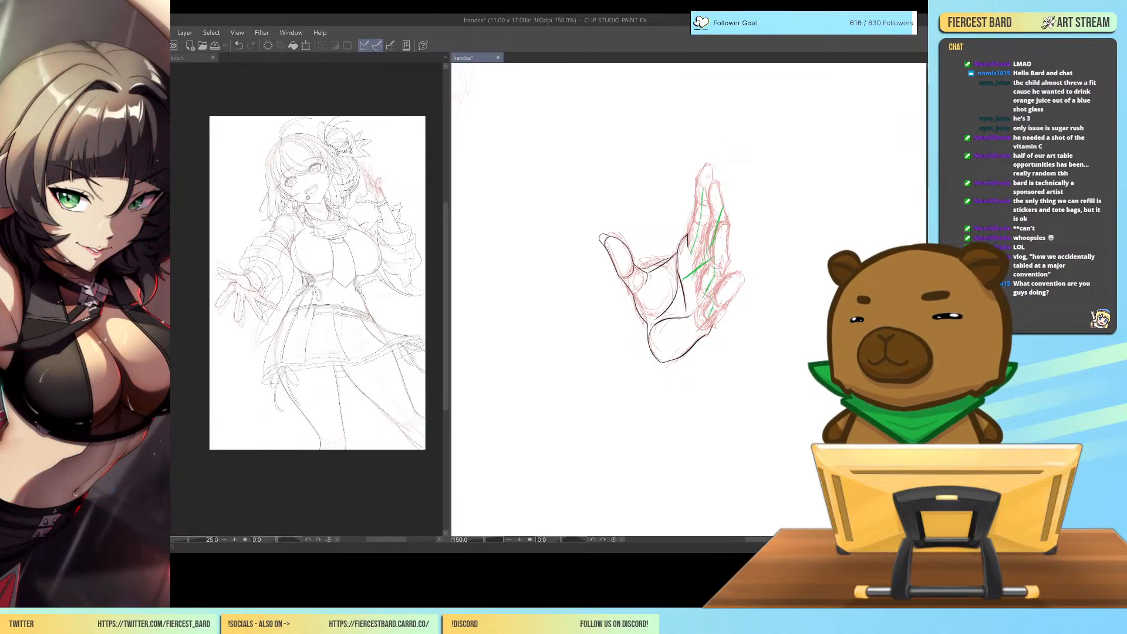
{"action": "mouse_move", "coordinate": [705, 288]}
{"action": "left_mouse_down"}
{"action": "mouse_move", "coordinate": [711, 300]}
{"action": "mouse_move", "coordinate": [680, 324]}
{"action": "mouse_move", "coordinate": [686, 313]}
{"action": "left_mouse_up"}
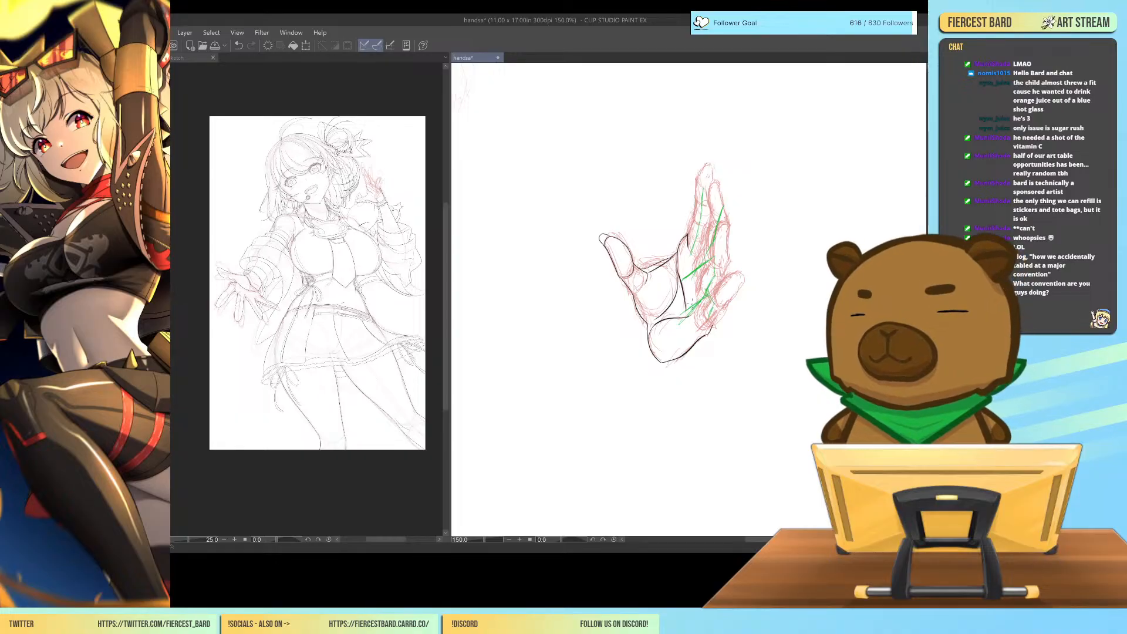
{"action": "mouse_move", "coordinate": [694, 235]}
{"action": "left_mouse_down"}
{"action": "mouse_move", "coordinate": [698, 270]}
{"action": "mouse_move", "coordinate": [731, 190]}
{"action": "mouse_move", "coordinate": [698, 314]}
{"action": "mouse_move", "coordinate": [719, 240]}
{"action": "mouse_move", "coordinate": [710, 173]}
{"action": "left_mouse_up"}
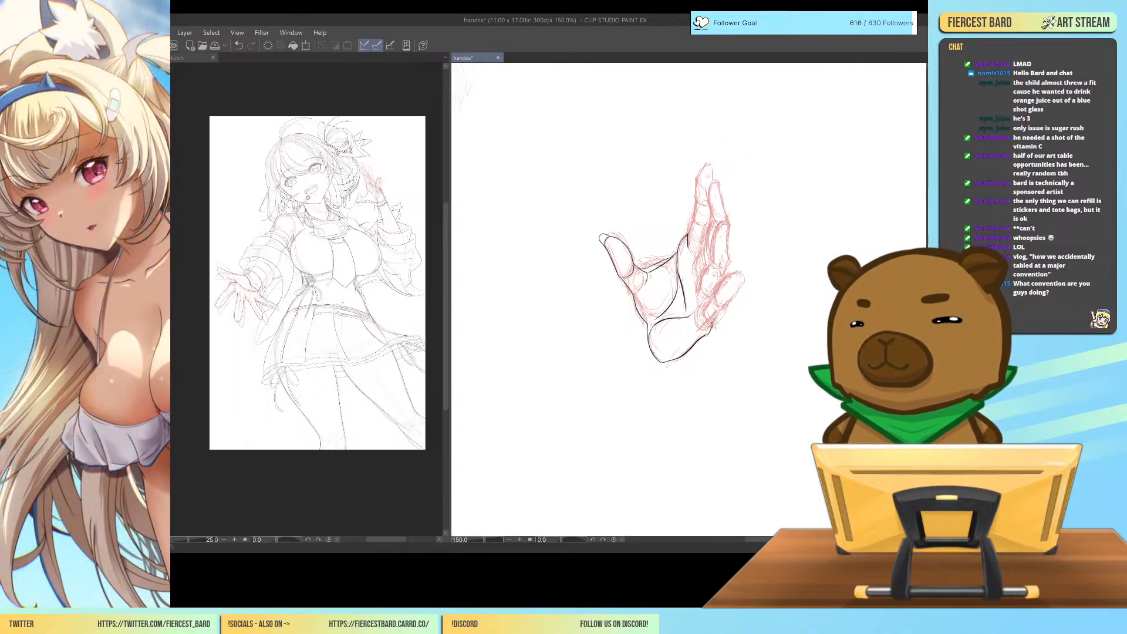
Rough out the little finger and the index finger in green over the red sketch.
{"action": "mouse_move", "coordinate": [714, 325]}
{"action": "left_mouse_down"}
{"action": "mouse_move", "coordinate": [749, 279]}
{"action": "mouse_move", "coordinate": [698, 313]}
{"action": "mouse_move", "coordinate": [748, 272]}
{"action": "left_mouse_up"}
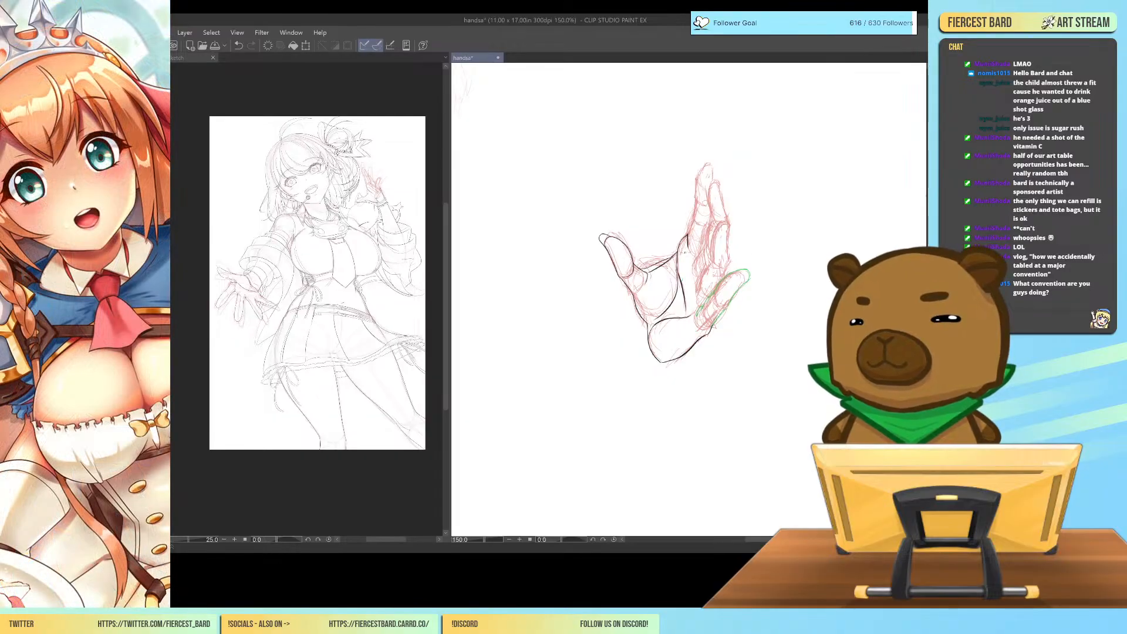
{"action": "left_click_drag", "start_coordinate": [690, 233], "coordinate": [686, 249]}
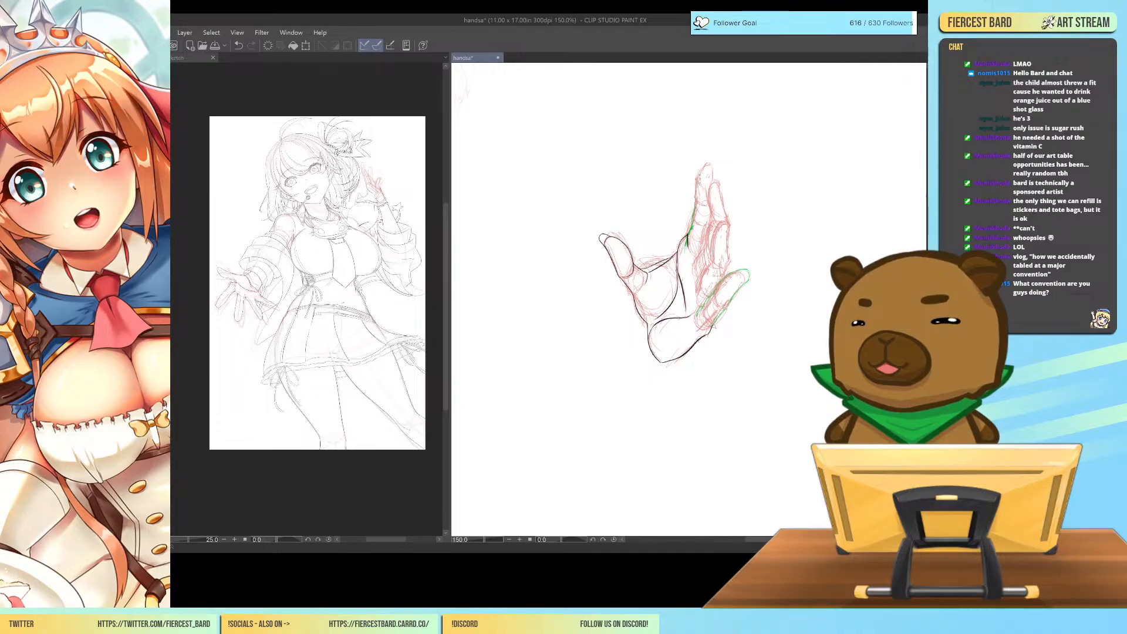
{"action": "mouse_move", "coordinate": [700, 178]}
{"action": "left_mouse_down"}
{"action": "mouse_move", "coordinate": [714, 179]}
{"action": "mouse_move", "coordinate": [714, 218]}
{"action": "left_mouse_up"}
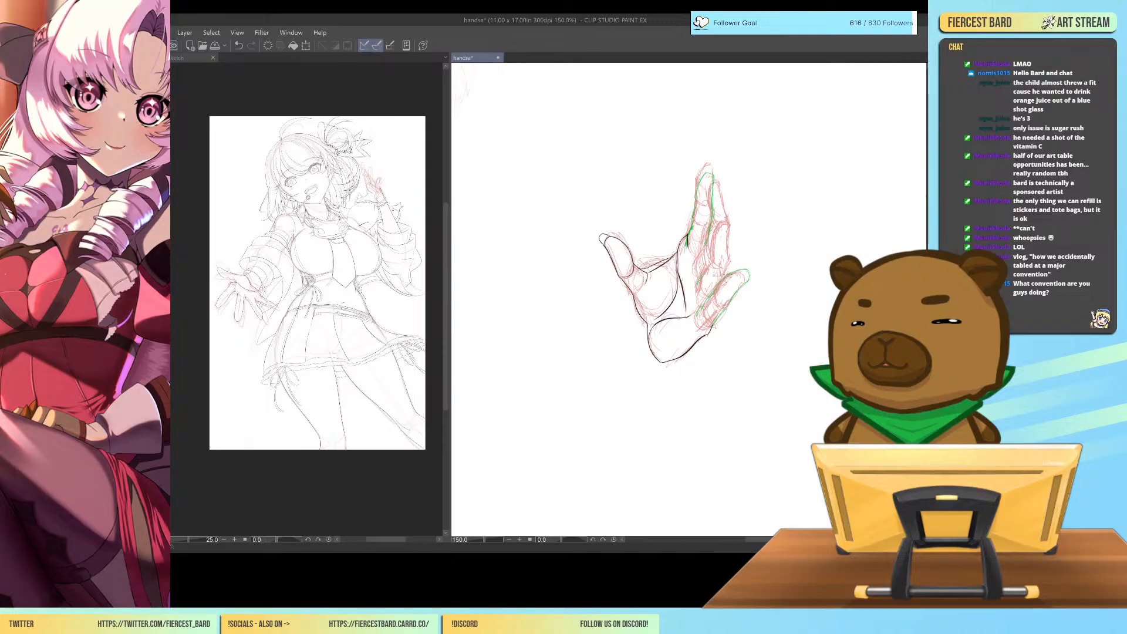
Try a green rough of the finger bases and knuckle area between the index and little fingers, and remove it.
{"action": "mouse_move", "coordinate": [709, 257]}
{"action": "left_mouse_down"}
{"action": "mouse_move", "coordinate": [687, 280]}
{"action": "mouse_move", "coordinate": [719, 278]}
{"action": "mouse_move", "coordinate": [687, 278]}
{"action": "mouse_move", "coordinate": [722, 232]}
{"action": "mouse_move", "coordinate": [686, 252]}
{"action": "mouse_move", "coordinate": [684, 271]}
{"action": "left_mouse_up"}
{"action": "mouse_move", "coordinate": [678, 253]}
{"action": "left_mouse_down"}
{"action": "mouse_move", "coordinate": [683, 275]}
{"action": "mouse_move", "coordinate": [710, 236]}
{"action": "mouse_move", "coordinate": [723, 237]}
{"action": "mouse_move", "coordinate": [728, 274]}
{"action": "left_mouse_up"}
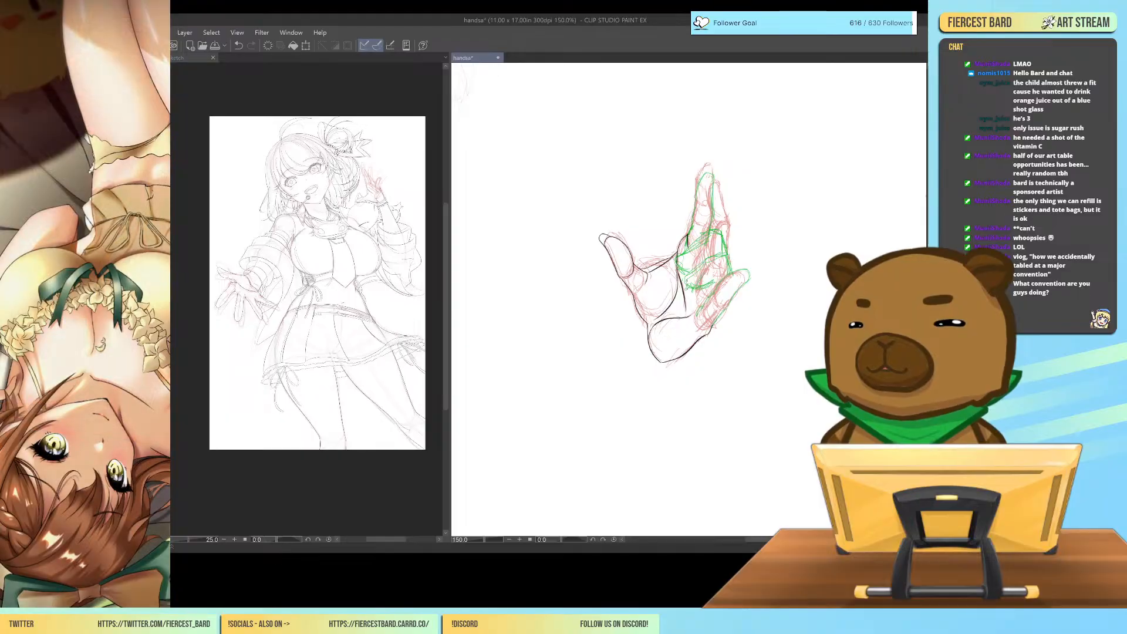
{"action": "mouse_move", "coordinate": [722, 231]}
{"action": "left_mouse_down"}
{"action": "mouse_move", "coordinate": [693, 249]}
{"action": "mouse_move", "coordinate": [699, 273]}
{"action": "mouse_move", "coordinate": [723, 261]}
{"action": "left_mouse_up"}
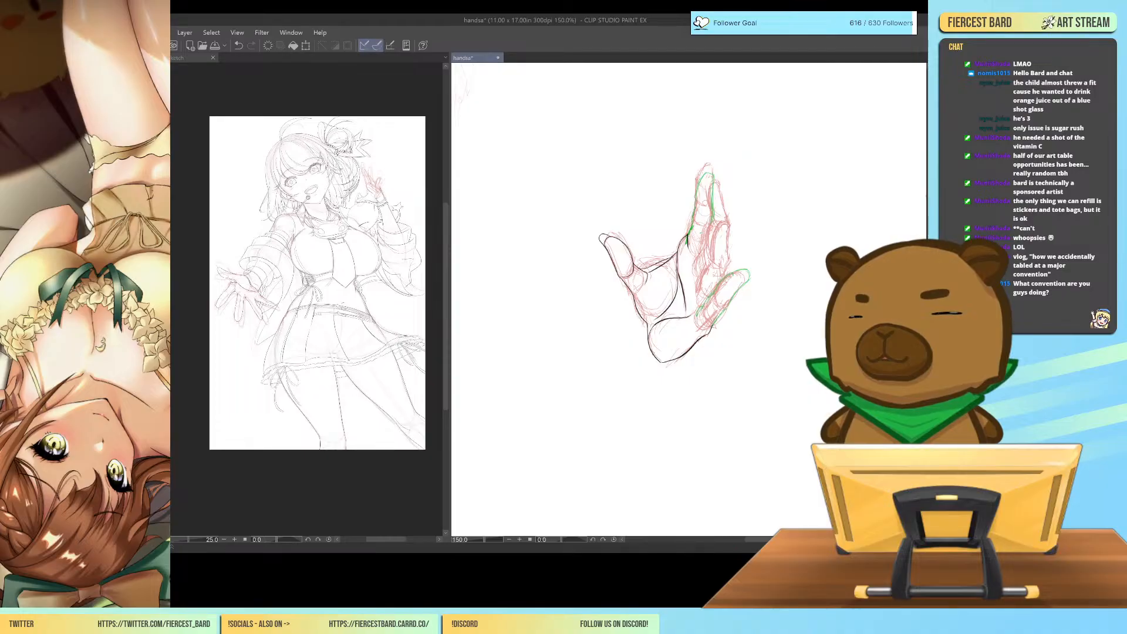
Rough out the middle and ring fingers in green between the index and little fingers of the upright hand.
{"action": "mouse_move", "coordinate": [692, 267]}
{"action": "left_mouse_down"}
{"action": "mouse_move", "coordinate": [722, 231]}
{"action": "mouse_move", "coordinate": [723, 206]}
{"action": "mouse_move", "coordinate": [743, 196]}
{"action": "mouse_move", "coordinate": [736, 238]}
{"action": "left_mouse_up"}
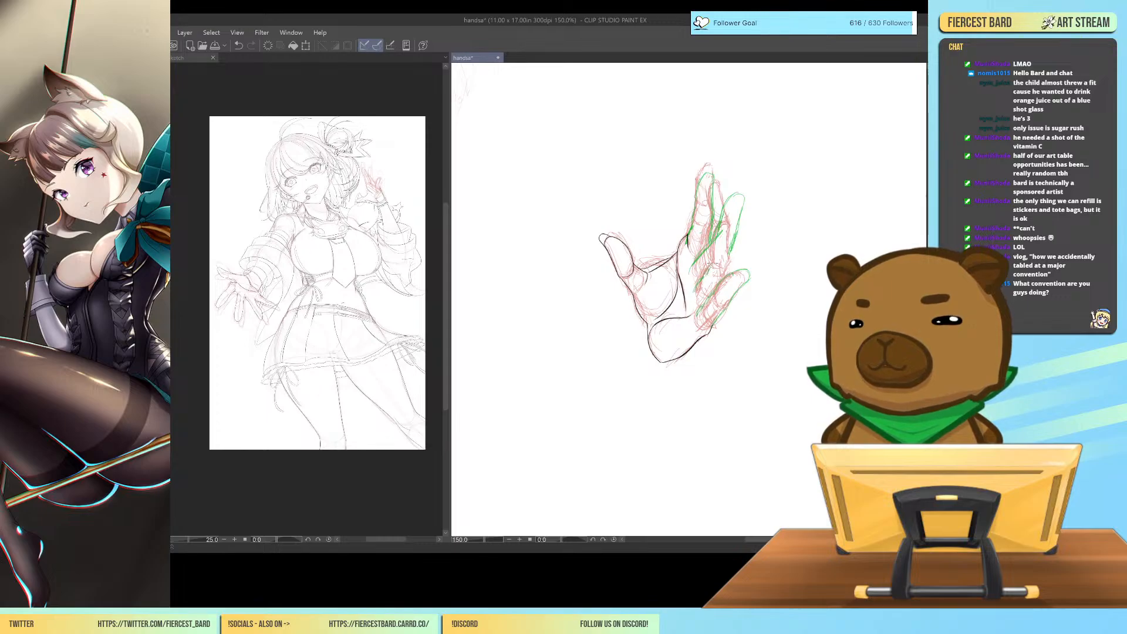
{"action": "mouse_move", "coordinate": [743, 226]}
{"action": "left_mouse_down"}
{"action": "mouse_move", "coordinate": [753, 247]}
{"action": "mouse_move", "coordinate": [728, 273]}
{"action": "left_mouse_up"}
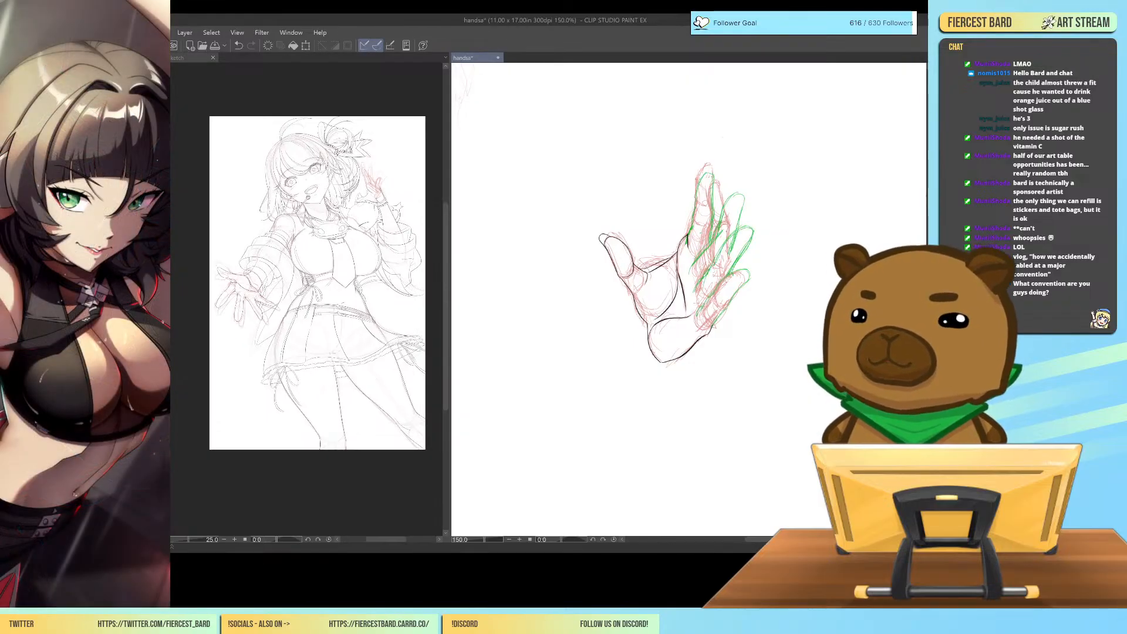
{"action": "key", "text": "ctrl+minus"}
{"action": "key", "text": "ctrl+minus"}
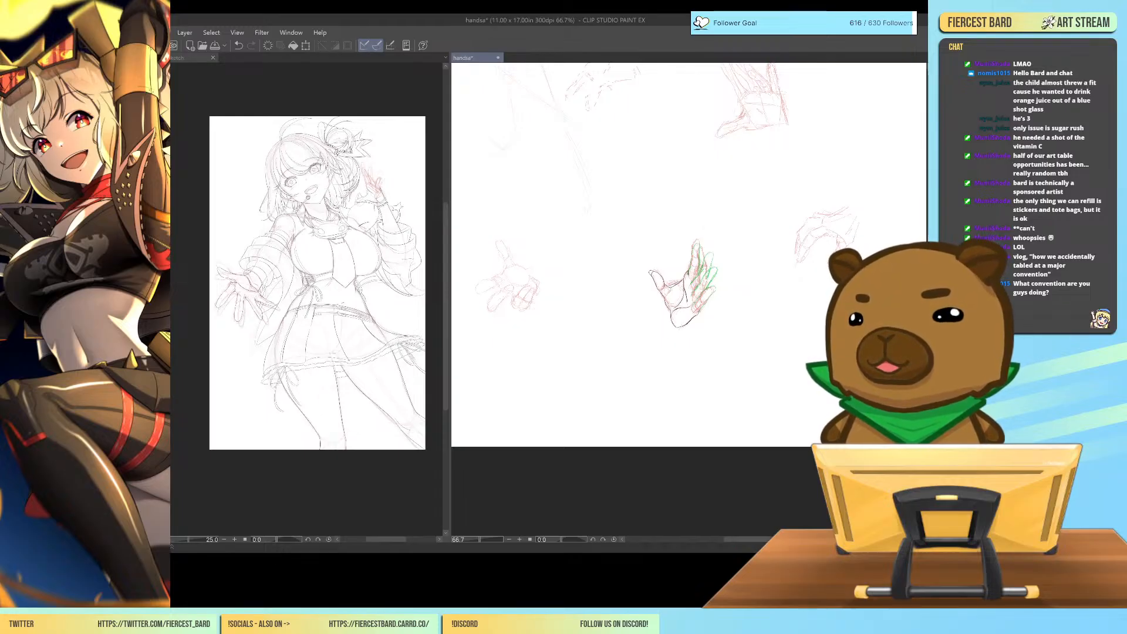
Try black strokes in the blank area below the outstretched red hand, an arc with short slanted and crossing marks, and clear them.
{"action": "key", "text": "ctrl+plus"}
{"action": "key", "text": "ctrl+plus"}
{"action": "key", "text": "ctrl+plus"}
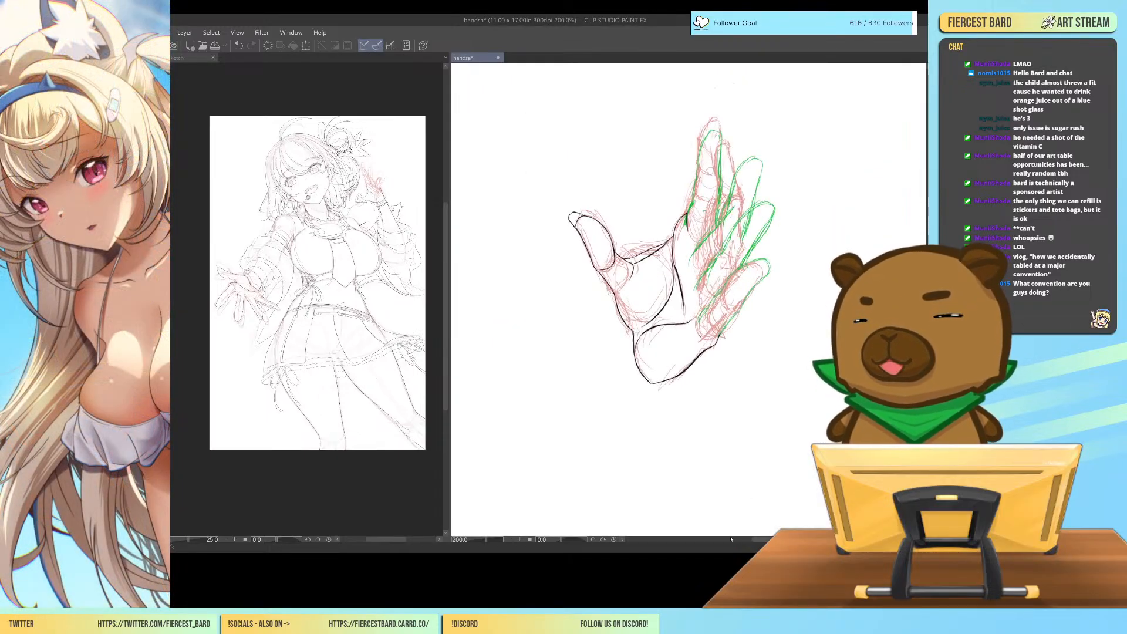
{"action": "left_click_drag", "start_coordinate": [763, 539], "coordinate": [702, 539]}
{"action": "key", "text": "ctrl+plus"}
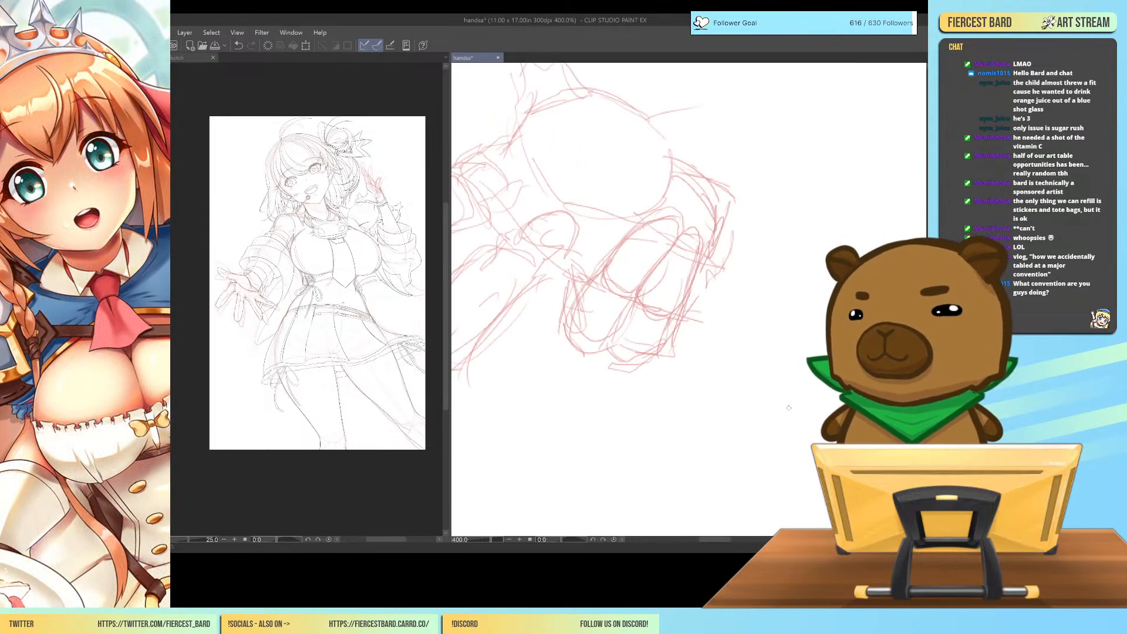
{"action": "mouse_move", "coordinate": [728, 540]}
{"action": "left_mouse_down"}
{"action": "mouse_move", "coordinate": [715, 543]}
{"action": "mouse_move", "coordinate": [731, 547]}
{"action": "left_mouse_up"}
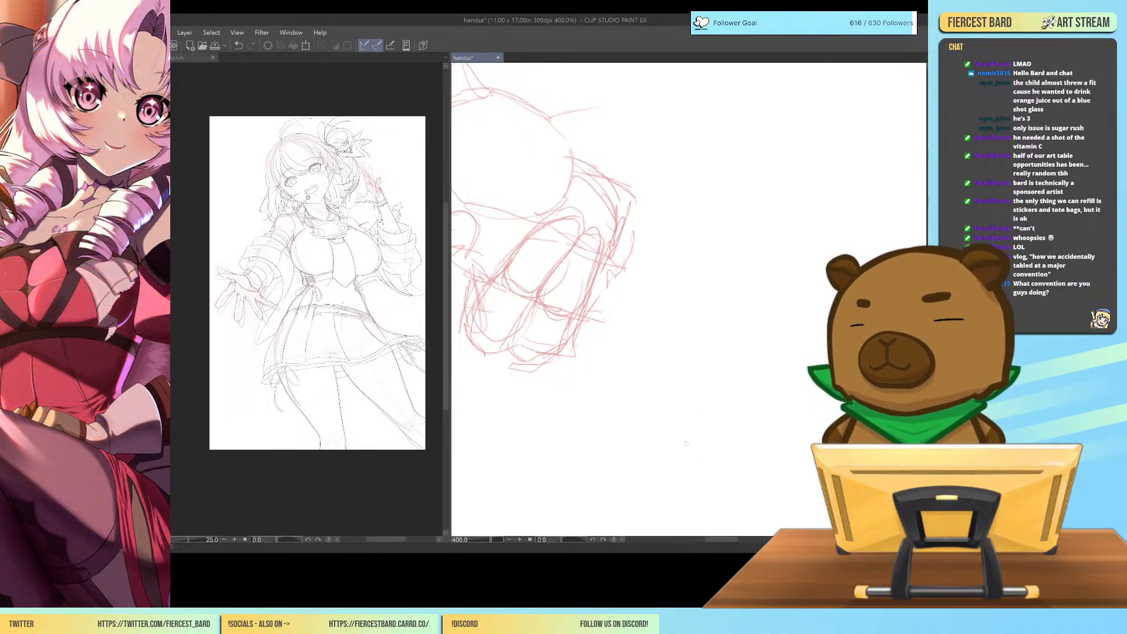
{"action": "mouse_move", "coordinate": [636, 463]}
{"action": "left_mouse_down"}
{"action": "mouse_move", "coordinate": [670, 492]}
{"action": "mouse_move", "coordinate": [731, 497]}
{"action": "left_mouse_up"}
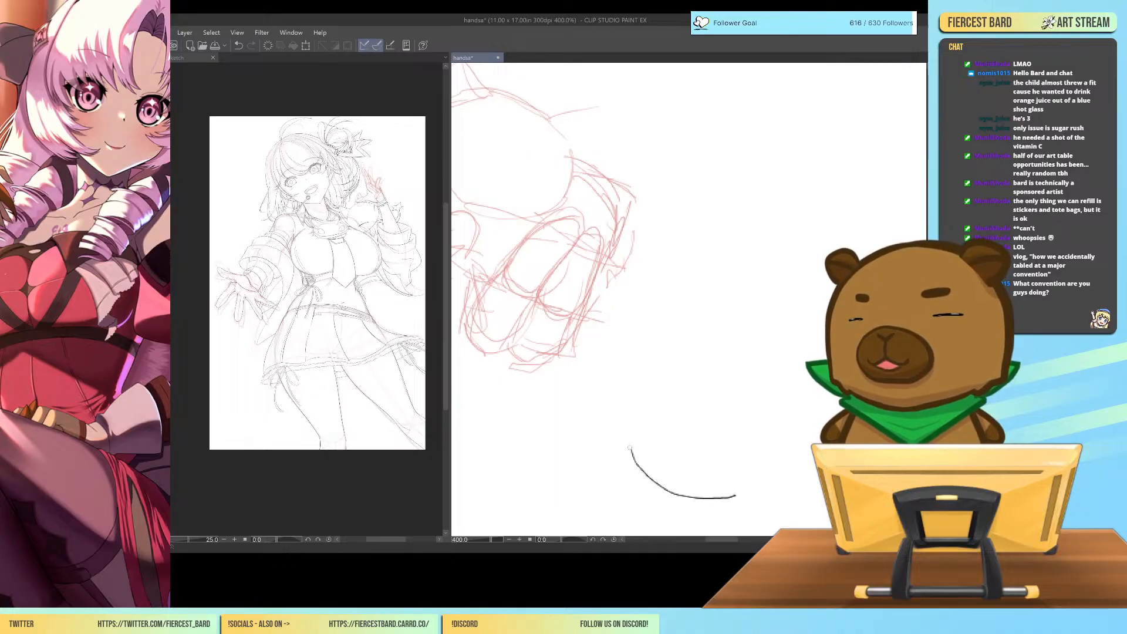
{"action": "mouse_move", "coordinate": [632, 449]}
{"action": "left_mouse_down"}
{"action": "mouse_move", "coordinate": [678, 426]}
{"action": "mouse_move", "coordinate": [684, 437]}
{"action": "mouse_move", "coordinate": [656, 471]}
{"action": "left_mouse_up"}
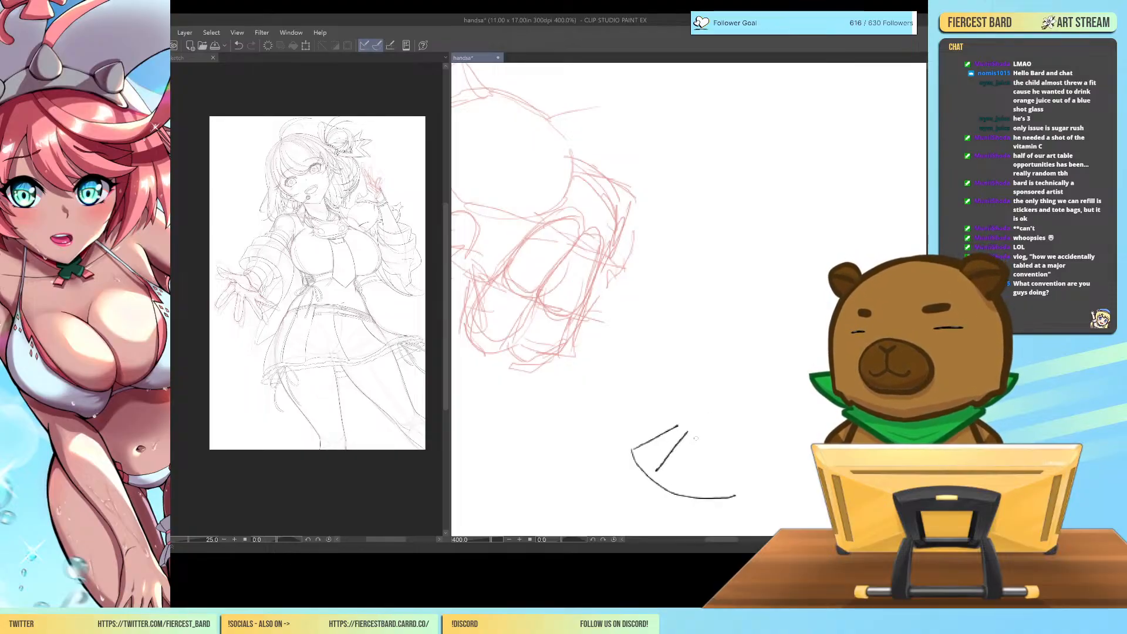
{"action": "mouse_move", "coordinate": [696, 439]}
{"action": "left_mouse_down"}
{"action": "mouse_move", "coordinate": [692, 451]}
{"action": "mouse_move", "coordinate": [697, 437]}
{"action": "left_mouse_up"}
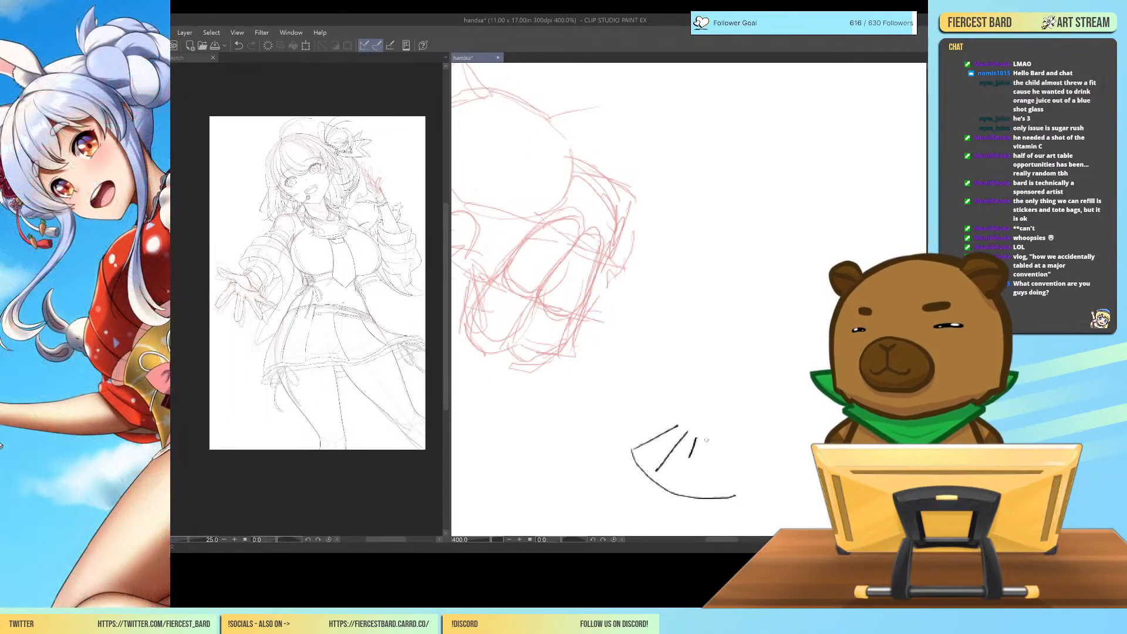
{"action": "mouse_move", "coordinate": [707, 448]}
{"action": "left_mouse_down"}
{"action": "mouse_move", "coordinate": [711, 422]}
{"action": "mouse_move", "coordinate": [694, 452]}
{"action": "mouse_move", "coordinate": [723, 431]}
{"action": "mouse_move", "coordinate": [691, 452]}
{"action": "mouse_move", "coordinate": [699, 428]}
{"action": "left_mouse_up"}
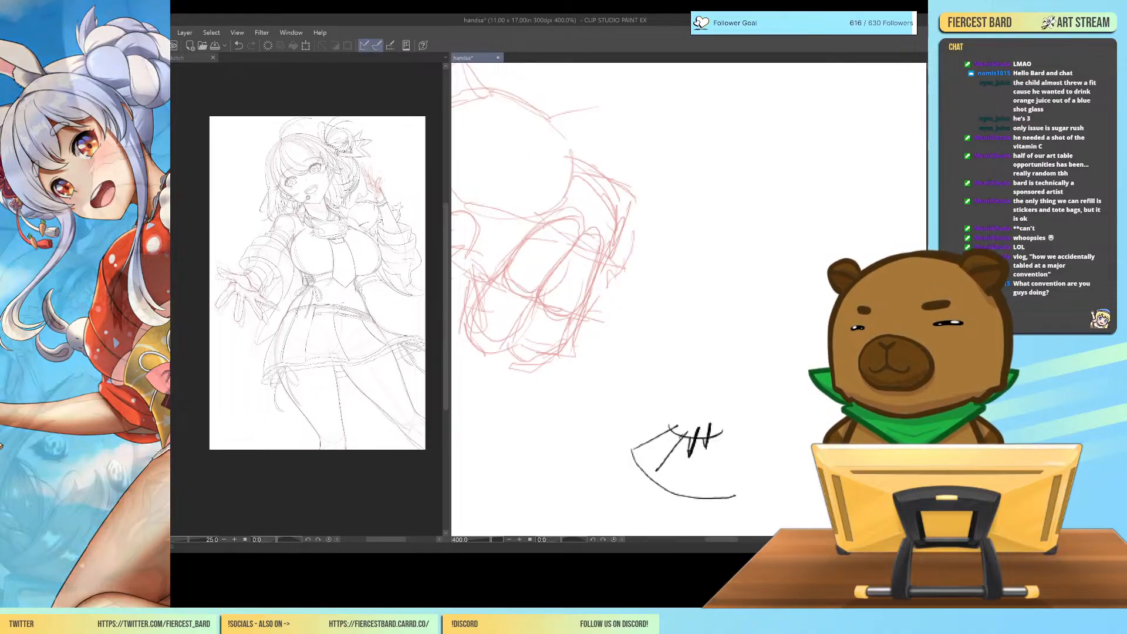
{"action": "mouse_move", "coordinate": [657, 475]}
{"action": "left_mouse_down"}
{"action": "mouse_move", "coordinate": [683, 434]}
{"action": "mouse_move", "coordinate": [626, 444]}
{"action": "mouse_move", "coordinate": [638, 441]}
{"action": "left_mouse_up"}
{"action": "left_click_drag", "start_coordinate": [683, 403], "coordinate": [660, 385]}
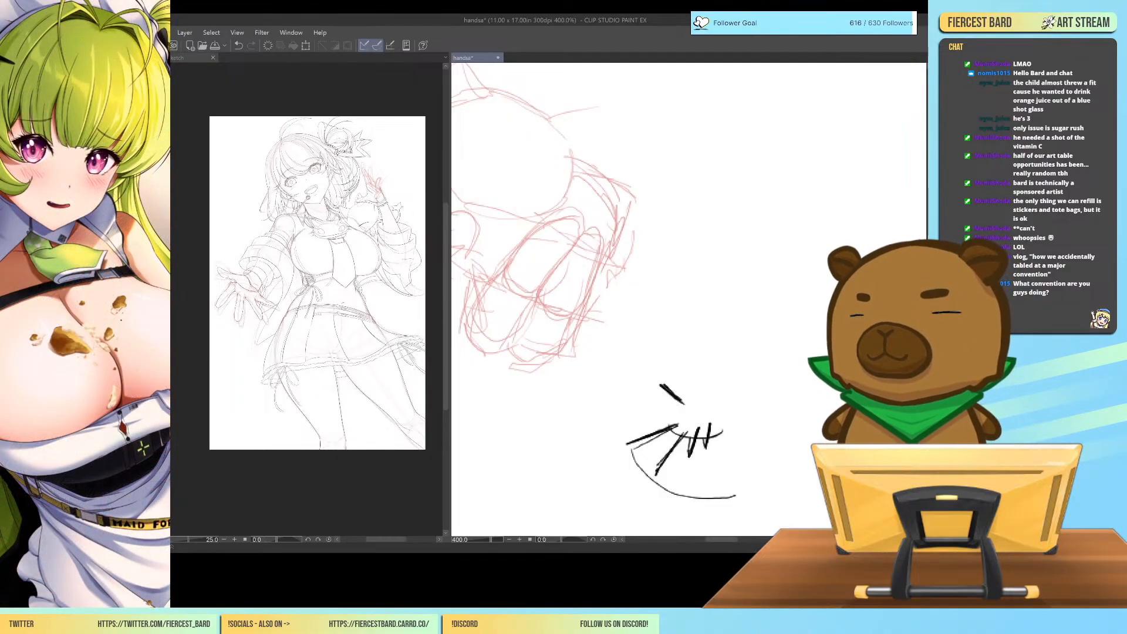
{"action": "mouse_move", "coordinate": [658, 388]}
{"action": "left_mouse_down"}
{"action": "mouse_move", "coordinate": [693, 411]}
{"action": "mouse_move", "coordinate": [679, 486]}
{"action": "mouse_move", "coordinate": [702, 486]}
{"action": "left_mouse_up"}
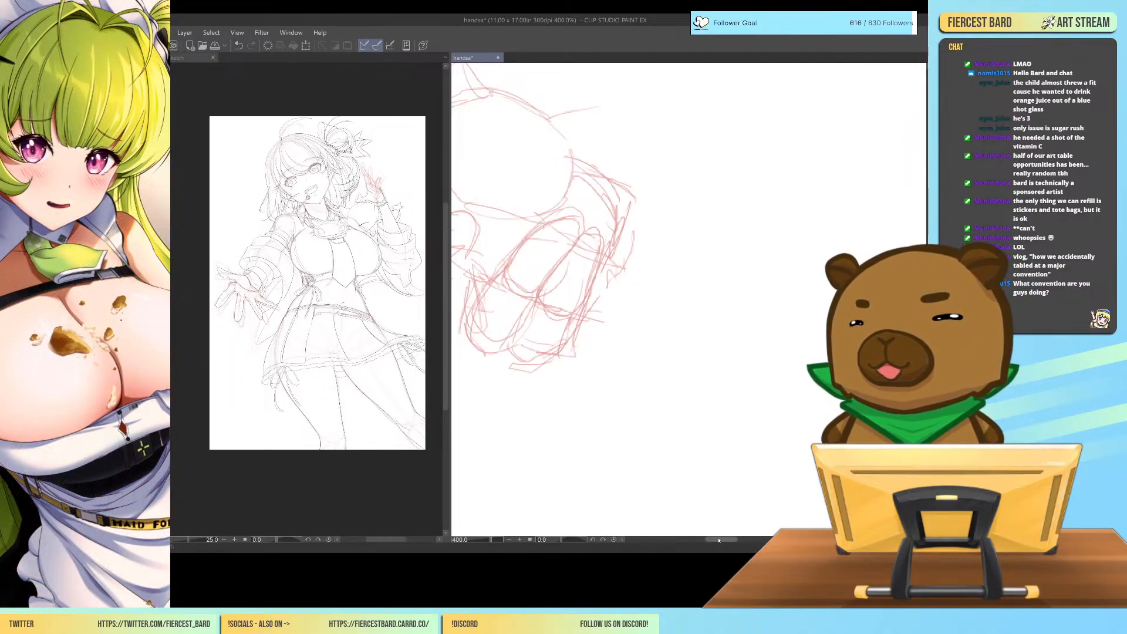
Ink the outer contour of the outstretched hand in black, from the thumb's base around the thumb mound to the curled fingers' side.
{"action": "left_click_drag", "start_coordinate": [718, 539], "coordinate": [700, 540]}
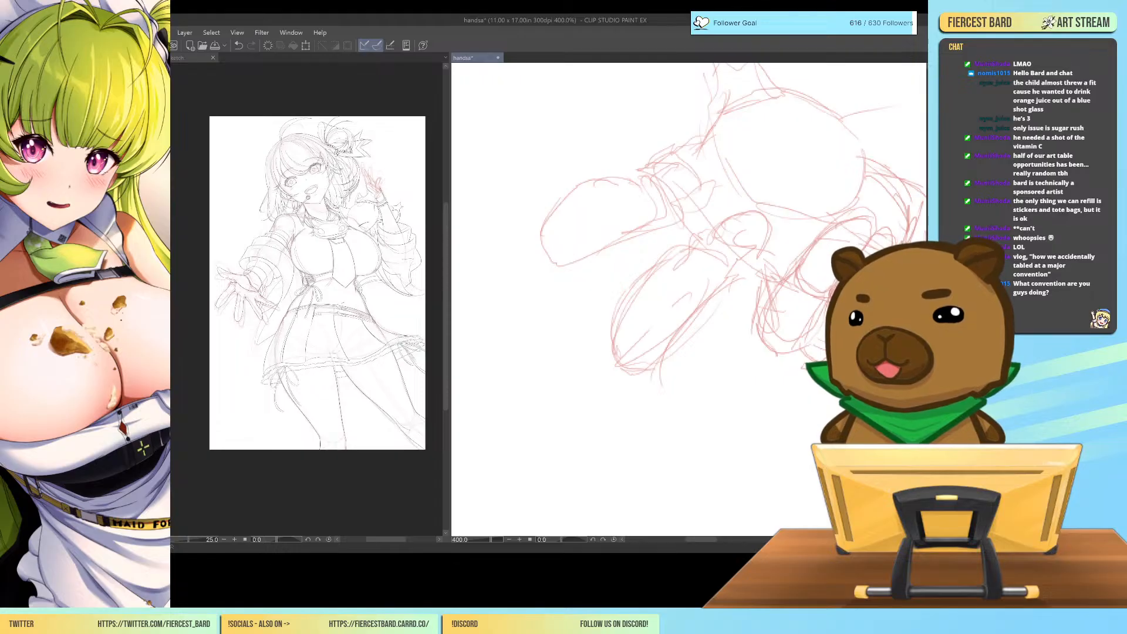
{"action": "scroll", "coordinate": [688, 299], "scroll_direction": "up", "scroll_amount": 4}
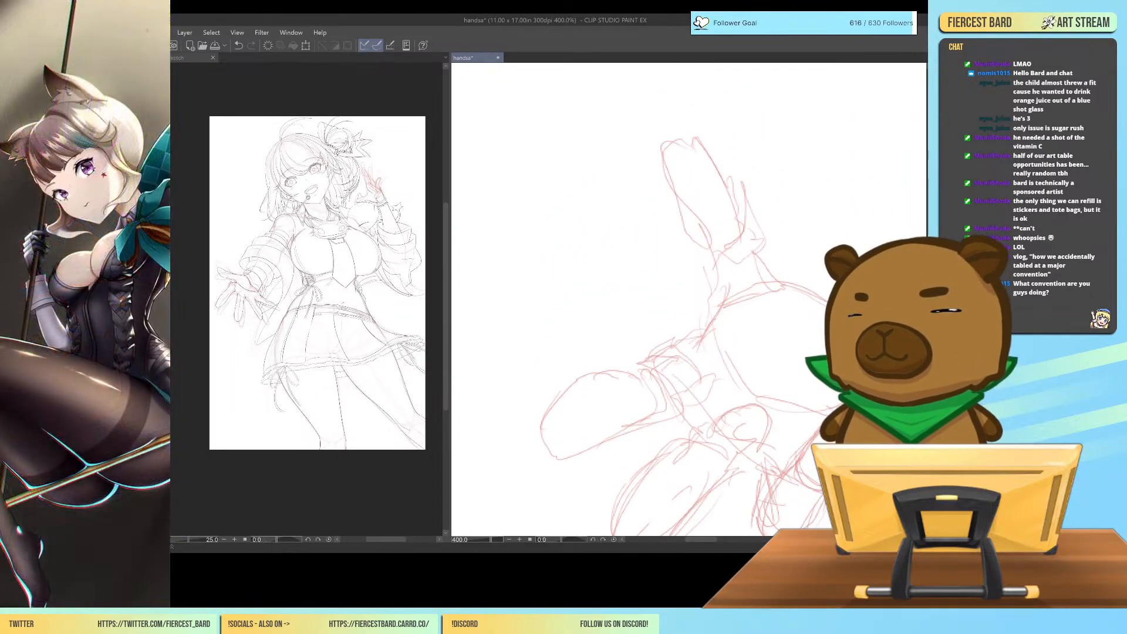
{"action": "mouse_move", "coordinate": [753, 245]}
{"action": "left_mouse_down"}
{"action": "mouse_move", "coordinate": [770, 272]}
{"action": "mouse_move", "coordinate": [832, 304]}
{"action": "left_mouse_up"}
{"action": "key", "text": "ctrl+z"}
{"action": "key", "text": "ctrl+z"}
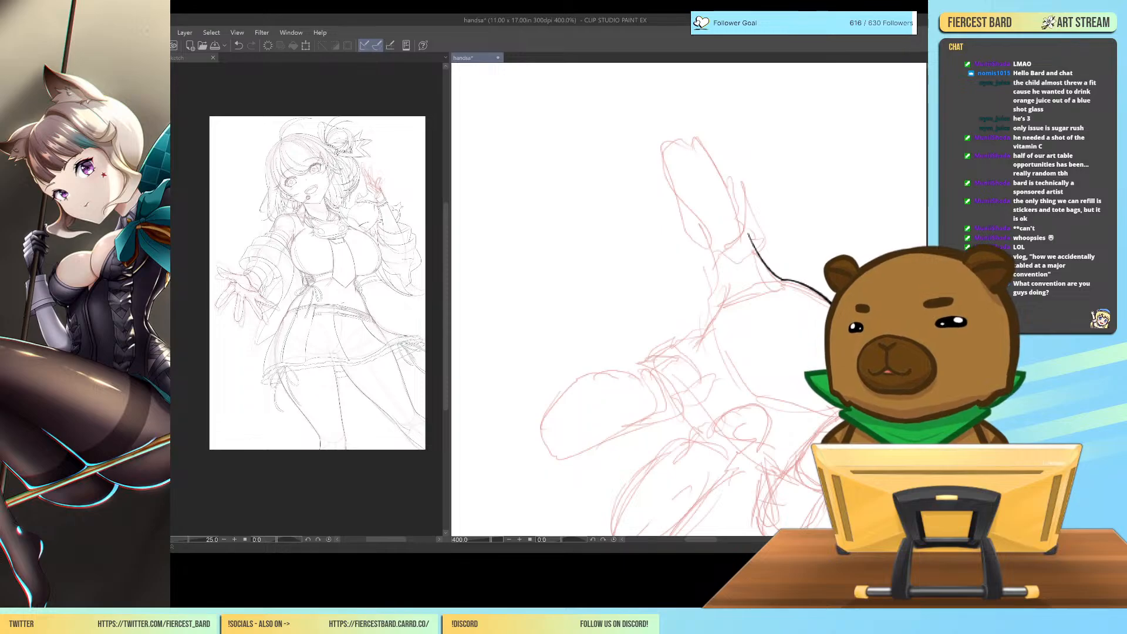
{"action": "left_click_drag", "start_coordinate": [895, 321], "coordinate": [787, 249]}
{"action": "left_click_drag", "start_coordinate": [758, 286], "coordinate": [789, 317]}
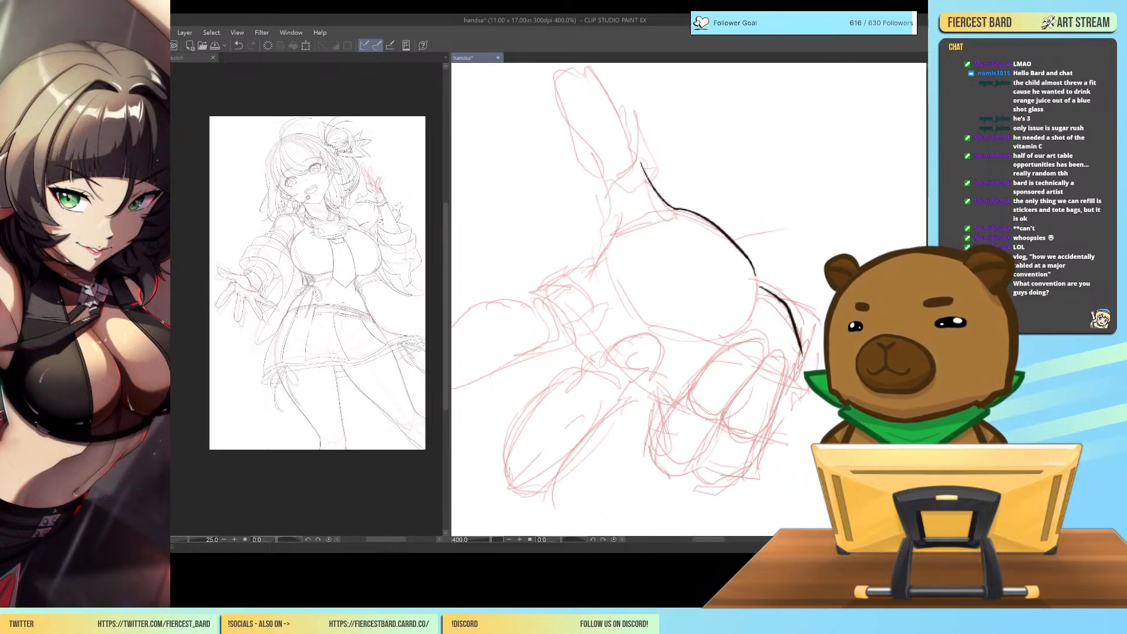
{"action": "key", "text": "ctrl+z"}
{"action": "mouse_move", "coordinate": [757, 283]}
{"action": "left_mouse_down"}
{"action": "mouse_move", "coordinate": [787, 312]}
{"action": "mouse_move", "coordinate": [826, 438]}
{"action": "mouse_move", "coordinate": [866, 462]}
{"action": "left_mouse_up"}
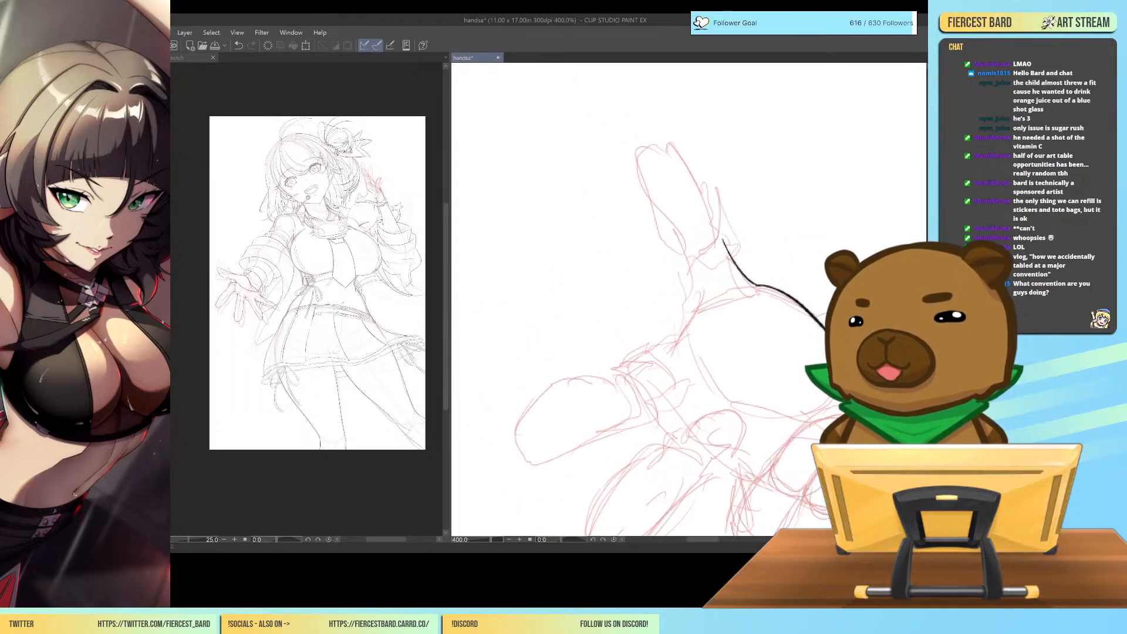
Ink the web between the thumb and index finger and the curved crease along the thumb mound.
{"action": "mouse_move", "coordinate": [685, 263]}
{"action": "left_mouse_down"}
{"action": "mouse_move", "coordinate": [681, 322]}
{"action": "mouse_move", "coordinate": [633, 370]}
{"action": "mouse_move", "coordinate": [646, 356]}
{"action": "mouse_move", "coordinate": [655, 290]}
{"action": "left_mouse_up"}
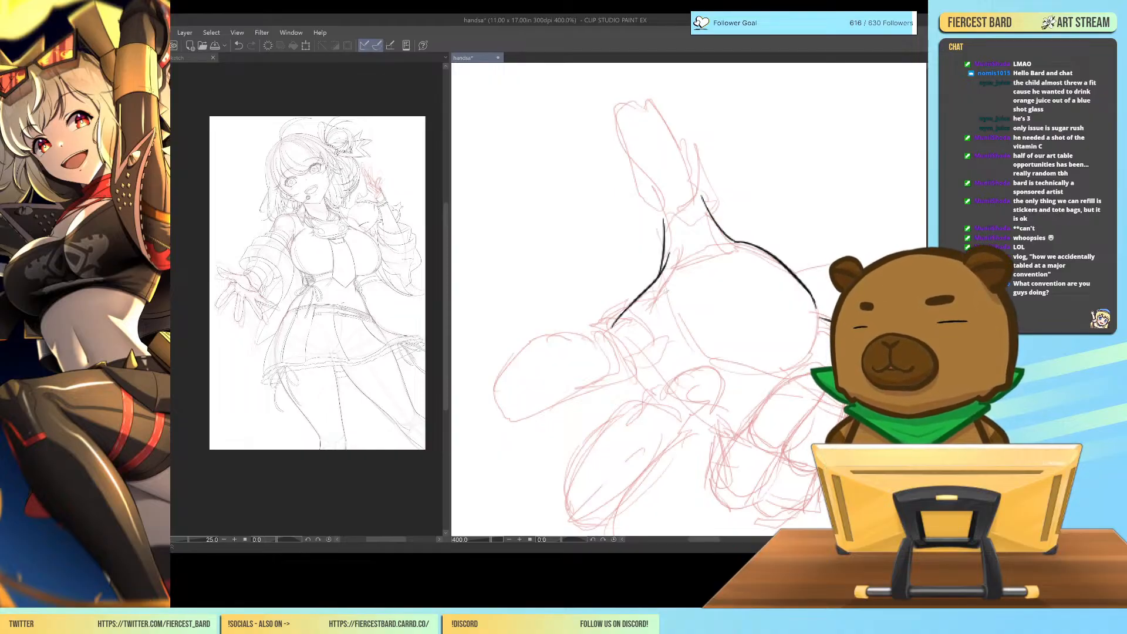
{"action": "mouse_move", "coordinate": [657, 292]}
{"action": "left_mouse_down"}
{"action": "mouse_move", "coordinate": [685, 320]}
{"action": "mouse_move", "coordinate": [781, 355]}
{"action": "left_mouse_up"}
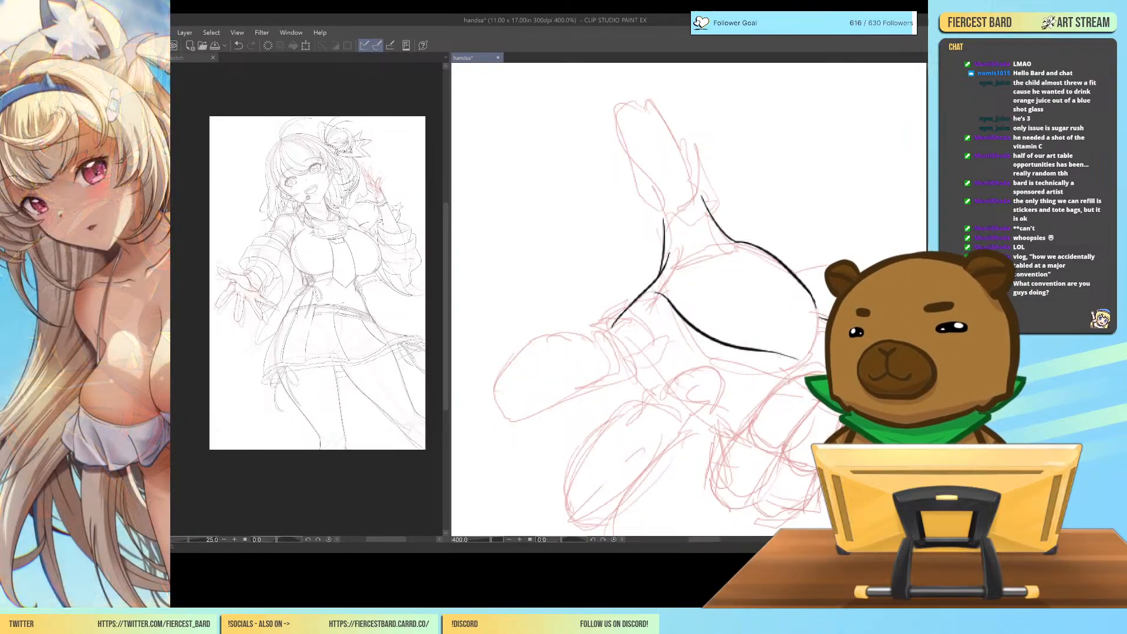
{"action": "mouse_move", "coordinate": [825, 403]}
{"action": "left_mouse_down"}
{"action": "mouse_move", "coordinate": [863, 423]}
{"action": "mouse_move", "coordinate": [899, 388]}
{"action": "left_mouse_up"}
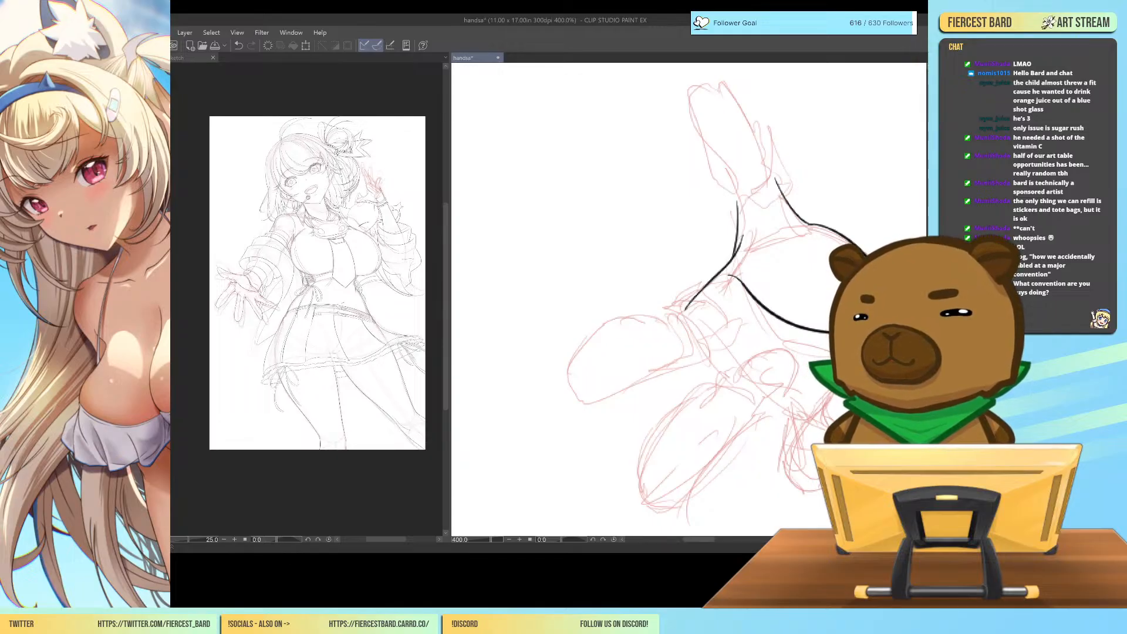
Rotate the canvas to -55 and ink the middle finger's index-side edge from its base to the tip.
{"action": "left_click_drag", "start_coordinate": [869, 353], "coordinate": [507, 257]}
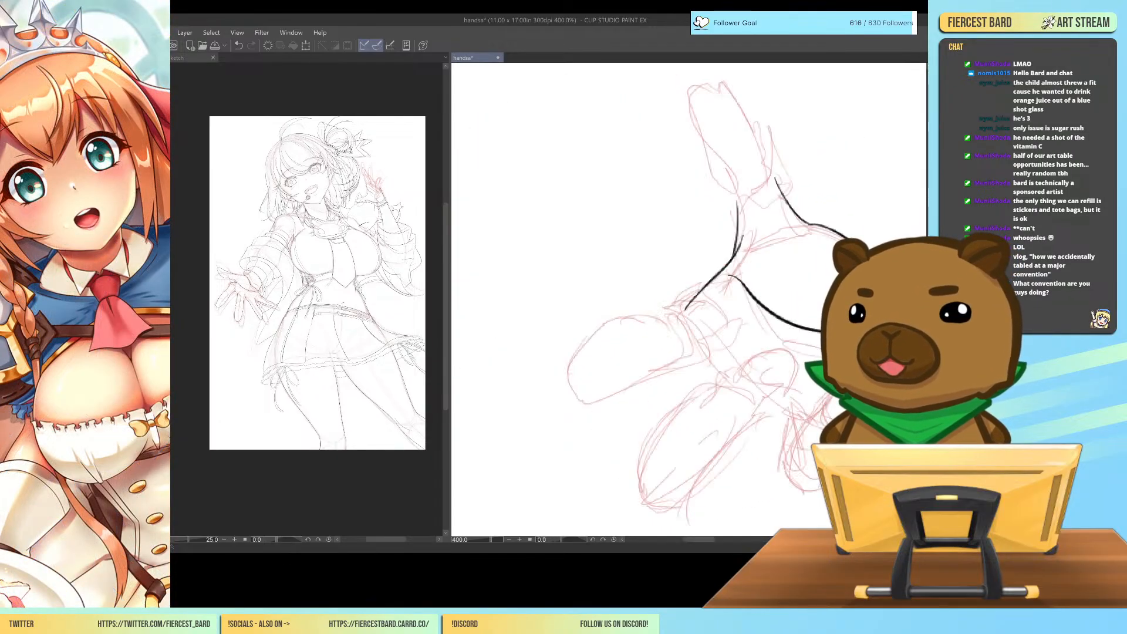
{"action": "key", "text": "minus"}
{"action": "key", "text": "minus"}
{"action": "key", "text": "minus"}
{"action": "key", "text": "minus"}
{"action": "key", "text": "minus"}
{"action": "key", "text": "minus"}
{"action": "key", "text": "minus"}
{"action": "key", "text": "minus"}
{"action": "key", "text": "minus"}
{"action": "key", "text": "minus"}
{"action": "key", "text": "minus"}
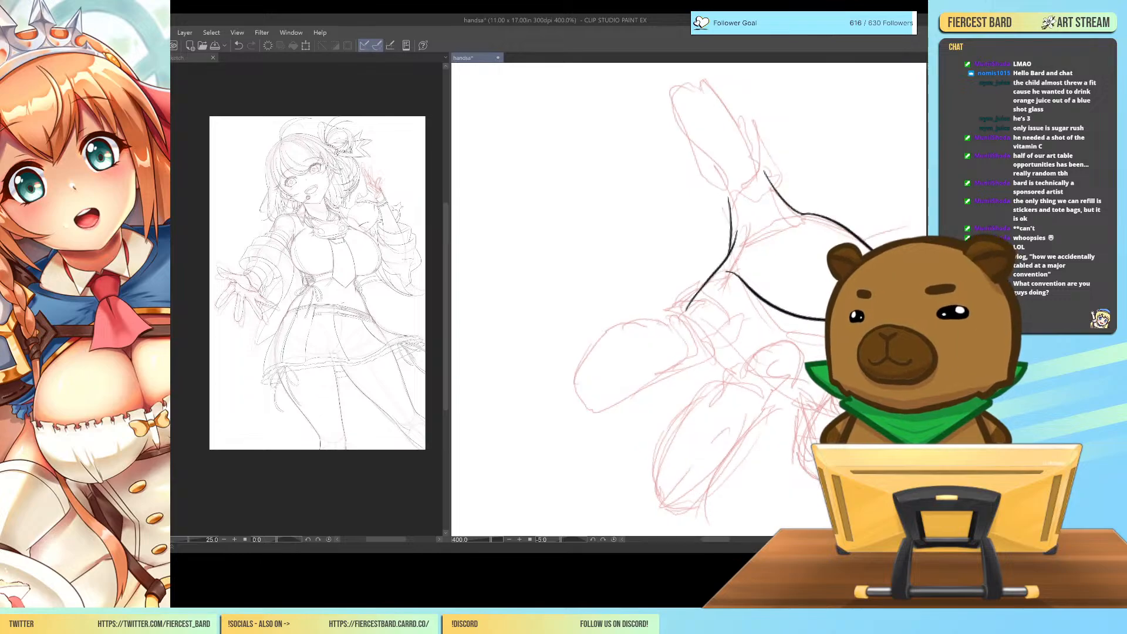
{"action": "left_click_drag", "start_coordinate": [845, 326], "coordinate": [778, 390]}
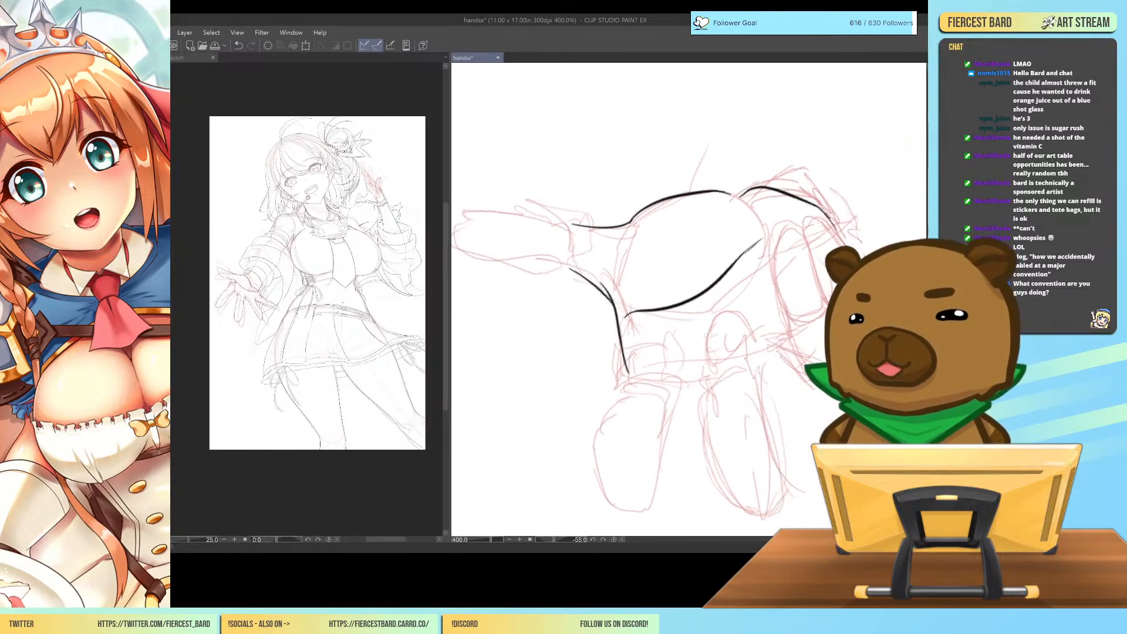
{"action": "left_click_drag", "start_coordinate": [699, 332], "coordinate": [701, 370]}
{"action": "key", "text": "ctrl+z"}
{"action": "mouse_move", "coordinate": [704, 326]}
{"action": "left_mouse_down"}
{"action": "mouse_move", "coordinate": [702, 461]}
{"action": "mouse_move", "coordinate": [743, 514]}
{"action": "left_mouse_up"}
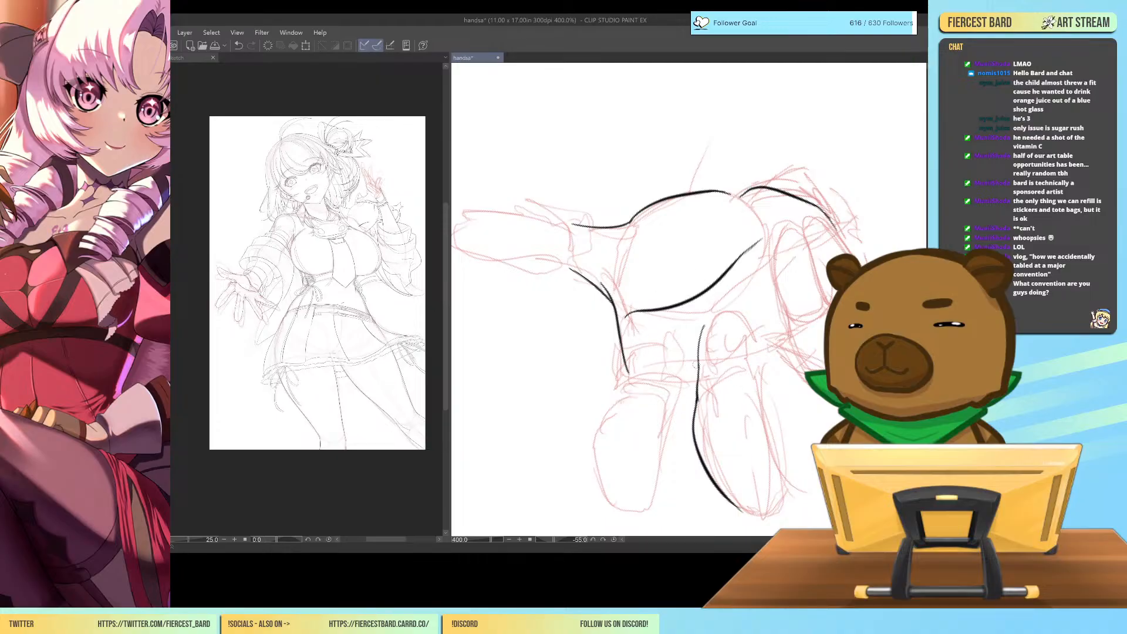
Ink the rounded tip of the middle finger and its other edge back up to the base.
{"action": "left_click_drag", "start_coordinate": [781, 356], "coordinate": [741, 279]}
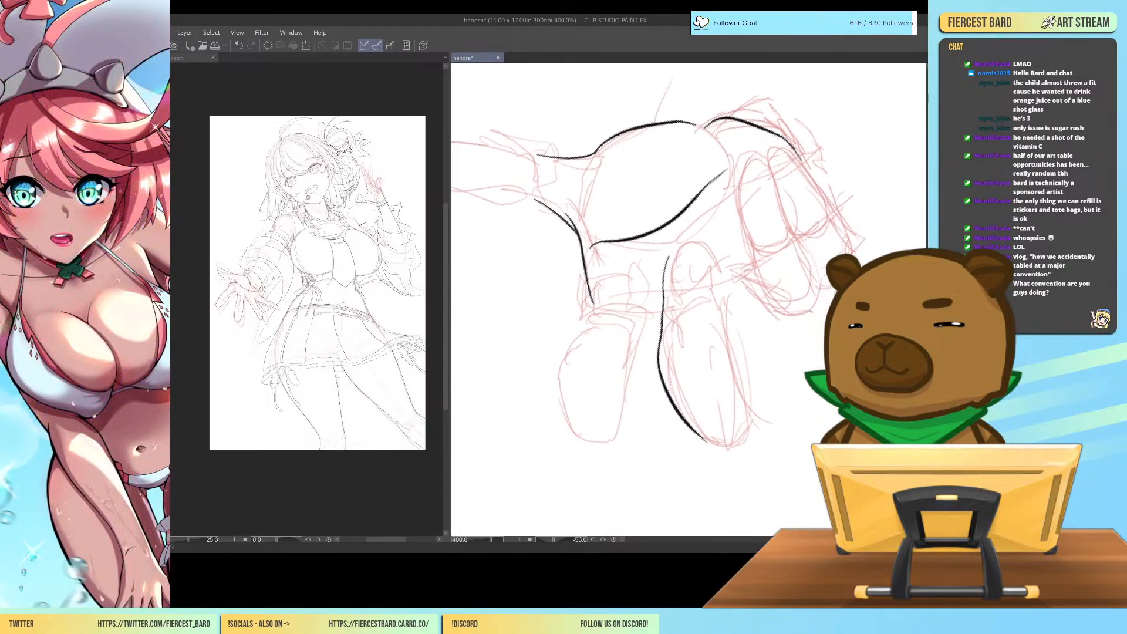
{"action": "mouse_move", "coordinate": [694, 430]}
{"action": "left_mouse_down"}
{"action": "mouse_move", "coordinate": [750, 436]}
{"action": "mouse_move", "coordinate": [739, 317]}
{"action": "left_mouse_up"}
{"action": "key", "text": "ctrl+z"}
{"action": "mouse_move", "coordinate": [751, 421]}
{"action": "left_mouse_down"}
{"action": "mouse_move", "coordinate": [727, 312]}
{"action": "mouse_move", "coordinate": [748, 369]}
{"action": "mouse_move", "coordinate": [716, 342]}
{"action": "left_mouse_up"}
{"action": "key", "text": "ctrl+z"}
{"action": "left_click_drag", "start_coordinate": [732, 397], "coordinate": [718, 354]}
{"action": "key", "text": "ctrl+z"}
{"action": "left_click_drag", "start_coordinate": [733, 400], "coordinate": [715, 322]}
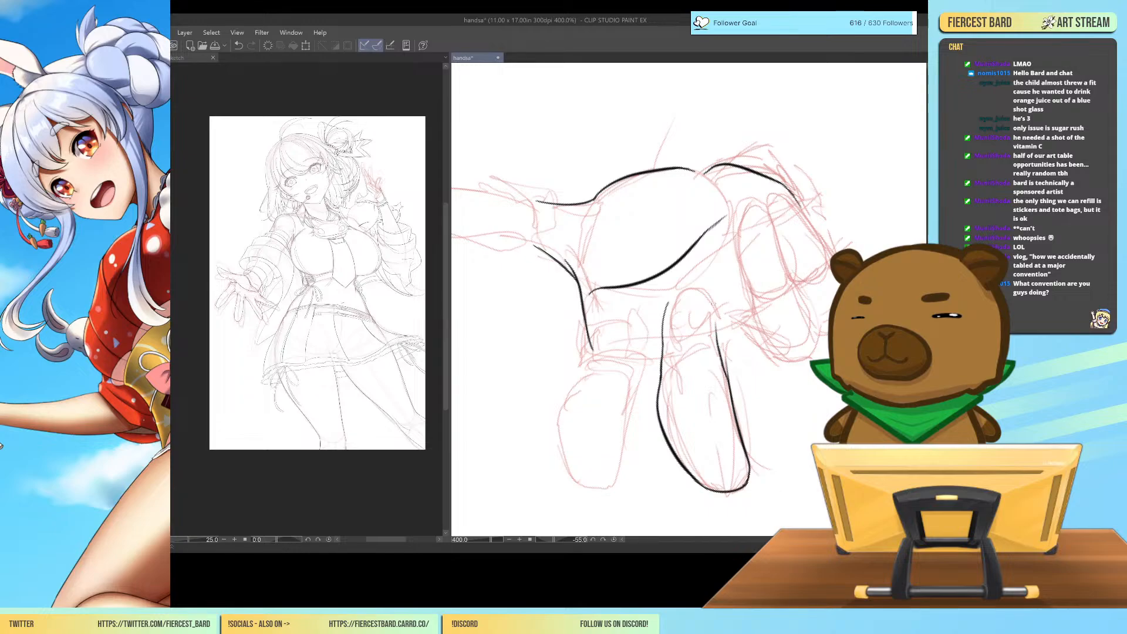
{"action": "key", "text": "ctrl+z"}
{"action": "key", "text": "ctrl+z"}
{"action": "left_click_drag", "start_coordinate": [726, 373], "coordinate": [716, 322]}
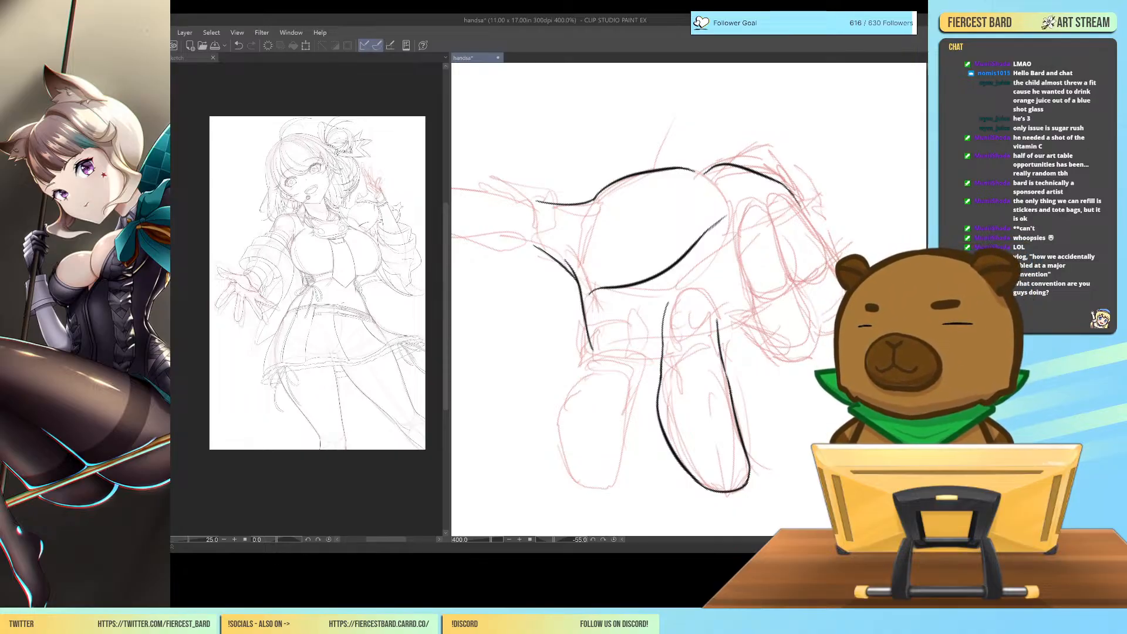
Try a long black outline for the index finger, running from the thumb web past the red sketch's fingertip.
{"action": "left_click_drag", "start_coordinate": [739, 380], "coordinate": [755, 322]}
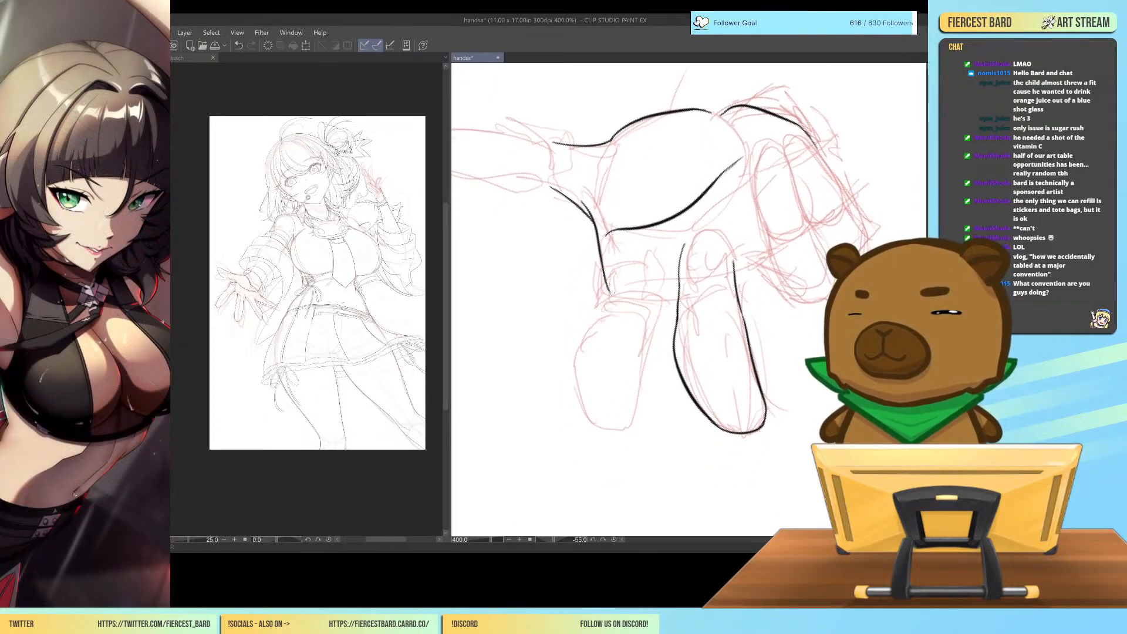
{"action": "mouse_move", "coordinate": [608, 275]}
{"action": "left_mouse_down"}
{"action": "mouse_move", "coordinate": [591, 388]}
{"action": "mouse_move", "coordinate": [598, 373]}
{"action": "mouse_move", "coordinate": [612, 473]}
{"action": "left_mouse_up"}
{"action": "mouse_move", "coordinate": [707, 307]}
{"action": "left_mouse_down"}
{"action": "mouse_move", "coordinate": [759, 294]}
{"action": "mouse_move", "coordinate": [841, 222]}
{"action": "mouse_move", "coordinate": [748, 224]}
{"action": "mouse_move", "coordinate": [731, 327]}
{"action": "left_mouse_up"}
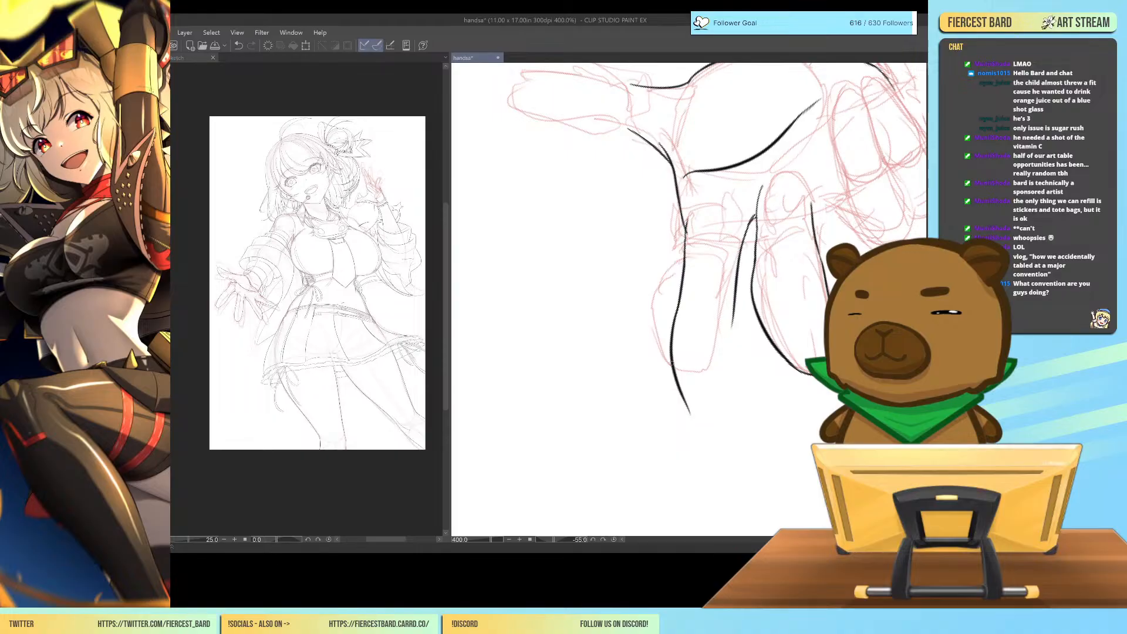
{"action": "mouse_move", "coordinate": [690, 414]}
{"action": "left_mouse_down"}
{"action": "mouse_move", "coordinate": [715, 434]}
{"action": "mouse_move", "coordinate": [741, 421]}
{"action": "left_mouse_up"}
{"action": "mouse_move", "coordinate": [733, 308]}
{"action": "left_mouse_down"}
{"action": "mouse_move", "coordinate": [747, 423]}
{"action": "mouse_move", "coordinate": [677, 450]}
{"action": "left_mouse_up"}
Check the hand's proportions at 100% zoom with the canvas rotated to -35, and erase the long index finger outline.
{"action": "key", "text": "ctrl+minus"}
{"action": "key", "text": "ctrl+minus"}
{"action": "key", "text": "ctrl+minus"}
{"action": "key", "text": "ctrl+minus"}
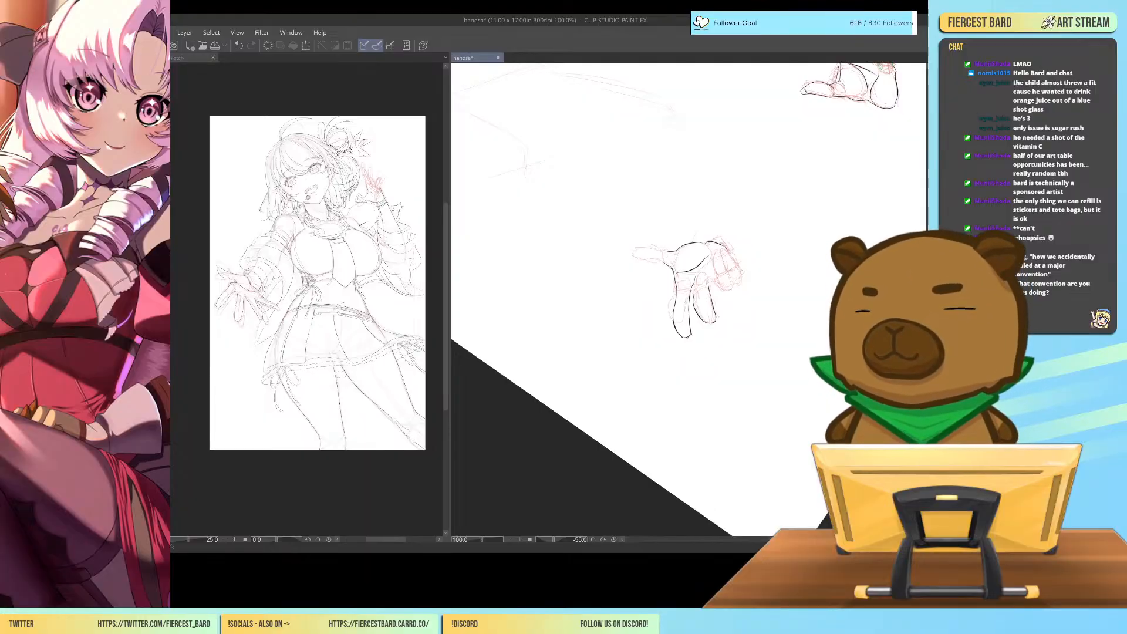
{"action": "key", "text": "asciicircum"}
{"action": "key", "text": "asciicircum"}
{"action": "key", "text": "asciicircum"}
{"action": "key", "text": "asciicircum"}
{"action": "key", "text": "ctrl+plus"}
{"action": "key", "text": "ctrl+plus"}
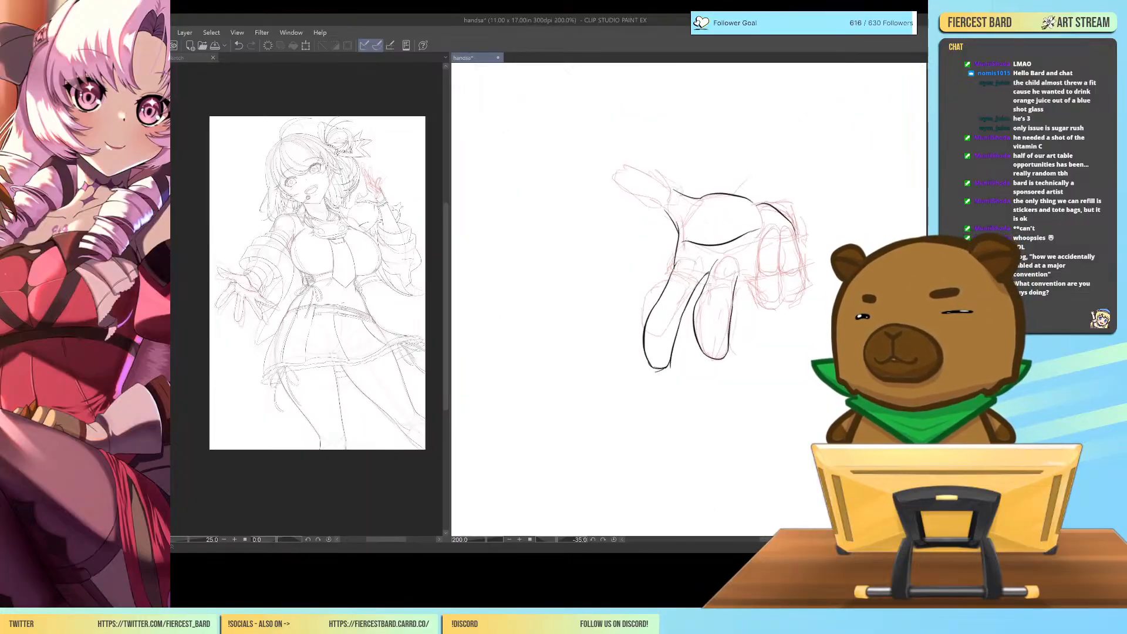
{"action": "key", "text": "ctrl+plus"}
{"action": "key", "text": "ctrl+plus"}
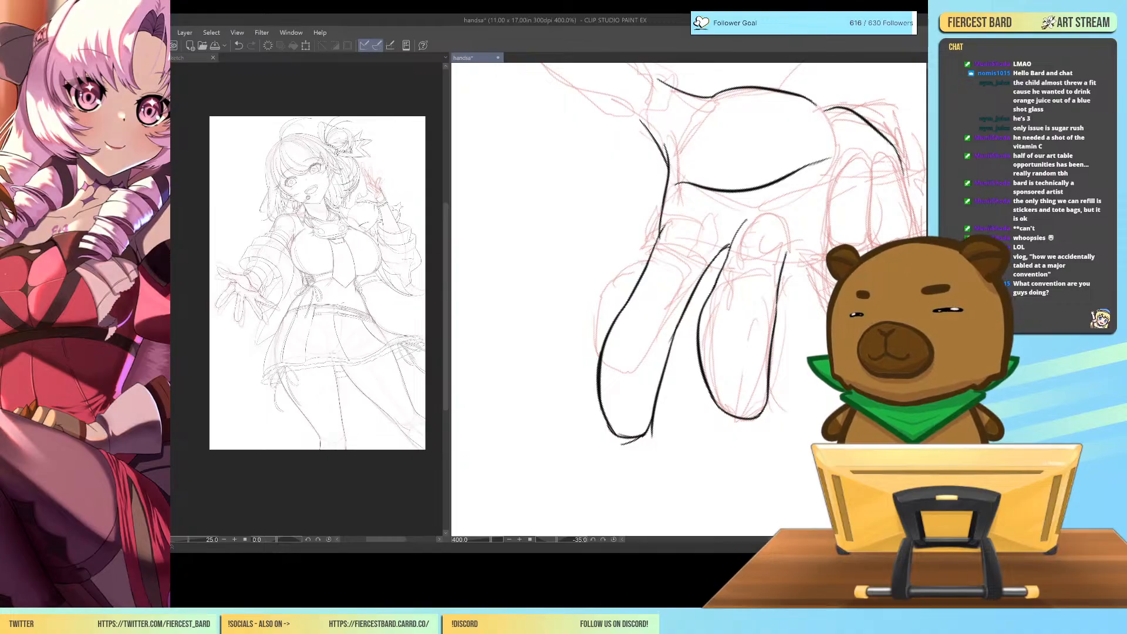
{"action": "left_click_drag", "start_coordinate": [725, 247], "coordinate": [700, 282]}
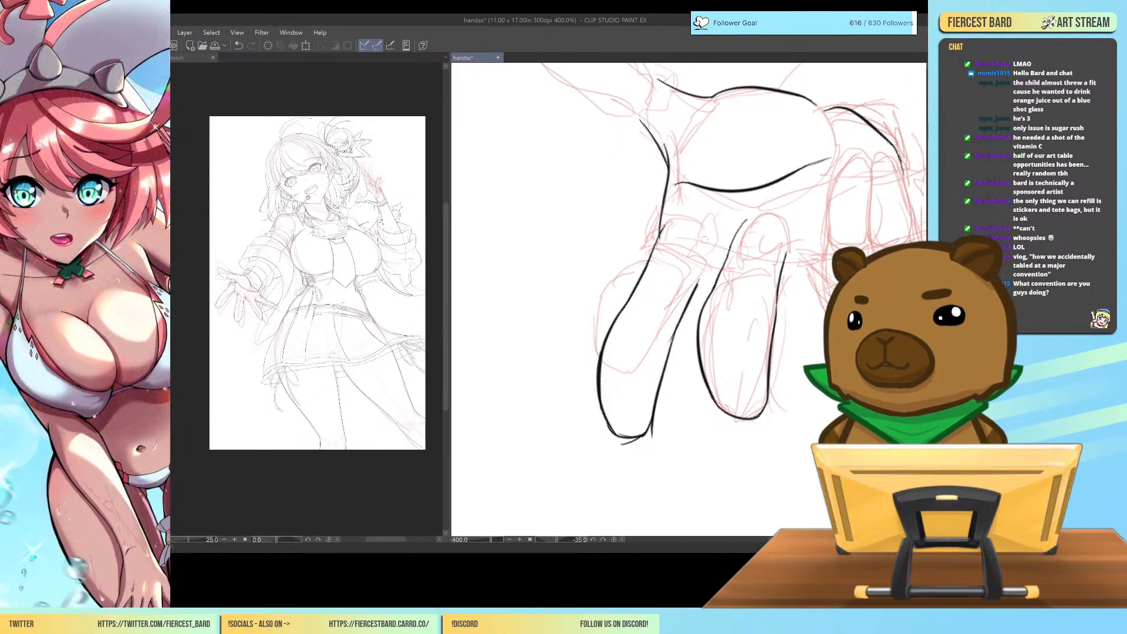
{"action": "mouse_move", "coordinate": [700, 259]}
{"action": "left_mouse_down"}
{"action": "mouse_move", "coordinate": [676, 317]}
{"action": "mouse_move", "coordinate": [641, 439]}
{"action": "mouse_move", "coordinate": [628, 435]}
{"action": "mouse_move", "coordinate": [610, 415]}
{"action": "mouse_move", "coordinate": [610, 342]}
{"action": "mouse_move", "coordinate": [677, 233]}
{"action": "mouse_move", "coordinate": [661, 253]}
{"action": "left_mouse_up"}
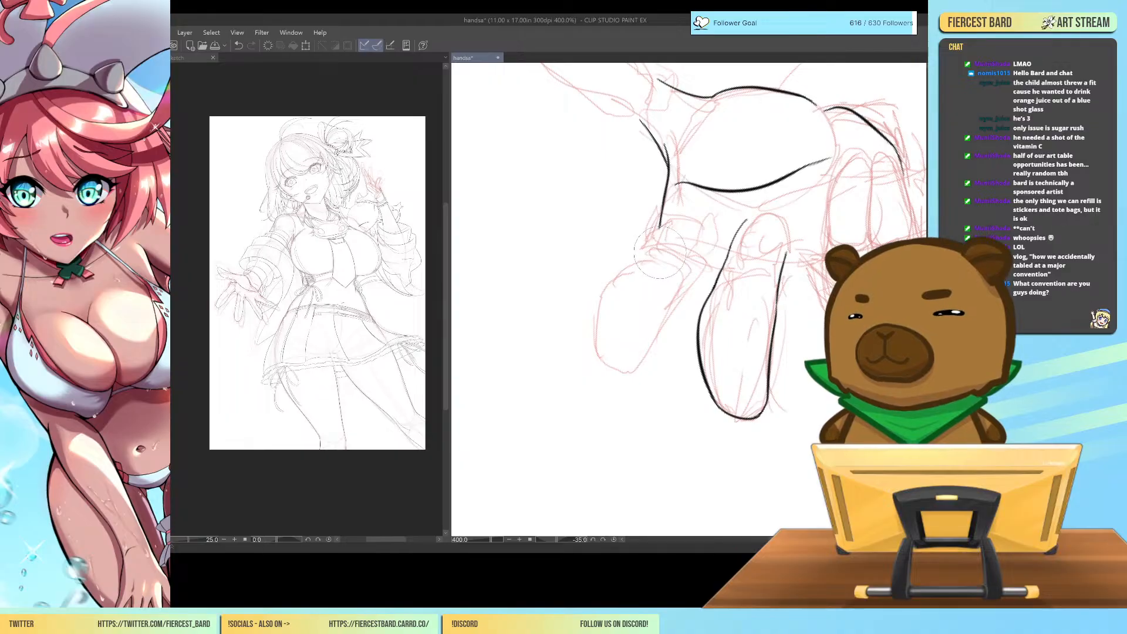
Redraw the index finger shorter in black along the red sketch, joining the thumb web and the middle finger's base.
{"action": "mouse_move", "coordinate": [667, 215]}
{"action": "left_mouse_down"}
{"action": "mouse_move", "coordinate": [625, 272]}
{"action": "mouse_move", "coordinate": [592, 374]}
{"action": "mouse_move", "coordinate": [630, 370]}
{"action": "mouse_move", "coordinate": [676, 279]}
{"action": "mouse_move", "coordinate": [728, 250]}
{"action": "left_mouse_up"}
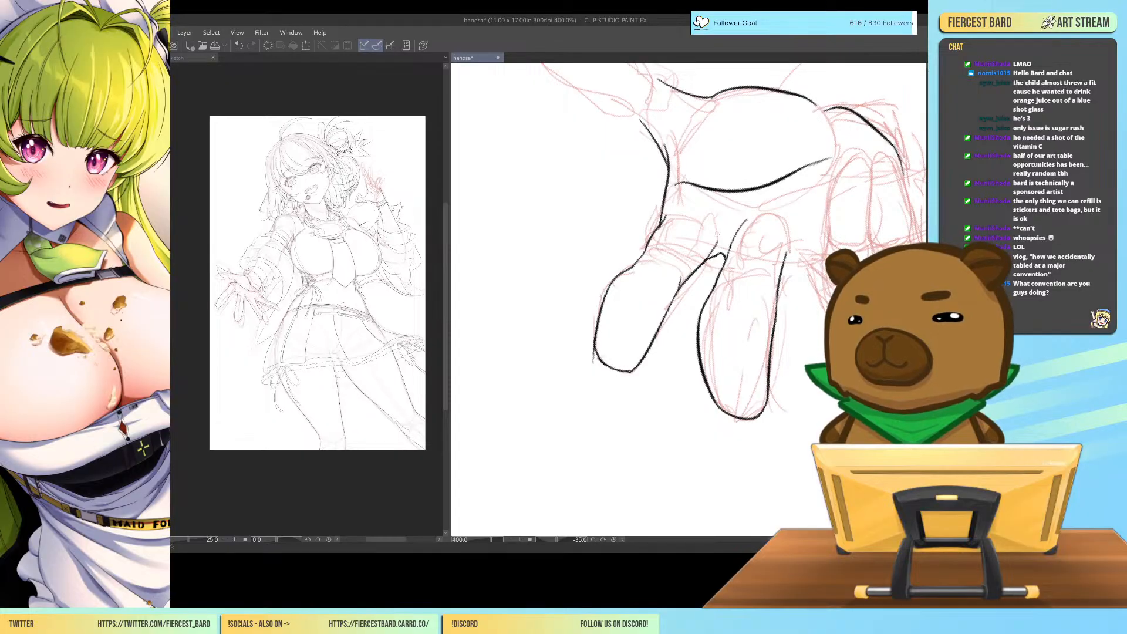
{"action": "key", "text": "ctrl+minus"}
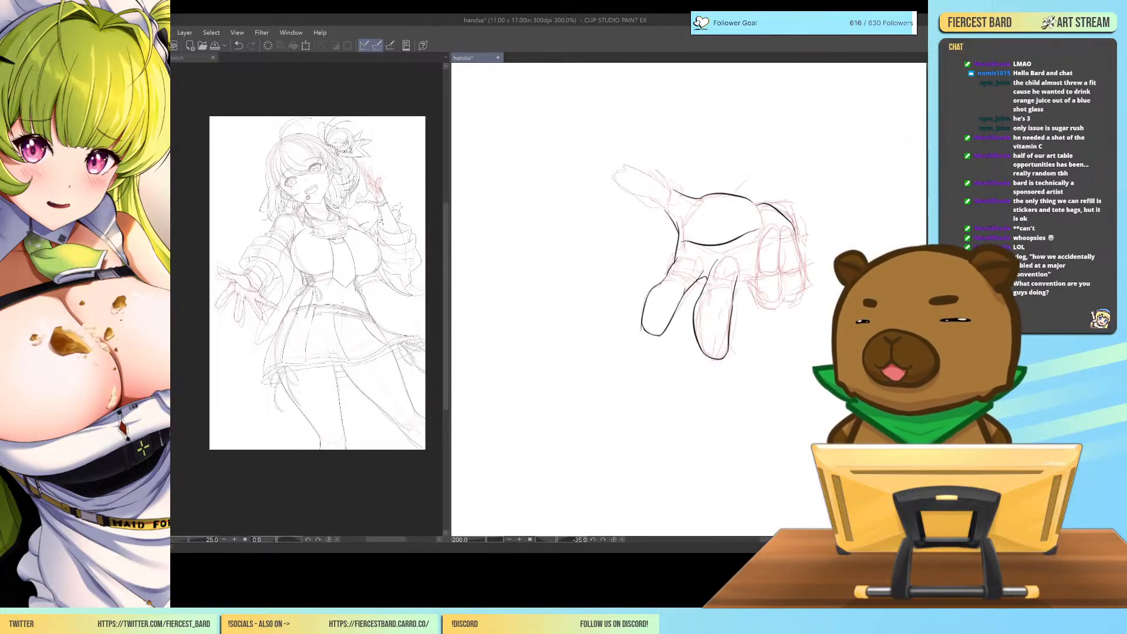
{"action": "key", "text": "ctrl+minus"}
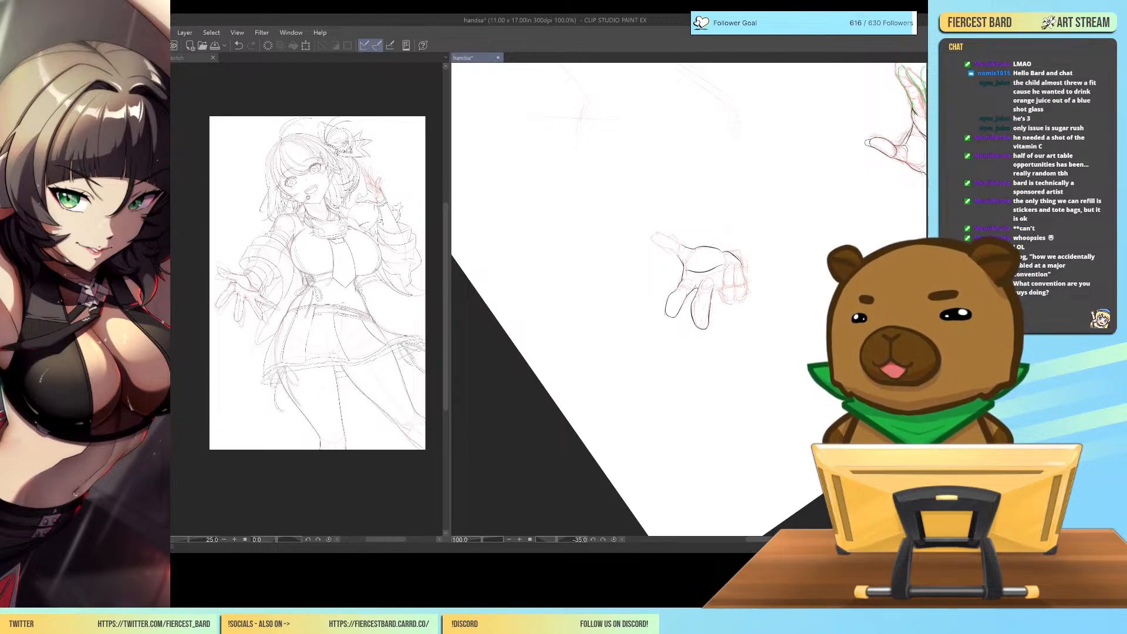
Tilt the outstretched hand's inked middle finger slightly with a transform, and redraw its rounded tip shorter in black.
{"action": "key", "text": "ctrl+plus"}
{"action": "key", "text": "ctrl+plus"}
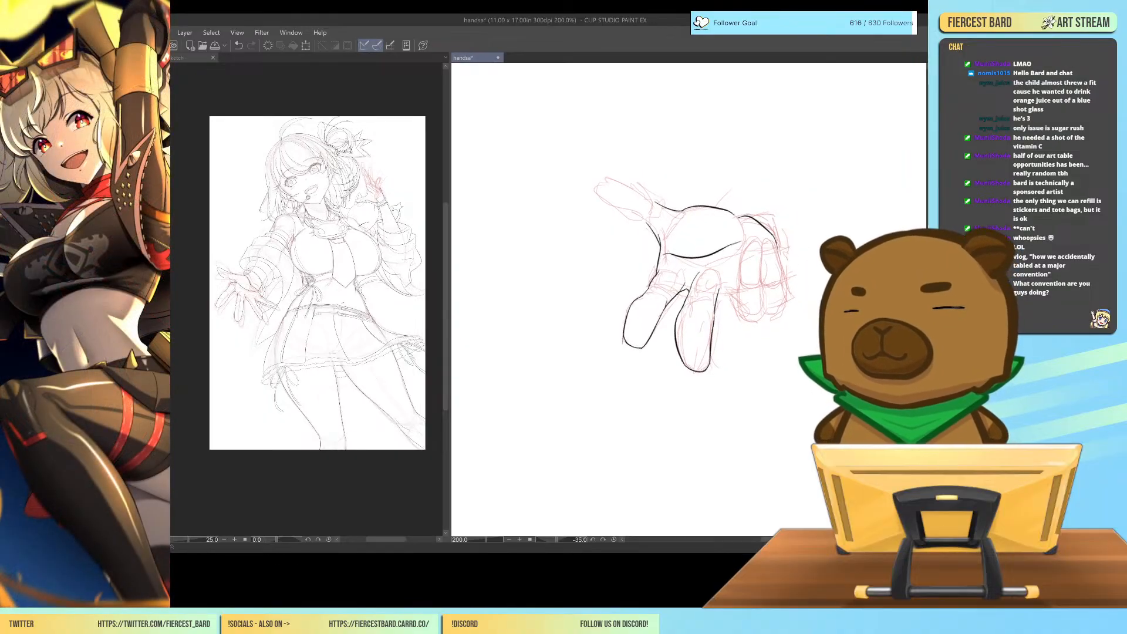
{"action": "mouse_move", "coordinate": [701, 269]}
{"action": "left_mouse_down"}
{"action": "mouse_move", "coordinate": [674, 346]}
{"action": "mouse_move", "coordinate": [699, 383]}
{"action": "mouse_move", "coordinate": [727, 369]}
{"action": "mouse_move", "coordinate": [728, 276]}
{"action": "mouse_move", "coordinate": [698, 267]}
{"action": "left_mouse_up"}
{"action": "key", "text": "ctrl+t"}
{"action": "left_click_drag", "start_coordinate": [757, 387], "coordinate": [766, 379]}
{"action": "left_click_drag", "start_coordinate": [722, 343], "coordinate": [728, 342]}
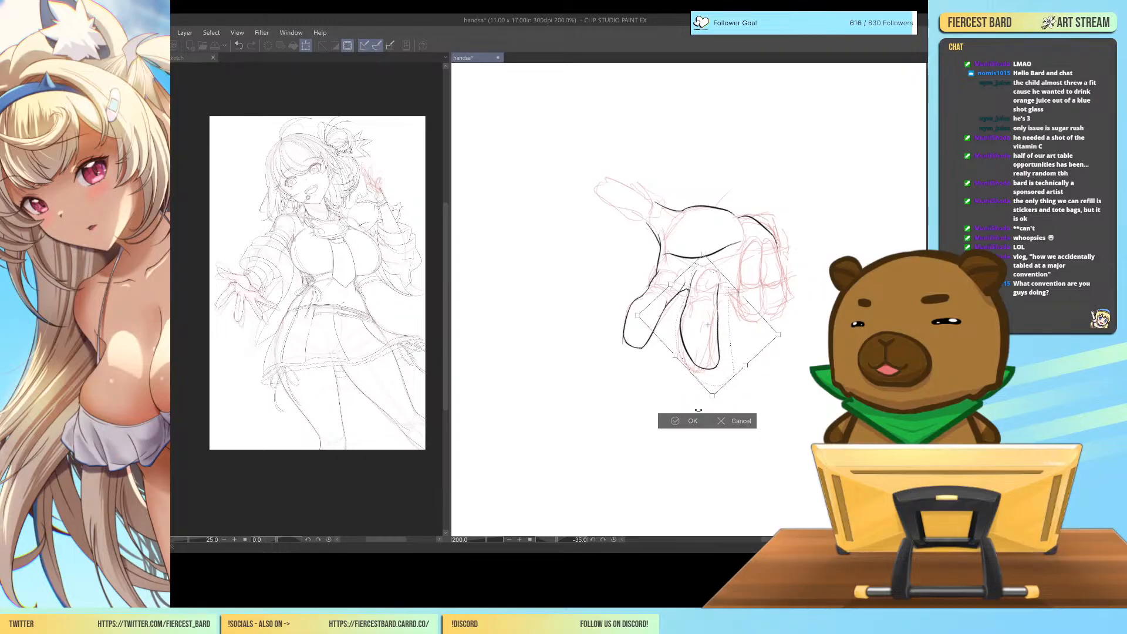
{"action": "left_click", "coordinate": [675, 421]}
{"action": "left_click", "coordinate": [613, 412]}
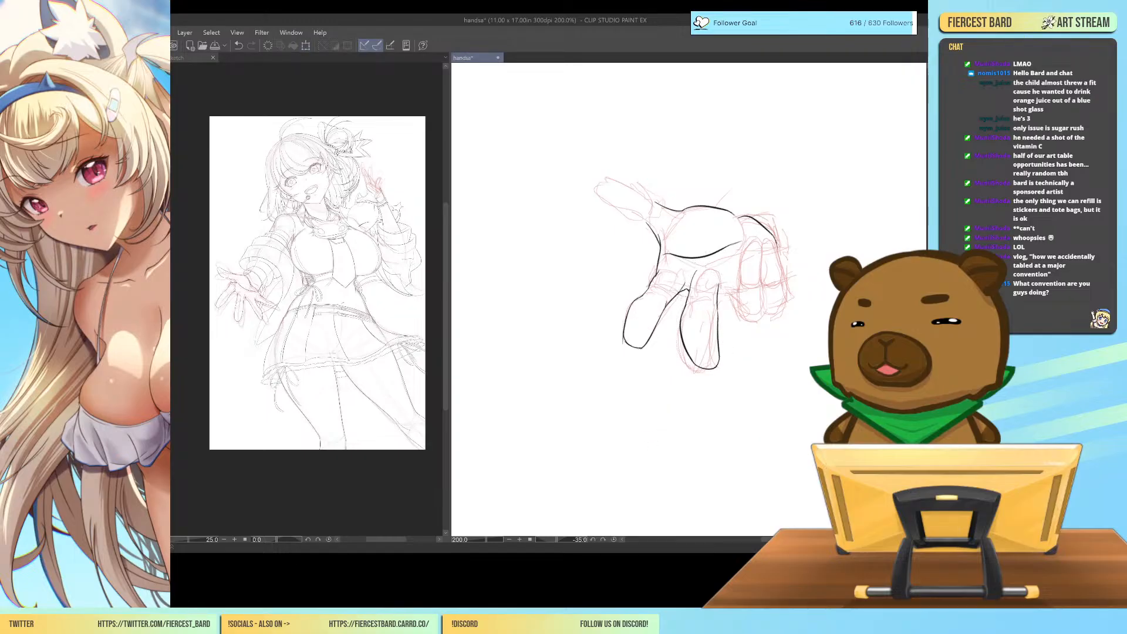
{"action": "mouse_move", "coordinate": [687, 347]}
{"action": "left_mouse_down"}
{"action": "mouse_move", "coordinate": [710, 353]}
{"action": "mouse_move", "coordinate": [718, 313]}
{"action": "left_mouse_up"}
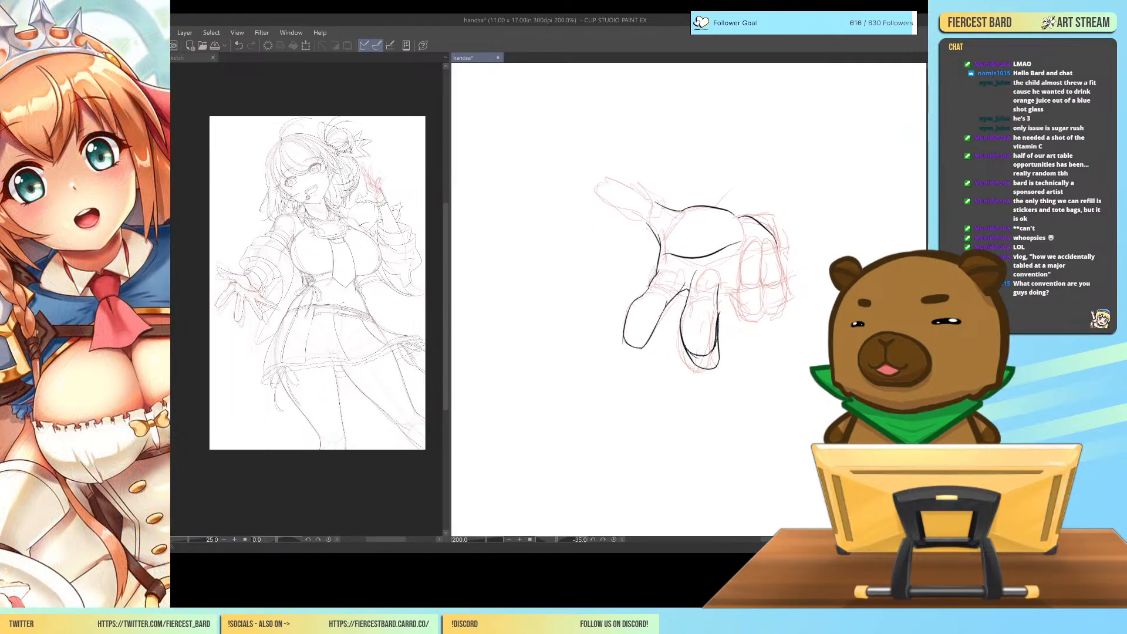
{"action": "mouse_move", "coordinate": [681, 349]}
{"action": "left_mouse_down"}
{"action": "mouse_move", "coordinate": [702, 371]}
{"action": "mouse_move", "coordinate": [691, 360]}
{"action": "mouse_move", "coordinate": [716, 367]}
{"action": "mouse_move", "coordinate": [725, 315]}
{"action": "left_mouse_up"}
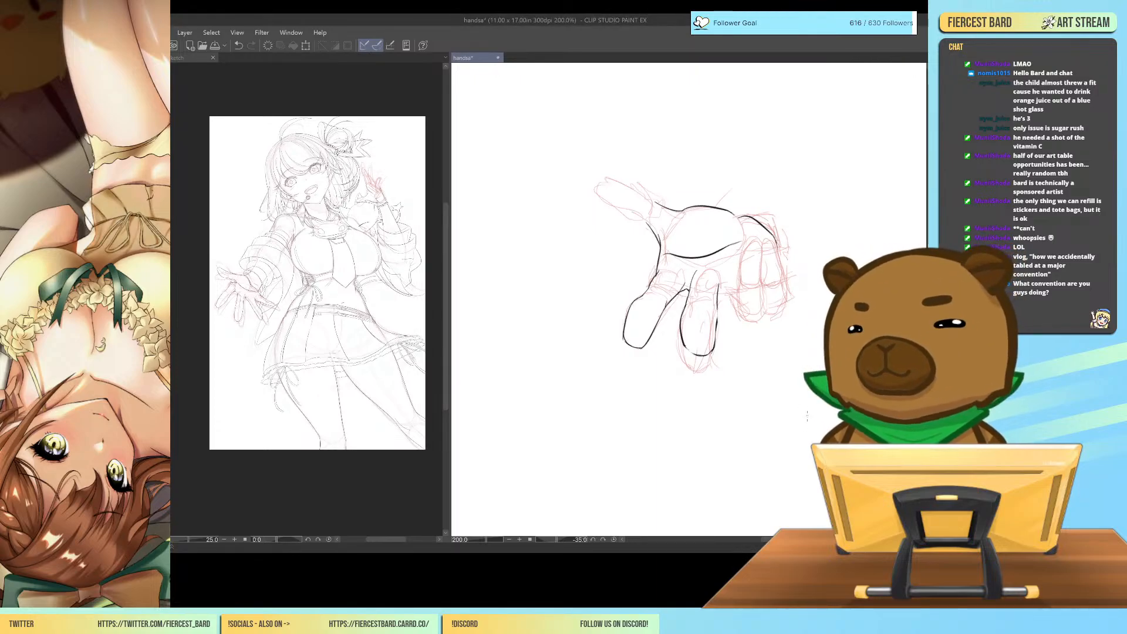
Rough out a new open hand below the existing one, starting with the thumb, its base and the palm's outer edge.
{"action": "left_click_drag", "start_coordinate": [806, 414], "coordinate": [756, 379]}
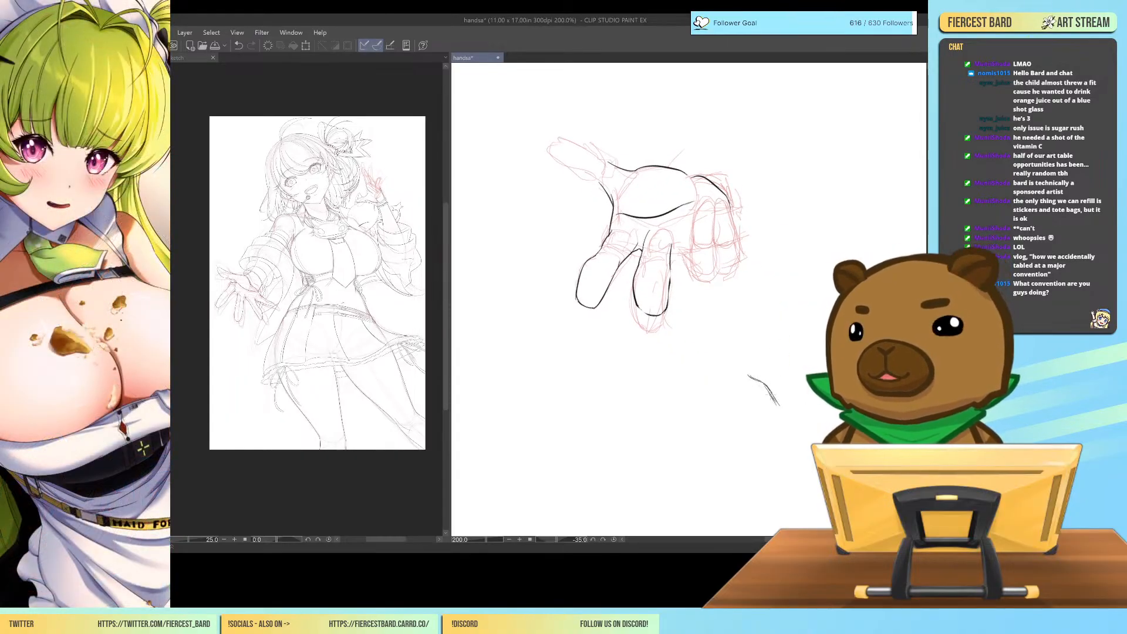
{"action": "left_click_drag", "start_coordinate": [785, 409], "coordinate": [804, 427]}
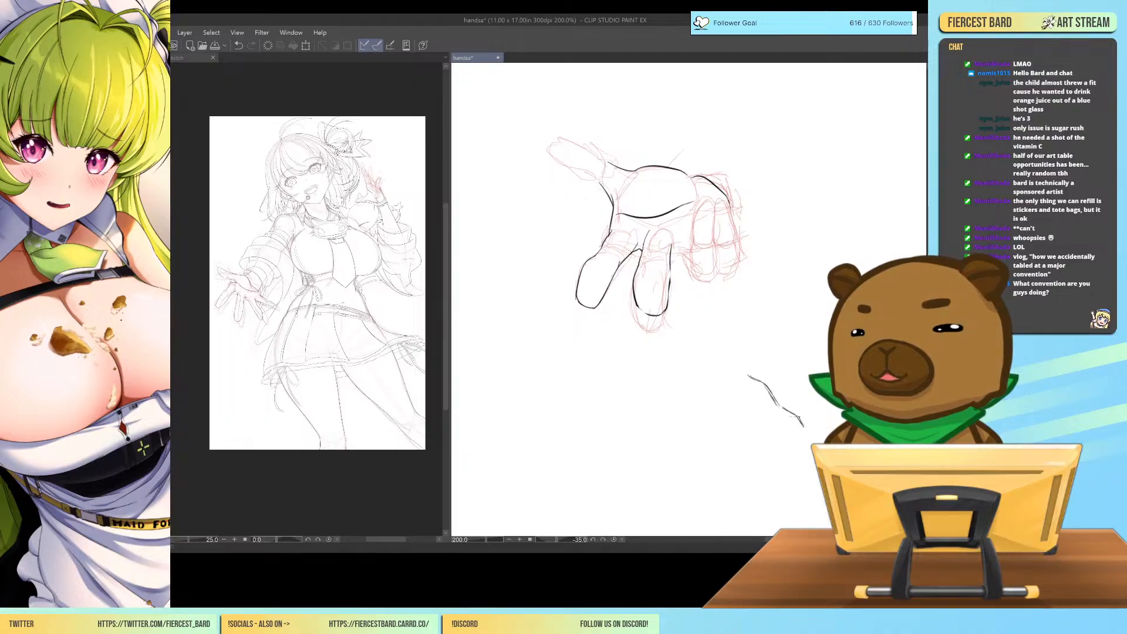
{"action": "mouse_move", "coordinate": [756, 381]}
{"action": "left_mouse_down"}
{"action": "mouse_move", "coordinate": [695, 360]}
{"action": "mouse_move", "coordinate": [704, 379]}
{"action": "mouse_move", "coordinate": [728, 385]}
{"action": "mouse_move", "coordinate": [737, 374]}
{"action": "mouse_move", "coordinate": [744, 392]}
{"action": "left_mouse_up"}
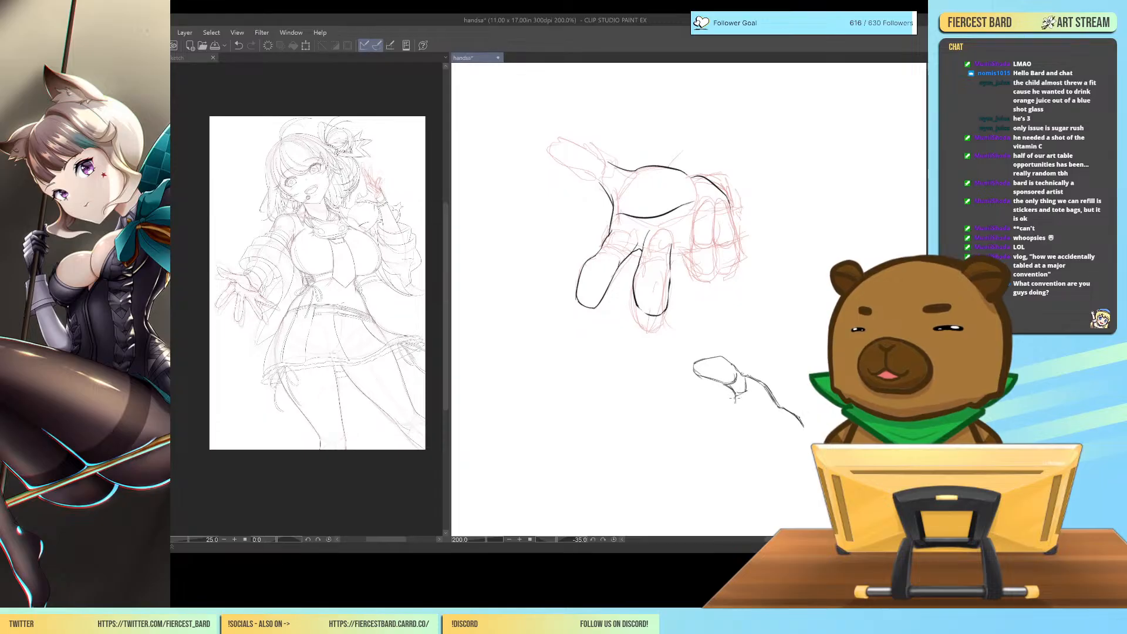
{"action": "mouse_move", "coordinate": [733, 404]}
{"action": "left_mouse_down"}
{"action": "mouse_move", "coordinate": [721, 440]}
{"action": "mouse_move", "coordinate": [721, 399]}
{"action": "left_mouse_up"}
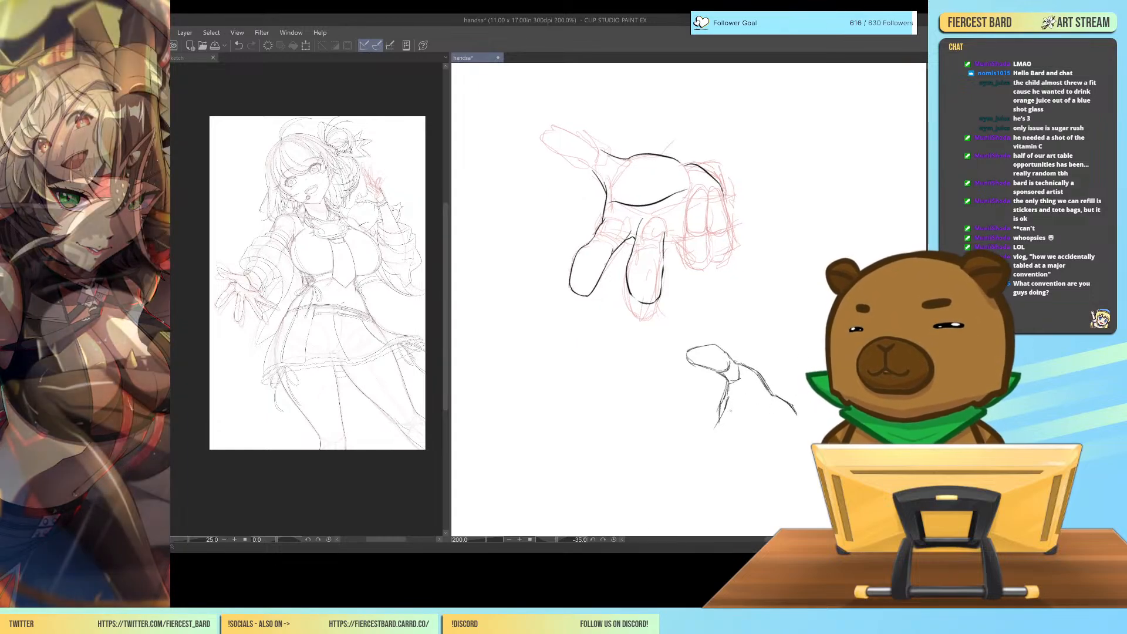
Sketch the new hand's lower palm line and its long index finger spreading downward from the thumb web.
{"action": "left_click_drag", "start_coordinate": [734, 411], "coordinate": [797, 428]}
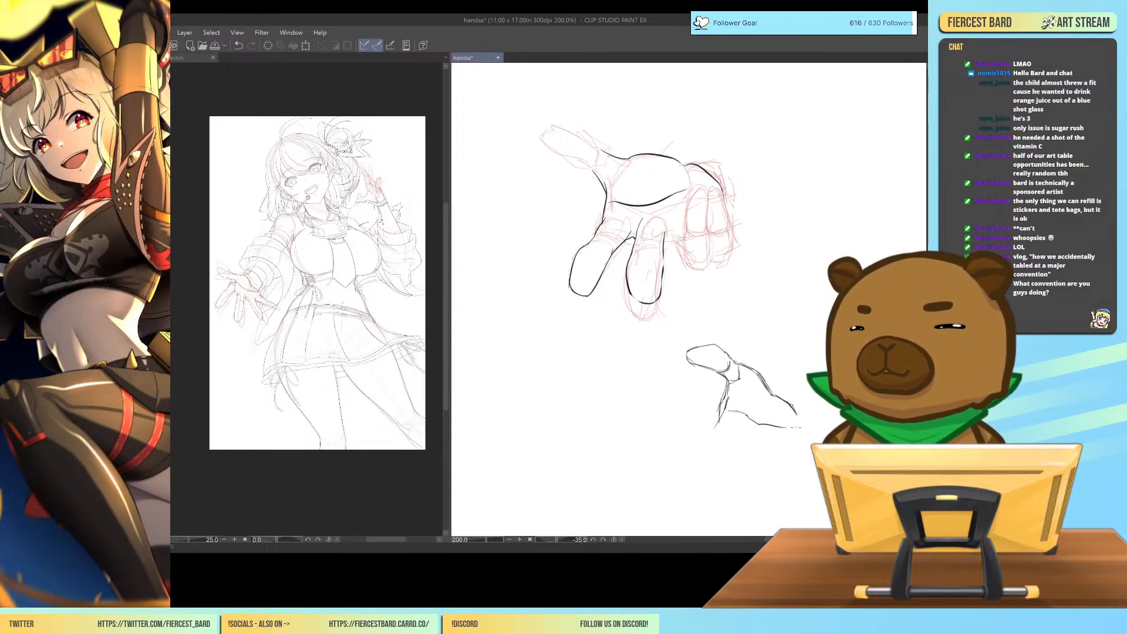
{"action": "mouse_move", "coordinate": [721, 420]}
{"action": "left_mouse_down"}
{"action": "mouse_move", "coordinate": [791, 423]}
{"action": "mouse_move", "coordinate": [763, 415]}
{"action": "left_mouse_up"}
{"action": "mouse_move", "coordinate": [745, 452]}
{"action": "left_mouse_down"}
{"action": "mouse_move", "coordinate": [737, 418]}
{"action": "mouse_move", "coordinate": [762, 429]}
{"action": "left_mouse_up"}
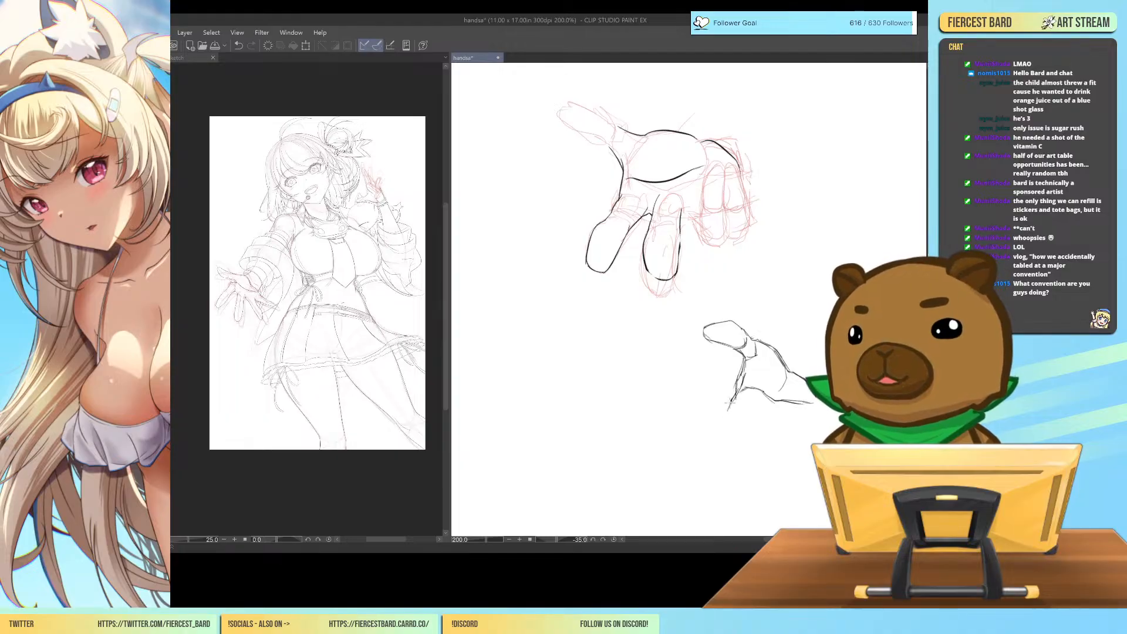
{"action": "mouse_move", "coordinate": [722, 422]}
{"action": "left_mouse_down"}
{"action": "mouse_move", "coordinate": [719, 454]}
{"action": "mouse_move", "coordinate": [747, 415]}
{"action": "mouse_move", "coordinate": [716, 465]}
{"action": "left_mouse_up"}
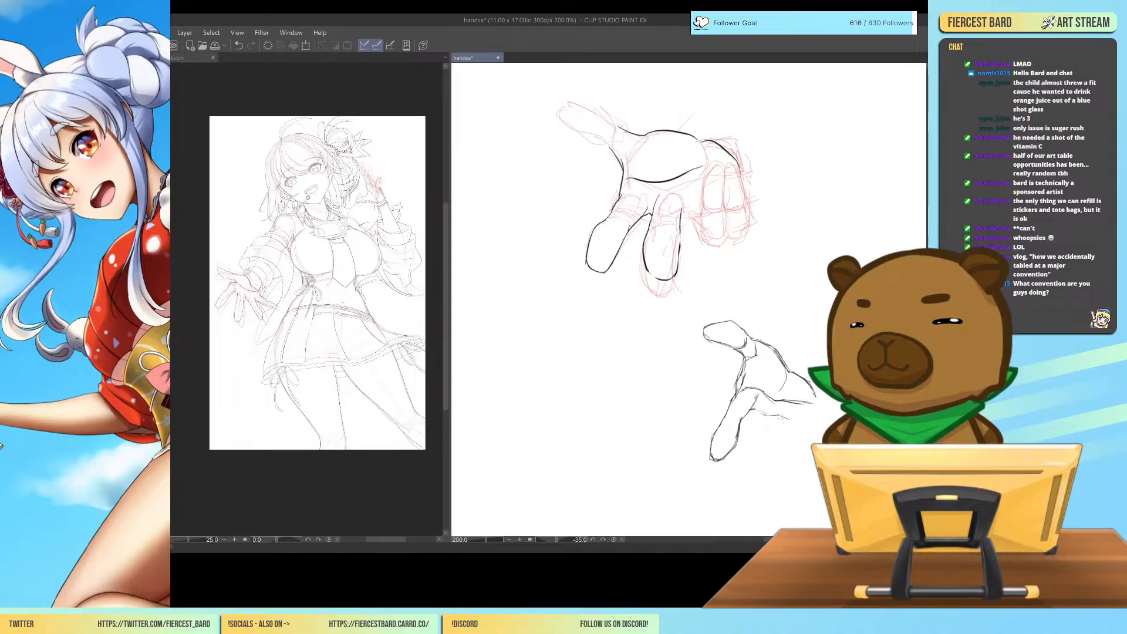
Sketch the new hand's middle finger beside the index finger and close the palm edge around the little finger's base.
{"action": "left_click_drag", "start_coordinate": [808, 415], "coordinate": [820, 404]}
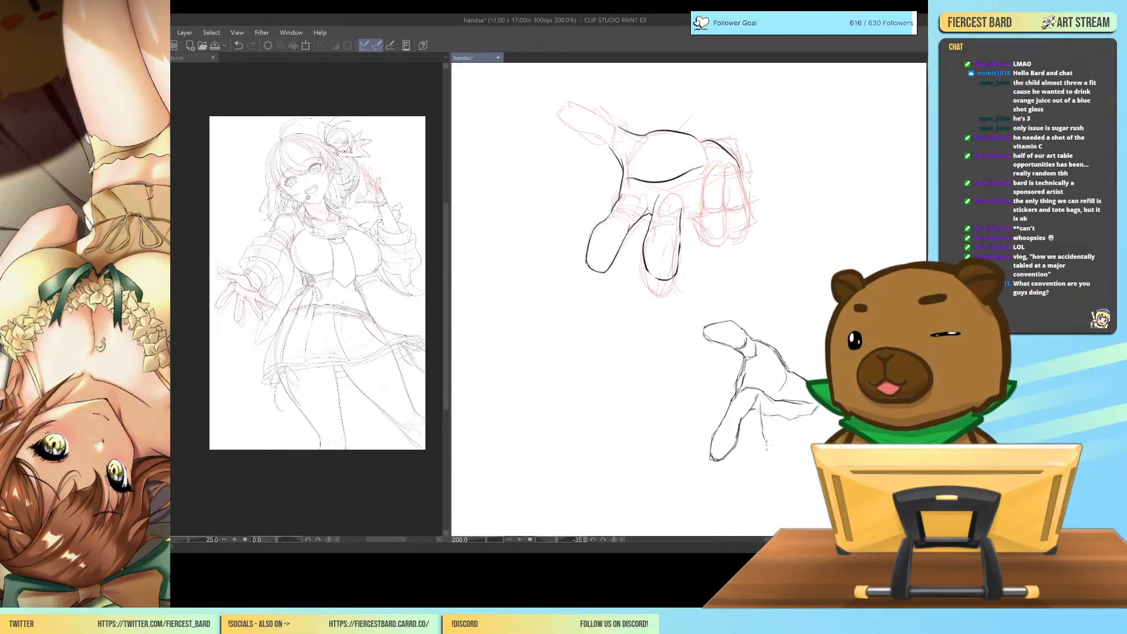
{"action": "left_click_drag", "start_coordinate": [760, 406], "coordinate": [779, 468]}
{"action": "mouse_move", "coordinate": [778, 410]}
{"action": "left_mouse_down"}
{"action": "mouse_move", "coordinate": [798, 475]}
{"action": "mouse_move", "coordinate": [779, 471]}
{"action": "mouse_move", "coordinate": [794, 468]}
{"action": "left_mouse_up"}
{"action": "mouse_move", "coordinate": [776, 420]}
{"action": "left_mouse_down"}
{"action": "mouse_move", "coordinate": [783, 435]}
{"action": "mouse_move", "coordinate": [756, 433]}
{"action": "mouse_move", "coordinate": [783, 475]}
{"action": "left_mouse_up"}
{"action": "mouse_move", "coordinate": [830, 433]}
{"action": "left_mouse_down"}
{"action": "mouse_move", "coordinate": [788, 442]}
{"action": "mouse_move", "coordinate": [746, 423]}
{"action": "left_mouse_up"}
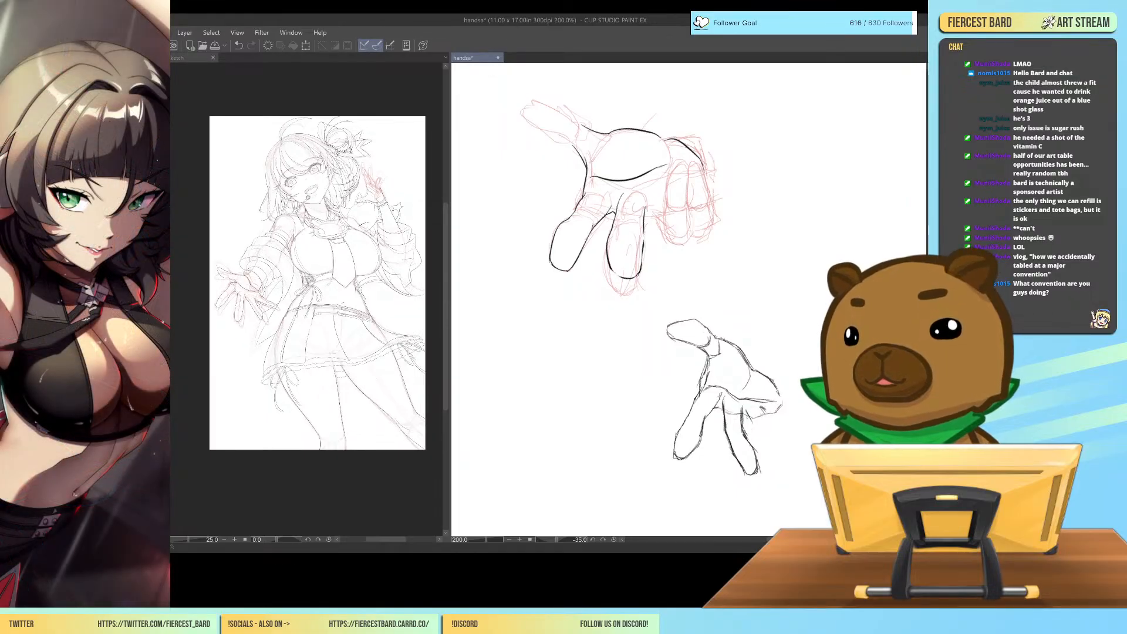
Sketch the new hand's spread ring finger and curled little finger, and define the curve of the thumb mound inside the palm.
{"action": "left_click_drag", "start_coordinate": [746, 412], "coordinate": [796, 453]}
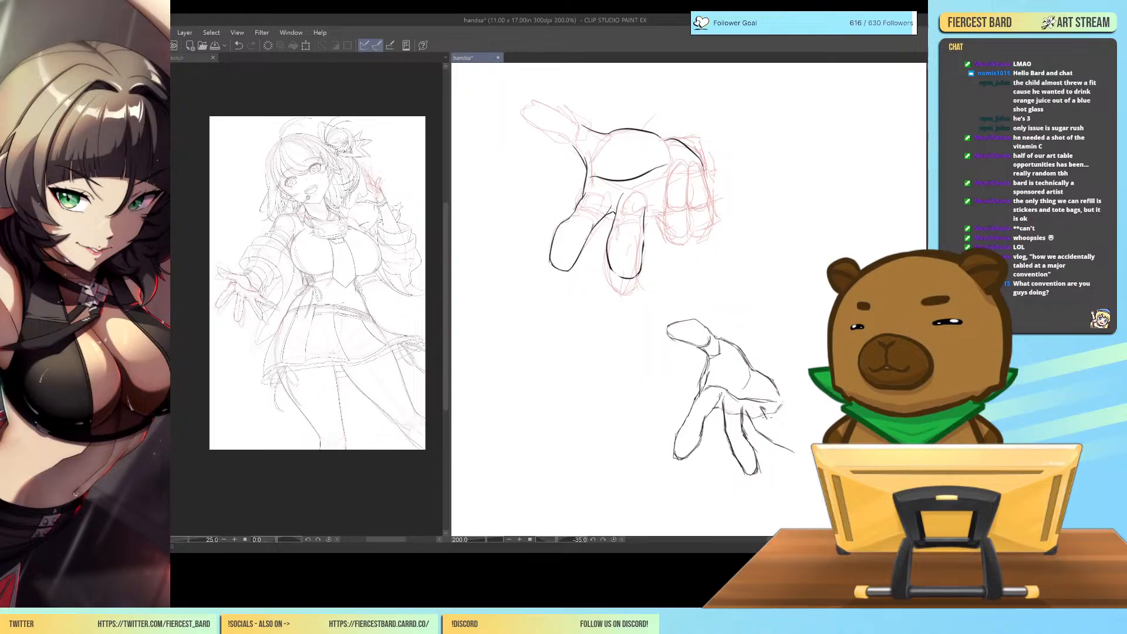
{"action": "left_click_drag", "start_coordinate": [774, 427], "coordinate": [801, 450]}
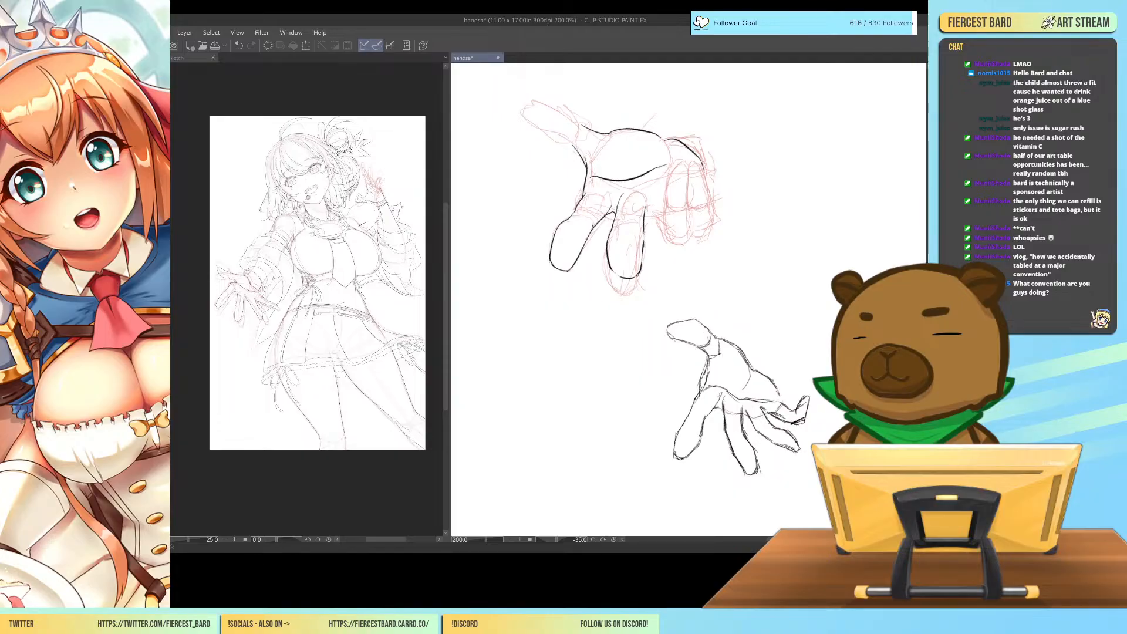
{"action": "left_click_drag", "start_coordinate": [802, 429], "coordinate": [805, 428]}
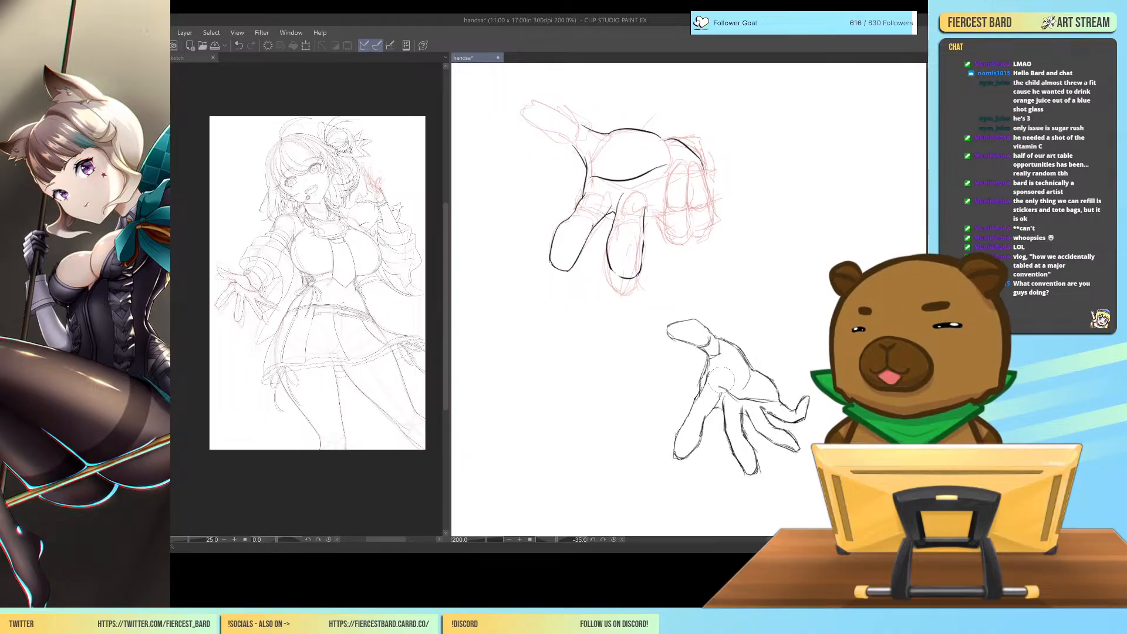
{"action": "left_click_drag", "start_coordinate": [711, 373], "coordinate": [732, 388]}
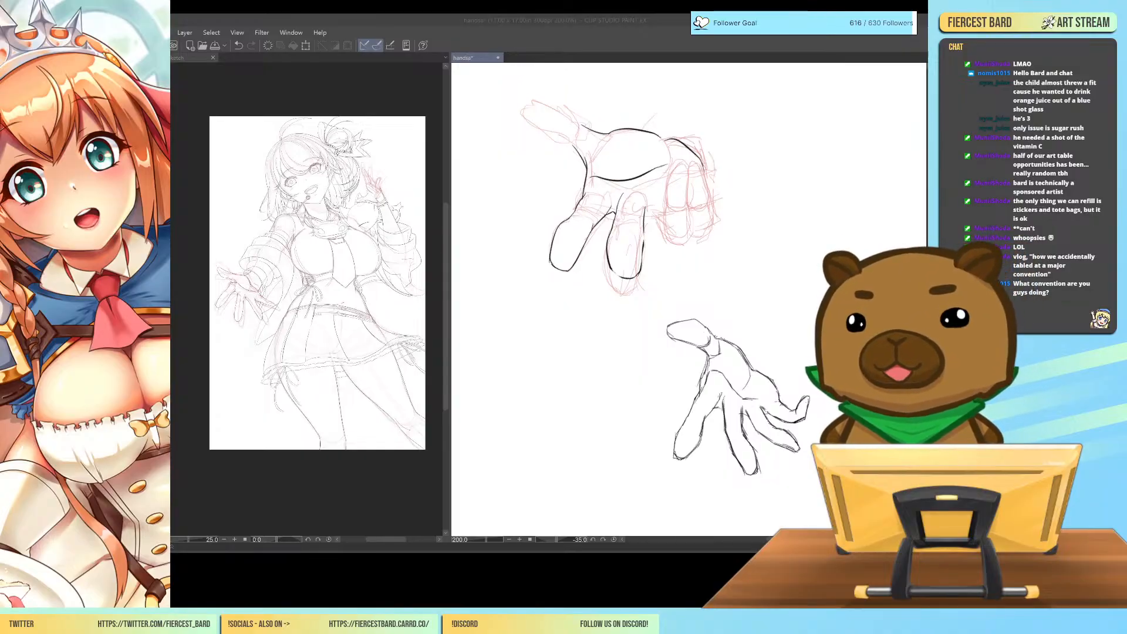
Ink the edge from the thumb web down to the base of the index finger in black over the faded sketch.
{"action": "key", "text": "ctrl+plus"}
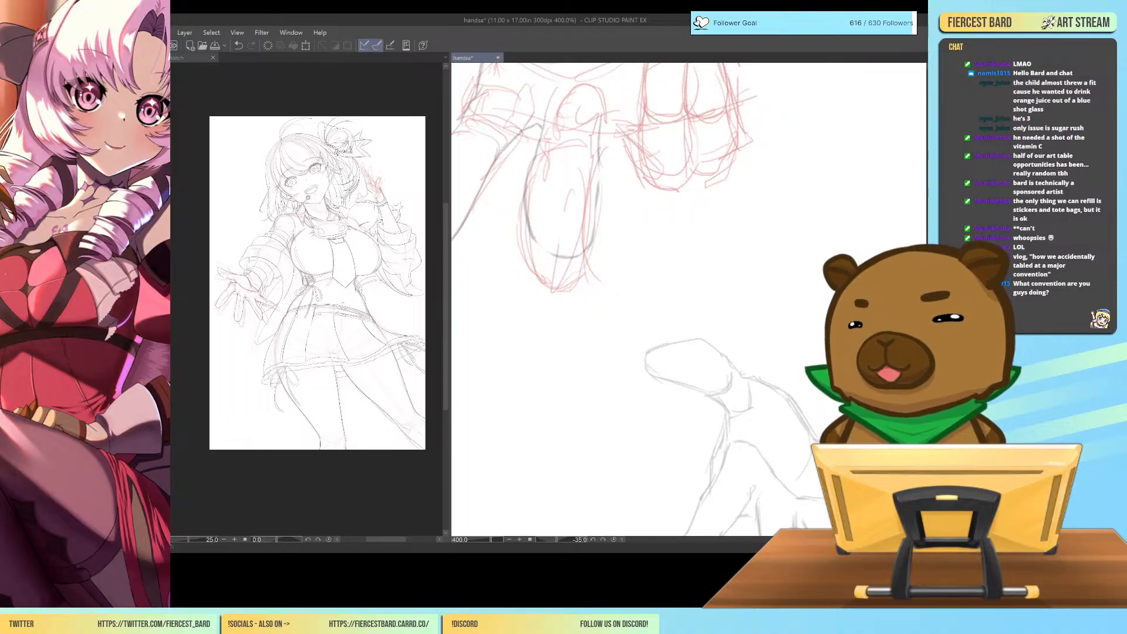
{"action": "scroll", "coordinate": [689, 300], "scroll_direction": "down", "scroll_amount": 3}
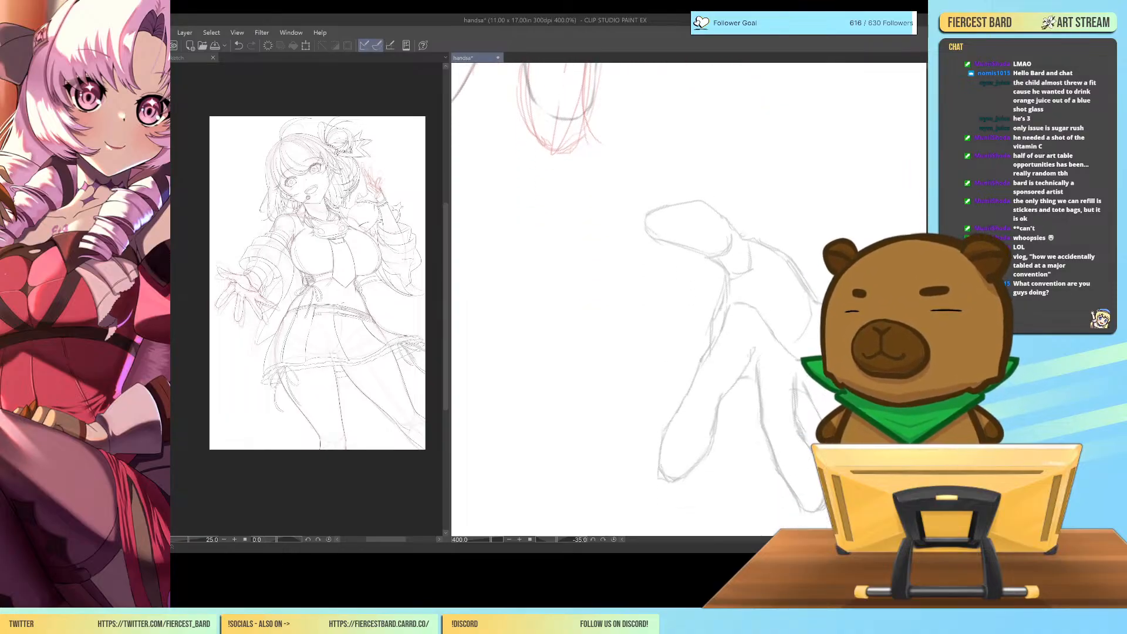
{"action": "left_click_drag", "start_coordinate": [727, 272], "coordinate": [728, 297]}
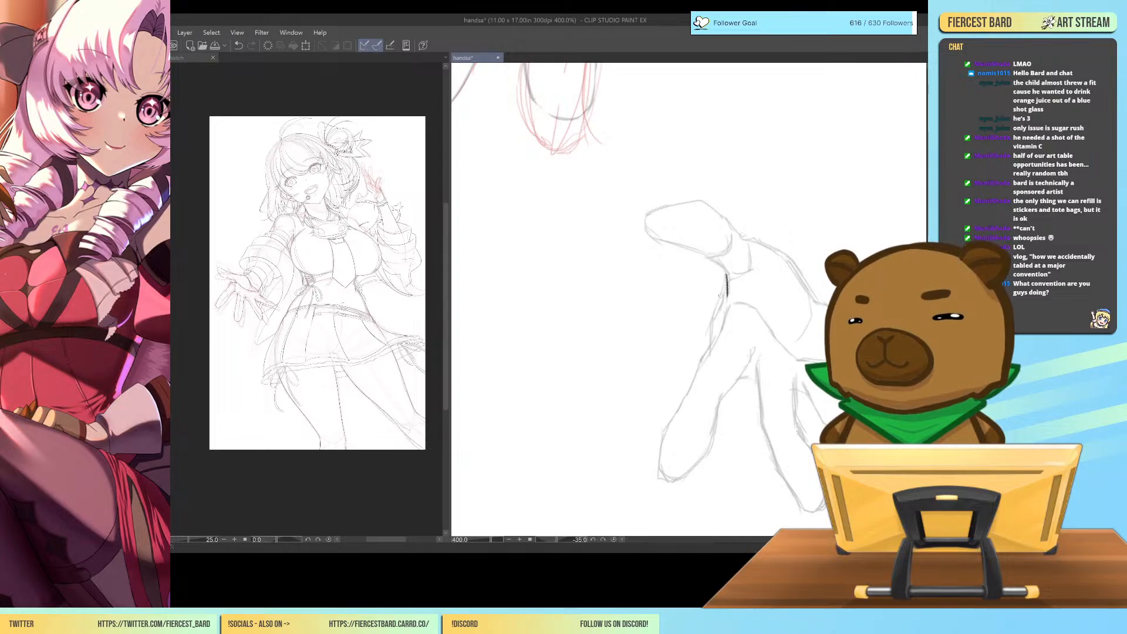
{"action": "key", "text": "ctrl+z"}
{"action": "key", "text": "ctrl+y"}
{"action": "key", "text": "ctrl+z"}
{"action": "key", "text": "ctrl+y"}
{"action": "key", "text": "ctrl+z"}
{"action": "key", "text": "ctrl+y"}
{"action": "key", "text": "ctrl+z"}
{"action": "key", "text": "ctrl+y"}
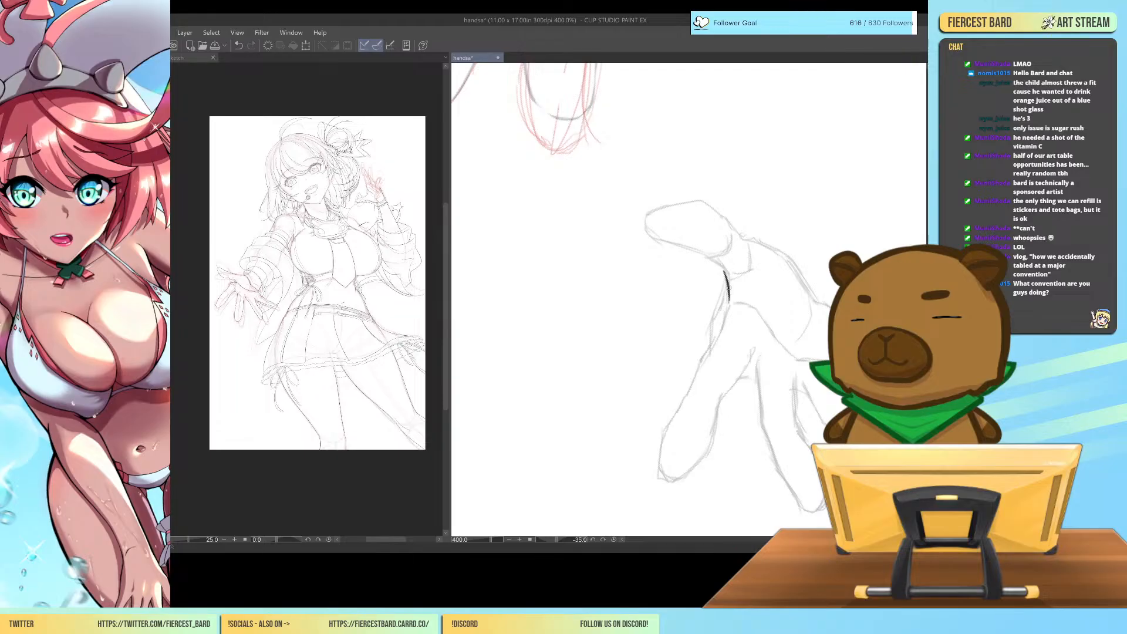
{"action": "left_click_drag", "start_coordinate": [729, 305], "coordinate": [698, 366]}
{"action": "left_click_drag", "start_coordinate": [725, 275], "coordinate": [702, 366]}
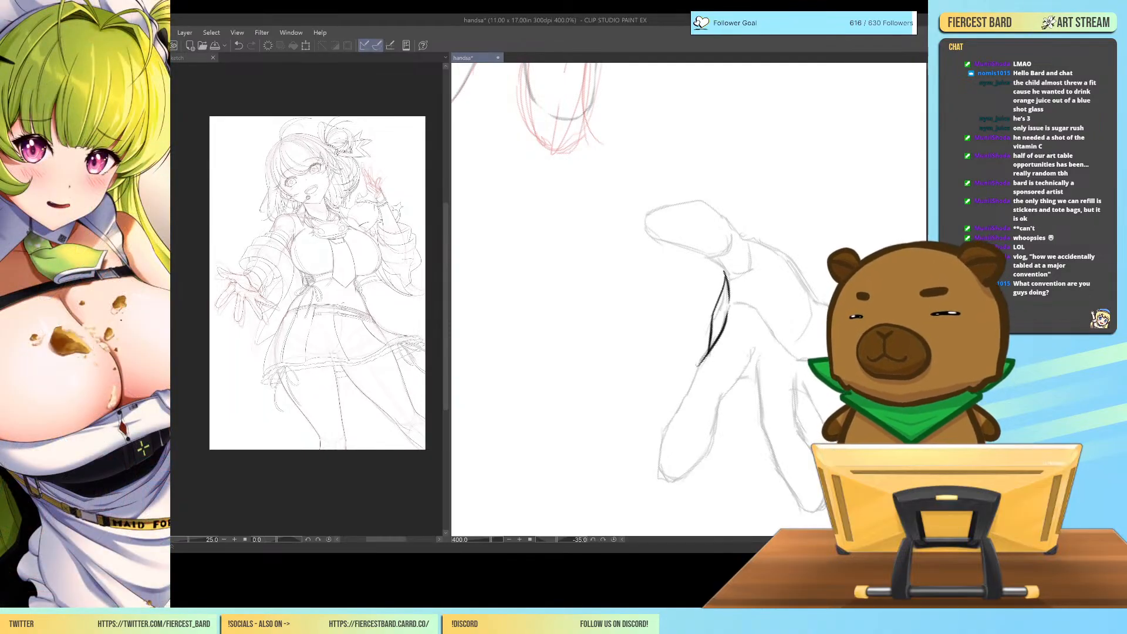
Ink the index finger's outline in black, around its tip and back up to its base on the inner side.
{"action": "left_click_drag", "start_coordinate": [704, 358], "coordinate": [683, 407]}
{"action": "key", "text": "ctrl+z"}
{"action": "mouse_move", "coordinate": [704, 360]}
{"action": "left_mouse_down"}
{"action": "mouse_move", "coordinate": [657, 476]}
{"action": "mouse_move", "coordinate": [683, 483]}
{"action": "mouse_move", "coordinate": [717, 402]}
{"action": "left_mouse_up"}
{"action": "key", "text": "ctrl+z"}
{"action": "left_click_drag", "start_coordinate": [712, 447], "coordinate": [719, 396]}
{"action": "key", "text": "ctrl+z"}
{"action": "left_click_drag", "start_coordinate": [710, 447], "coordinate": [719, 412]}
{"action": "key", "text": "ctrl+z"}
{"action": "left_click_drag", "start_coordinate": [711, 448], "coordinate": [751, 337]}
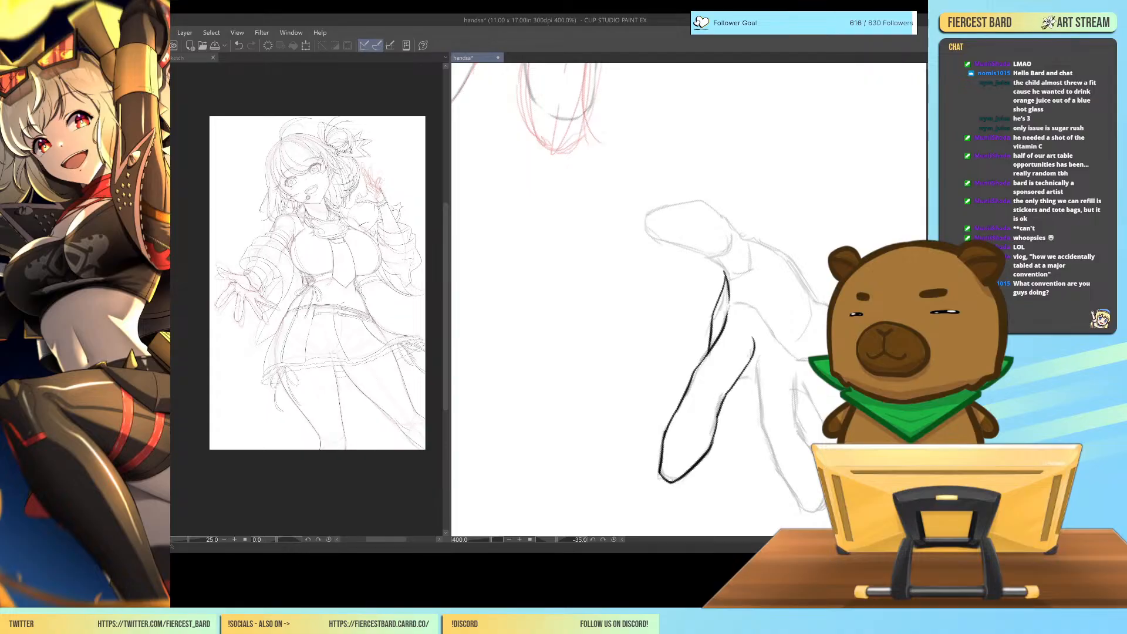
Ink the web beside the index finger and the full outline of the middle finger in black along the sketch.
{"action": "mouse_move", "coordinate": [839, 346]}
{"action": "left_mouse_down"}
{"action": "mouse_move", "coordinate": [787, 320]}
{"action": "mouse_move", "coordinate": [786, 329]}
{"action": "left_mouse_up"}
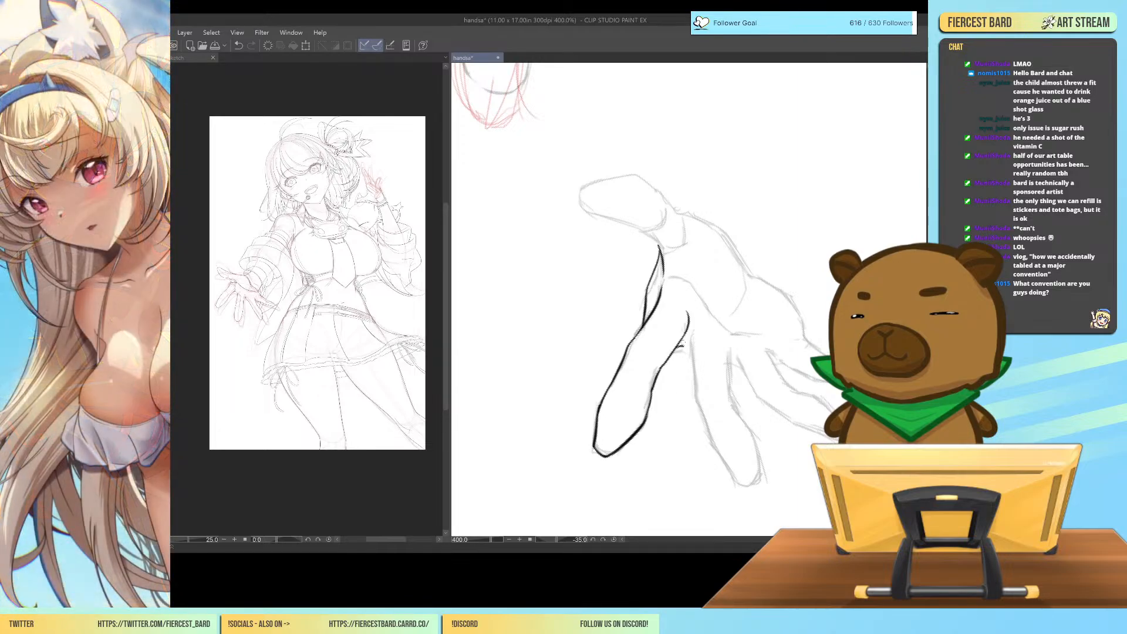
{"action": "left_click_drag", "start_coordinate": [678, 347], "coordinate": [694, 361]}
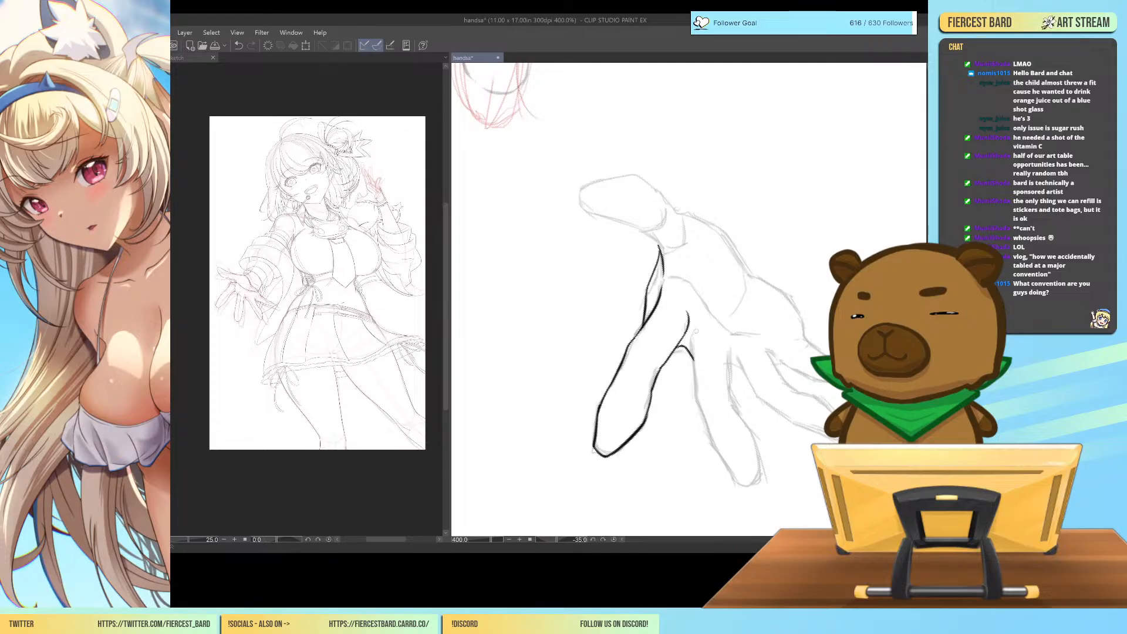
{"action": "left_click_drag", "start_coordinate": [697, 330], "coordinate": [695, 369]}
{"action": "key", "text": "ctrl+z"}
{"action": "left_click_drag", "start_coordinate": [697, 328], "coordinate": [699, 394]}
{"action": "key", "text": "ctrl+z"}
{"action": "left_click_drag", "start_coordinate": [694, 330], "coordinate": [697, 402]}
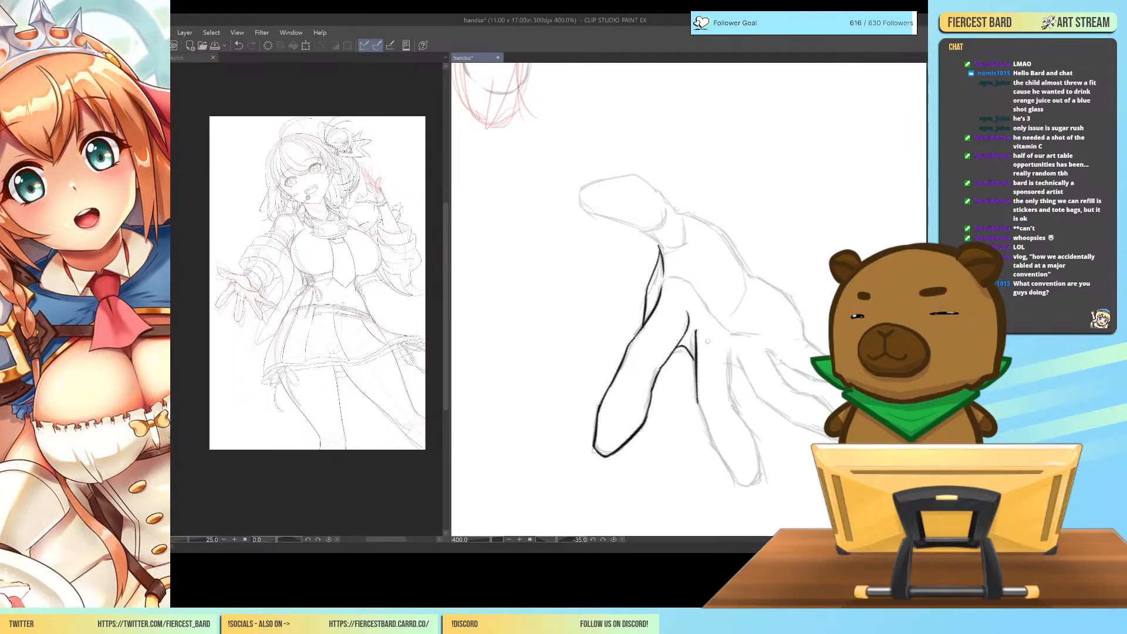
{"action": "left_click_drag", "start_coordinate": [697, 401], "coordinate": [741, 486]}
{"action": "left_click_drag", "start_coordinate": [728, 346], "coordinate": [755, 481]}
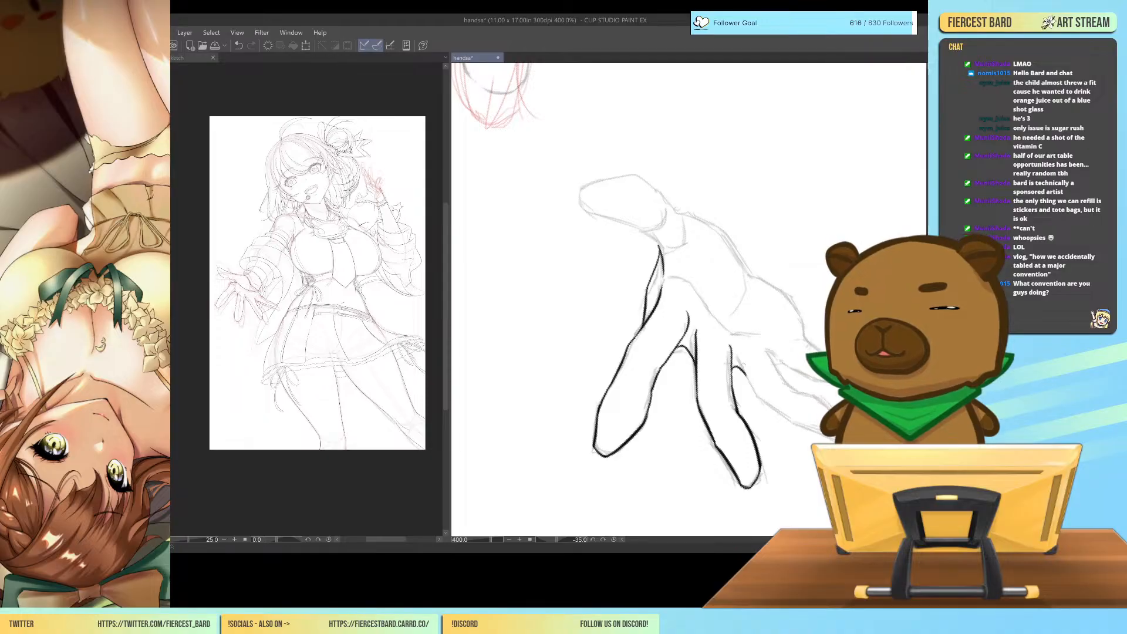
Ink both edges of the ring finger in black, starting from the web beside the middle finger.
{"action": "left_click_drag", "start_coordinate": [739, 352], "coordinate": [754, 397]}
{"action": "key", "text": "ctrl+z"}
{"action": "mouse_move", "coordinate": [738, 351]}
{"action": "left_mouse_down"}
{"action": "mouse_move", "coordinate": [754, 395]}
{"action": "mouse_move", "coordinate": [792, 421]}
{"action": "left_mouse_up"}
{"action": "key", "text": "ctrl+z"}
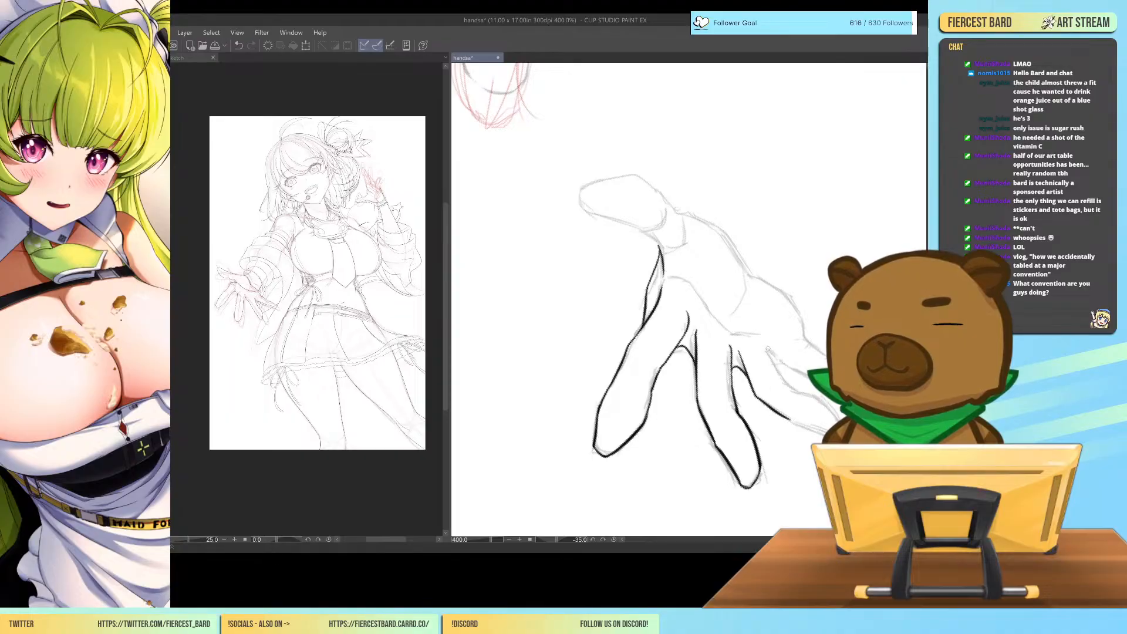
{"action": "key", "text": "ctrl+z"}
{"action": "left_click_drag", "start_coordinate": [770, 350], "coordinate": [790, 388]}
{"action": "key", "text": "ctrl+z"}
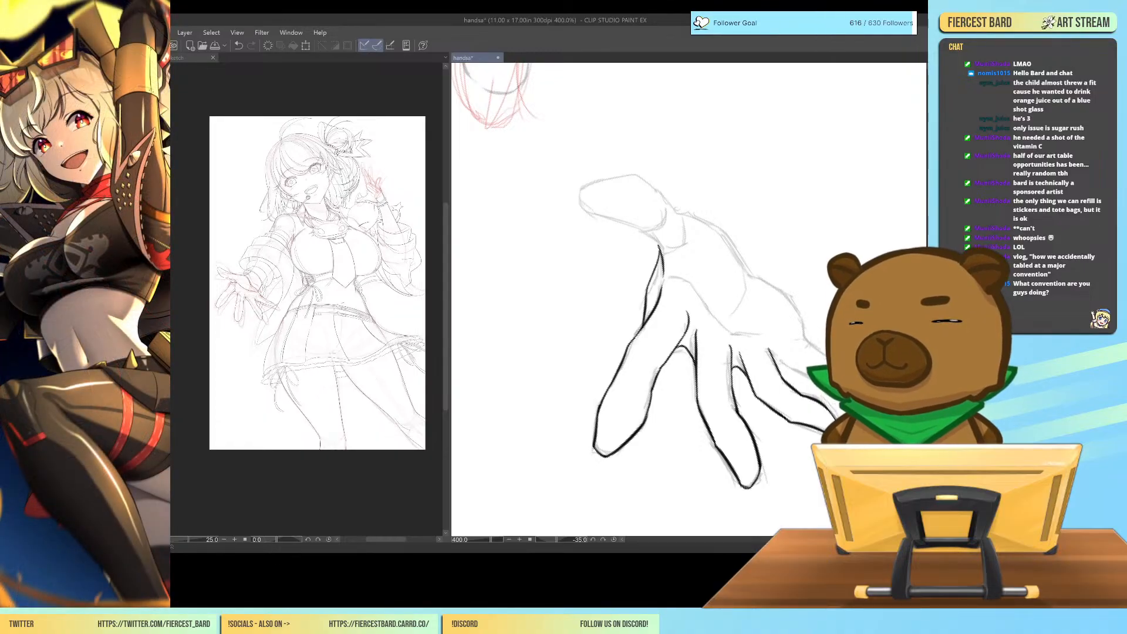
Ink the web between the ring and little fingers and the little finger's edges in black.
{"action": "left_click_drag", "start_coordinate": [776, 372], "coordinate": [785, 361]}
{"action": "key", "text": "ctrl+z"}
{"action": "left_click_drag", "start_coordinate": [778, 365], "coordinate": [787, 356]}
{"action": "left_click_drag", "start_coordinate": [774, 353], "coordinate": [812, 381]}
{"action": "key", "text": "ctrl+z"}
{"action": "key", "text": "ctrl+z"}
{"action": "key", "text": "ctrl+z"}
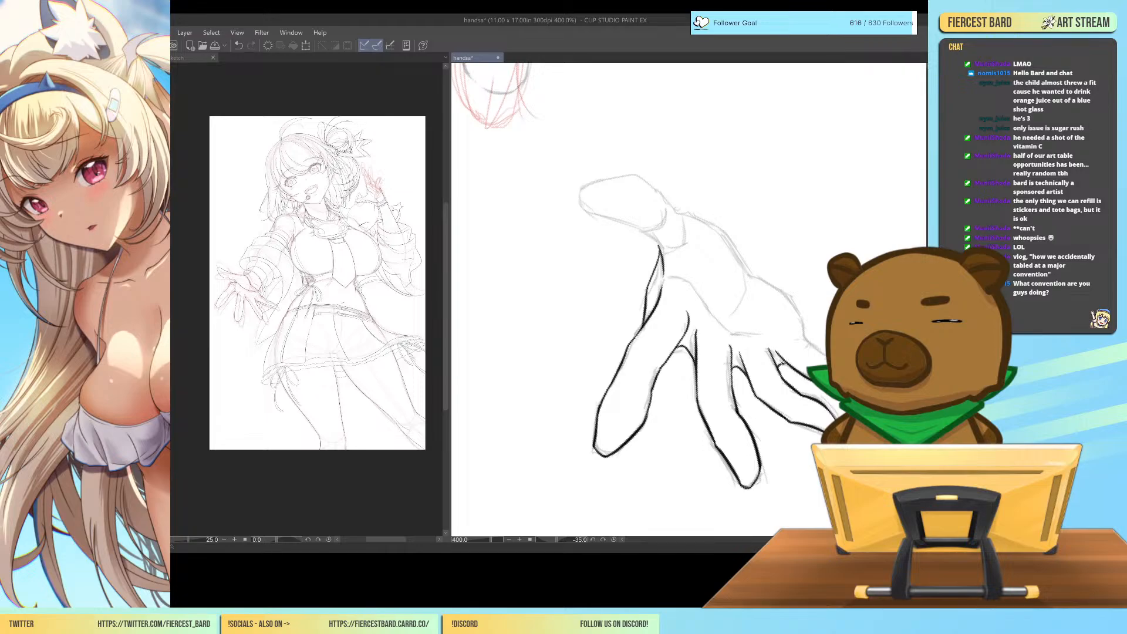
{"action": "left_click_drag", "start_coordinate": [803, 334], "coordinate": [826, 356]}
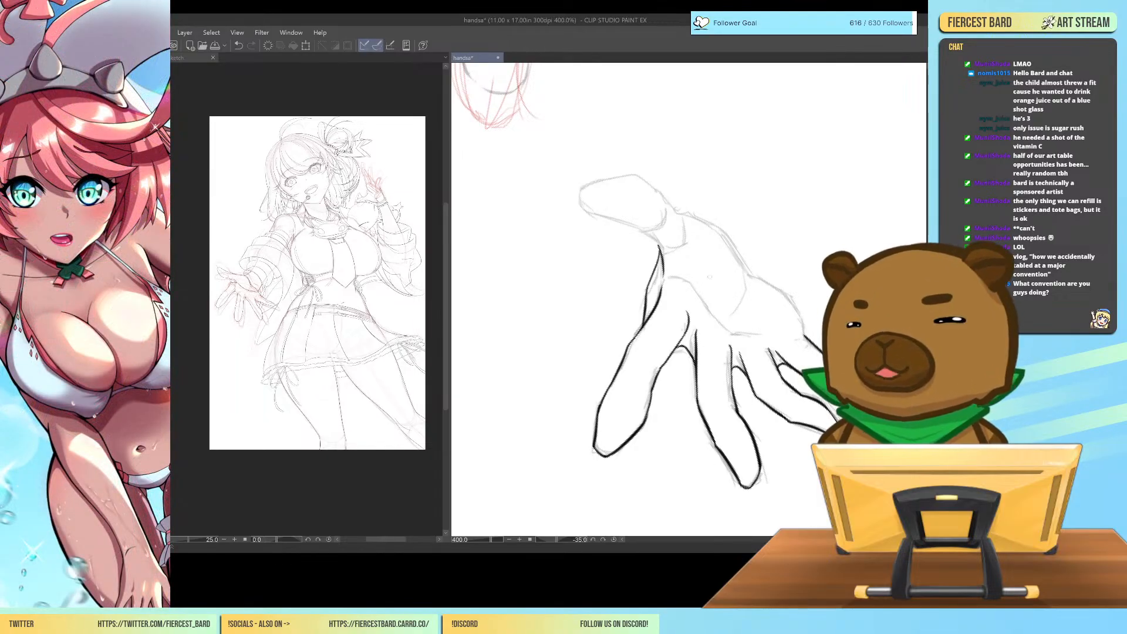
Ink the palm line across the bases of the fingers and the palm's outer edge leading to the little finger.
{"action": "mouse_move", "coordinate": [668, 277]}
{"action": "left_mouse_down"}
{"action": "mouse_move", "coordinate": [696, 286]}
{"action": "mouse_move", "coordinate": [732, 332]}
{"action": "left_mouse_up"}
{"action": "key", "text": "ctrl+z"}
{"action": "key", "text": "ctrl+z"}
{"action": "mouse_move", "coordinate": [688, 280]}
{"action": "left_mouse_down"}
{"action": "mouse_move", "coordinate": [711, 312]}
{"action": "mouse_move", "coordinate": [756, 338]}
{"action": "mouse_move", "coordinate": [790, 337]}
{"action": "left_mouse_up"}
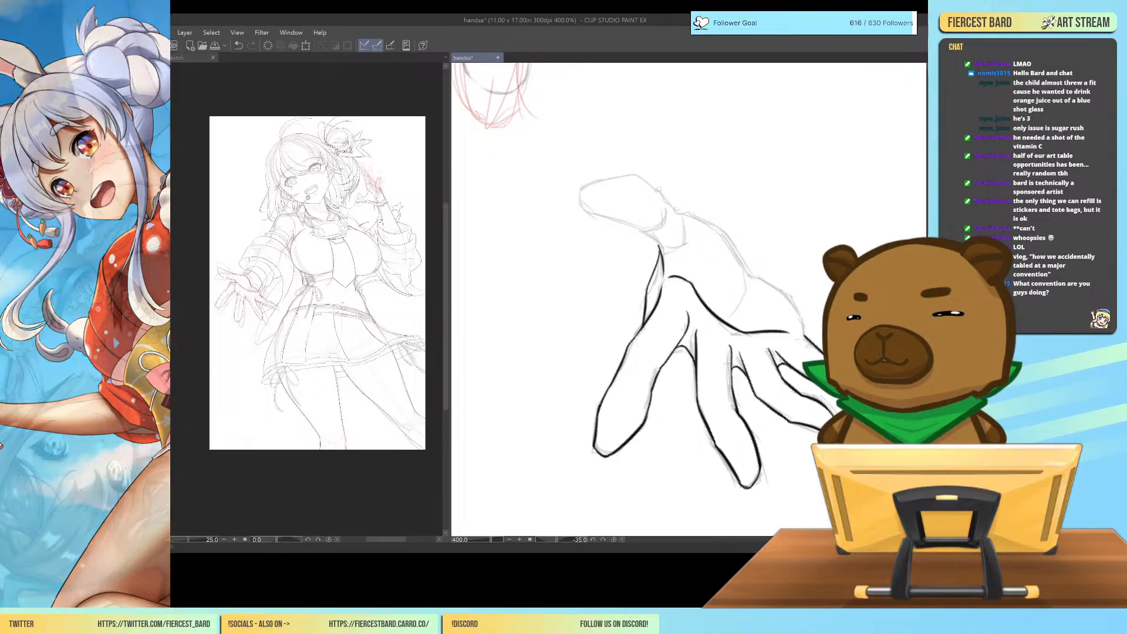
{"action": "mouse_move", "coordinate": [744, 275]}
{"action": "left_mouse_down"}
{"action": "mouse_move", "coordinate": [787, 290]}
{"action": "mouse_move", "coordinate": [803, 331]}
{"action": "left_mouse_up"}
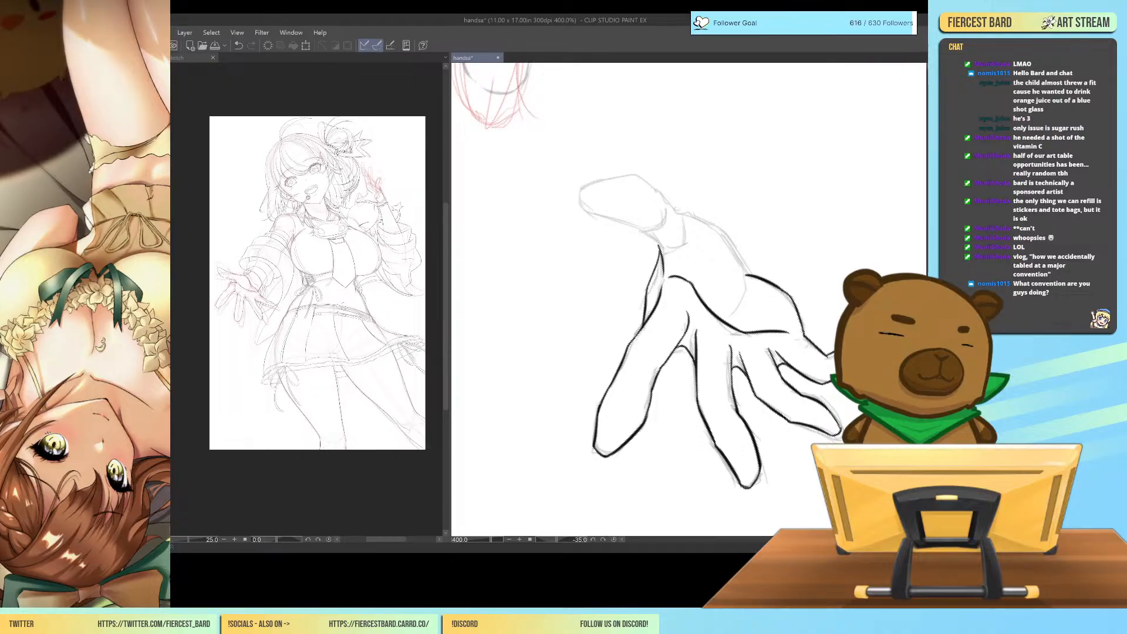
Ink the outer curve of the thumb mound up to the thumb joint, and the thumb's lower edge toward the web.
{"action": "mouse_move", "coordinate": [683, 215]}
{"action": "left_mouse_down"}
{"action": "mouse_move", "coordinate": [730, 235]}
{"action": "mouse_move", "coordinate": [754, 275]}
{"action": "left_mouse_up"}
{"action": "key", "text": "ctrl+z"}
{"action": "left_click_drag", "start_coordinate": [729, 232], "coordinate": [752, 274]}
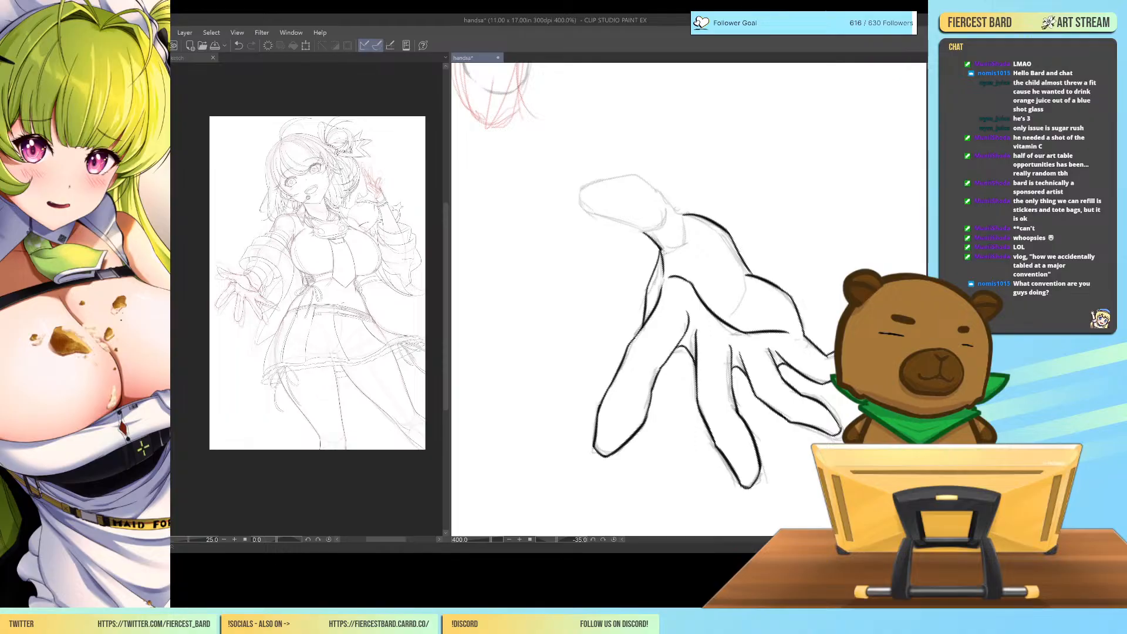
{"action": "left_click_drag", "start_coordinate": [681, 213], "coordinate": [659, 193]}
{"action": "left_click_drag", "start_coordinate": [589, 216], "coordinate": [650, 235]}
{"action": "key", "text": "ctrl+z"}
{"action": "left_click_drag", "start_coordinate": [586, 216], "coordinate": [648, 234]}
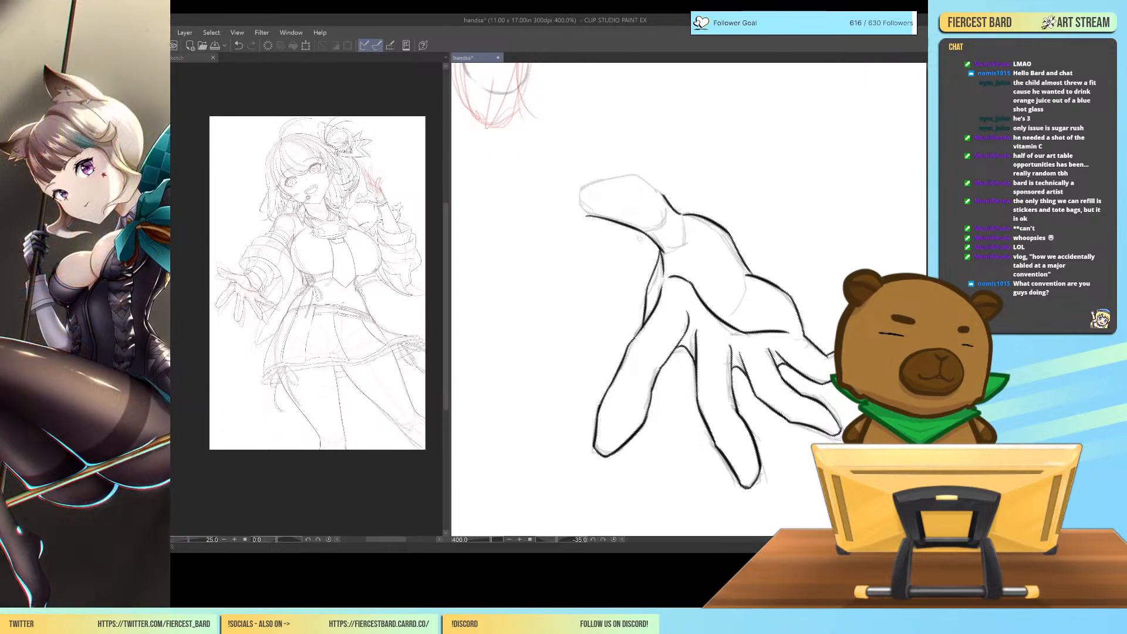
Ink the thumb's rounded tip and its upper edge back to the joint in one smooth black outline.
{"action": "mouse_move", "coordinate": [586, 216]}
{"action": "left_mouse_down"}
{"action": "mouse_move", "coordinate": [579, 187]}
{"action": "mouse_move", "coordinate": [643, 176]}
{"action": "left_mouse_up"}
{"action": "key", "text": "ctrl+z"}
{"action": "left_click_drag", "start_coordinate": [578, 194], "coordinate": [639, 173]}
{"action": "key", "text": "ctrl+z"}
{"action": "key", "text": "ctrl+z"}
{"action": "left_click_drag", "start_coordinate": [578, 195], "coordinate": [646, 173]}
{"action": "key", "text": "ctrl+z"}
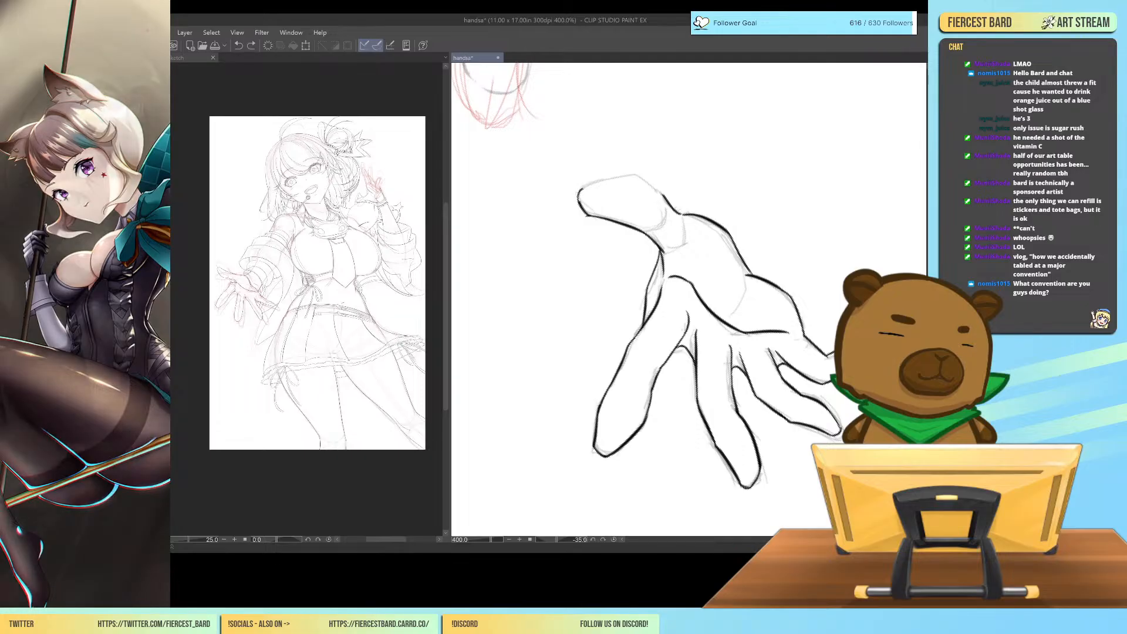
{"action": "left_click_drag", "start_coordinate": [579, 194], "coordinate": [643, 176]}
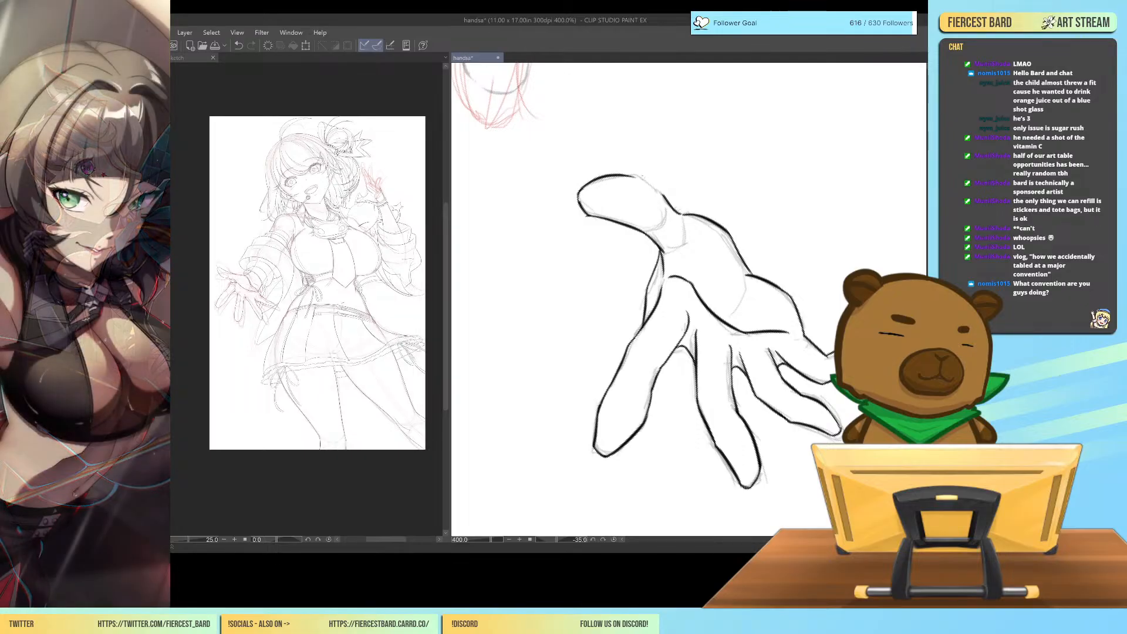
{"action": "key", "text": "ctrl+z"}
{"action": "mouse_move", "coordinate": [578, 194]}
{"action": "left_mouse_down"}
{"action": "mouse_move", "coordinate": [652, 175]}
{"action": "mouse_move", "coordinate": [669, 200]}
{"action": "left_mouse_up"}
{"action": "key", "text": "ctrl+z"}
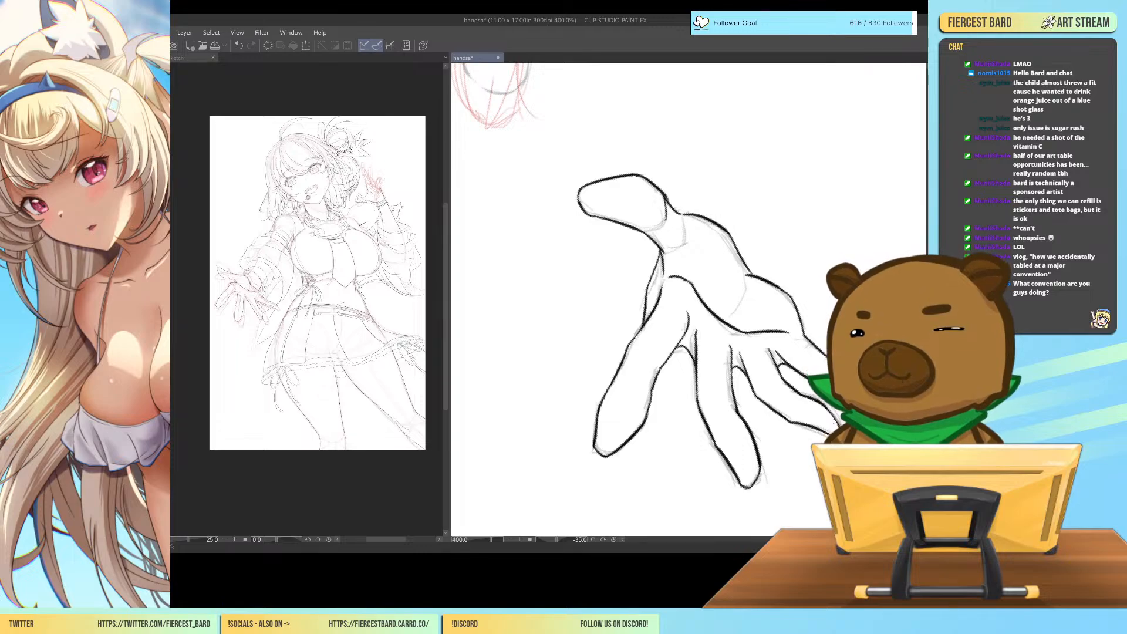
Add fingernails extending slightly past the tips of the index, middle and ring fingers.
{"action": "mouse_move", "coordinate": [599, 421]}
{"action": "left_mouse_down"}
{"action": "mouse_move", "coordinate": [585, 454]}
{"action": "mouse_move", "coordinate": [587, 463]}
{"action": "mouse_move", "coordinate": [606, 457]}
{"action": "mouse_move", "coordinate": [586, 455]}
{"action": "mouse_move", "coordinate": [591, 464]}
{"action": "left_mouse_up"}
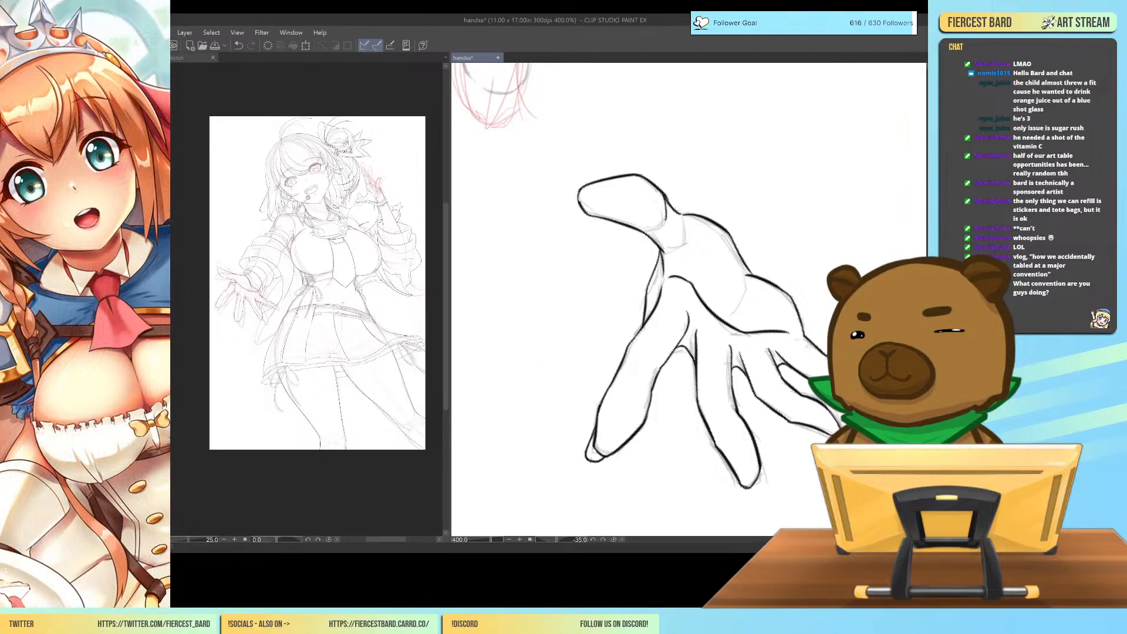
{"action": "mouse_move", "coordinate": [733, 471]}
{"action": "left_mouse_down"}
{"action": "mouse_move", "coordinate": [746, 499]}
{"action": "mouse_move", "coordinate": [759, 481]}
{"action": "mouse_move", "coordinate": [737, 497]}
{"action": "left_mouse_up"}
{"action": "left_click_drag", "start_coordinate": [818, 431], "coordinate": [830, 438]}
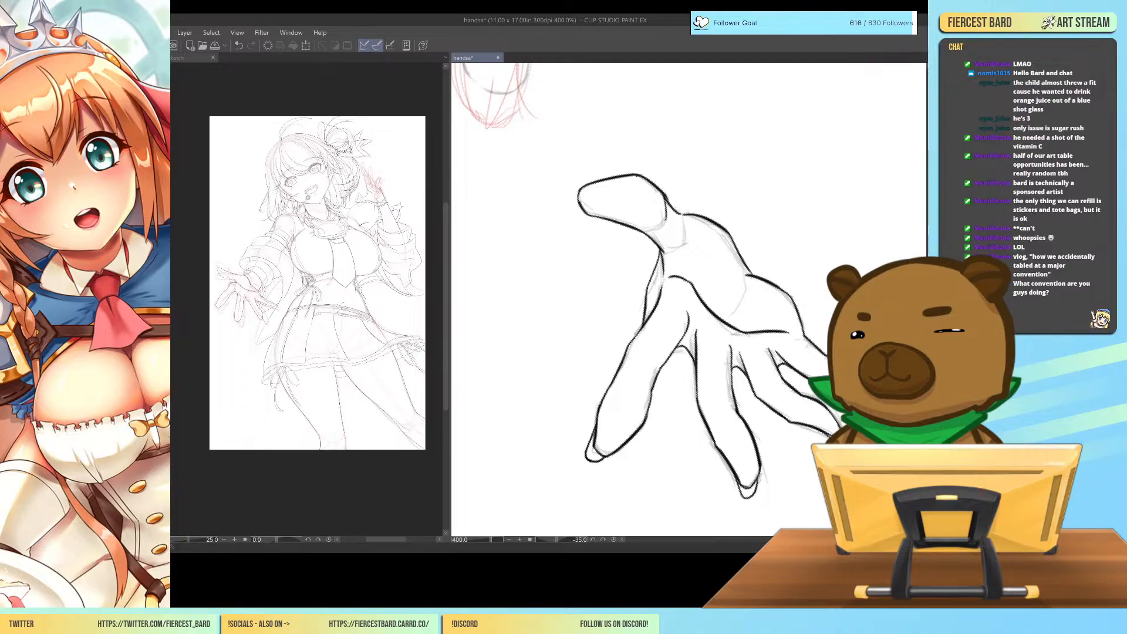
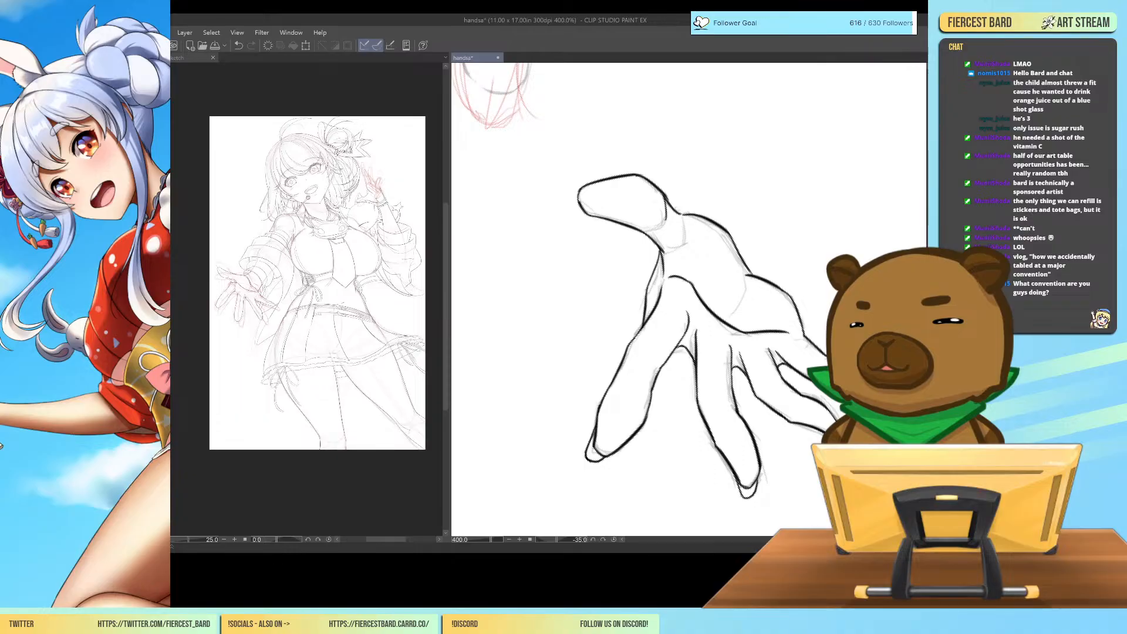
Ink a pointed fingernail extending slightly past the tip of the thumb.
{"action": "mouse_move", "coordinate": [603, 219]}
{"action": "left_mouse_down"}
{"action": "mouse_move", "coordinate": [561, 209]}
{"action": "mouse_move", "coordinate": [582, 187]}
{"action": "left_mouse_up"}
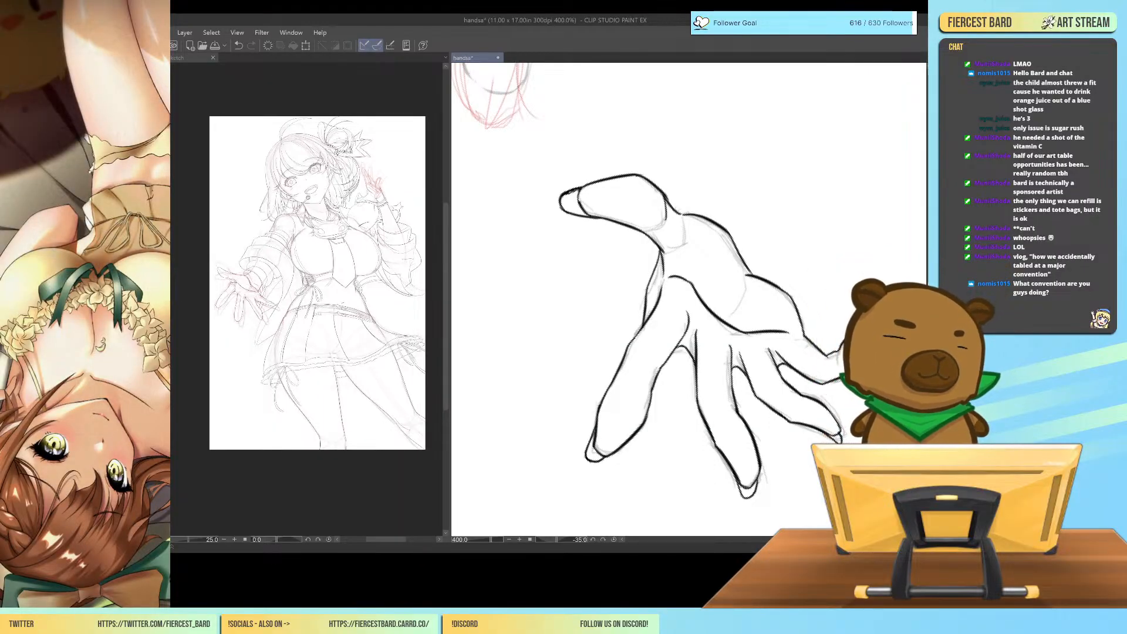
{"action": "left_click_drag", "start_coordinate": [566, 197], "coordinate": [578, 190]}
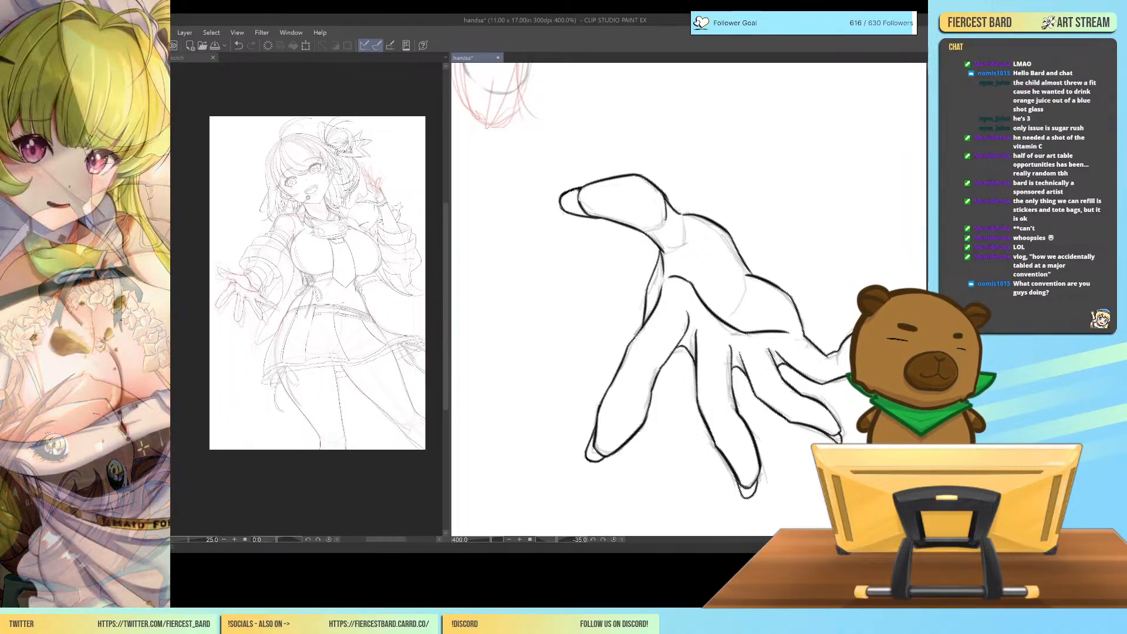
{"action": "left_click_drag", "start_coordinate": [585, 218], "coordinate": [607, 223]}
{"action": "key", "text": "ctrl+z"}
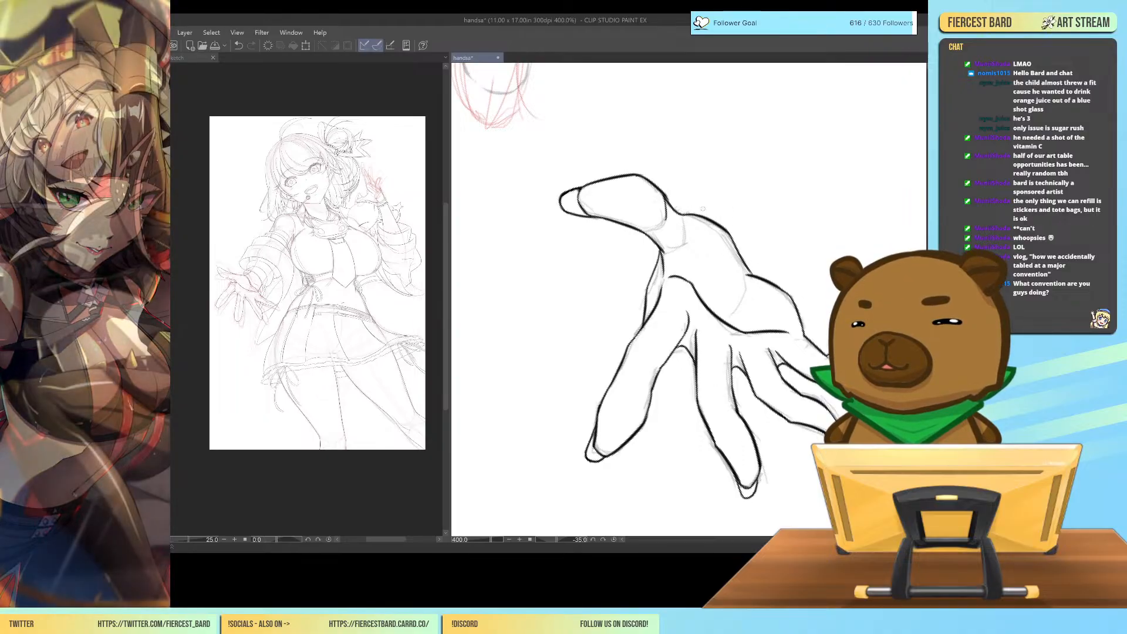
Ink the curved crease around the thumb mound, from the palm's outer edge down into the palm.
{"action": "left_click_drag", "start_coordinate": [741, 256], "coordinate": [744, 297]}
{"action": "key", "text": "ctrl+z"}
{"action": "mouse_move", "coordinate": [739, 257]}
{"action": "left_mouse_down"}
{"action": "mouse_move", "coordinate": [746, 302]}
{"action": "mouse_move", "coordinate": [734, 320]}
{"action": "left_mouse_up"}
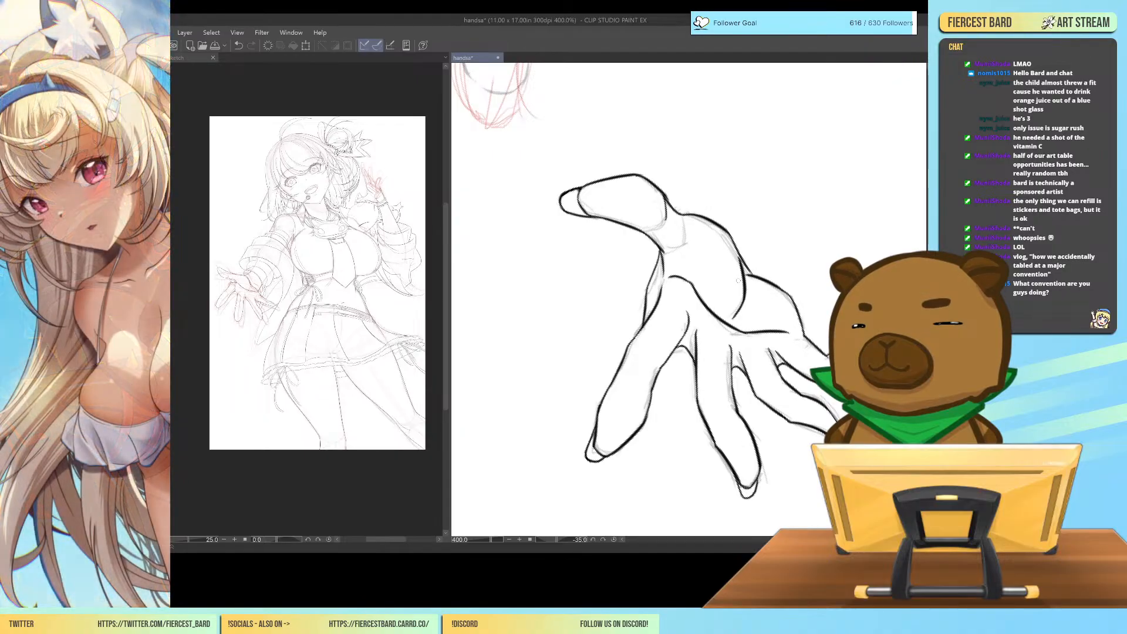
Lasso-select the whole inked open hand.
{"action": "key", "text": "ctrl+alt+0"}
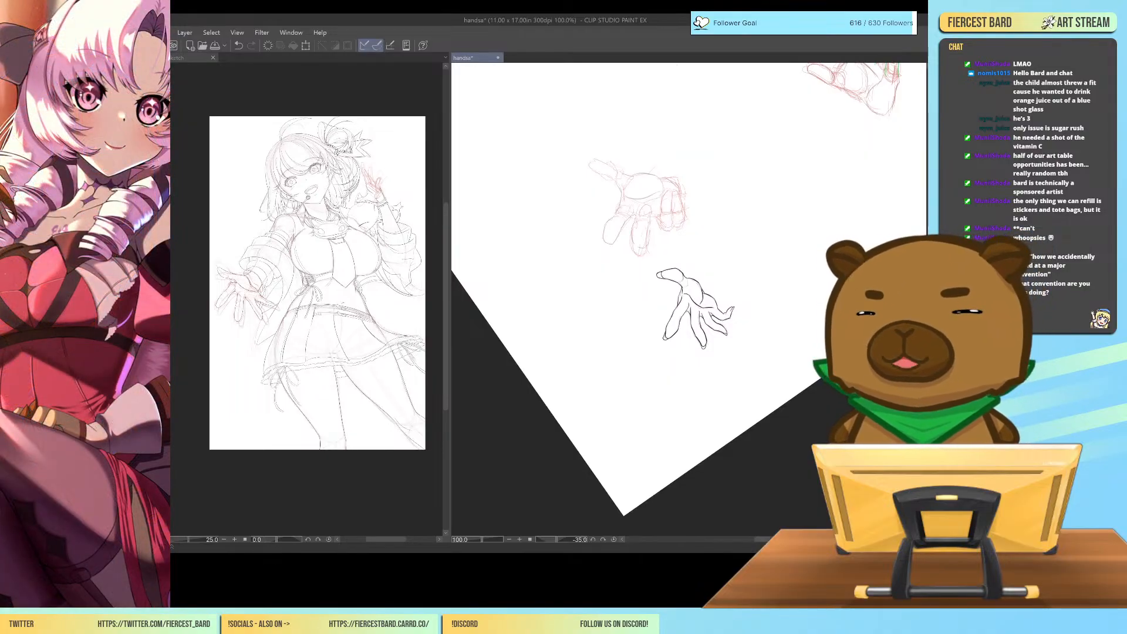
{"action": "key", "text": "ctrl+plus"}
{"action": "key", "text": "ctrl+plus"}
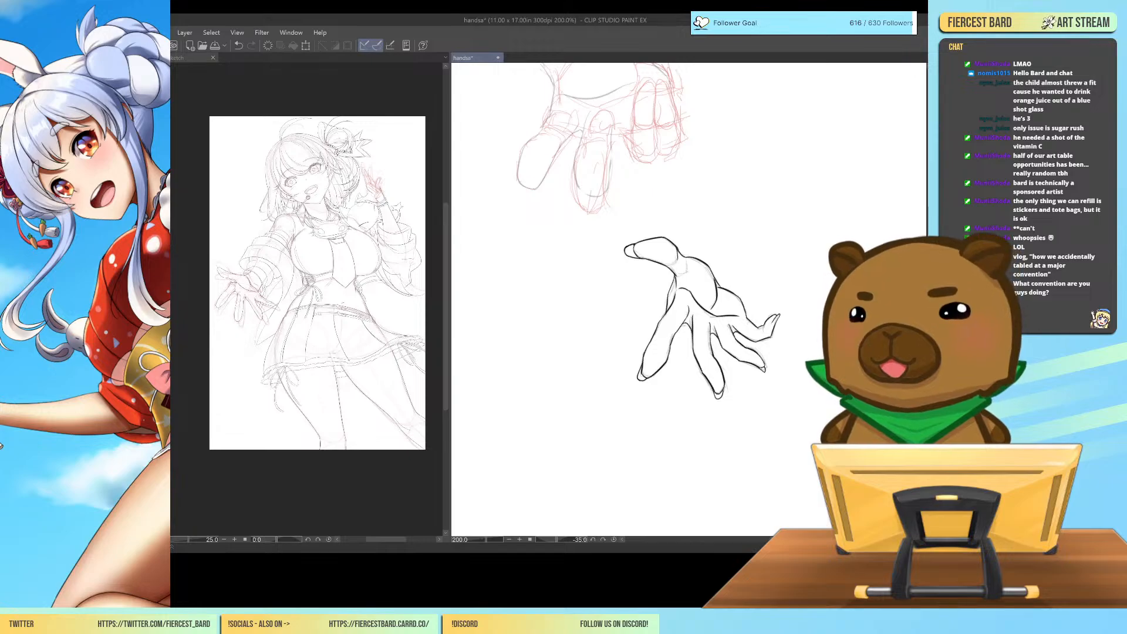
{"action": "key", "text": "ctrl+minus"}
{"action": "key", "text": "ctrl+minus"}
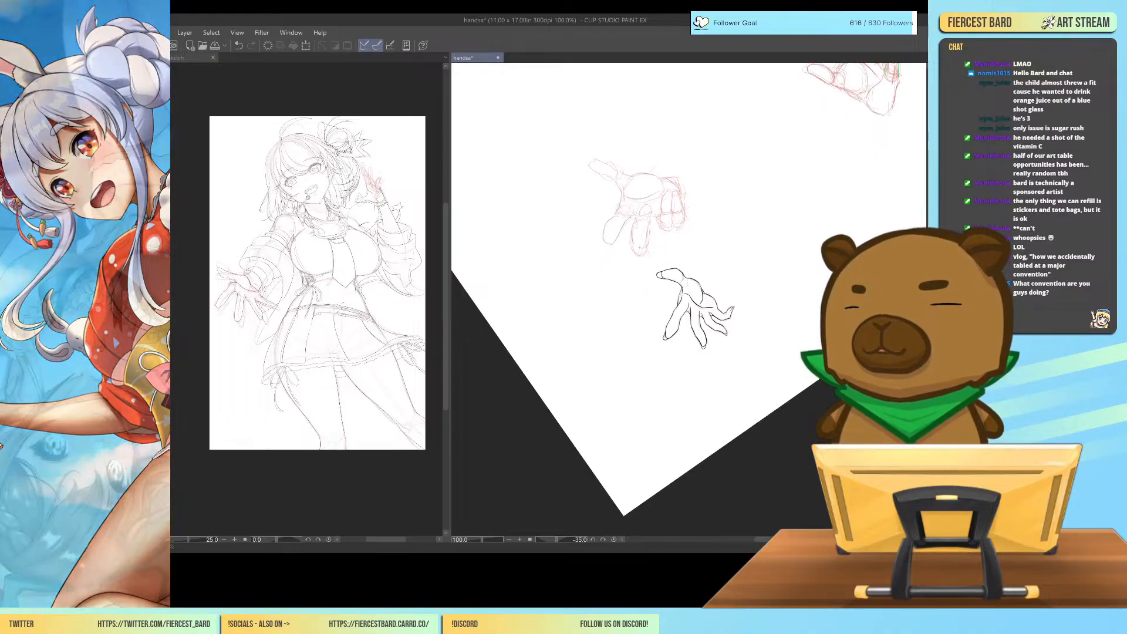
{"action": "mouse_move", "coordinate": [663, 299]}
{"action": "left_mouse_down"}
{"action": "mouse_move", "coordinate": [657, 258]}
{"action": "mouse_move", "coordinate": [774, 281]}
{"action": "mouse_move", "coordinate": [738, 348]}
{"action": "mouse_move", "coordinate": [656, 361]}
{"action": "mouse_move", "coordinate": [665, 293]}
{"action": "left_mouse_up"}
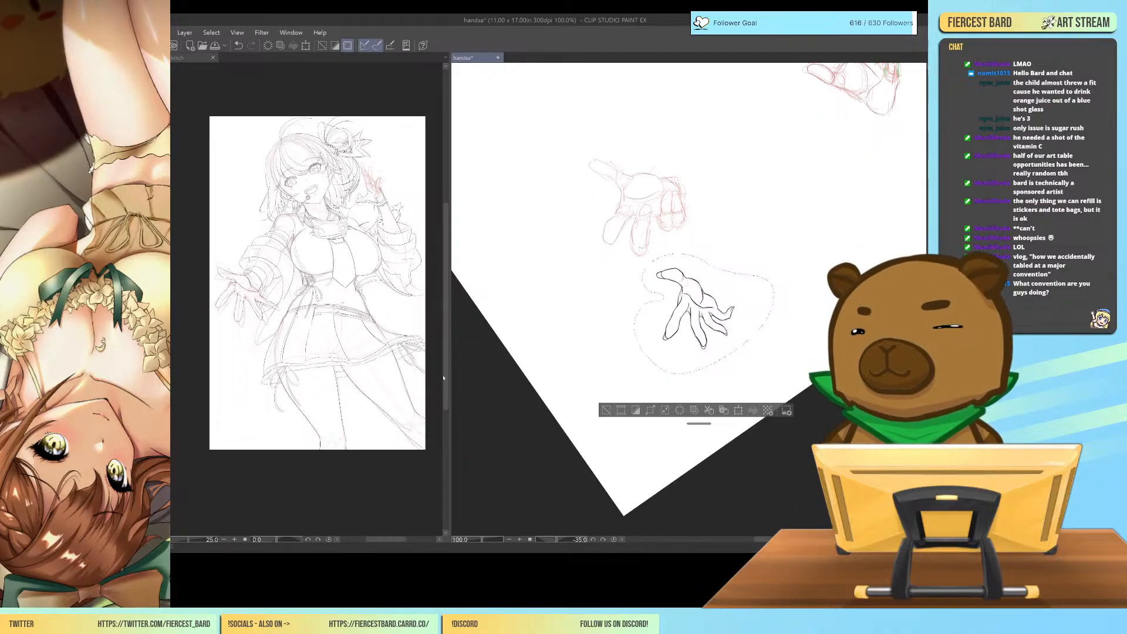
Switch to the character sketch document, widen its view and bring the outstretched hand up close.
{"action": "left_click_drag", "start_coordinate": [450, 300], "coordinate": [798, 303]}
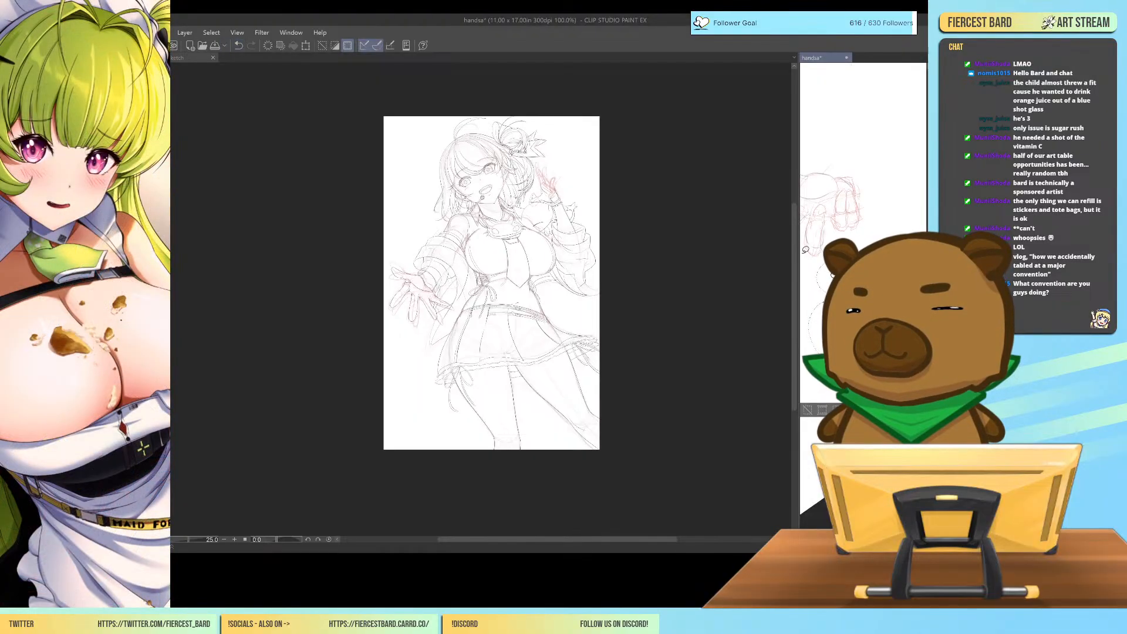
{"action": "key", "text": "ctrl+plus"}
{"action": "key", "text": "ctrl+plus"}
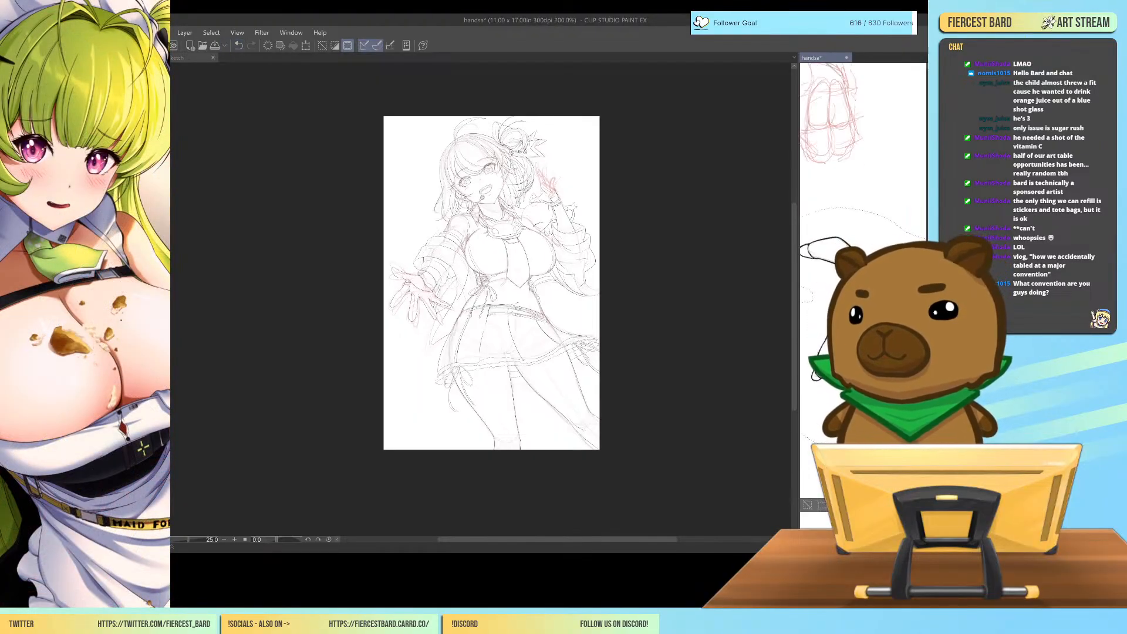
{"action": "key", "text": "ctrl+minus"}
{"action": "key", "text": "ctrl+minus"}
{"action": "left_click", "coordinate": [190, 58]}
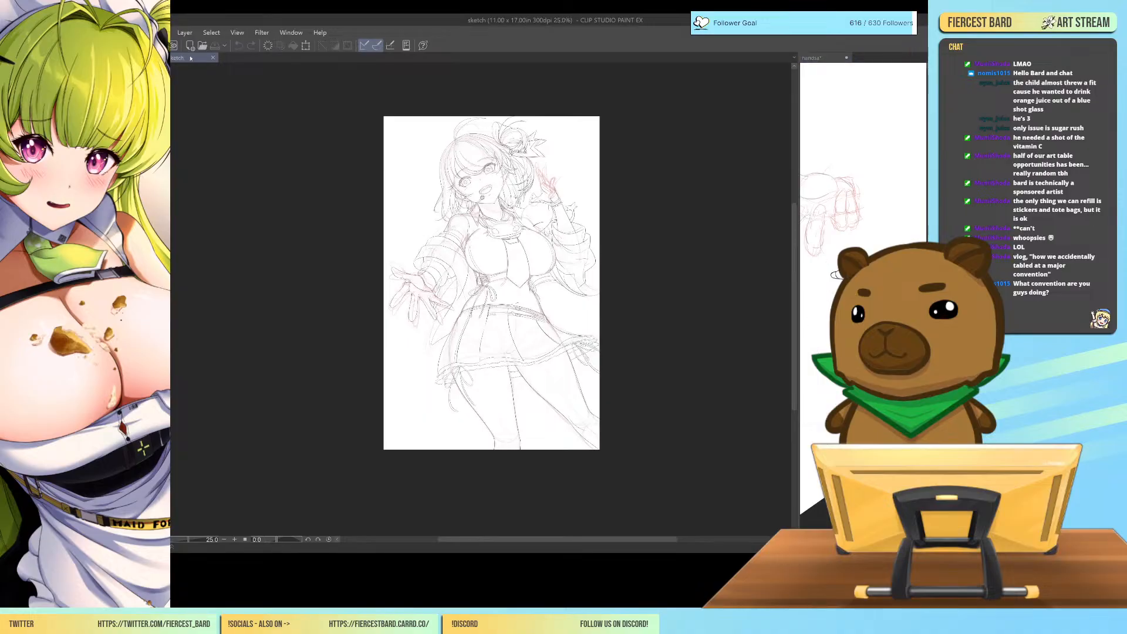
{"action": "key", "text": "ctrl+plus"}
{"action": "key", "text": "ctrl+plus"}
{"action": "key", "text": "ctrl+plus"}
{"action": "left_click_drag", "start_coordinate": [615, 381], "coordinate": [707, 406]}
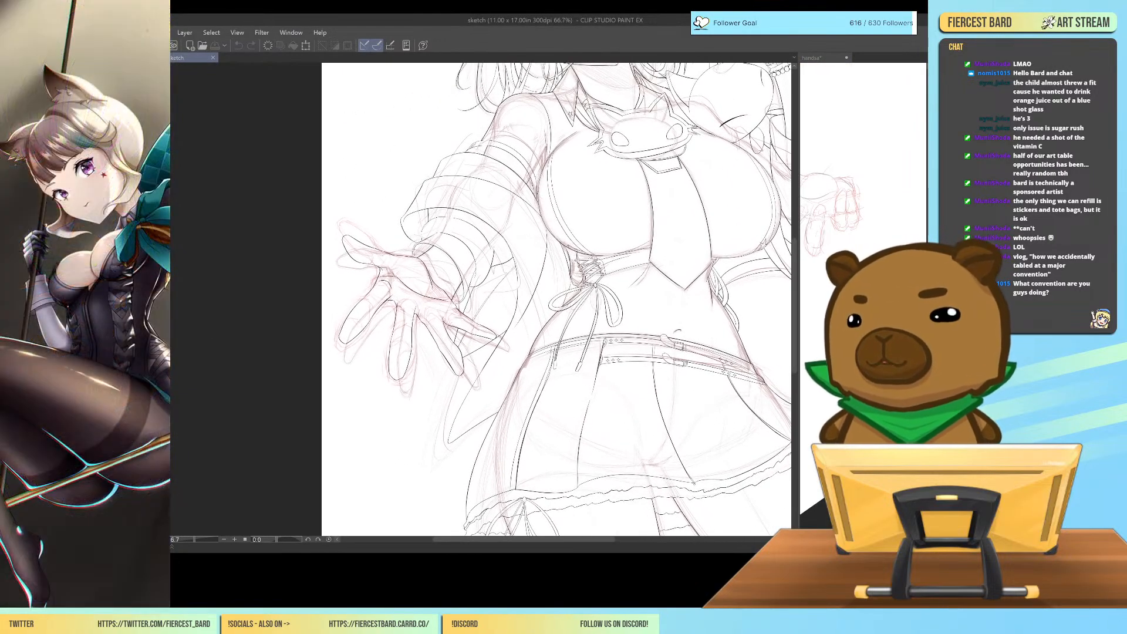
Erase the old line art of the character's outstretched hand, leaving the sleeve and cuff lines.
{"action": "key", "text": "ctrl+shift+n"}
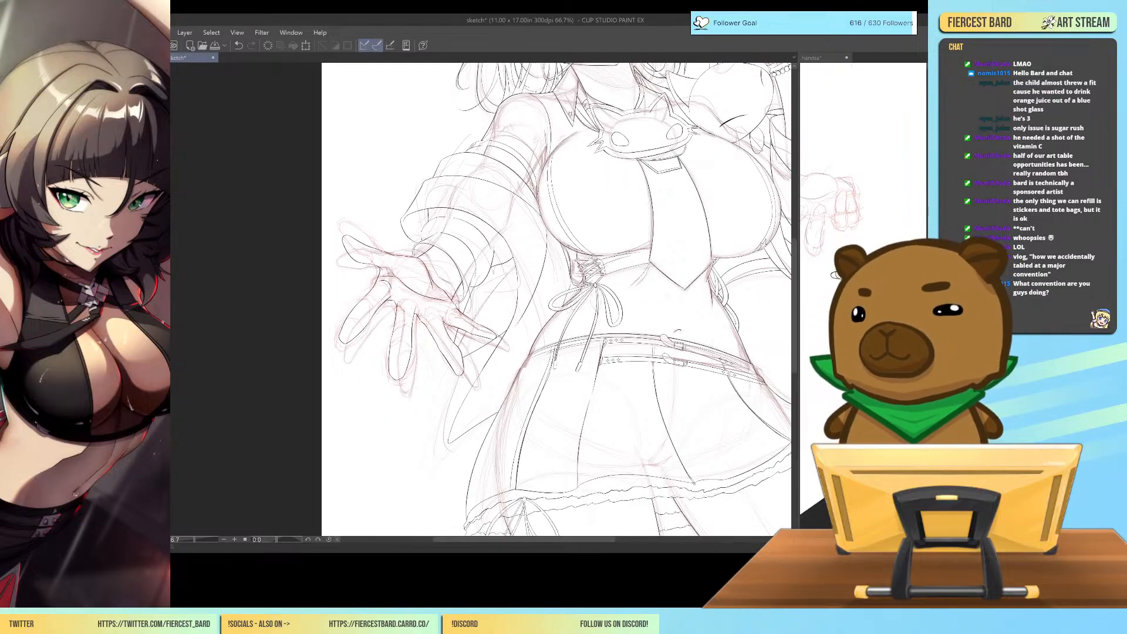
{"action": "key", "text": "ctrl+plus"}
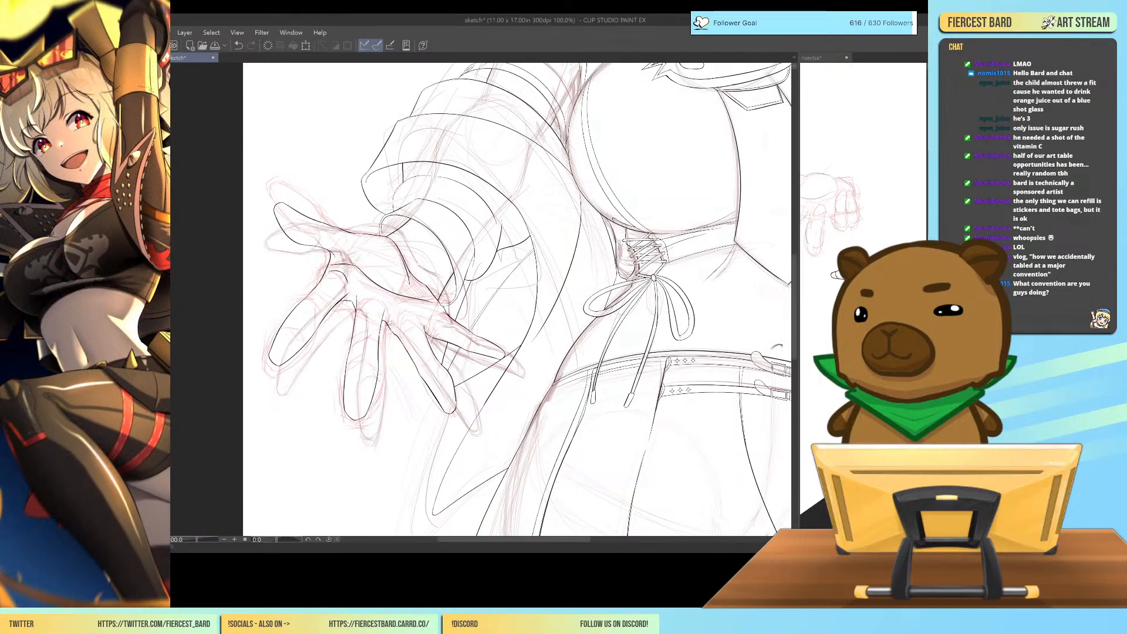
{"action": "key", "text": "ctrl+z"}
{"action": "key", "text": "e"}
{"action": "mouse_move", "coordinate": [280, 214]}
{"action": "left_mouse_down"}
{"action": "mouse_move", "coordinate": [322, 247]}
{"action": "mouse_move", "coordinate": [331, 242]}
{"action": "mouse_move", "coordinate": [310, 213]}
{"action": "mouse_move", "coordinate": [368, 243]}
{"action": "mouse_move", "coordinate": [356, 236]}
{"action": "mouse_move", "coordinate": [352, 272]}
{"action": "mouse_move", "coordinate": [319, 287]}
{"action": "mouse_move", "coordinate": [293, 343]}
{"action": "mouse_move", "coordinate": [275, 339]}
{"action": "mouse_move", "coordinate": [297, 312]}
{"action": "mouse_move", "coordinate": [333, 325]}
{"action": "mouse_move", "coordinate": [351, 305]}
{"action": "mouse_move", "coordinate": [370, 321]}
{"action": "mouse_move", "coordinate": [352, 315]}
{"action": "mouse_move", "coordinate": [367, 370]}
{"action": "mouse_move", "coordinate": [380, 380]}
{"action": "mouse_move", "coordinate": [410, 354]}
{"action": "left_mouse_up"}
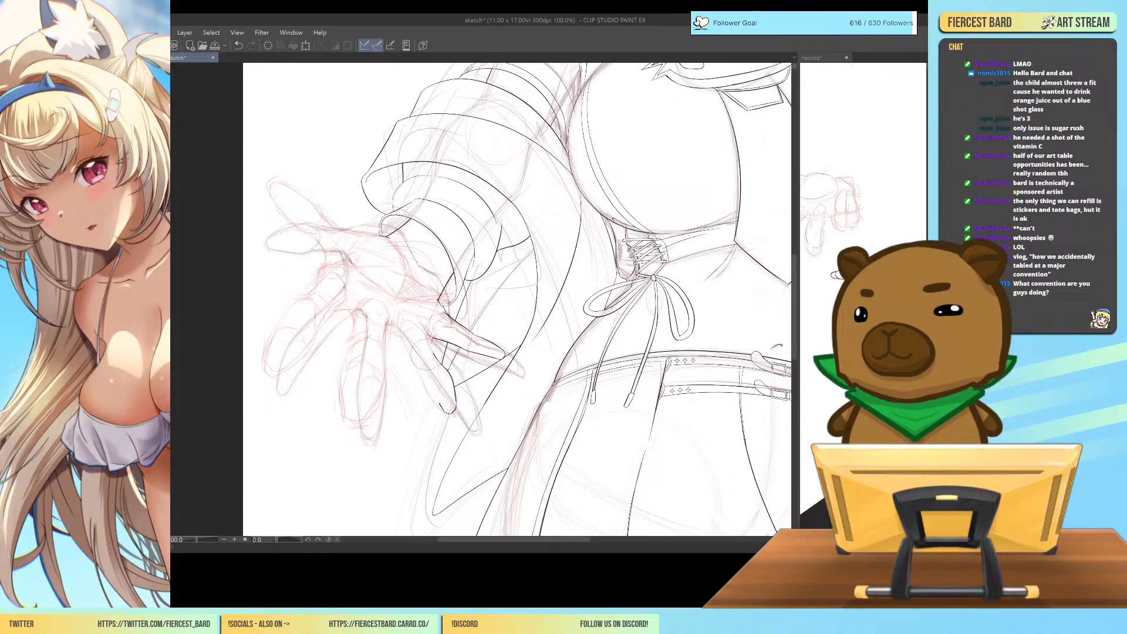
{"action": "mouse_move", "coordinate": [441, 408]}
{"action": "left_mouse_down"}
{"action": "mouse_move", "coordinate": [463, 400]}
{"action": "mouse_move", "coordinate": [481, 367]}
{"action": "mouse_move", "coordinate": [452, 395]}
{"action": "mouse_move", "coordinate": [443, 371]}
{"action": "left_mouse_up"}
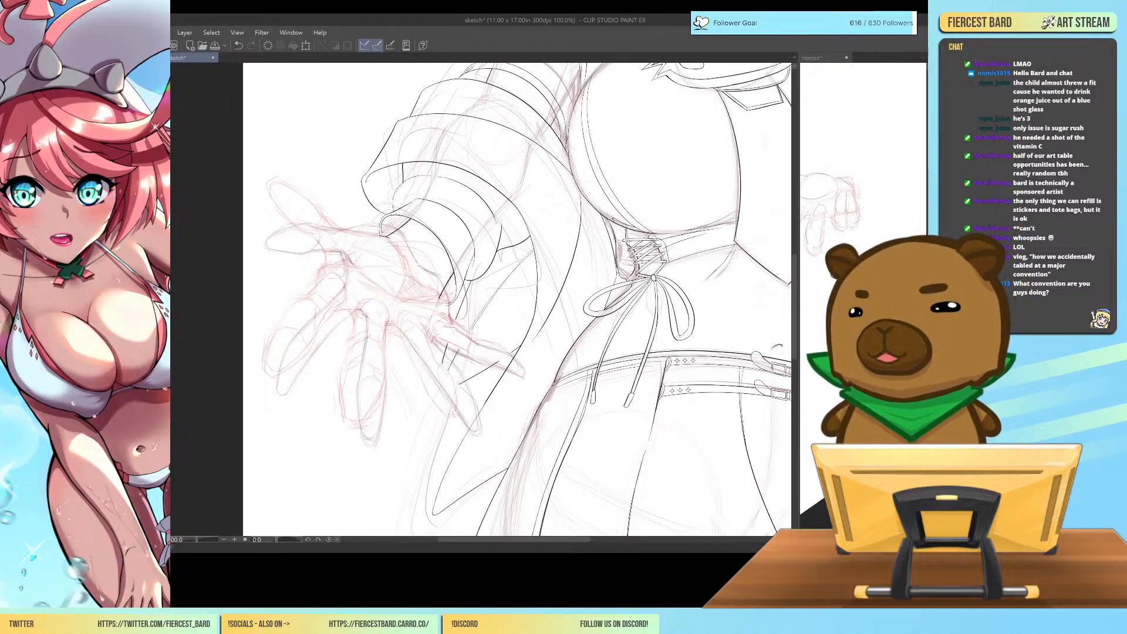
Paste the inked open hand into the character drawing, move it below the outstretched sleeve and hide the red sketch.
{"action": "key", "text": "ctrl+minus"}
{"action": "key", "text": "ctrl+minus"}
{"action": "key", "text": "ctrl+minus"}
{"action": "key", "text": "ctrl+minus"}
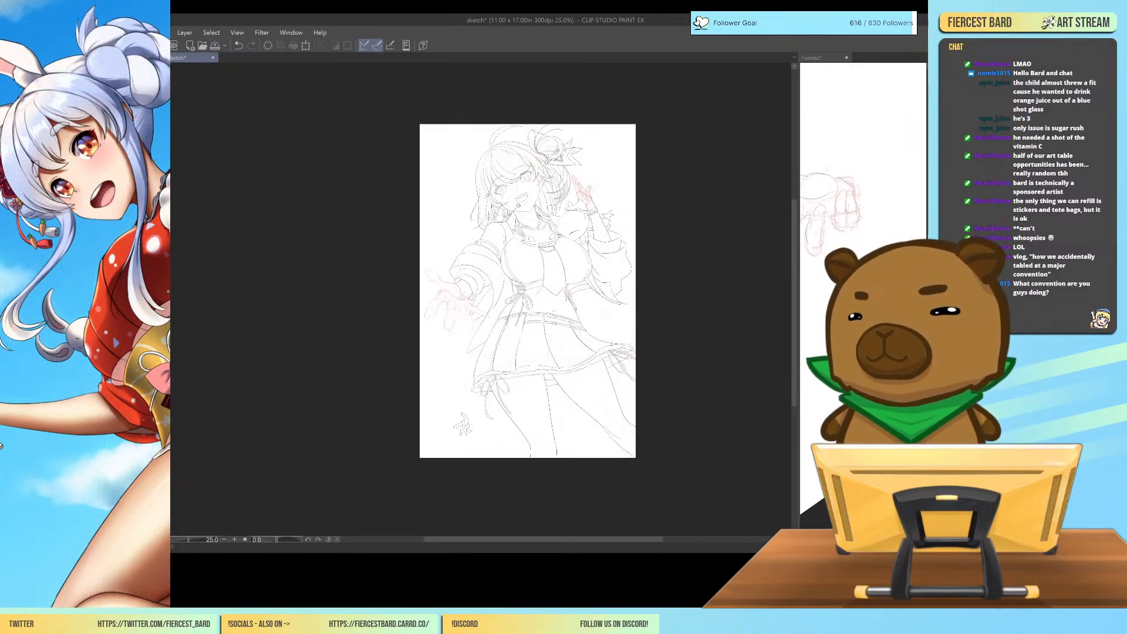
{"action": "key", "text": "ctrl+plus"}
{"action": "key", "text": "ctrl+plus"}
{"action": "key", "text": "ctrl+plus"}
{"action": "left_click_drag", "start_coordinate": [722, 410], "coordinate": [724, 242]}
{"action": "left_click_drag", "start_coordinate": [475, 475], "coordinate": [433, 173]}
{"action": "left_click_drag", "start_coordinate": [545, 171], "coordinate": [592, 419]}
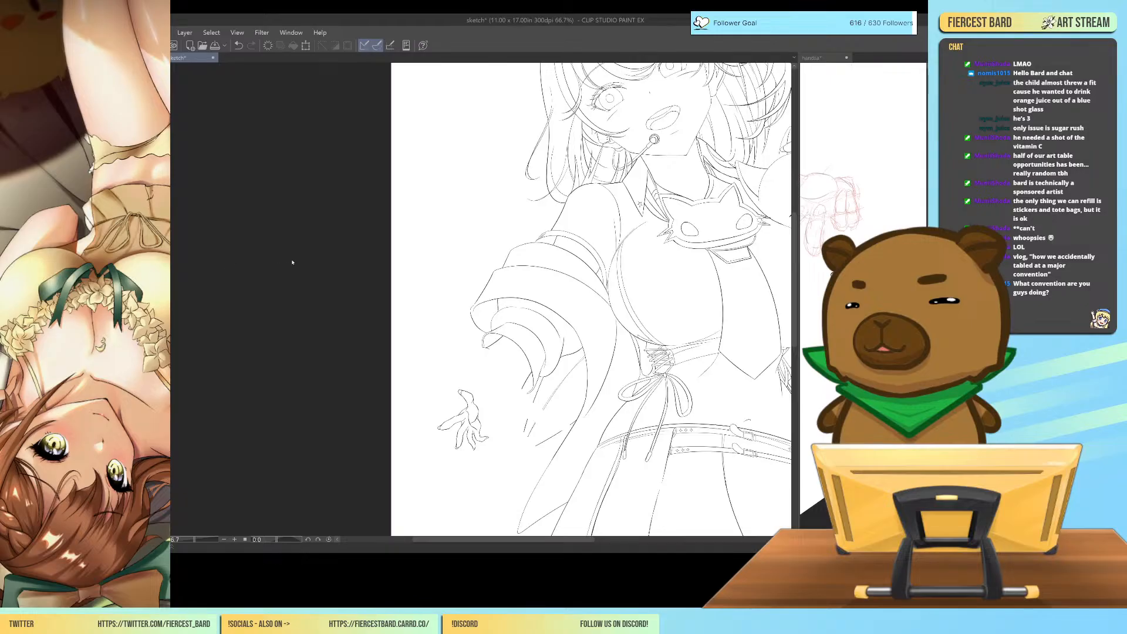
Enlarge, rotate and position the pasted hand so that it fits the sleeve's cuff, and apply the transformation.
{"action": "key", "text": "ctrl+t"}
{"action": "left_click_drag", "start_coordinate": [420, 376], "coordinate": [402, 409]}
{"action": "left_click_drag", "start_coordinate": [459, 465], "coordinate": [452, 541]}
{"action": "left_click_drag", "start_coordinate": [485, 485], "coordinate": [506, 414]}
{"action": "left_click_drag", "start_coordinate": [471, 468], "coordinate": [472, 497]}
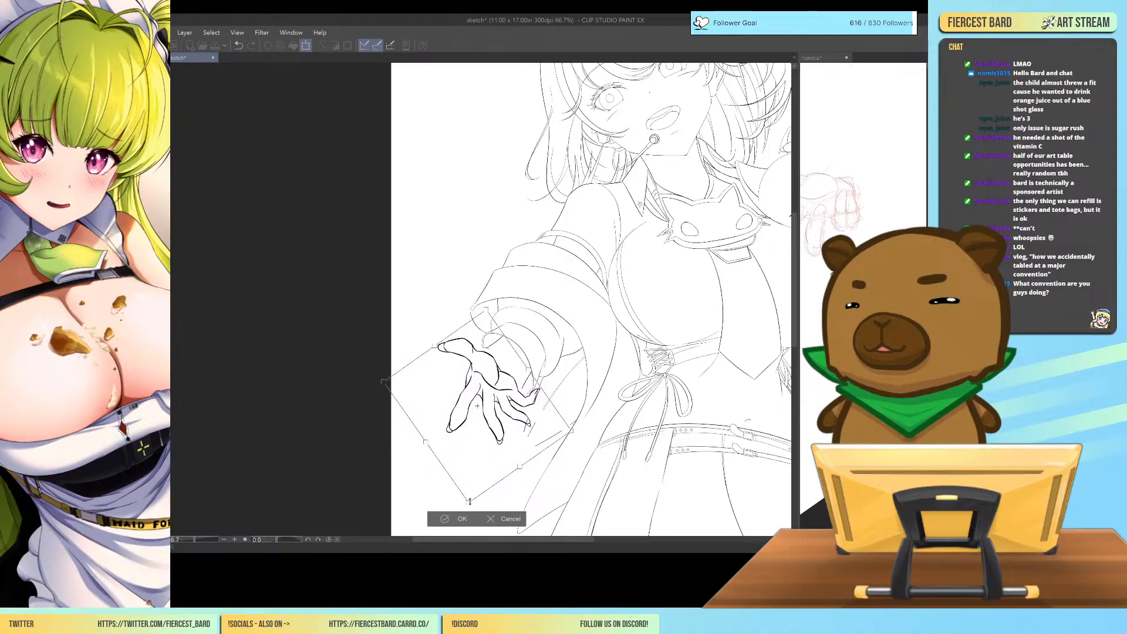
{"action": "left_click_drag", "start_coordinate": [524, 438], "coordinate": [524, 429]}
{"action": "key", "text": "ctrl+minus"}
{"action": "key", "text": "ctrl+minus"}
{"action": "key", "text": "ctrl+minus"}
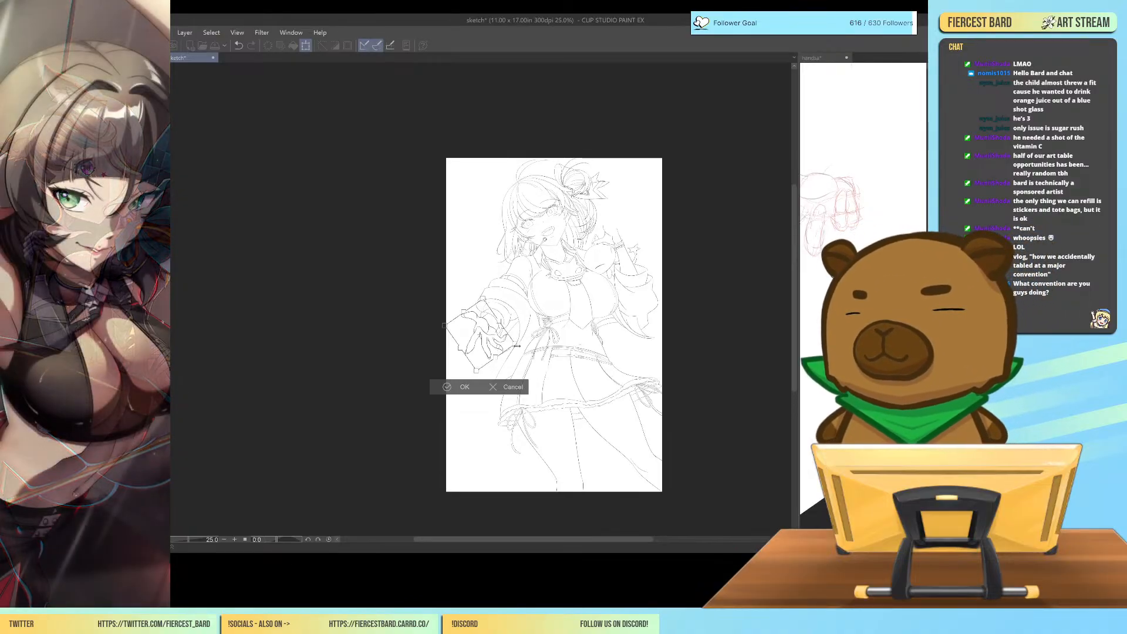
{"action": "left_click_drag", "start_coordinate": [517, 346], "coordinate": [504, 339]}
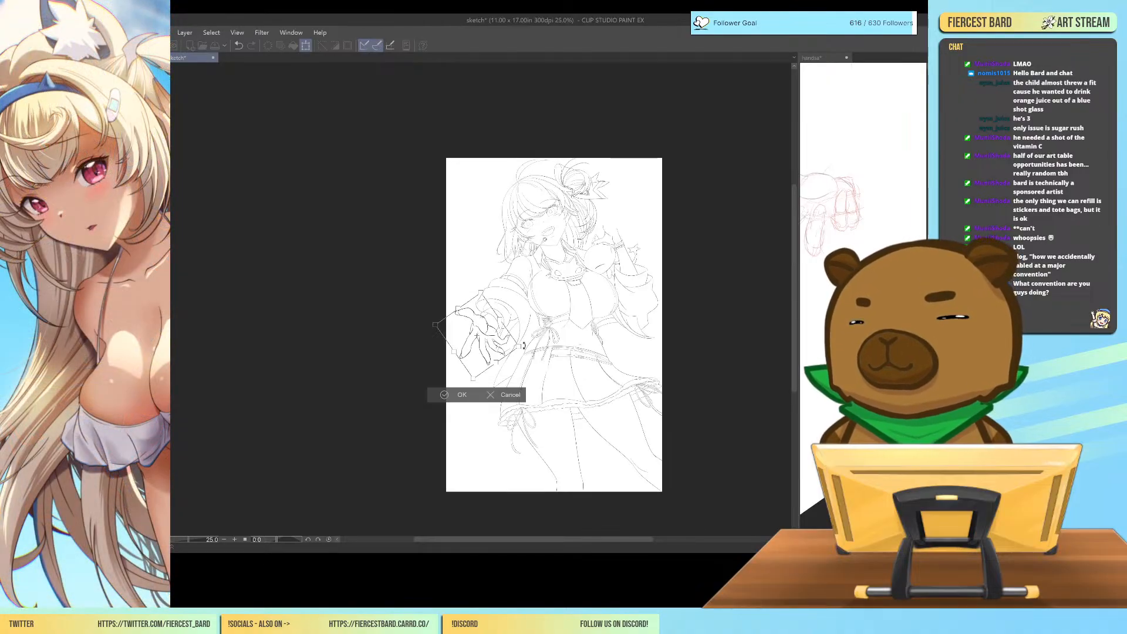
{"action": "key", "text": "Return"}
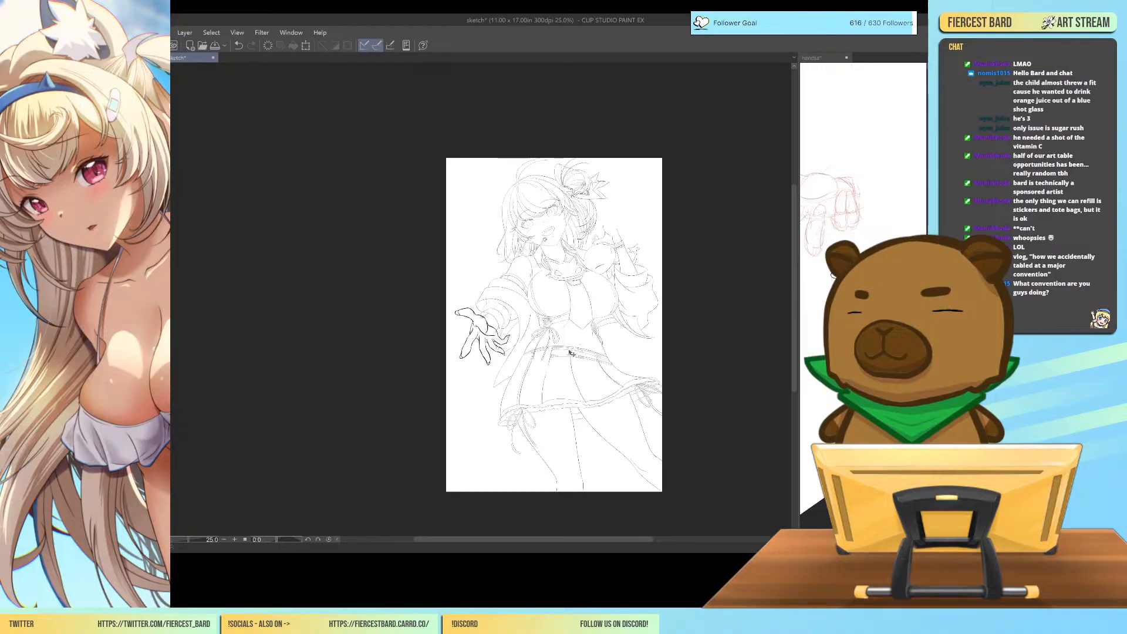
Thin the placed hand's outlines to match the line weight of the character drawing.
{"action": "key", "text": "ctrl+equal"}
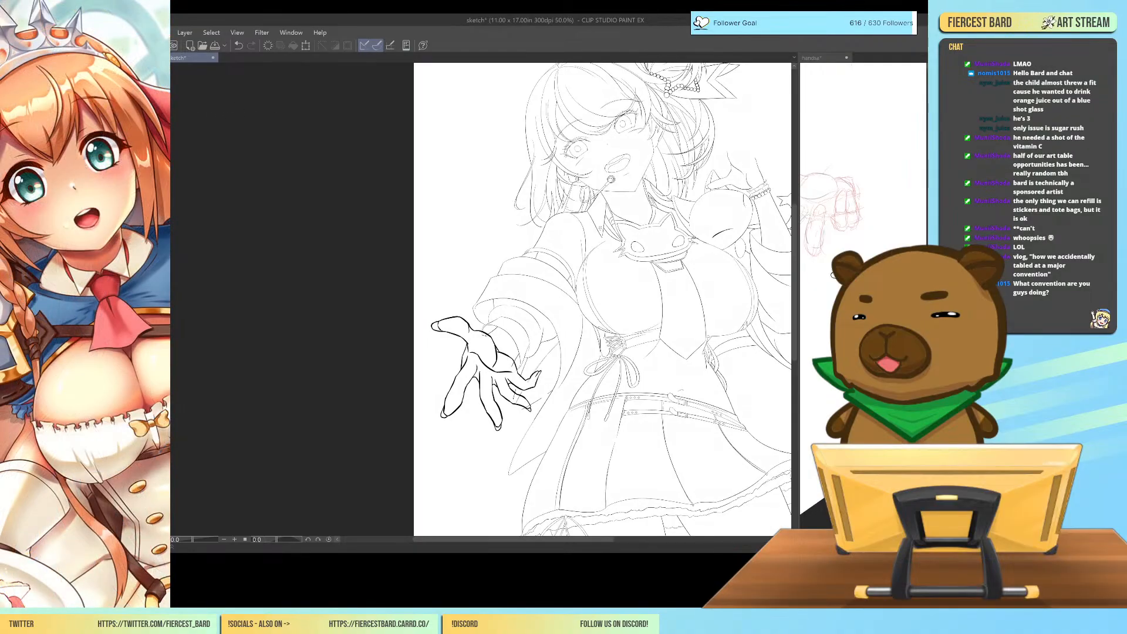
{"action": "left_click", "coordinate": [461, 318]}
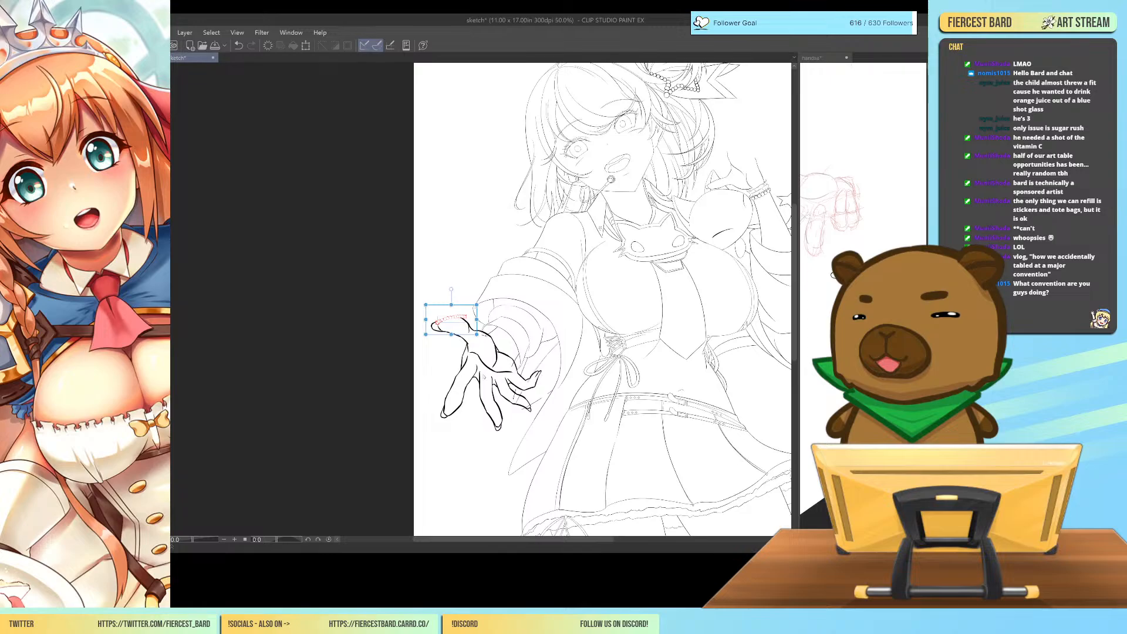
{"action": "left_click", "coordinate": [441, 253]}
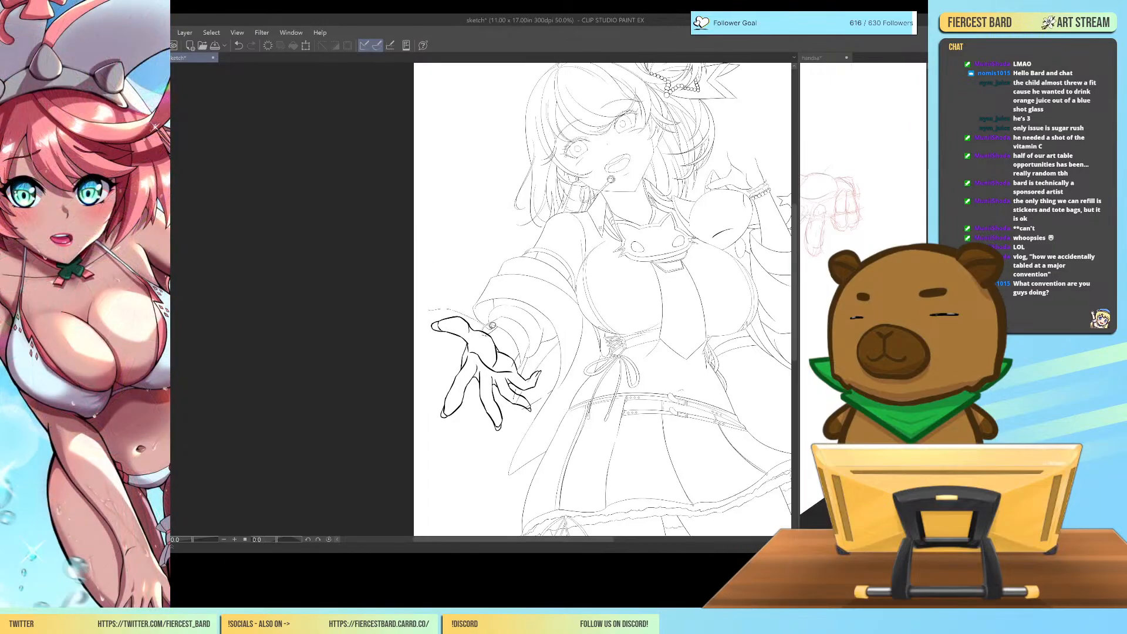
Lasso the placed hand in the character drawing, delete it and clear the selection.
{"action": "mouse_move", "coordinate": [492, 326]}
{"action": "left_mouse_down"}
{"action": "mouse_move", "coordinate": [551, 413]}
{"action": "mouse_move", "coordinate": [452, 441]}
{"action": "mouse_move", "coordinate": [410, 315]}
{"action": "mouse_move", "coordinate": [422, 287]}
{"action": "left_mouse_up"}
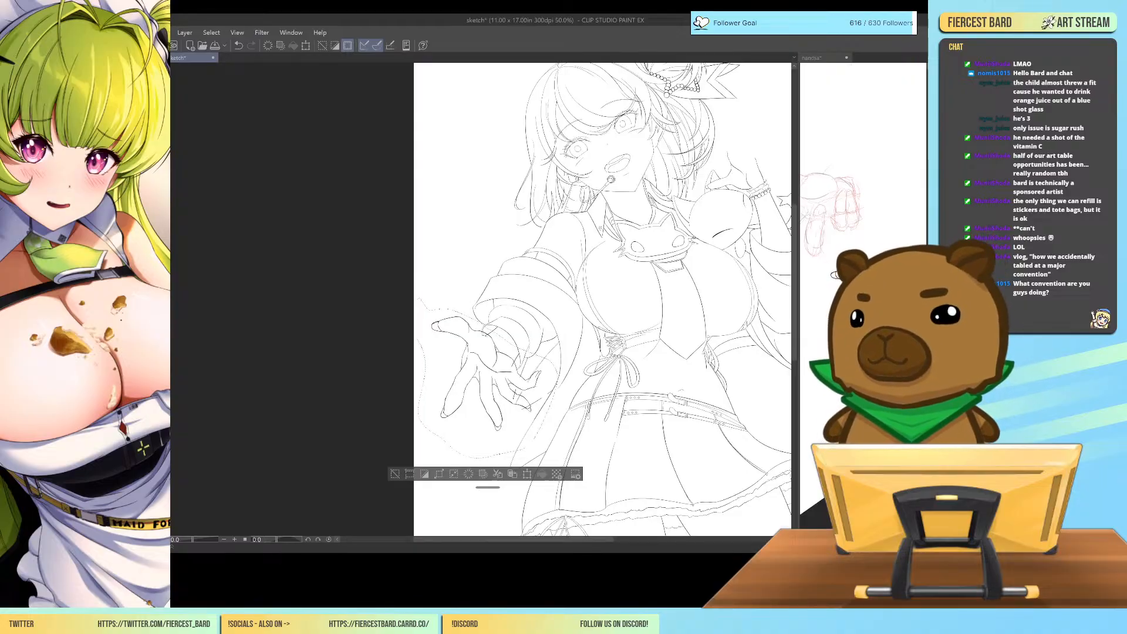
{"action": "key", "text": "ctrl+plus"}
{"action": "key", "text": "ctrl+plus"}
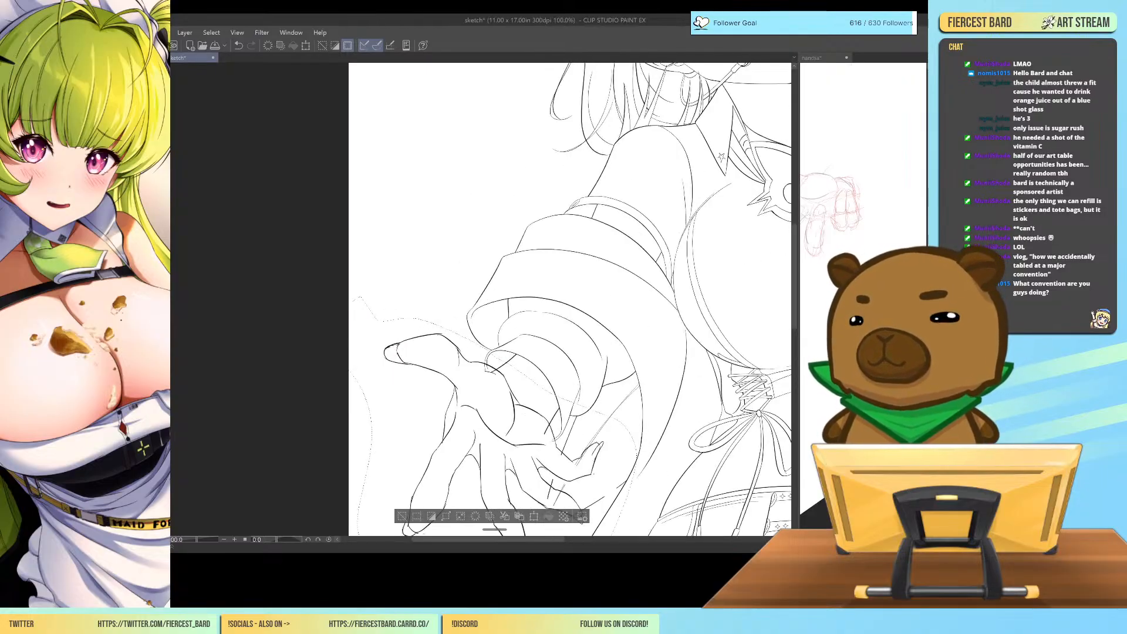
{"action": "left_click", "coordinate": [822, 57]}
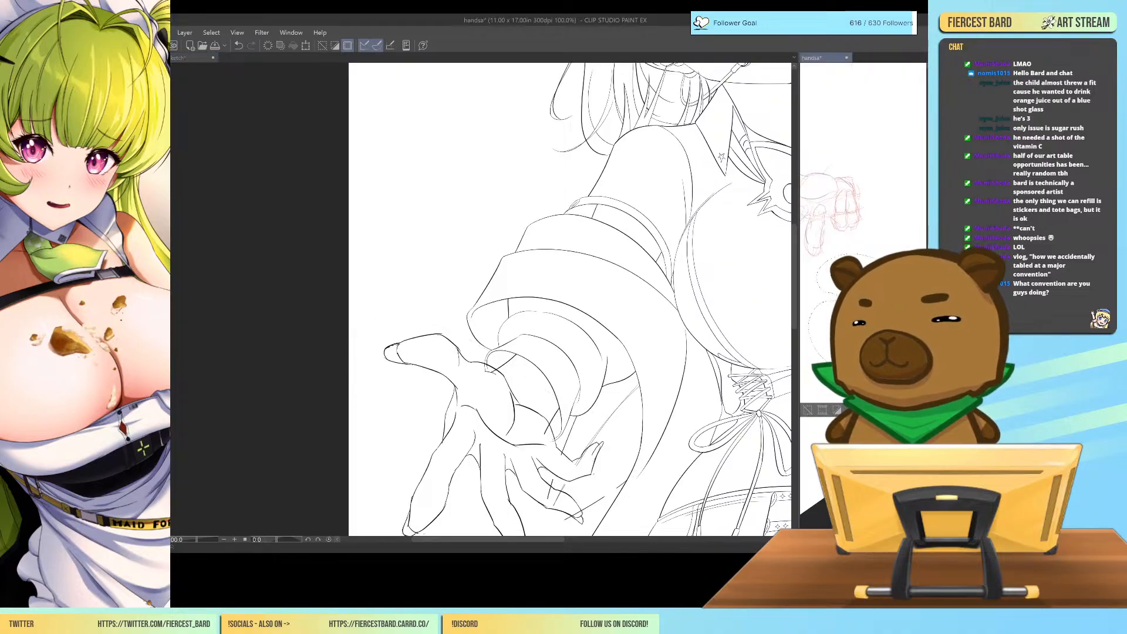
{"action": "scroll", "coordinate": [863, 235], "scroll_direction": "down", "scroll_amount": 4}
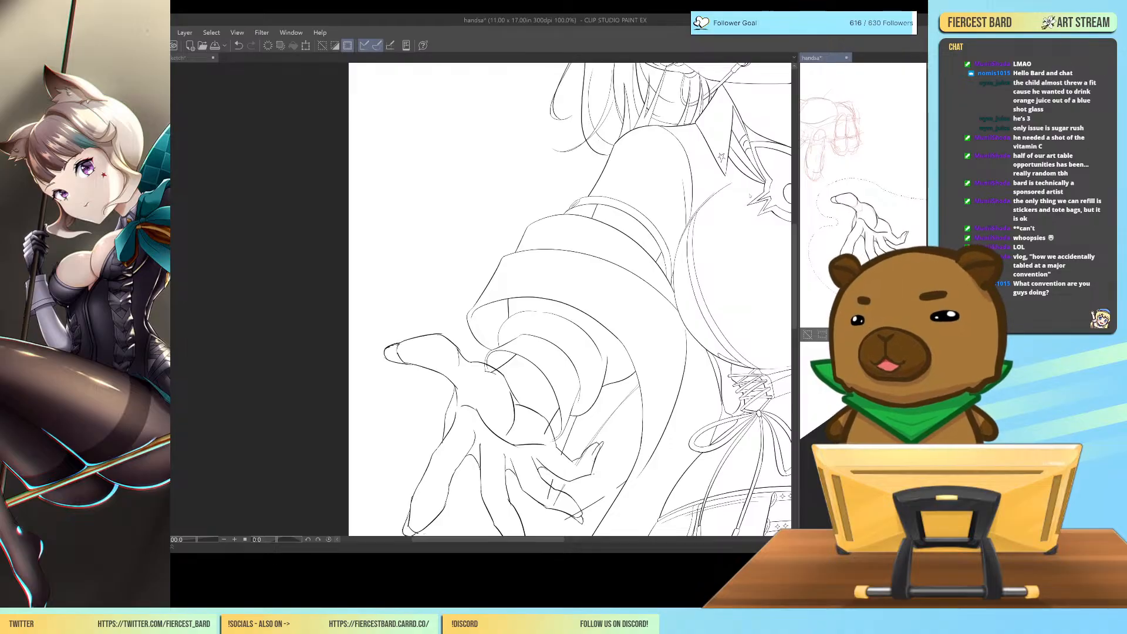
{"action": "left_click", "coordinate": [193, 58]}
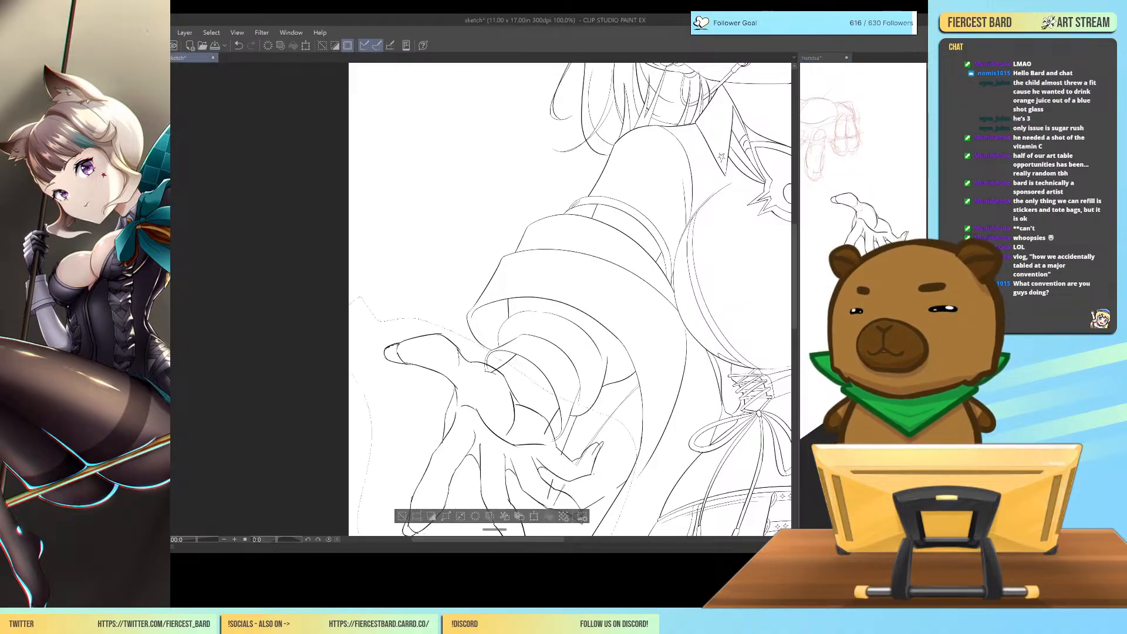
{"action": "left_click_drag", "start_coordinate": [795, 302], "coordinate": [796, 326]}
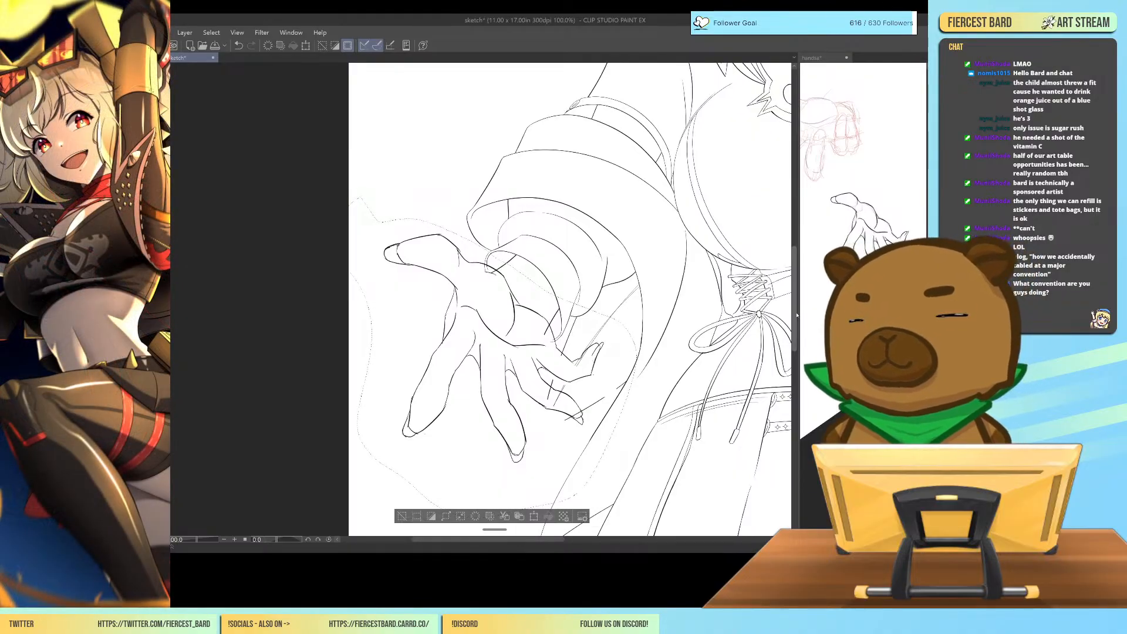
{"action": "key", "text": "Delete"}
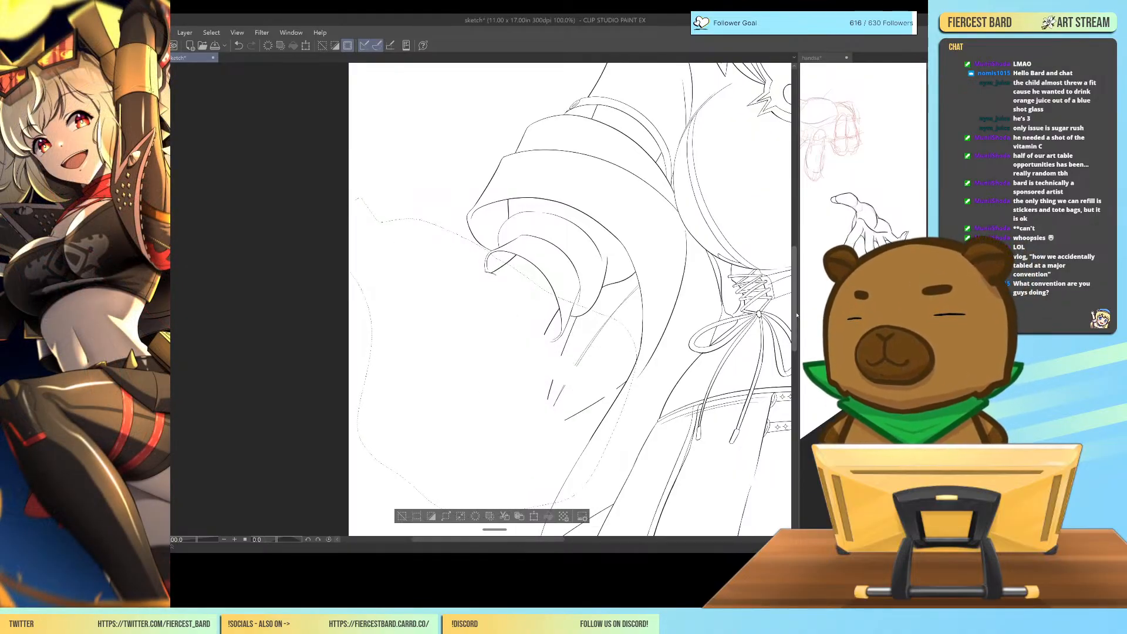
{"action": "left_click", "coordinate": [404, 512]}
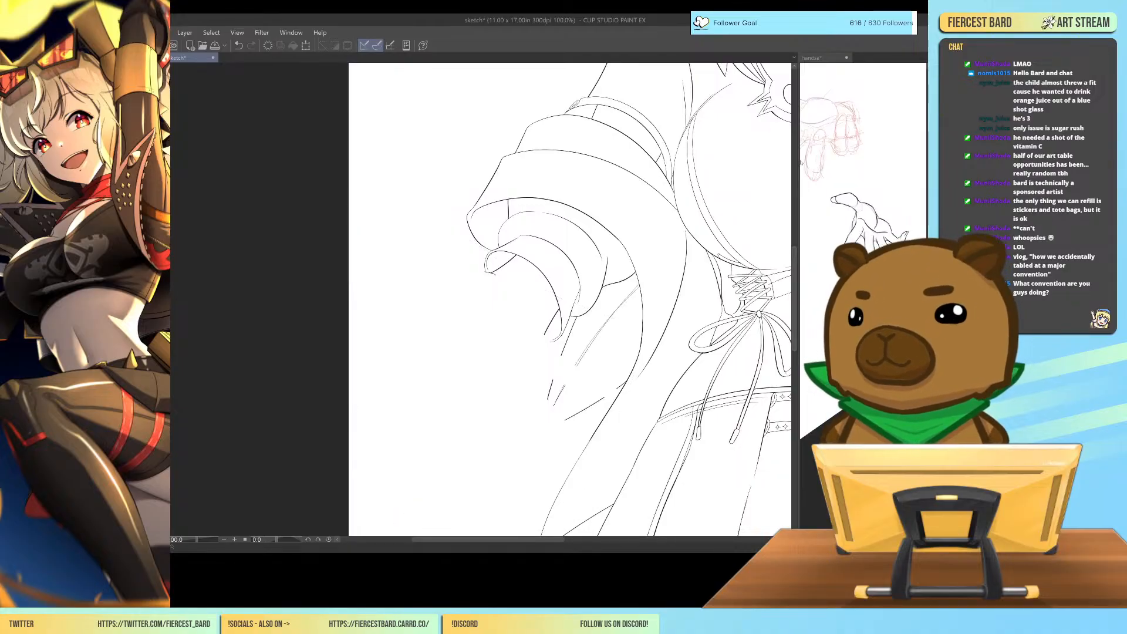
Show the rough sketch beneath the line art again and bring the whole figure into view.
{"action": "left_click_drag", "start_coordinate": [546, 539], "coordinate": [632, 539]}
{"action": "key", "text": "ctrl+minus"}
{"action": "key", "text": "ctrl+minus"}
{"action": "key", "text": "ctrl+minus"}
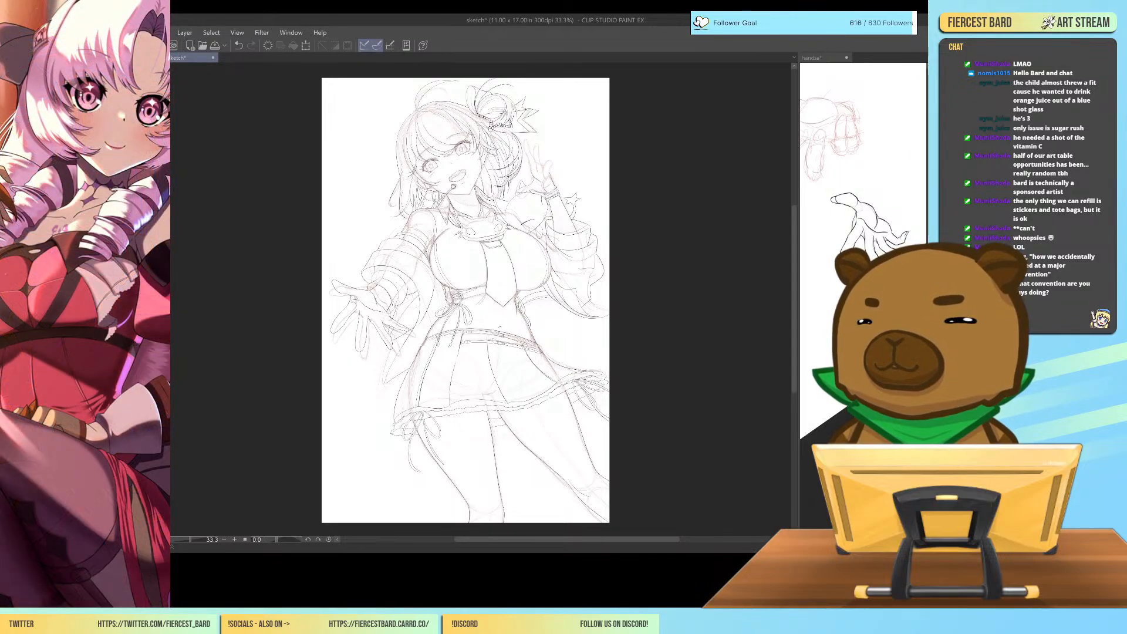
{"action": "left_click_drag", "start_coordinate": [636, 540], "coordinate": [587, 540]}
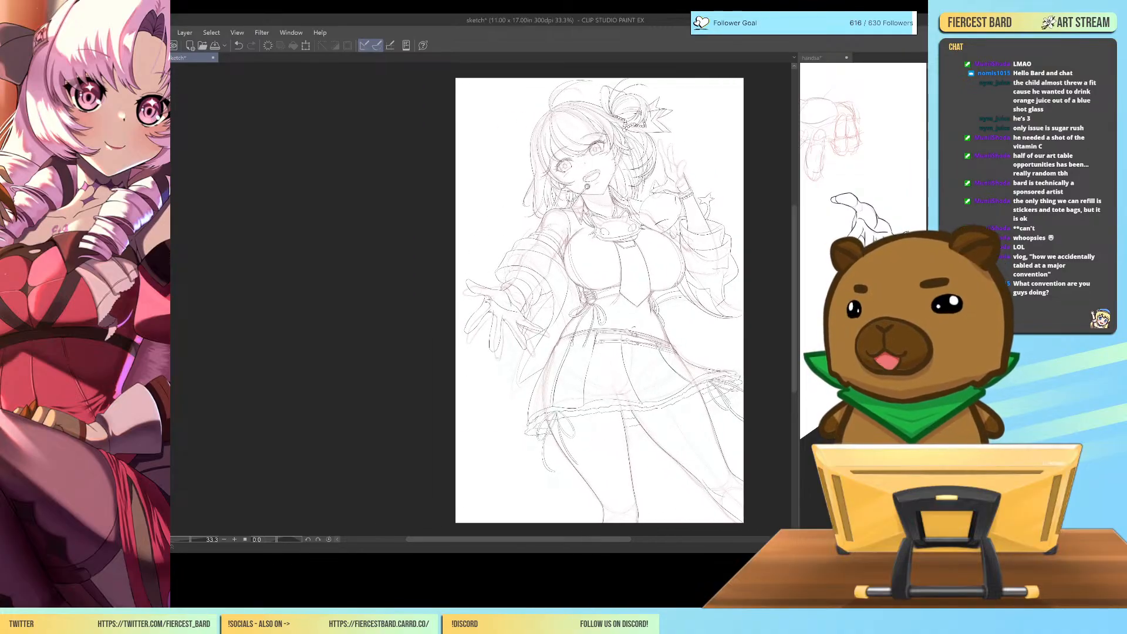
Extend the ring finger's inner outline on the outstretched hand upward into the palm.
{"action": "scroll", "coordinate": [479, 299], "scroll_direction": "up", "scroll_amount": 4}
{"action": "mouse_move", "coordinate": [750, 399]}
{"action": "left_mouse_down"}
{"action": "mouse_move", "coordinate": [719, 375]}
{"action": "mouse_move", "coordinate": [676, 366]}
{"action": "left_mouse_up"}
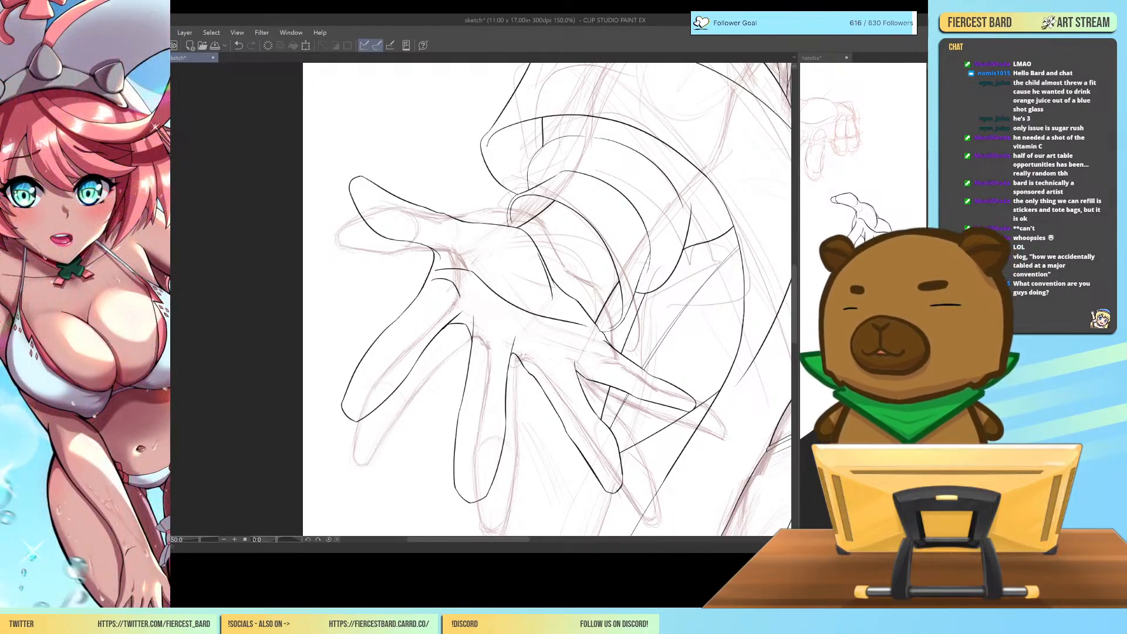
{"action": "left_click_drag", "start_coordinate": [588, 403], "coordinate": [570, 358]}
{"action": "key", "text": "ctrl+z"}
{"action": "key", "text": "ctrl+y"}
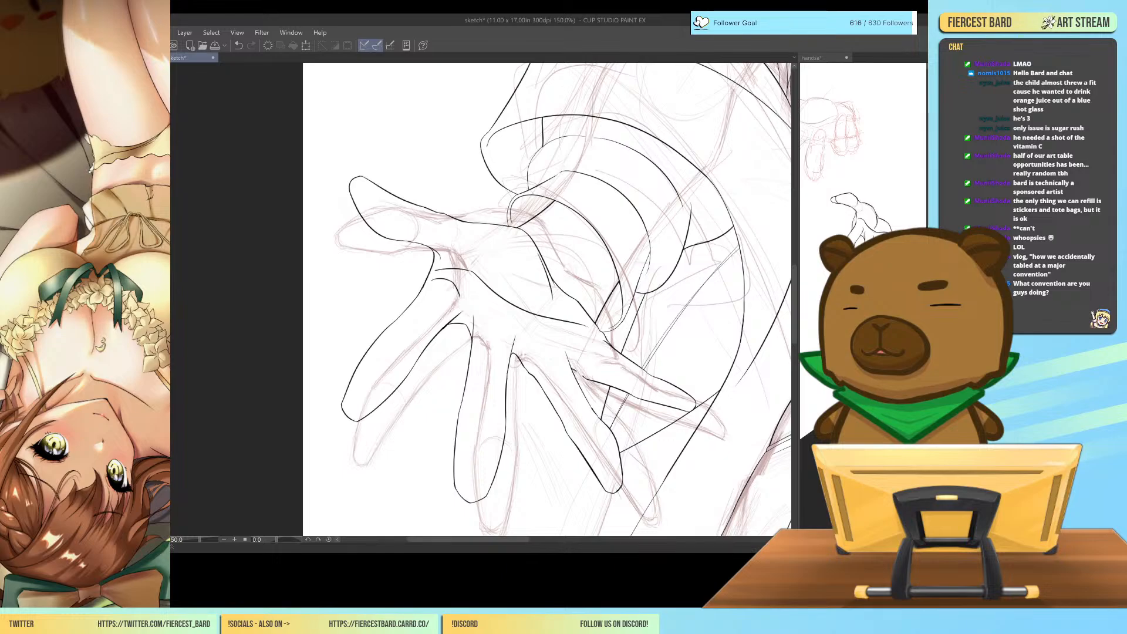
{"action": "key", "text": "ctrl+z"}
Erase the upper outline at the little finger's base and redraw it as a smooth curve up toward the wrist.
{"action": "key", "text": "ctrl+plus"}
{"action": "key", "text": "ctrl+plus"}
{"action": "key", "text": "ctrl+plus"}
{"action": "left_click_drag", "start_coordinate": [763, 352], "coordinate": [659, 145]}
{"action": "mouse_move", "coordinate": [747, 329]}
{"action": "left_mouse_down"}
{"action": "mouse_move", "coordinate": [725, 273]}
{"action": "mouse_move", "coordinate": [575, 276]}
{"action": "left_mouse_up"}
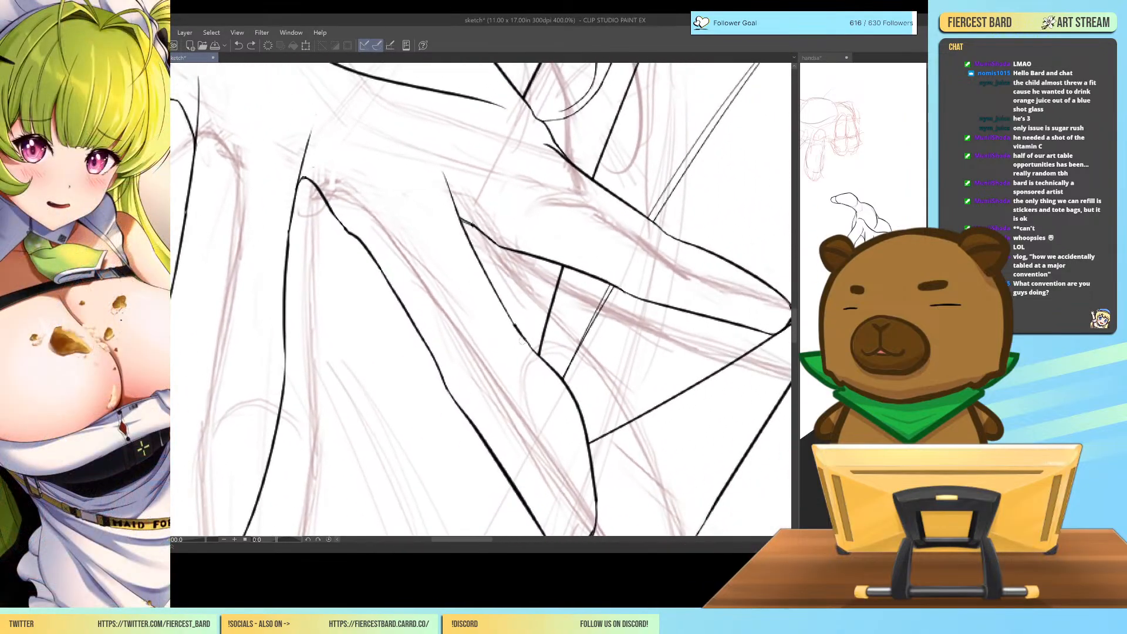
{"action": "left_click_drag", "start_coordinate": [513, 322], "coordinate": [521, 339]}
{"action": "mouse_move", "coordinate": [550, 148]}
{"action": "left_mouse_down"}
{"action": "mouse_move", "coordinate": [508, 212]}
{"action": "mouse_move", "coordinate": [608, 288]}
{"action": "left_mouse_up"}
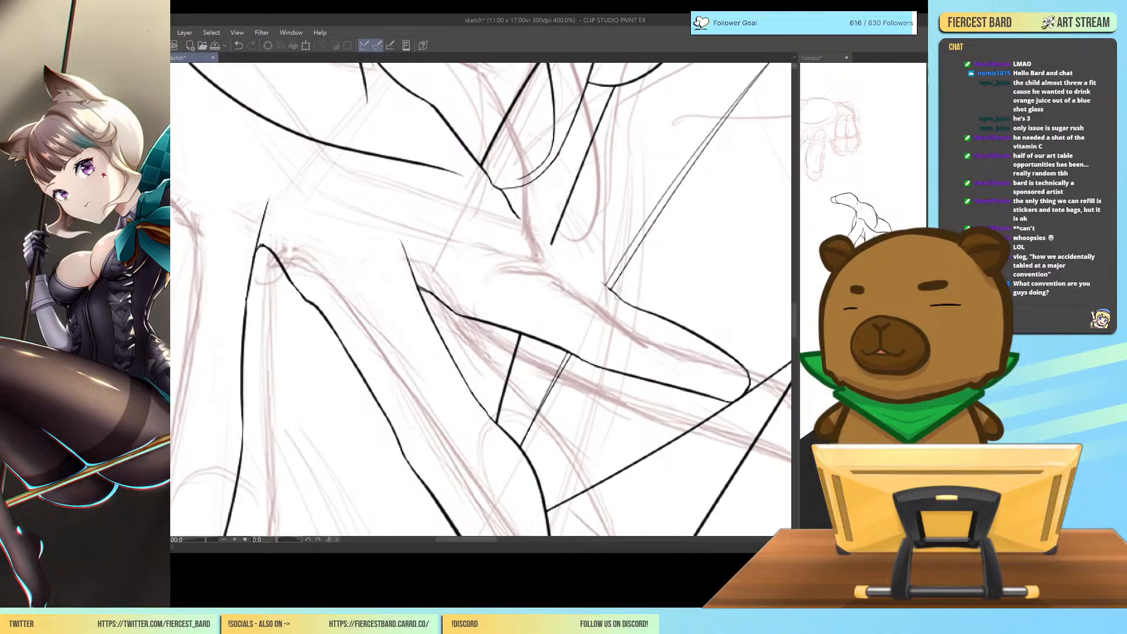
{"action": "left_click_drag", "start_coordinate": [518, 251], "coordinate": [622, 301]}
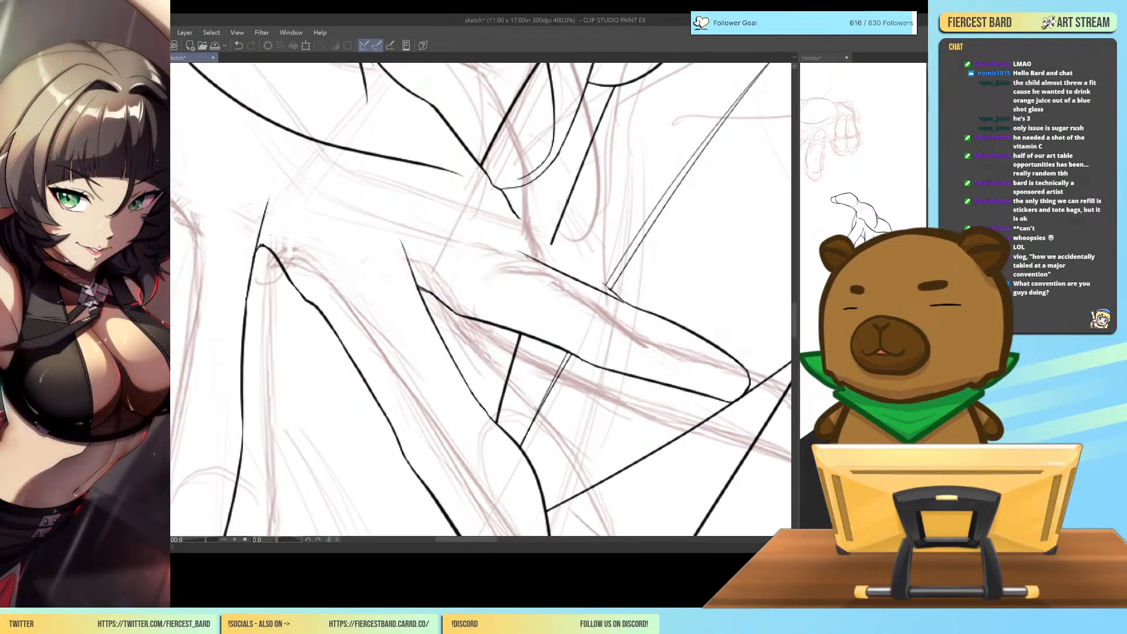
{"action": "left_click_drag", "start_coordinate": [526, 254], "coordinate": [486, 210]}
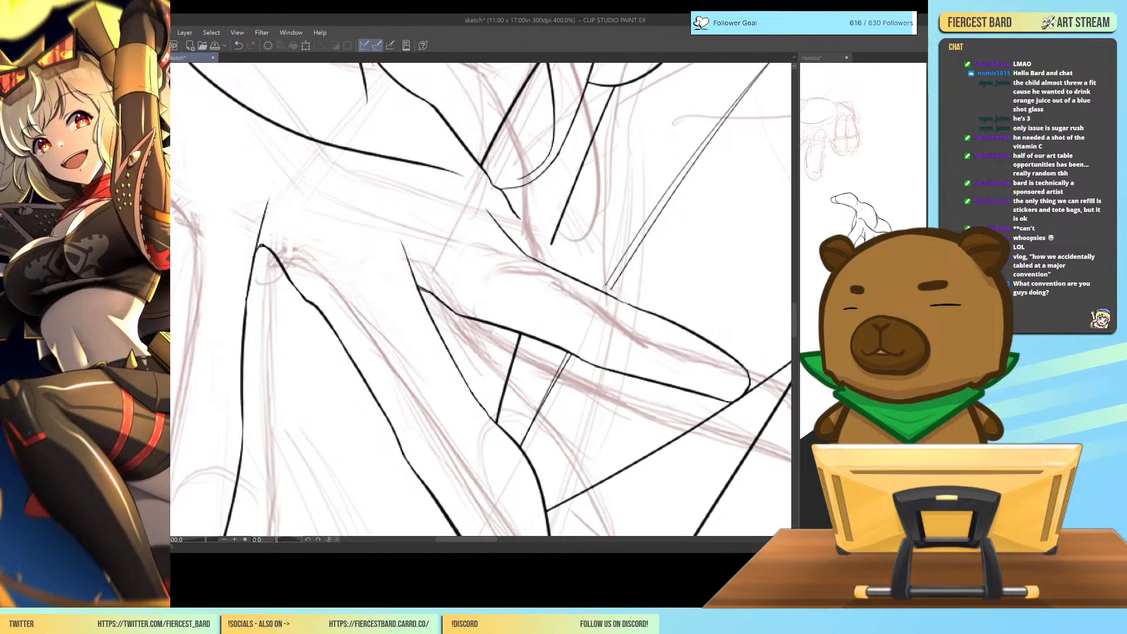
Join the little finger's outline to the palm crease and the wrist line, and erase the leftover overlapping line.
{"action": "left_click_drag", "start_coordinate": [586, 230], "coordinate": [643, 322]}
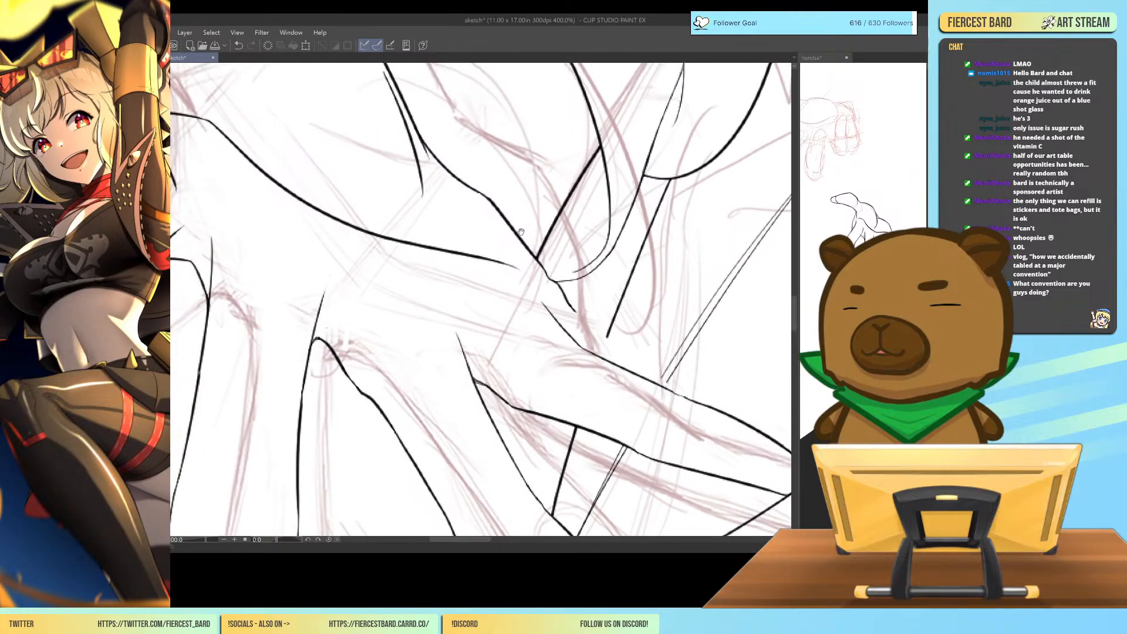
{"action": "left_click_drag", "start_coordinate": [517, 272], "coordinate": [546, 306]}
{"action": "key", "text": "ctrl+z"}
{"action": "key", "text": "ctrl+z"}
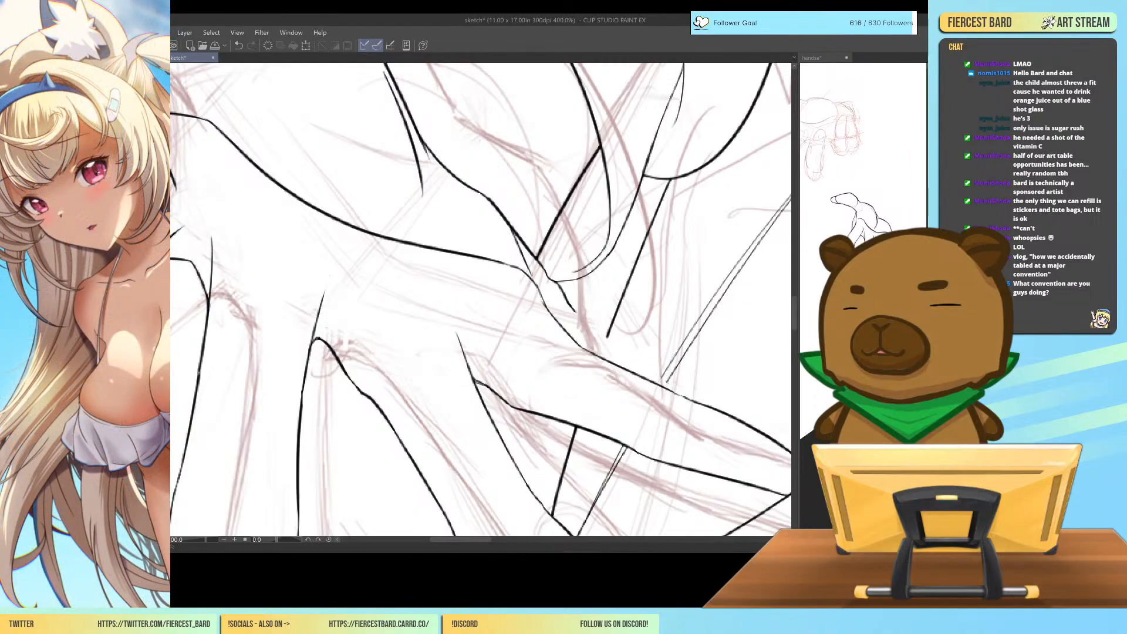
{"action": "left_click_drag", "start_coordinate": [605, 263], "coordinate": [617, 361]}
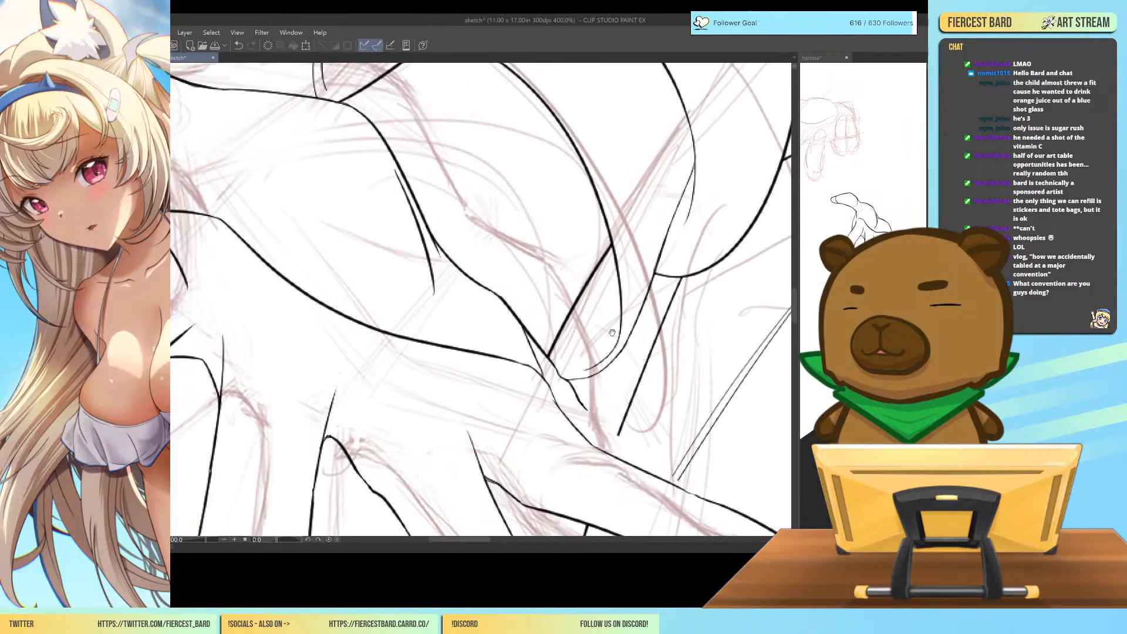
{"action": "left_click_drag", "start_coordinate": [549, 357], "coordinate": [545, 374]}
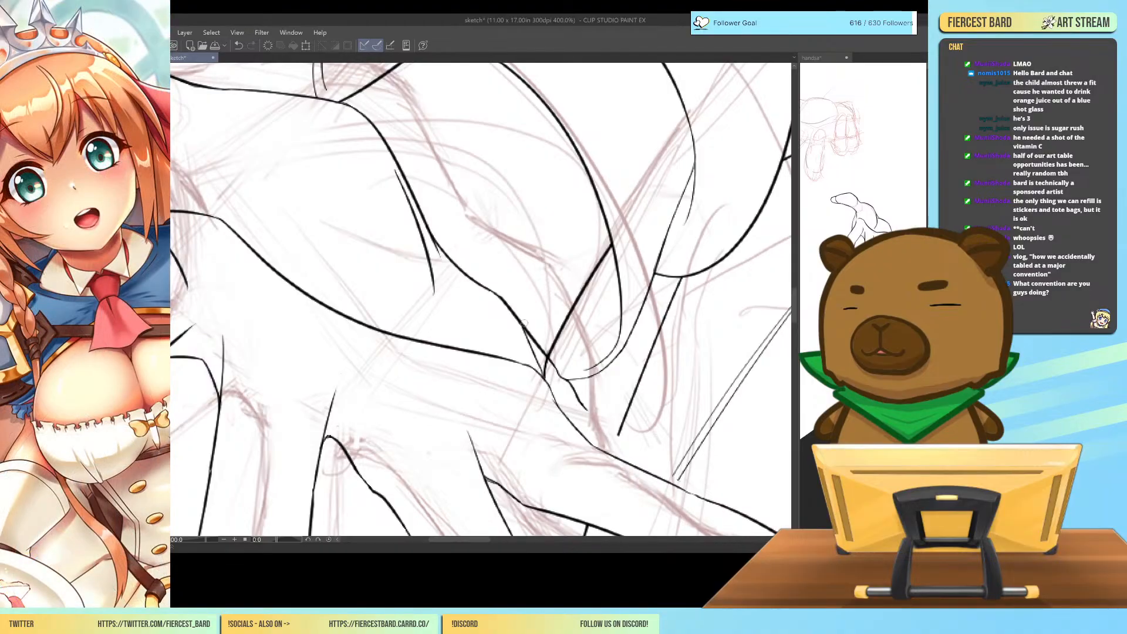
{"action": "left_click_drag", "start_coordinate": [529, 332], "coordinate": [585, 409]}
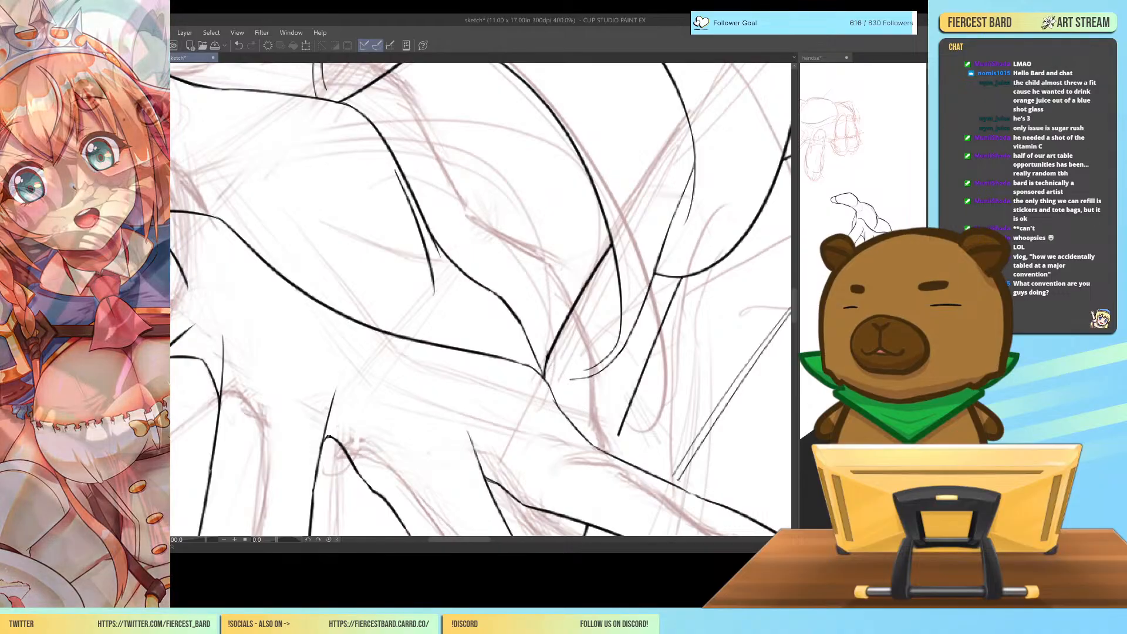
{"action": "key", "text": "ctrl+minus"}
{"action": "key", "text": "ctrl+minus"}
{"action": "key", "text": "ctrl+minus"}
{"action": "key", "text": "ctrl+minus"}
{"action": "key", "text": "ctrl+minus"}
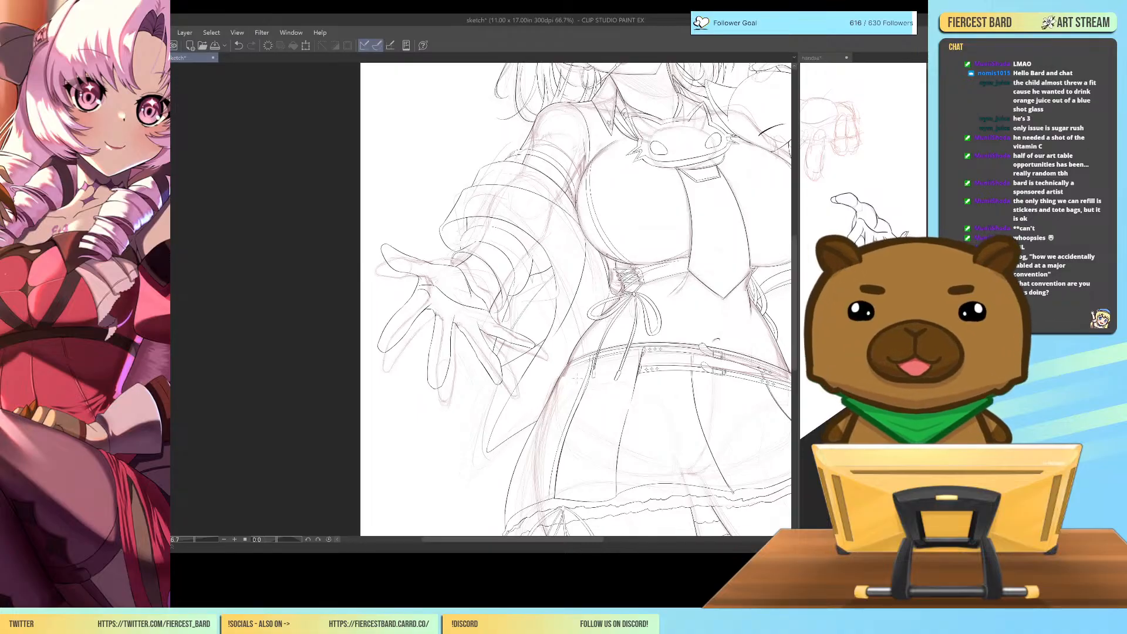
Draw a pointed fingernail tip extending past the end of the index finger.
{"action": "left_click_drag", "start_coordinate": [550, 400], "coordinate": [758, 382]}
{"action": "key", "text": "minus"}
{"action": "key", "text": "minus"}
{"action": "key", "text": "minus"}
{"action": "key", "text": "minus"}
{"action": "key", "text": "minus"}
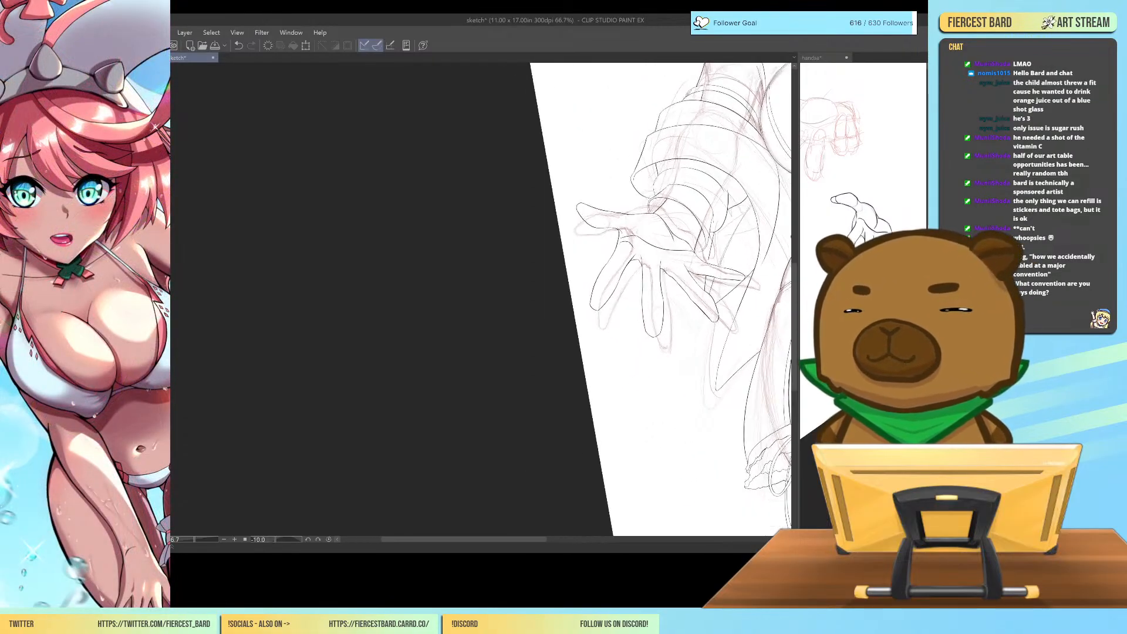
{"action": "key", "text": "ctrl+plus"}
{"action": "key", "text": "ctrl+plus"}
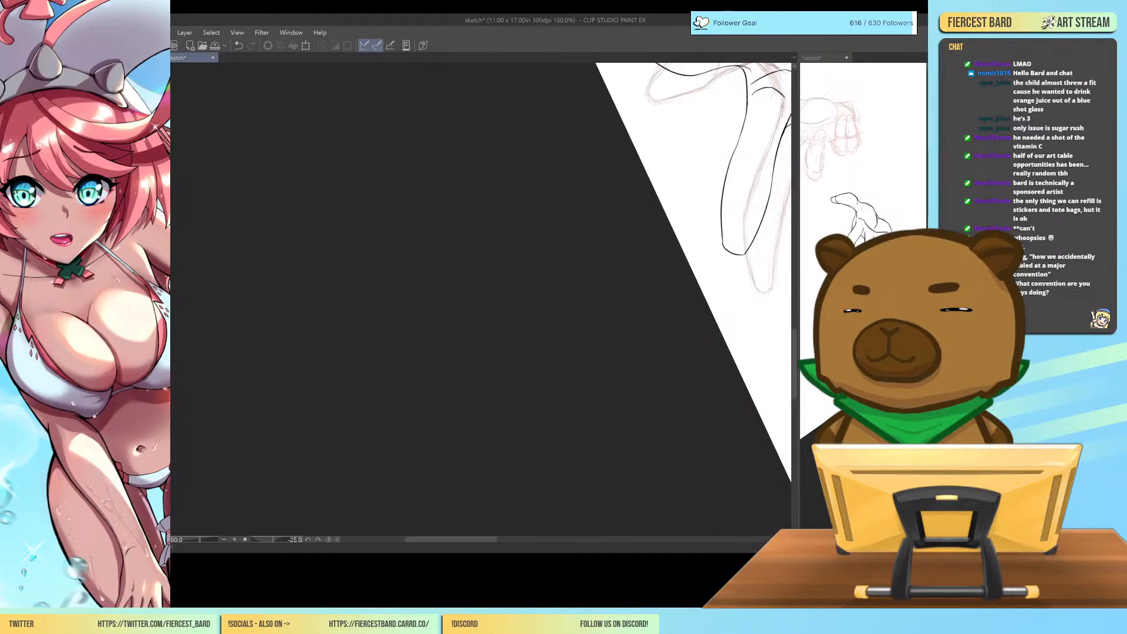
{"action": "key", "text": "minus"}
{"action": "key", "text": "minus"}
{"action": "key", "text": "minus"}
{"action": "key", "text": "minus"}
{"action": "key", "text": "minus"}
{"action": "key", "text": "ctrl+plus"}
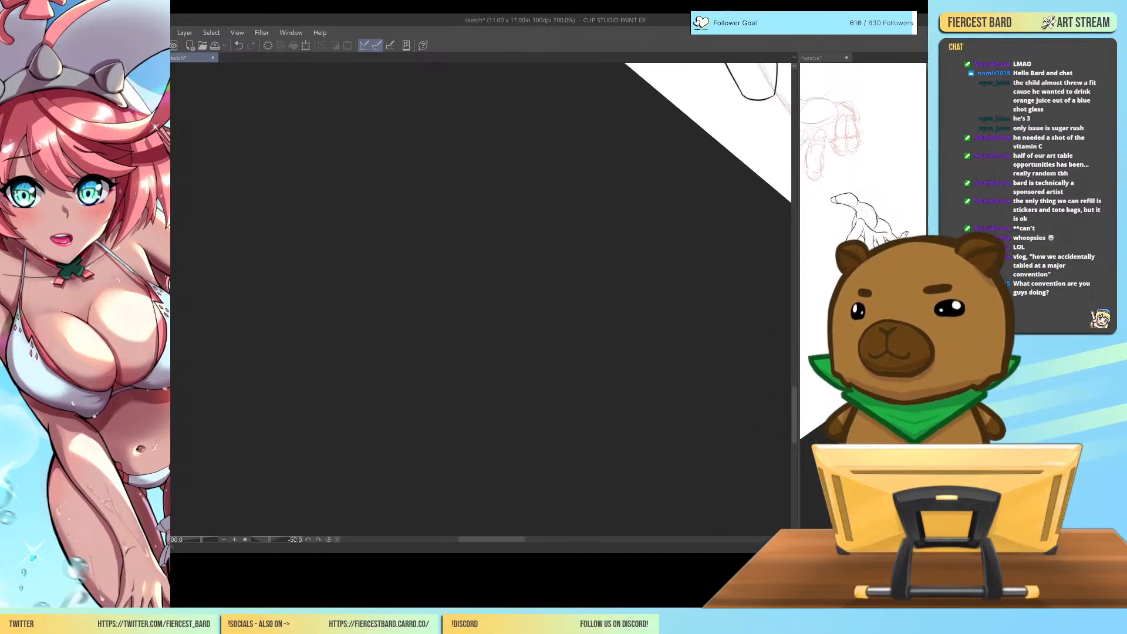
{"action": "key", "text": "ctrl+Tab"}
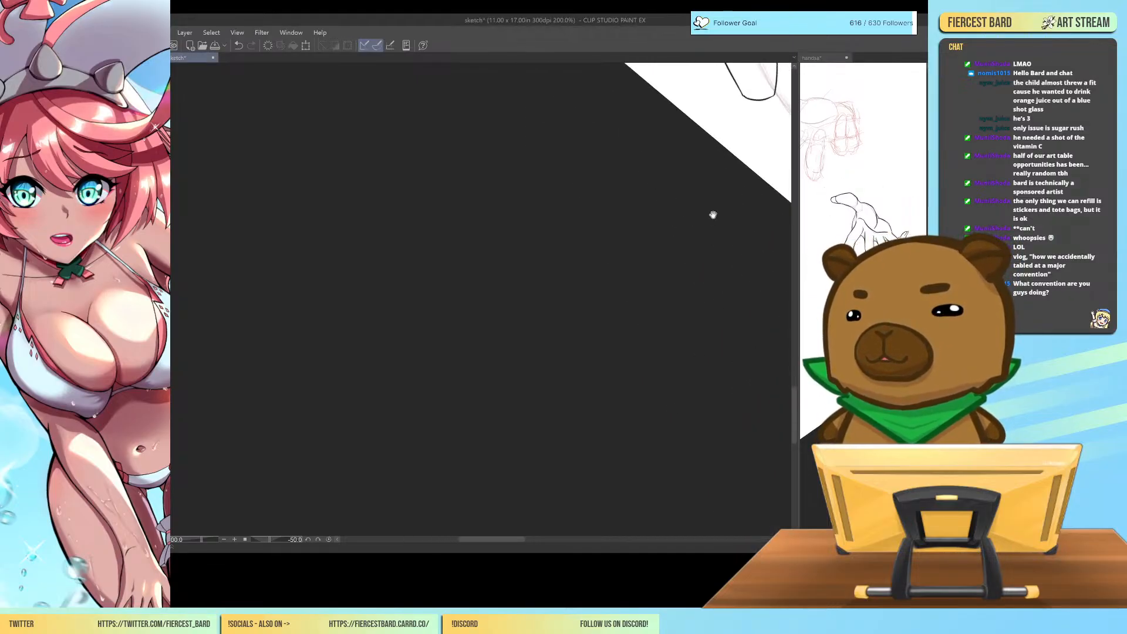
{"action": "key", "text": "ctrl+Tab"}
{"action": "left_click_drag", "start_coordinate": [661, 350], "coordinate": [667, 375]}
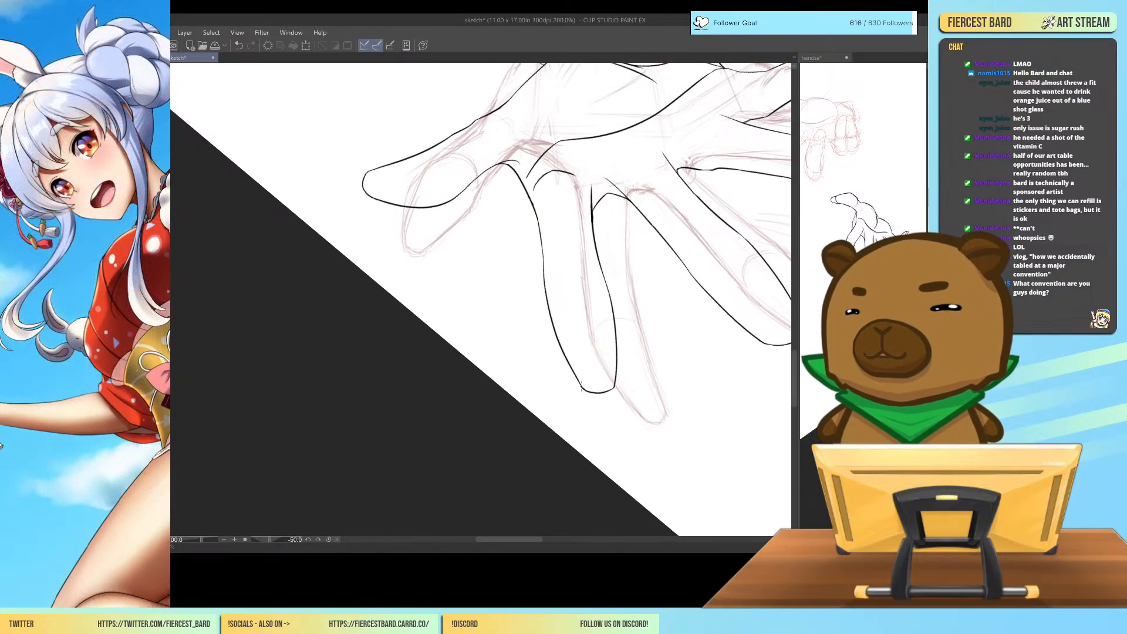
{"action": "mouse_move", "coordinate": [571, 369]}
{"action": "left_mouse_down"}
{"action": "mouse_move", "coordinate": [587, 408]}
{"action": "mouse_move", "coordinate": [612, 405]}
{"action": "mouse_move", "coordinate": [615, 393]}
{"action": "mouse_move", "coordinate": [590, 405]}
{"action": "left_mouse_up"}
{"action": "key", "text": "ctrl+z"}
{"action": "key", "text": "ctrl+z"}
{"action": "key", "text": "ctrl+z"}
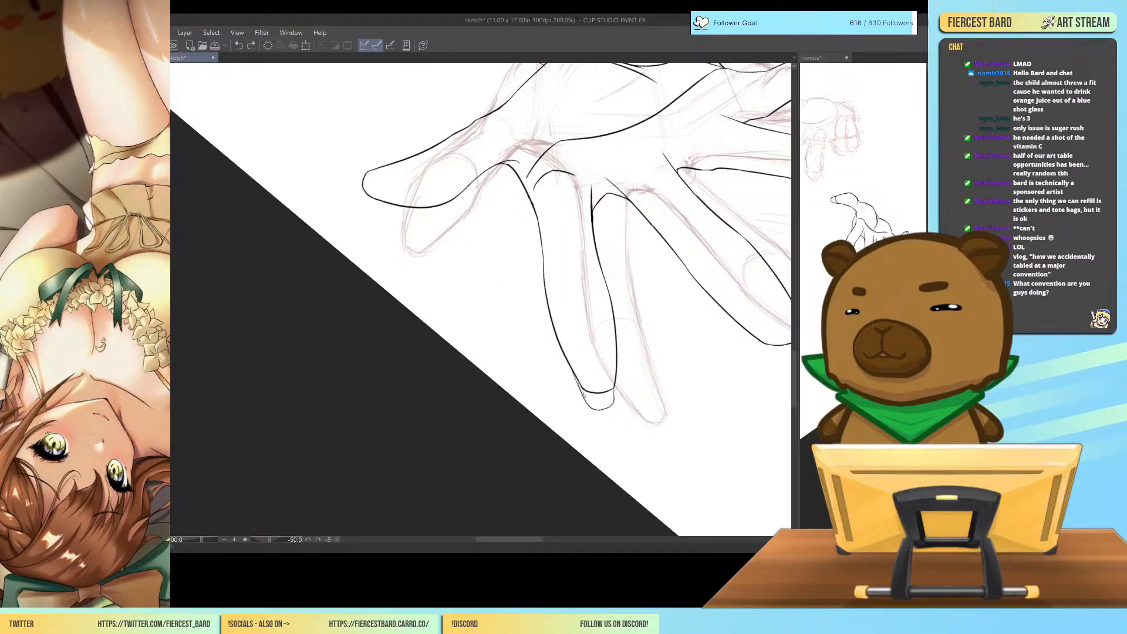
{"action": "key", "text": "ctrl+z"}
{"action": "key", "text": "ctrl+z"}
{"action": "left_click_drag", "start_coordinate": [574, 372], "coordinate": [601, 413]}
{"action": "key", "text": "ctrl+z"}
{"action": "key", "text": "ctrl+z"}
{"action": "left_click_drag", "start_coordinate": [566, 361], "coordinate": [598, 403]}
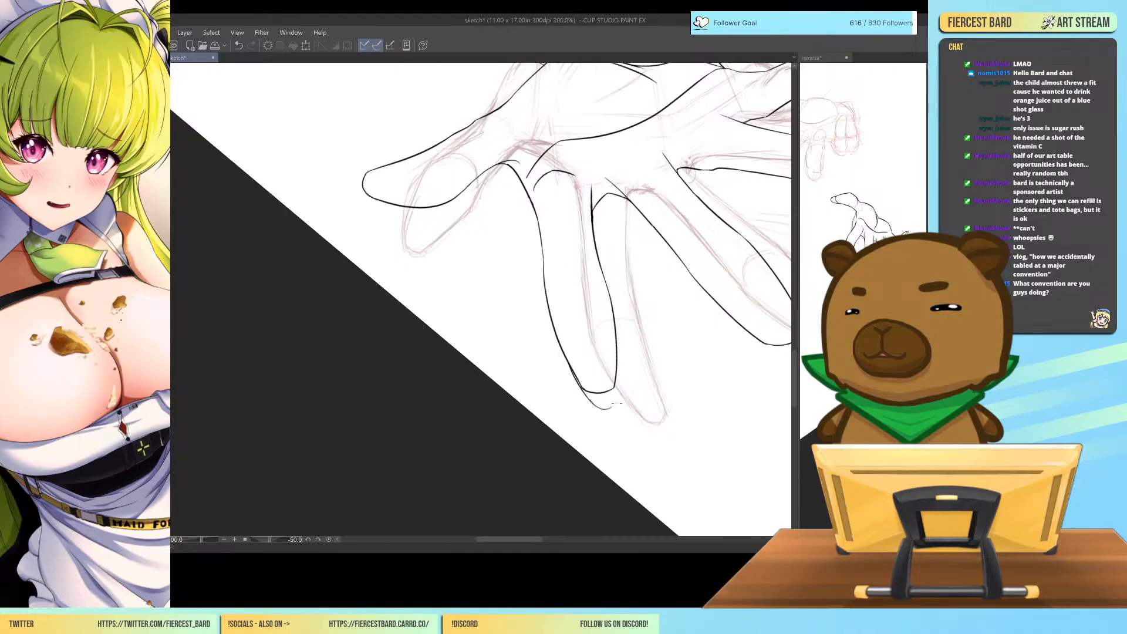
{"action": "left_click_drag", "start_coordinate": [615, 376], "coordinate": [612, 395]}
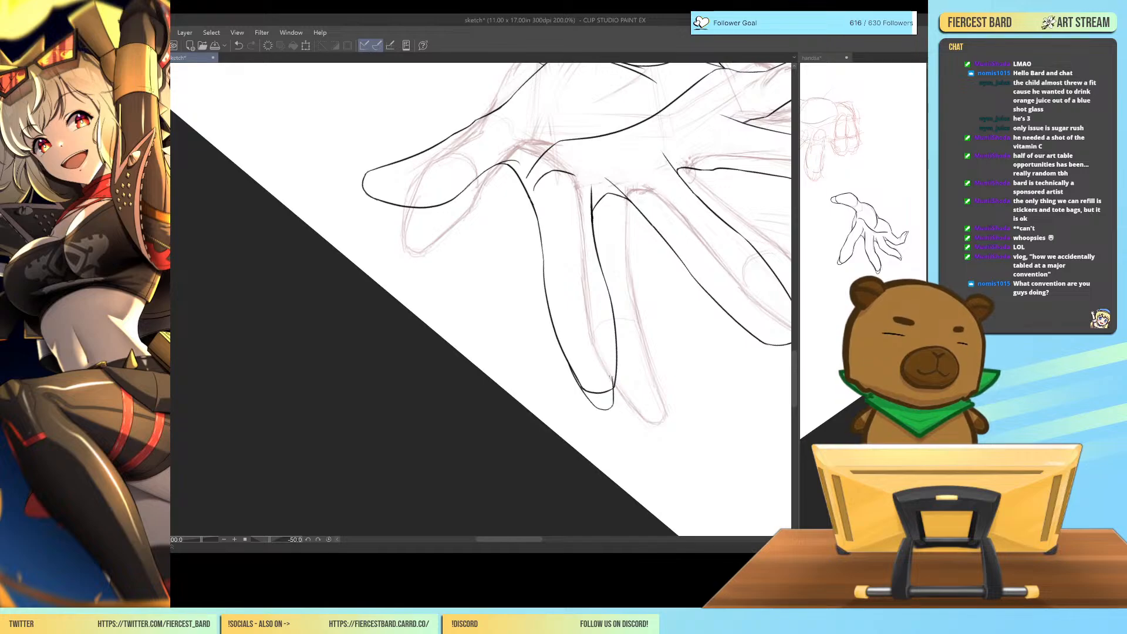
Draw a fingernail tip extending past the end of the middle finger.
{"action": "mouse_move", "coordinate": [725, 398]}
{"action": "left_mouse_down"}
{"action": "mouse_move", "coordinate": [679, 418]}
{"action": "mouse_move", "coordinate": [695, 440]}
{"action": "mouse_move", "coordinate": [728, 428]}
{"action": "mouse_move", "coordinate": [679, 440]}
{"action": "mouse_move", "coordinate": [631, 395]}
{"action": "left_mouse_up"}
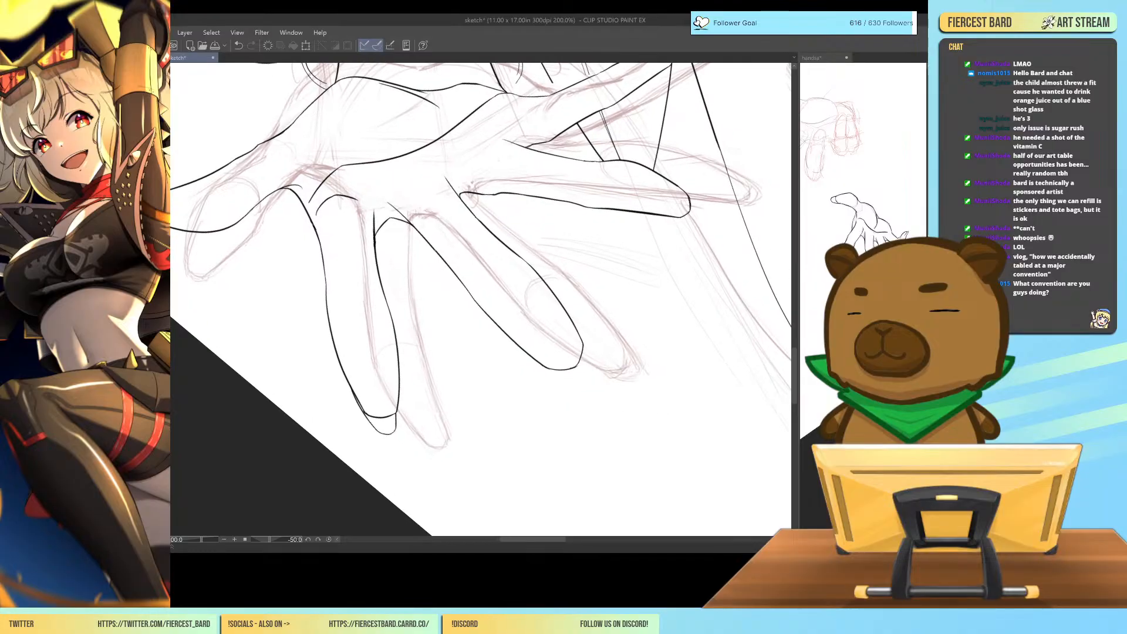
{"action": "left_click_drag", "start_coordinate": [544, 363], "coordinate": [582, 379]}
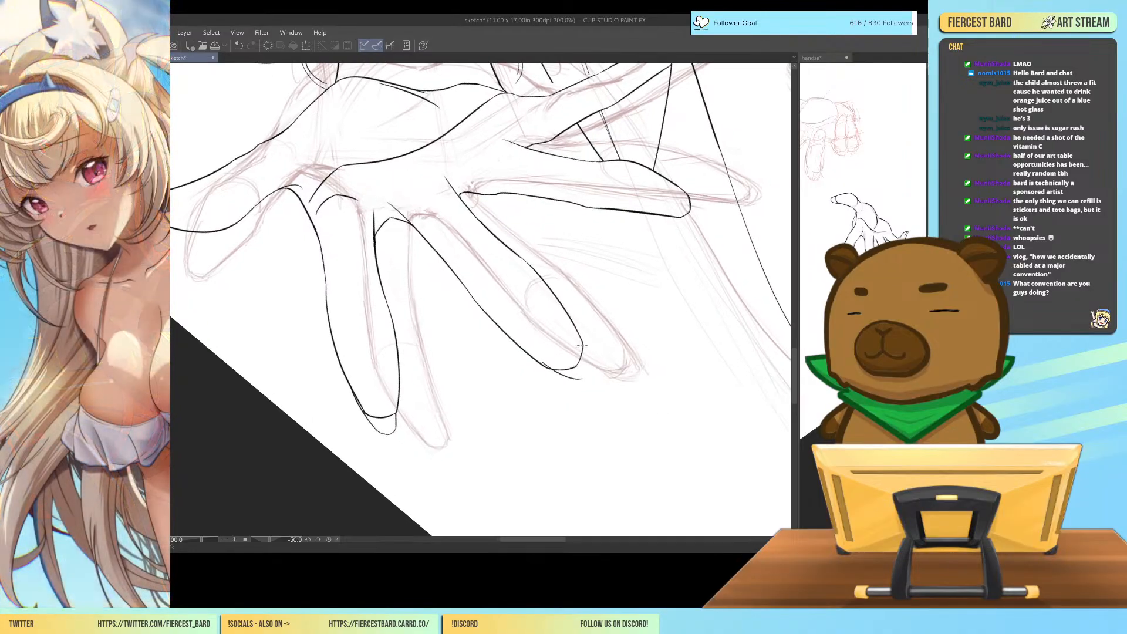
{"action": "mouse_move", "coordinate": [577, 336]}
{"action": "left_mouse_down"}
{"action": "mouse_move", "coordinate": [585, 376]}
{"action": "mouse_move", "coordinate": [591, 367]}
{"action": "left_mouse_up"}
{"action": "key", "text": "ctrl+z"}
{"action": "key", "text": "ctrl+z"}
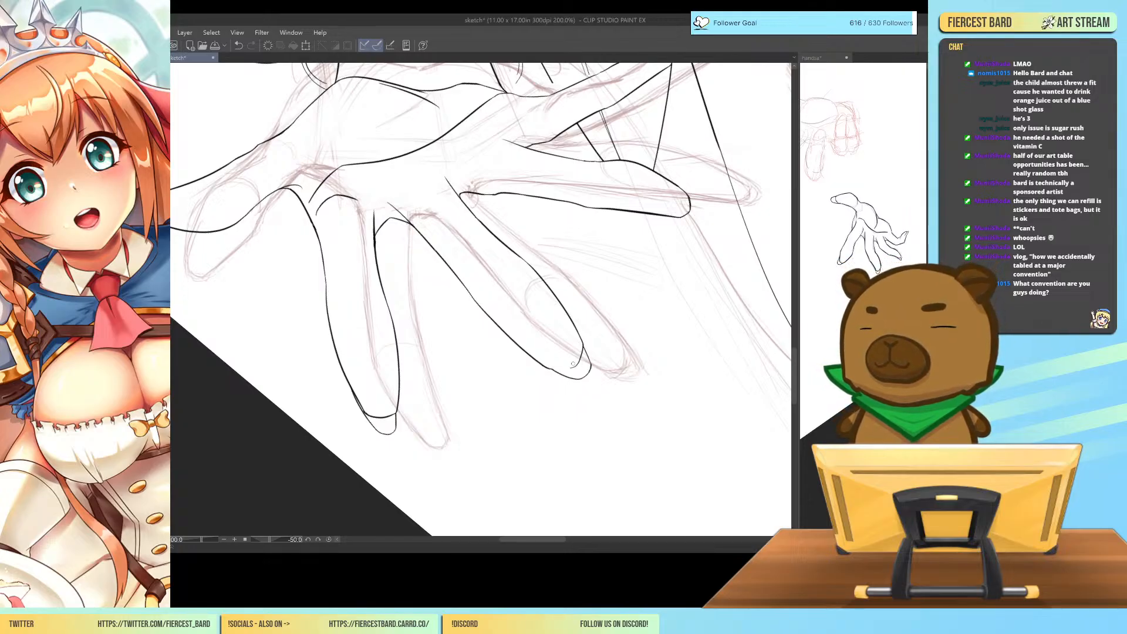
{"action": "key", "text": "ctrl+z"}
{"action": "left_click_drag", "start_coordinate": [583, 348], "coordinate": [552, 369]}
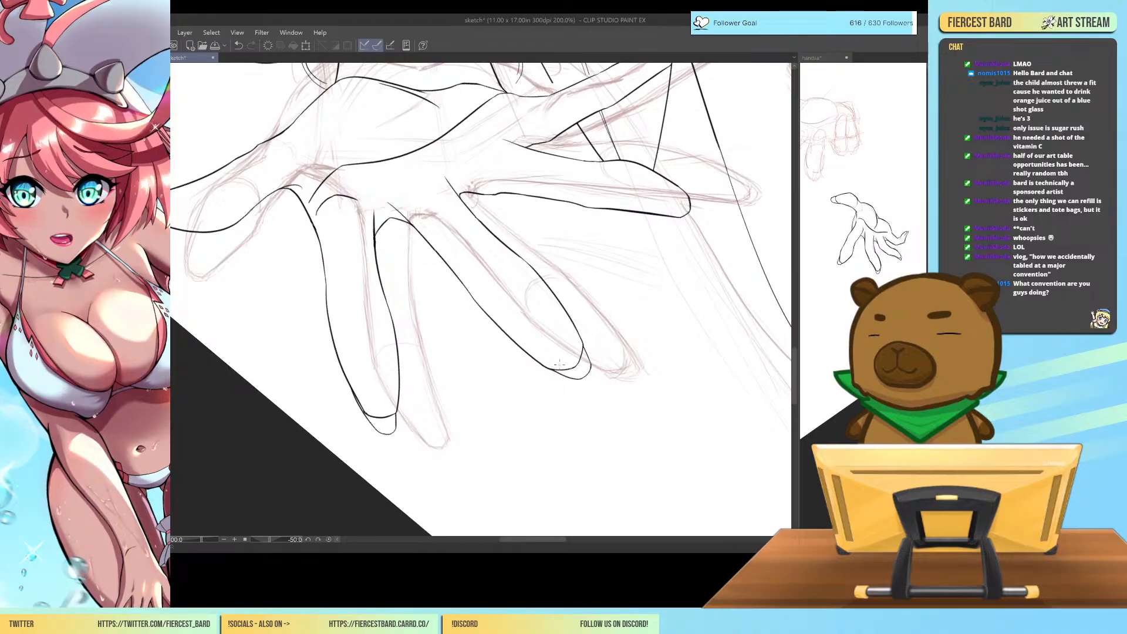
Draw fingernail tips extending past the ends of the ring finger and the little finger.
{"action": "left_click_drag", "start_coordinate": [721, 372], "coordinate": [709, 400]}
{"action": "left_click_drag", "start_coordinate": [750, 430], "coordinate": [720, 464]}
{"action": "left_click_drag", "start_coordinate": [781, 413], "coordinate": [766, 428]}
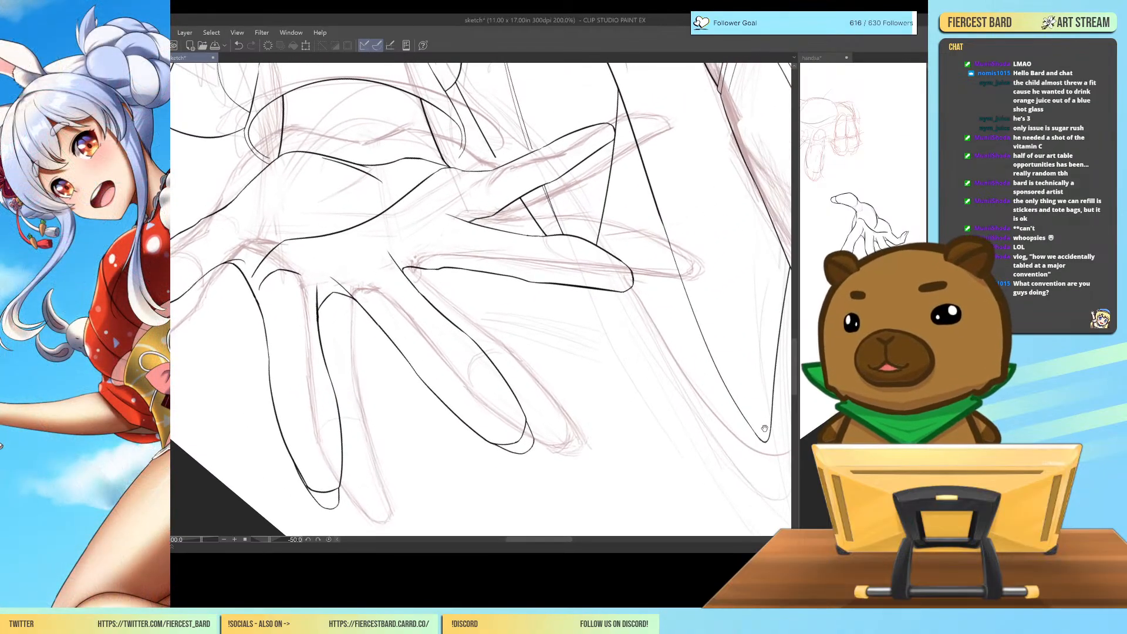
{"action": "key", "text": "ctrl+at"}
{"action": "left_click_drag", "start_coordinate": [702, 389], "coordinate": [593, 355]}
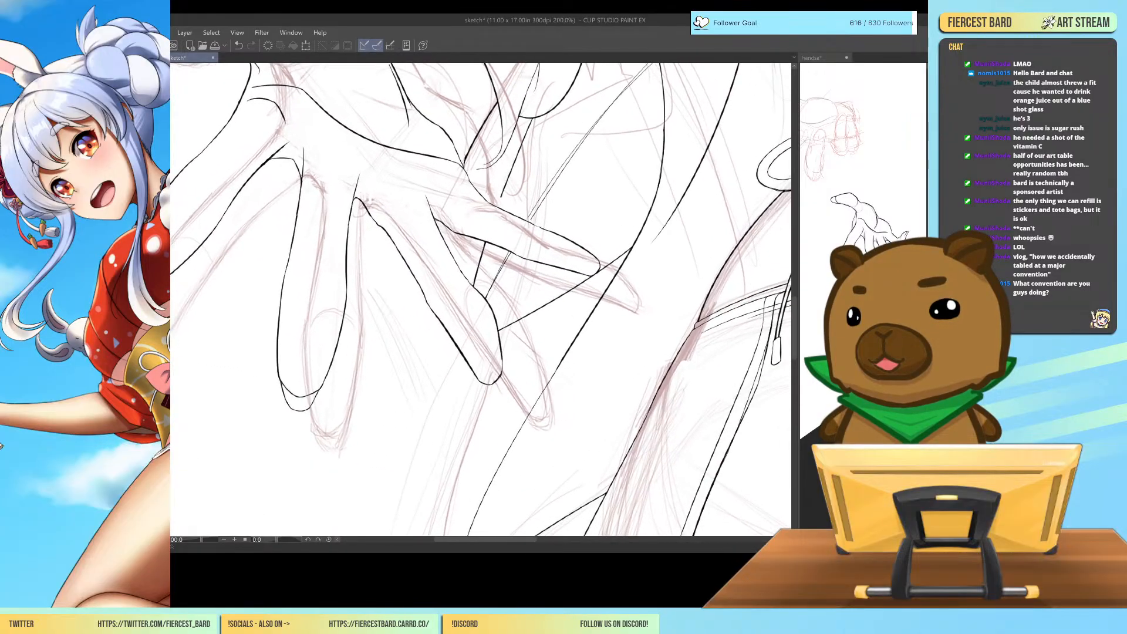
{"action": "left_click_drag", "start_coordinate": [469, 367], "coordinate": [497, 396]}
{"action": "key", "text": "ctrl+z"}
{"action": "key", "text": "ctrl+z"}
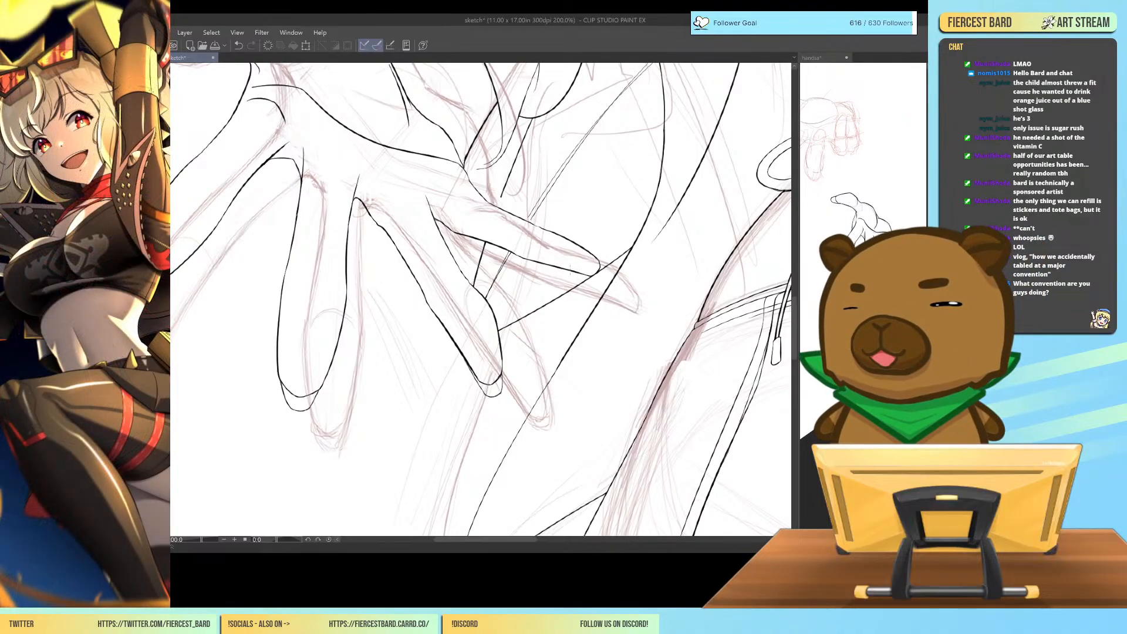
{"action": "mouse_move", "coordinate": [569, 269]}
{"action": "left_mouse_down"}
{"action": "mouse_move", "coordinate": [593, 281]}
{"action": "mouse_move", "coordinate": [598, 265]}
{"action": "left_mouse_up"}
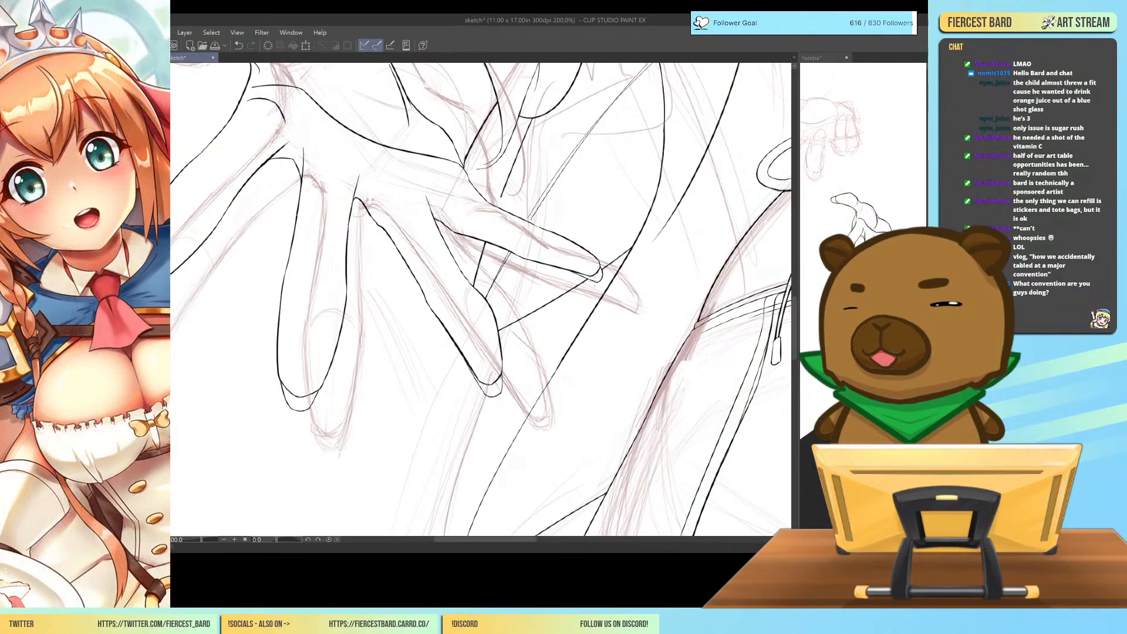
Draw a rounded fingernail tip past the end of the thumb on the outstretched hand.
{"action": "key", "text": "ctrl+minus"}
{"action": "key", "text": "ctrl+minus"}
{"action": "key", "text": "ctrl+minus"}
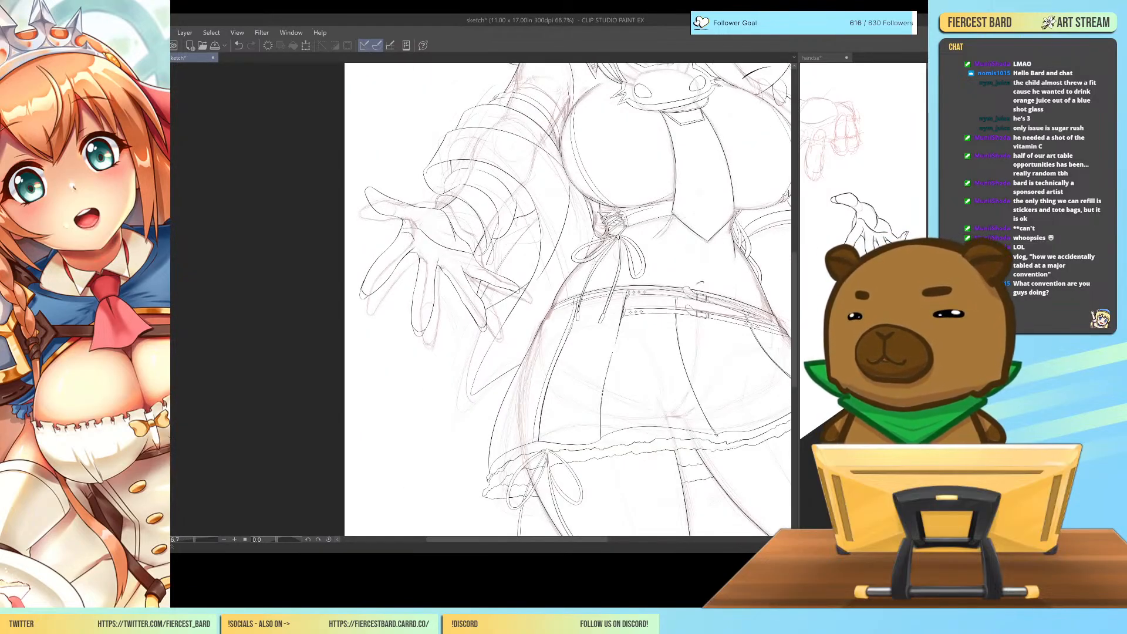
{"action": "left_click_drag", "start_coordinate": [533, 293], "coordinate": [703, 315]}
{"action": "scroll", "coordinate": [678, 393], "scroll_direction": "up", "scroll_amount": 5}
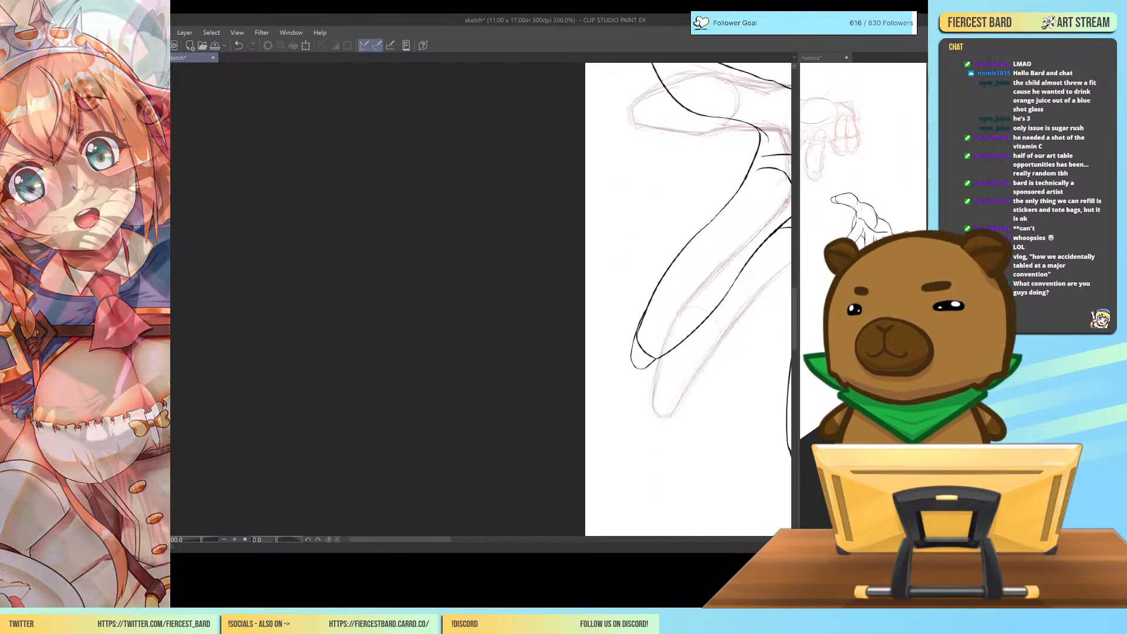
{"action": "mouse_move", "coordinate": [498, 235]}
{"action": "left_mouse_down"}
{"action": "mouse_move", "coordinate": [503, 257]}
{"action": "mouse_move", "coordinate": [517, 233]}
{"action": "left_mouse_up"}
{"action": "key", "text": "ctrl+z"}
{"action": "key", "text": "ctrl+z"}
{"action": "key", "text": "ctrl+z"}
{"action": "key", "text": "ctrl+z"}
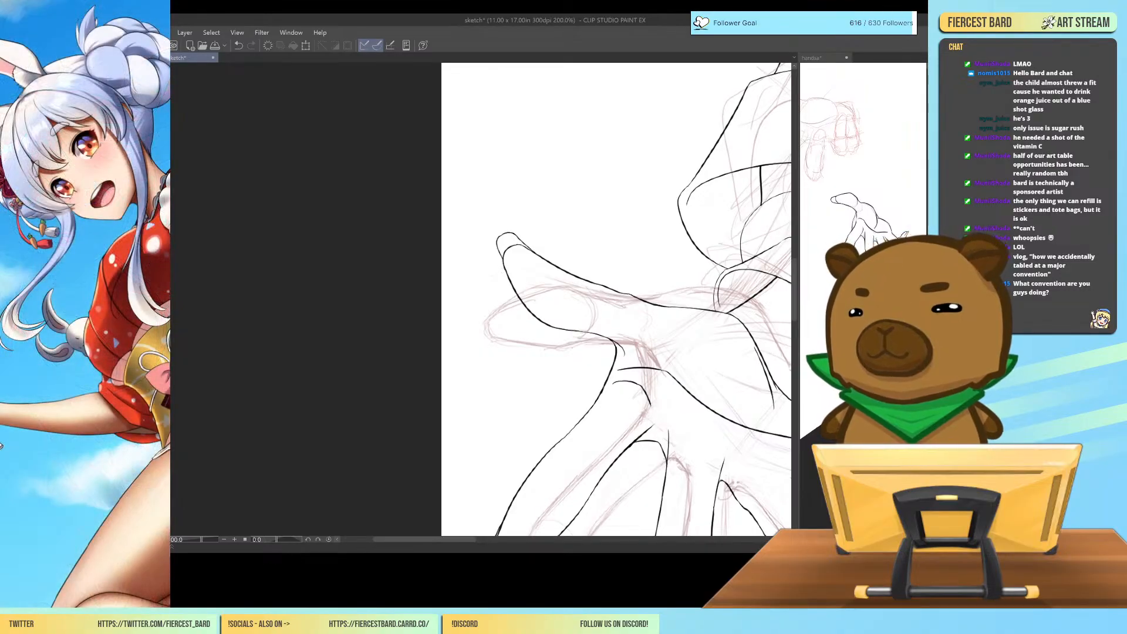
{"action": "key", "text": "ctrl+minus"}
{"action": "key", "text": "ctrl+minus"}
{"action": "key", "text": "ctrl+minus"}
{"action": "key", "text": "ctrl+minus"}
{"action": "key", "text": "ctrl+minus"}
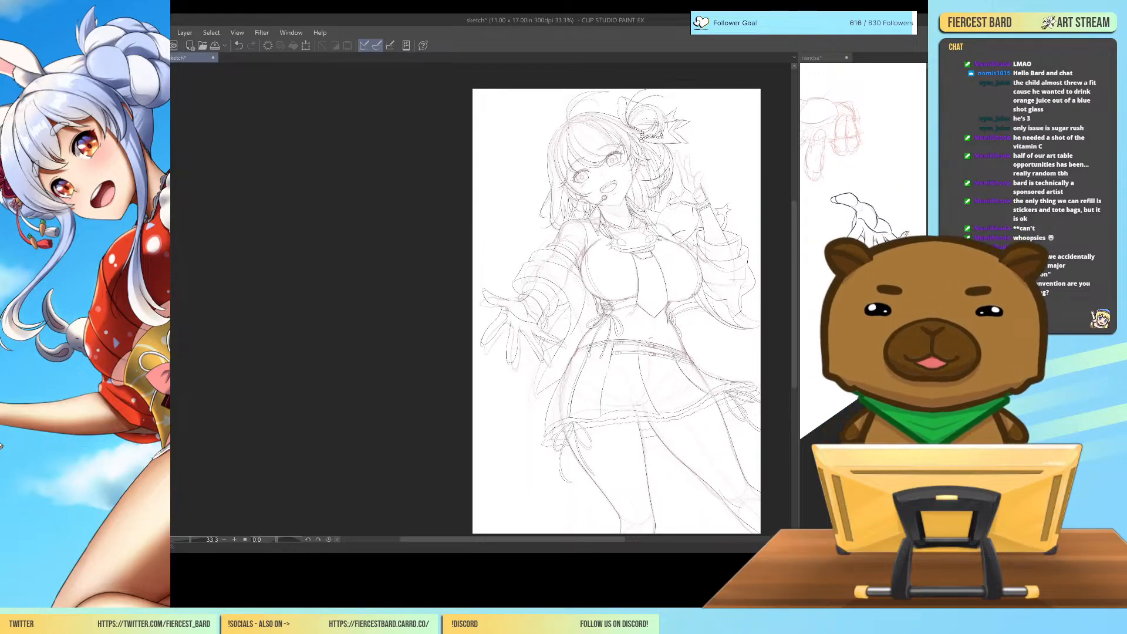
Rework the thumb-side wrist outline where the outstretched hand meets the sleeve's cuff.
{"action": "key", "text": "ctrl+plus"}
{"action": "key", "text": "ctrl+plus"}
{"action": "key", "text": "ctrl+plus"}
{"action": "key", "text": "ctrl+plus"}
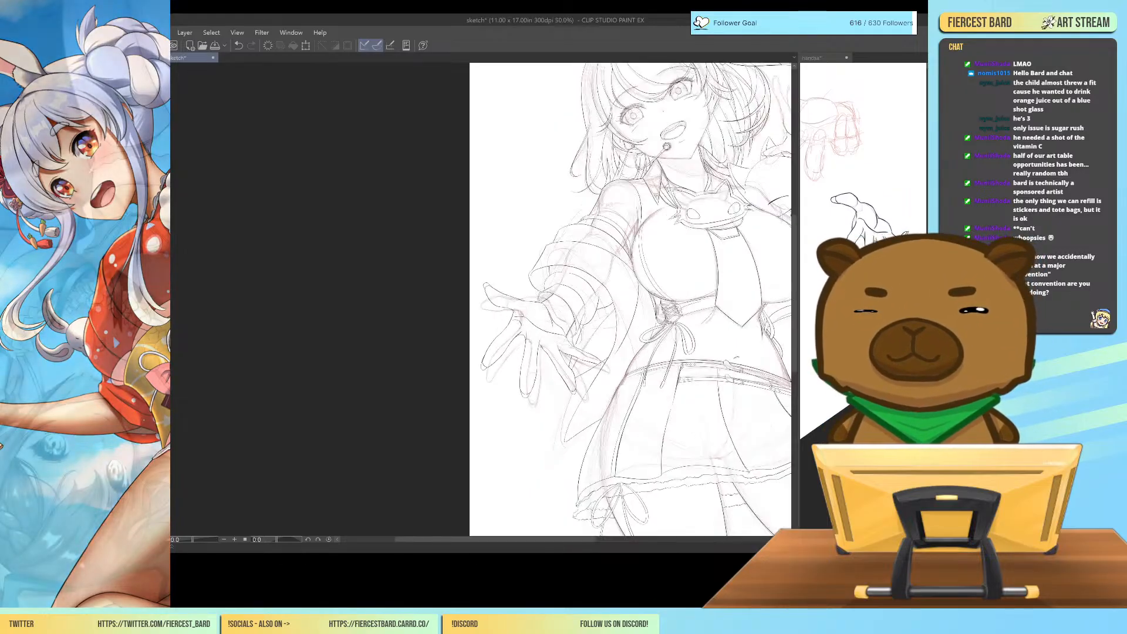
{"action": "left_click", "coordinate": [813, 57]}
{"action": "mouse_move", "coordinate": [787, 297]}
{"action": "left_mouse_down"}
{"action": "mouse_move", "coordinate": [663, 295]}
{"action": "mouse_move", "coordinate": [618, 280]}
{"action": "left_mouse_up"}
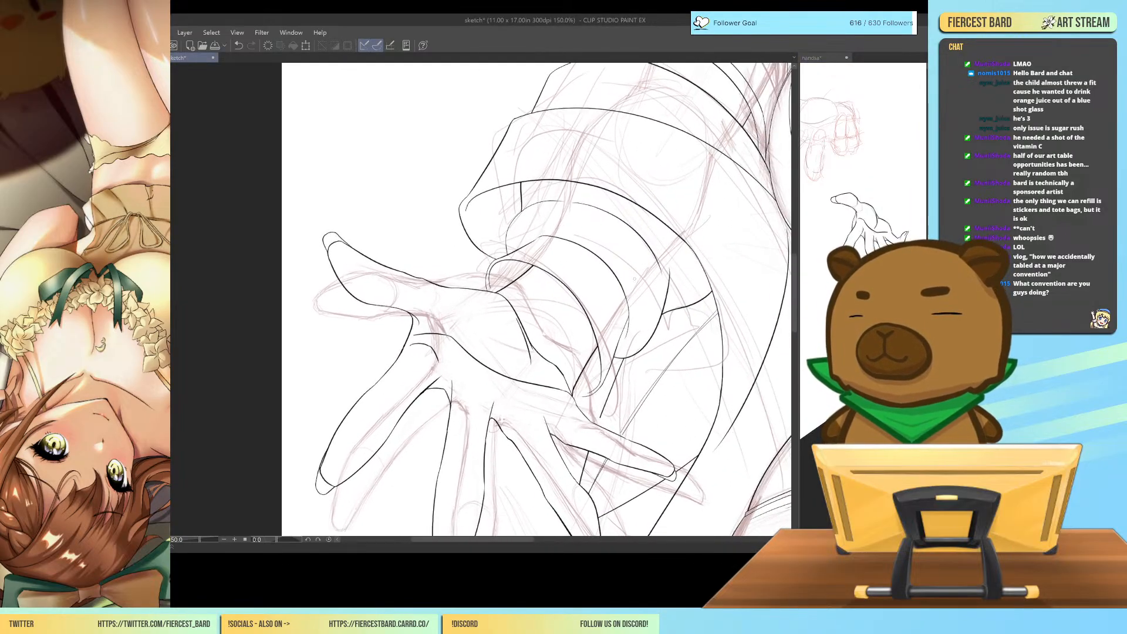
{"action": "mouse_move", "coordinate": [475, 288]}
{"action": "left_mouse_down"}
{"action": "mouse_move", "coordinate": [463, 268]}
{"action": "mouse_move", "coordinate": [474, 293]}
{"action": "mouse_move", "coordinate": [498, 281]}
{"action": "left_mouse_up"}
{"action": "key", "text": "ctrl+z"}
{"action": "key", "text": "ctrl+z"}
{"action": "key", "text": "ctrl+z"}
{"action": "key", "text": "ctrl+z"}
{"action": "key", "text": "ctrl+z"}
{"action": "key", "text": "ctrl+z"}
Draw a row of round beads across the outstretched hand's wrist, running from the thumb side to the little-finger side.
{"action": "key", "text": "ctrl+z"}
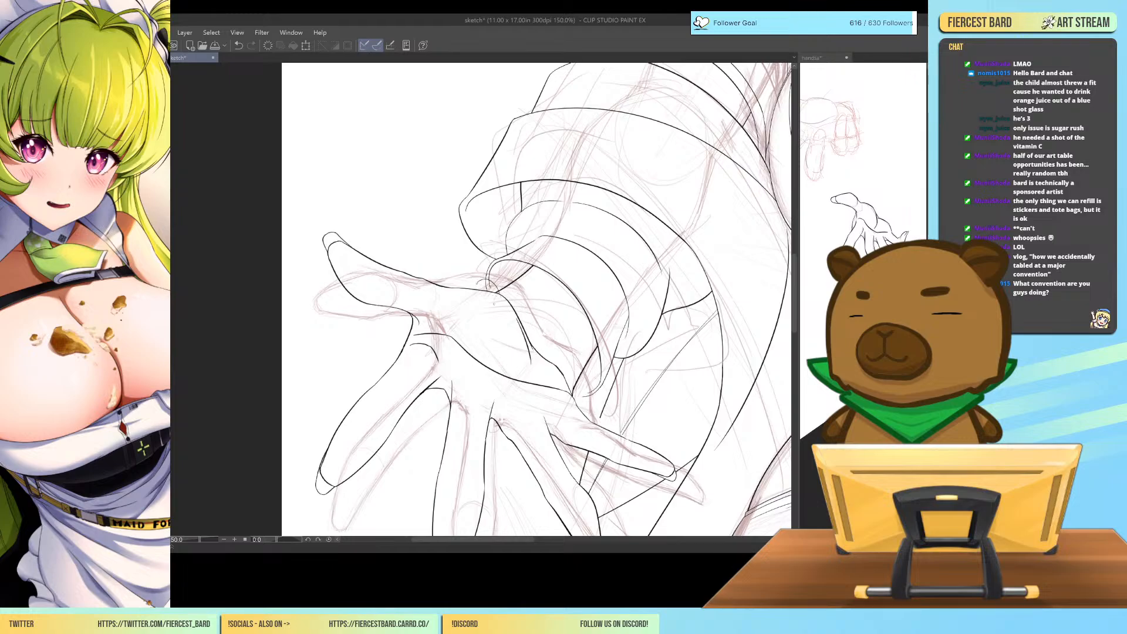
{"action": "key", "text": "ctrl+z"}
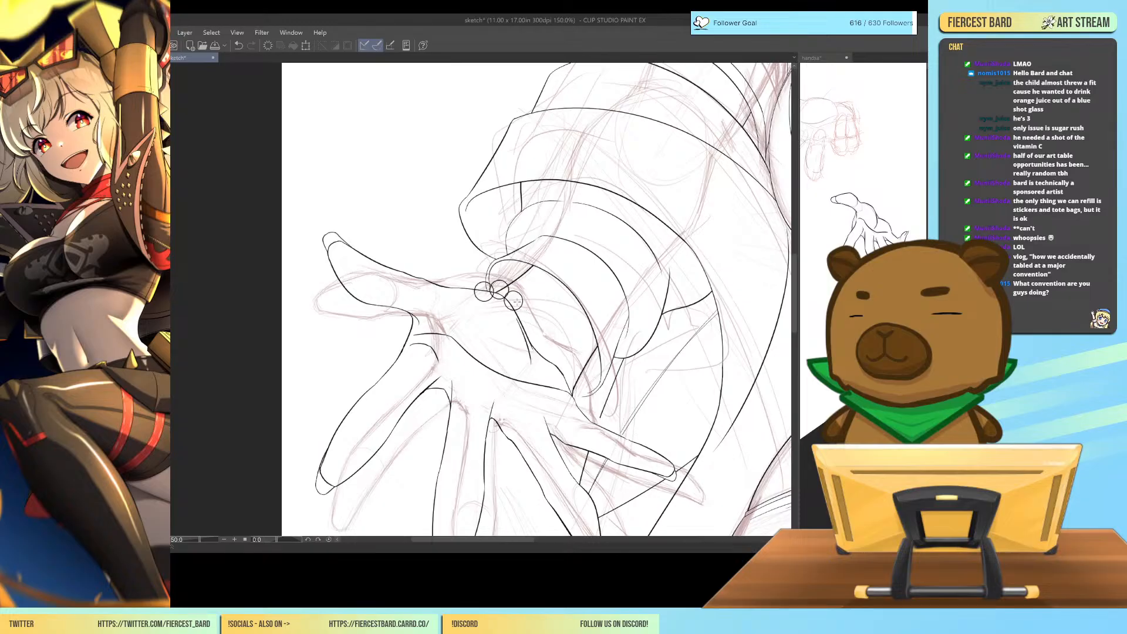
{"action": "mouse_move", "coordinate": [524, 305]}
{"action": "left_mouse_down"}
{"action": "mouse_move", "coordinate": [516, 319]}
{"action": "mouse_move", "coordinate": [525, 307]}
{"action": "mouse_move", "coordinate": [530, 332]}
{"action": "mouse_move", "coordinate": [546, 336]}
{"action": "mouse_move", "coordinate": [539, 323]}
{"action": "left_mouse_up"}
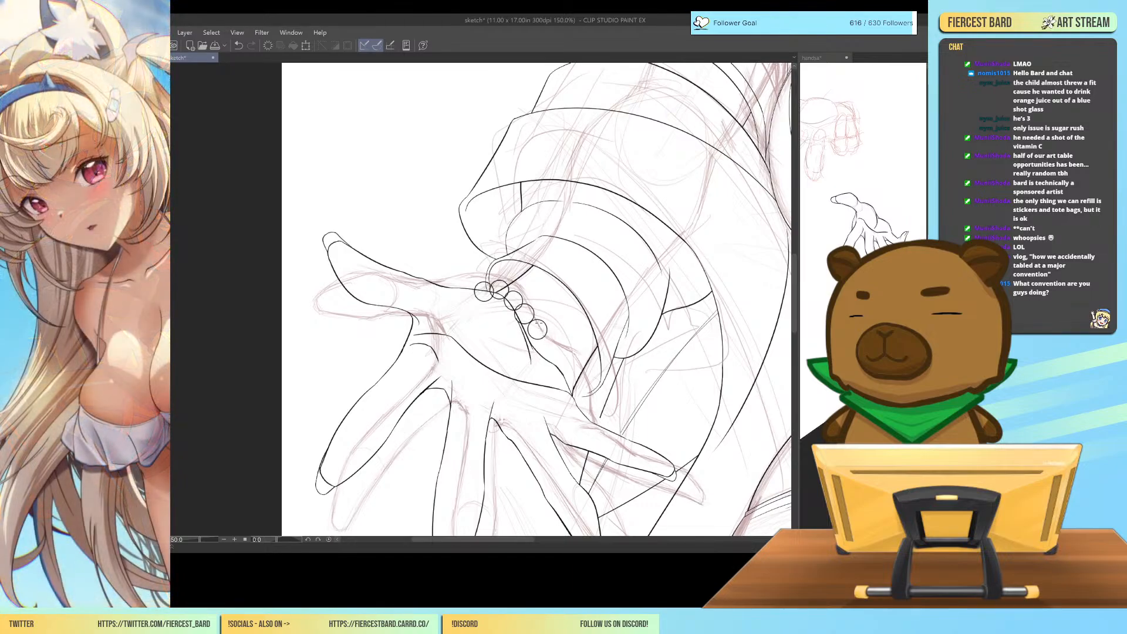
{"action": "key", "text": "ctrl+z"}
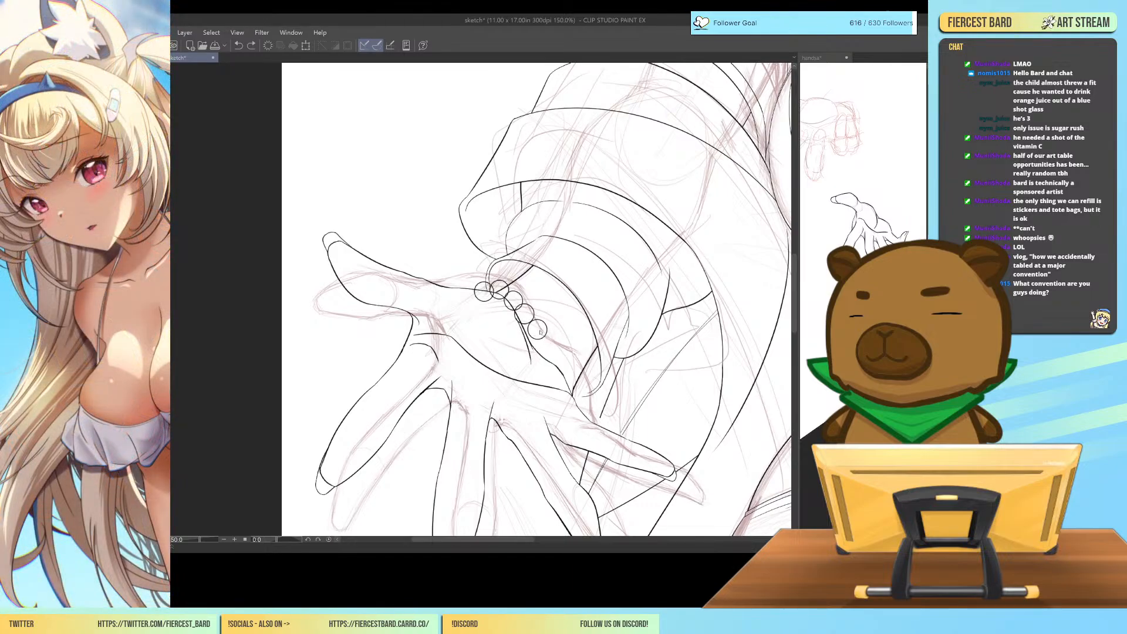
{"action": "mouse_move", "coordinate": [540, 333]}
{"action": "left_mouse_down"}
{"action": "mouse_move", "coordinate": [568, 369]}
{"action": "mouse_move", "coordinate": [570, 350]}
{"action": "left_mouse_up"}
{"action": "key", "text": "ctrl+z"}
{"action": "left_click_drag", "start_coordinate": [550, 346], "coordinate": [565, 359]}
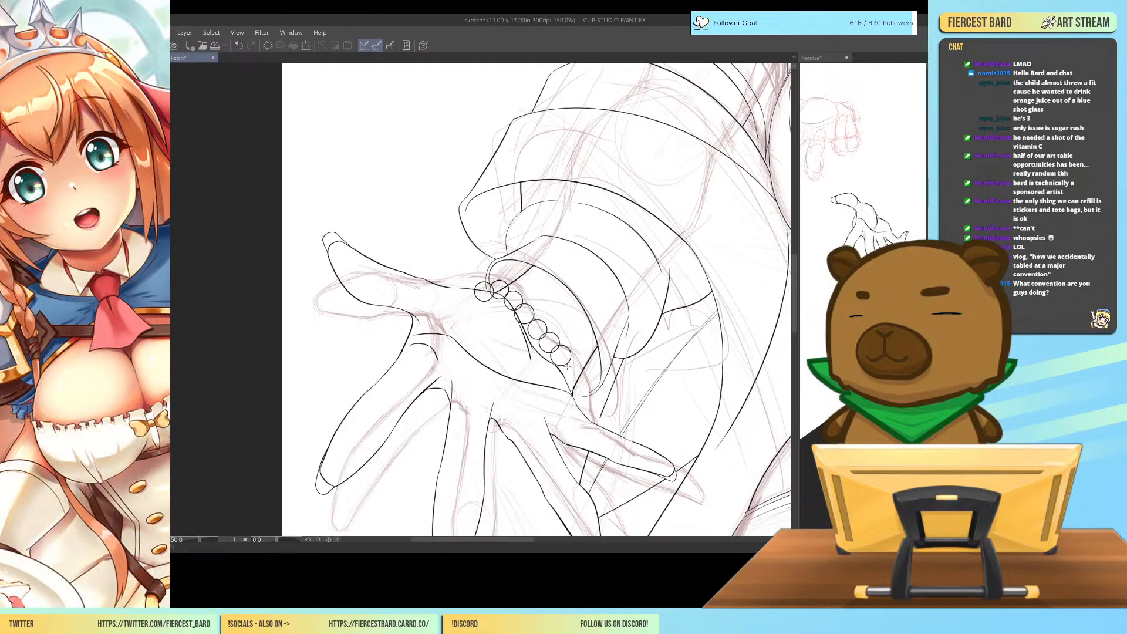
{"action": "mouse_move", "coordinate": [562, 365]}
{"action": "left_mouse_down"}
{"action": "mouse_move", "coordinate": [577, 381]}
{"action": "mouse_move", "coordinate": [573, 367]}
{"action": "mouse_move", "coordinate": [565, 396]}
{"action": "mouse_move", "coordinate": [582, 400]}
{"action": "mouse_move", "coordinate": [576, 385]}
{"action": "left_mouse_up"}
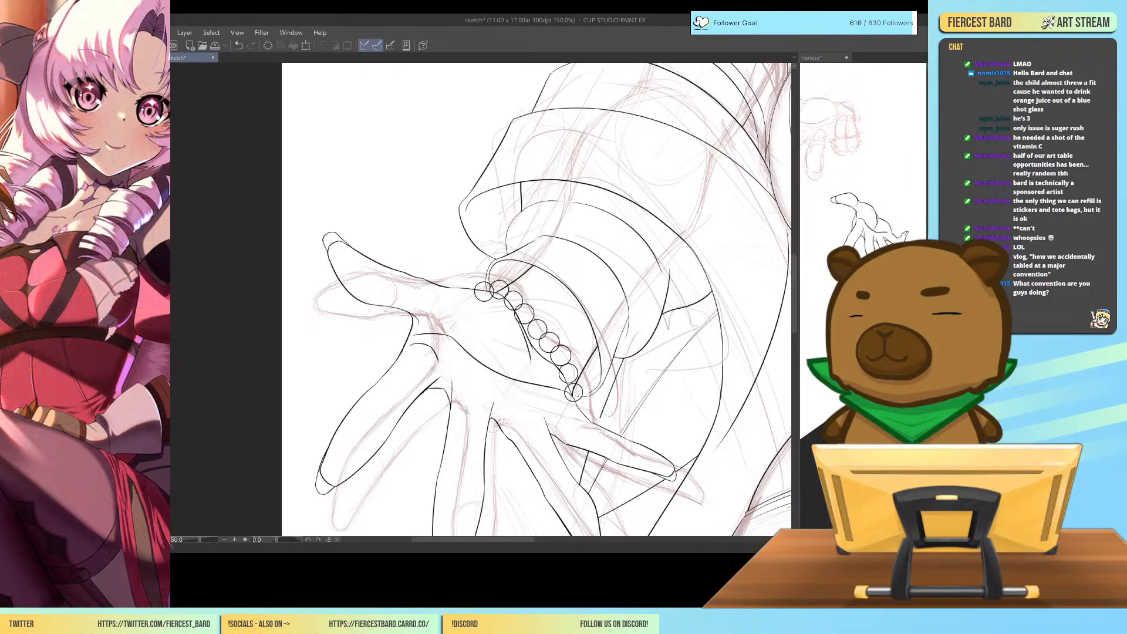
{"action": "key", "text": "ctrl+z"}
{"action": "left_click_drag", "start_coordinate": [564, 378], "coordinate": [583, 408]}
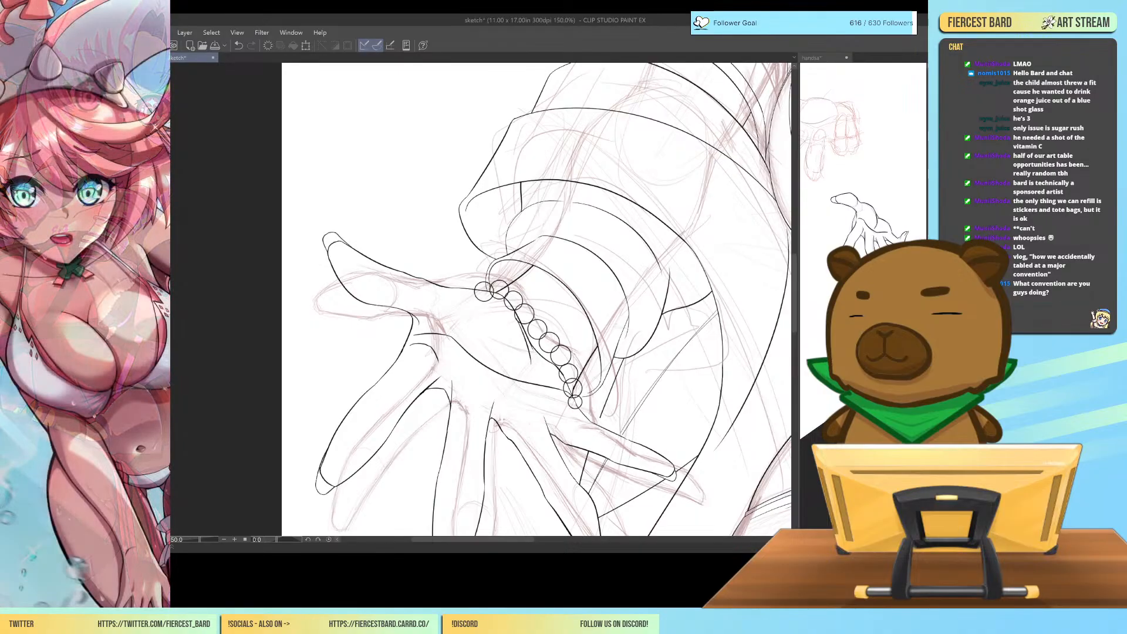
Erase the overlapping lines inside the bracelet's first bead row so each bead reads as a clean partial circle.
{"action": "left_click_drag", "start_coordinate": [471, 297], "coordinate": [491, 296]}
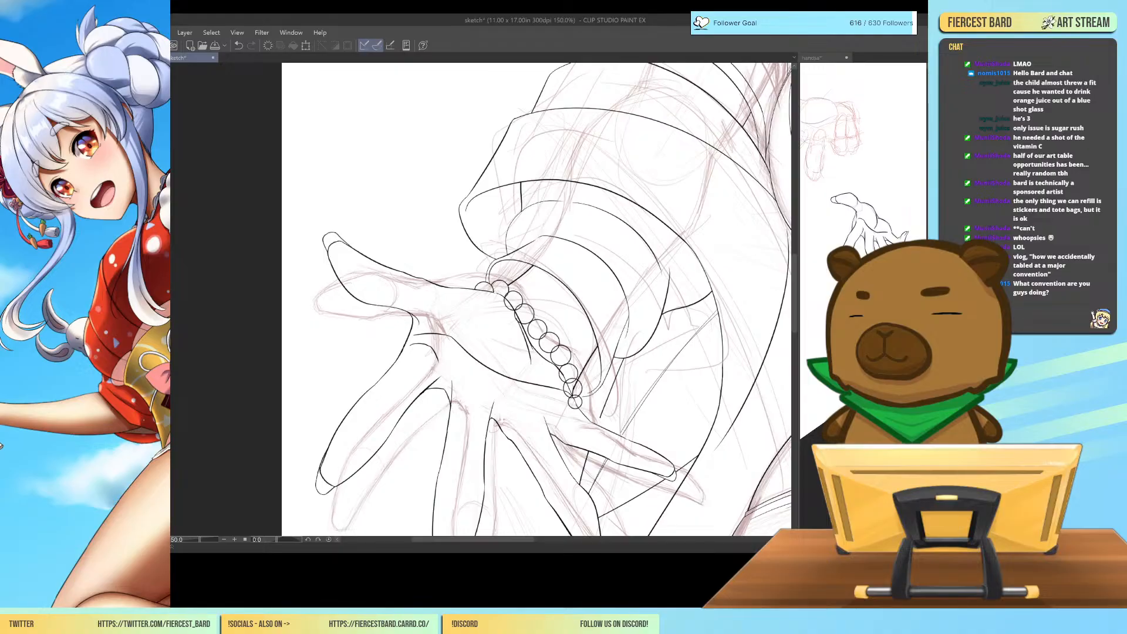
{"action": "key", "text": "ctrl+z"}
{"action": "left_click", "coordinate": [498, 291]}
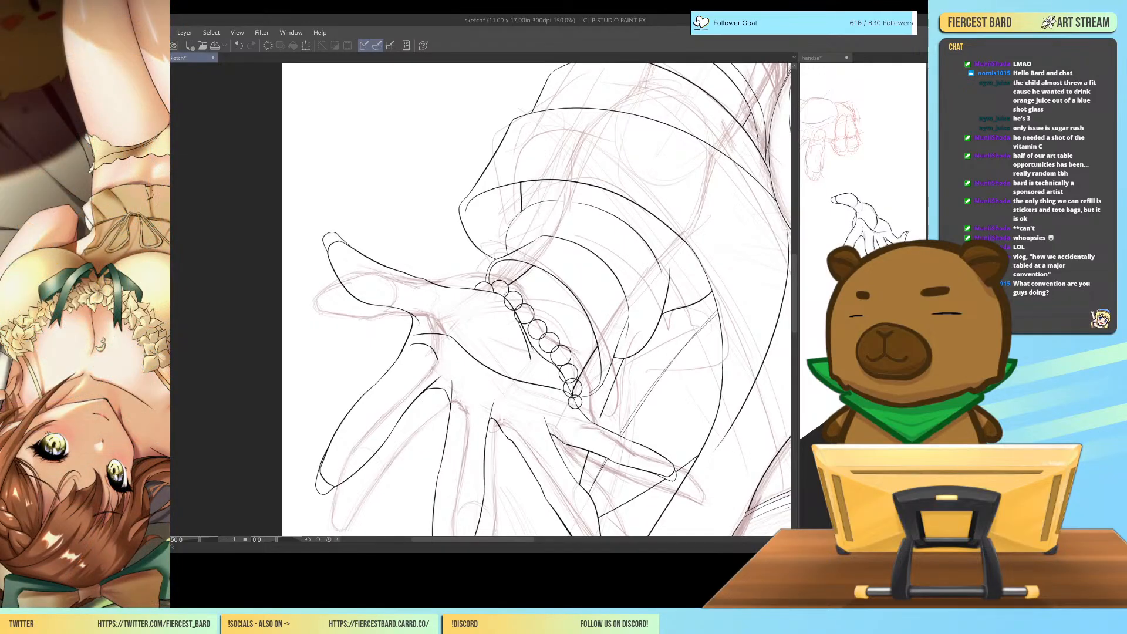
{"action": "left_click", "coordinate": [505, 302]}
{"action": "left_click", "coordinate": [518, 321]}
{"action": "key", "text": "ctrl+z"}
{"action": "left_click", "coordinate": [517, 318]}
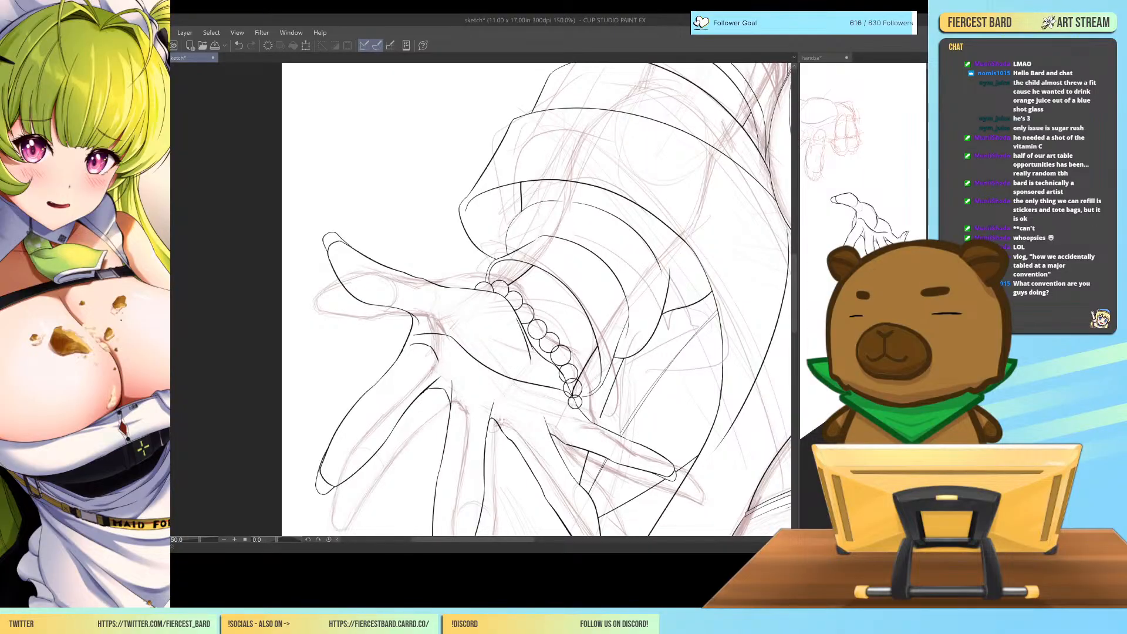
{"action": "left_click", "coordinate": [560, 377]}
{"action": "left_click", "coordinate": [565, 386]}
{"action": "left_click", "coordinate": [569, 400]}
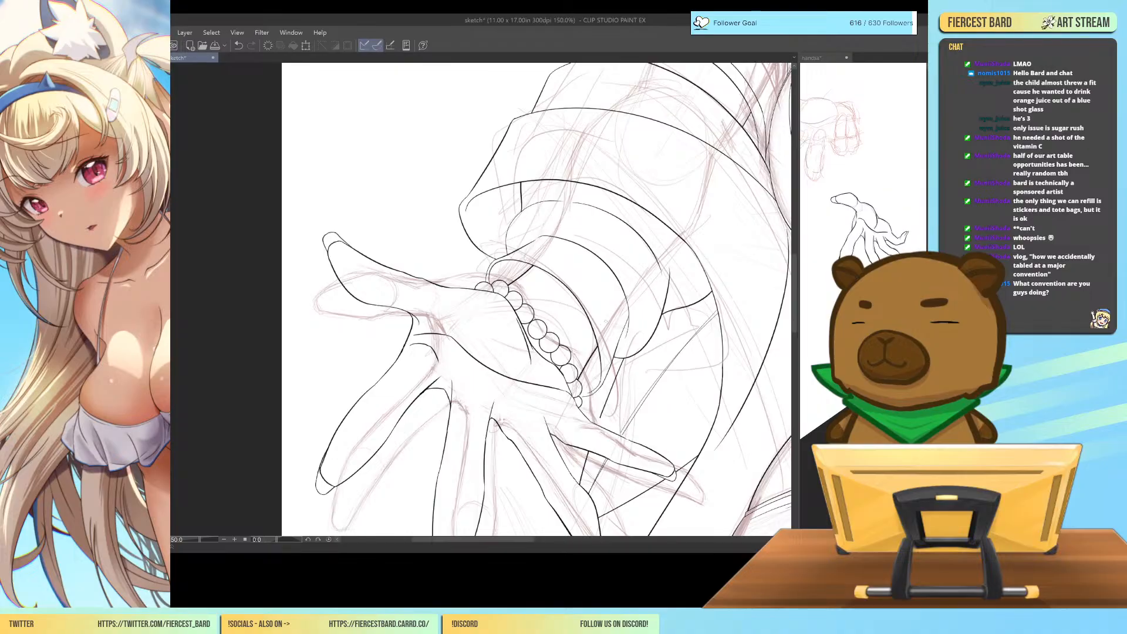
Draw a second row of round beads between the first row and the sleeve opening of the outstretched arm.
{"action": "key", "text": "ctrl+minus"}
{"action": "key", "text": "ctrl+minus"}
{"action": "key", "text": "ctrl+minus"}
{"action": "key", "text": "ctrl+plus"}
{"action": "key", "text": "ctrl+plus"}
{"action": "key", "text": "ctrl+plus"}
{"action": "key", "text": "ctrl+plus"}
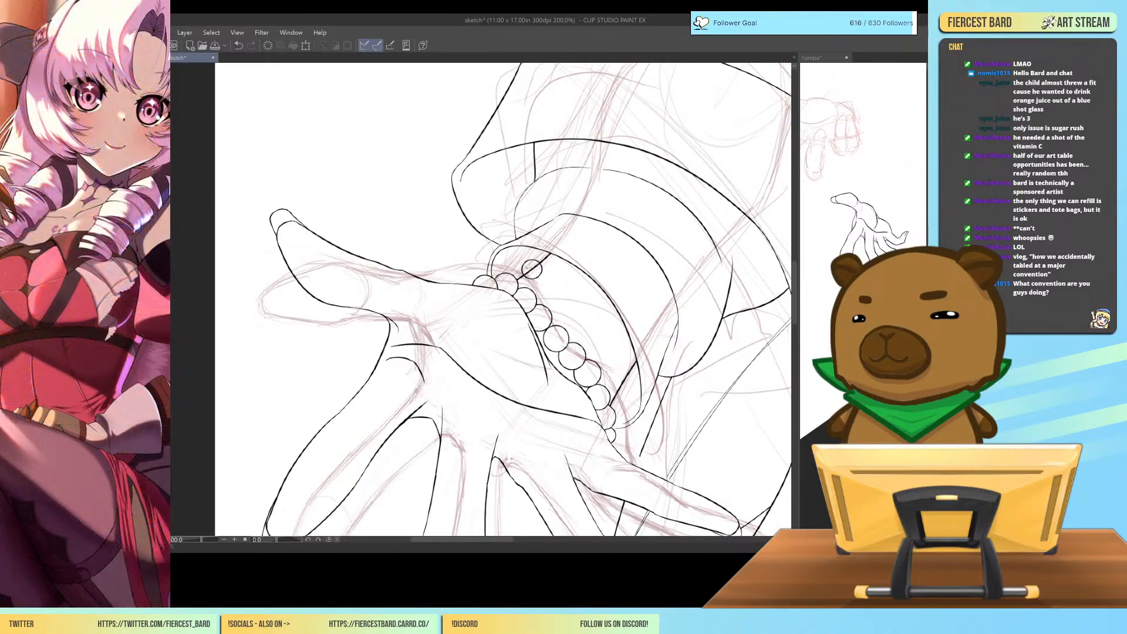
{"action": "mouse_move", "coordinate": [545, 257]}
{"action": "left_mouse_down"}
{"action": "mouse_move", "coordinate": [534, 271]}
{"action": "mouse_move", "coordinate": [553, 275]}
{"action": "left_mouse_up"}
{"action": "left_click_drag", "start_coordinate": [556, 270], "coordinate": [565, 287]}
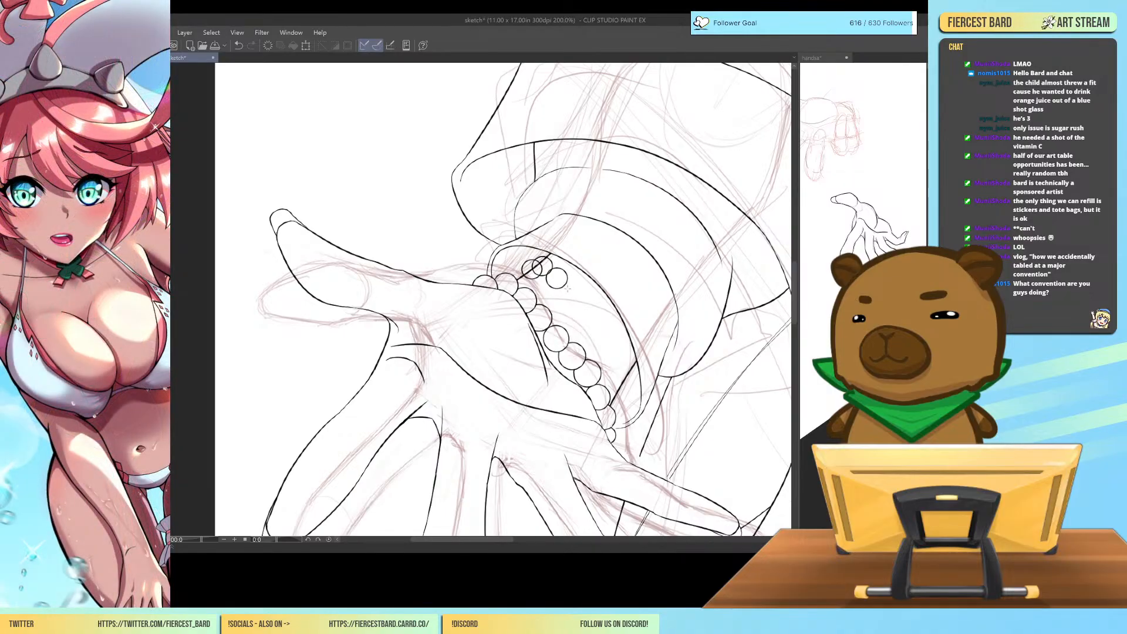
{"action": "mouse_move", "coordinate": [557, 284]}
{"action": "left_mouse_down"}
{"action": "mouse_move", "coordinate": [586, 311]}
{"action": "mouse_move", "coordinate": [573, 325]}
{"action": "mouse_move", "coordinate": [567, 311]}
{"action": "mouse_move", "coordinate": [588, 325]}
{"action": "left_mouse_up"}
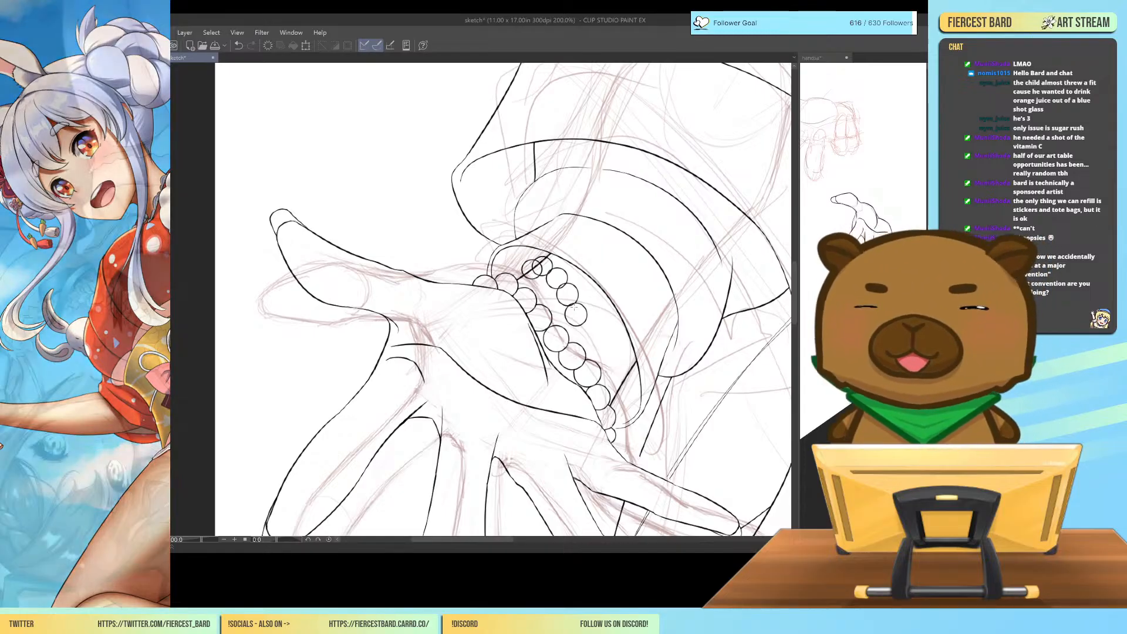
{"action": "mouse_move", "coordinate": [576, 322]}
{"action": "left_mouse_down"}
{"action": "mouse_move", "coordinate": [575, 335]}
{"action": "mouse_move", "coordinate": [594, 333]}
{"action": "mouse_move", "coordinate": [605, 355]}
{"action": "mouse_move", "coordinate": [620, 413]}
{"action": "left_mouse_up"}
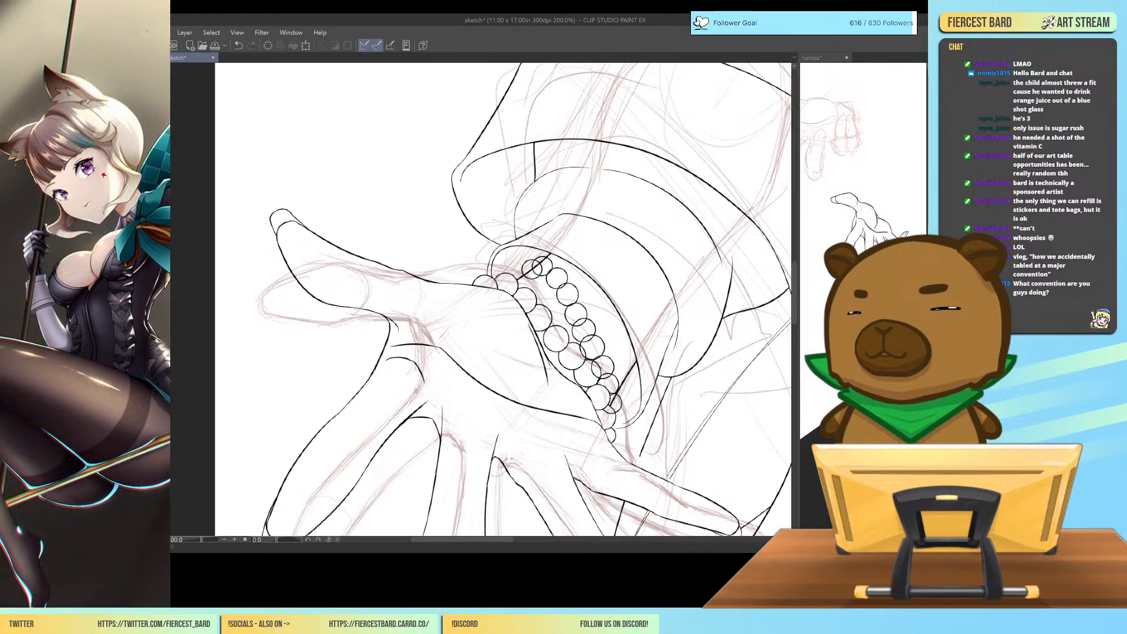
Erase the overlapping lines within the second bead row and add a partly hidden bead at its thumb-side end.
{"action": "left_click", "coordinate": [609, 413]}
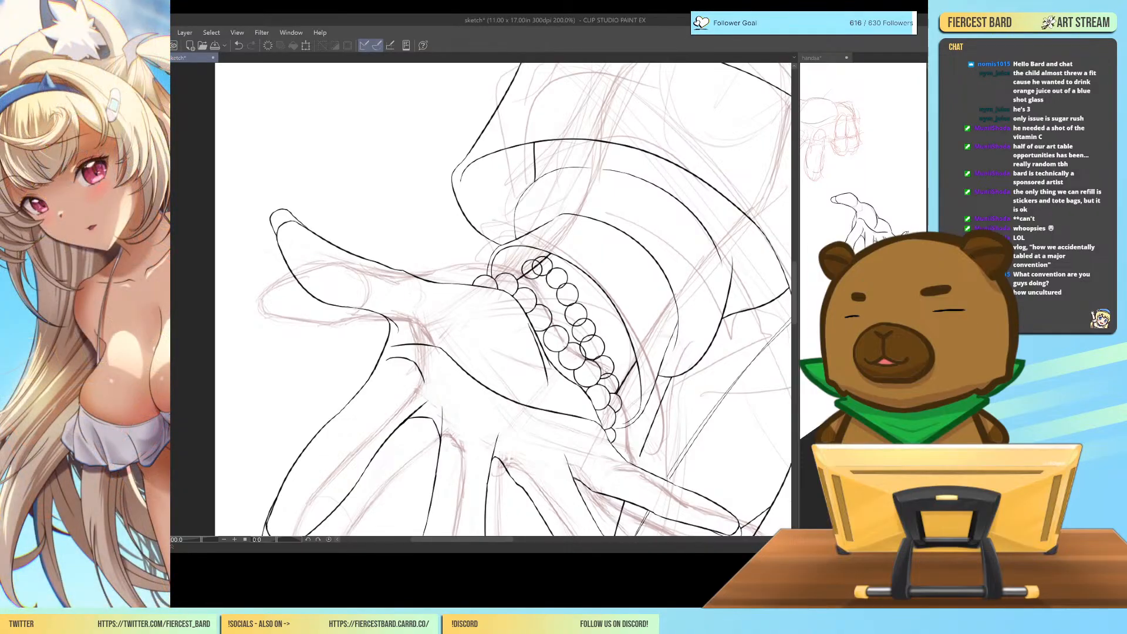
{"action": "left_click", "coordinate": [607, 374]}
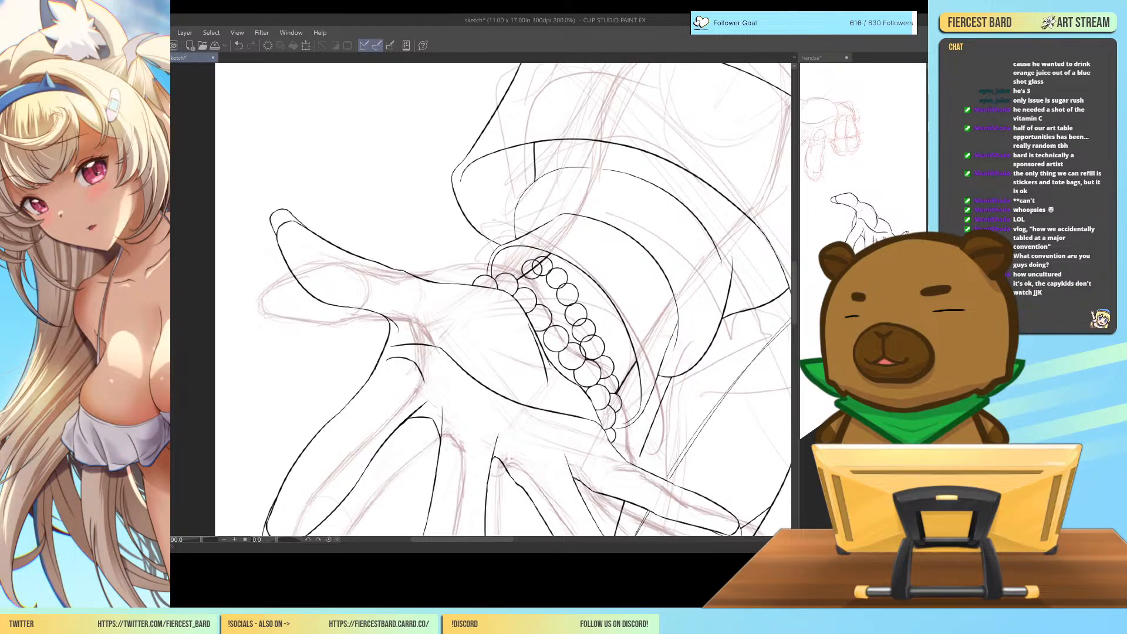
{"action": "left_click", "coordinate": [581, 351]}
{"action": "left_click", "coordinate": [587, 337]}
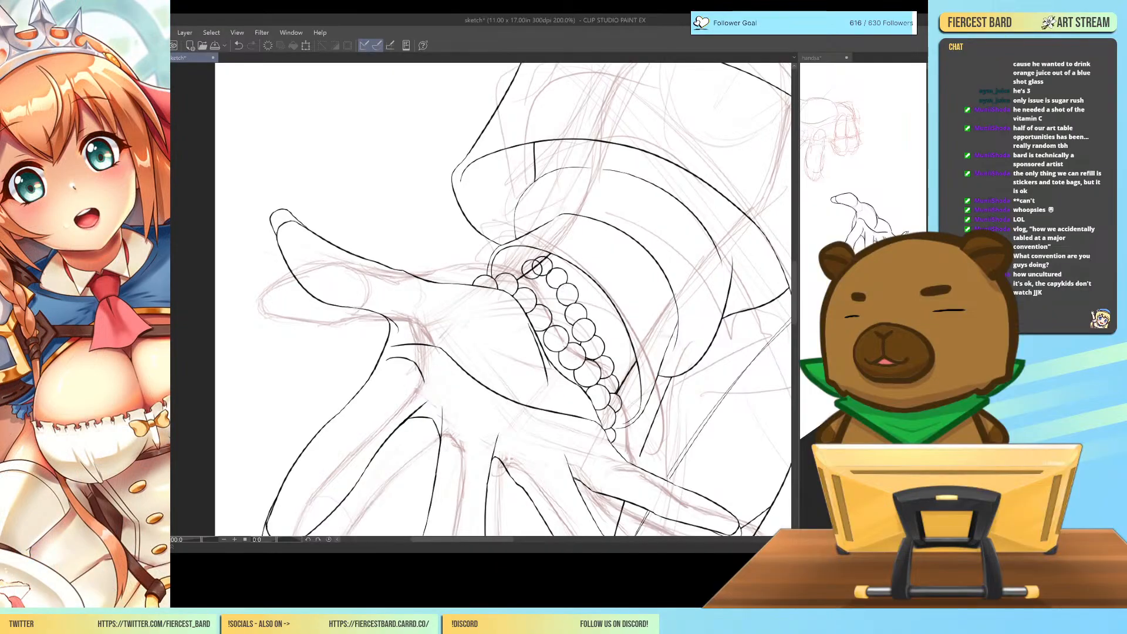
{"action": "left_click", "coordinate": [541, 270]}
{"action": "left_click", "coordinate": [536, 265]}
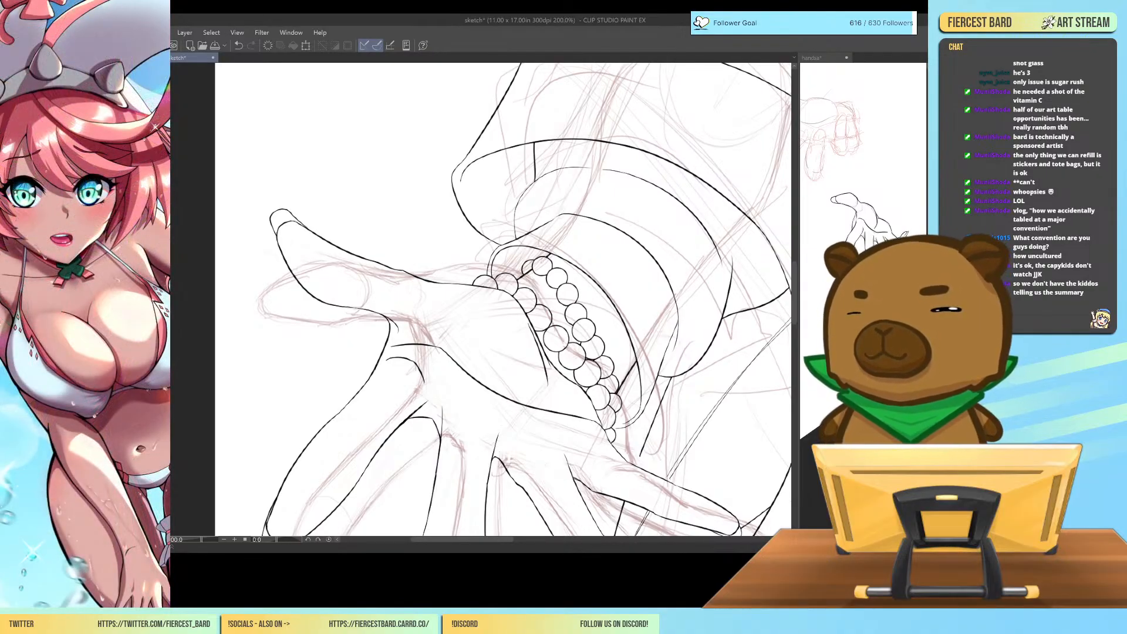
{"action": "left_click_drag", "start_coordinate": [525, 268], "coordinate": [519, 279]}
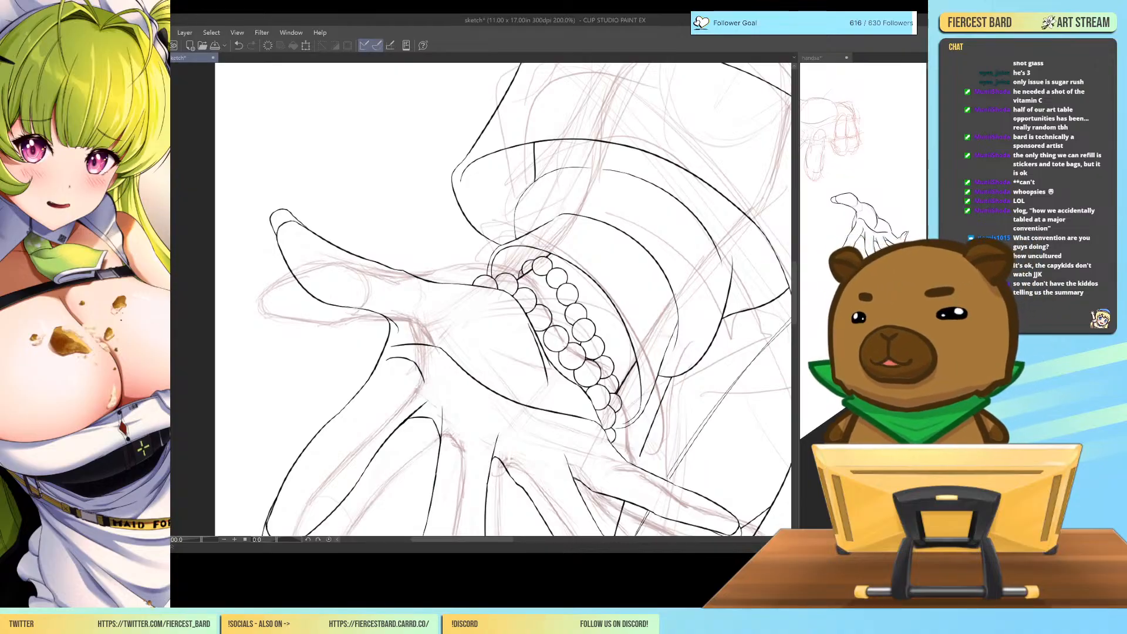
Try to ink the inner edge and rounded tip of the raised hand's short finger above the bracelet.
{"action": "key", "text": "ctrl+minus"}
{"action": "key", "text": "ctrl+minus"}
{"action": "key", "text": "ctrl+minus"}
{"action": "key", "text": "ctrl+minus"}
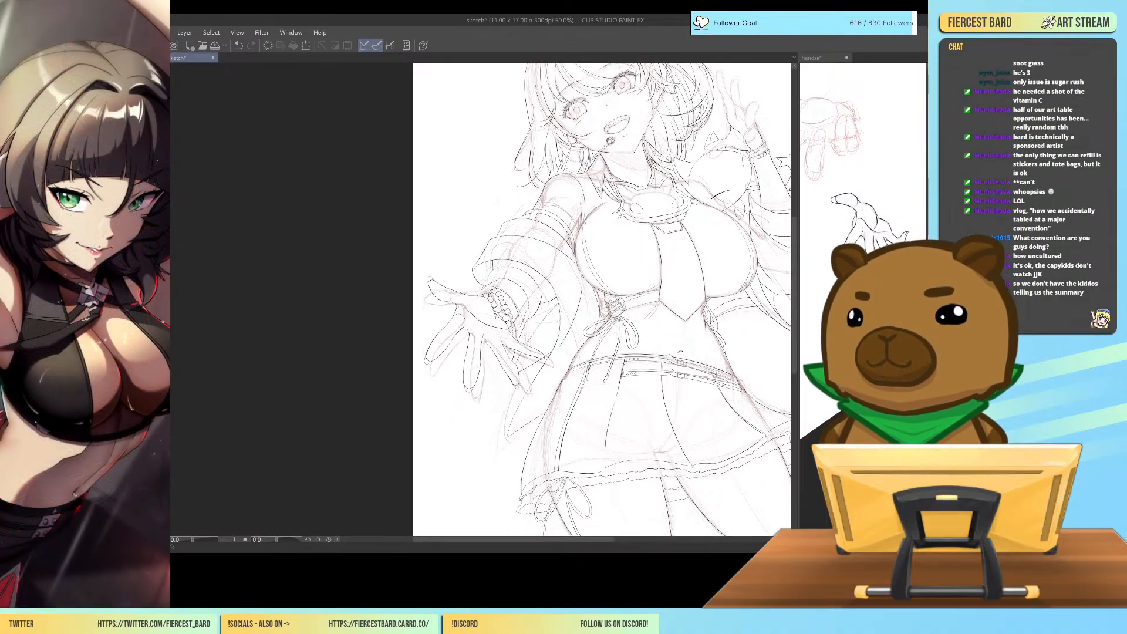
{"action": "key", "text": "ctrl+plus"}
{"action": "key", "text": "ctrl+plus"}
{"action": "left_click_drag", "start_coordinate": [546, 540], "coordinate": [668, 541]}
{"action": "left_click_drag", "start_coordinate": [793, 288], "coordinate": [794, 222]}
{"action": "key", "text": "ctrl+plus"}
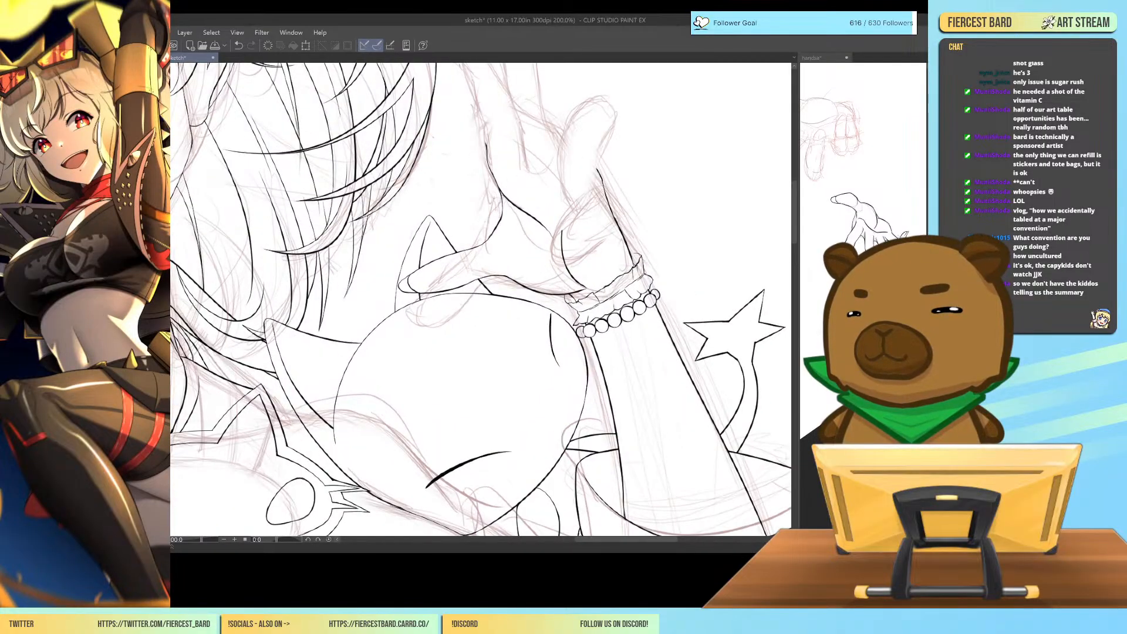
{"action": "left_click_drag", "start_coordinate": [794, 222], "coordinate": [790, 215]}
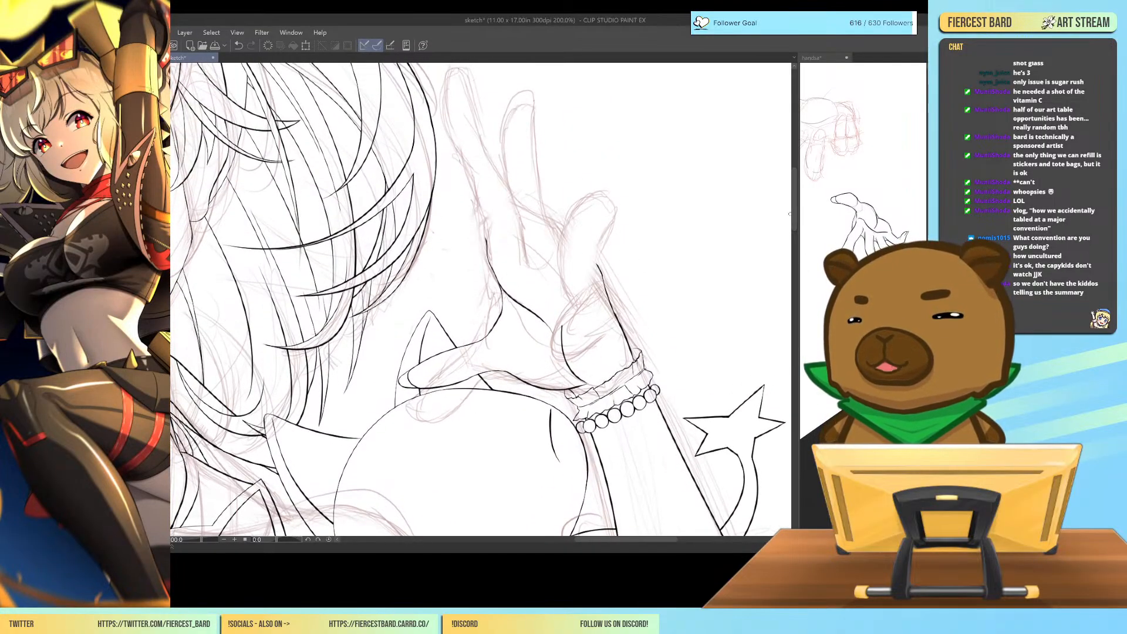
{"action": "left_click_drag", "start_coordinate": [563, 276], "coordinate": [607, 184]}
{"action": "key", "text": "ctrl+z"}
{"action": "left_click_drag", "start_coordinate": [564, 280], "coordinate": [628, 180]}
{"action": "key", "text": "ctrl+z"}
{"action": "left_click_drag", "start_coordinate": [564, 283], "coordinate": [605, 197]}
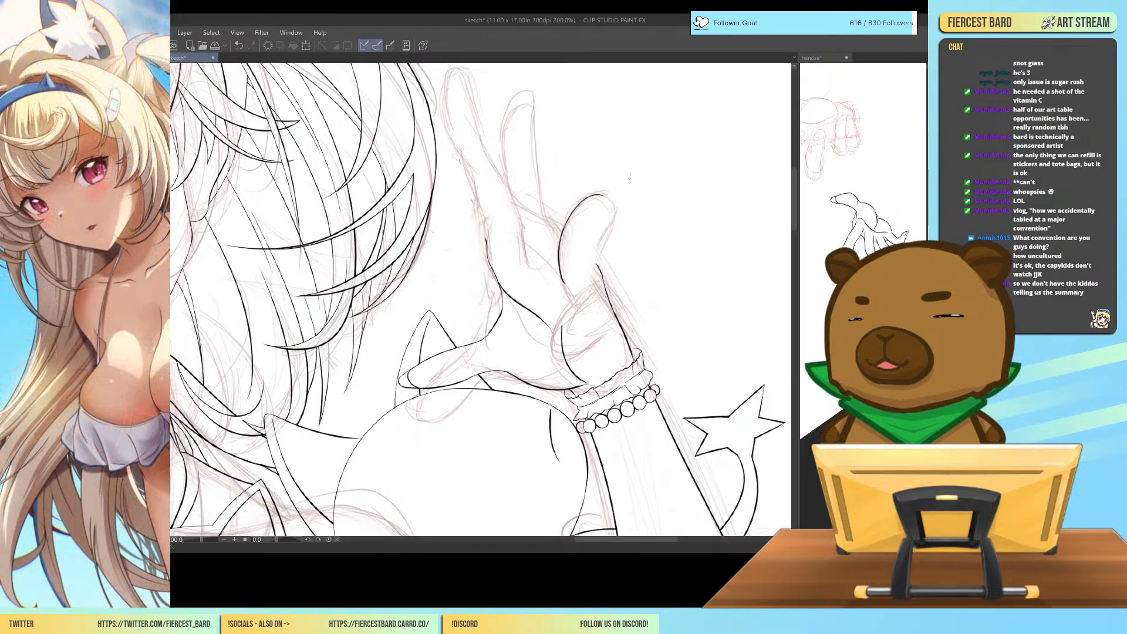
Try to ink the outer edge of the raised hand's short finger from its tip down toward the palm.
{"action": "key", "text": "ctrl+z"}
{"action": "mouse_move", "coordinate": [588, 266]}
{"action": "left_mouse_down"}
{"action": "mouse_move", "coordinate": [639, 248]}
{"action": "mouse_move", "coordinate": [613, 319]}
{"action": "mouse_move", "coordinate": [626, 236]}
{"action": "left_mouse_up"}
{"action": "key", "text": "ctrl+z"}
{"action": "mouse_move", "coordinate": [594, 358]}
{"action": "left_mouse_down"}
{"action": "mouse_move", "coordinate": [620, 252]}
{"action": "mouse_move", "coordinate": [622, 308]}
{"action": "left_mouse_up"}
{"action": "key", "text": "ctrl+z"}
{"action": "left_click_drag", "start_coordinate": [608, 250], "coordinate": [628, 337]}
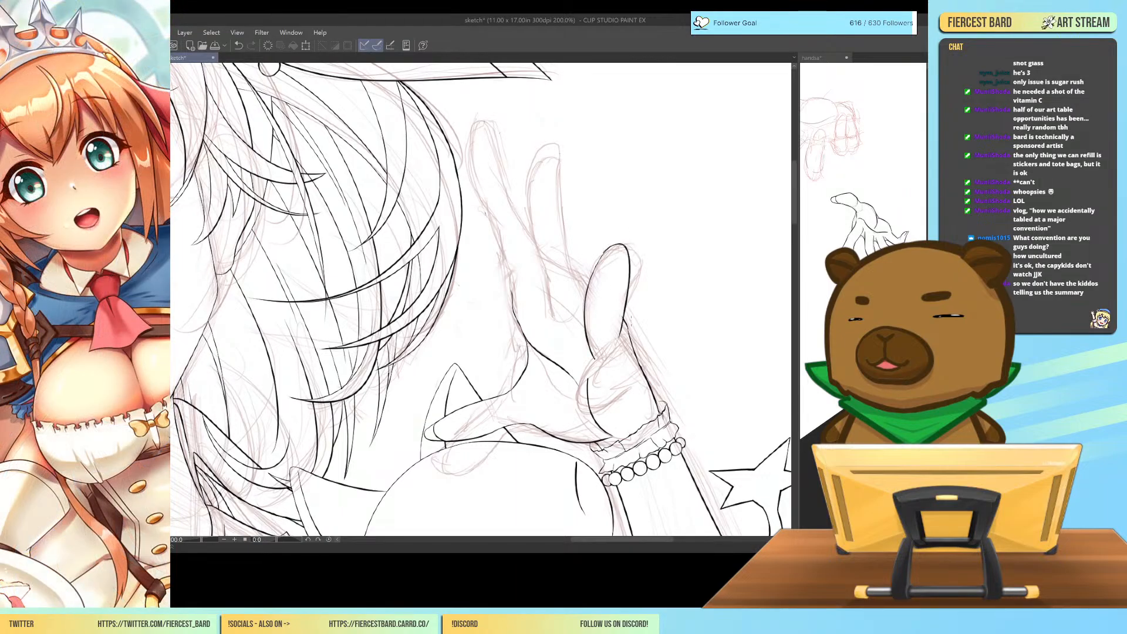
{"action": "key", "text": "ctrl+z"}
{"action": "left_click_drag", "start_coordinate": [603, 252], "coordinate": [634, 320]}
{"action": "key", "text": "ctrl+z"}
{"action": "mouse_move", "coordinate": [601, 253]}
{"action": "left_mouse_down"}
{"action": "mouse_move", "coordinate": [620, 247]}
{"action": "mouse_move", "coordinate": [634, 320]}
{"action": "left_mouse_up"}
{"action": "key", "text": "ctrl+z"}
{"action": "mouse_move", "coordinate": [606, 252]}
{"action": "left_mouse_down"}
{"action": "mouse_move", "coordinate": [631, 251]}
{"action": "mouse_move", "coordinate": [623, 297]}
{"action": "left_mouse_up"}
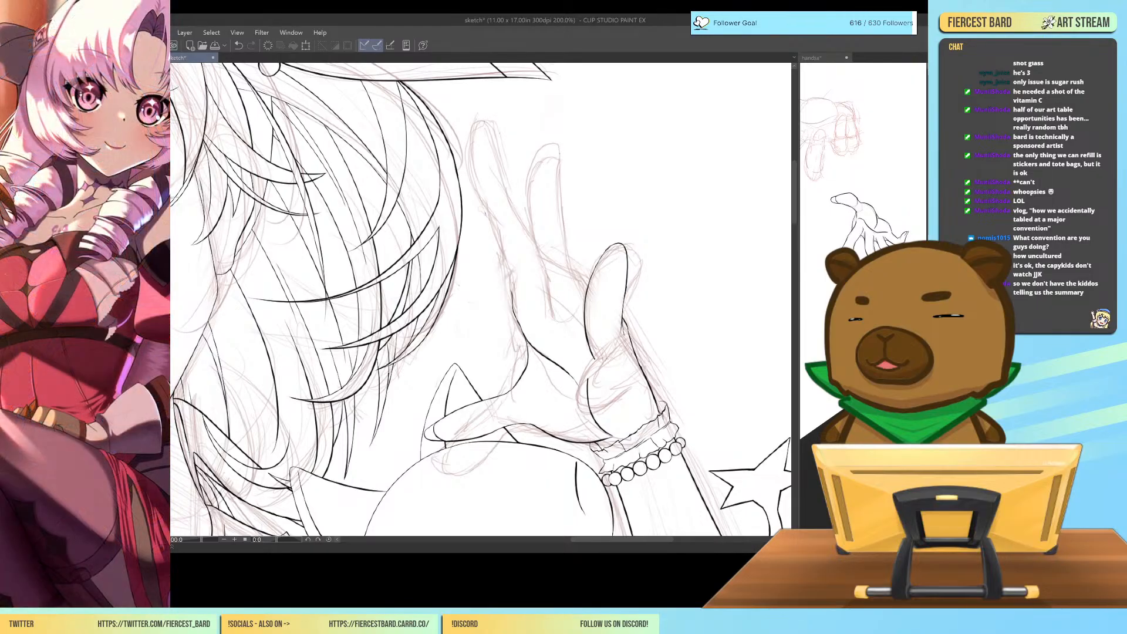
Try to extend the short finger's inner edge to the palm and undo the ink strokes of the whole finger.
{"action": "left_click_drag", "start_coordinate": [585, 306], "coordinate": [610, 352]}
{"action": "key", "text": "ctrl+z"}
{"action": "left_click_drag", "start_coordinate": [585, 305], "coordinate": [608, 344]}
{"action": "key", "text": "ctrl+minus"}
{"action": "key", "text": "ctrl+minus"}
{"action": "key", "text": "ctrl+minus"}
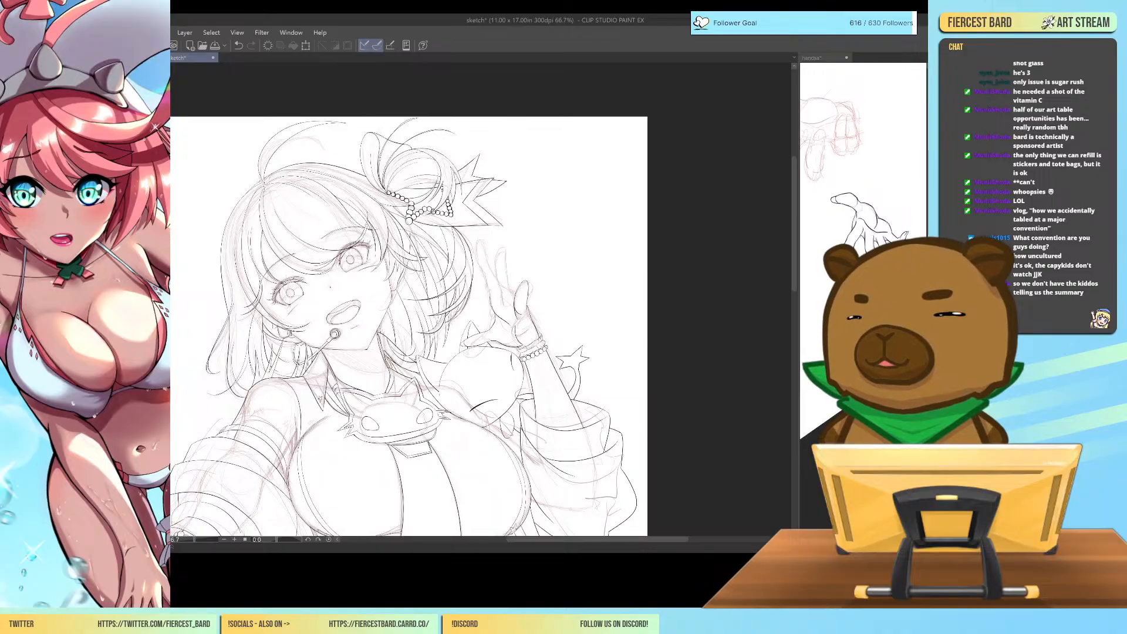
{"action": "key", "text": "ctrl+z"}
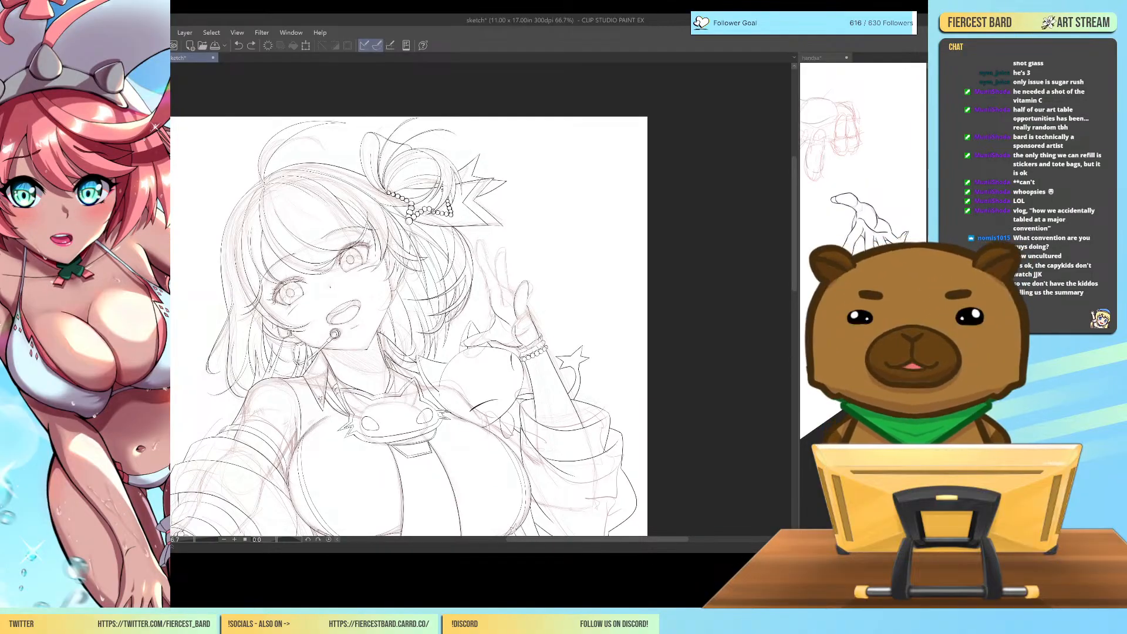
{"action": "key", "text": "ctrl+z"}
{"action": "key", "text": "ctrl+z"}
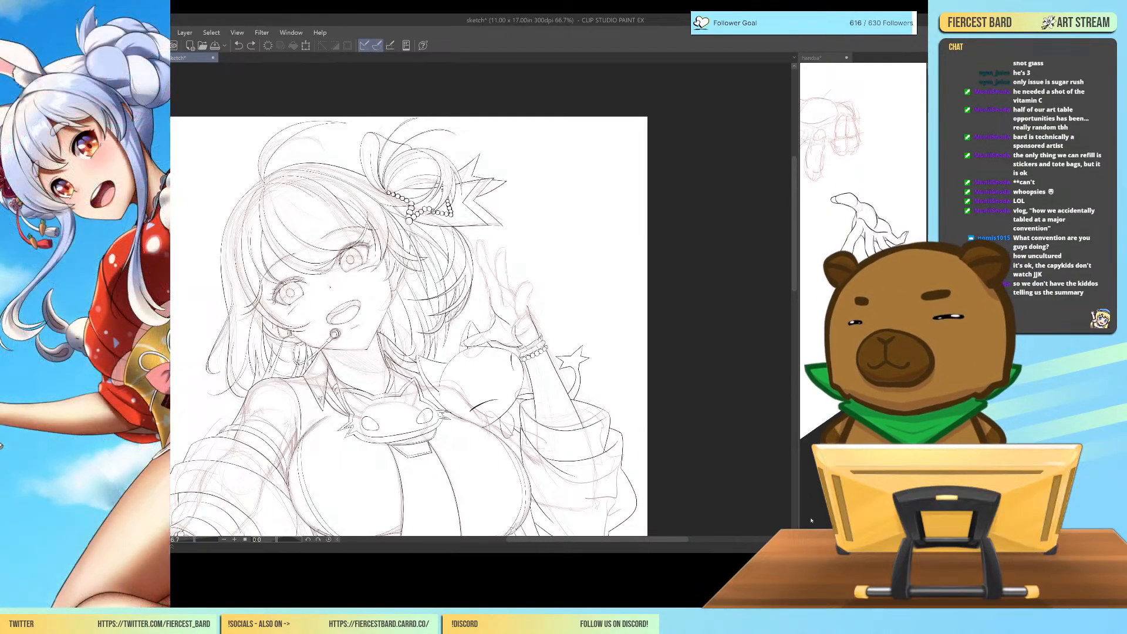
Enlarge the hands document's view beside the sketch, clear its selection and compare its hand studies with the raised hand.
{"action": "left_click_drag", "start_coordinate": [802, 313], "coordinate": [620, 329]}
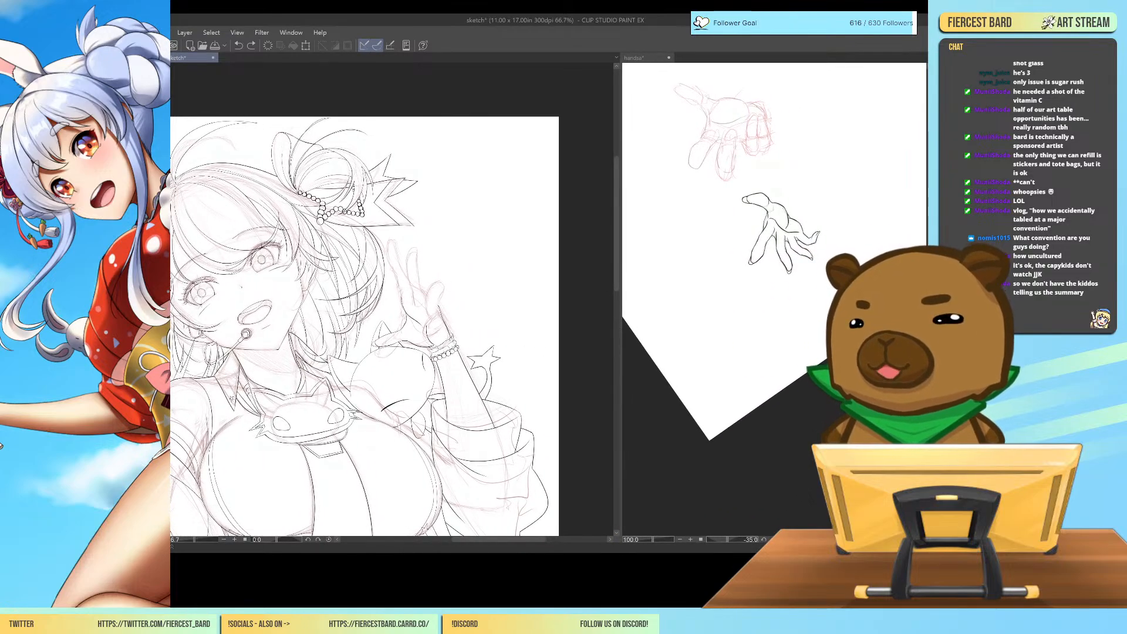
{"action": "left_click", "coordinate": [729, 276]}
{"action": "scroll", "coordinate": [729, 276], "scroll_direction": "right", "scroll_amount": 5}
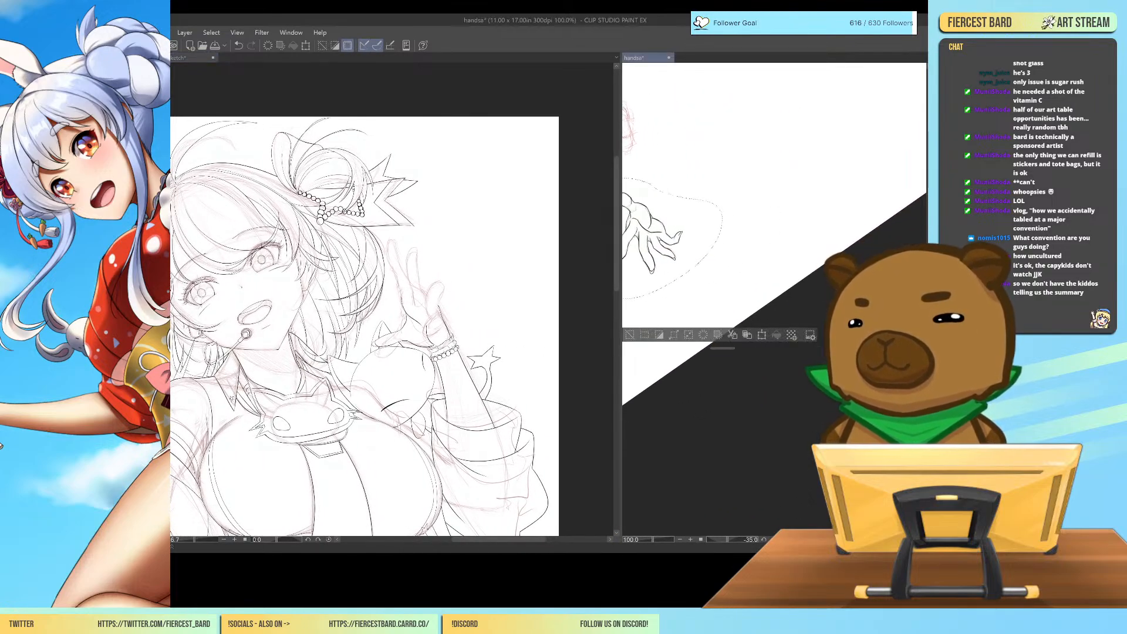
{"action": "key", "text": "ctrl+d"}
{"action": "scroll", "coordinate": [764, 294], "scroll_direction": "up", "scroll_amount": 10}
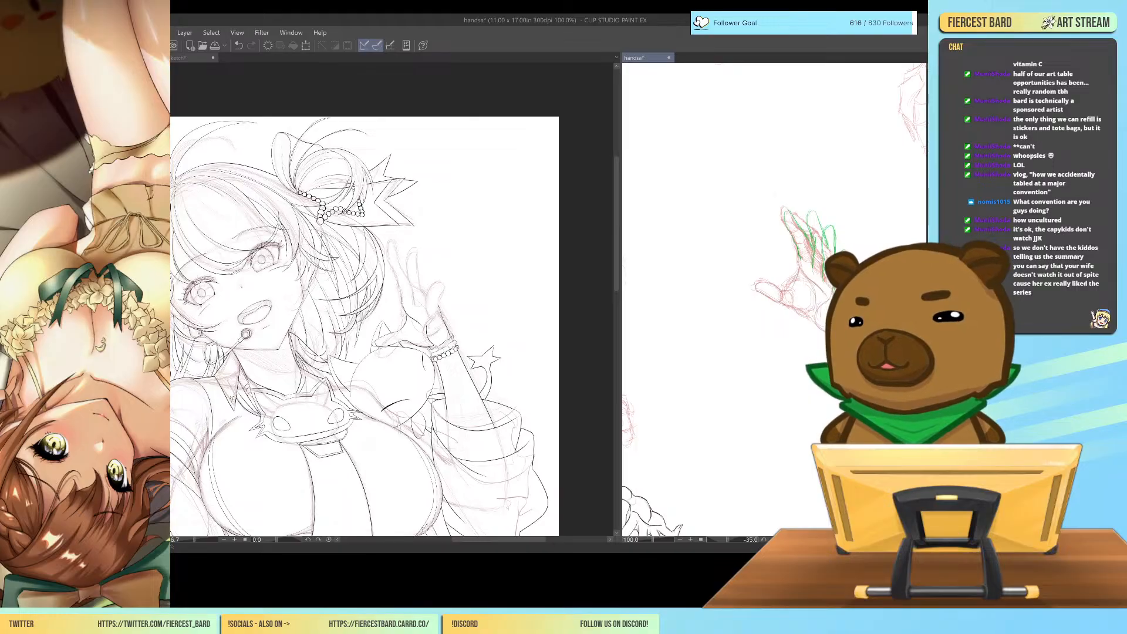
{"action": "left_click", "coordinate": [500, 542]}
{"action": "left_click_drag", "start_coordinate": [500, 541], "coordinate": [470, 541]}
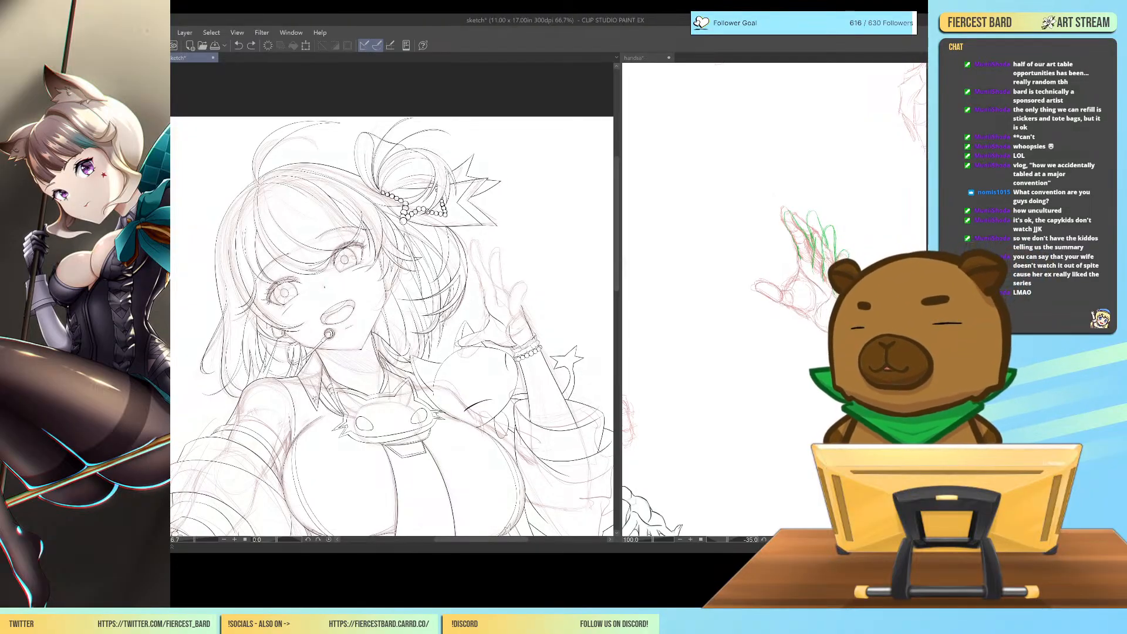
Look through the rough hand and figure sketches in the hands document and close that document.
{"action": "left_click", "coordinate": [645, 57]}
{"action": "left_click_drag", "start_coordinate": [676, 329], "coordinate": [852, 335]}
{"action": "scroll", "coordinate": [775, 300], "scroll_direction": "up", "scroll_amount": 5}
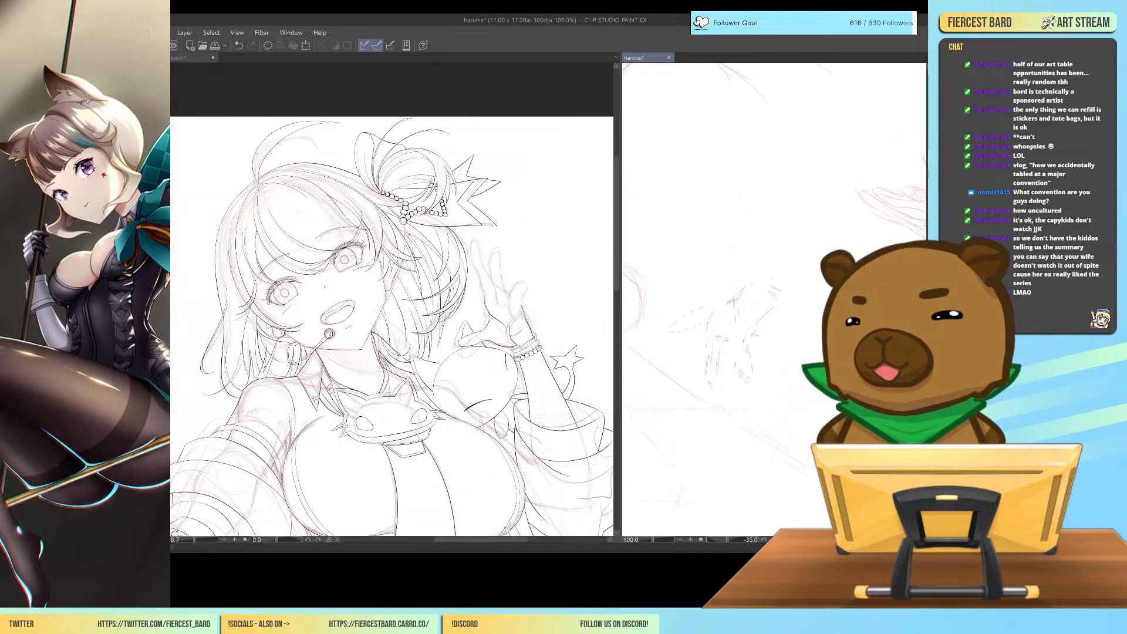
{"action": "mouse_move", "coordinate": [693, 376]}
{"action": "left_mouse_down"}
{"action": "mouse_move", "coordinate": [810, 176]}
{"action": "mouse_move", "coordinate": [813, 188]}
{"action": "left_mouse_up"}
{"action": "scroll", "coordinate": [775, 299], "scroll_direction": "up", "scroll_amount": 3}
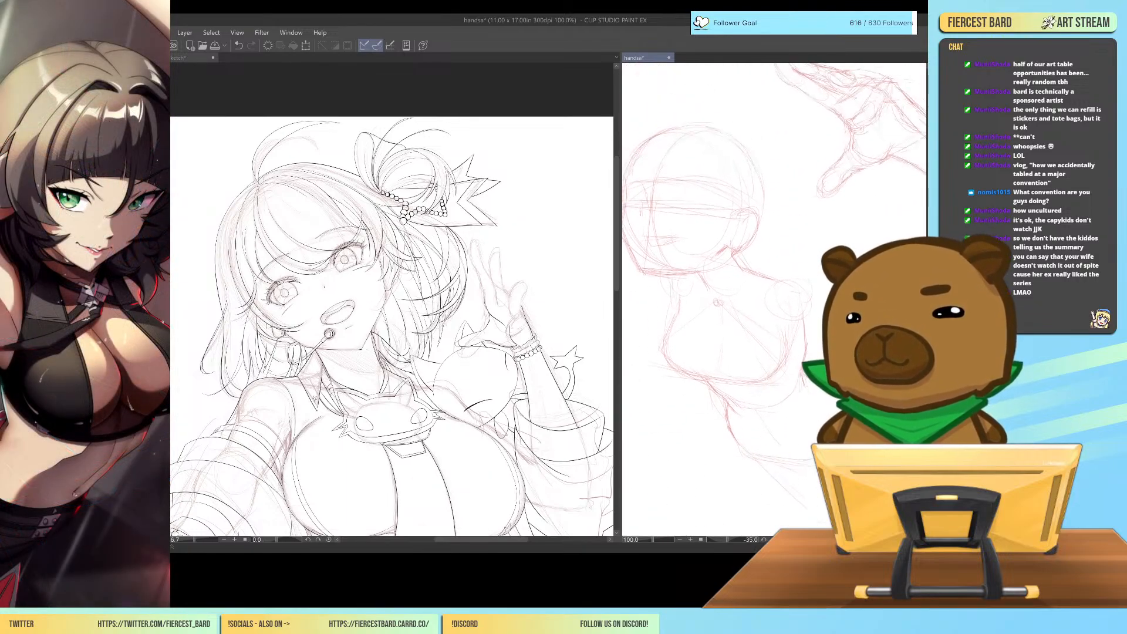
{"action": "scroll", "coordinate": [775, 300], "scroll_direction": "left", "scroll_amount": 3}
{"action": "scroll", "coordinate": [775, 299], "scroll_direction": "right", "scroll_amount": 3}
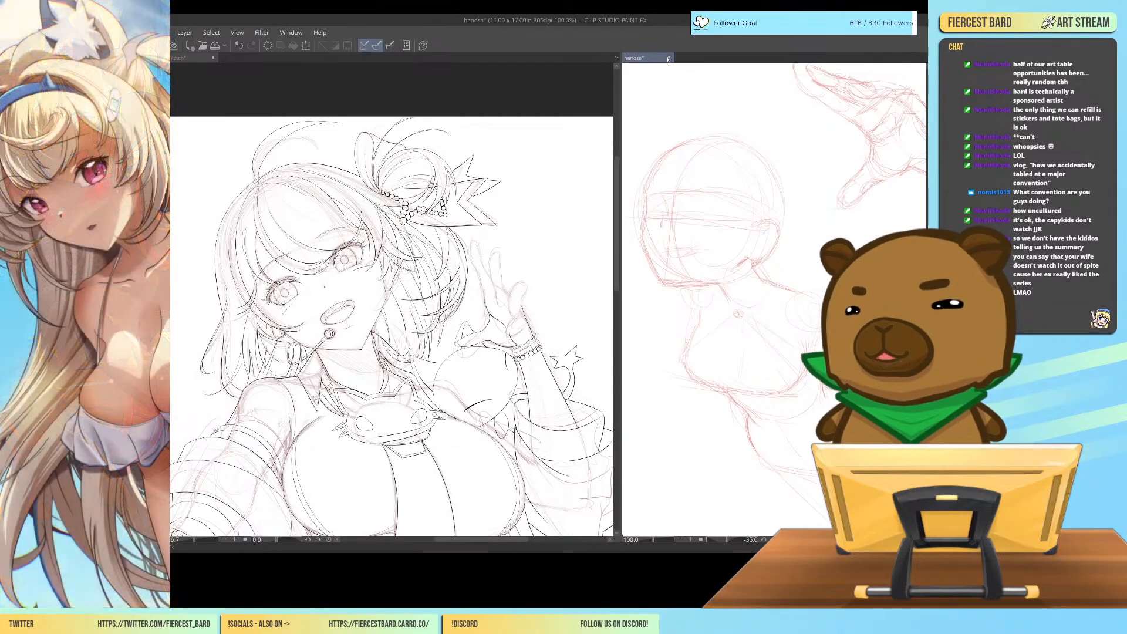
{"action": "left_click", "coordinate": [515, 224]}
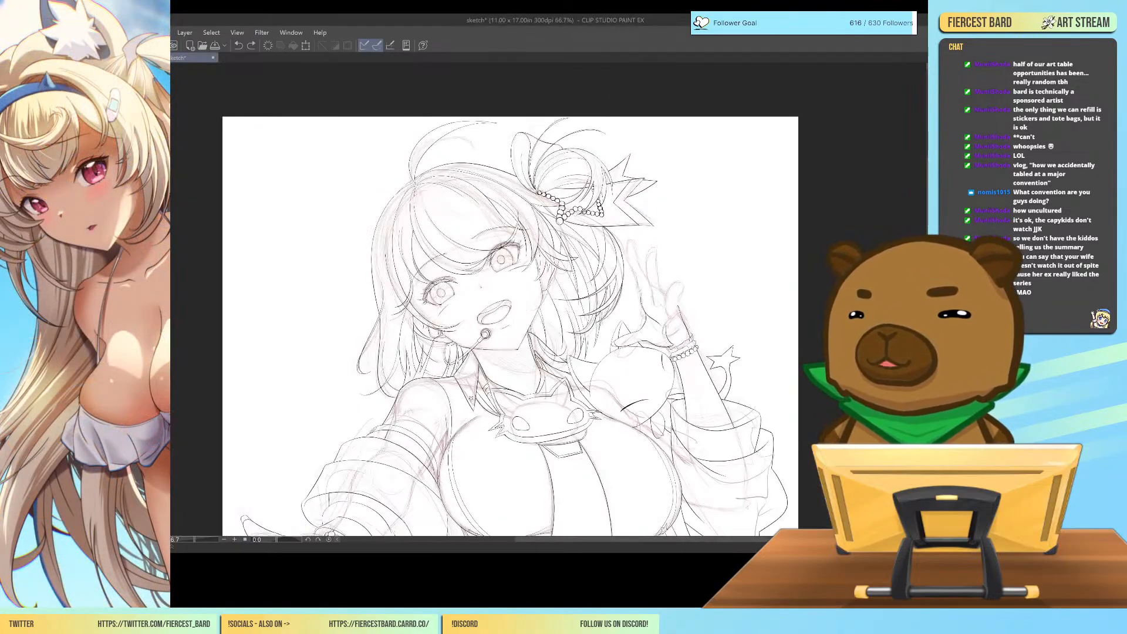
Look over the character line art from the hair down to the skirt and both hands.
{"action": "scroll", "coordinate": [511, 300], "scroll_direction": "down", "scroll_amount": 5}
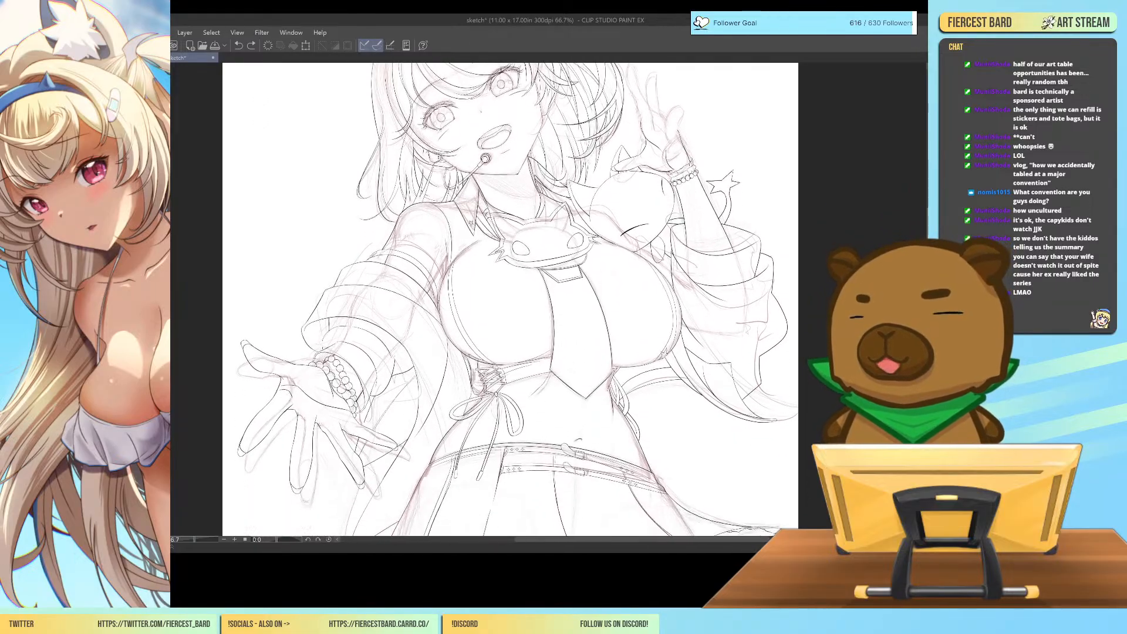
{"action": "scroll", "coordinate": [511, 299], "scroll_direction": "up", "scroll_amount": 5}
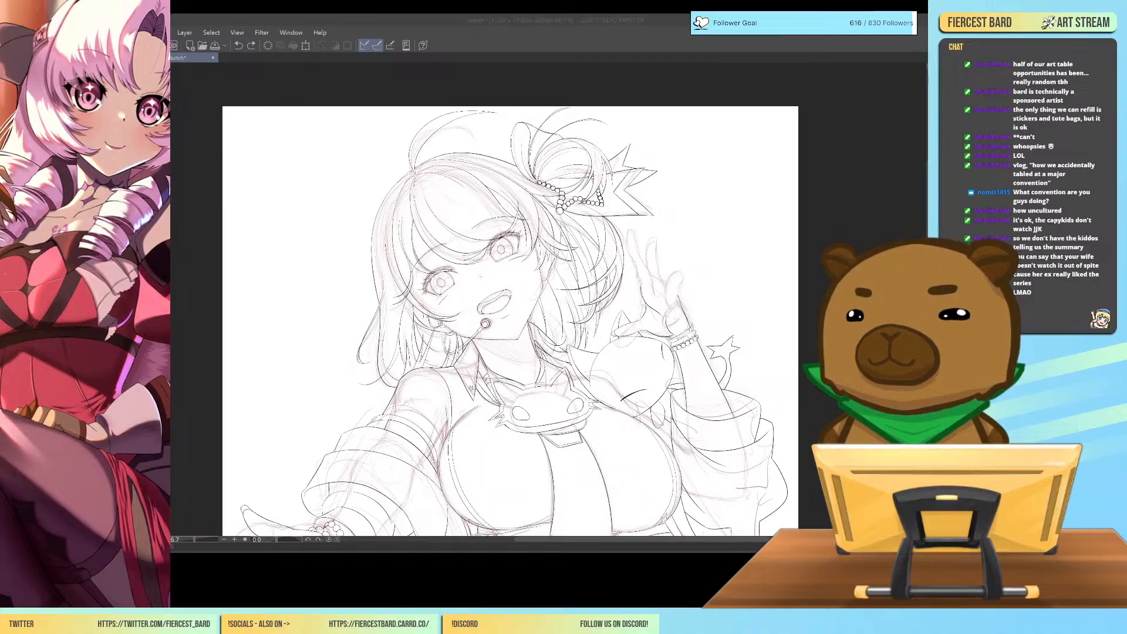
{"action": "left_click", "coordinate": [585, 224]}
{"action": "scroll", "coordinate": [510, 300], "scroll_direction": "down", "scroll_amount": 15}
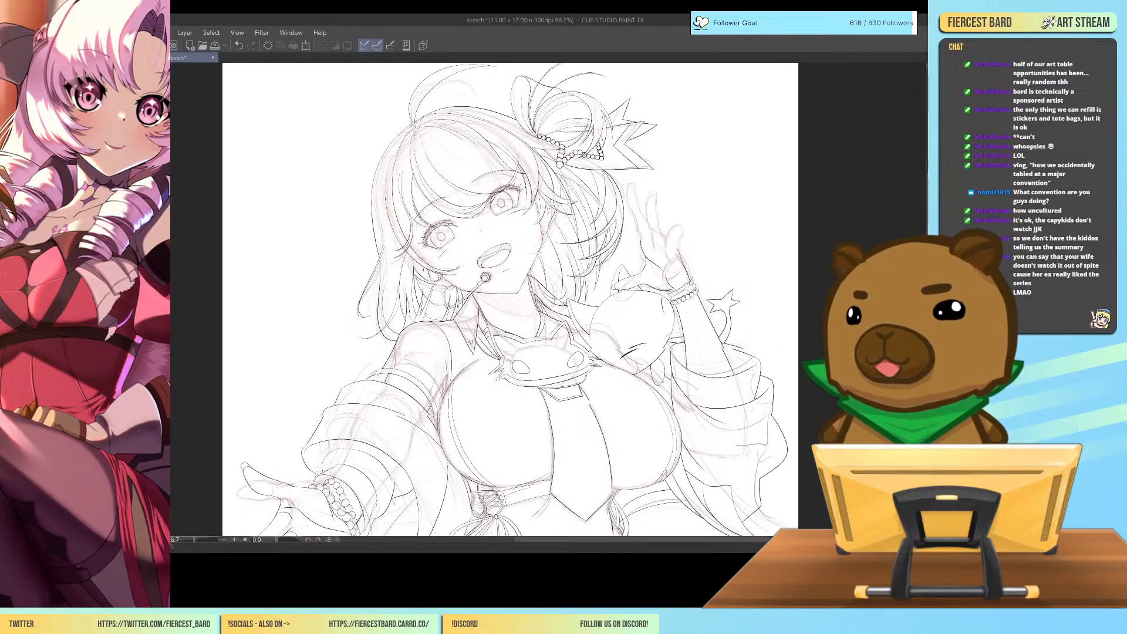
{"action": "scroll", "coordinate": [510, 299], "scroll_direction": "up", "scroll_amount": 15}
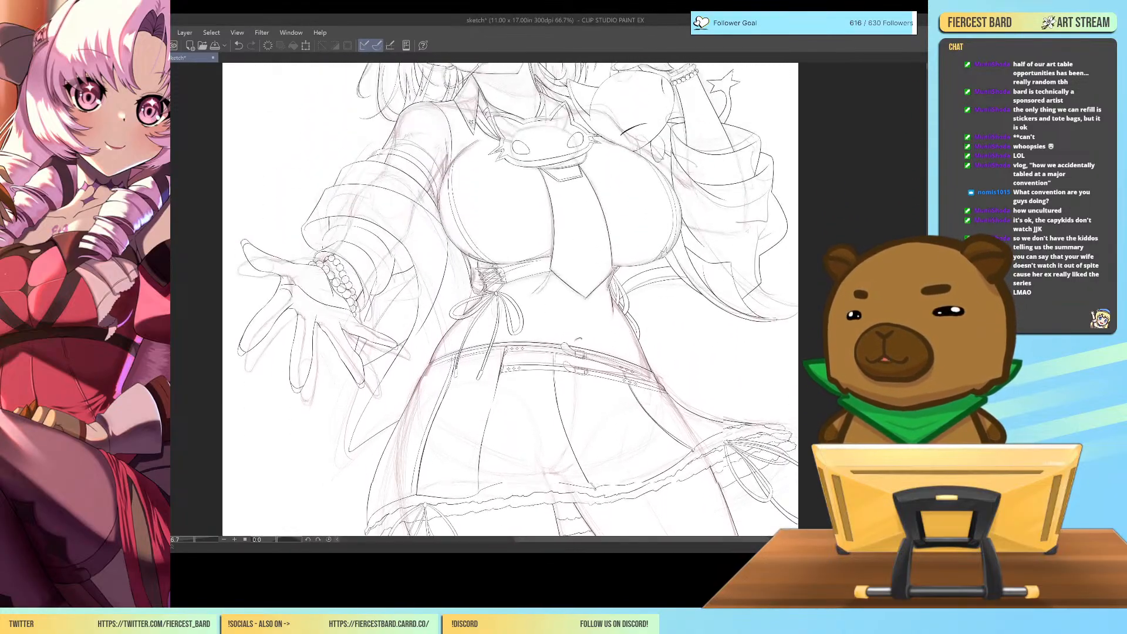
{"action": "scroll", "coordinate": [511, 299], "scroll_direction": "up", "scroll_amount": 1}
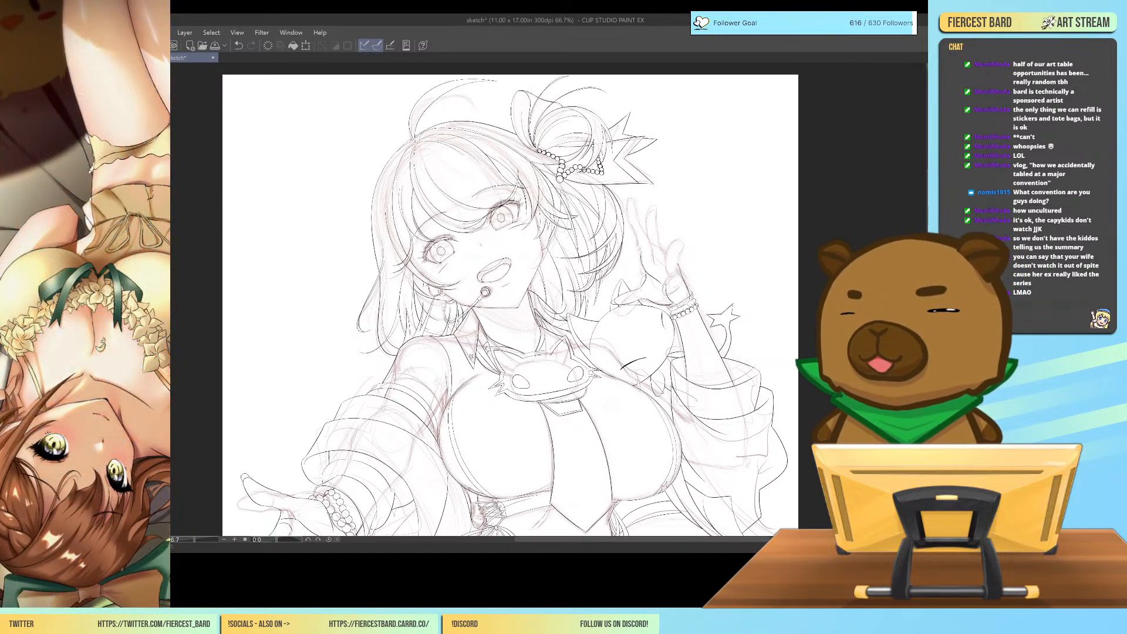
Try to block in the raised hand's two folded fingers with rounded green outlines rising from the palm's upper edge.
{"action": "scroll", "coordinate": [550, 304], "scroll_direction": "up", "scroll_amount": 4}
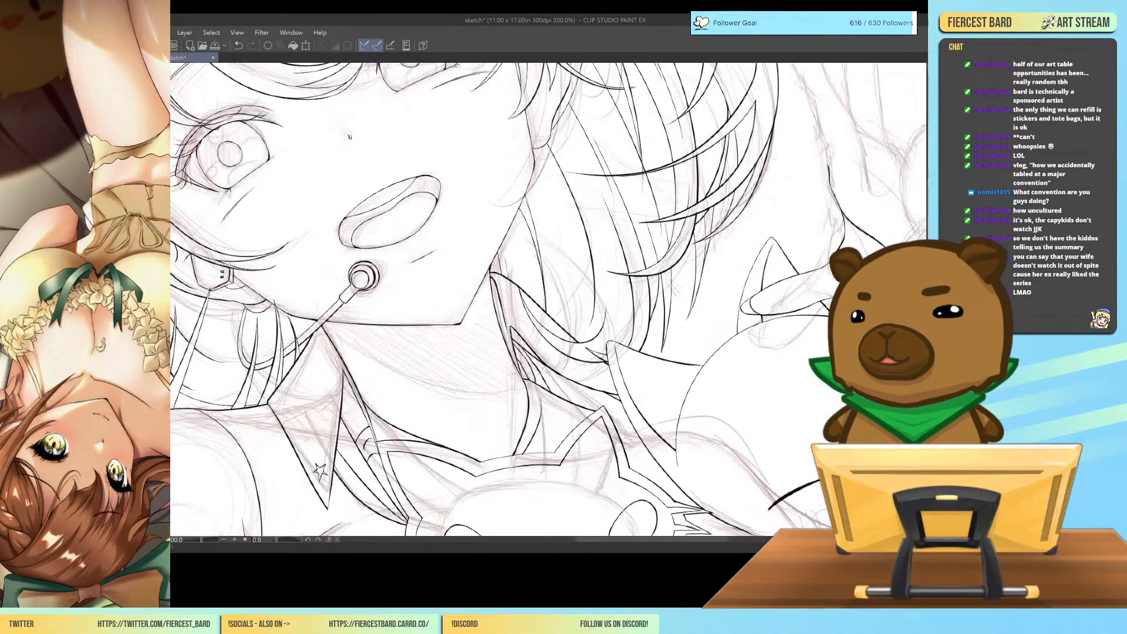
{"action": "left_click_drag", "start_coordinate": [828, 387], "coordinate": [643, 515]}
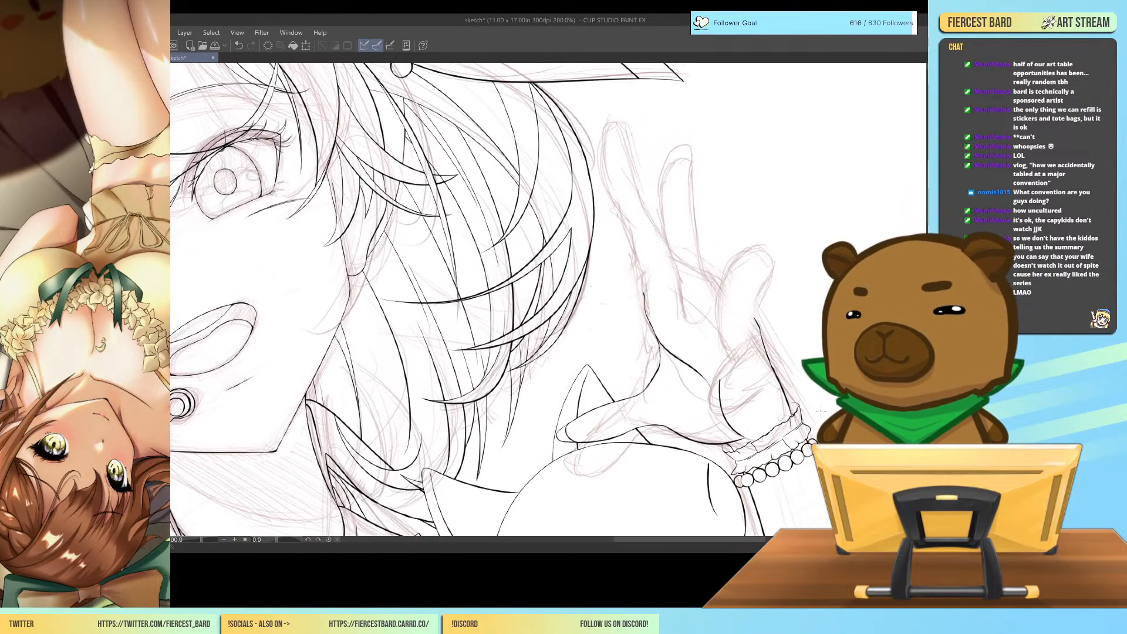
{"action": "mouse_move", "coordinate": [648, 293]}
{"action": "left_mouse_down"}
{"action": "mouse_move", "coordinate": [734, 356]}
{"action": "mouse_move", "coordinate": [744, 234]}
{"action": "mouse_move", "coordinate": [752, 319]}
{"action": "left_mouse_up"}
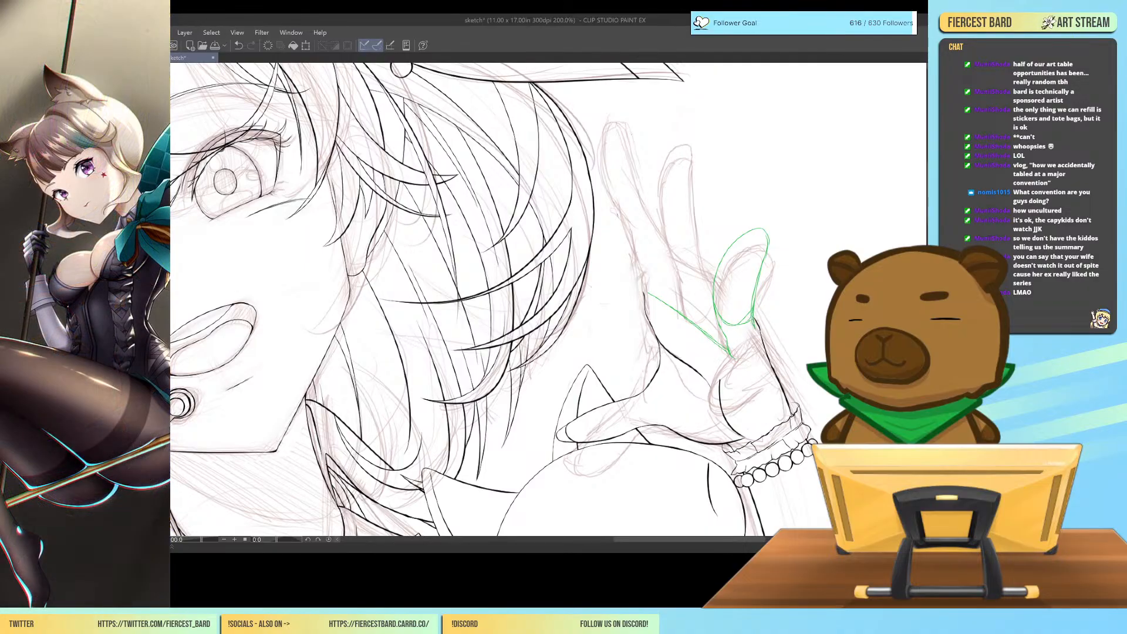
{"action": "mouse_move", "coordinate": [714, 305]}
{"action": "left_mouse_down"}
{"action": "mouse_move", "coordinate": [733, 341]}
{"action": "mouse_move", "coordinate": [752, 337]}
{"action": "mouse_move", "coordinate": [735, 356]}
{"action": "mouse_move", "coordinate": [761, 349]}
{"action": "left_mouse_up"}
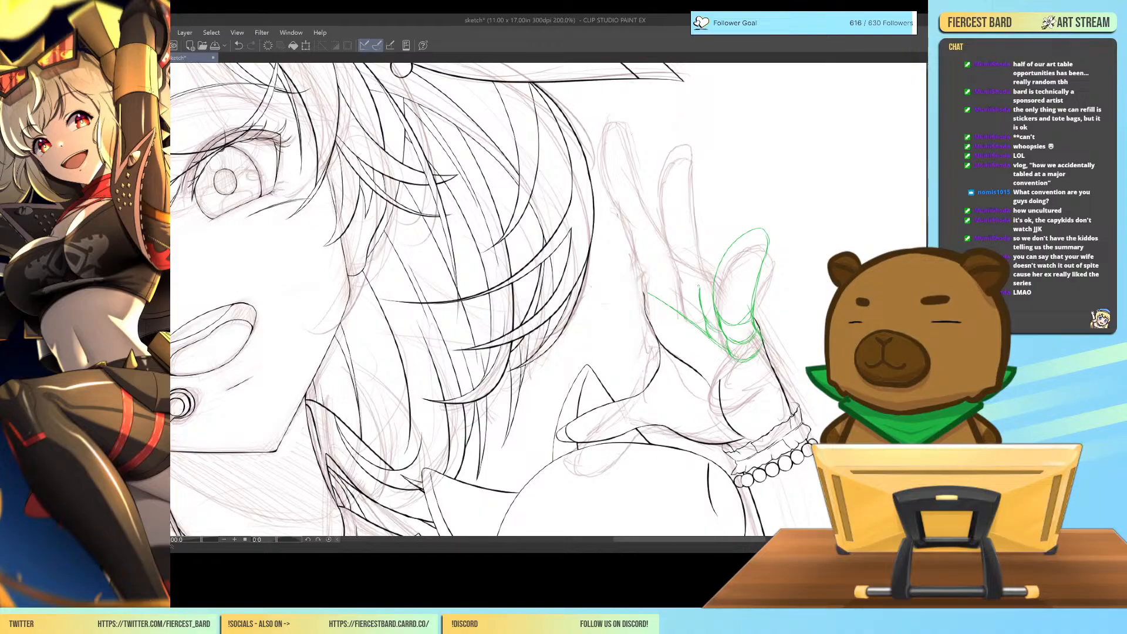
{"action": "mouse_move", "coordinate": [698, 289]}
{"action": "left_mouse_down"}
{"action": "mouse_move", "coordinate": [699, 208]}
{"action": "mouse_move", "coordinate": [693, 227]}
{"action": "mouse_move", "coordinate": [713, 189]}
{"action": "mouse_move", "coordinate": [729, 189]}
{"action": "mouse_move", "coordinate": [735, 237]}
{"action": "mouse_move", "coordinate": [736, 200]}
{"action": "mouse_move", "coordinate": [713, 191]}
{"action": "mouse_move", "coordinate": [723, 192]}
{"action": "mouse_move", "coordinate": [690, 277]}
{"action": "left_mouse_up"}
{"action": "left_click_drag", "start_coordinate": [693, 237], "coordinate": [710, 306]}
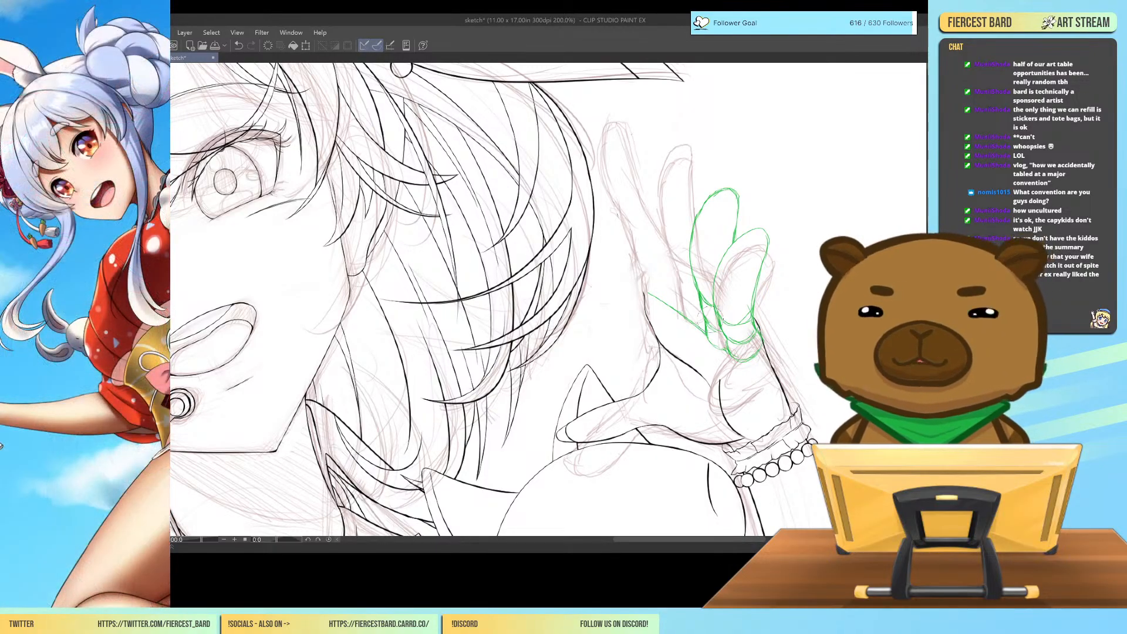
{"action": "mouse_move", "coordinate": [754, 229]}
{"action": "left_mouse_down"}
{"action": "mouse_move", "coordinate": [735, 263]}
{"action": "mouse_move", "coordinate": [705, 246]}
{"action": "mouse_move", "coordinate": [706, 190]}
{"action": "mouse_move", "coordinate": [695, 307]}
{"action": "mouse_move", "coordinate": [698, 294]}
{"action": "mouse_move", "coordinate": [724, 355]}
{"action": "mouse_move", "coordinate": [755, 224]}
{"action": "mouse_move", "coordinate": [754, 338]}
{"action": "left_mouse_up"}
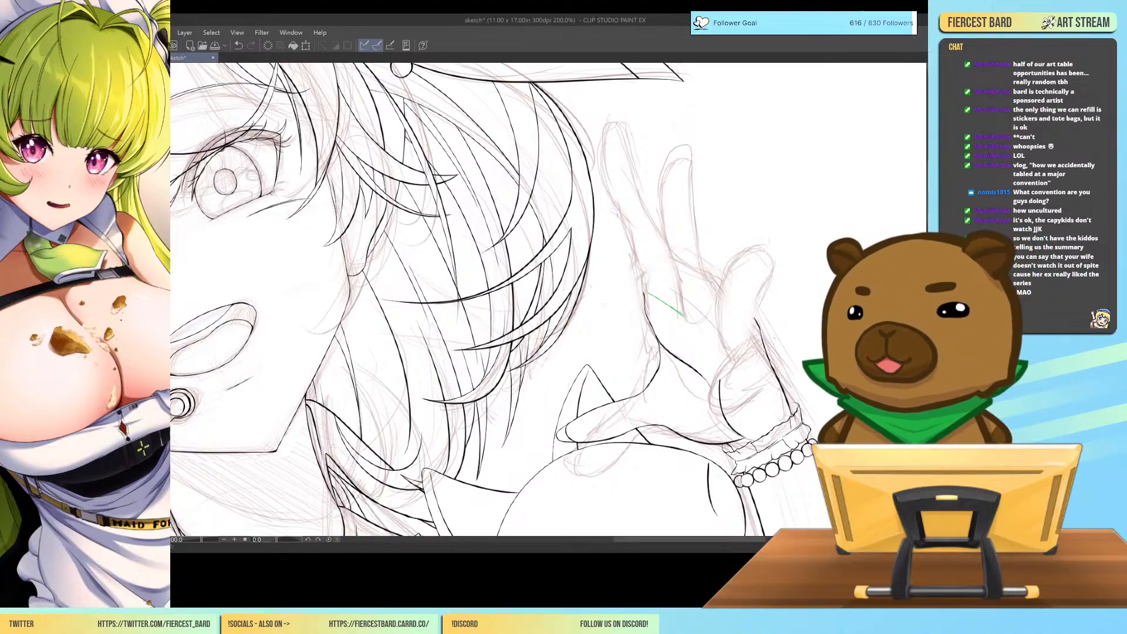
Try an angular green construction for the raised hand's outermost folded finger, bent to a point above the palm.
{"action": "mouse_move", "coordinate": [732, 294]}
{"action": "left_mouse_down"}
{"action": "mouse_move", "coordinate": [754, 327]}
{"action": "mouse_move", "coordinate": [712, 328]}
{"action": "mouse_move", "coordinate": [721, 364]}
{"action": "left_mouse_up"}
{"action": "mouse_move", "coordinate": [707, 326]}
{"action": "left_mouse_down"}
{"action": "mouse_move", "coordinate": [722, 364]}
{"action": "mouse_move", "coordinate": [712, 341]}
{"action": "mouse_move", "coordinate": [733, 277]}
{"action": "mouse_move", "coordinate": [757, 330]}
{"action": "left_mouse_up"}
{"action": "mouse_move", "coordinate": [734, 279]}
{"action": "left_mouse_down"}
{"action": "mouse_move", "coordinate": [757, 329]}
{"action": "mouse_move", "coordinate": [717, 305]}
{"action": "mouse_move", "coordinate": [732, 277]}
{"action": "left_mouse_up"}
{"action": "mouse_move", "coordinate": [732, 278]}
{"action": "left_mouse_down"}
{"action": "mouse_move", "coordinate": [706, 326]}
{"action": "mouse_move", "coordinate": [721, 362]}
{"action": "left_mouse_up"}
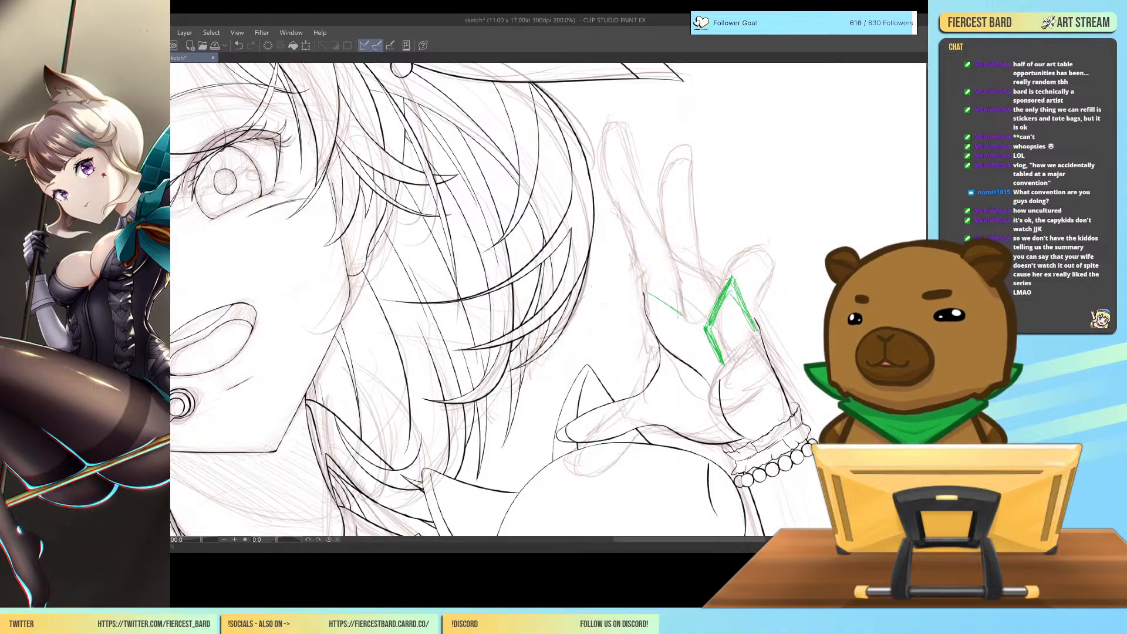
Try a second angular green folded finger beside the first one and erase both finger constructions.
{"action": "mouse_move", "coordinate": [728, 323]}
{"action": "left_mouse_down"}
{"action": "mouse_move", "coordinate": [705, 244]}
{"action": "mouse_move", "coordinate": [718, 294]}
{"action": "left_mouse_up"}
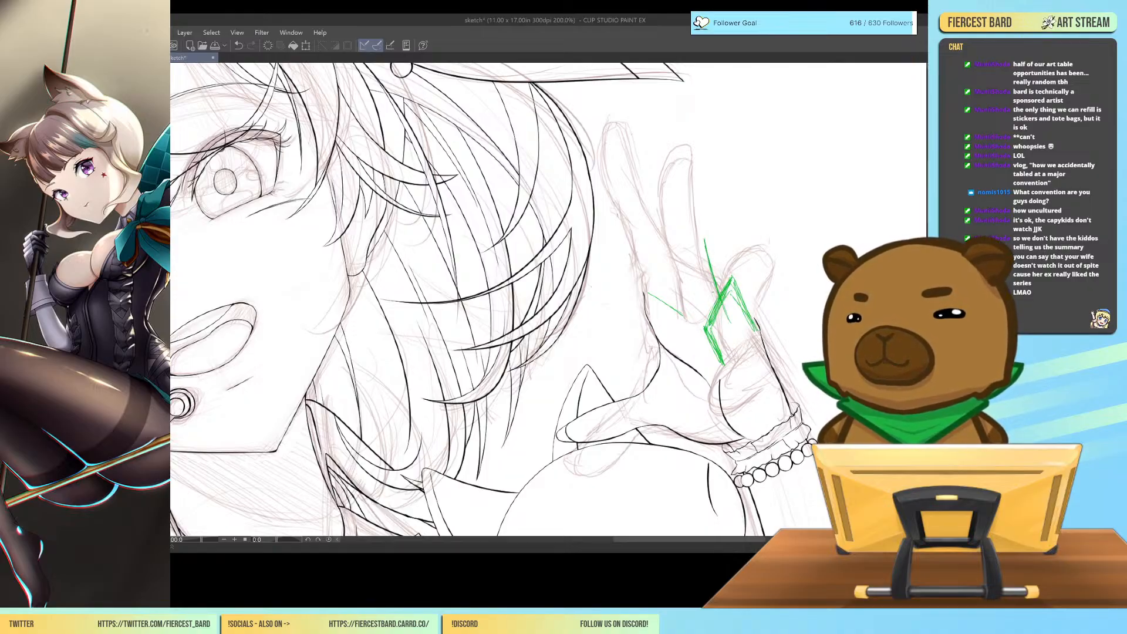
{"action": "mouse_move", "coordinate": [705, 240]}
{"action": "left_mouse_down"}
{"action": "mouse_move", "coordinate": [689, 291]}
{"action": "mouse_move", "coordinate": [704, 344]}
{"action": "left_mouse_up"}
{"action": "left_click_drag", "start_coordinate": [685, 307], "coordinate": [703, 347]}
{"action": "left_click_drag", "start_coordinate": [694, 268], "coordinate": [686, 307]}
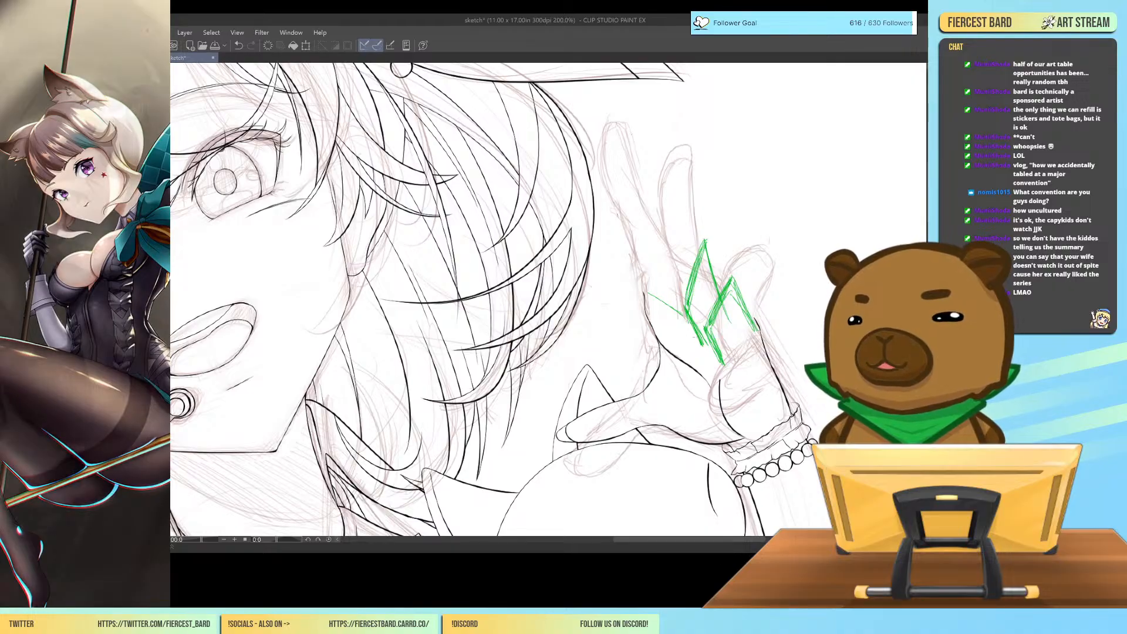
{"action": "left_click_drag", "start_coordinate": [704, 244], "coordinate": [724, 286]}
{"action": "left_click_drag", "start_coordinate": [706, 248], "coordinate": [721, 278]}
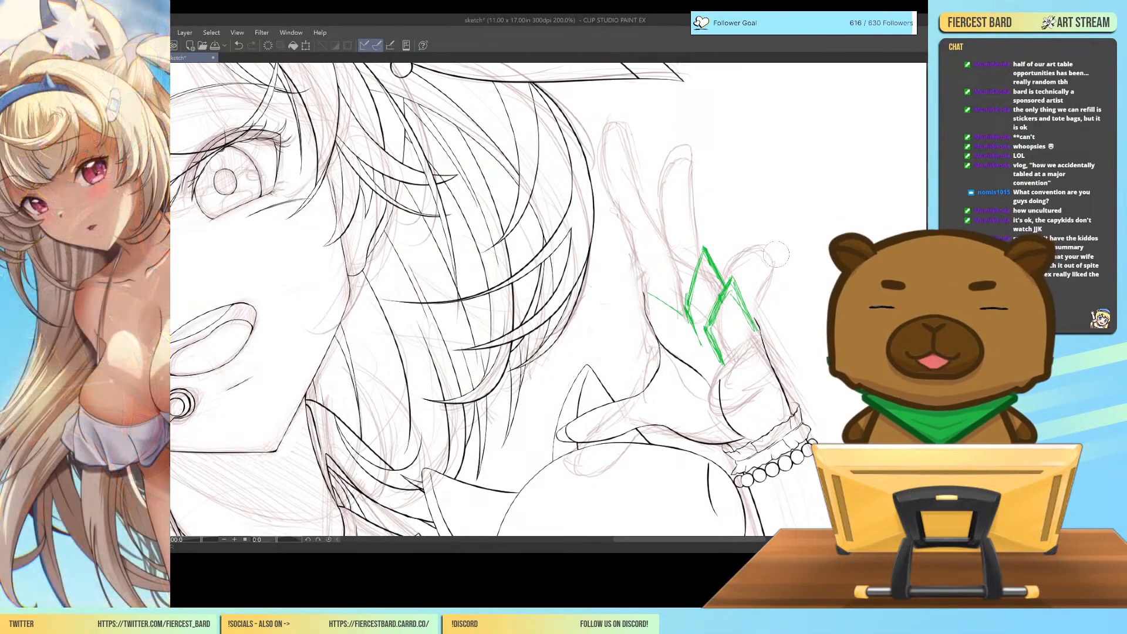
{"action": "mouse_move", "coordinate": [777, 254]}
{"action": "left_mouse_down"}
{"action": "mouse_move", "coordinate": [702, 257]}
{"action": "mouse_move", "coordinate": [705, 354]}
{"action": "mouse_move", "coordinate": [661, 288]}
{"action": "mouse_move", "coordinate": [716, 331]}
{"action": "mouse_move", "coordinate": [724, 365]}
{"action": "mouse_move", "coordinate": [732, 293]}
{"action": "mouse_move", "coordinate": [752, 334]}
{"action": "mouse_move", "coordinate": [656, 290]}
{"action": "mouse_move", "coordinate": [694, 337]}
{"action": "mouse_move", "coordinate": [725, 352]}
{"action": "left_mouse_up"}
Draw a green knuckle guideline along the raised hand's upper palm edge and save the sketch.
{"action": "left_click_drag", "start_coordinate": [664, 299], "coordinate": [718, 350]}
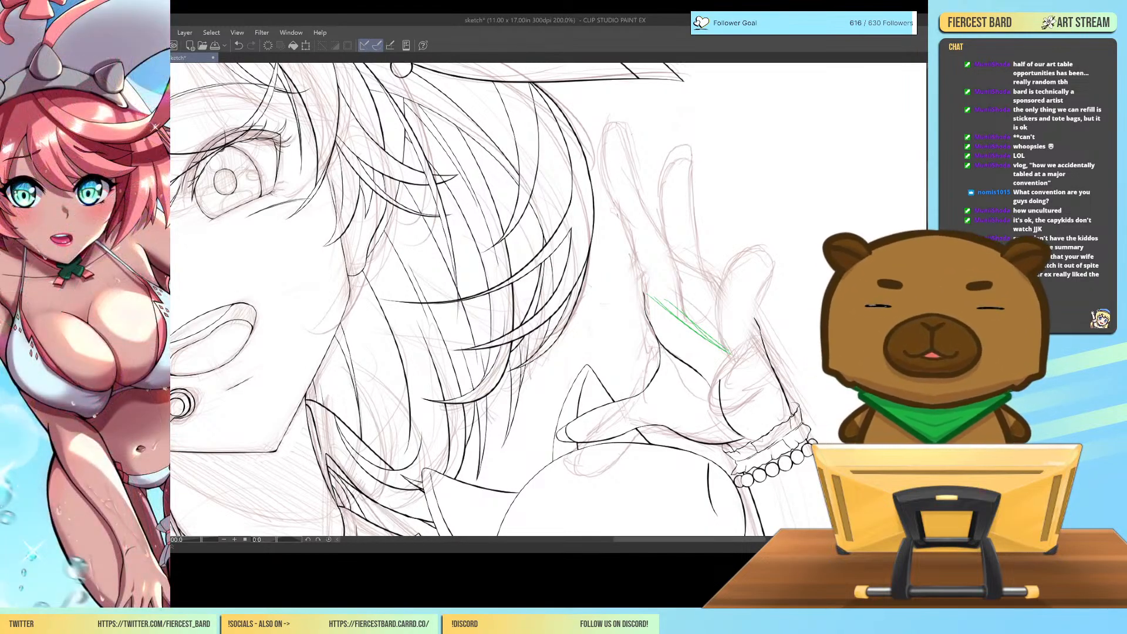
{"action": "left_click", "coordinate": [215, 45]}
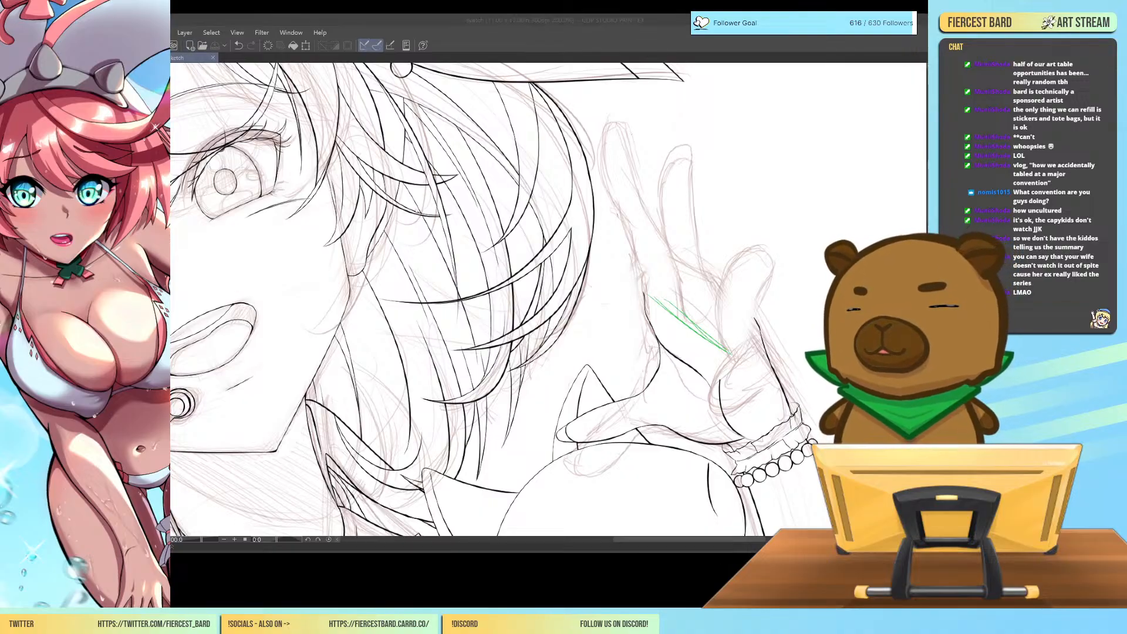
Paste the full-body character reference into a new 11 x 17 in, 300 dpi illustration and fade it for tracing.
{"action": "left_click", "coordinate": [728, 171]}
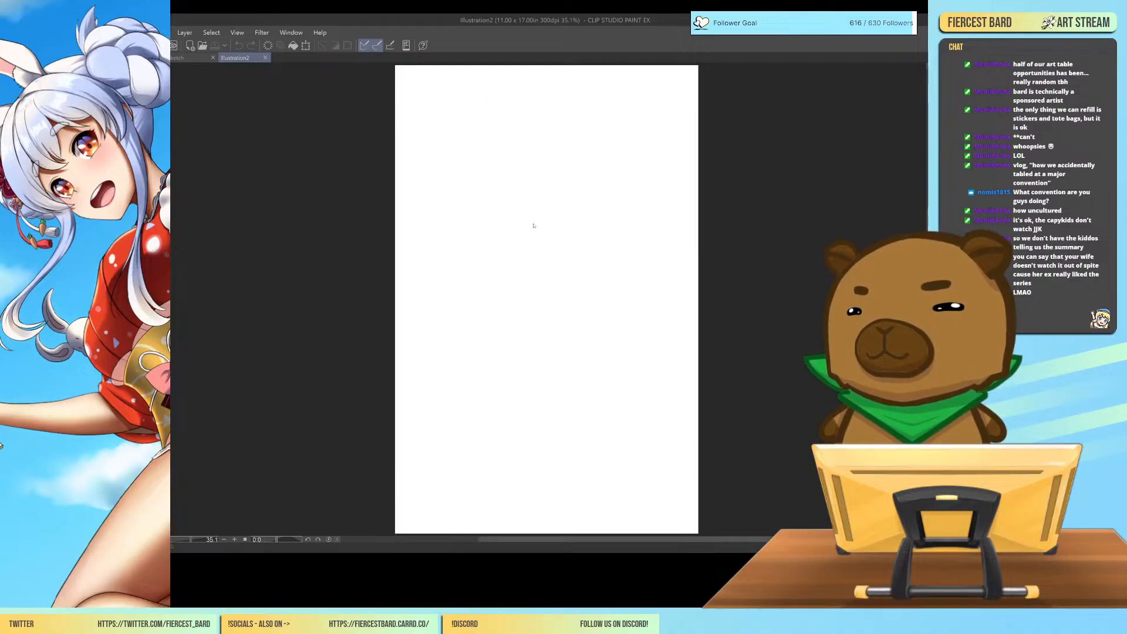
{"action": "key", "text": "ctrl+v"}
{"action": "scroll", "coordinate": [419, 98], "scroll_direction": "up", "scroll_amount": 5}
{"action": "scroll", "coordinate": [414, 84], "scroll_direction": "up", "scroll_amount": 1}
{"action": "left_click_drag", "start_coordinate": [417, 88], "coordinate": [500, 335]}
{"action": "scroll", "coordinate": [514, 229], "scroll_direction": "up", "scroll_amount": 2}
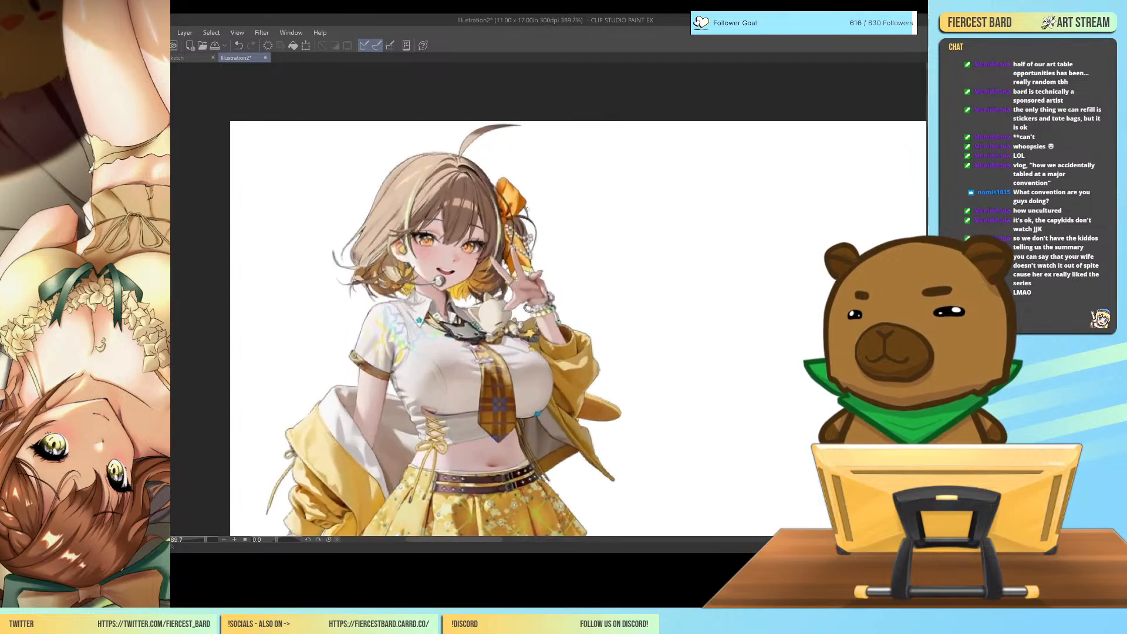
{"action": "scroll", "coordinate": [495, 283], "scroll_direction": "up", "scroll_amount": 2}
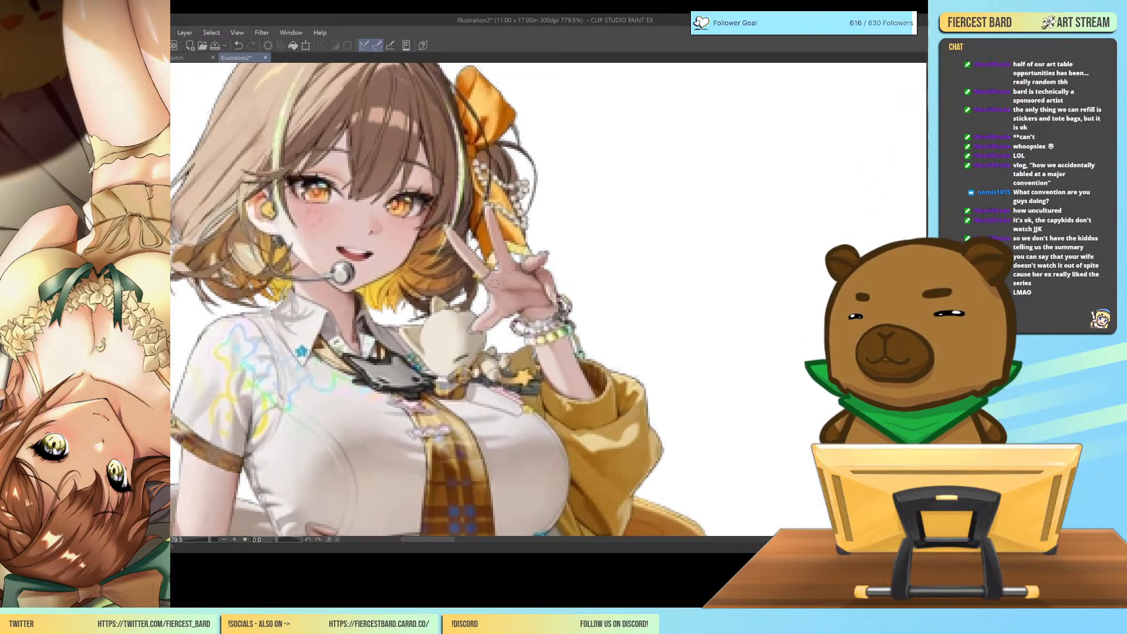
{"action": "scroll", "coordinate": [495, 284], "scroll_direction": "down", "scroll_amount": 1}
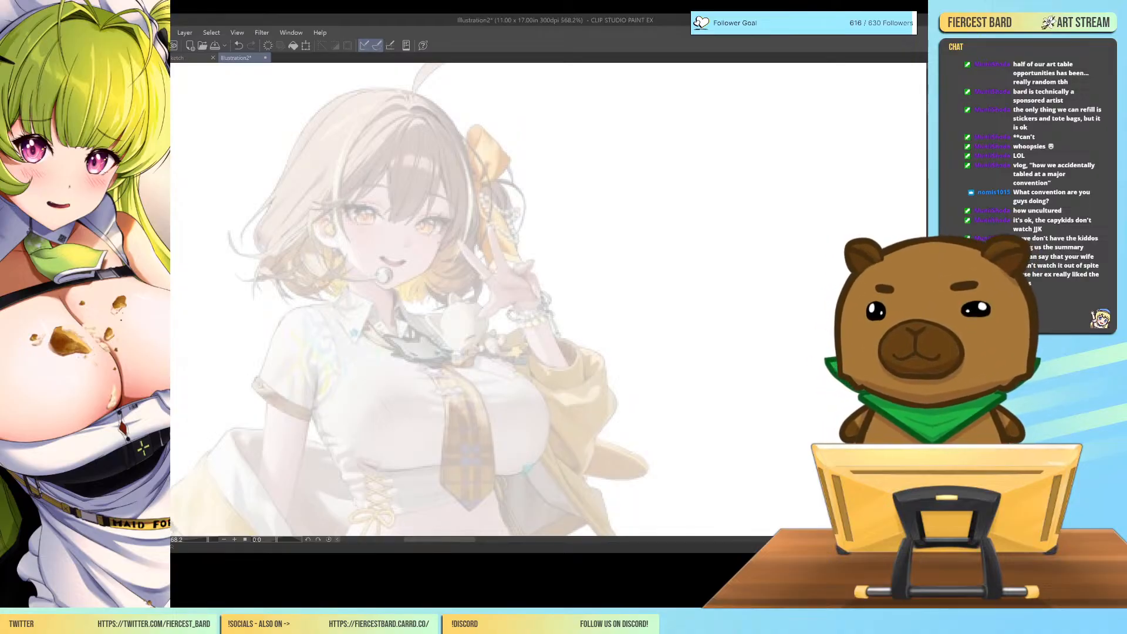
Trace the reference's raised palm as a green five-sided block and add the thumb's base and tip.
{"action": "key", "text": "ctrl+plus"}
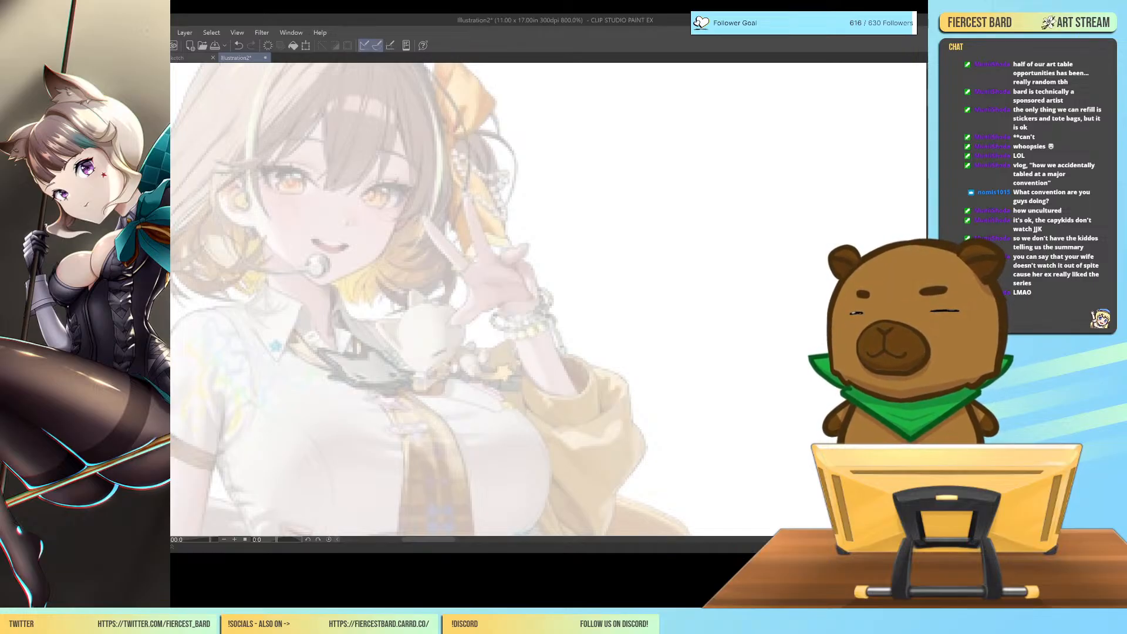
{"action": "mouse_move", "coordinate": [464, 275]}
{"action": "left_mouse_down"}
{"action": "mouse_move", "coordinate": [490, 261]}
{"action": "mouse_move", "coordinate": [528, 271]}
{"action": "mouse_move", "coordinate": [471, 289]}
{"action": "mouse_move", "coordinate": [492, 312]}
{"action": "mouse_move", "coordinate": [537, 301]}
{"action": "mouse_move", "coordinate": [536, 282]}
{"action": "mouse_move", "coordinate": [538, 307]}
{"action": "left_mouse_up"}
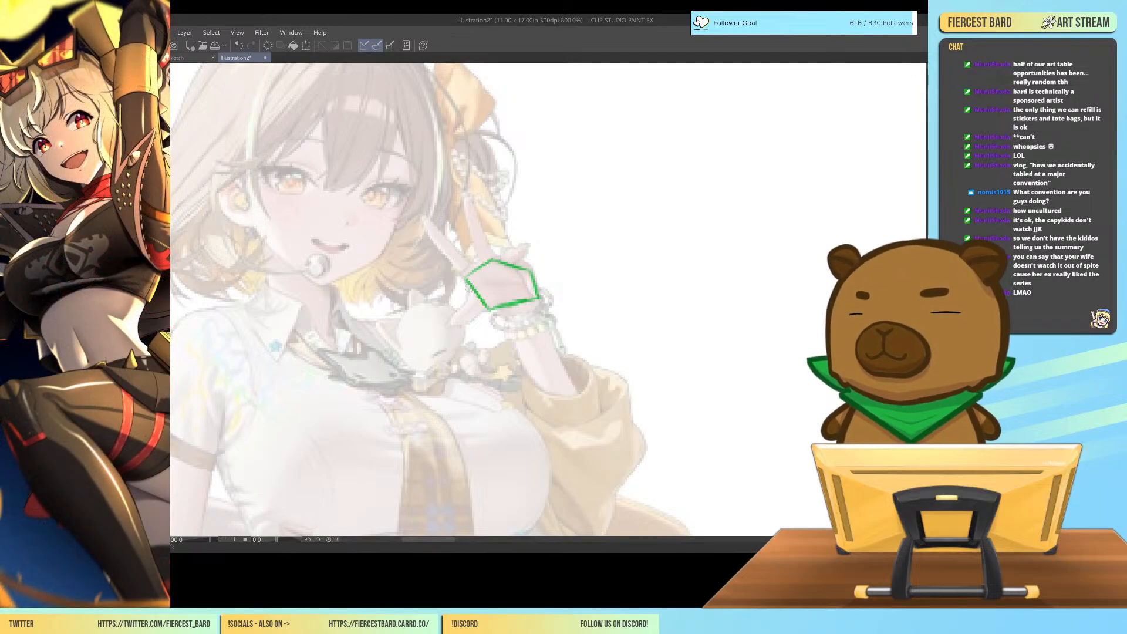
{"action": "mouse_move", "coordinate": [479, 313]}
{"action": "left_mouse_down"}
{"action": "mouse_move", "coordinate": [487, 284]}
{"action": "mouse_move", "coordinate": [500, 307]}
{"action": "mouse_move", "coordinate": [505, 294]}
{"action": "mouse_move", "coordinate": [464, 305]}
{"action": "mouse_move", "coordinate": [452, 325]}
{"action": "mouse_move", "coordinate": [473, 301]}
{"action": "left_mouse_up"}
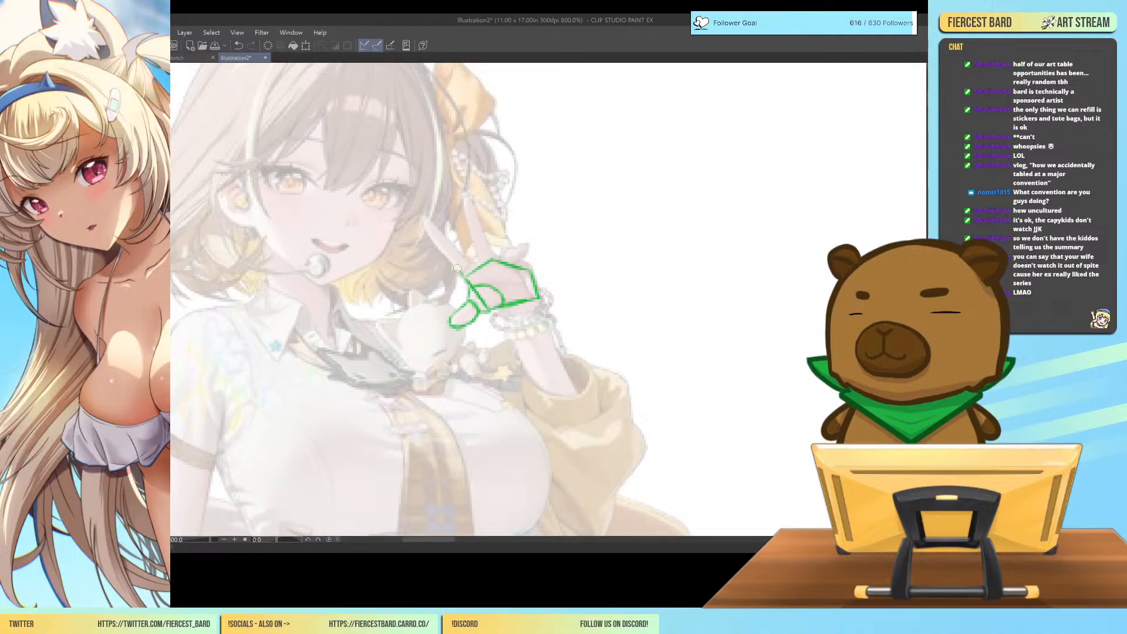
Trace the two extended fingers and the folded fingers in green segments and add construction lines inside the palm.
{"action": "mouse_move", "coordinate": [458, 267]}
{"action": "left_mouse_down"}
{"action": "mouse_move", "coordinate": [458, 249]}
{"action": "mouse_move", "coordinate": [476, 267]}
{"action": "left_mouse_up"}
{"action": "mouse_move", "coordinate": [439, 241]}
{"action": "left_mouse_down"}
{"action": "mouse_move", "coordinate": [464, 258]}
{"action": "mouse_move", "coordinate": [424, 224]}
{"action": "mouse_move", "coordinate": [480, 262]}
{"action": "mouse_move", "coordinate": [475, 242]}
{"action": "mouse_move", "coordinate": [487, 240]}
{"action": "mouse_move", "coordinate": [499, 262]}
{"action": "mouse_move", "coordinate": [470, 223]}
{"action": "mouse_move", "coordinate": [487, 234]}
{"action": "mouse_move", "coordinate": [474, 197]}
{"action": "mouse_move", "coordinate": [519, 262]}
{"action": "mouse_move", "coordinate": [530, 245]}
{"action": "mouse_move", "coordinate": [524, 257]}
{"action": "left_mouse_up"}
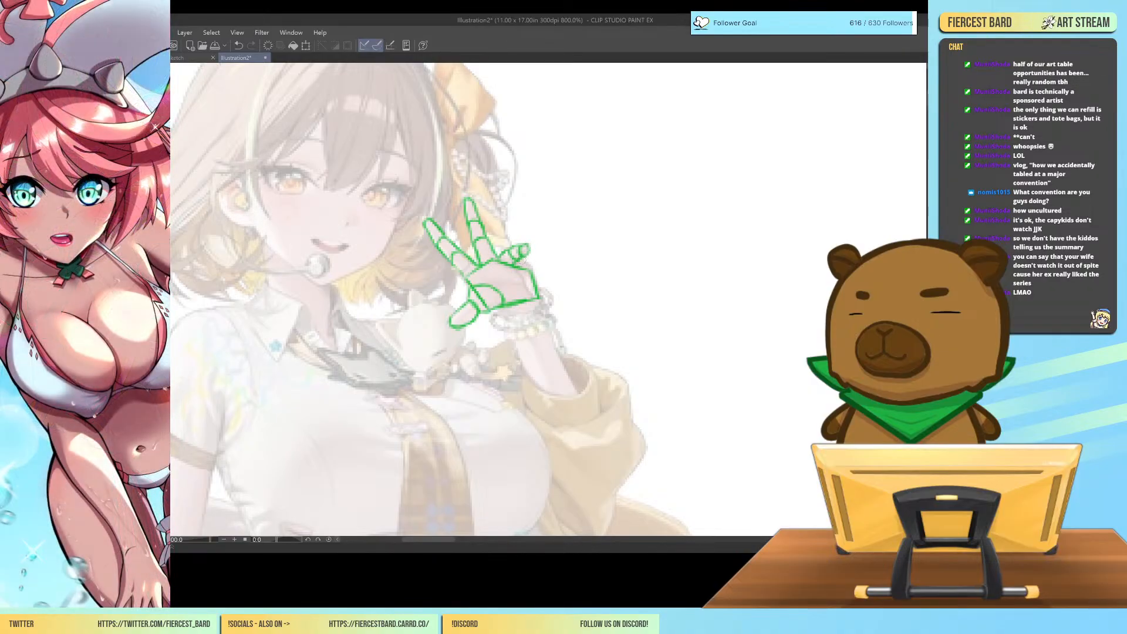
{"action": "mouse_move", "coordinate": [512, 268]}
{"action": "left_mouse_down"}
{"action": "mouse_move", "coordinate": [533, 269]}
{"action": "mouse_move", "coordinate": [537, 295]}
{"action": "left_mouse_up"}
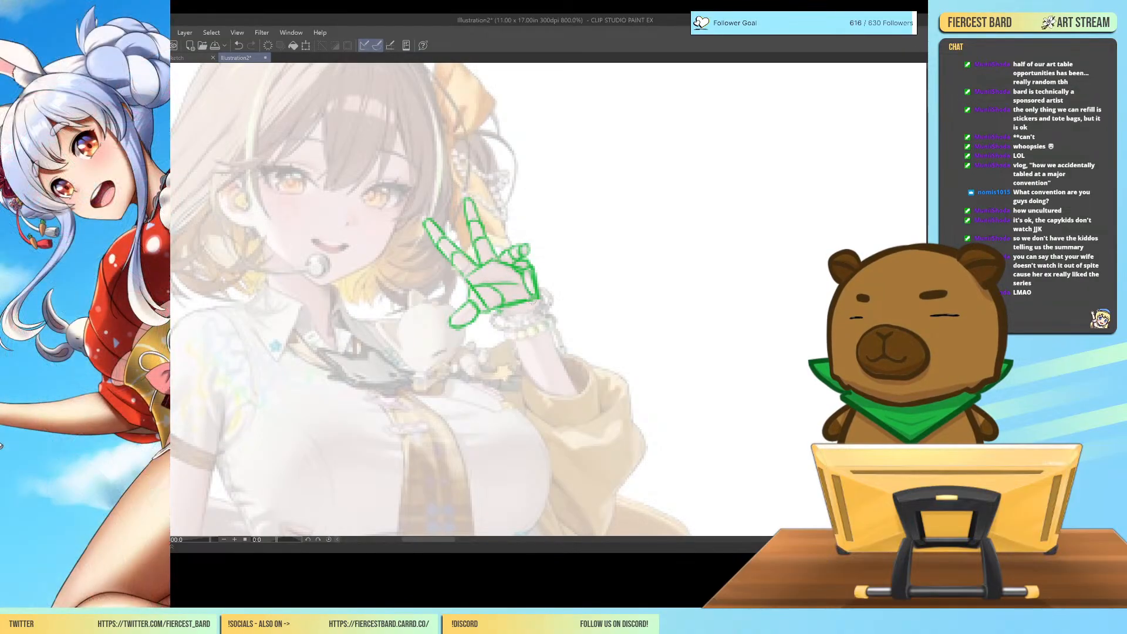
Outline the reference's forearm in green from the wrist down to a rounded elbow inside the sleeve.
{"action": "mouse_move", "coordinate": [498, 310]}
{"action": "left_mouse_down"}
{"action": "mouse_move", "coordinate": [541, 422]}
{"action": "mouse_move", "coordinate": [591, 458]}
{"action": "left_mouse_up"}
{"action": "mouse_move", "coordinate": [535, 300]}
{"action": "left_mouse_down"}
{"action": "mouse_move", "coordinate": [596, 427]}
{"action": "mouse_move", "coordinate": [586, 400]}
{"action": "mouse_move", "coordinate": [590, 458]}
{"action": "left_mouse_up"}
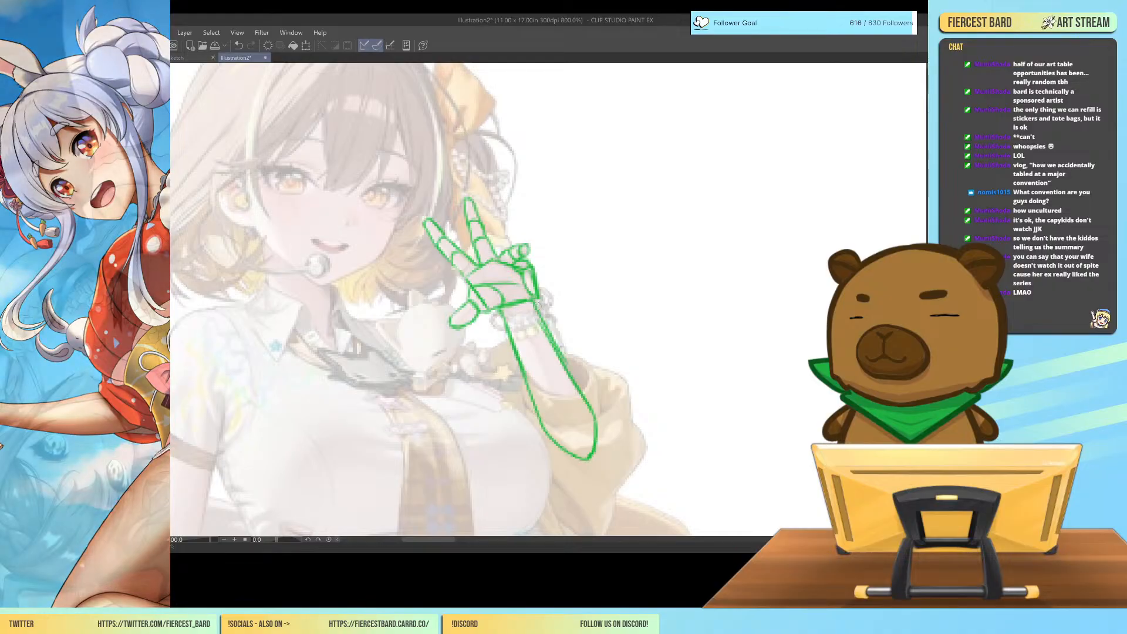
{"action": "key", "text": "ctrl+minus"}
{"action": "key", "text": "ctrl+minus"}
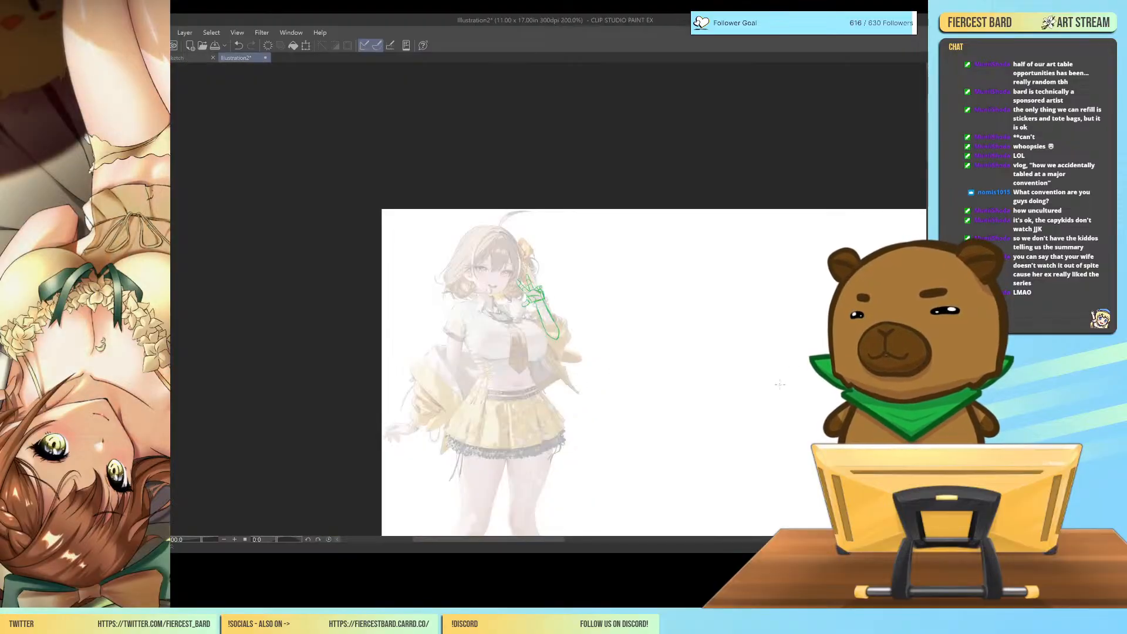
Mirror the canvas view horizontally and examine the green hand and forearm construction against the reference.
{"action": "key", "text": "ctrl+plus"}
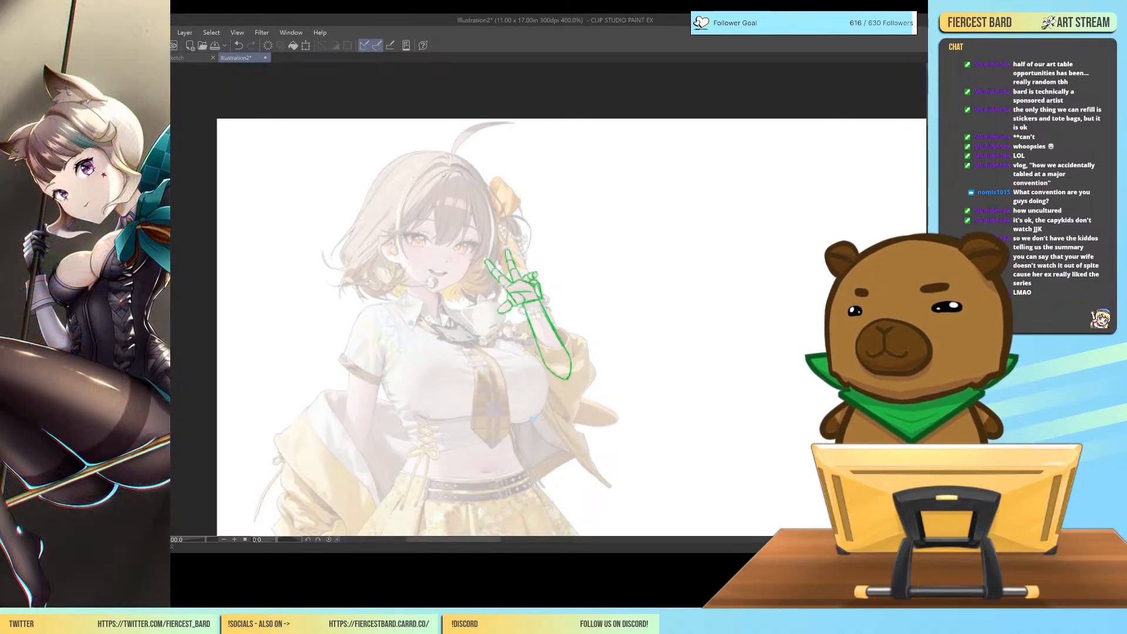
{"action": "key", "text": "ctrl+plus"}
{"action": "key", "text": "ctrl+plus"}
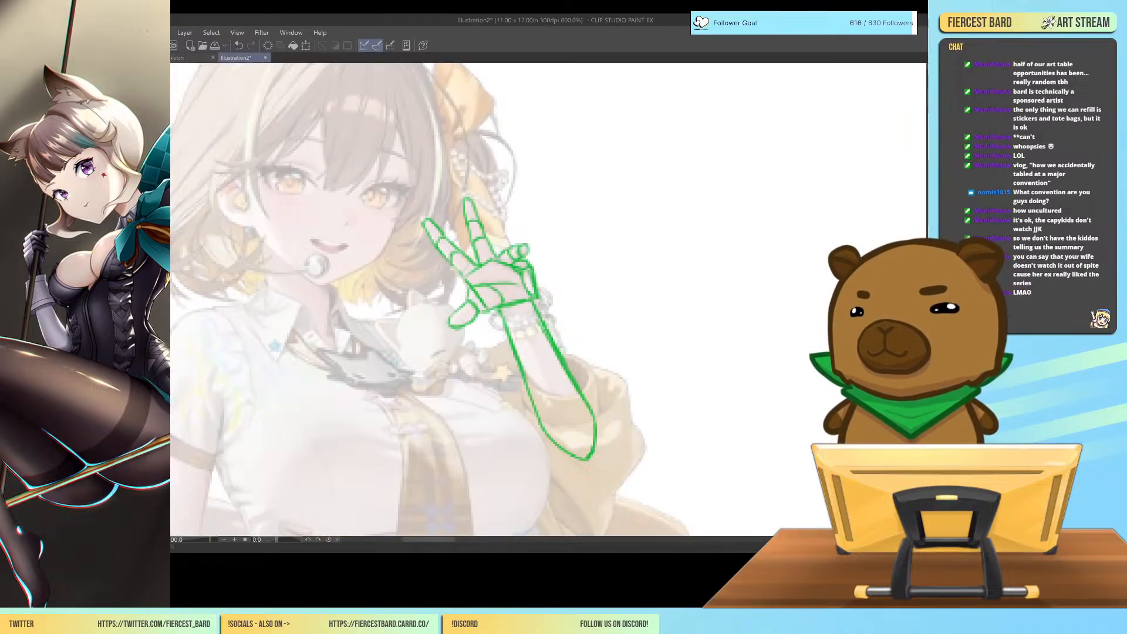
{"action": "key", "text": "h"}
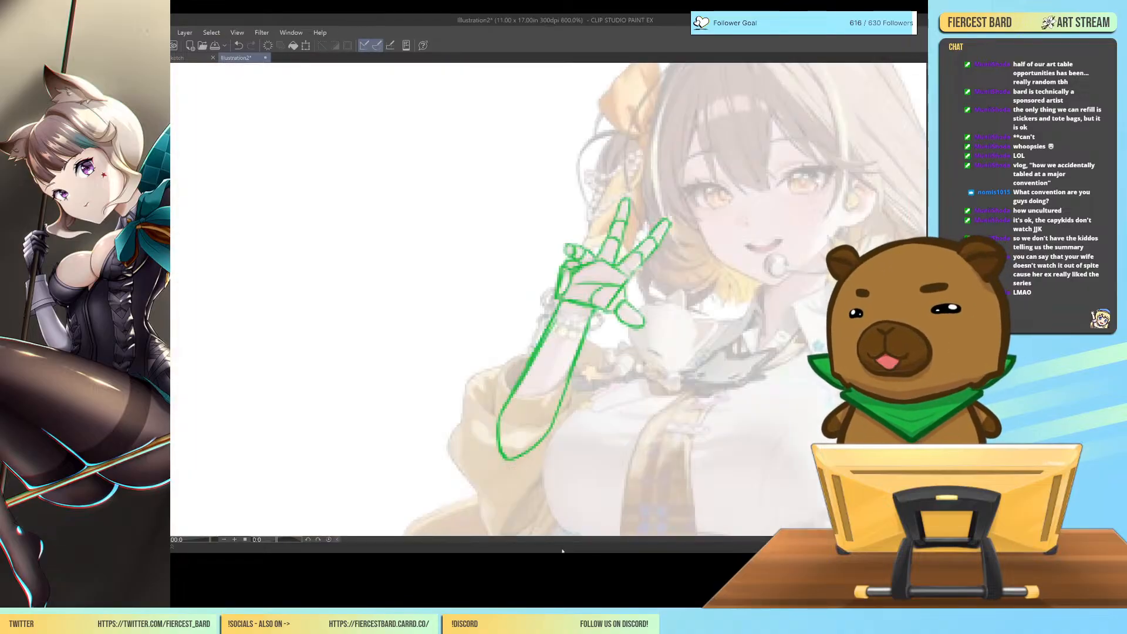
{"action": "scroll", "coordinate": [549, 300], "scroll_direction": "right", "scroll_amount": 3}
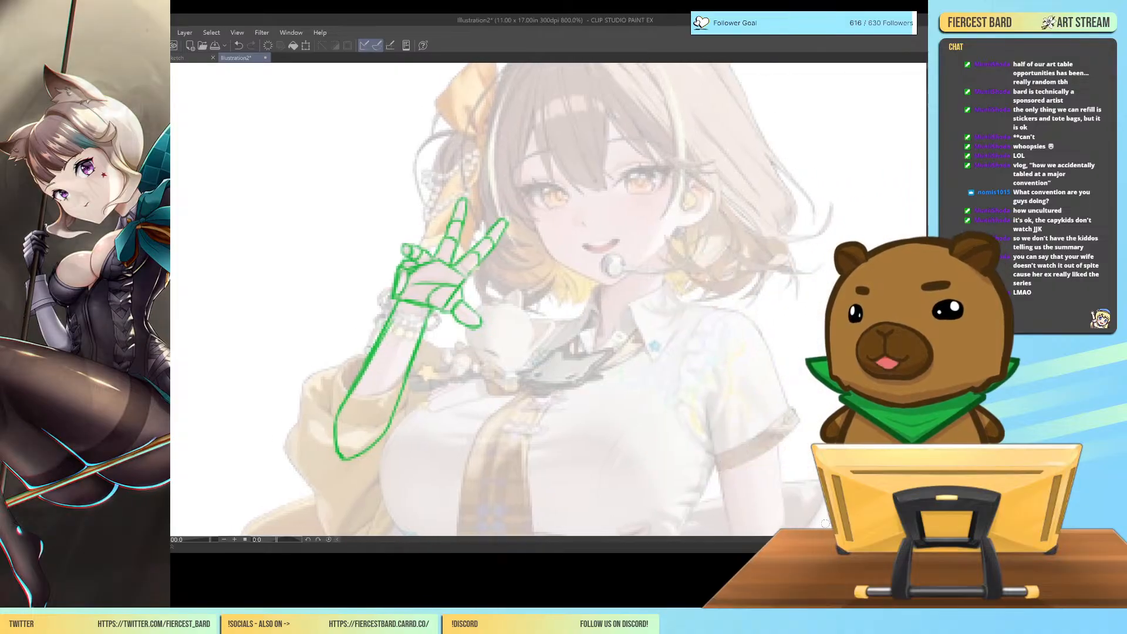
{"action": "scroll", "coordinate": [548, 300], "scroll_direction": "up", "scroll_amount": 3}
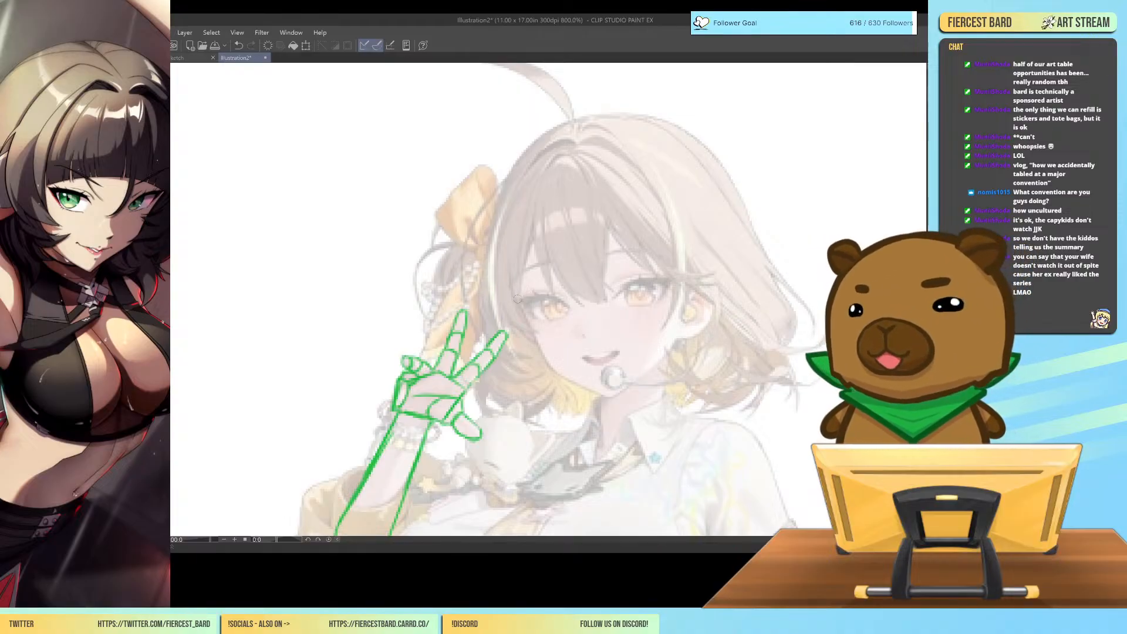
Draw a green head circle over the reference's face with a curved vertical centre line and slanted brow and eye guidelines.
{"action": "mouse_move", "coordinate": [506, 264]}
{"action": "left_mouse_down"}
{"action": "mouse_move", "coordinate": [555, 162]}
{"action": "mouse_move", "coordinate": [530, 183]}
{"action": "mouse_move", "coordinate": [635, 134]}
{"action": "mouse_move", "coordinate": [701, 159]}
{"action": "mouse_move", "coordinate": [691, 158]}
{"action": "mouse_move", "coordinate": [739, 249]}
{"action": "mouse_move", "coordinate": [702, 305]}
{"action": "mouse_move", "coordinate": [706, 319]}
{"action": "mouse_move", "coordinate": [519, 294]}
{"action": "mouse_move", "coordinate": [575, 349]}
{"action": "mouse_move", "coordinate": [597, 341]}
{"action": "mouse_move", "coordinate": [623, 355]}
{"action": "mouse_move", "coordinate": [602, 352]}
{"action": "mouse_move", "coordinate": [676, 333]}
{"action": "mouse_move", "coordinate": [505, 223]}
{"action": "mouse_move", "coordinate": [504, 241]}
{"action": "mouse_move", "coordinate": [590, 135]}
{"action": "mouse_move", "coordinate": [640, 138]}
{"action": "mouse_move", "coordinate": [555, 216]}
{"action": "mouse_move", "coordinate": [549, 194]}
{"action": "mouse_move", "coordinate": [607, 400]}
{"action": "left_mouse_up"}
{"action": "mouse_move", "coordinate": [562, 158]}
{"action": "left_mouse_down"}
{"action": "mouse_move", "coordinate": [567, 298]}
{"action": "mouse_move", "coordinate": [617, 309]}
{"action": "mouse_move", "coordinate": [657, 300]}
{"action": "mouse_move", "coordinate": [713, 274]}
{"action": "mouse_move", "coordinate": [734, 245]}
{"action": "left_mouse_up"}
{"action": "mouse_move", "coordinate": [721, 258]}
{"action": "left_mouse_down"}
{"action": "mouse_move", "coordinate": [647, 298]}
{"action": "mouse_move", "coordinate": [549, 328]}
{"action": "left_mouse_up"}
{"action": "left_click_drag", "start_coordinate": [508, 281], "coordinate": [742, 213]}
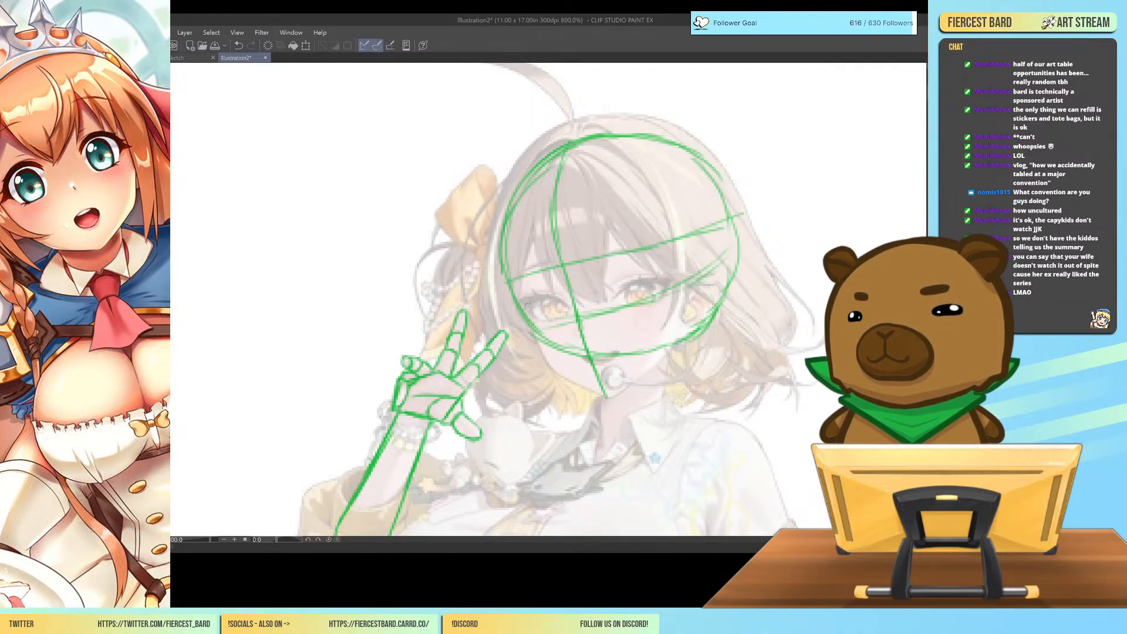
{"action": "left_click_drag", "start_coordinate": [537, 326], "coordinate": [577, 319]}
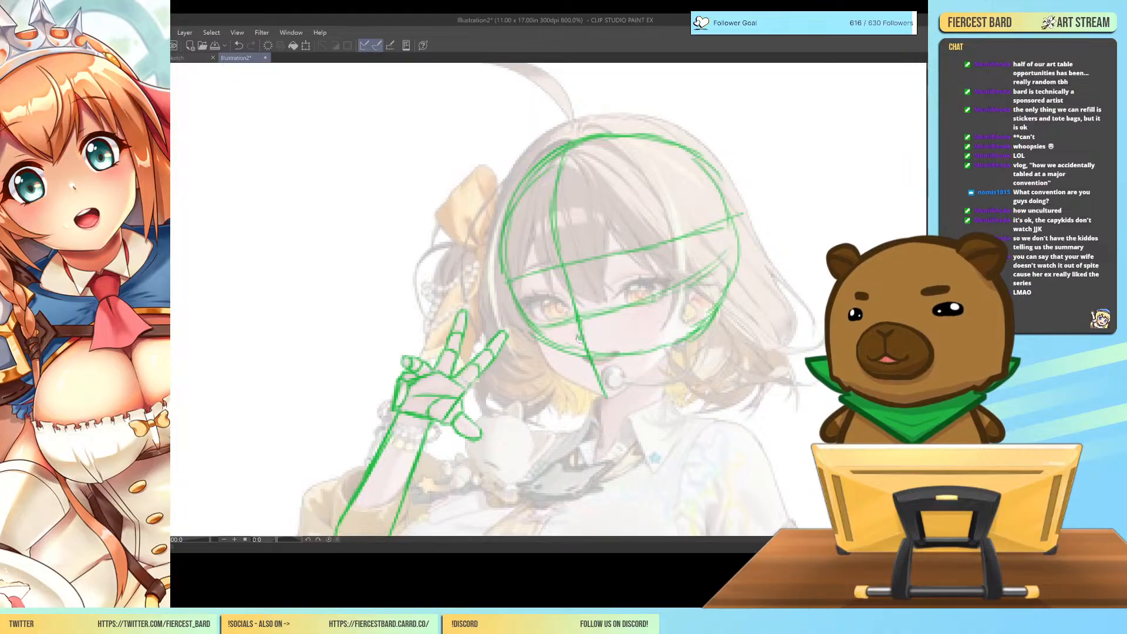
Add the mouth, the jawline tapering to a pointed chin, and the ear outline to the green head construction.
{"action": "left_click_drag", "start_coordinate": [584, 359], "coordinate": [616, 349]}
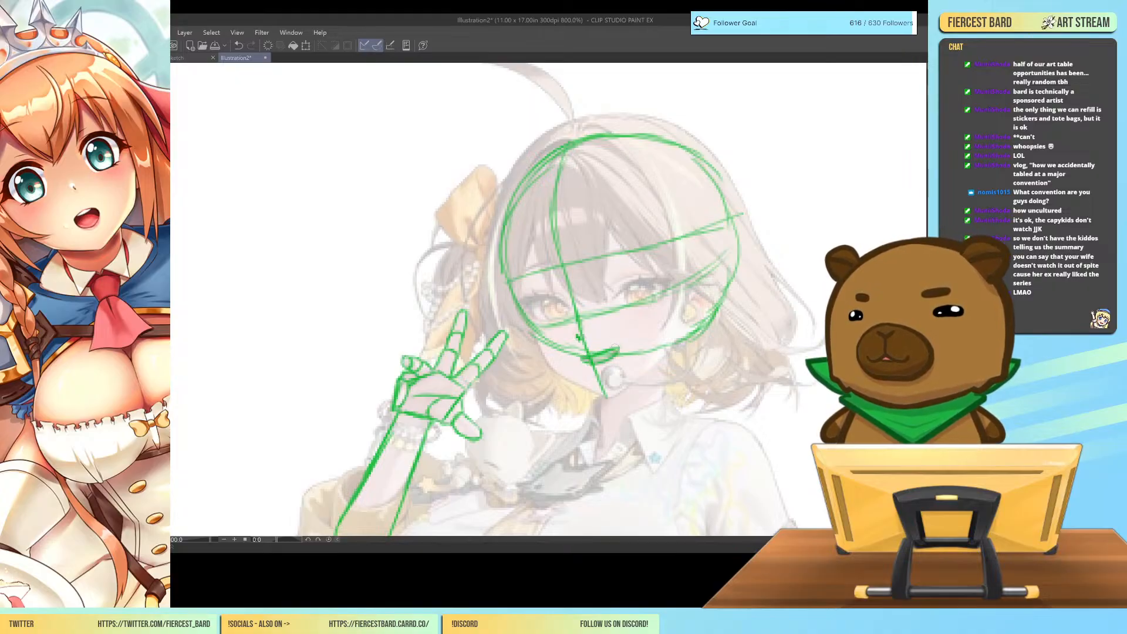
{"action": "mouse_move", "coordinate": [535, 339]}
{"action": "left_mouse_down"}
{"action": "mouse_move", "coordinate": [547, 367]}
{"action": "mouse_move", "coordinate": [533, 335]}
{"action": "mouse_move", "coordinate": [558, 361]}
{"action": "mouse_move", "coordinate": [550, 368]}
{"action": "mouse_move", "coordinate": [603, 399]}
{"action": "mouse_move", "coordinate": [674, 345]}
{"action": "left_mouse_up"}
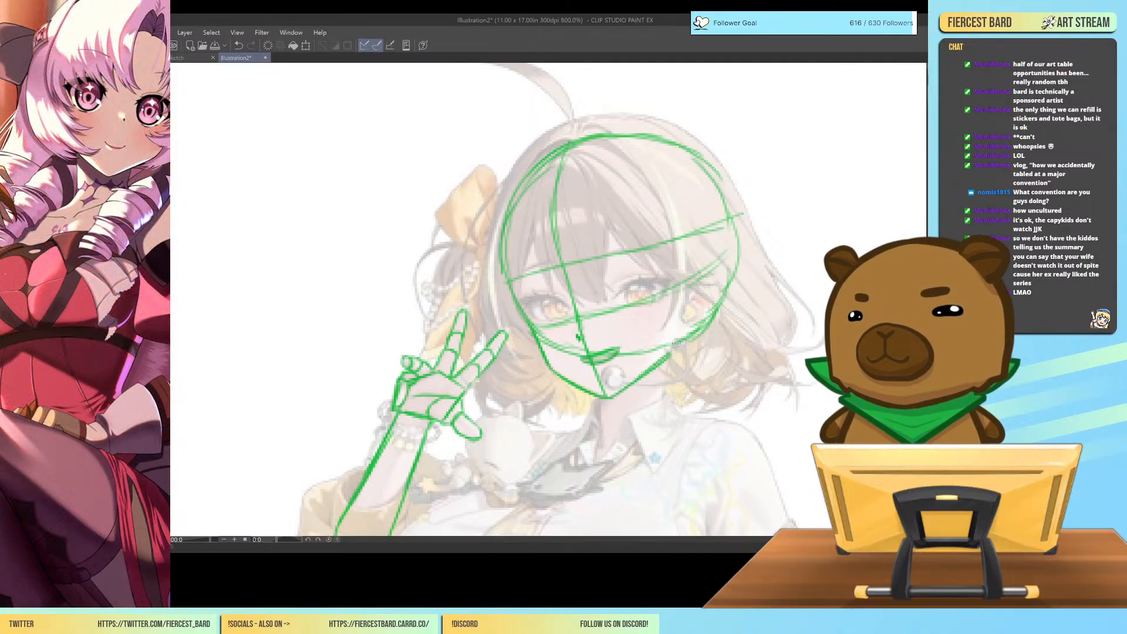
{"action": "mouse_move", "coordinate": [688, 286]}
{"action": "left_mouse_down"}
{"action": "mouse_move", "coordinate": [718, 299]}
{"action": "mouse_move", "coordinate": [718, 282]}
{"action": "mouse_move", "coordinate": [714, 314]}
{"action": "mouse_move", "coordinate": [707, 266]}
{"action": "mouse_move", "coordinate": [675, 345]}
{"action": "left_mouse_up"}
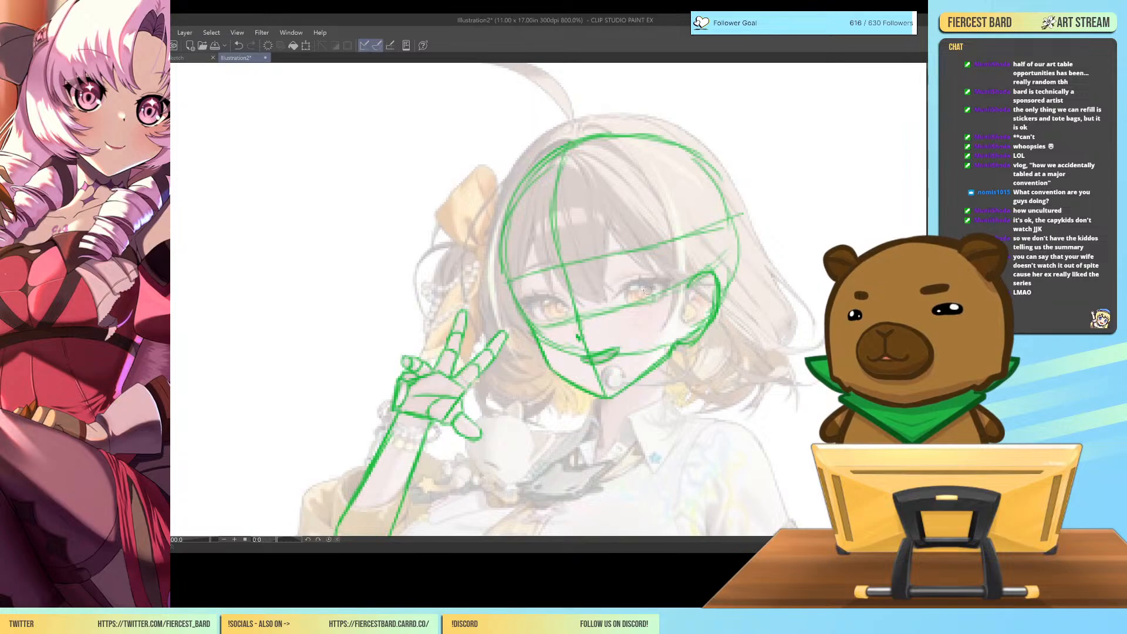
Strengthen the lower eye guideline and trace both eyes in green with lash lines, irises and upper-lid creases.
{"action": "mouse_move", "coordinate": [531, 324]}
{"action": "left_mouse_down"}
{"action": "mouse_move", "coordinate": [666, 300]}
{"action": "mouse_move", "coordinate": [667, 276]}
{"action": "mouse_move", "coordinate": [653, 298]}
{"action": "left_mouse_up"}
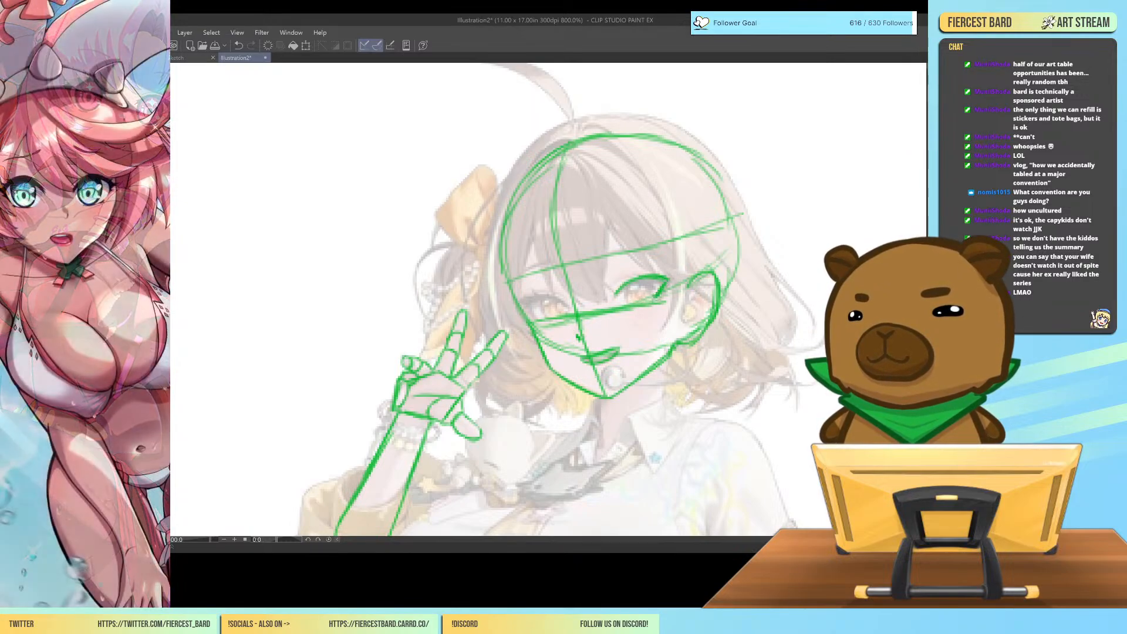
{"action": "mouse_move", "coordinate": [522, 307]}
{"action": "left_mouse_down"}
{"action": "mouse_move", "coordinate": [548, 297]}
{"action": "mouse_move", "coordinate": [563, 305]}
{"action": "mouse_move", "coordinate": [536, 293]}
{"action": "left_mouse_up"}
{"action": "left_click_drag", "start_coordinate": [547, 300], "coordinate": [564, 307]}
{"action": "mouse_move", "coordinate": [524, 301]}
{"action": "left_mouse_down"}
{"action": "mouse_move", "coordinate": [540, 323]}
{"action": "mouse_move", "coordinate": [527, 306]}
{"action": "left_mouse_up"}
{"action": "mouse_move", "coordinate": [531, 299]}
{"action": "left_mouse_down"}
{"action": "mouse_move", "coordinate": [555, 307]}
{"action": "mouse_move", "coordinate": [552, 321]}
{"action": "left_mouse_up"}
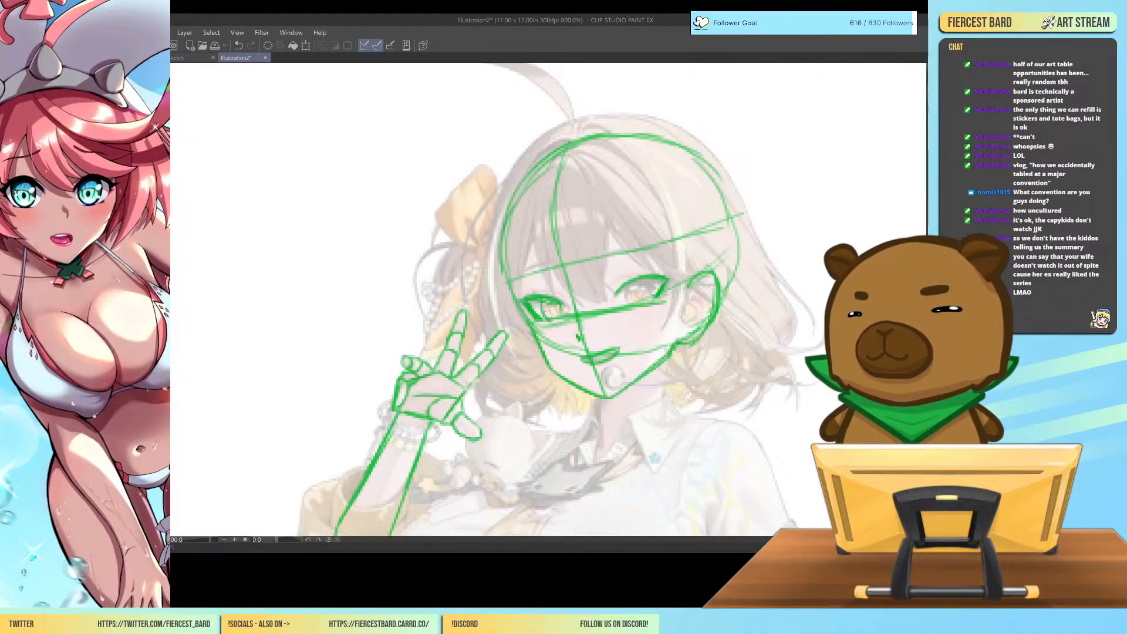
{"action": "mouse_move", "coordinate": [632, 277]}
{"action": "left_mouse_down"}
{"action": "mouse_move", "coordinate": [625, 304]}
{"action": "mouse_move", "coordinate": [661, 296]}
{"action": "mouse_move", "coordinate": [630, 278]}
{"action": "left_mouse_up"}
{"action": "left_click_drag", "start_coordinate": [621, 283], "coordinate": [635, 275]}
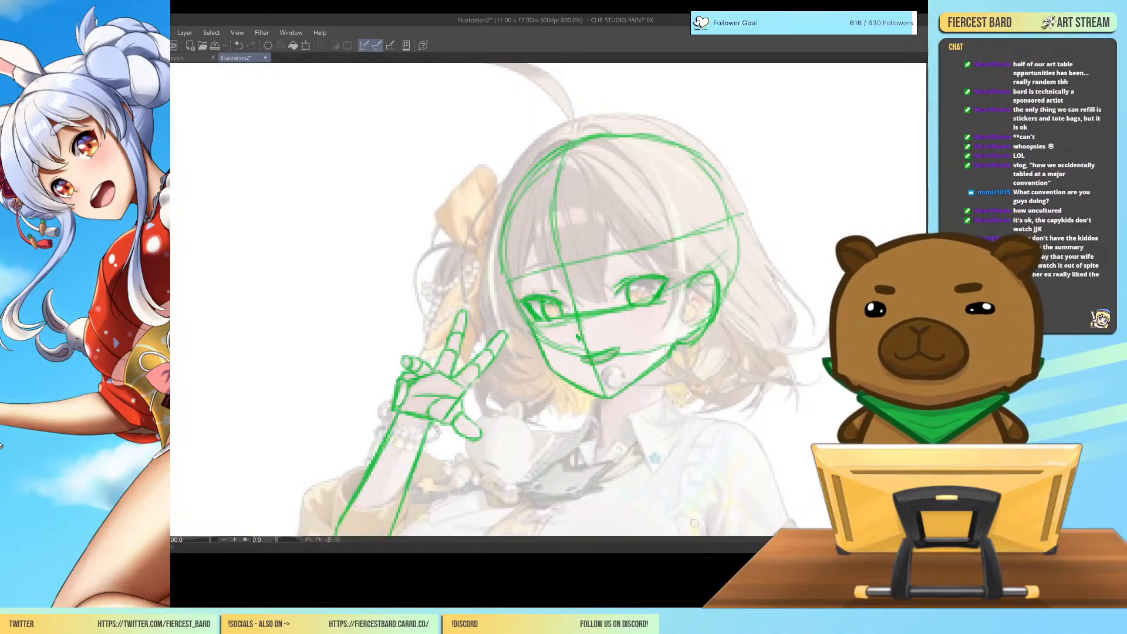
Draw the neck in green below the jaw, with both sides, a curved base and a vertical inner line.
{"action": "left_click_drag", "start_coordinate": [602, 400], "coordinate": [598, 443]}
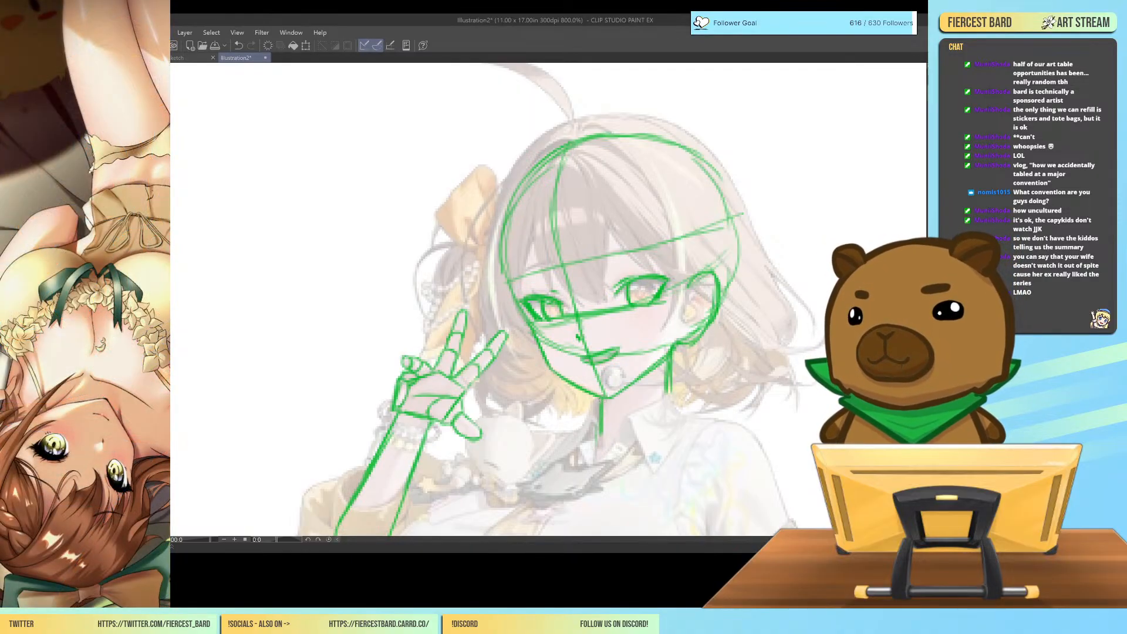
{"action": "left_click_drag", "start_coordinate": [595, 434], "coordinate": [646, 433]}
{"action": "mouse_move", "coordinate": [669, 391]}
{"action": "left_mouse_down"}
{"action": "mouse_move", "coordinate": [614, 444]}
{"action": "mouse_move", "coordinate": [674, 383]}
{"action": "mouse_move", "coordinate": [603, 442]}
{"action": "mouse_move", "coordinate": [619, 398]}
{"action": "mouse_move", "coordinate": [611, 443]}
{"action": "left_mouse_up"}
{"action": "left_click_drag", "start_coordinate": [613, 400], "coordinate": [610, 436]}
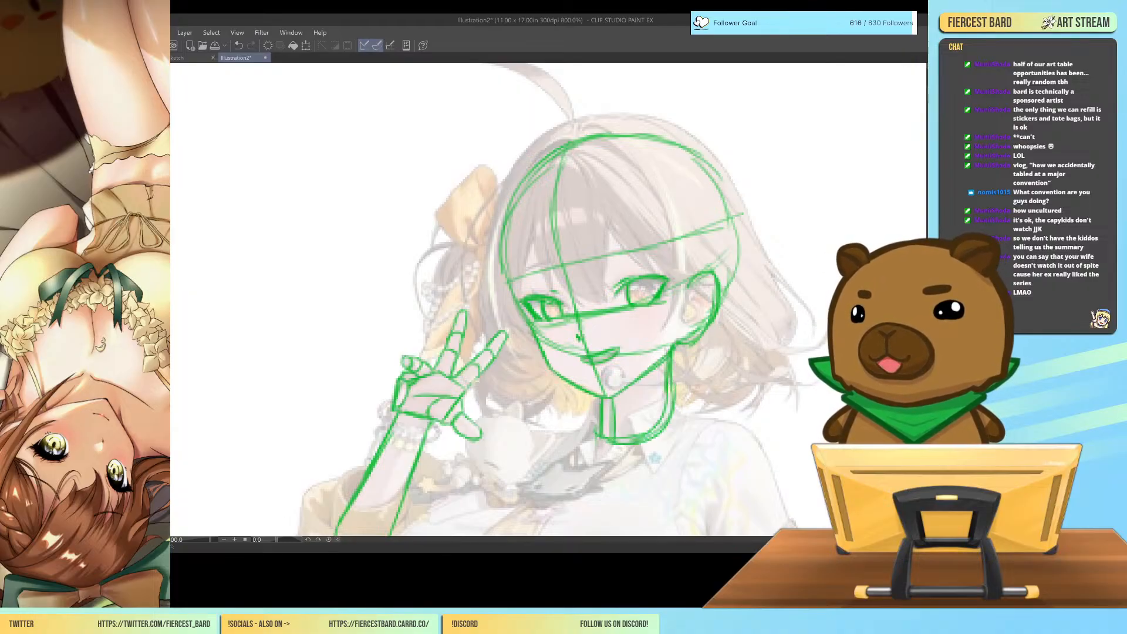
Mirror the canvas view horizontally and examine the green head, neck and arm construction against the reference.
{"action": "key", "text": "ctrl+minus"}
{"action": "key", "text": "ctrl+minus"}
{"action": "key", "text": "ctrl+minus"}
{"action": "key", "text": "ctrl+minus"}
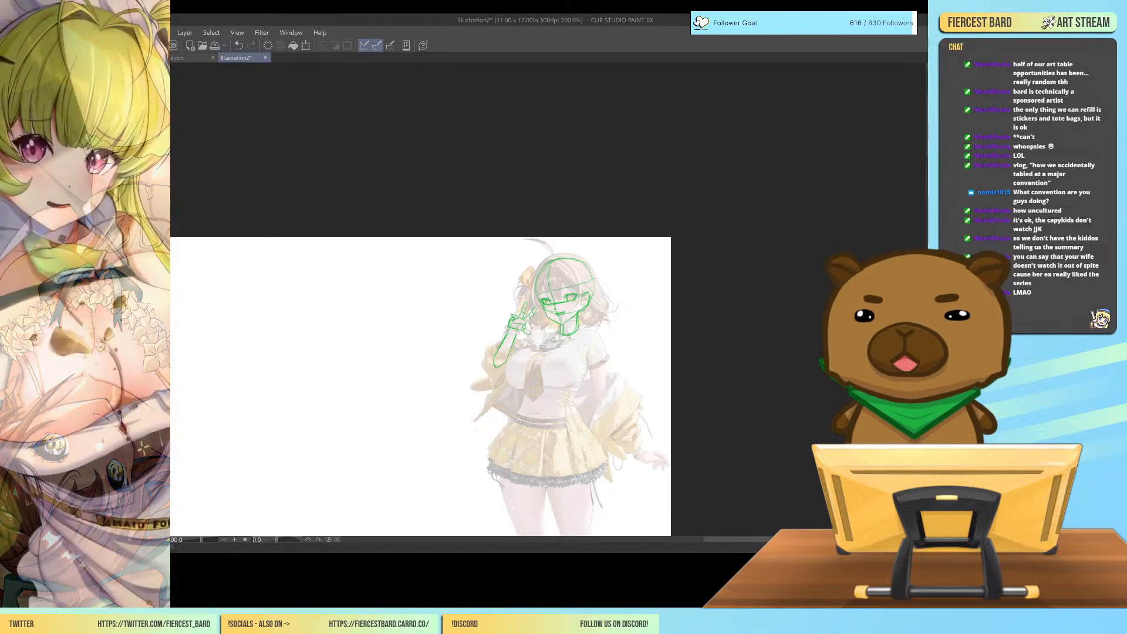
{"action": "key", "text": "h"}
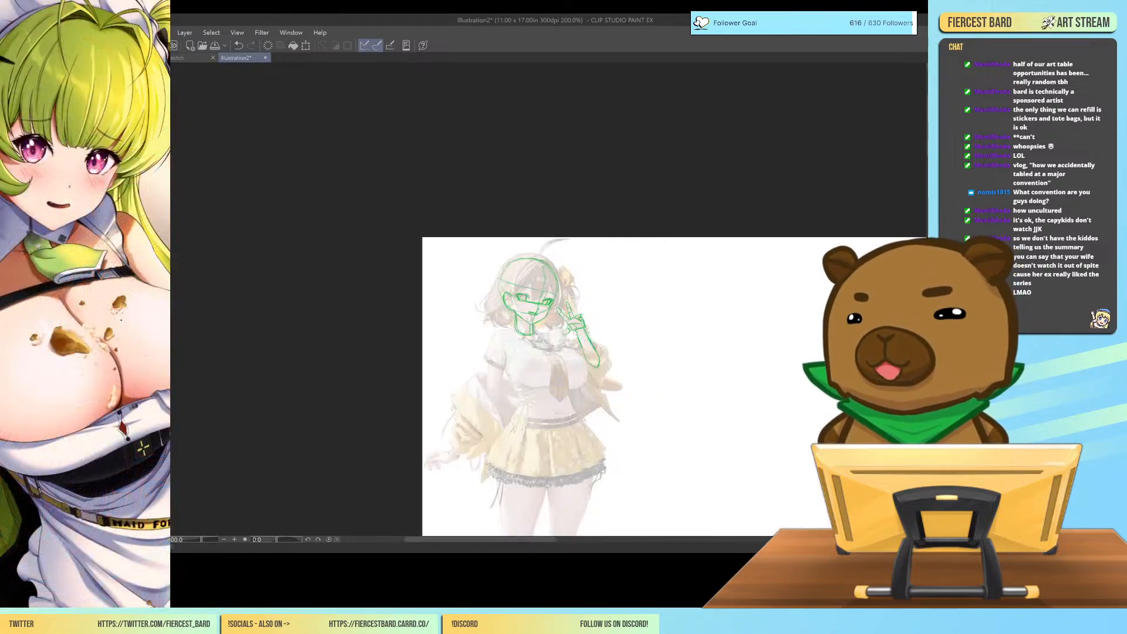
{"action": "key", "text": "ctrl+plus"}
{"action": "key", "text": "ctrl+plus"}
{"action": "key", "text": "ctrl+plus"}
{"action": "key", "text": "ctrl+plus"}
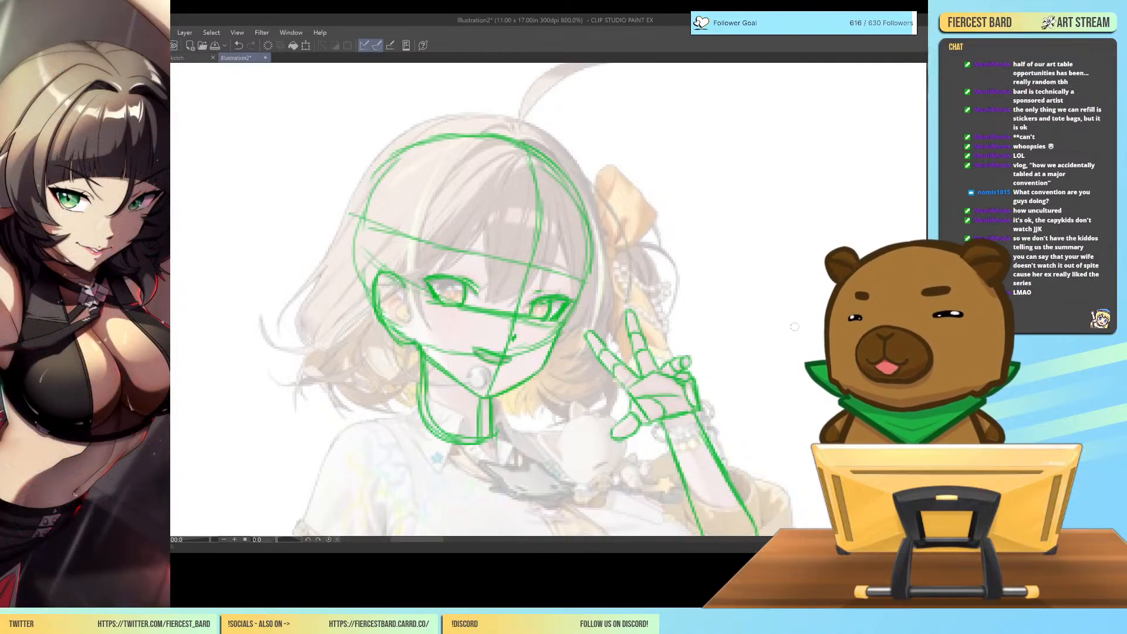
Draw a sloping shoulder line from the neck toward the raised arm and the torso's side down to the waist.
{"action": "key", "text": "ctrl+minus"}
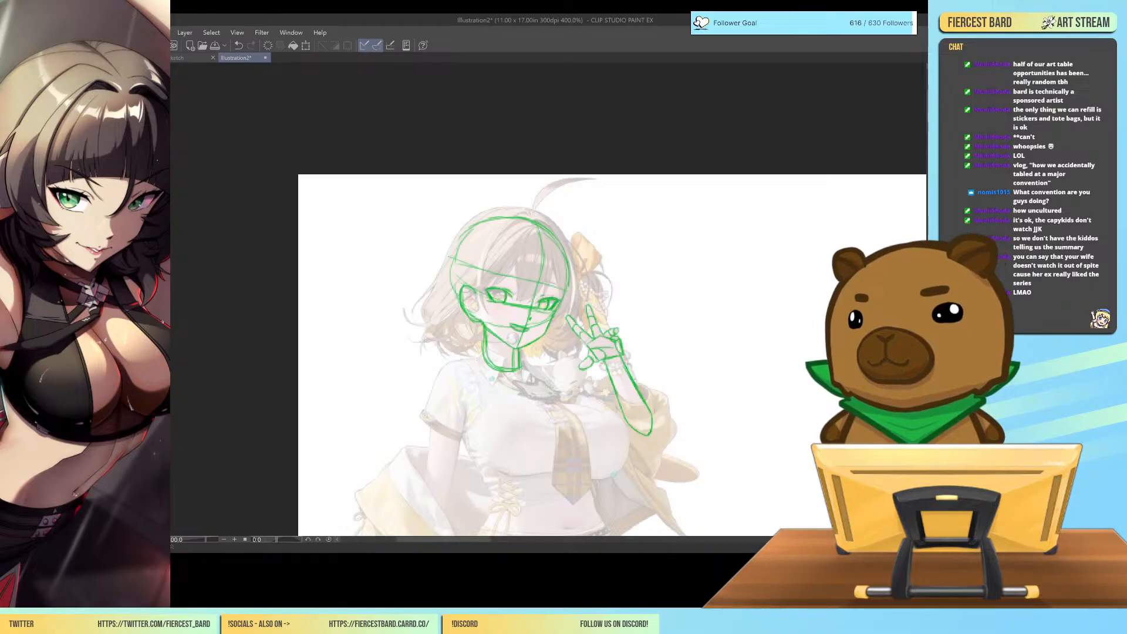
{"action": "mouse_move", "coordinate": [928, 104]}
{"action": "left_mouse_down"}
{"action": "mouse_move", "coordinate": [927, 127]}
{"action": "mouse_move", "coordinate": [927, 118]}
{"action": "left_mouse_up"}
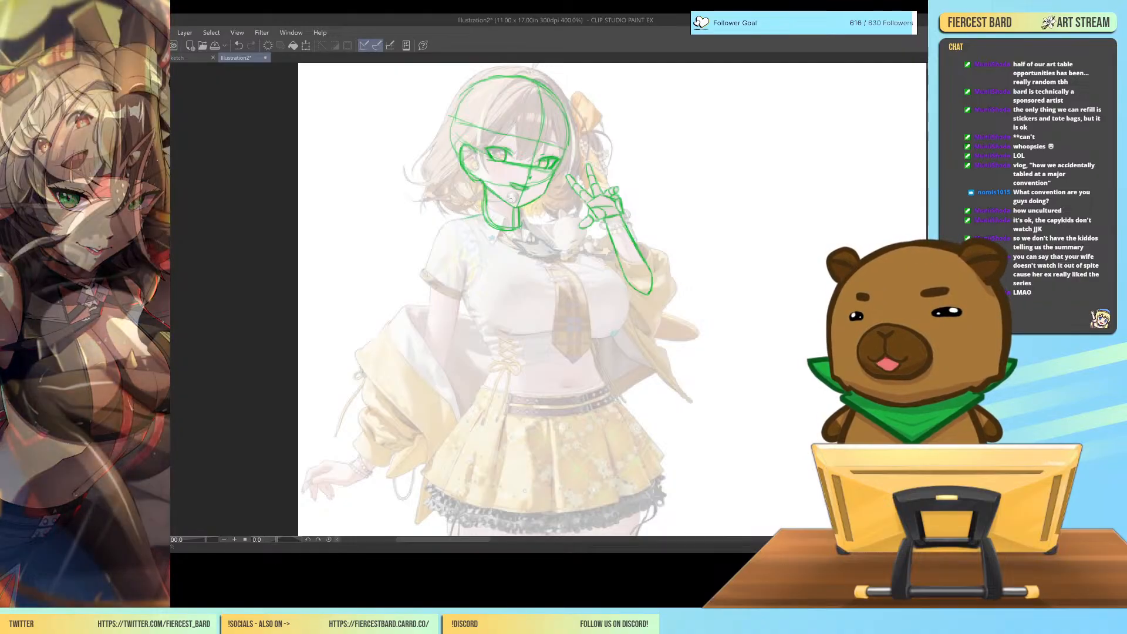
{"action": "mouse_move", "coordinate": [520, 219]}
{"action": "left_mouse_down"}
{"action": "mouse_move", "coordinate": [593, 252]}
{"action": "mouse_move", "coordinate": [600, 374]}
{"action": "left_mouse_up"}
{"action": "left_click_drag", "start_coordinate": [594, 313], "coordinate": [598, 370]}
{"action": "left_click_drag", "start_coordinate": [593, 261], "coordinate": [598, 359]}
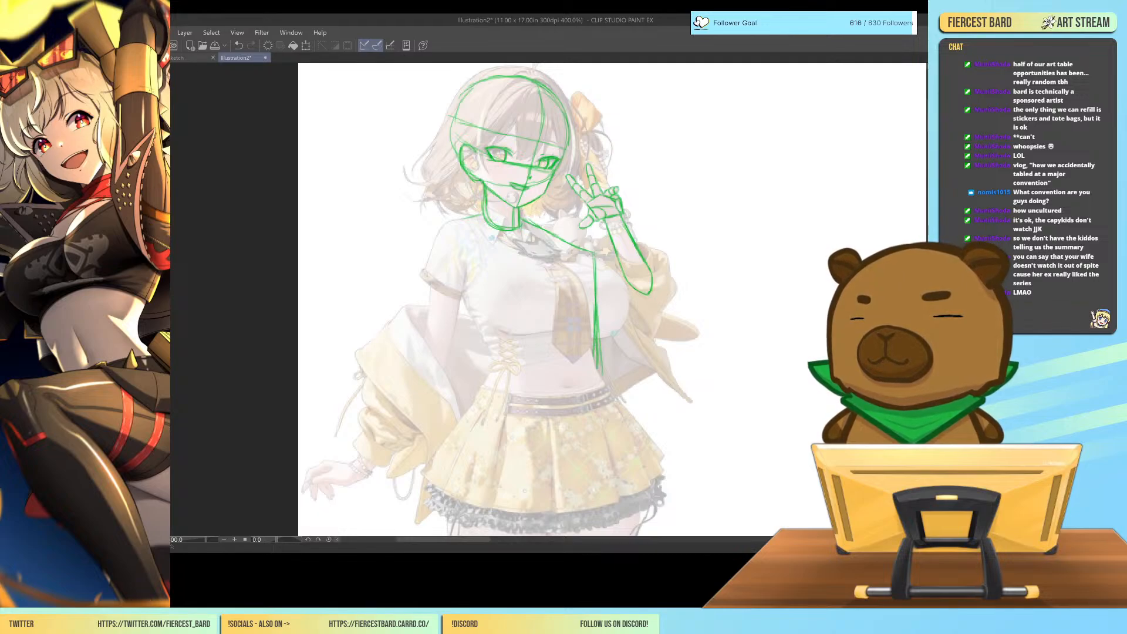
Outline the rest of the torso in green, narrowing at the waist and closing in a rounded hip shape over the skirt.
{"action": "mouse_move", "coordinate": [463, 218]}
{"action": "left_mouse_down"}
{"action": "mouse_move", "coordinate": [464, 310]}
{"action": "mouse_move", "coordinate": [505, 352]}
{"action": "mouse_move", "coordinate": [452, 470]}
{"action": "mouse_move", "coordinate": [490, 506]}
{"action": "left_mouse_up"}
{"action": "mouse_move", "coordinate": [602, 375]}
{"action": "left_mouse_down"}
{"action": "mouse_move", "coordinate": [621, 429]}
{"action": "mouse_move", "coordinate": [591, 493]}
{"action": "left_mouse_up"}
{"action": "left_click_drag", "start_coordinate": [616, 451], "coordinate": [591, 498]}
{"action": "left_click_drag", "start_coordinate": [605, 472], "coordinate": [585, 492]}
{"action": "mouse_move", "coordinate": [492, 506]}
{"action": "left_mouse_down"}
{"action": "mouse_move", "coordinate": [587, 500]}
{"action": "mouse_move", "coordinate": [618, 443]}
{"action": "mouse_move", "coordinate": [597, 491]}
{"action": "left_mouse_up"}
{"action": "left_click_drag", "start_coordinate": [453, 458], "coordinate": [466, 489]}
{"action": "left_click_drag", "start_coordinate": [480, 389], "coordinate": [499, 368]}
{"action": "left_click_drag", "start_coordinate": [471, 309], "coordinate": [497, 351]}
{"action": "left_click_drag", "start_coordinate": [477, 324], "coordinate": [494, 349]}
{"action": "left_click_drag", "start_coordinate": [465, 303], "coordinate": [488, 340]}
Mark both shoulders with rounded forms and draw a curved centre line down the chest and abdomen to the hips.
{"action": "mouse_move", "coordinate": [462, 238]}
{"action": "left_mouse_down"}
{"action": "mouse_move", "coordinate": [464, 280]}
{"action": "mouse_move", "coordinate": [472, 251]}
{"action": "mouse_move", "coordinate": [441, 232]}
{"action": "left_mouse_up"}
{"action": "mouse_move", "coordinate": [532, 231]}
{"action": "left_mouse_down"}
{"action": "mouse_move", "coordinate": [566, 228]}
{"action": "mouse_move", "coordinate": [562, 219]}
{"action": "mouse_move", "coordinate": [539, 224]}
{"action": "mouse_move", "coordinate": [566, 236]}
{"action": "left_mouse_up"}
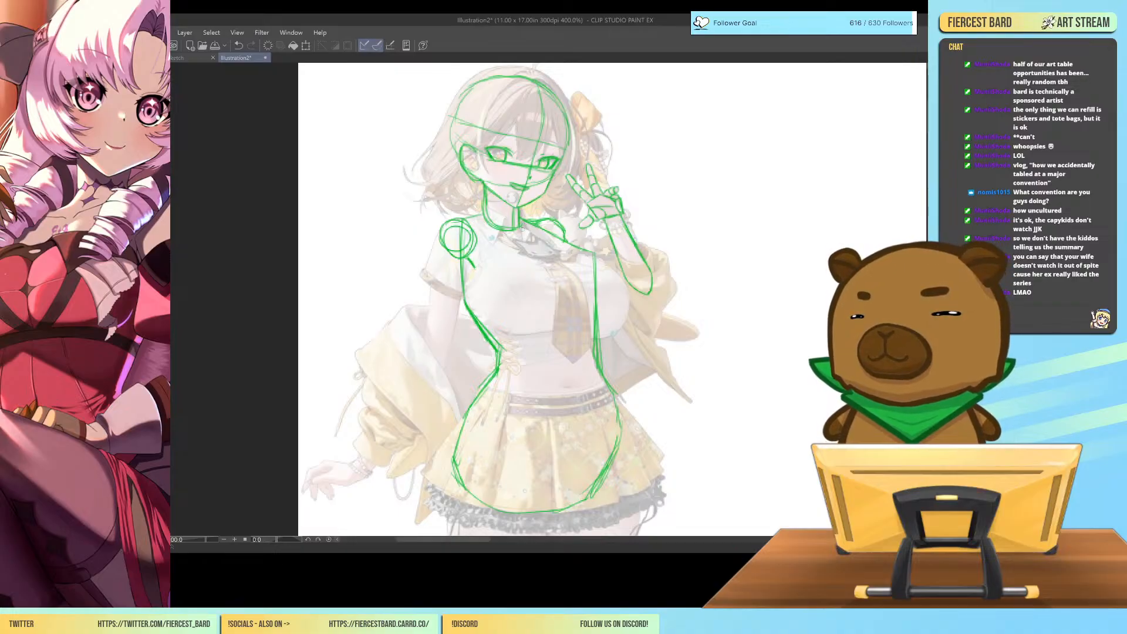
{"action": "mouse_move", "coordinate": [520, 232]}
{"action": "left_mouse_down"}
{"action": "mouse_move", "coordinate": [564, 265]}
{"action": "mouse_move", "coordinate": [579, 365]}
{"action": "mouse_move", "coordinate": [564, 496]}
{"action": "left_mouse_up"}
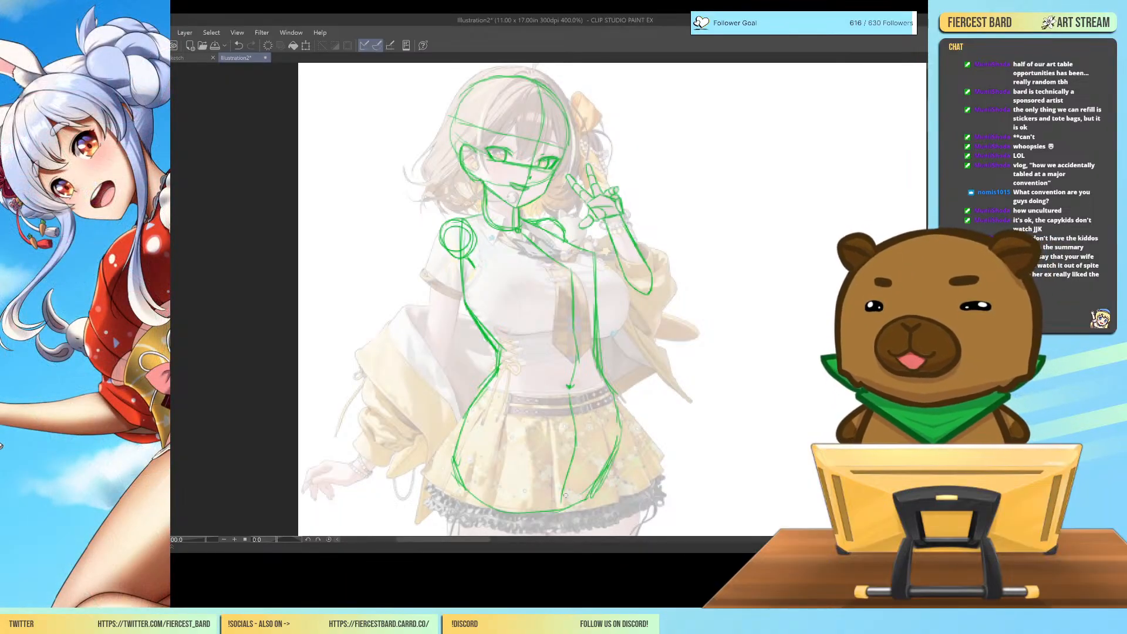
{"action": "key", "text": "alt+Tab"}
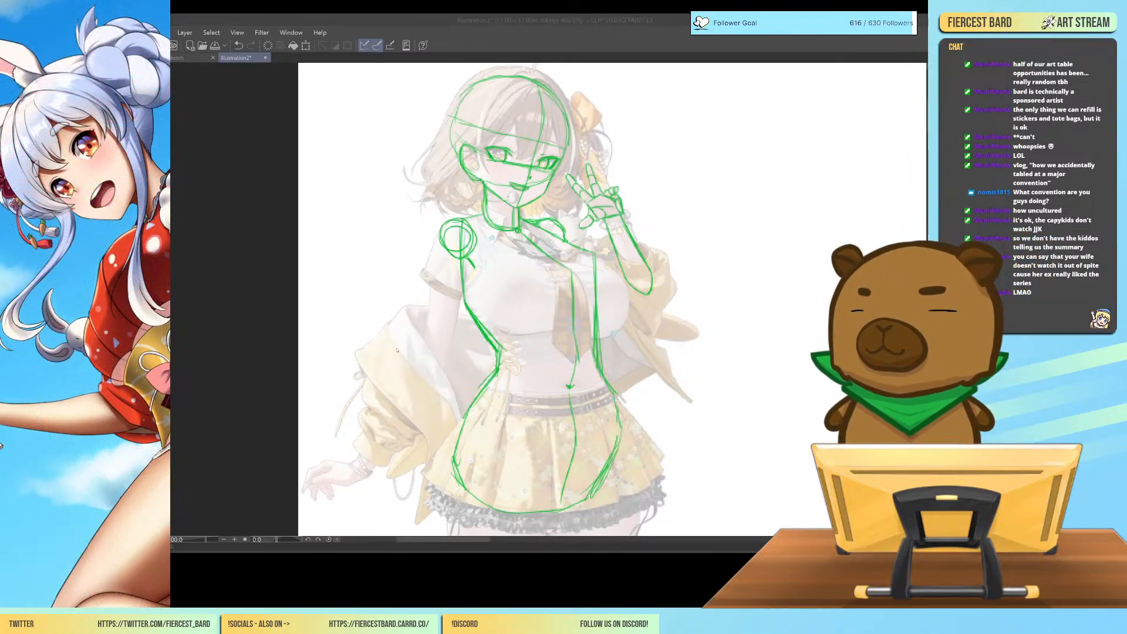
{"action": "left_click", "coordinate": [791, 219]}
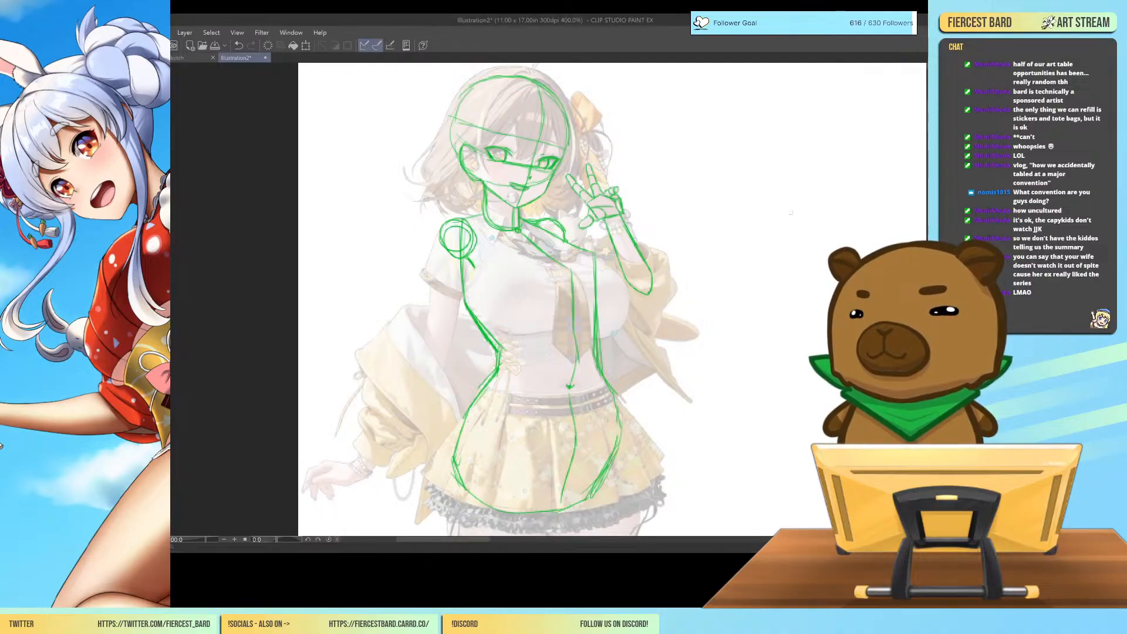
On the blank canvas beside the reference, sketch a round cartoon head with a curved centre line, eye band and protruding muzzle.
{"action": "key", "text": "ctrl+plus"}
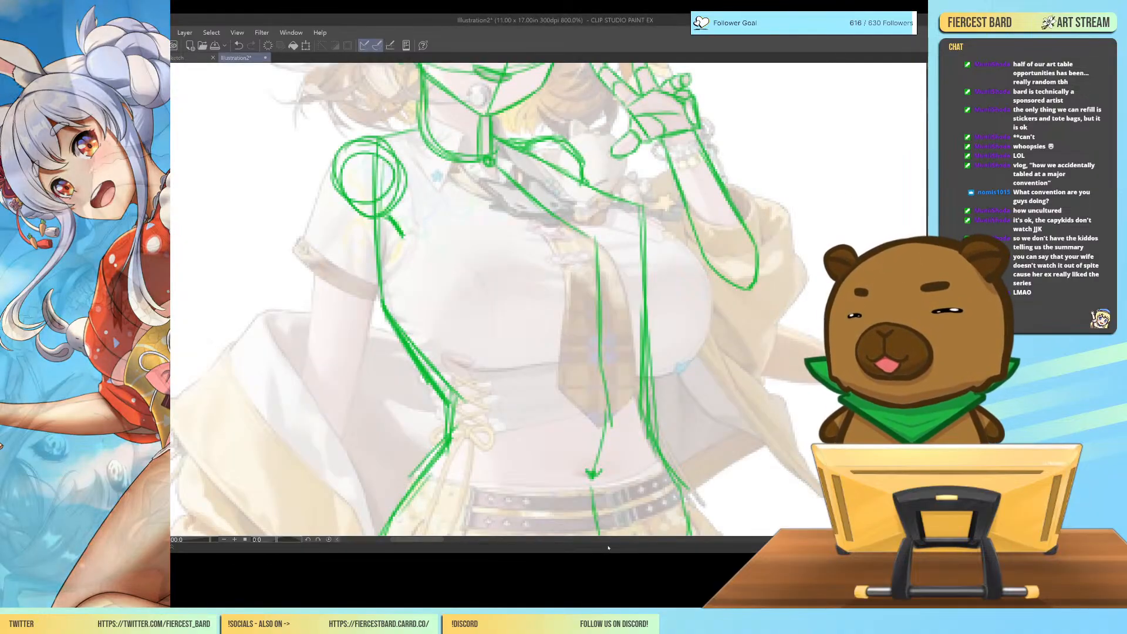
{"action": "left_click_drag", "start_coordinate": [411, 542], "coordinate": [445, 541]}
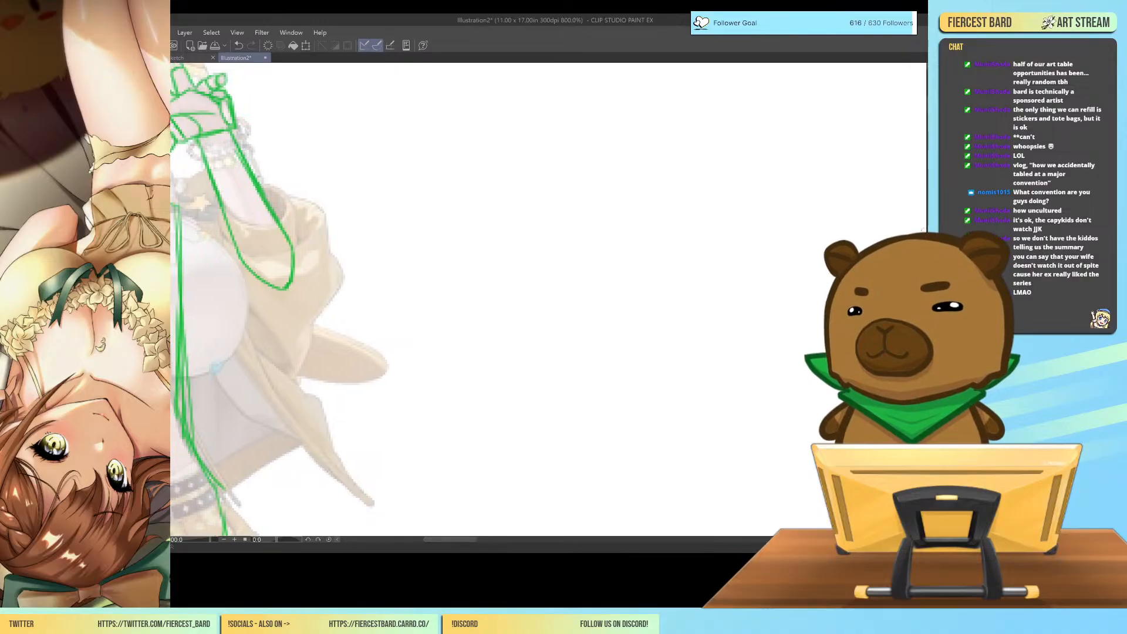
{"action": "scroll", "coordinate": [919, 98], "scroll_direction": "up", "scroll_amount": 3}
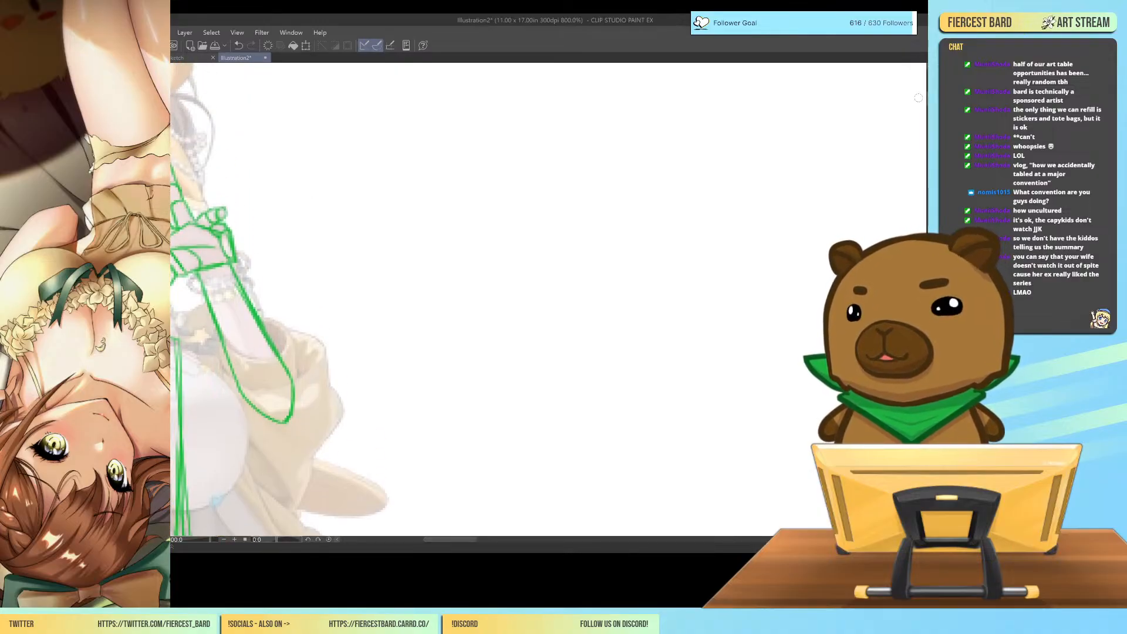
{"action": "mouse_move", "coordinate": [527, 242]}
{"action": "left_mouse_down"}
{"action": "mouse_move", "coordinate": [524, 195]}
{"action": "mouse_move", "coordinate": [630, 146]}
{"action": "left_mouse_up"}
{"action": "mouse_move", "coordinate": [536, 198]}
{"action": "left_mouse_down"}
{"action": "mouse_move", "coordinate": [525, 242]}
{"action": "mouse_move", "coordinate": [594, 307]}
{"action": "mouse_move", "coordinate": [625, 306]}
{"action": "left_mouse_up"}
{"action": "mouse_move", "coordinate": [599, 147]}
{"action": "left_mouse_down"}
{"action": "mouse_move", "coordinate": [673, 149]}
{"action": "mouse_move", "coordinate": [692, 170]}
{"action": "mouse_move", "coordinate": [694, 294]}
{"action": "mouse_move", "coordinate": [661, 311]}
{"action": "mouse_move", "coordinate": [589, 313]}
{"action": "mouse_move", "coordinate": [712, 262]}
{"action": "mouse_move", "coordinate": [699, 183]}
{"action": "mouse_move", "coordinate": [664, 144]}
{"action": "mouse_move", "coordinate": [546, 171]}
{"action": "mouse_move", "coordinate": [532, 276]}
{"action": "mouse_move", "coordinate": [525, 260]}
{"action": "mouse_move", "coordinate": [618, 327]}
{"action": "left_mouse_up"}
{"action": "mouse_move", "coordinate": [585, 155]}
{"action": "left_mouse_down"}
{"action": "mouse_move", "coordinate": [559, 241]}
{"action": "mouse_move", "coordinate": [585, 330]}
{"action": "left_mouse_up"}
{"action": "mouse_move", "coordinate": [521, 245]}
{"action": "left_mouse_down"}
{"action": "mouse_move", "coordinate": [584, 222]}
{"action": "mouse_move", "coordinate": [679, 235]}
{"action": "mouse_move", "coordinate": [718, 257]}
{"action": "left_mouse_up"}
{"action": "mouse_move", "coordinate": [521, 267]}
{"action": "left_mouse_down"}
{"action": "mouse_move", "coordinate": [623, 238]}
{"action": "mouse_move", "coordinate": [684, 252]}
{"action": "mouse_move", "coordinate": [538, 250]}
{"action": "mouse_move", "coordinate": [509, 277]}
{"action": "mouse_move", "coordinate": [509, 301]}
{"action": "mouse_move", "coordinate": [574, 327]}
{"action": "mouse_move", "coordinate": [516, 261]}
{"action": "mouse_move", "coordinate": [688, 257]}
{"action": "mouse_move", "coordinate": [712, 270]}
{"action": "left_mouse_up"}
{"action": "mouse_move", "coordinate": [605, 324]}
{"action": "left_mouse_down"}
{"action": "mouse_move", "coordinate": [707, 292]}
{"action": "mouse_move", "coordinate": [682, 298]}
{"action": "left_mouse_up"}
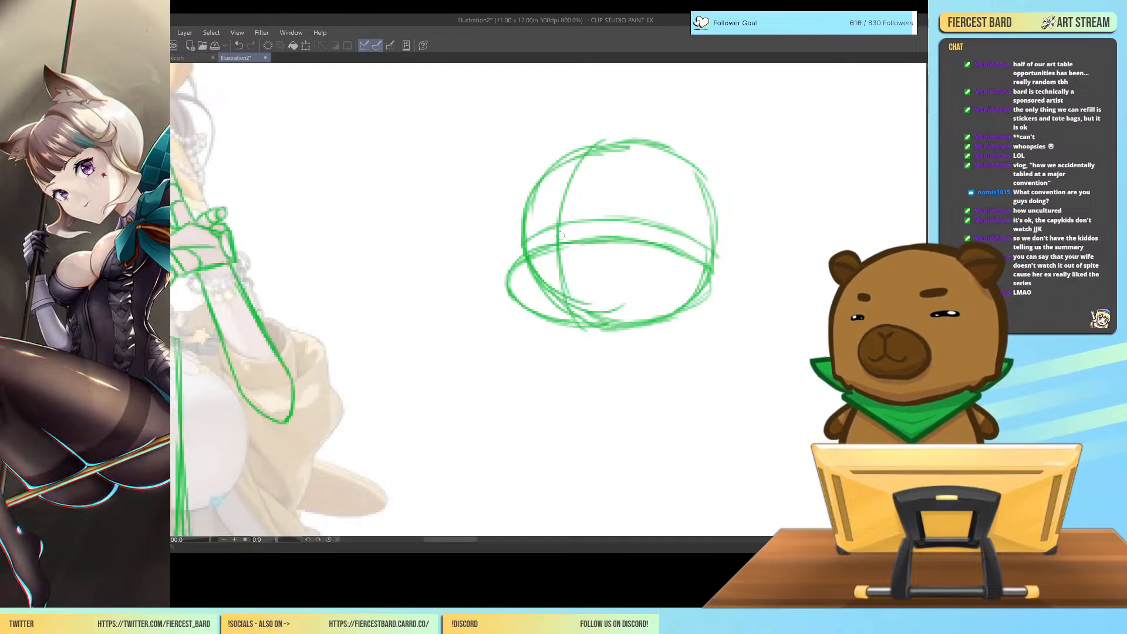
Draw the cartoon face with a scribbled nose, large slanted eye shapes, oval pupils and a smirking mouth.
{"action": "mouse_move", "coordinate": [557, 239]}
{"action": "left_mouse_down"}
{"action": "mouse_move", "coordinate": [546, 242]}
{"action": "mouse_move", "coordinate": [567, 238]}
{"action": "mouse_move", "coordinate": [535, 219]}
{"action": "mouse_move", "coordinate": [542, 192]}
{"action": "mouse_move", "coordinate": [558, 192]}
{"action": "mouse_move", "coordinate": [535, 206]}
{"action": "mouse_move", "coordinate": [642, 166]}
{"action": "mouse_move", "coordinate": [674, 242]}
{"action": "left_mouse_up"}
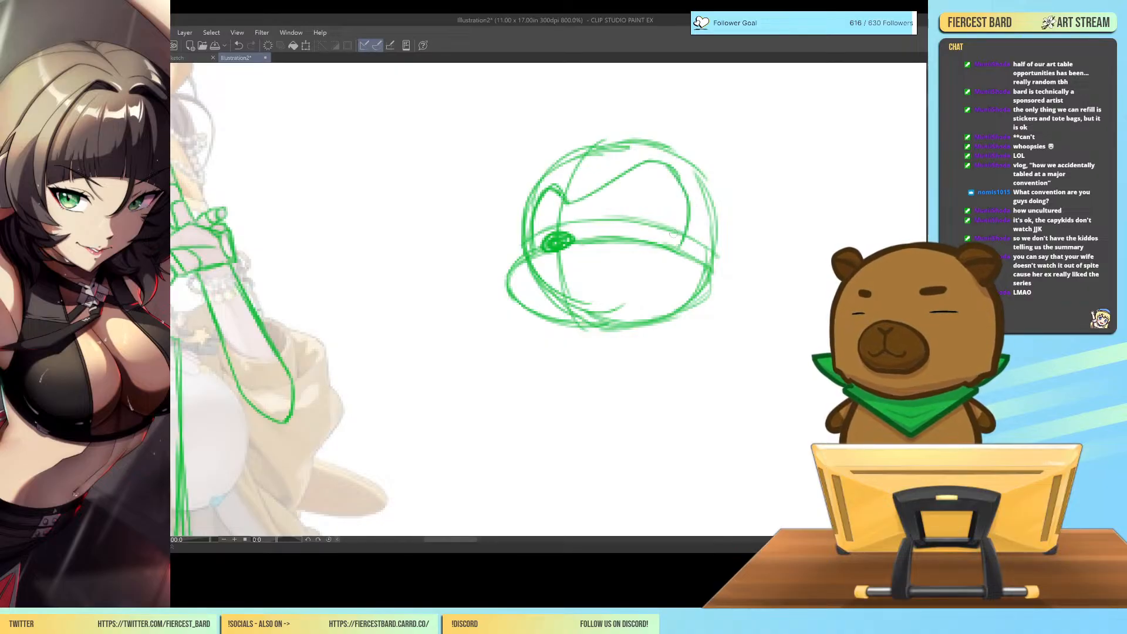
{"action": "mouse_move", "coordinate": [567, 207]}
{"action": "left_mouse_down"}
{"action": "mouse_move", "coordinate": [643, 165]}
{"action": "mouse_move", "coordinate": [688, 207]}
{"action": "left_mouse_up"}
{"action": "left_click_drag", "start_coordinate": [582, 190], "coordinate": [641, 149]}
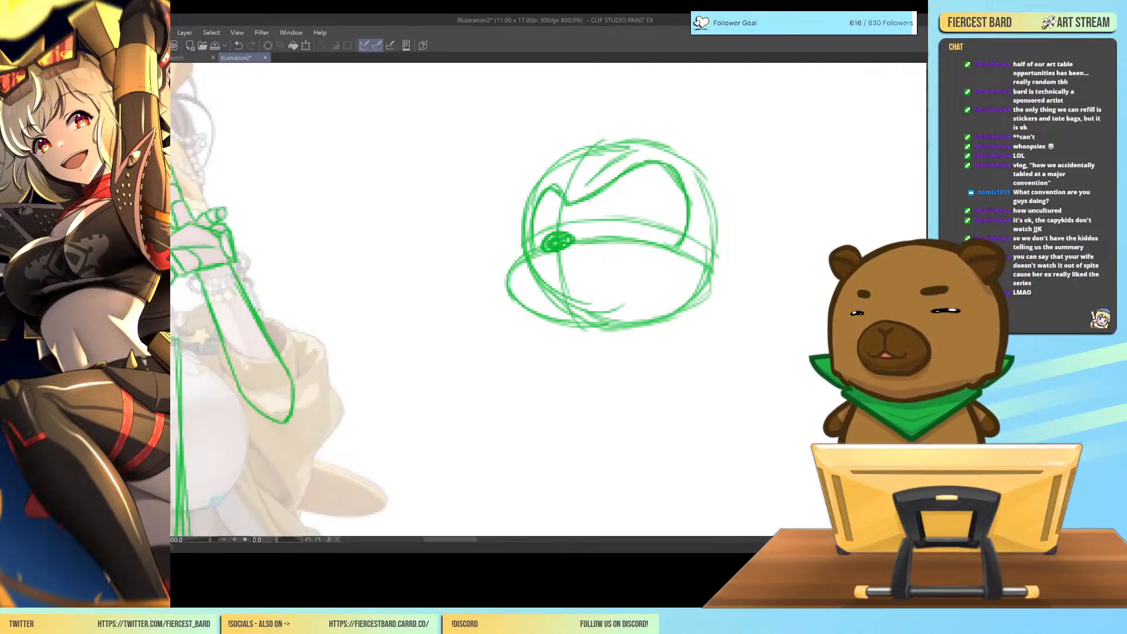
{"action": "mouse_move", "coordinate": [673, 205]}
{"action": "left_mouse_down"}
{"action": "mouse_move", "coordinate": [671, 228]}
{"action": "mouse_move", "coordinate": [671, 212]}
{"action": "left_mouse_up"}
{"action": "left_click_drag", "start_coordinate": [563, 215], "coordinate": [565, 228]}
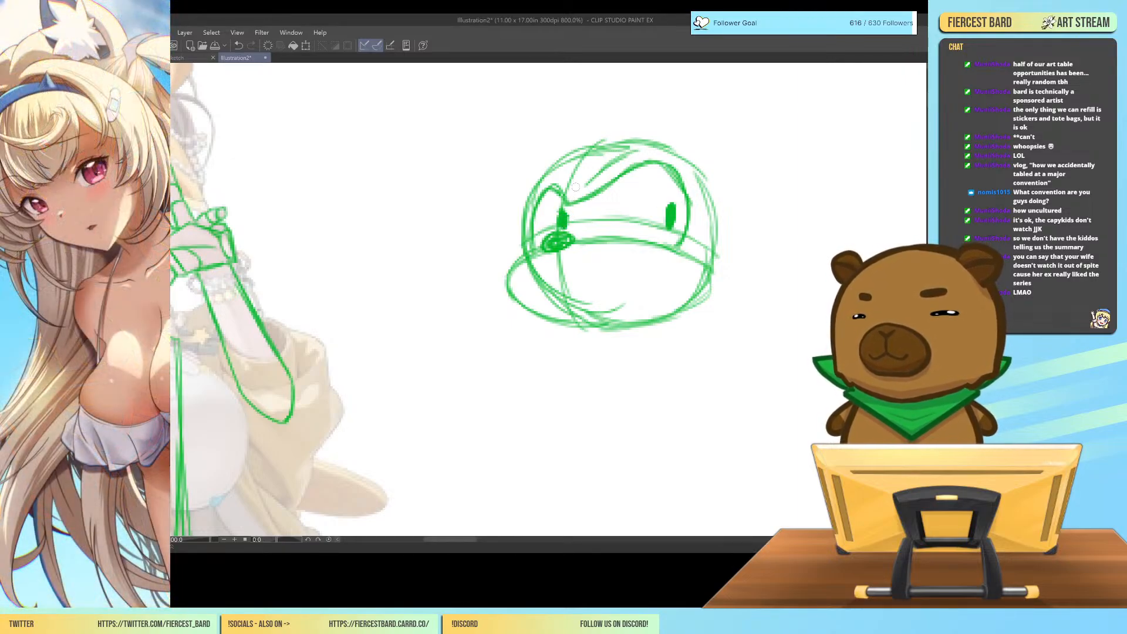
{"action": "left_click_drag", "start_coordinate": [612, 280], "coordinate": [655, 268]}
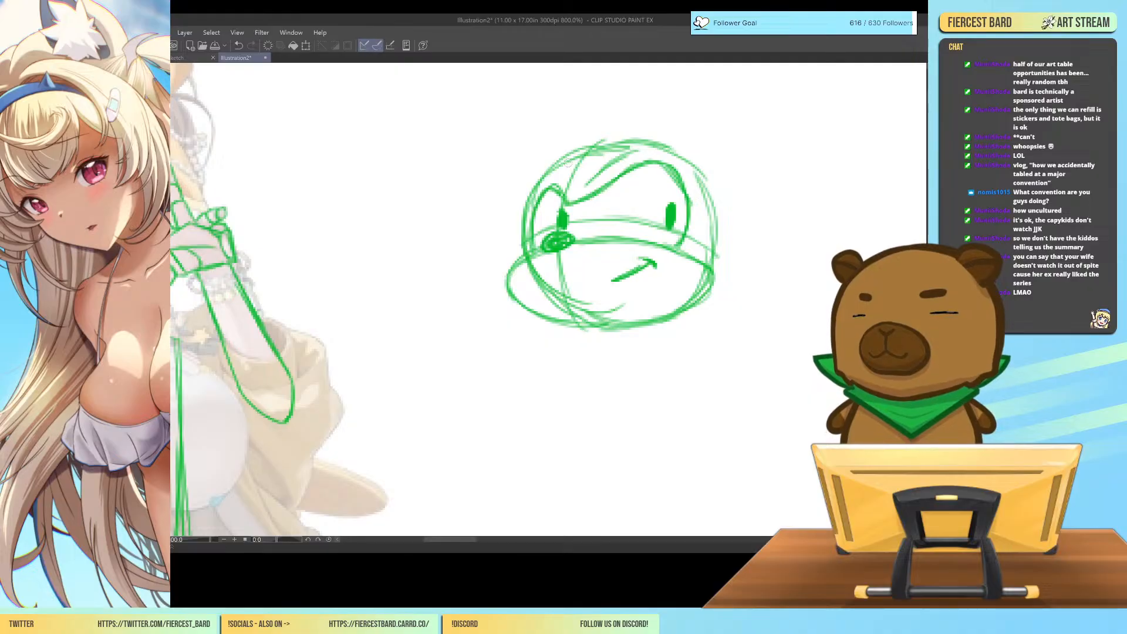
Draw large curved, pointed quills sweeping back from the cartoon head, with a smaller one near the jaw.
{"action": "mouse_move", "coordinate": [570, 173]}
{"action": "left_mouse_down"}
{"action": "mouse_move", "coordinate": [621, 77]}
{"action": "mouse_move", "coordinate": [775, 88]}
{"action": "mouse_move", "coordinate": [692, 159]}
{"action": "left_mouse_up"}
{"action": "mouse_move", "coordinate": [784, 97]}
{"action": "left_mouse_down"}
{"action": "mouse_move", "coordinate": [611, 94]}
{"action": "mouse_move", "coordinate": [626, 80]}
{"action": "mouse_move", "coordinate": [565, 159]}
{"action": "left_mouse_up"}
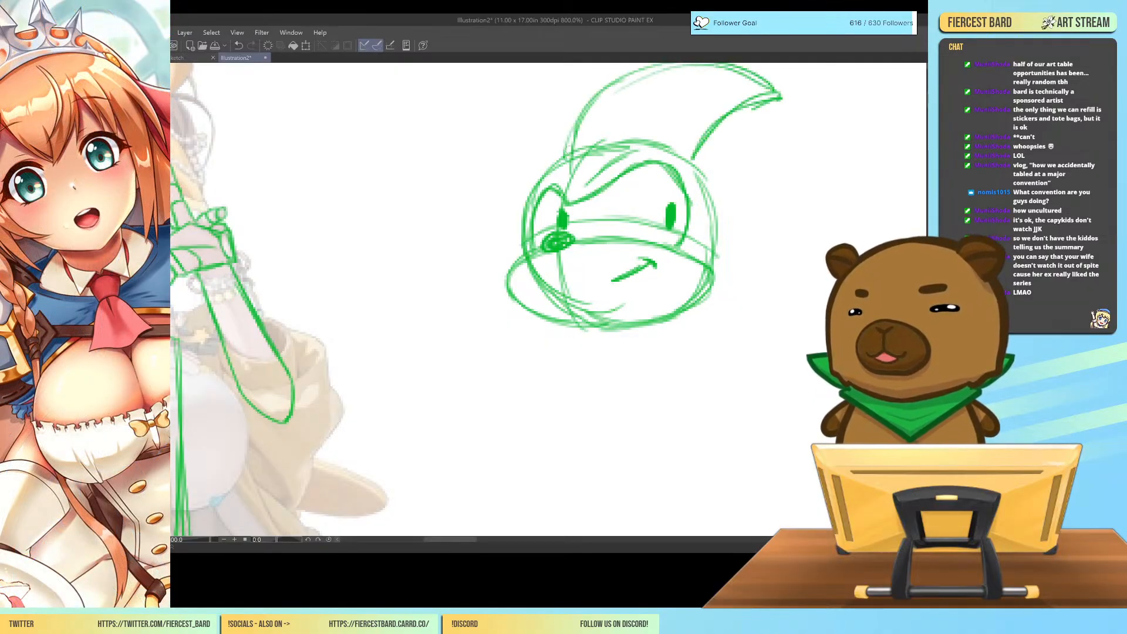
{"action": "mouse_move", "coordinate": [693, 157]}
{"action": "left_mouse_down"}
{"action": "mouse_move", "coordinate": [734, 149]}
{"action": "mouse_move", "coordinate": [770, 159]}
{"action": "mouse_move", "coordinate": [840, 228]}
{"action": "mouse_move", "coordinate": [838, 244]}
{"action": "mouse_move", "coordinate": [713, 272]}
{"action": "left_mouse_up"}
{"action": "left_click_drag", "start_coordinate": [833, 197], "coordinate": [672, 146]}
{"action": "mouse_move", "coordinate": [715, 270]}
{"action": "left_mouse_down"}
{"action": "mouse_move", "coordinate": [784, 311]}
{"action": "mouse_move", "coordinate": [694, 316]}
{"action": "mouse_move", "coordinate": [778, 310]}
{"action": "mouse_move", "coordinate": [751, 285]}
{"action": "left_mouse_up"}
Add two pointed ears with inner lines to the cartoon head.
{"action": "mouse_move", "coordinate": [695, 160]}
{"action": "left_mouse_down"}
{"action": "mouse_move", "coordinate": [760, 140]}
{"action": "mouse_move", "coordinate": [729, 220]}
{"action": "left_mouse_up"}
{"action": "mouse_move", "coordinate": [756, 154]}
{"action": "left_mouse_down"}
{"action": "mouse_move", "coordinate": [717, 242]}
{"action": "mouse_move", "coordinate": [757, 178]}
{"action": "left_mouse_up"}
{"action": "left_click_drag", "start_coordinate": [562, 158], "coordinate": [512, 139]}
{"action": "mouse_move", "coordinate": [513, 141]}
{"action": "left_mouse_down"}
{"action": "mouse_move", "coordinate": [548, 155]}
{"action": "mouse_move", "coordinate": [512, 126]}
{"action": "left_mouse_up"}
{"action": "mouse_move", "coordinate": [513, 127]}
{"action": "left_mouse_down"}
{"action": "mouse_move", "coordinate": [519, 203]}
{"action": "mouse_move", "coordinate": [518, 160]}
{"action": "left_mouse_up"}
{"action": "left_click_drag", "start_coordinate": [517, 139], "coordinate": [562, 165]}
{"action": "mouse_move", "coordinate": [705, 190]}
{"action": "left_mouse_down"}
{"action": "mouse_move", "coordinate": [753, 152]}
{"action": "mouse_move", "coordinate": [726, 240]}
{"action": "left_mouse_up"}
{"action": "left_click_drag", "start_coordinate": [514, 149], "coordinate": [534, 188]}
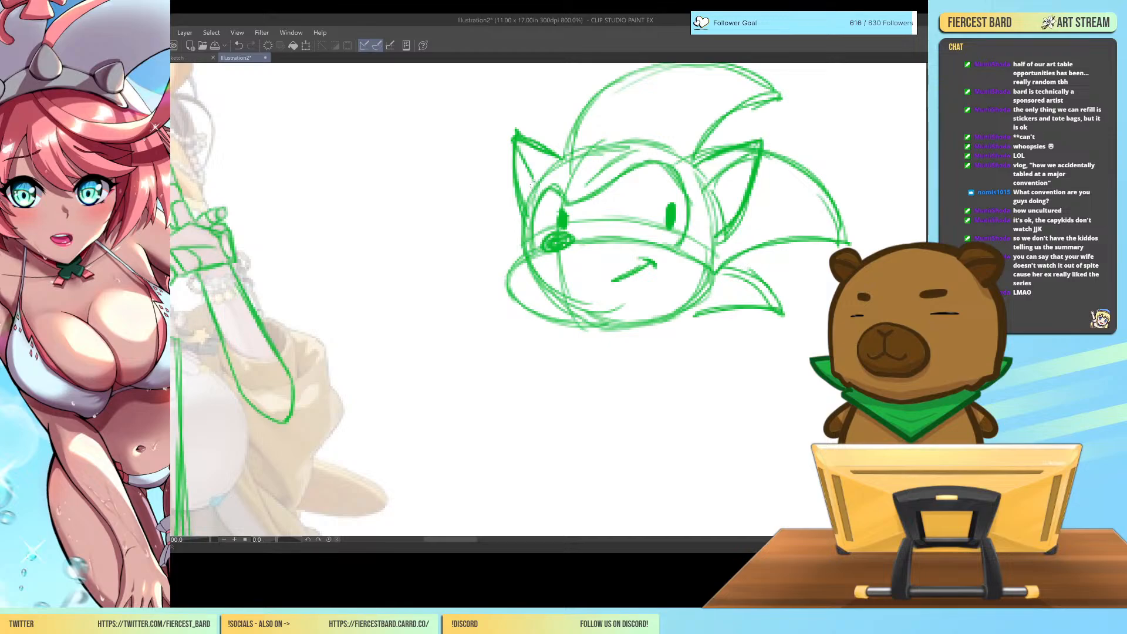
Sketch a rounded body beneath the cartoon head, with short jagged spikes behind the neck and back.
{"action": "mouse_move", "coordinate": [680, 313]}
{"action": "left_mouse_down"}
{"action": "mouse_move", "coordinate": [728, 306]}
{"action": "mouse_move", "coordinate": [729, 322]}
{"action": "left_mouse_up"}
{"action": "mouse_move", "coordinate": [701, 308]}
{"action": "left_mouse_down"}
{"action": "mouse_move", "coordinate": [730, 323]}
{"action": "mouse_move", "coordinate": [670, 316]}
{"action": "left_mouse_up"}
{"action": "left_click_drag", "start_coordinate": [671, 317], "coordinate": [702, 310]}
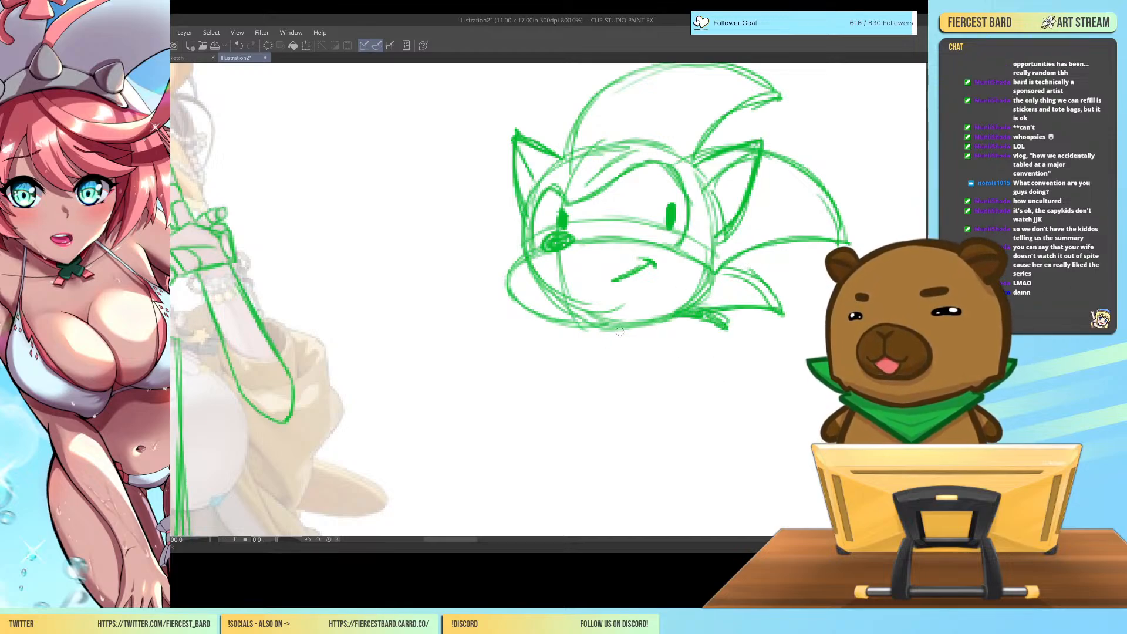
{"action": "mouse_move", "coordinate": [604, 329]}
{"action": "left_mouse_down"}
{"action": "mouse_move", "coordinate": [609, 375]}
{"action": "mouse_move", "coordinate": [633, 401]}
{"action": "mouse_move", "coordinate": [714, 399]}
{"action": "mouse_move", "coordinate": [709, 350]}
{"action": "mouse_move", "coordinate": [730, 384]}
{"action": "left_mouse_up"}
{"action": "left_click_drag", "start_coordinate": [695, 326], "coordinate": [729, 385]}
{"action": "left_click_drag", "start_coordinate": [623, 388], "coordinate": [722, 384]}
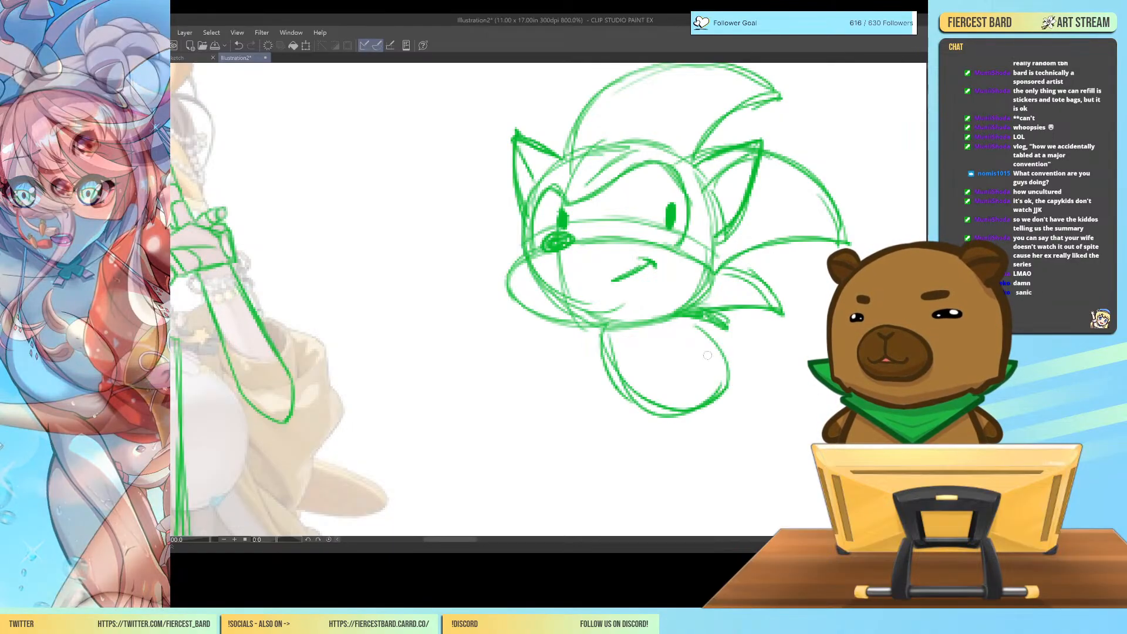
{"action": "mouse_move", "coordinate": [694, 322]}
{"action": "left_mouse_down"}
{"action": "mouse_move", "coordinate": [715, 401]}
{"action": "mouse_move", "coordinate": [739, 312]}
{"action": "mouse_move", "coordinate": [760, 318]}
{"action": "mouse_move", "coordinate": [731, 353]}
{"action": "mouse_move", "coordinate": [761, 351]}
{"action": "mouse_move", "coordinate": [737, 366]}
{"action": "left_mouse_up"}
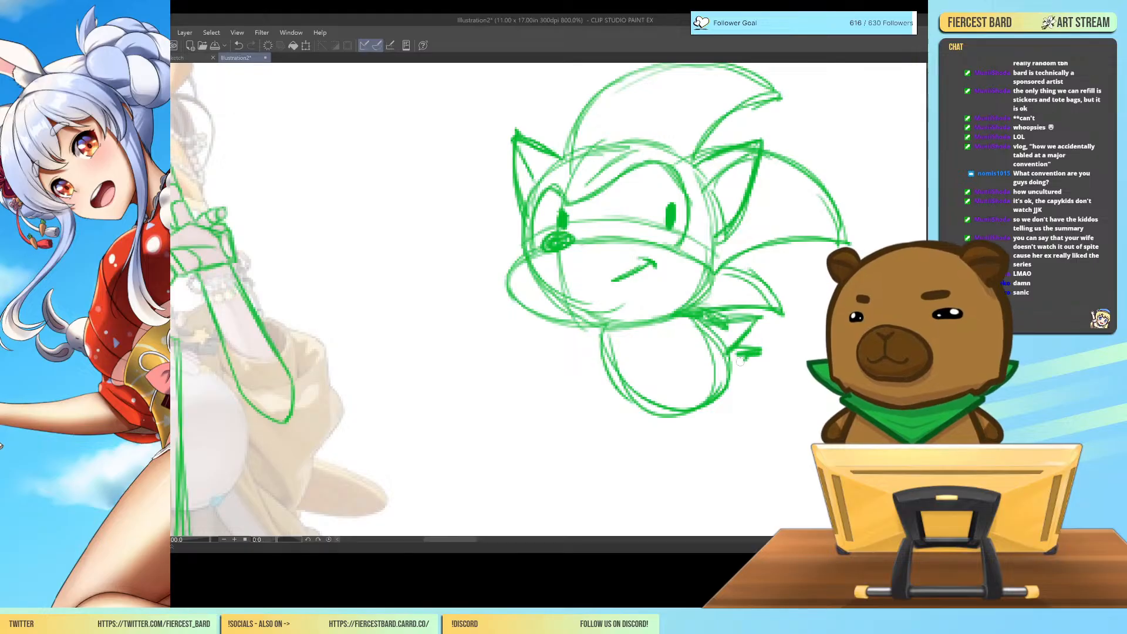
Add a belly oval inside the cartoon body and darken the outline of the head's front and muzzle.
{"action": "mouse_move", "coordinate": [611, 331]}
{"action": "left_mouse_down"}
{"action": "mouse_move", "coordinate": [663, 345]}
{"action": "mouse_move", "coordinate": [649, 342]}
{"action": "mouse_move", "coordinate": [632, 402]}
{"action": "mouse_move", "coordinate": [684, 407]}
{"action": "mouse_move", "coordinate": [696, 385]}
{"action": "left_mouse_up"}
{"action": "mouse_move", "coordinate": [611, 332]}
{"action": "left_mouse_down"}
{"action": "mouse_move", "coordinate": [609, 368]}
{"action": "mouse_move", "coordinate": [681, 417]}
{"action": "left_mouse_up"}
{"action": "left_click_drag", "start_coordinate": [692, 388], "coordinate": [695, 406]}
{"action": "left_click_drag", "start_coordinate": [685, 360], "coordinate": [695, 402]}
{"action": "left_click_drag", "start_coordinate": [616, 373], "coordinate": [693, 406]}
{"action": "mouse_move", "coordinate": [560, 158]}
{"action": "left_mouse_down"}
{"action": "mouse_move", "coordinate": [600, 101]}
{"action": "mouse_move", "coordinate": [562, 137]}
{"action": "mouse_move", "coordinate": [548, 272]}
{"action": "mouse_move", "coordinate": [528, 226]}
{"action": "mouse_move", "coordinate": [504, 289]}
{"action": "mouse_move", "coordinate": [513, 275]}
{"action": "mouse_move", "coordinate": [558, 315]}
{"action": "mouse_move", "coordinate": [539, 320]}
{"action": "mouse_move", "coordinate": [619, 306]}
{"action": "left_mouse_up"}
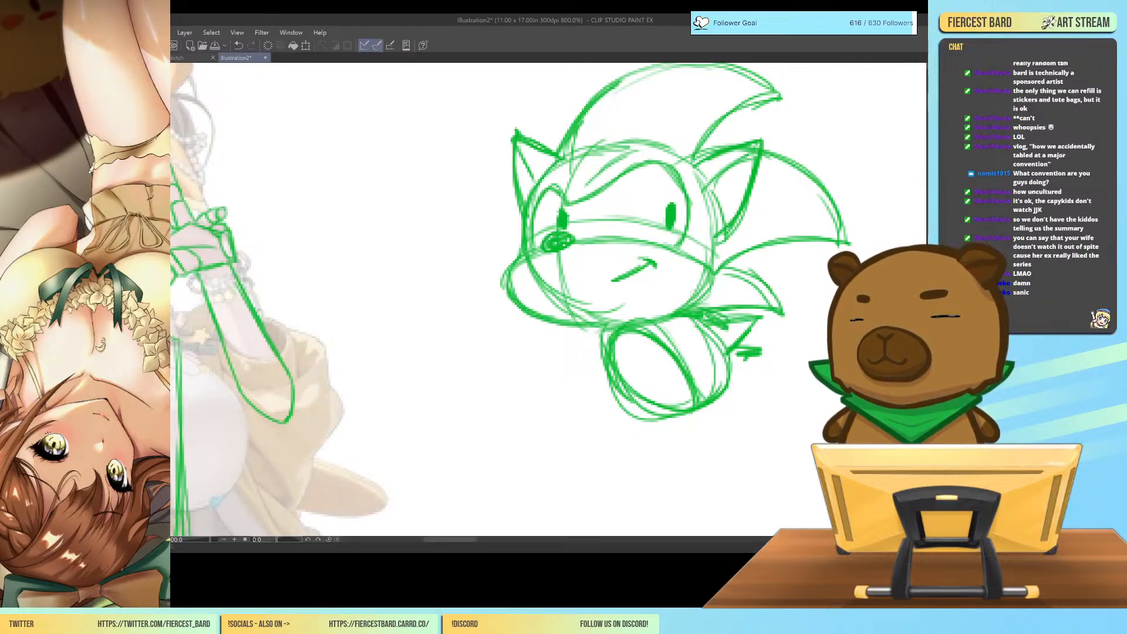
Sketch a bent arm in front of the cartoon body and scribble a dense tilted oval beneath it for the spinning legs.
{"action": "mouse_move", "coordinate": [602, 334]}
{"action": "left_mouse_down"}
{"action": "mouse_move", "coordinate": [579, 348]}
{"action": "mouse_move", "coordinate": [546, 330]}
{"action": "mouse_move", "coordinate": [534, 340]}
{"action": "mouse_move", "coordinate": [558, 361]}
{"action": "mouse_move", "coordinate": [606, 338]}
{"action": "left_mouse_up"}
{"action": "mouse_move", "coordinate": [599, 342]}
{"action": "left_mouse_down"}
{"action": "mouse_move", "coordinate": [555, 361]}
{"action": "mouse_move", "coordinate": [540, 349]}
{"action": "left_mouse_up"}
{"action": "mouse_move", "coordinate": [711, 306]}
{"action": "left_mouse_down"}
{"action": "mouse_move", "coordinate": [754, 291]}
{"action": "mouse_move", "coordinate": [747, 310]}
{"action": "left_mouse_up"}
{"action": "left_click_drag", "start_coordinate": [746, 307], "coordinate": [774, 294]}
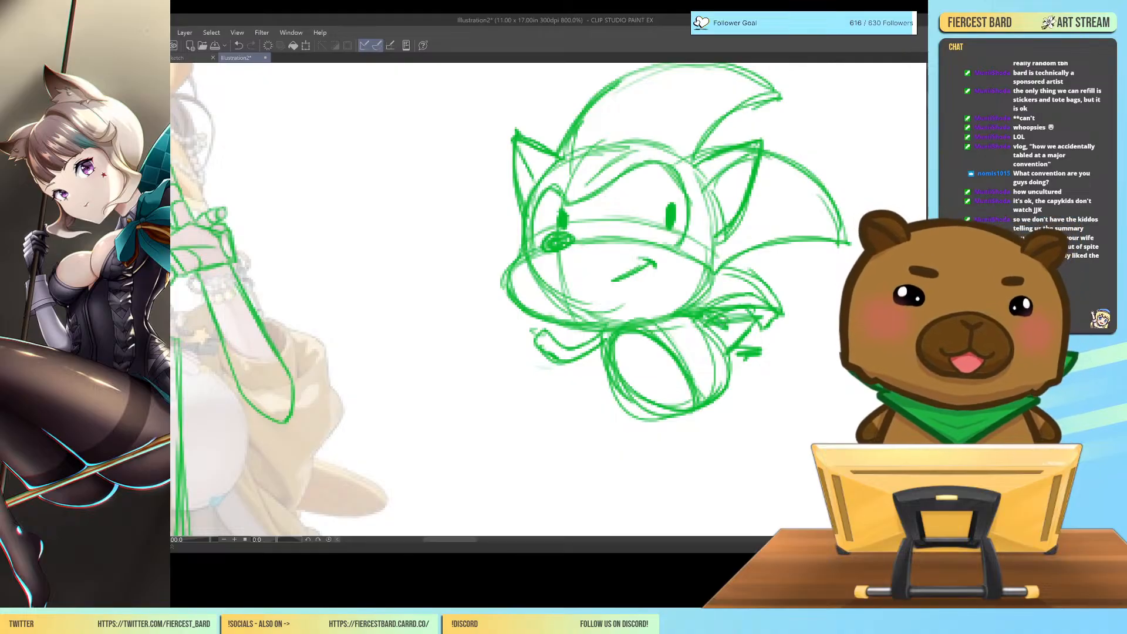
{"action": "left_click_drag", "start_coordinate": [714, 384], "coordinate": [651, 461]}
{"action": "mouse_move", "coordinate": [672, 416]}
{"action": "left_mouse_down"}
{"action": "mouse_move", "coordinate": [624, 458]}
{"action": "mouse_move", "coordinate": [675, 458]}
{"action": "mouse_move", "coordinate": [721, 478]}
{"action": "mouse_move", "coordinate": [784, 448]}
{"action": "left_mouse_up"}
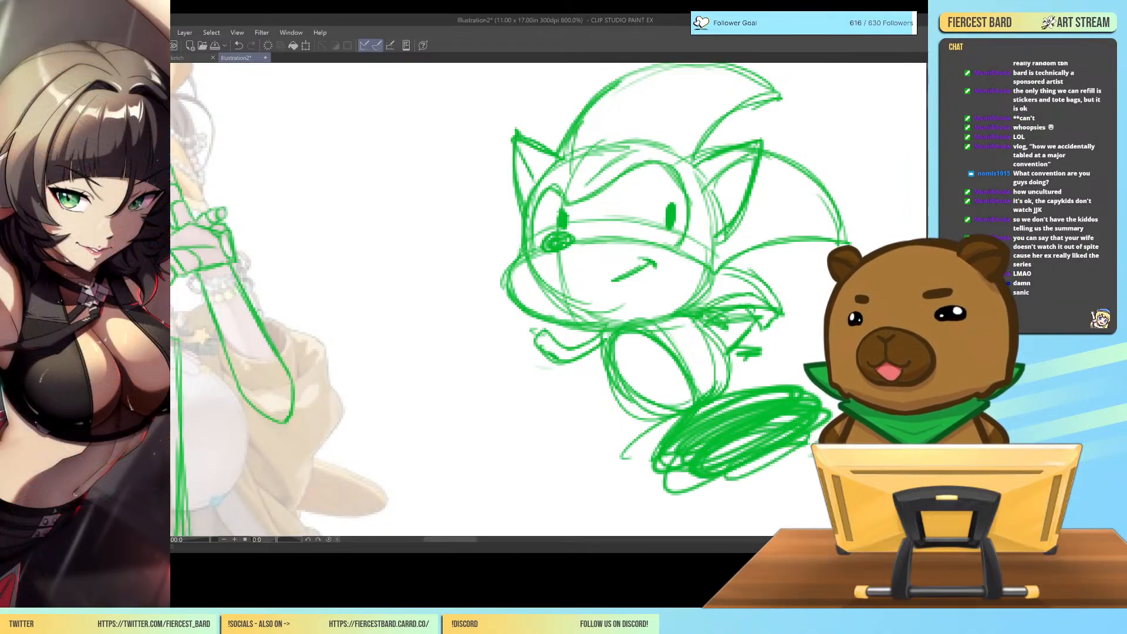
Draw a jagged dust trail behind the running legs and a rounded gloved hand at the end of the arm.
{"action": "mouse_move", "coordinate": [451, 540]}
{"action": "left_mouse_down"}
{"action": "mouse_move", "coordinate": [491, 540]}
{"action": "mouse_move", "coordinate": [464, 540]}
{"action": "left_mouse_up"}
{"action": "left_click_drag", "start_coordinate": [727, 368], "coordinate": [813, 323]}
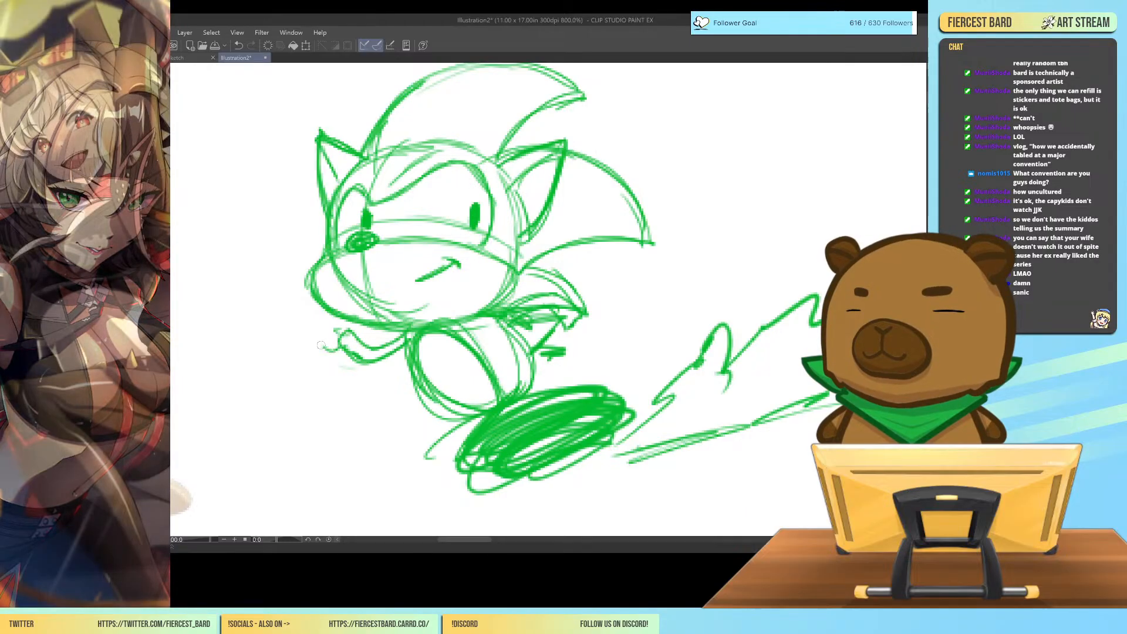
{"action": "mouse_move", "coordinate": [336, 343]}
{"action": "left_mouse_down"}
{"action": "mouse_move", "coordinate": [320, 338]}
{"action": "mouse_move", "coordinate": [301, 284]}
{"action": "mouse_move", "coordinate": [323, 320]}
{"action": "left_mouse_up"}
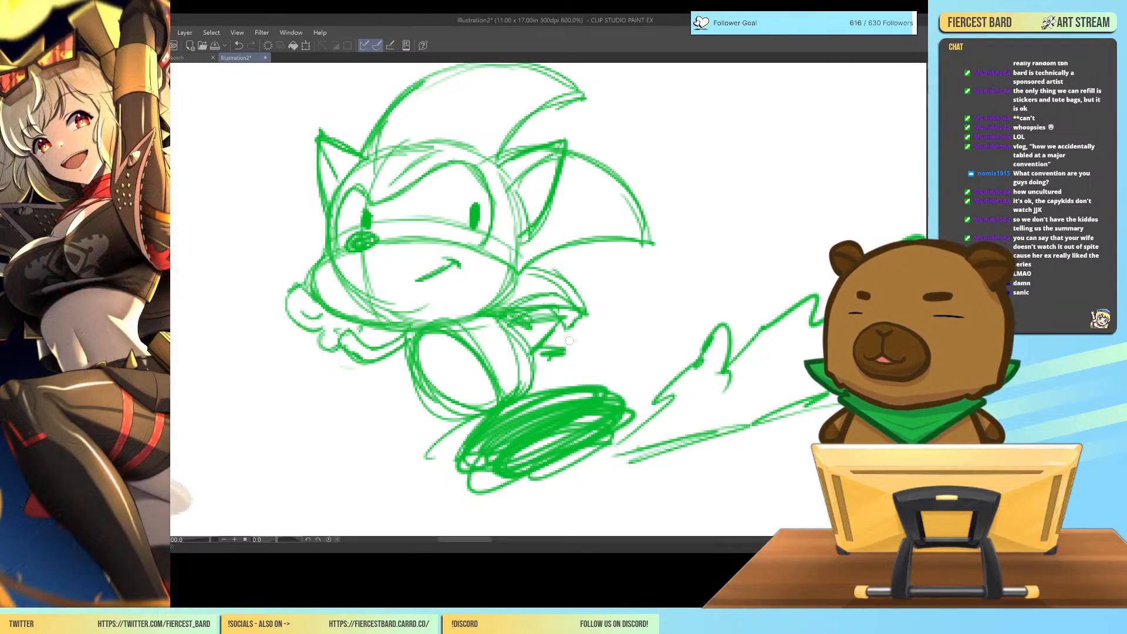
Draw a rounded gloved fist on the cartoon hedgehog's trailing arm and a looping figure-eight scribble beneath the dust trail.
{"action": "mouse_move", "coordinate": [567, 331]}
{"action": "left_mouse_down"}
{"action": "mouse_move", "coordinate": [602, 302]}
{"action": "mouse_move", "coordinate": [596, 323]}
{"action": "mouse_move", "coordinate": [610, 324]}
{"action": "mouse_move", "coordinate": [593, 378]}
{"action": "mouse_move", "coordinate": [617, 387]}
{"action": "mouse_move", "coordinate": [660, 336]}
{"action": "mouse_move", "coordinate": [631, 308]}
{"action": "mouse_move", "coordinate": [602, 314]}
{"action": "left_mouse_up"}
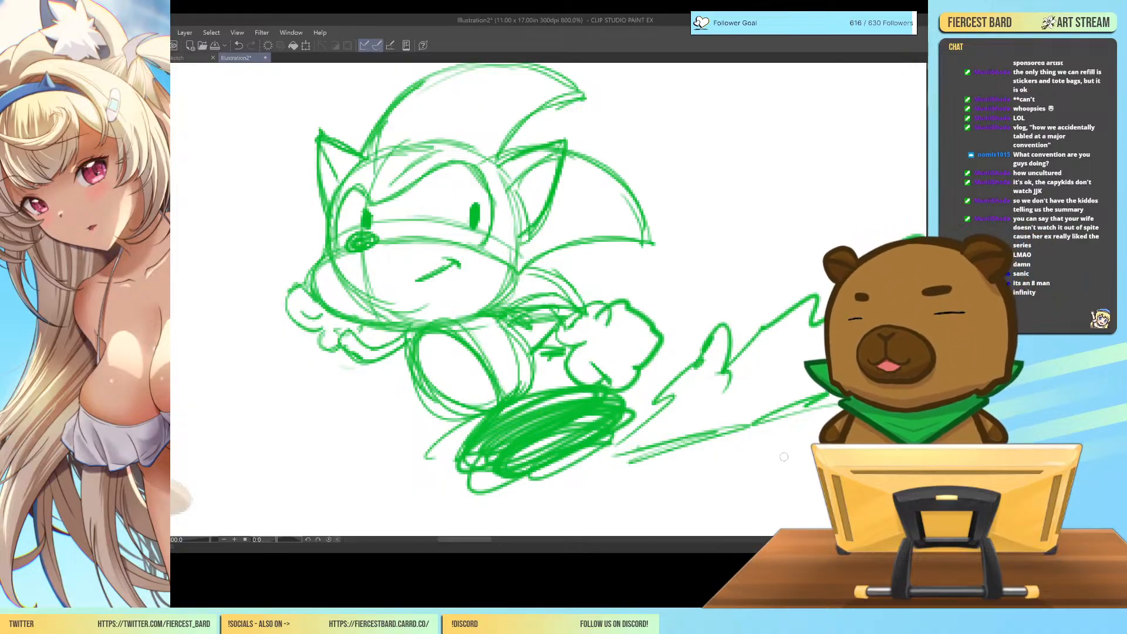
{"action": "mouse_move", "coordinate": [793, 473]}
{"action": "left_mouse_down"}
{"action": "mouse_move", "coordinate": [731, 464]}
{"action": "mouse_move", "coordinate": [740, 518]}
{"action": "mouse_move", "coordinate": [822, 480]}
{"action": "mouse_move", "coordinate": [731, 455]}
{"action": "mouse_move", "coordinate": [728, 508]}
{"action": "mouse_move", "coordinate": [799, 478]}
{"action": "mouse_move", "coordinate": [720, 478]}
{"action": "mouse_move", "coordinate": [786, 464]}
{"action": "mouse_move", "coordinate": [742, 486]}
{"action": "left_mouse_up"}
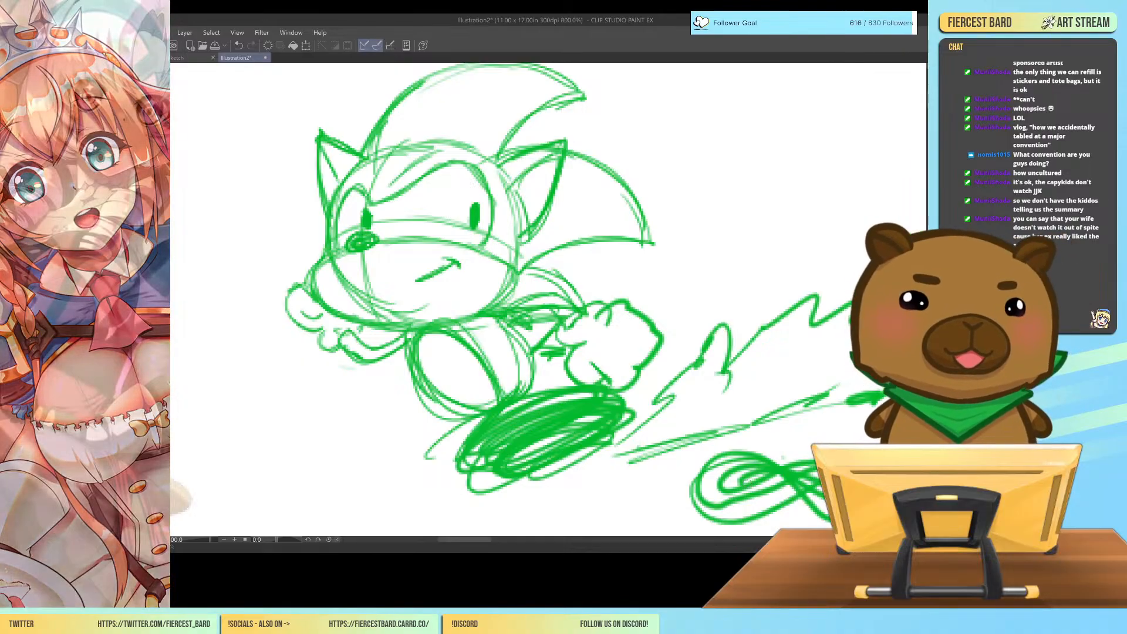
{"action": "left_click_drag", "start_coordinate": [767, 513], "coordinate": [807, 511]}
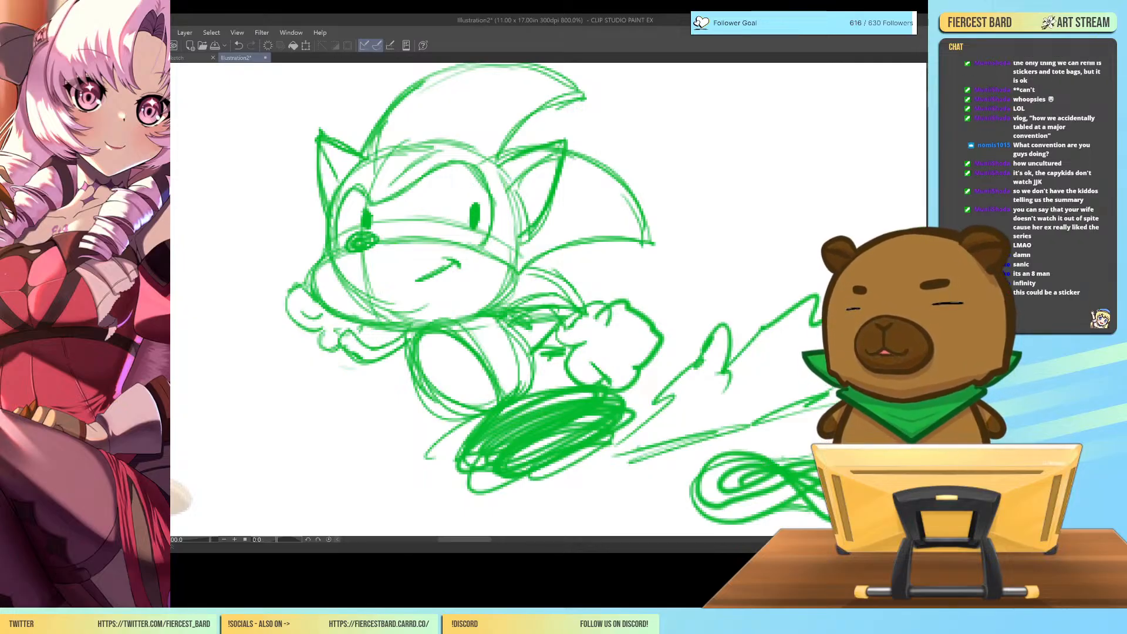
{"action": "left_click", "coordinate": [238, 45]}
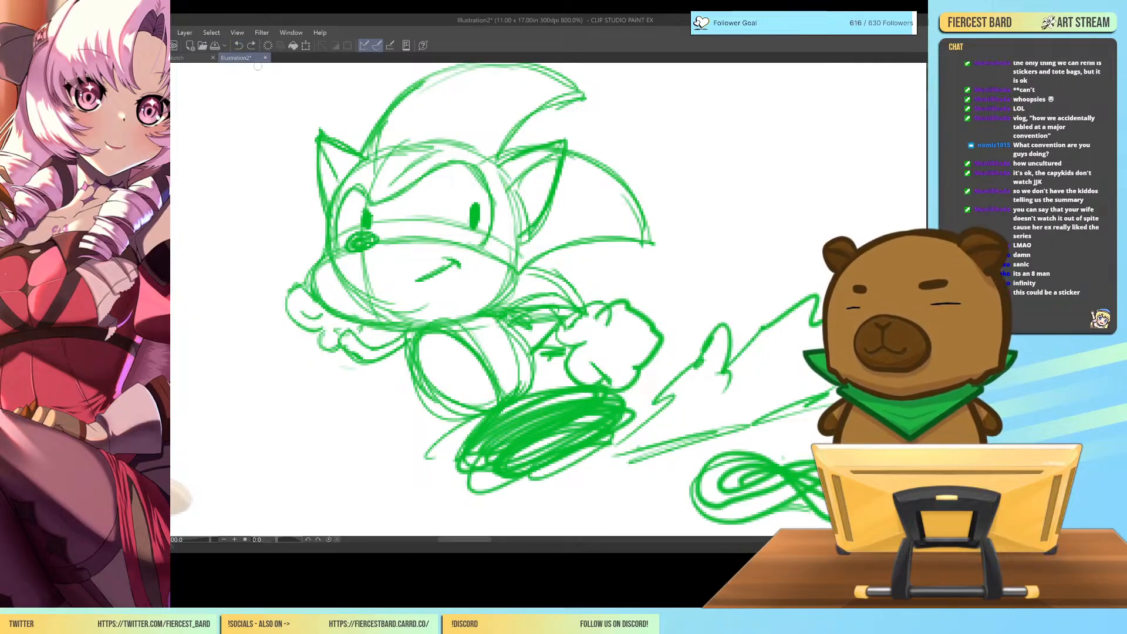
Sketch a tilted cylinder with a crossed near end and a box with one shaded side in the blank area beside the hedgehog.
{"action": "key", "text": "ctrl+minus"}
{"action": "key", "text": "ctrl+minus"}
{"action": "key", "text": "ctrl+minus"}
{"action": "key", "text": "ctrl+minus"}
{"action": "key", "text": "ctrl+minus"}
{"action": "key", "text": "ctrl+minus"}
{"action": "key", "text": "ctrl+minus"}
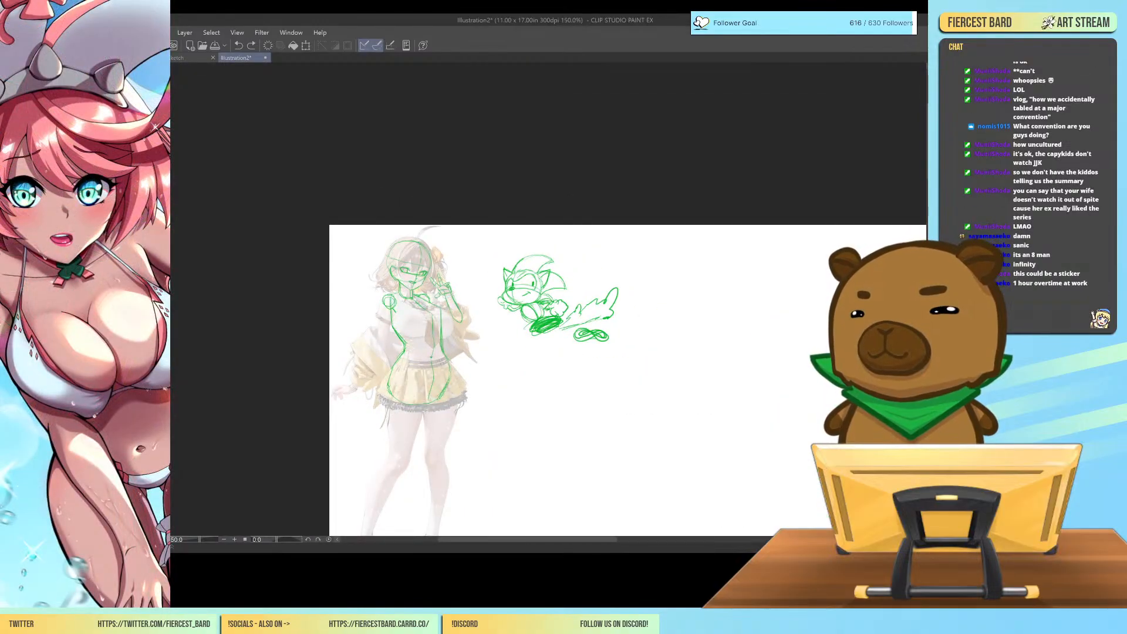
{"action": "key", "text": "ctrl+plus"}
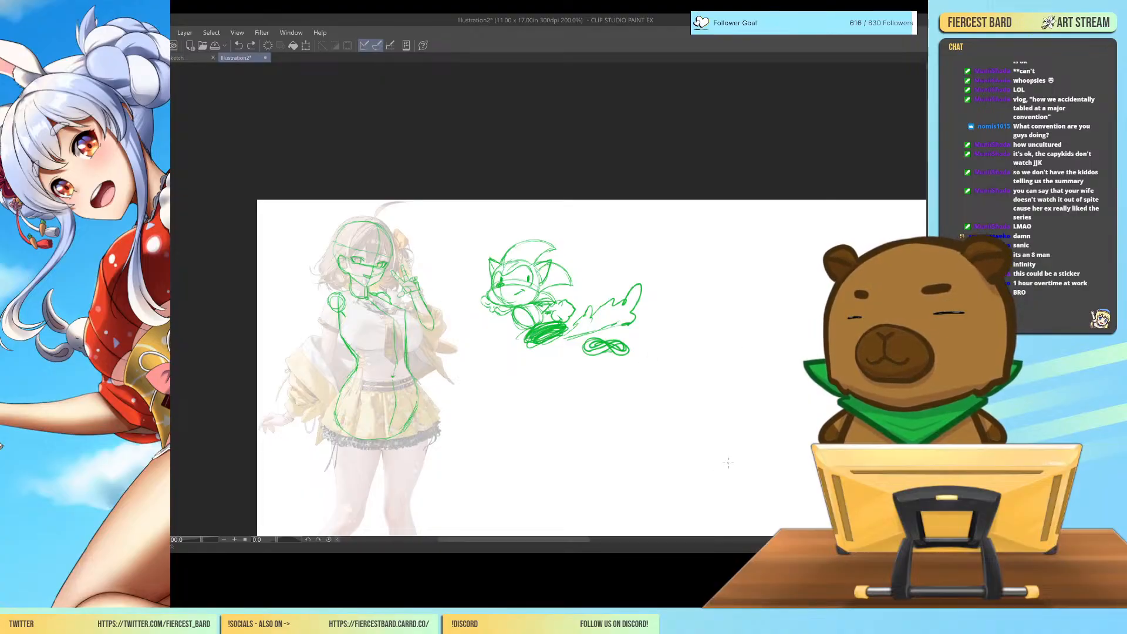
{"action": "left_click_drag", "start_coordinate": [715, 308], "coordinate": [738, 280]}
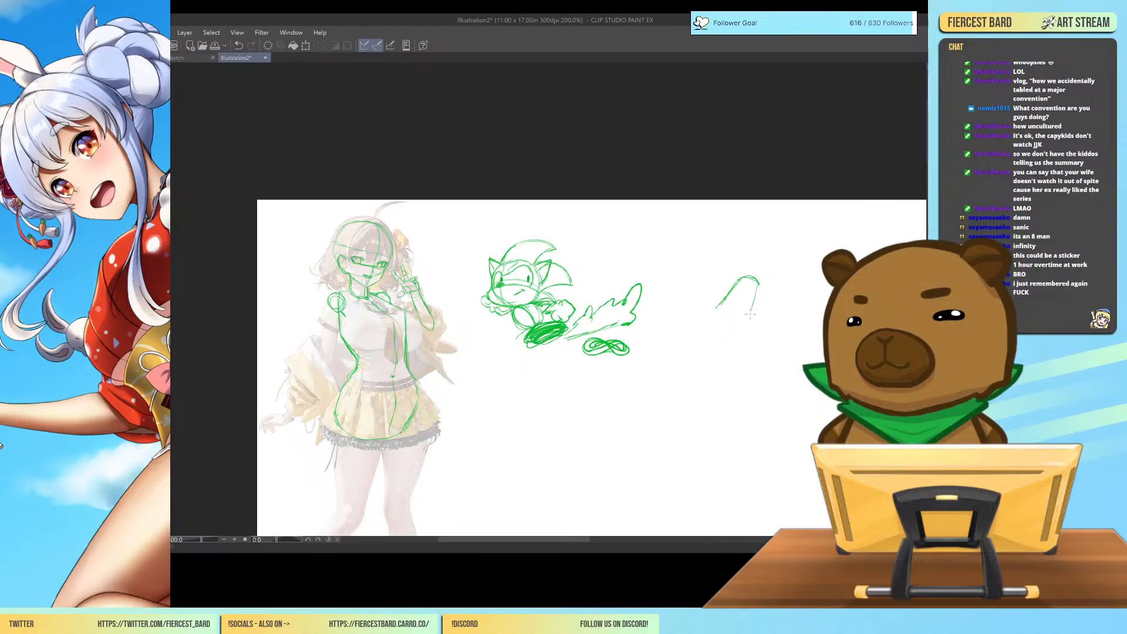
{"action": "mouse_move", "coordinate": [719, 310]}
{"action": "left_mouse_down"}
{"action": "mouse_move", "coordinate": [730, 334]}
{"action": "mouse_move", "coordinate": [746, 322]}
{"action": "mouse_move", "coordinate": [736, 330]}
{"action": "left_mouse_up"}
{"action": "left_click_drag", "start_coordinate": [756, 290], "coordinate": [744, 324]}
{"action": "mouse_move", "coordinate": [757, 284]}
{"action": "left_mouse_down"}
{"action": "mouse_move", "coordinate": [748, 317]}
{"action": "mouse_move", "coordinate": [739, 296]}
{"action": "mouse_move", "coordinate": [740, 315]}
{"action": "left_mouse_up"}
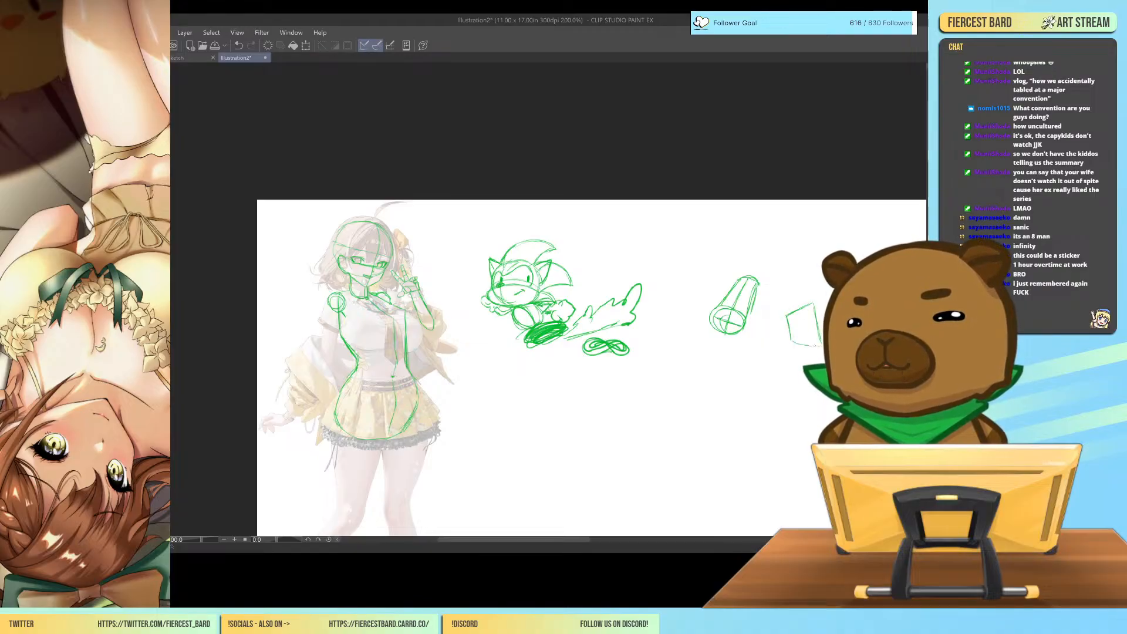
{"action": "mouse_move", "coordinate": [813, 305]}
{"action": "left_mouse_down"}
{"action": "mouse_move", "coordinate": [820, 345]}
{"action": "mouse_move", "coordinate": [831, 306]}
{"action": "left_mouse_up"}
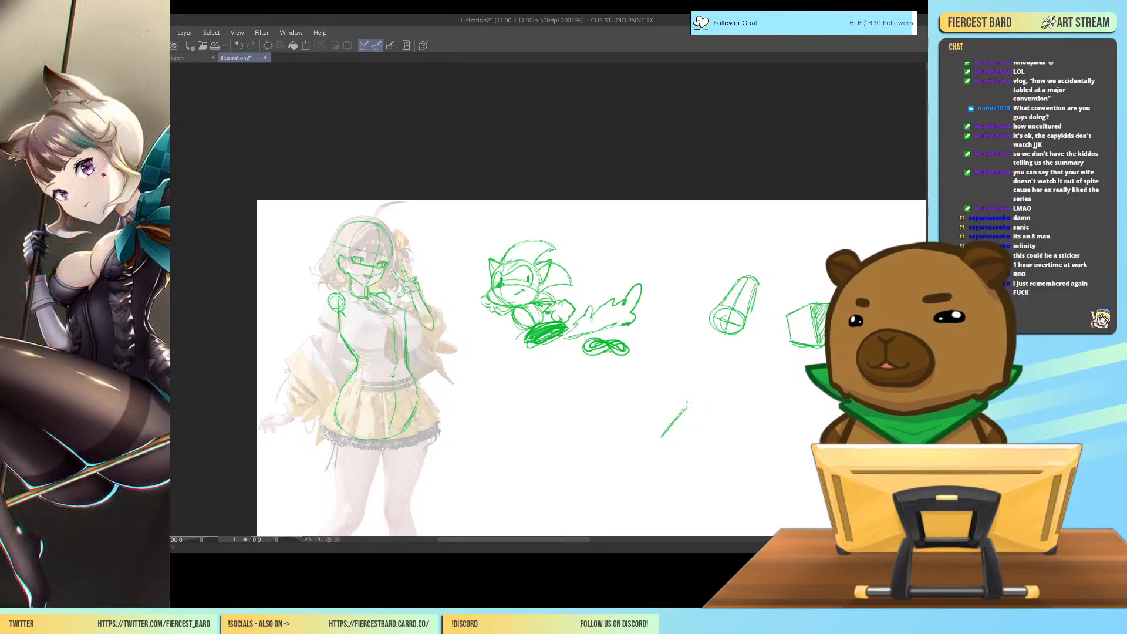
Sketch a pentagonal prism below the cylinder, adding depth along two edges and hatching its underside.
{"action": "mouse_move", "coordinate": [689, 408]}
{"action": "left_mouse_down"}
{"action": "mouse_move", "coordinate": [725, 431]}
{"action": "mouse_move", "coordinate": [671, 468]}
{"action": "mouse_move", "coordinate": [727, 465]}
{"action": "left_mouse_up"}
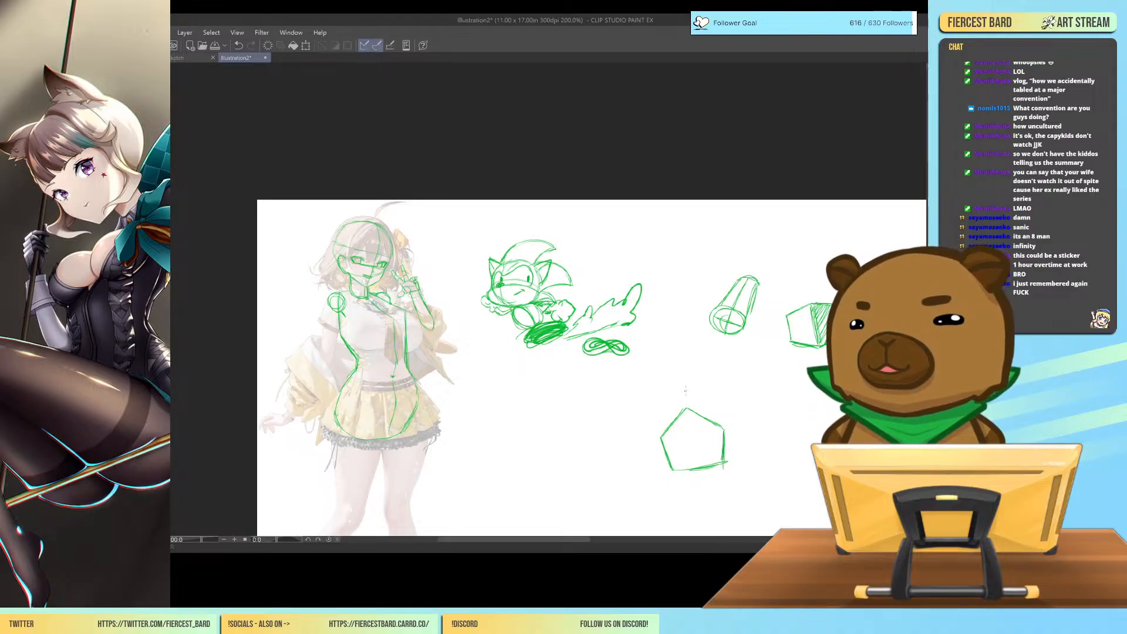
{"action": "mouse_move", "coordinate": [685, 408]}
{"action": "left_mouse_down"}
{"action": "mouse_move", "coordinate": [647, 444]}
{"action": "mouse_move", "coordinate": [651, 468]}
{"action": "mouse_move", "coordinate": [720, 463]}
{"action": "left_mouse_up"}
{"action": "mouse_move", "coordinate": [660, 483]}
{"action": "left_mouse_down"}
{"action": "mouse_move", "coordinate": [702, 474]}
{"action": "mouse_move", "coordinate": [680, 468]}
{"action": "mouse_move", "coordinate": [722, 465]}
{"action": "left_mouse_up"}
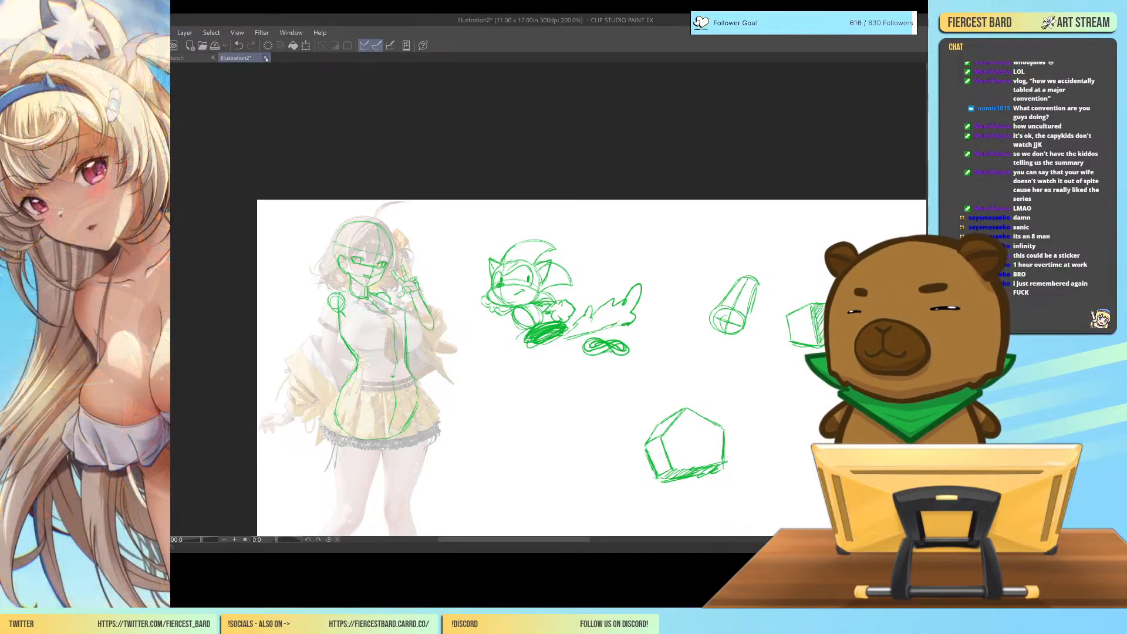
Close the Illustration2 demonstration document and return to the sketch document's line art.
{"action": "left_click", "coordinate": [266, 58]}
{"action": "left_click", "coordinate": [569, 223]}
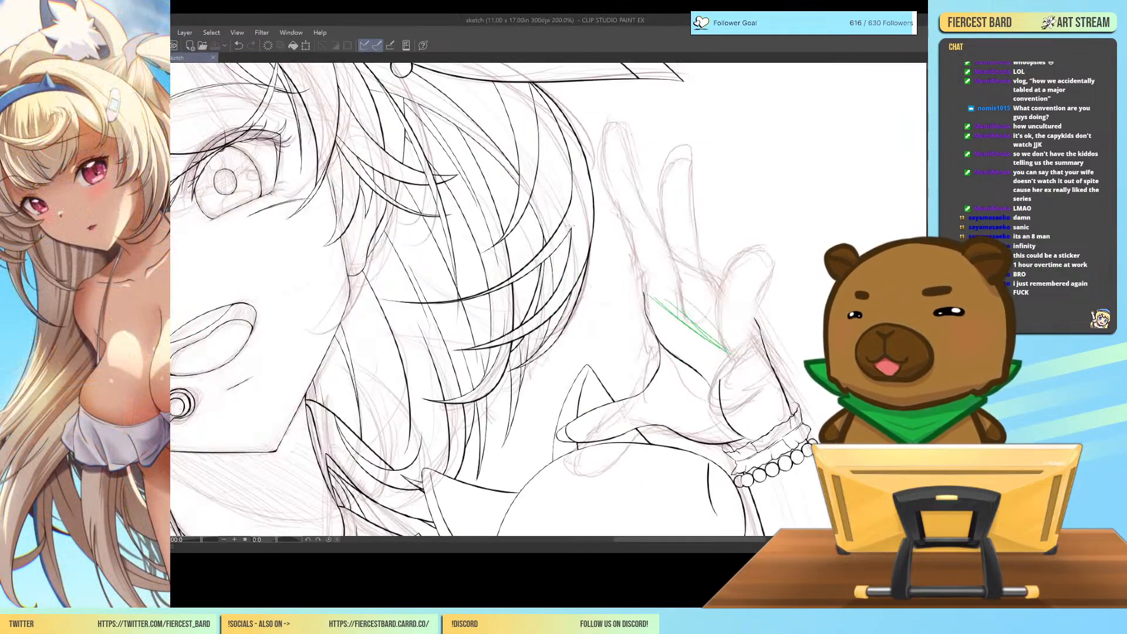
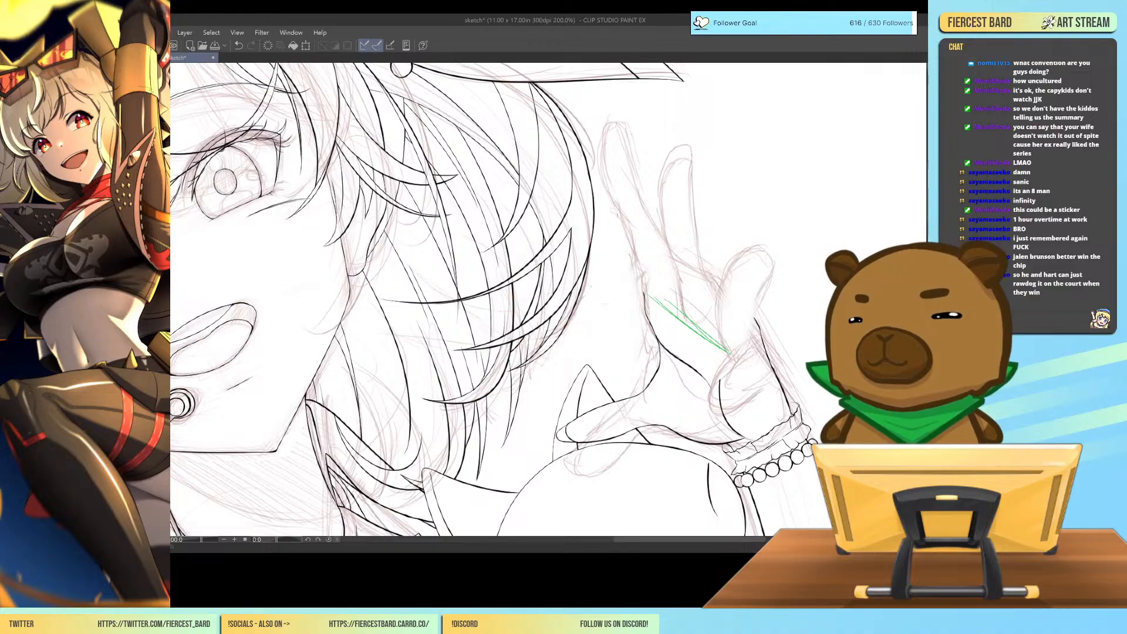
Sketch green construction lines for the knuckle line and the rounded little finger over the raised hand.
{"action": "mouse_move", "coordinate": [666, 267]}
{"action": "left_mouse_down"}
{"action": "mouse_move", "coordinate": [657, 290]}
{"action": "mouse_move", "coordinate": [729, 348]}
{"action": "mouse_move", "coordinate": [722, 317]}
{"action": "mouse_move", "coordinate": [764, 307]}
{"action": "mouse_move", "coordinate": [727, 352]}
{"action": "mouse_move", "coordinate": [756, 333]}
{"action": "left_mouse_up"}
{"action": "mouse_move", "coordinate": [726, 293]}
{"action": "left_mouse_down"}
{"action": "mouse_move", "coordinate": [745, 250]}
{"action": "mouse_move", "coordinate": [758, 268]}
{"action": "mouse_move", "coordinate": [758, 306]}
{"action": "left_mouse_up"}
{"action": "mouse_move", "coordinate": [760, 270]}
{"action": "left_mouse_down"}
{"action": "mouse_move", "coordinate": [758, 308]}
{"action": "mouse_move", "coordinate": [749, 242]}
{"action": "mouse_move", "coordinate": [726, 280]}
{"action": "mouse_move", "coordinate": [723, 323]}
{"action": "left_mouse_up"}
{"action": "left_click_drag", "start_coordinate": [726, 301], "coordinate": [726, 351]}
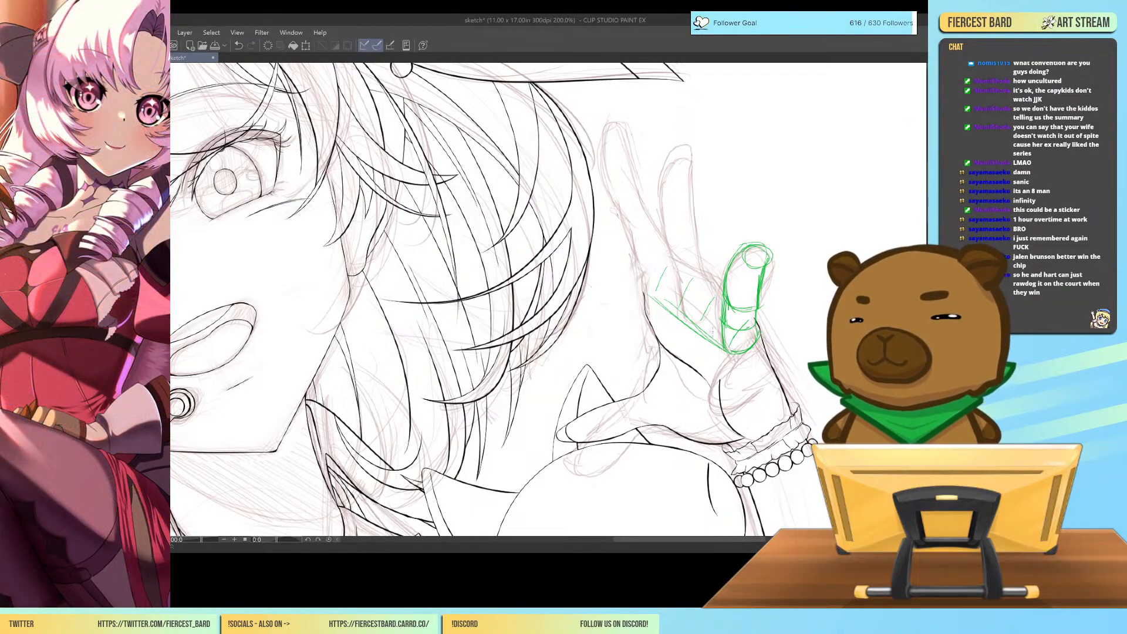
Sketch the ring finger in green beside the little finger and rework the knuckle line at the fingers' base.
{"action": "left_click_drag", "start_coordinate": [695, 309], "coordinate": [694, 324]}
{"action": "mouse_move", "coordinate": [699, 292]}
{"action": "left_mouse_down"}
{"action": "mouse_move", "coordinate": [695, 316]}
{"action": "mouse_move", "coordinate": [688, 300]}
{"action": "left_mouse_up"}
{"action": "mouse_move", "coordinate": [695, 274]}
{"action": "left_mouse_down"}
{"action": "mouse_move", "coordinate": [685, 254]}
{"action": "mouse_move", "coordinate": [688, 292]}
{"action": "left_mouse_up"}
{"action": "left_click_drag", "start_coordinate": [703, 296], "coordinate": [693, 306]}
{"action": "left_click_drag", "start_coordinate": [685, 262], "coordinate": [690, 276]}
{"action": "mouse_move", "coordinate": [690, 286]}
{"action": "left_mouse_down"}
{"action": "mouse_move", "coordinate": [721, 280]}
{"action": "mouse_move", "coordinate": [685, 227]}
{"action": "mouse_move", "coordinate": [704, 200]}
{"action": "mouse_move", "coordinate": [685, 271]}
{"action": "mouse_move", "coordinate": [685, 226]}
{"action": "mouse_move", "coordinate": [712, 199]}
{"action": "mouse_move", "coordinate": [727, 280]}
{"action": "mouse_move", "coordinate": [698, 320]}
{"action": "mouse_move", "coordinate": [716, 343]}
{"action": "left_mouse_up"}
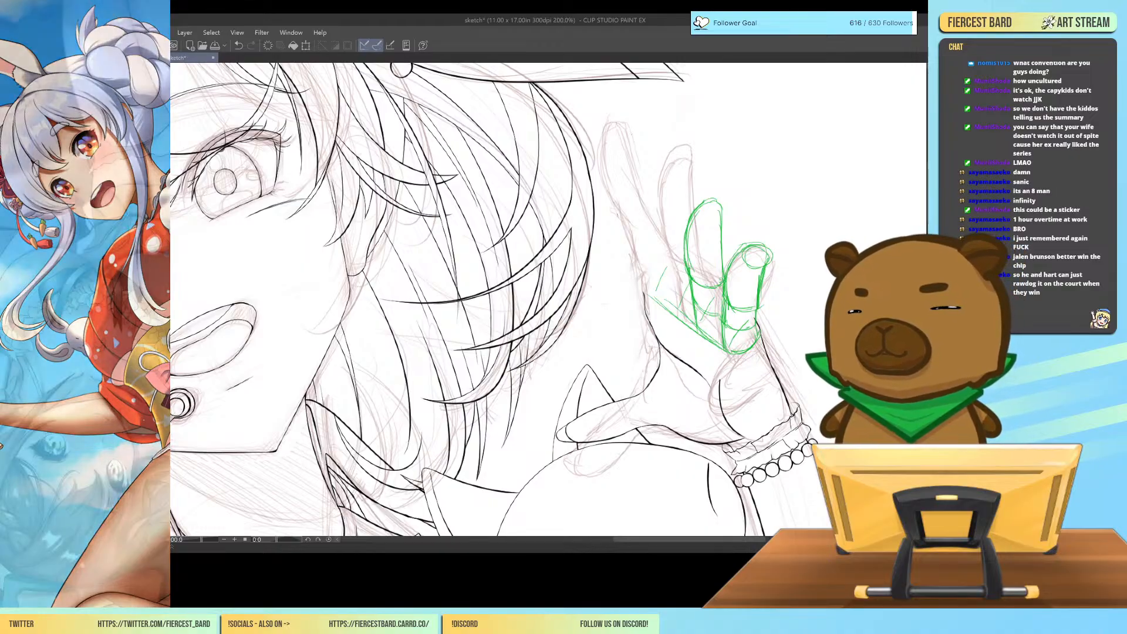
{"action": "mouse_move", "coordinate": [659, 285]}
{"action": "left_mouse_down"}
{"action": "mouse_move", "coordinate": [692, 328]}
{"action": "mouse_move", "coordinate": [652, 304]}
{"action": "mouse_move", "coordinate": [688, 210]}
{"action": "mouse_move", "coordinate": [702, 214]}
{"action": "mouse_move", "coordinate": [738, 306]}
{"action": "mouse_move", "coordinate": [723, 358]}
{"action": "mouse_move", "coordinate": [730, 304]}
{"action": "mouse_move", "coordinate": [761, 254]}
{"action": "mouse_move", "coordinate": [749, 336]}
{"action": "left_mouse_up"}
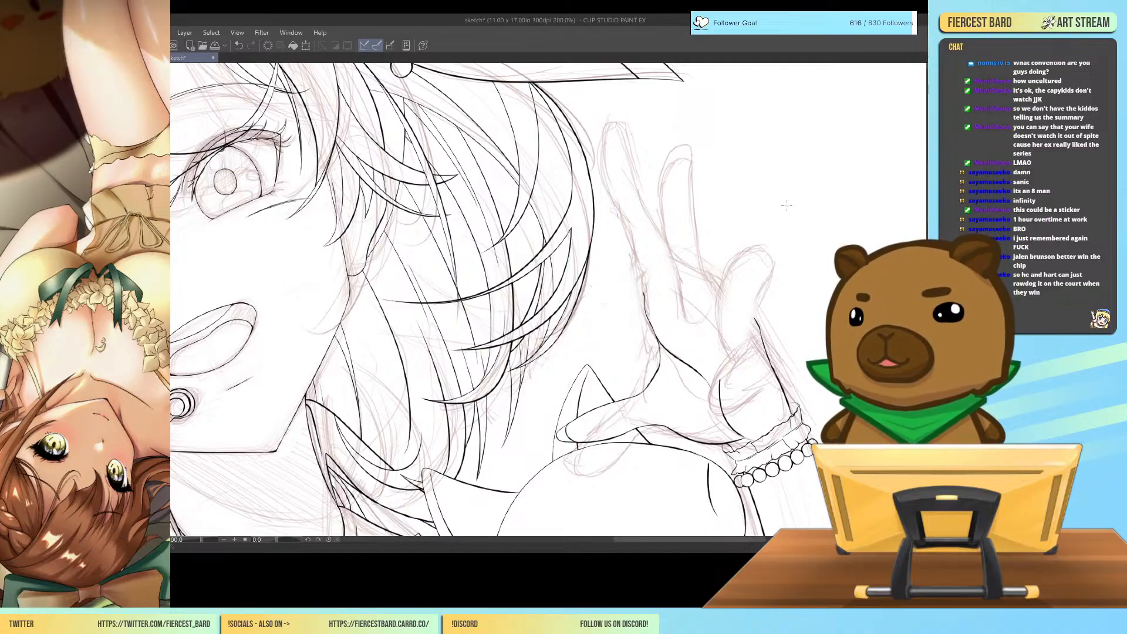
Doodle a small green house-shaped form with side divisions and a round shape at its corner, and clear it.
{"action": "mouse_move", "coordinate": [786, 203]}
{"action": "left_mouse_down"}
{"action": "mouse_move", "coordinate": [799, 235]}
{"action": "mouse_move", "coordinate": [809, 178]}
{"action": "mouse_move", "coordinate": [863, 207]}
{"action": "mouse_move", "coordinate": [867, 238]}
{"action": "left_mouse_up"}
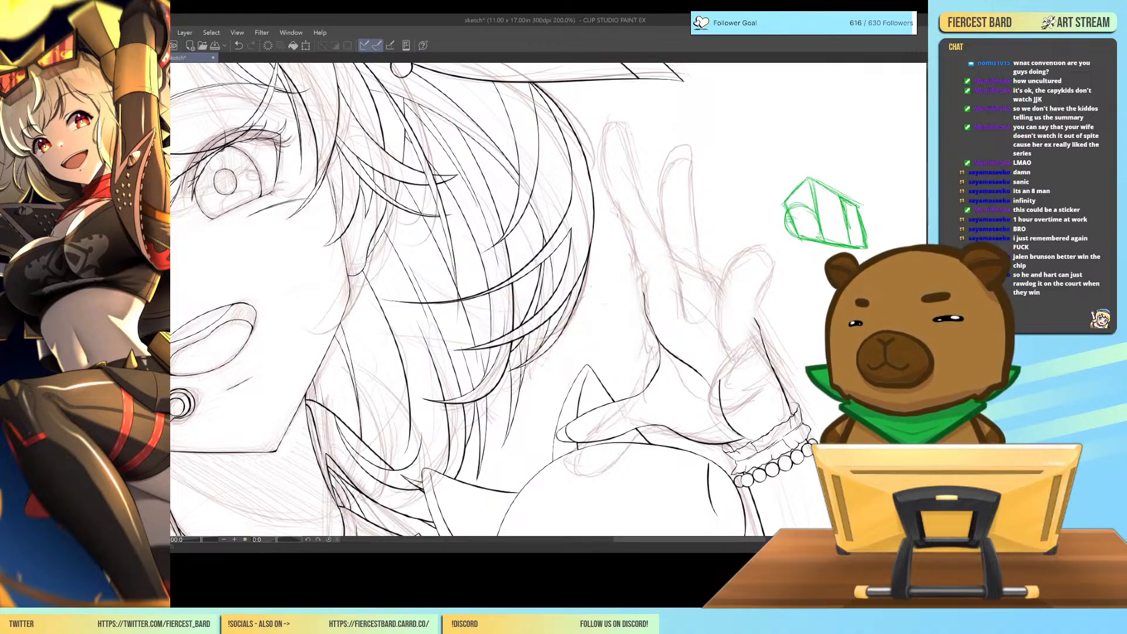
{"action": "mouse_move", "coordinate": [785, 219]}
{"action": "left_mouse_down"}
{"action": "mouse_move", "coordinate": [757, 228]}
{"action": "mouse_move", "coordinate": [771, 236]}
{"action": "mouse_move", "coordinate": [790, 233]}
{"action": "mouse_move", "coordinate": [760, 223]}
{"action": "mouse_move", "coordinate": [803, 222]}
{"action": "left_mouse_up"}
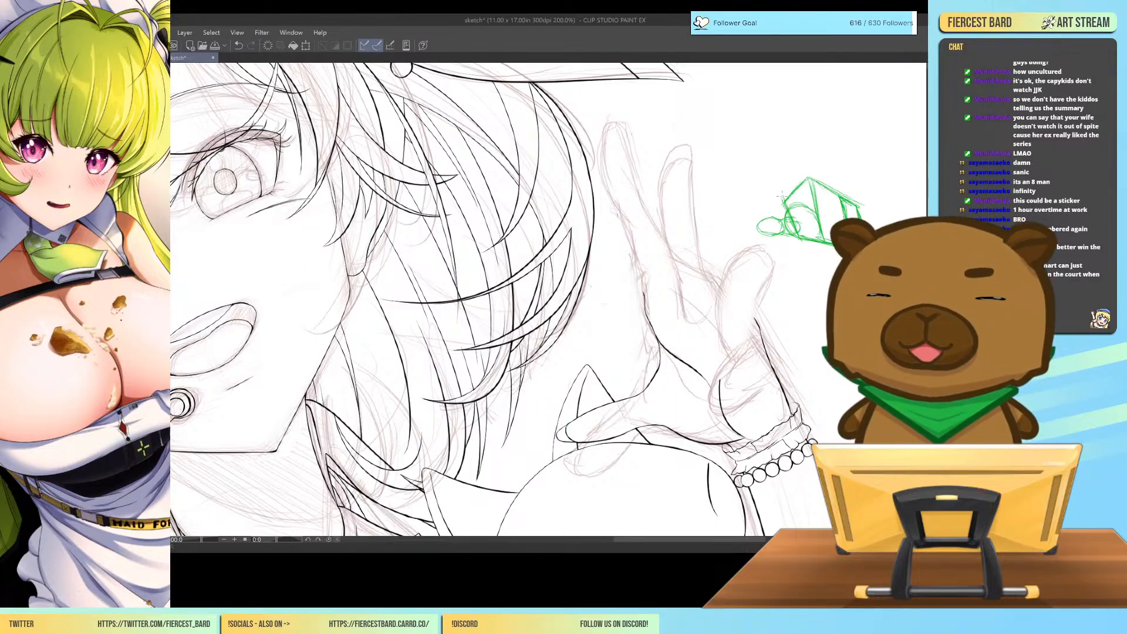
{"action": "mouse_move", "coordinate": [772, 208]}
{"action": "left_mouse_down"}
{"action": "mouse_move", "coordinate": [814, 179]}
{"action": "mouse_move", "coordinate": [823, 199]}
{"action": "mouse_move", "coordinate": [797, 239]}
{"action": "mouse_move", "coordinate": [835, 216]}
{"action": "left_mouse_up"}
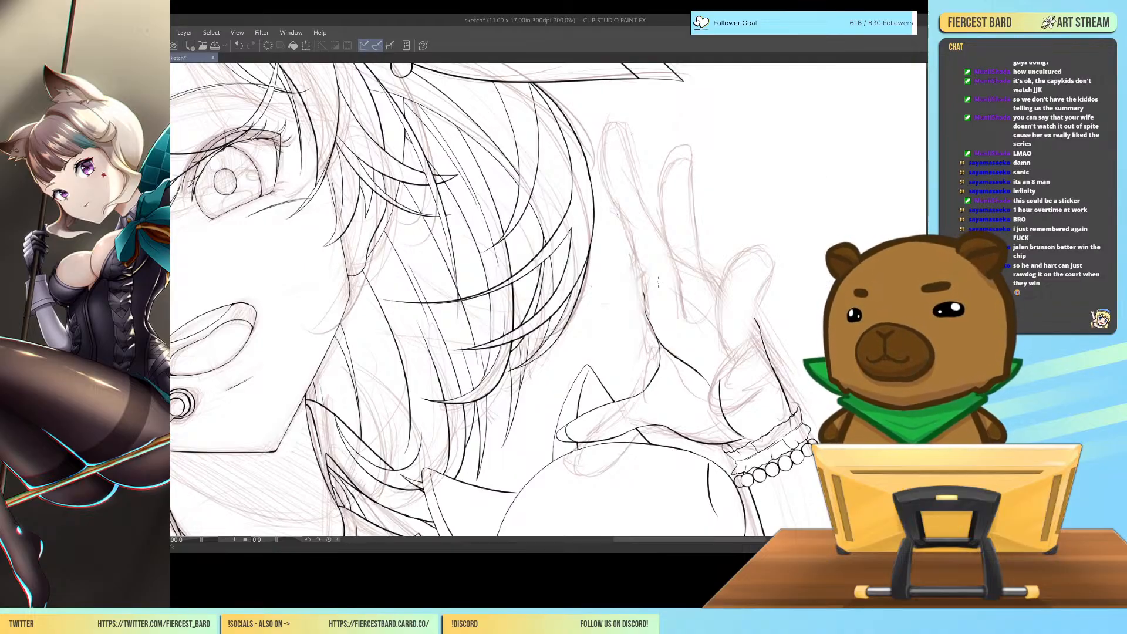
Draw a green box over the palm, with a slanted top plane along the knuckles and vertical edges towards the wrist.
{"action": "left_click_drag", "start_coordinate": [645, 296], "coordinate": [724, 358]}
{"action": "left_click_drag", "start_coordinate": [681, 324], "coordinate": [735, 360]}
{"action": "mouse_move", "coordinate": [644, 292]}
{"action": "left_mouse_down"}
{"action": "mouse_move", "coordinate": [677, 270]}
{"action": "mouse_move", "coordinate": [739, 314]}
{"action": "left_mouse_up"}
{"action": "left_click_drag", "start_coordinate": [690, 278], "coordinate": [757, 329]}
{"action": "mouse_move", "coordinate": [714, 295]}
{"action": "left_mouse_down"}
{"action": "mouse_move", "coordinate": [760, 333]}
{"action": "mouse_move", "coordinate": [733, 360]}
{"action": "mouse_move", "coordinate": [737, 402]}
{"action": "left_mouse_up"}
{"action": "left_click_drag", "start_coordinate": [732, 362], "coordinate": [738, 434]}
{"action": "left_click_drag", "start_coordinate": [729, 390], "coordinate": [742, 437]}
{"action": "left_click_drag", "start_coordinate": [733, 361], "coordinate": [742, 436]}
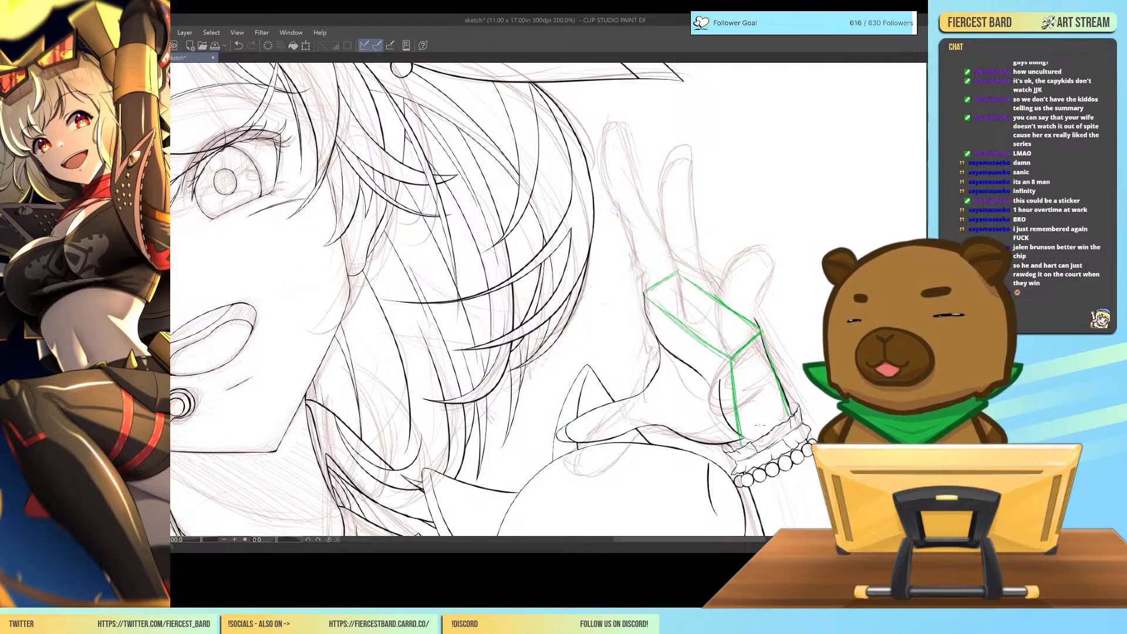
Close the palm box's front face with a thumb-side edge and a lower edge running to the wrist frill.
{"action": "left_click_drag", "start_coordinate": [645, 296], "coordinate": [681, 431]}
{"action": "mouse_move", "coordinate": [667, 376]}
{"action": "left_mouse_down"}
{"action": "mouse_move", "coordinate": [688, 436]}
{"action": "mouse_move", "coordinate": [680, 423]}
{"action": "mouse_move", "coordinate": [735, 445]}
{"action": "left_mouse_up"}
{"action": "left_click_drag", "start_coordinate": [676, 416], "coordinate": [726, 448]}
{"action": "left_click_drag", "start_coordinate": [673, 408], "coordinate": [713, 440]}
{"action": "mouse_move", "coordinate": [670, 406]}
{"action": "left_mouse_down"}
{"action": "mouse_move", "coordinate": [718, 442]}
{"action": "mouse_move", "coordinate": [689, 436]}
{"action": "mouse_move", "coordinate": [700, 438]}
{"action": "left_mouse_up"}
{"action": "left_click_drag", "start_coordinate": [688, 433], "coordinate": [738, 460]}
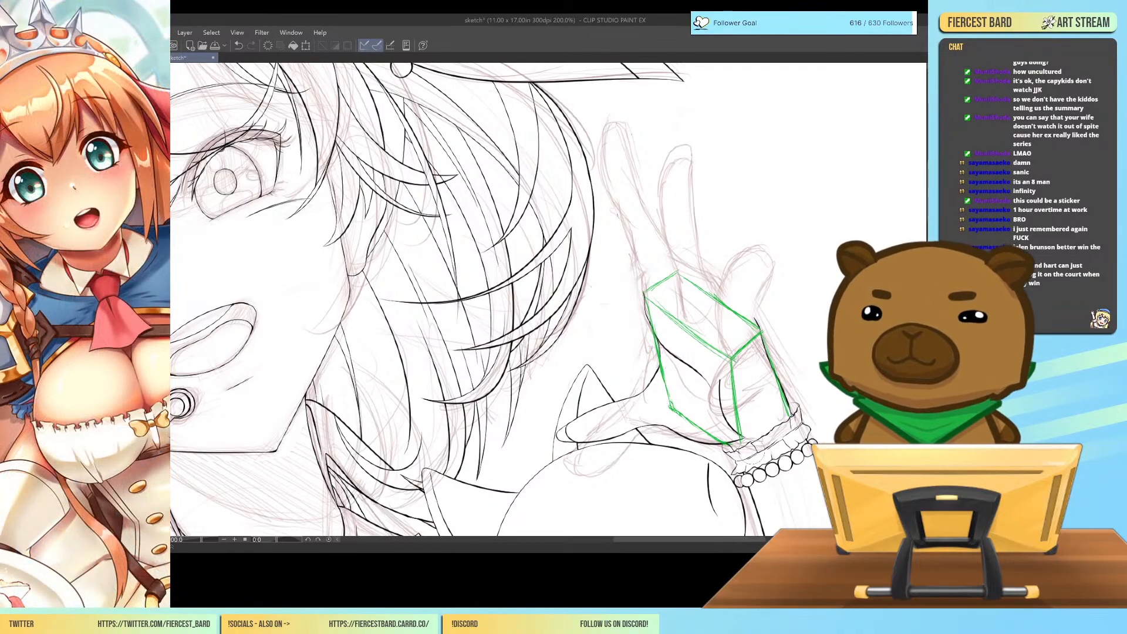
Redraw the palm box's thumb-side edge and add rounded curves for the thumb pad and the heel of the hand.
{"action": "mouse_move", "coordinate": [657, 308]}
{"action": "left_mouse_down"}
{"action": "mouse_move", "coordinate": [660, 374]}
{"action": "mouse_move", "coordinate": [652, 351]}
{"action": "mouse_move", "coordinate": [672, 404]}
{"action": "mouse_move", "coordinate": [646, 326]}
{"action": "left_mouse_up"}
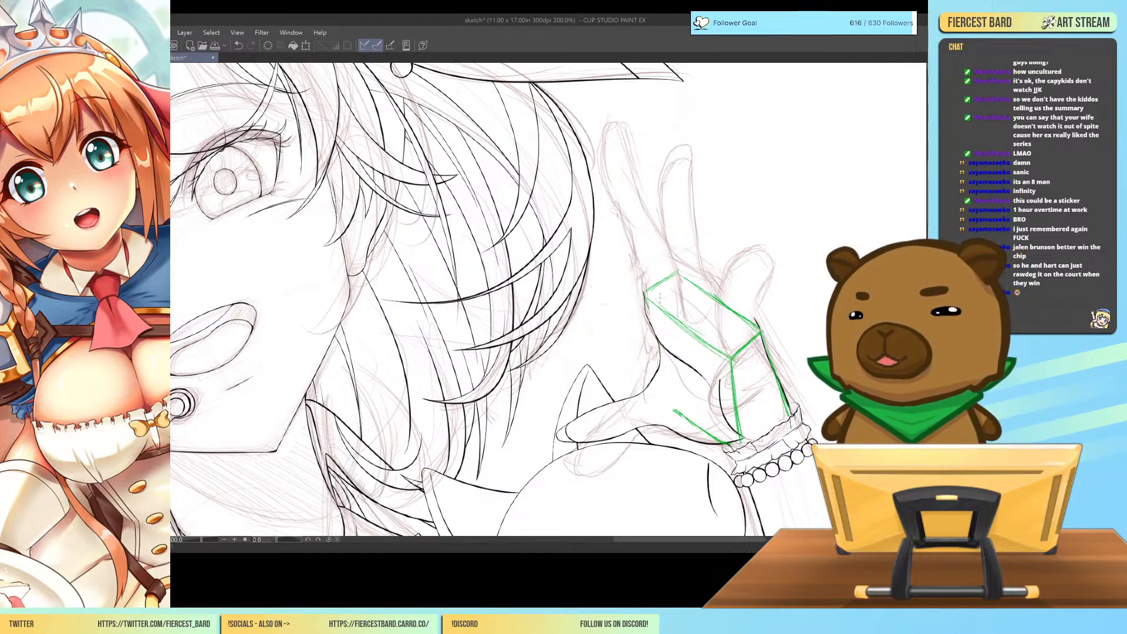
{"action": "mouse_move", "coordinate": [648, 333]}
{"action": "left_mouse_down"}
{"action": "mouse_move", "coordinate": [658, 404]}
{"action": "mouse_move", "coordinate": [678, 414]}
{"action": "left_mouse_up"}
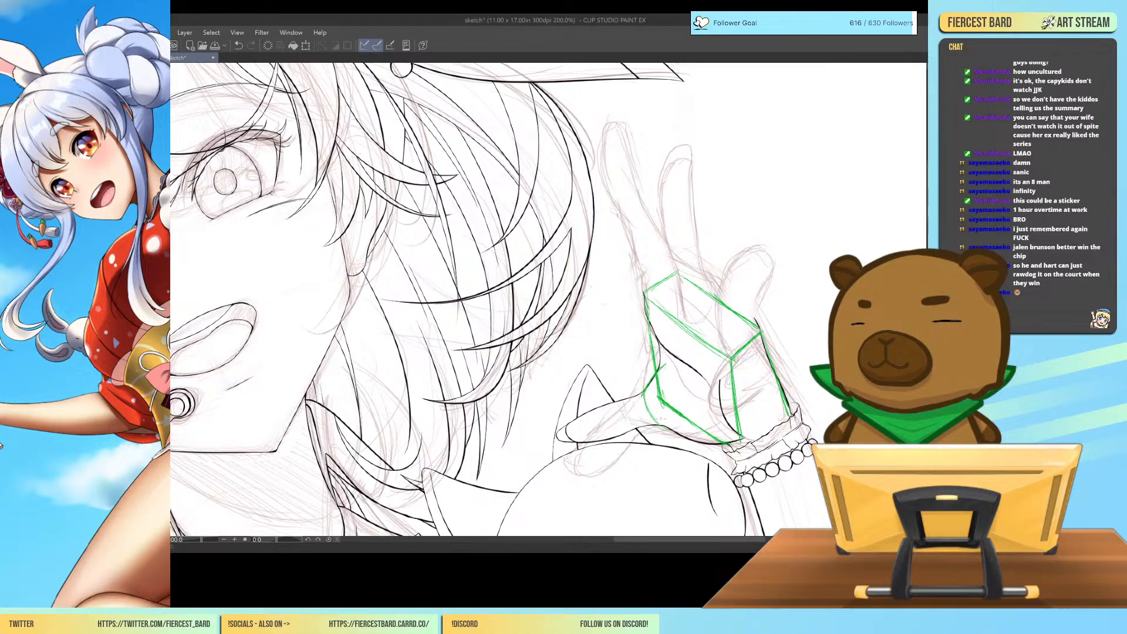
{"action": "mouse_move", "coordinate": [665, 365]}
{"action": "left_mouse_down"}
{"action": "mouse_move", "coordinate": [690, 369]}
{"action": "mouse_move", "coordinate": [716, 397]}
{"action": "left_mouse_up"}
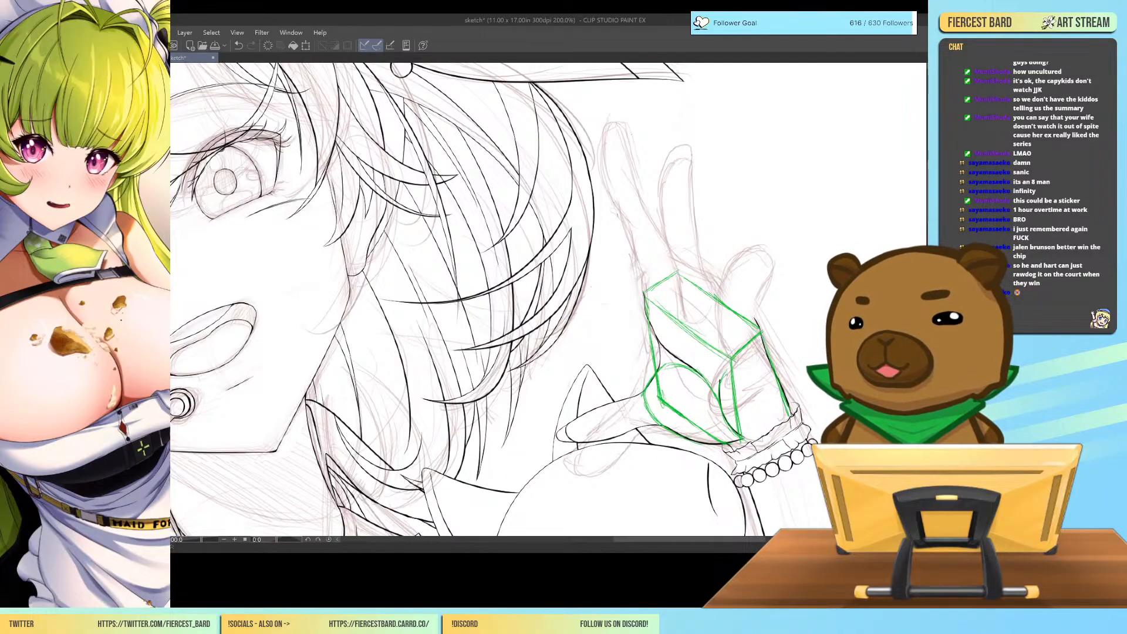
{"action": "left_click_drag", "start_coordinate": [732, 360], "coordinate": [722, 383]}
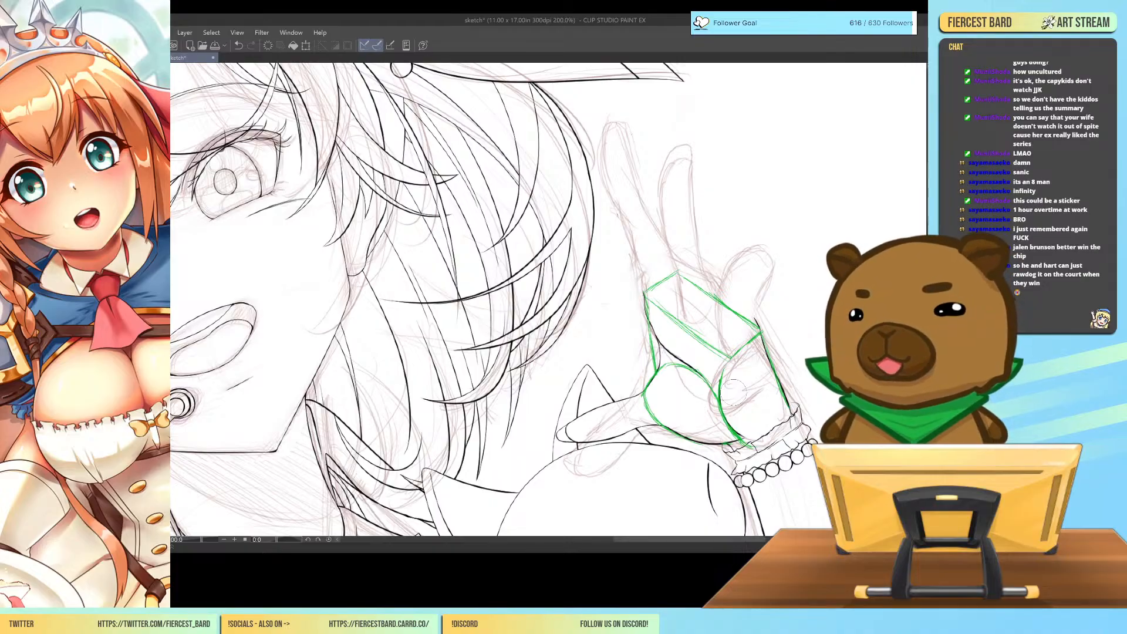
Divide the palm box's top plane into finger sections and sketch the little finger rising from its outer end.
{"action": "mouse_move", "coordinate": [656, 302]}
{"action": "left_mouse_down"}
{"action": "mouse_move", "coordinate": [683, 282]}
{"action": "mouse_move", "coordinate": [708, 294]}
{"action": "left_mouse_up"}
{"action": "left_click_drag", "start_coordinate": [705, 339], "coordinate": [728, 316]}
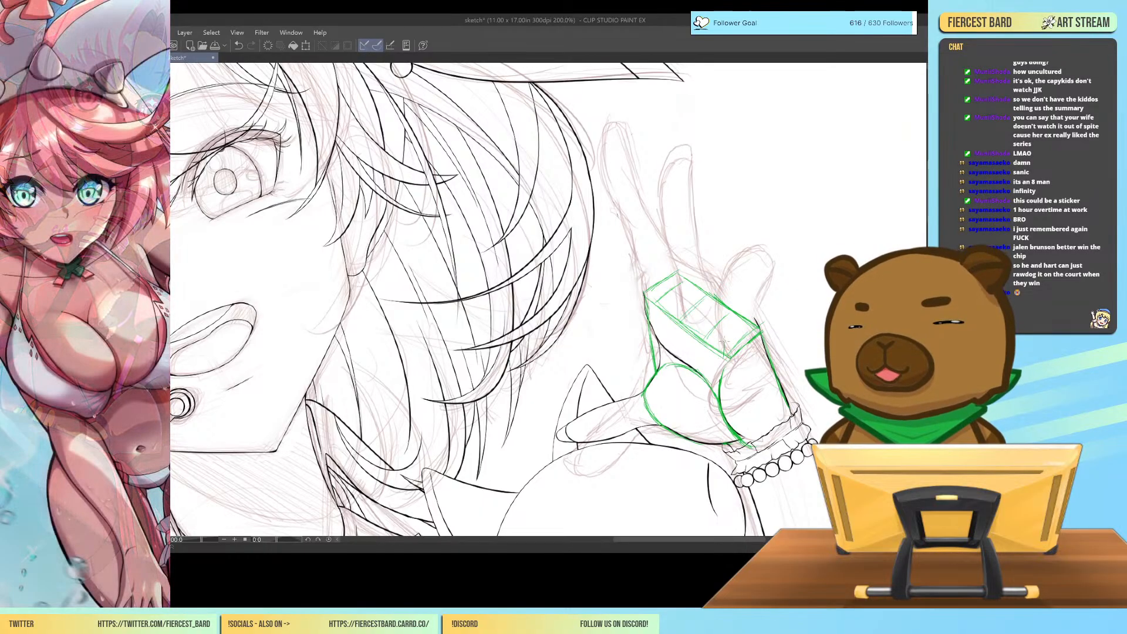
{"action": "mouse_move", "coordinate": [723, 325]}
{"action": "left_mouse_down"}
{"action": "mouse_move", "coordinate": [724, 350]}
{"action": "mouse_move", "coordinate": [721, 288]}
{"action": "mouse_move", "coordinate": [766, 241]}
{"action": "mouse_move", "coordinate": [763, 293]}
{"action": "mouse_move", "coordinate": [739, 328]}
{"action": "mouse_move", "coordinate": [746, 313]}
{"action": "left_mouse_up"}
{"action": "mouse_move", "coordinate": [760, 320]}
{"action": "left_mouse_down"}
{"action": "mouse_move", "coordinate": [750, 305]}
{"action": "mouse_move", "coordinate": [722, 308]}
{"action": "mouse_move", "coordinate": [736, 328]}
{"action": "mouse_move", "coordinate": [721, 345]}
{"action": "left_mouse_up"}
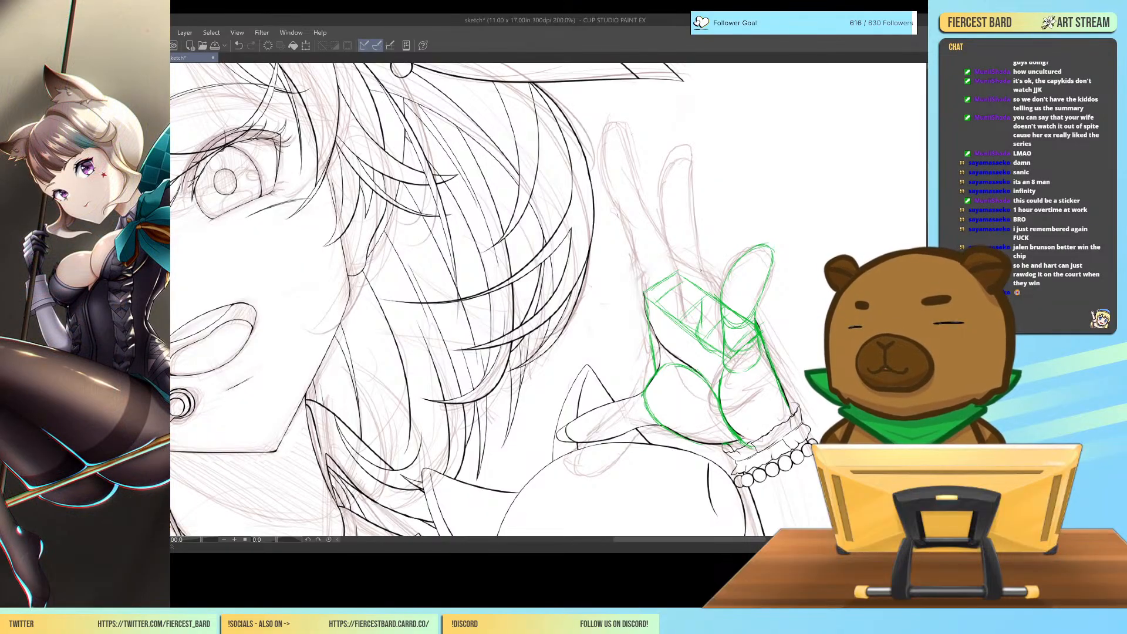
Try a rounded ring finger beside the little finger and remove it with the adjoining knuckle plane lines.
{"action": "mouse_move", "coordinate": [701, 287]}
{"action": "left_mouse_down"}
{"action": "mouse_move", "coordinate": [706, 240]}
{"action": "mouse_move", "coordinate": [749, 210]}
{"action": "mouse_move", "coordinate": [748, 246]}
{"action": "left_mouse_up"}
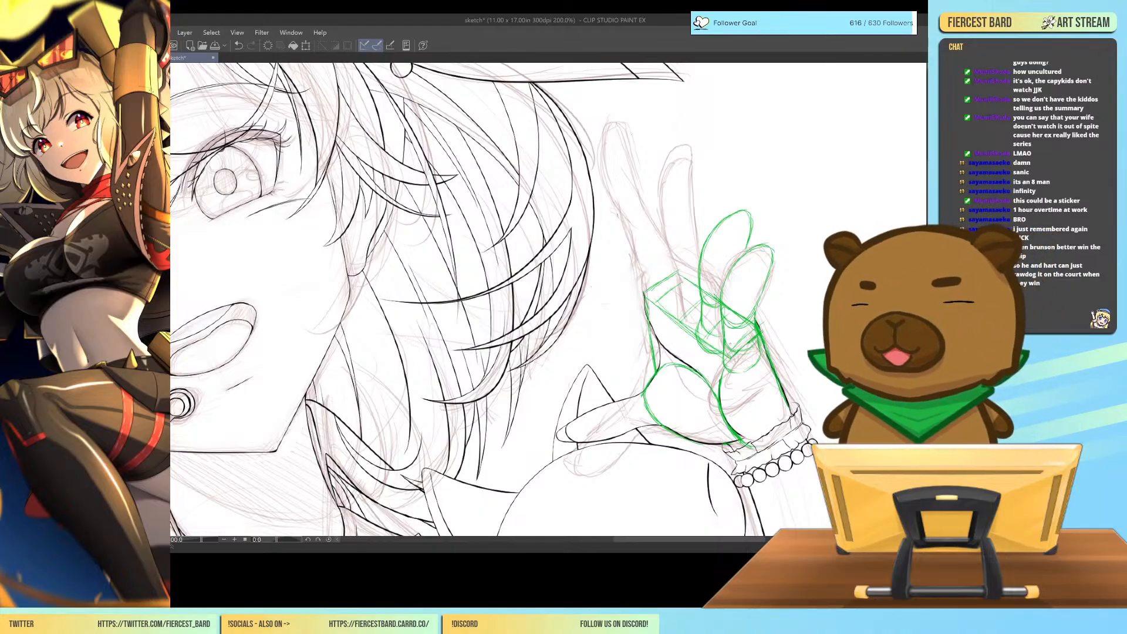
{"action": "mouse_move", "coordinate": [746, 209]}
{"action": "left_mouse_down"}
{"action": "mouse_move", "coordinate": [721, 240]}
{"action": "mouse_move", "coordinate": [755, 226]}
{"action": "mouse_move", "coordinate": [734, 245]}
{"action": "mouse_move", "coordinate": [703, 240]}
{"action": "mouse_move", "coordinate": [706, 336]}
{"action": "mouse_move", "coordinate": [700, 318]}
{"action": "mouse_move", "coordinate": [712, 353]}
{"action": "mouse_move", "coordinate": [709, 322]}
{"action": "mouse_move", "coordinate": [740, 298]}
{"action": "mouse_move", "coordinate": [735, 309]}
{"action": "mouse_move", "coordinate": [767, 330]}
{"action": "left_mouse_up"}
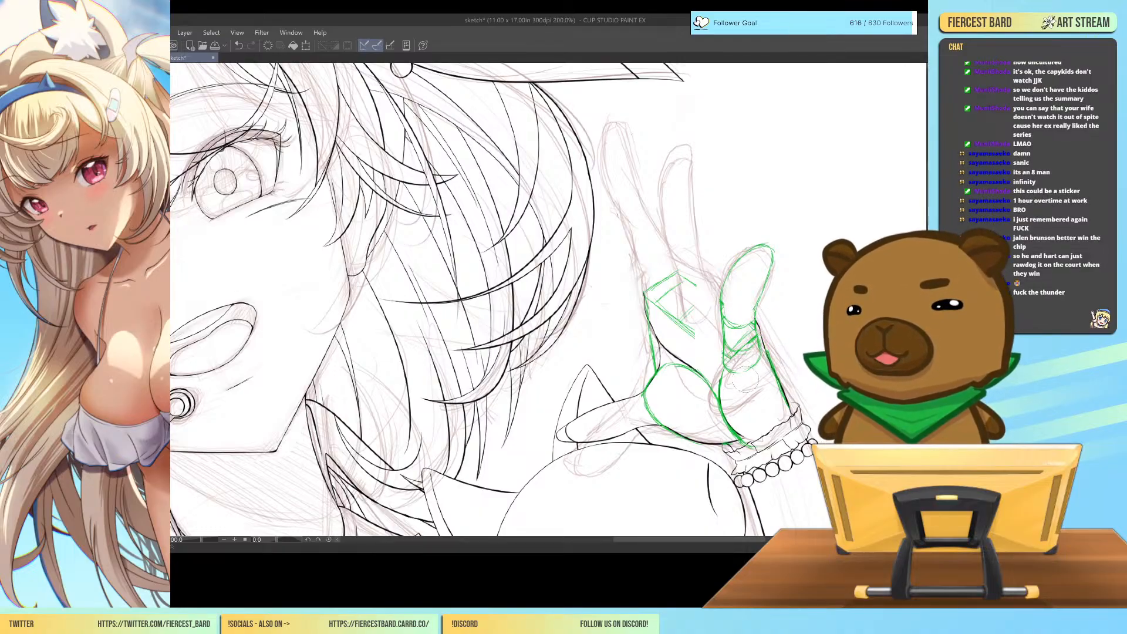
Select the green little finger, transform it slightly outward from the palm, and clear the selection.
{"action": "key", "text": "m"}
{"action": "mouse_move", "coordinate": [775, 220]}
{"action": "left_mouse_down"}
{"action": "mouse_move", "coordinate": [735, 244]}
{"action": "mouse_move", "coordinate": [718, 292]}
{"action": "mouse_move", "coordinate": [721, 351]}
{"action": "mouse_move", "coordinate": [734, 373]}
{"action": "mouse_move", "coordinate": [763, 364]}
{"action": "mouse_move", "coordinate": [798, 263]}
{"action": "mouse_move", "coordinate": [768, 204]}
{"action": "left_mouse_up"}
{"action": "left_click", "coordinate": [797, 396]}
{"action": "left_click_drag", "start_coordinate": [772, 279], "coordinate": [782, 274]}
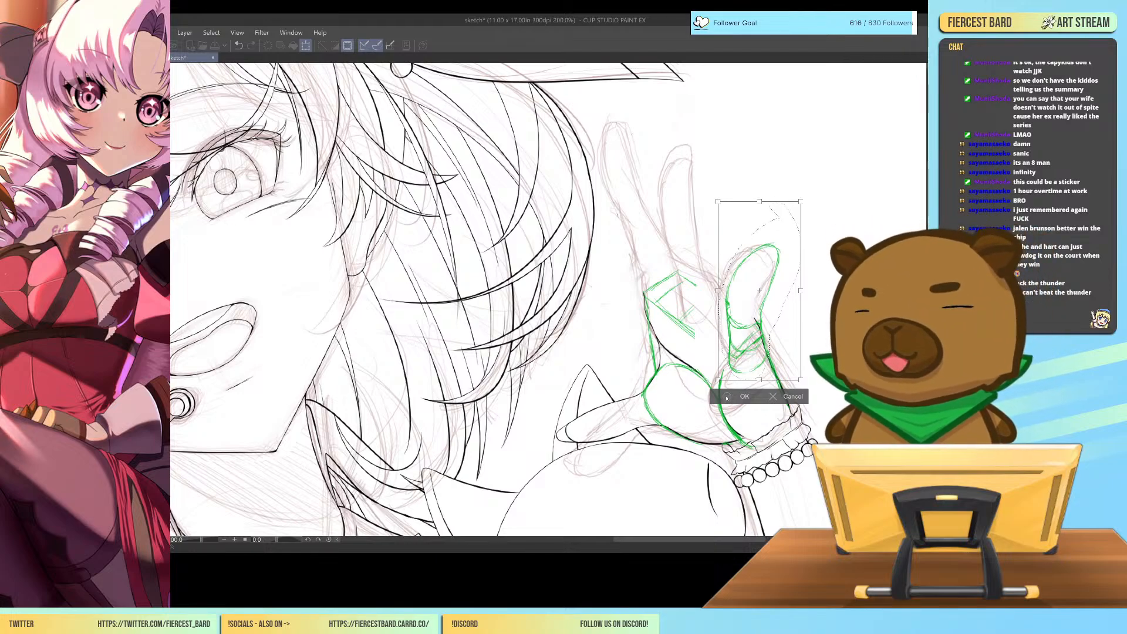
{"action": "key", "text": "Return"}
{"action": "key", "text": "ctrl+d"}
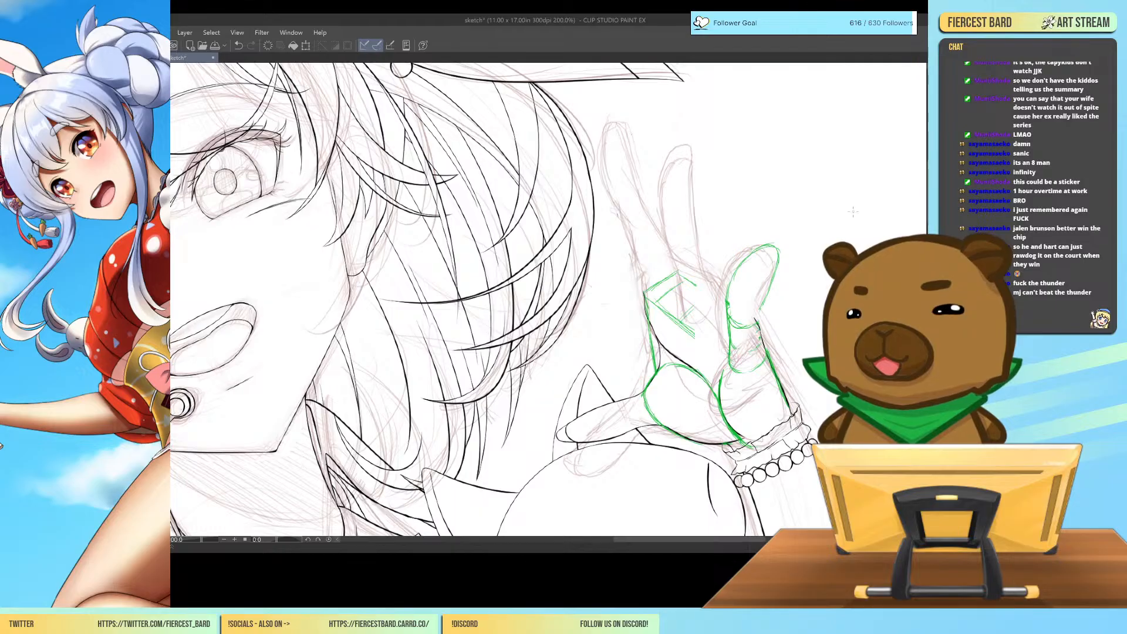
Doodle a basketball hoop on a pole and the body of a player below it in the blank area beside the hand.
{"action": "mouse_move", "coordinate": [862, 142]}
{"action": "left_mouse_down"}
{"action": "mouse_move", "coordinate": [855, 148]}
{"action": "mouse_move", "coordinate": [869, 138]}
{"action": "mouse_move", "coordinate": [858, 124]}
{"action": "mouse_move", "coordinate": [886, 119]}
{"action": "mouse_move", "coordinate": [890, 142]}
{"action": "mouse_move", "coordinate": [857, 147]}
{"action": "mouse_move", "coordinate": [876, 135]}
{"action": "mouse_move", "coordinate": [914, 229]}
{"action": "mouse_move", "coordinate": [905, 216]}
{"action": "left_mouse_up"}
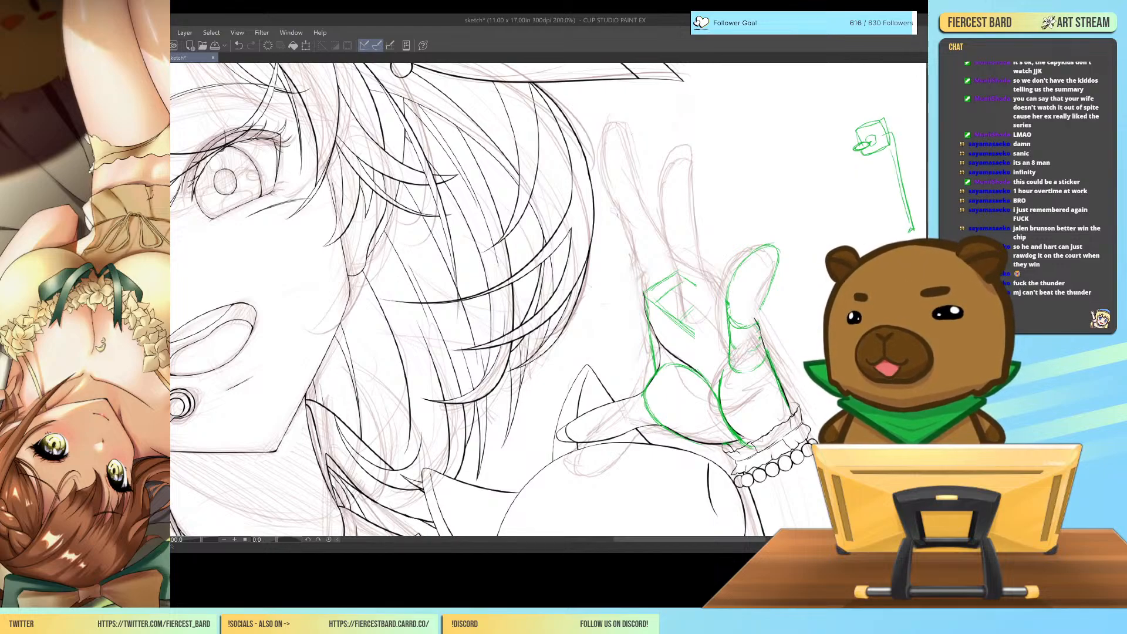
{"action": "mouse_move", "coordinate": [827, 266]}
{"action": "left_mouse_down"}
{"action": "mouse_move", "coordinate": [782, 317]}
{"action": "mouse_move", "coordinate": [825, 331]}
{"action": "left_mouse_up"}
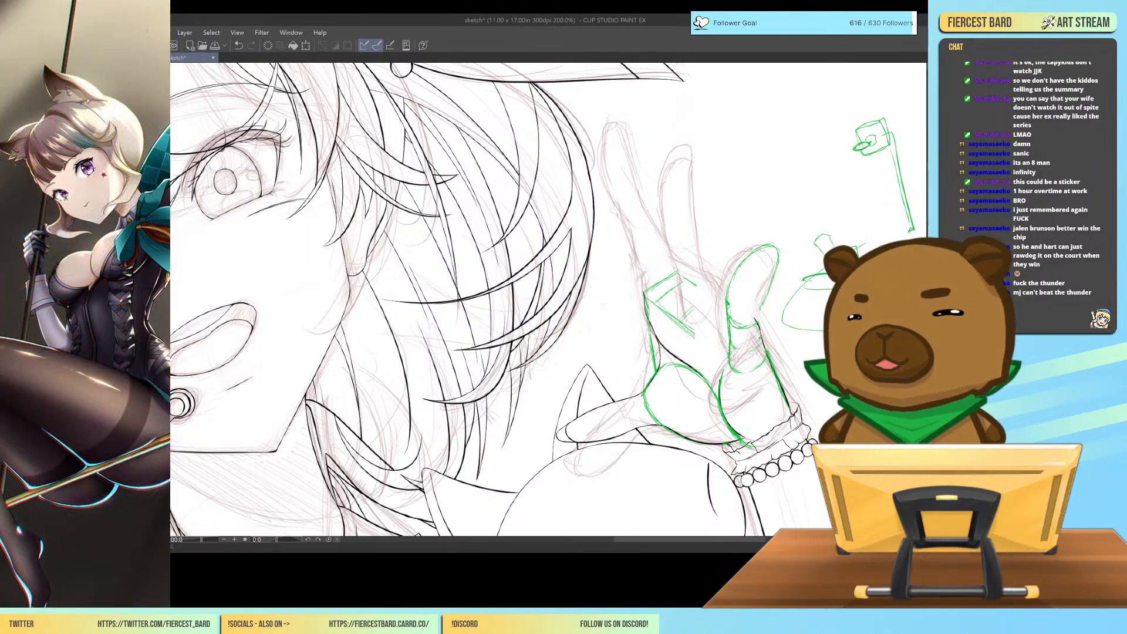
{"action": "left_click_drag", "start_coordinate": [803, 278], "coordinate": [803, 290]}
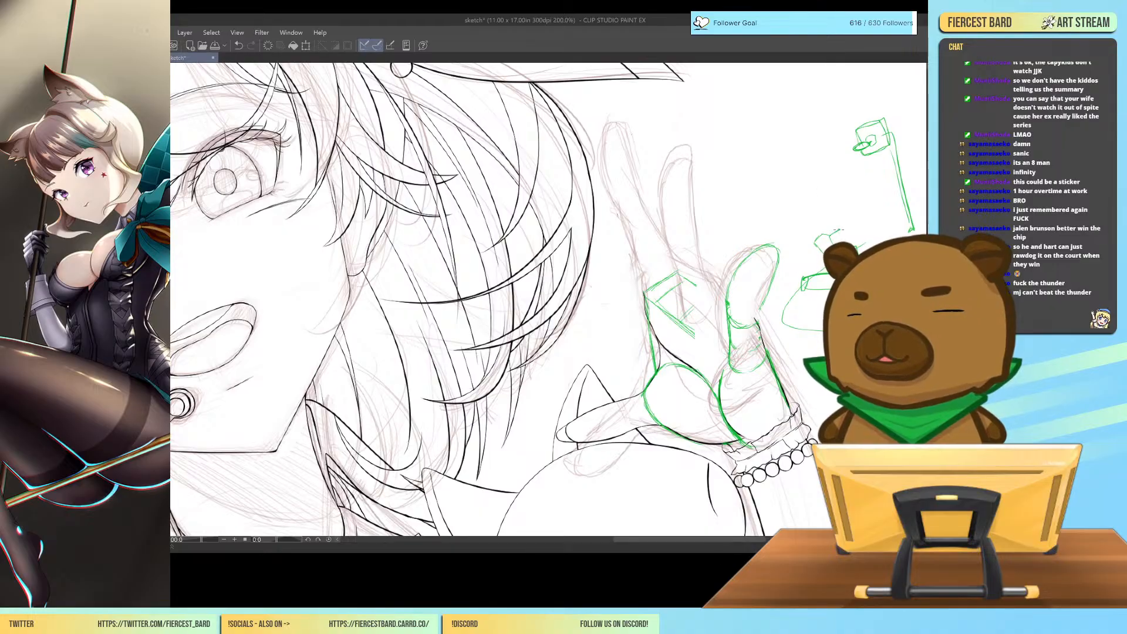
Add raised arms with round hands, a ball and direction arrows to the basketball player doodle.
{"action": "left_click_drag", "start_coordinate": [817, 202], "coordinate": [817, 202]}
{"action": "mouse_move", "coordinate": [808, 240]}
{"action": "left_mouse_down"}
{"action": "mouse_move", "coordinate": [754, 237]}
{"action": "mouse_move", "coordinate": [797, 225]}
{"action": "mouse_move", "coordinate": [812, 234]}
{"action": "mouse_move", "coordinate": [777, 212]}
{"action": "mouse_move", "coordinate": [789, 237]}
{"action": "left_mouse_up"}
{"action": "mouse_move", "coordinate": [756, 170]}
{"action": "left_mouse_down"}
{"action": "mouse_move", "coordinate": [779, 191]}
{"action": "mouse_move", "coordinate": [753, 177]}
{"action": "left_mouse_up"}
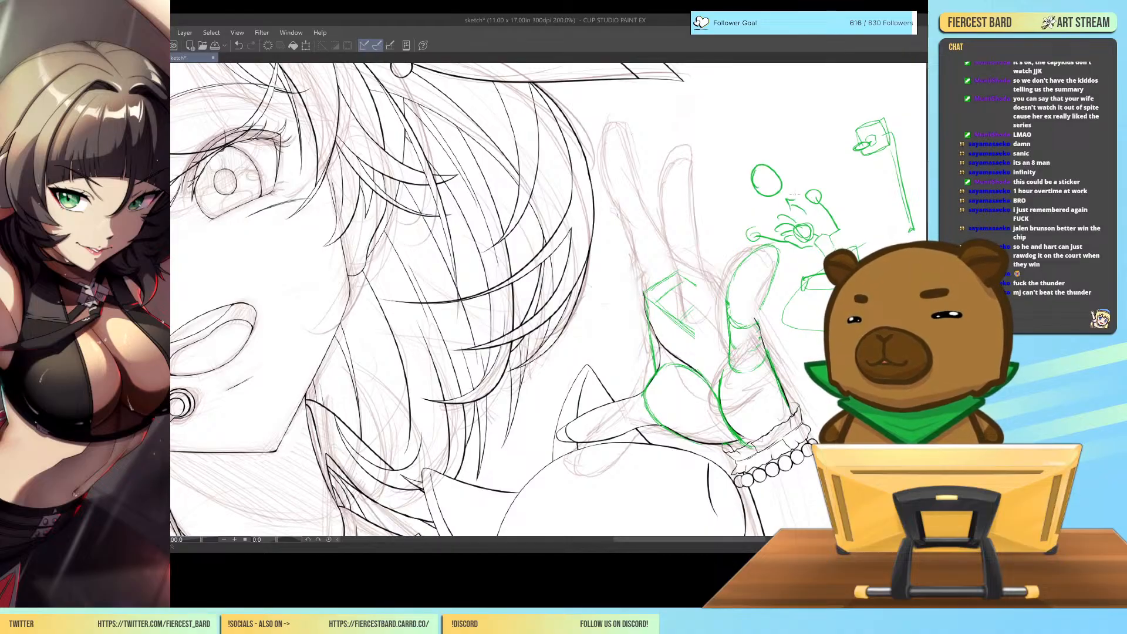
{"action": "mouse_move", "coordinate": [840, 184]}
{"action": "left_mouse_down"}
{"action": "mouse_move", "coordinate": [851, 167]}
{"action": "mouse_move", "coordinate": [854, 176]}
{"action": "left_mouse_up"}
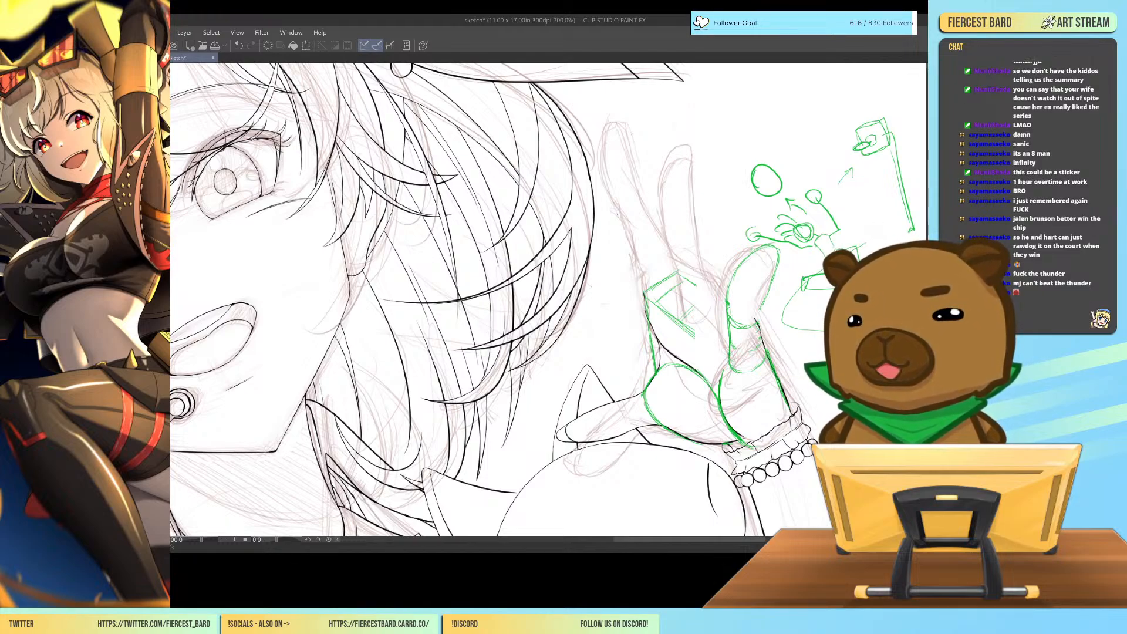
{"action": "left_click_drag", "start_coordinate": [824, 306], "coordinate": [825, 323]}
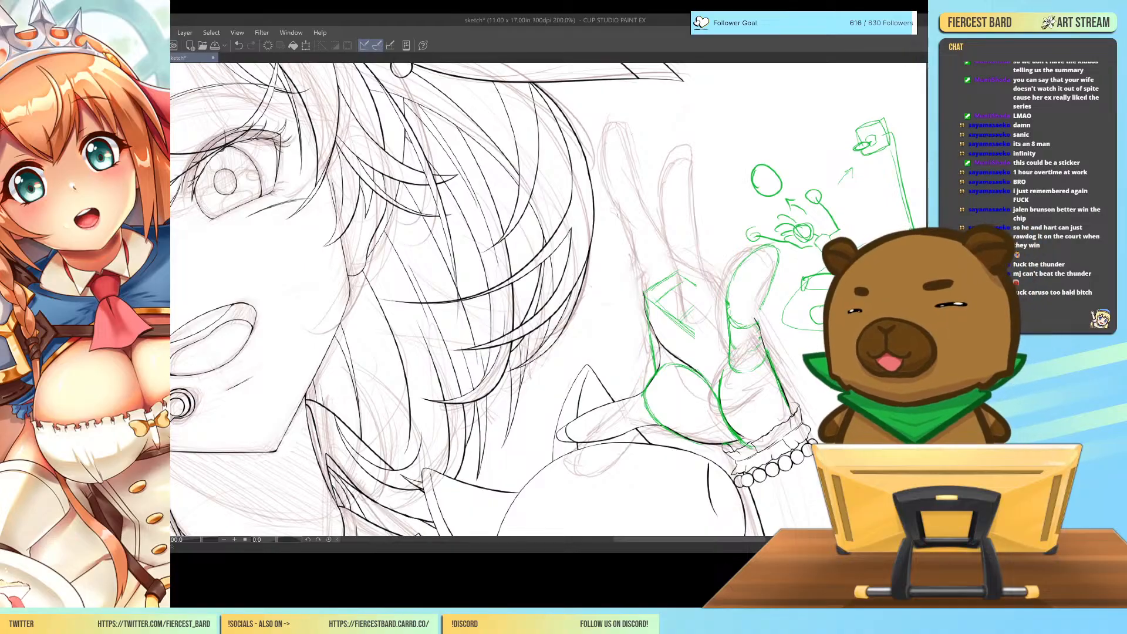
Erase the basketball doodle and the little finger's green construction lines.
{"action": "mouse_move", "coordinate": [773, 168]}
{"action": "left_mouse_down"}
{"action": "mouse_move", "coordinate": [747, 187]}
{"action": "mouse_move", "coordinate": [795, 182]}
{"action": "mouse_move", "coordinate": [760, 225]}
{"action": "mouse_move", "coordinate": [762, 241]}
{"action": "mouse_move", "coordinate": [817, 196]}
{"action": "mouse_move", "coordinate": [822, 171]}
{"action": "mouse_move", "coordinate": [769, 273]}
{"action": "left_mouse_up"}
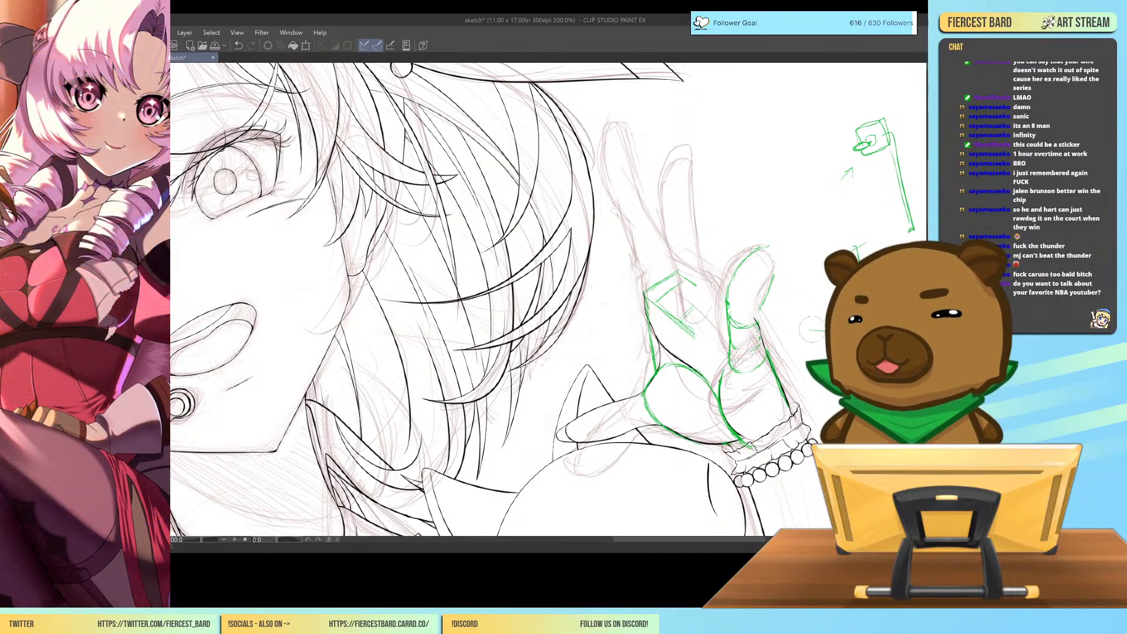
{"action": "mouse_move", "coordinate": [910, 229]}
{"action": "left_mouse_down"}
{"action": "mouse_move", "coordinate": [898, 155]}
{"action": "mouse_move", "coordinate": [881, 138]}
{"action": "mouse_move", "coordinate": [857, 182]}
{"action": "mouse_move", "coordinate": [836, 154]}
{"action": "left_mouse_up"}
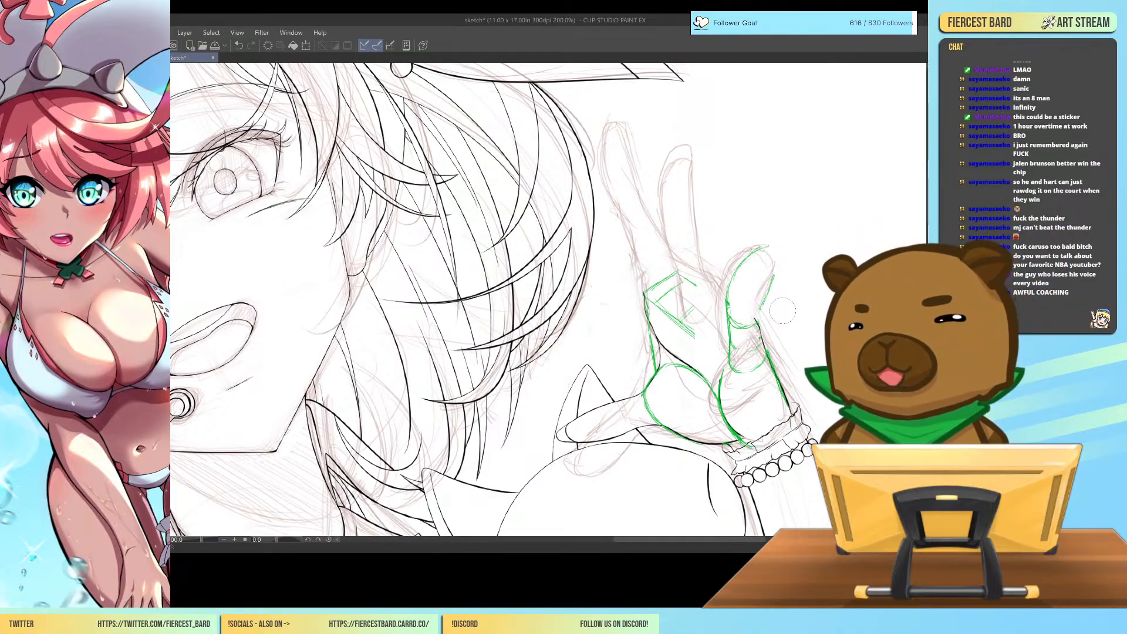
{"action": "mouse_move", "coordinate": [724, 350]}
{"action": "left_mouse_down"}
{"action": "mouse_move", "coordinate": [755, 238]}
{"action": "mouse_move", "coordinate": [751, 320]}
{"action": "left_mouse_up"}
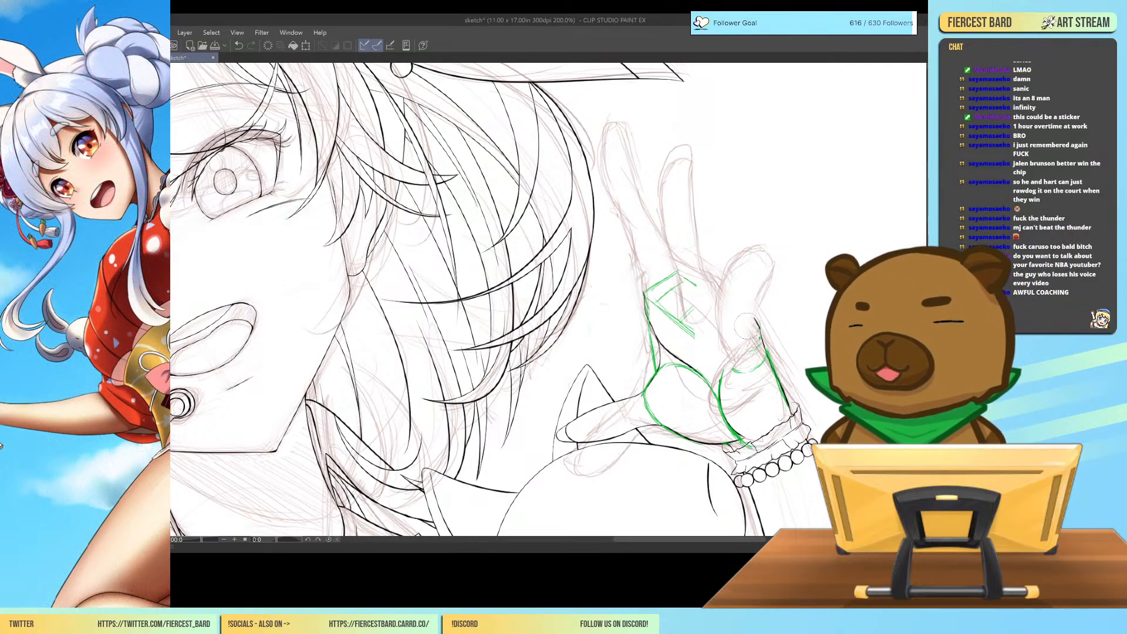
{"action": "left_click_drag", "start_coordinate": [735, 365], "coordinate": [747, 373]}
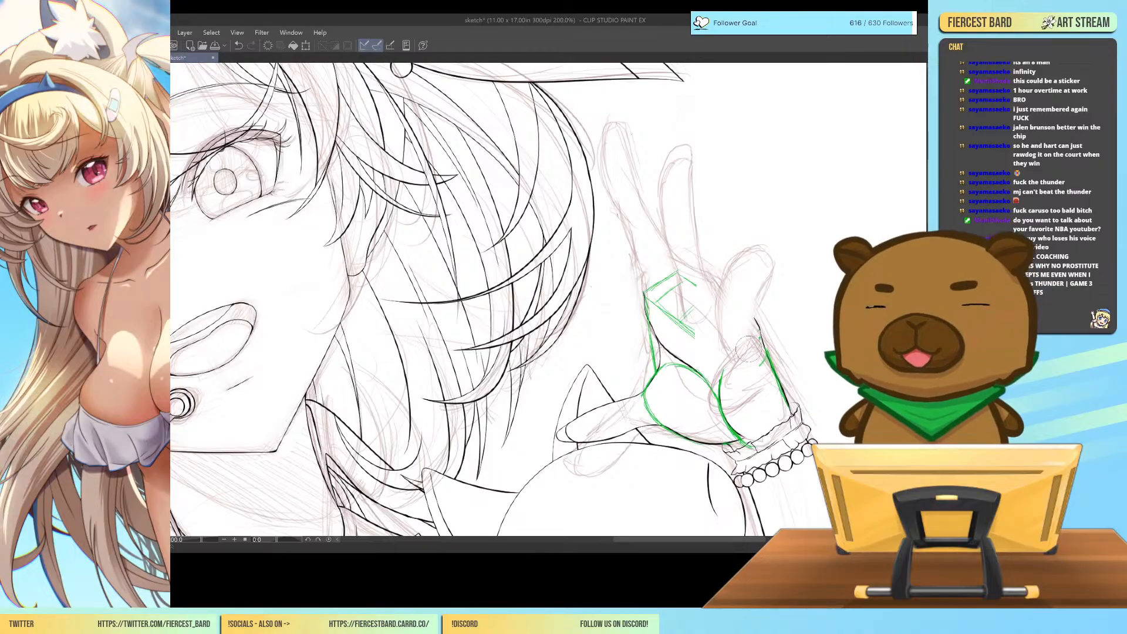
Check the whole character at 66.7% zoom and save the sketch document.
{"action": "key", "text": "ctrl+minus"}
{"action": "key", "text": "ctrl+minus"}
{"action": "key", "text": "ctrl+minus"}
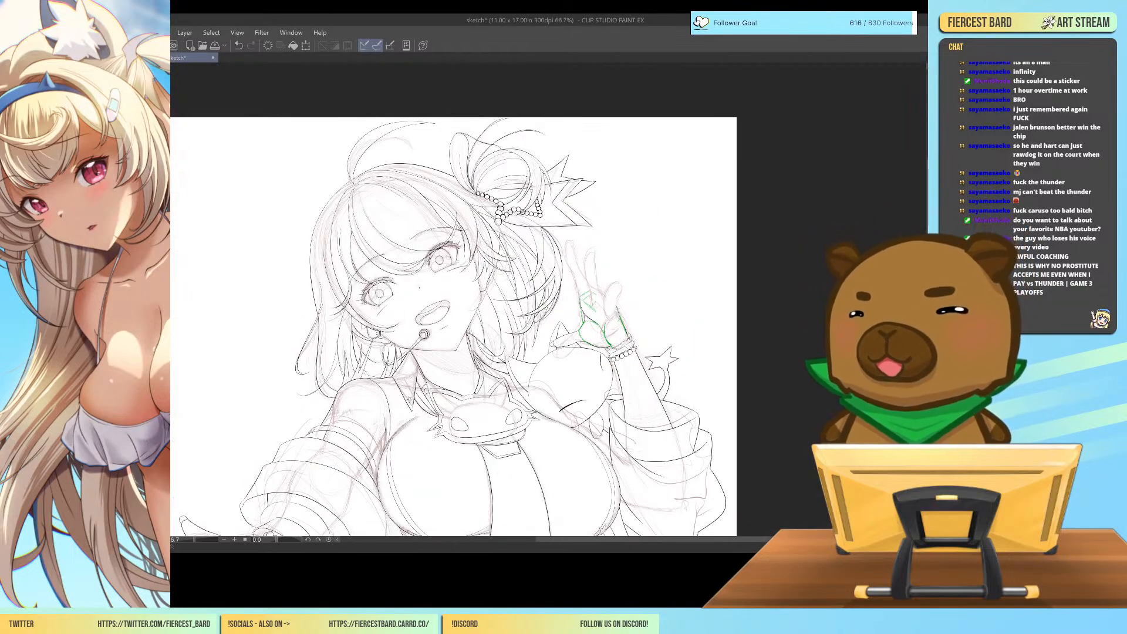
{"action": "scroll", "coordinate": [454, 300], "scroll_direction": "down", "scroll_amount": 6}
{"action": "scroll", "coordinate": [453, 300], "scroll_direction": "up", "scroll_amount": 4}
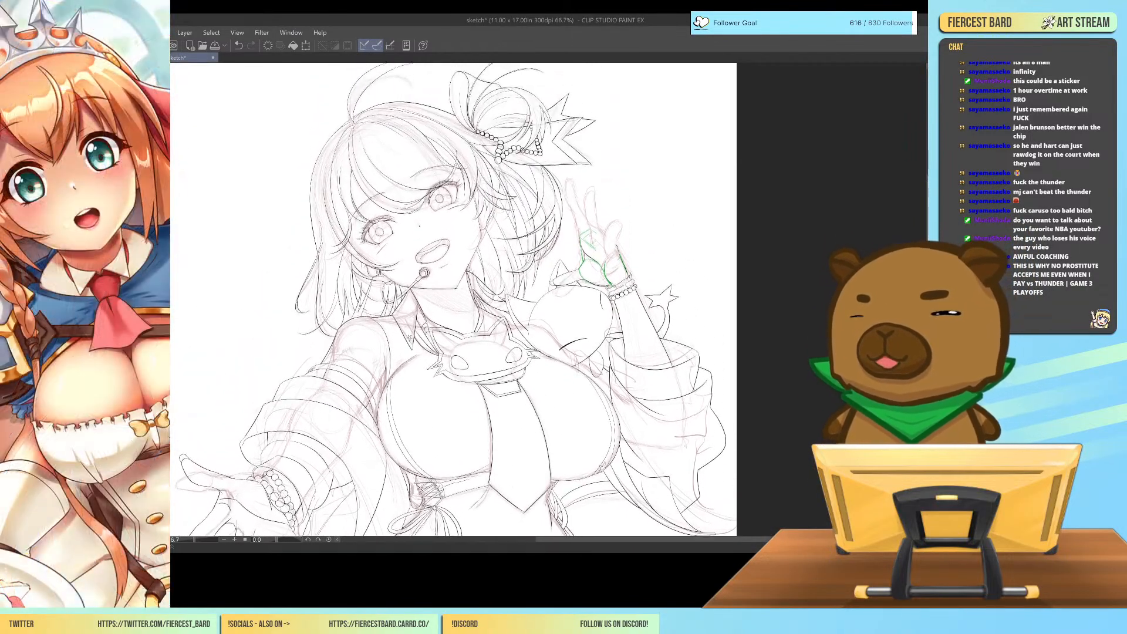
{"action": "scroll", "coordinate": [454, 300], "scroll_direction": "up", "scroll_amount": 1}
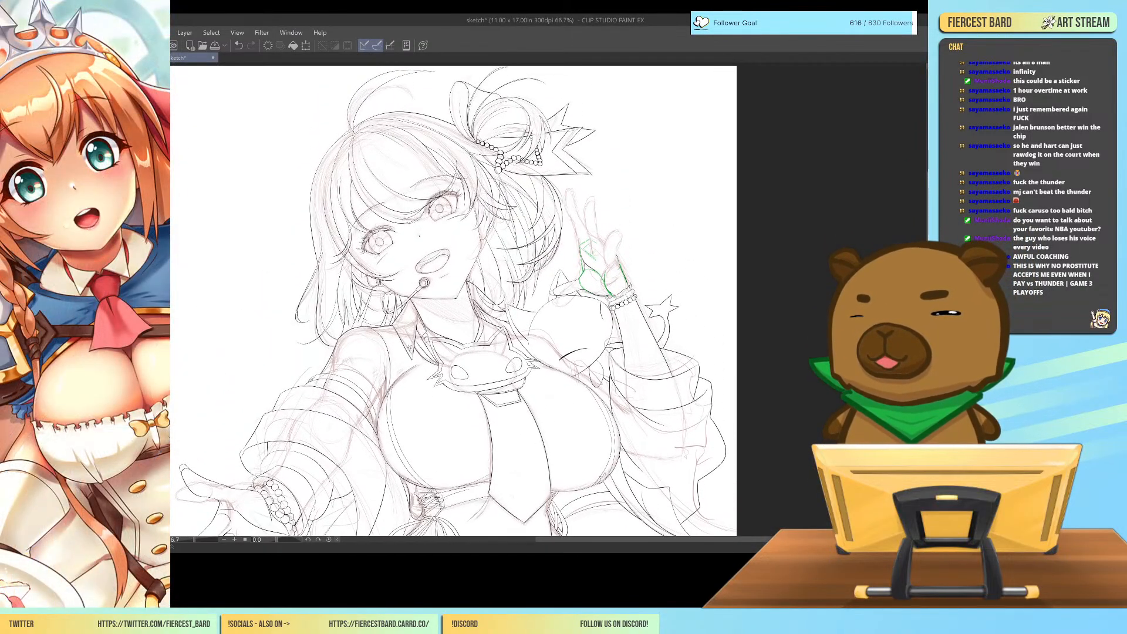
{"action": "left_click", "coordinate": [216, 47]}
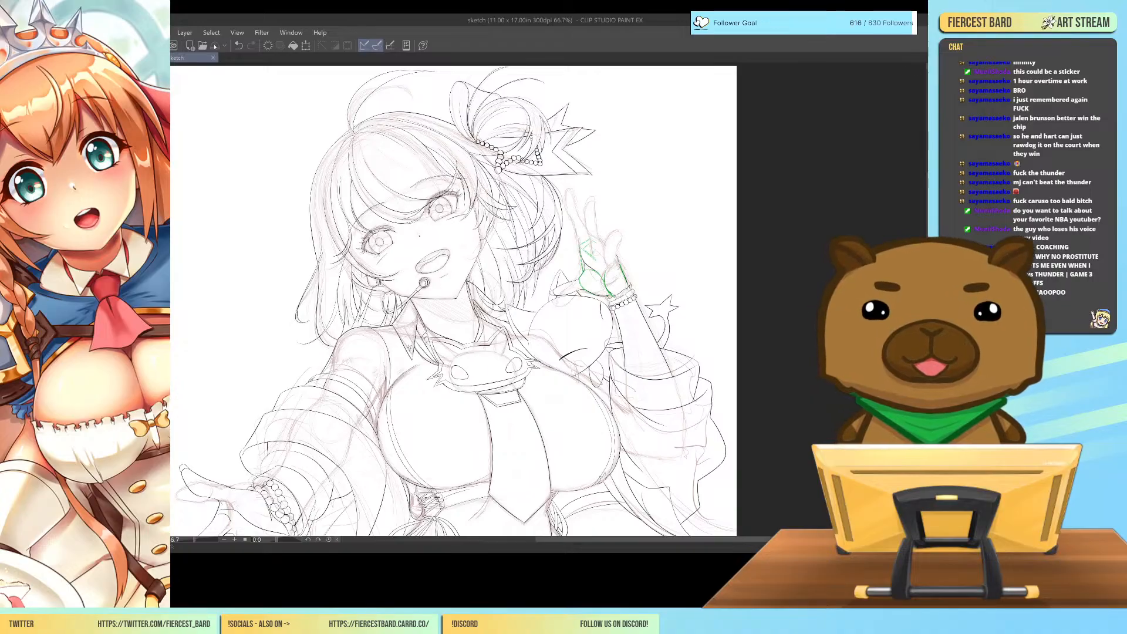
Block in the raised hand's four fingers over the sketch with thick solid green brush strokes.
{"action": "key", "text": "ctrl+plus"}
{"action": "key", "text": "ctrl+plus"}
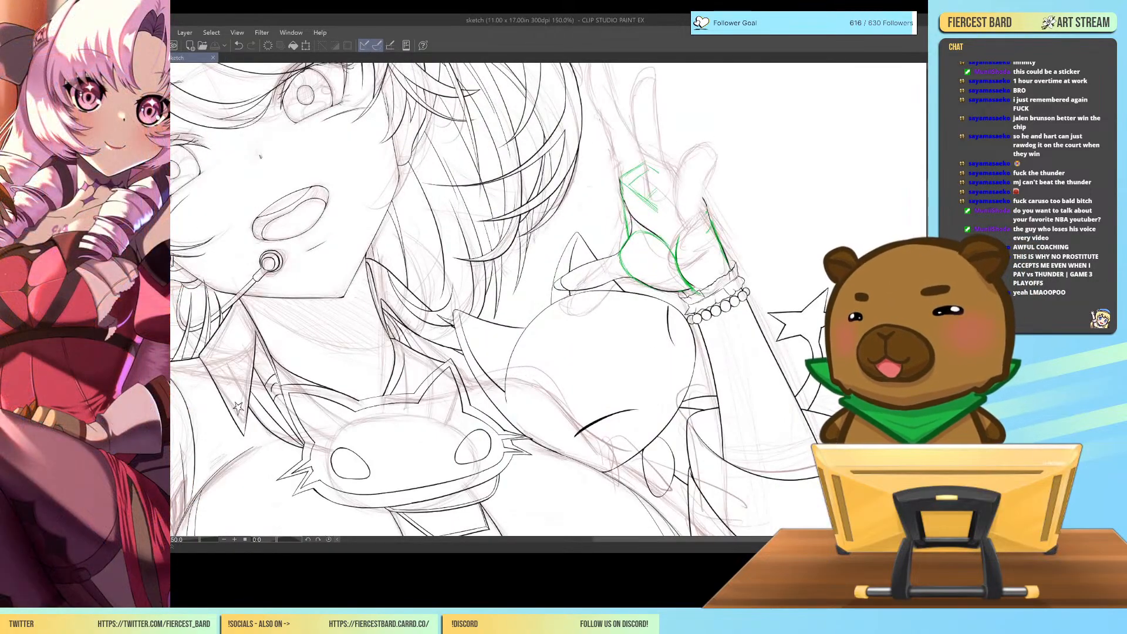
{"action": "scroll", "coordinate": [922, 219], "scroll_direction": "up", "scroll_amount": 3}
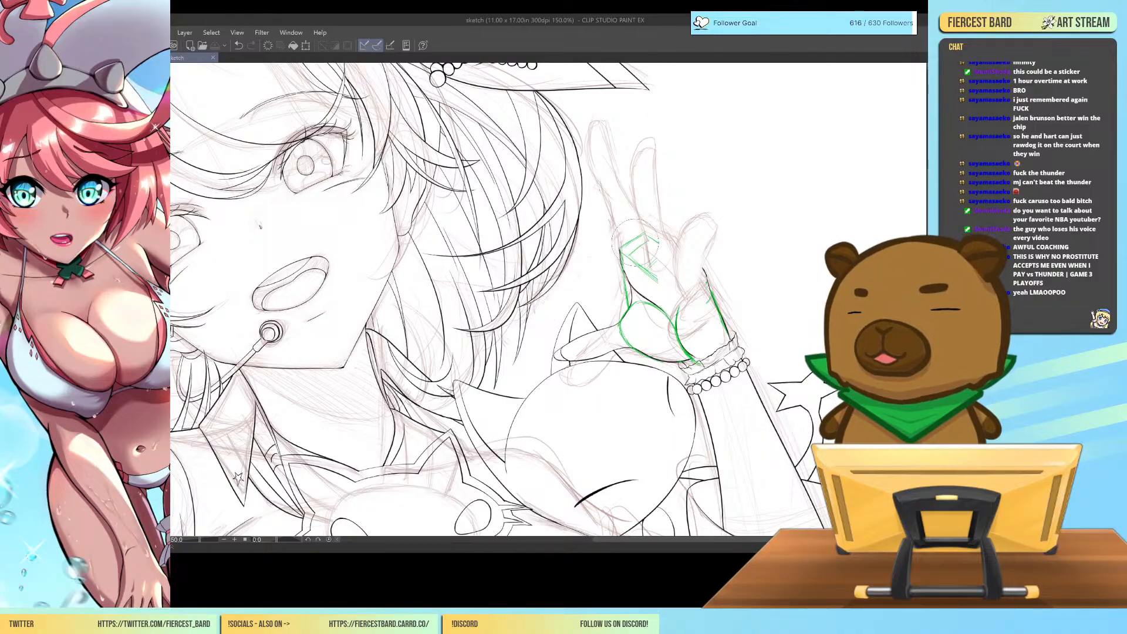
{"action": "mouse_move", "coordinate": [639, 257]}
{"action": "left_mouse_down"}
{"action": "mouse_move", "coordinate": [619, 203]}
{"action": "mouse_move", "coordinate": [621, 216]}
{"action": "mouse_move", "coordinate": [576, 161]}
{"action": "left_mouse_up"}
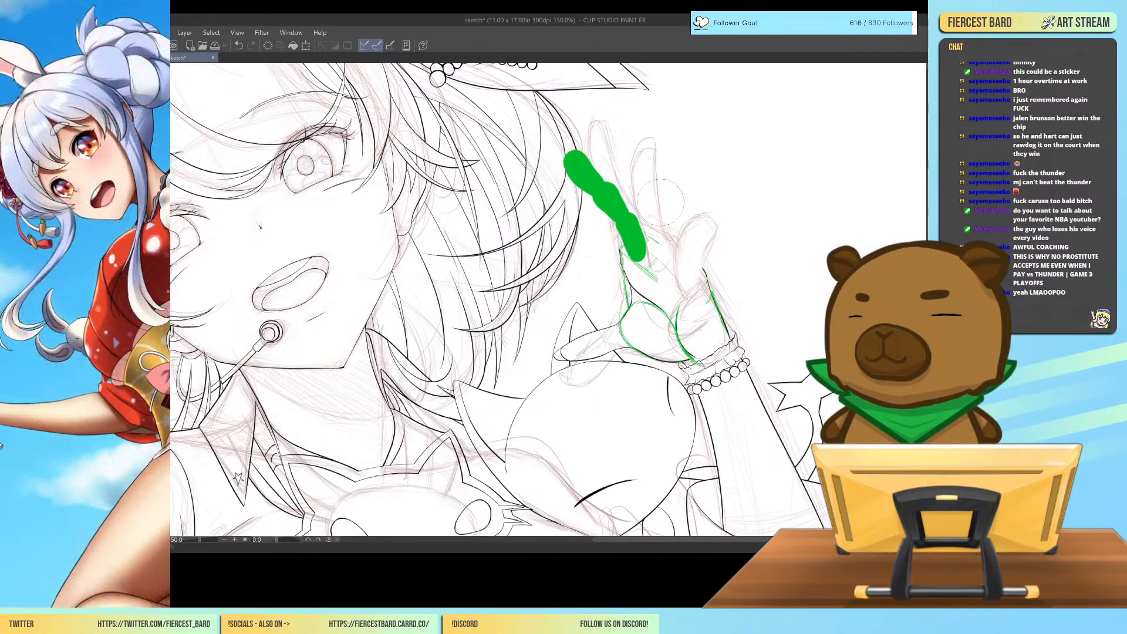
{"action": "mouse_move", "coordinate": [654, 262]}
{"action": "left_mouse_down"}
{"action": "mouse_move", "coordinate": [660, 224]}
{"action": "mouse_move", "coordinate": [651, 154]}
{"action": "left_mouse_up"}
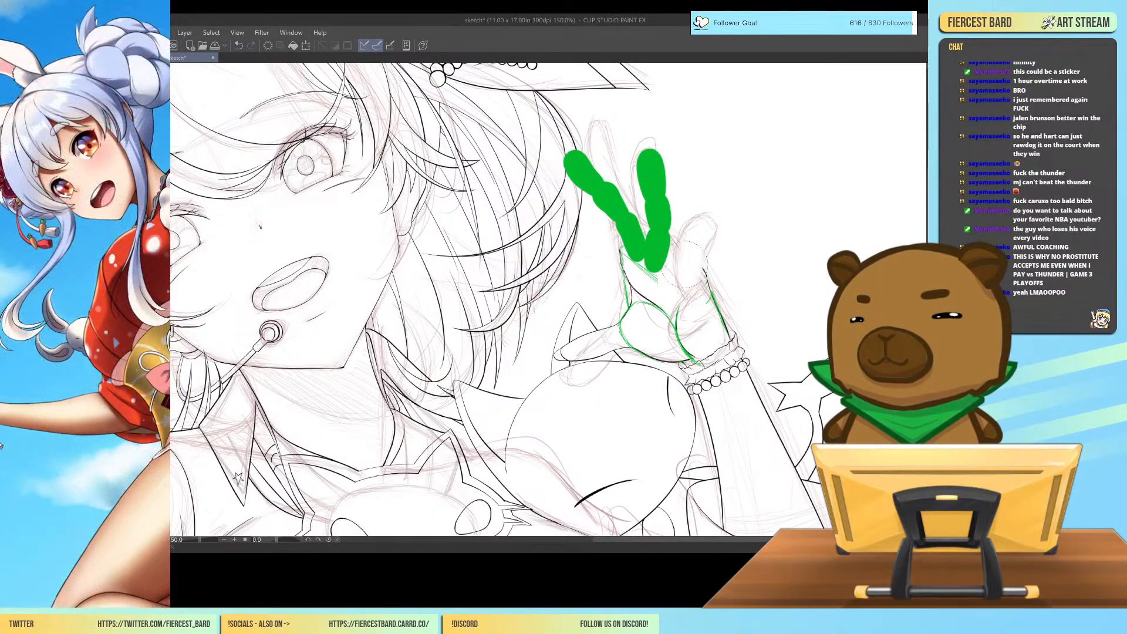
{"action": "mouse_move", "coordinate": [685, 259]}
{"action": "left_mouse_down"}
{"action": "mouse_move", "coordinate": [677, 291]}
{"action": "mouse_move", "coordinate": [682, 175]}
{"action": "left_mouse_up"}
{"action": "mouse_move", "coordinate": [698, 291]}
{"action": "left_mouse_down"}
{"action": "mouse_move", "coordinate": [708, 252]}
{"action": "mouse_move", "coordinate": [700, 265]}
{"action": "mouse_move", "coordinate": [706, 237]}
{"action": "mouse_move", "coordinate": [684, 197]}
{"action": "left_mouse_up"}
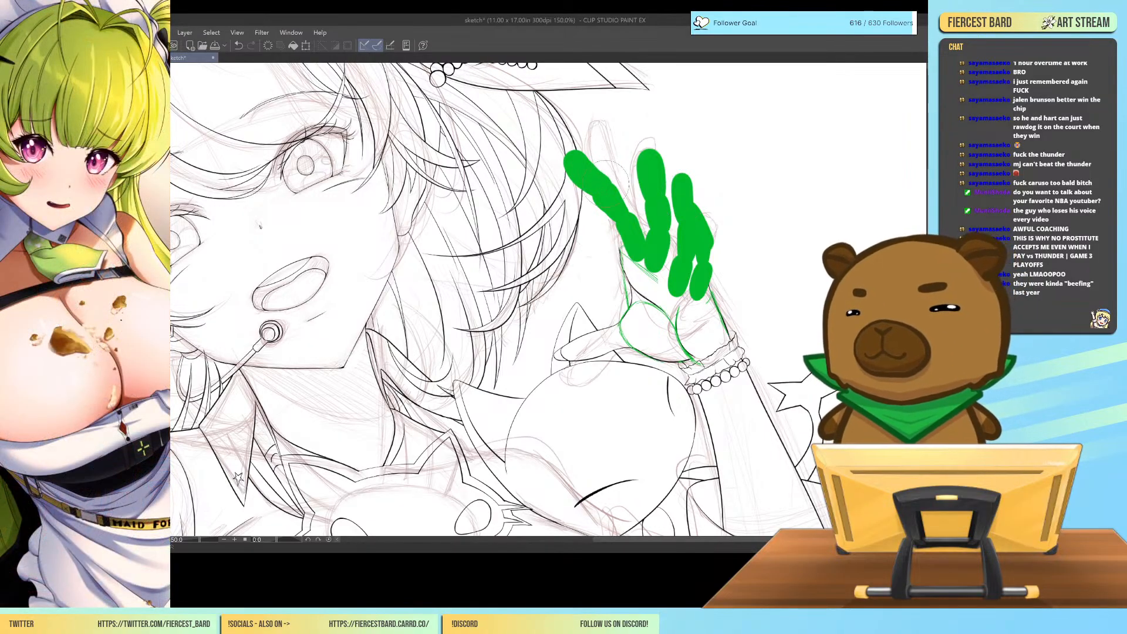
{"action": "left_click_drag", "start_coordinate": [615, 190], "coordinate": [619, 200]}
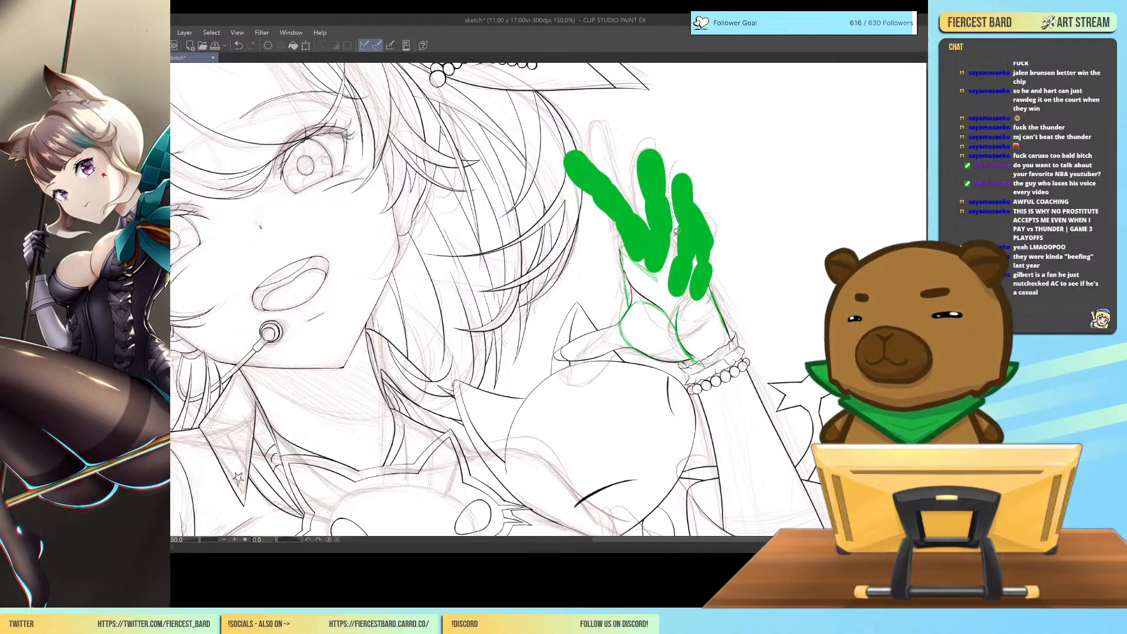
Shift the green ring and little finger forms slightly toward the middle finger, clear the selection and fade the green guide.
{"action": "mouse_move", "coordinate": [697, 307]}
{"action": "left_mouse_down"}
{"action": "mouse_move", "coordinate": [729, 256]}
{"action": "mouse_move", "coordinate": [726, 223]}
{"action": "mouse_move", "coordinate": [676, 157]}
{"action": "left_mouse_up"}
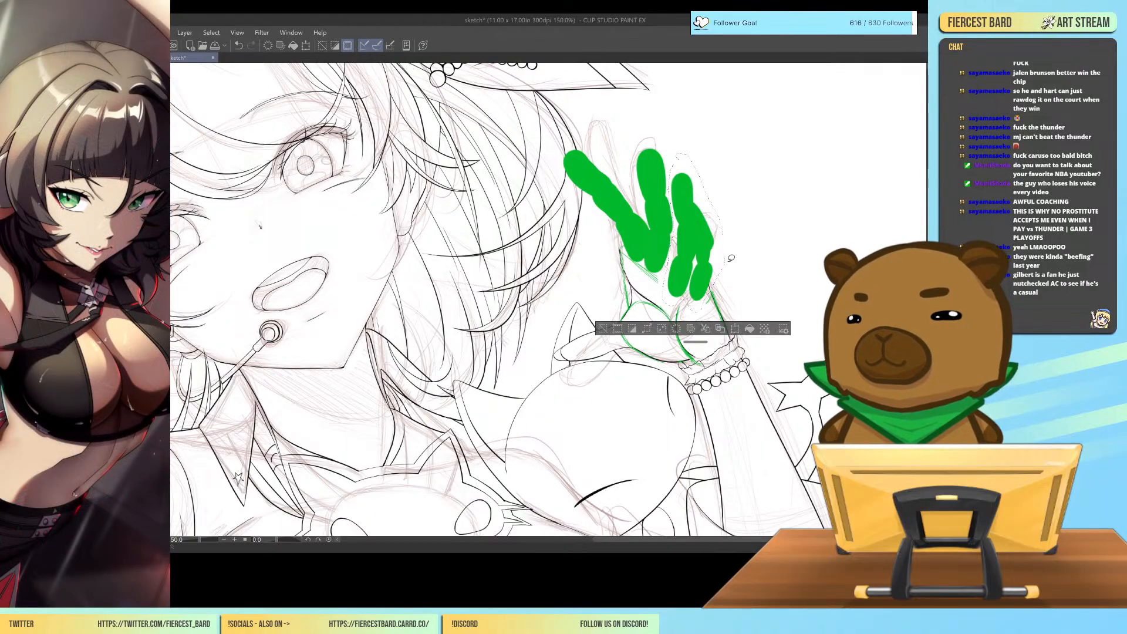
{"action": "left_click", "coordinate": [736, 329]}
{"action": "mouse_move", "coordinate": [778, 237]}
{"action": "left_mouse_down"}
{"action": "mouse_move", "coordinate": [709, 224]}
{"action": "mouse_move", "coordinate": [726, 247]}
{"action": "left_mouse_up"}
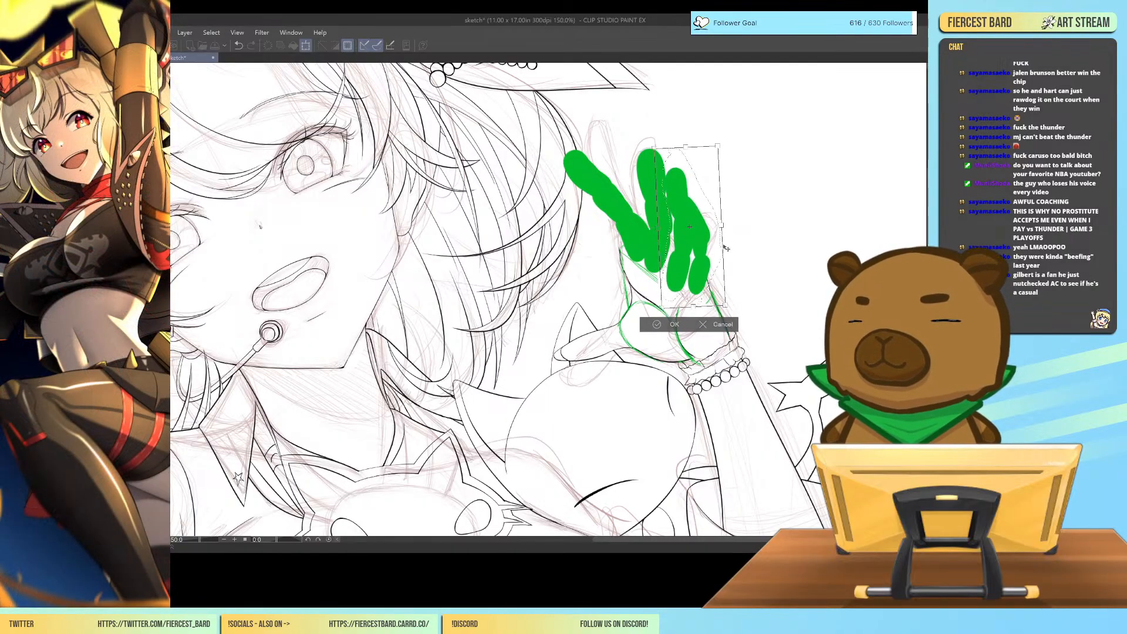
{"action": "left_click", "coordinate": [657, 324]}
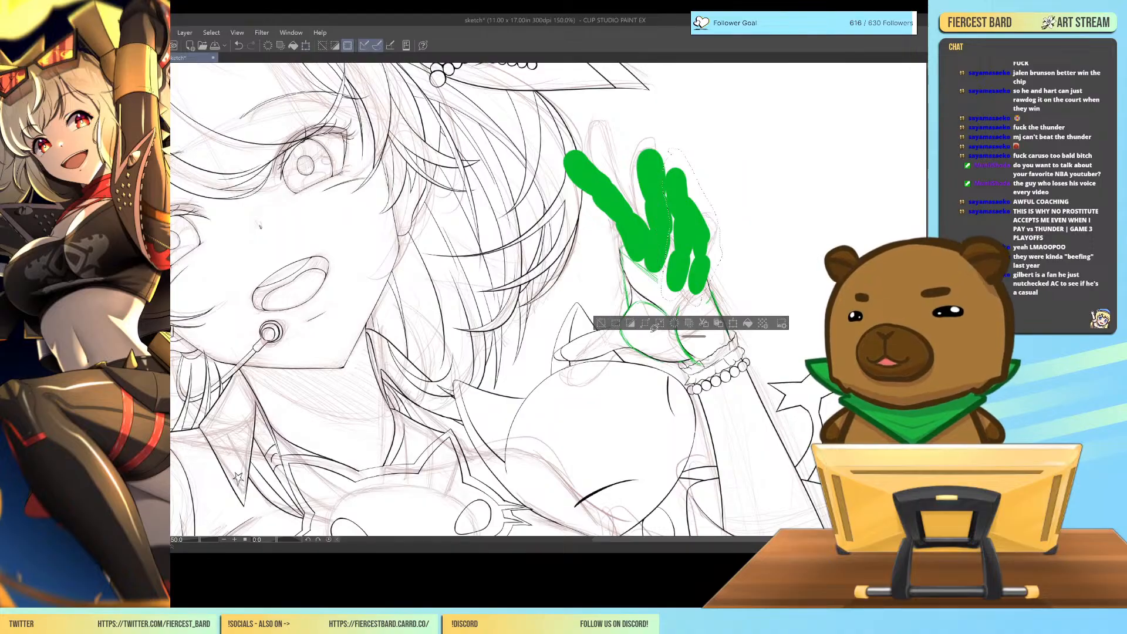
{"action": "left_click", "coordinate": [601, 323]}
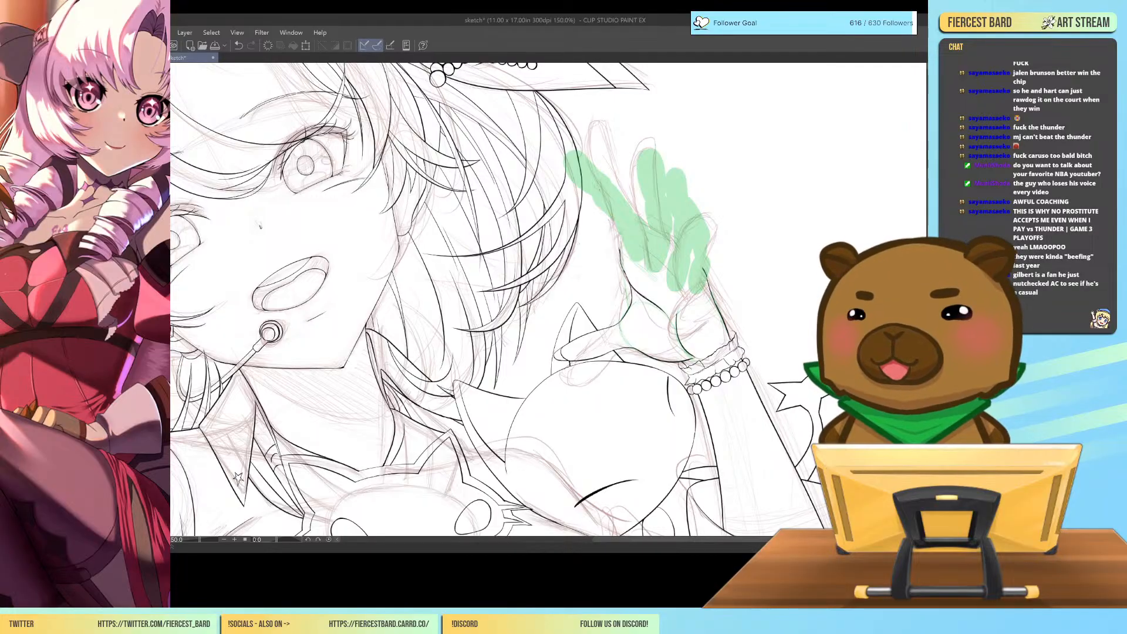
Ink the little finger's outer edge and rounded tip in black over the faded green form.
{"action": "key", "text": "ctrl+plus"}
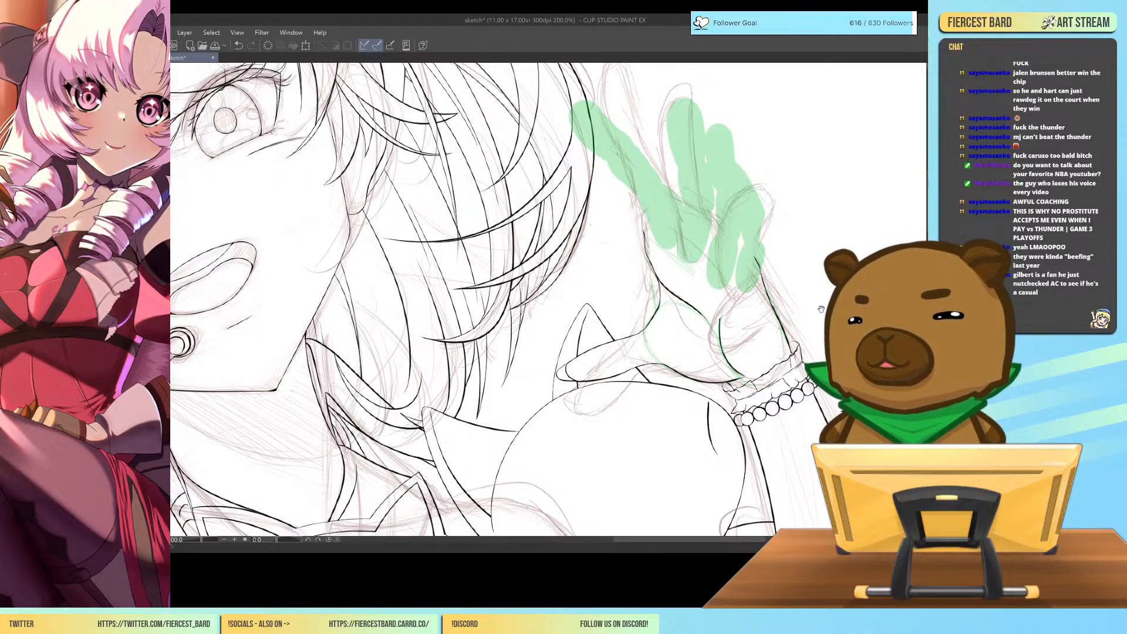
{"action": "left_click_drag", "start_coordinate": [820, 308], "coordinate": [816, 377]}
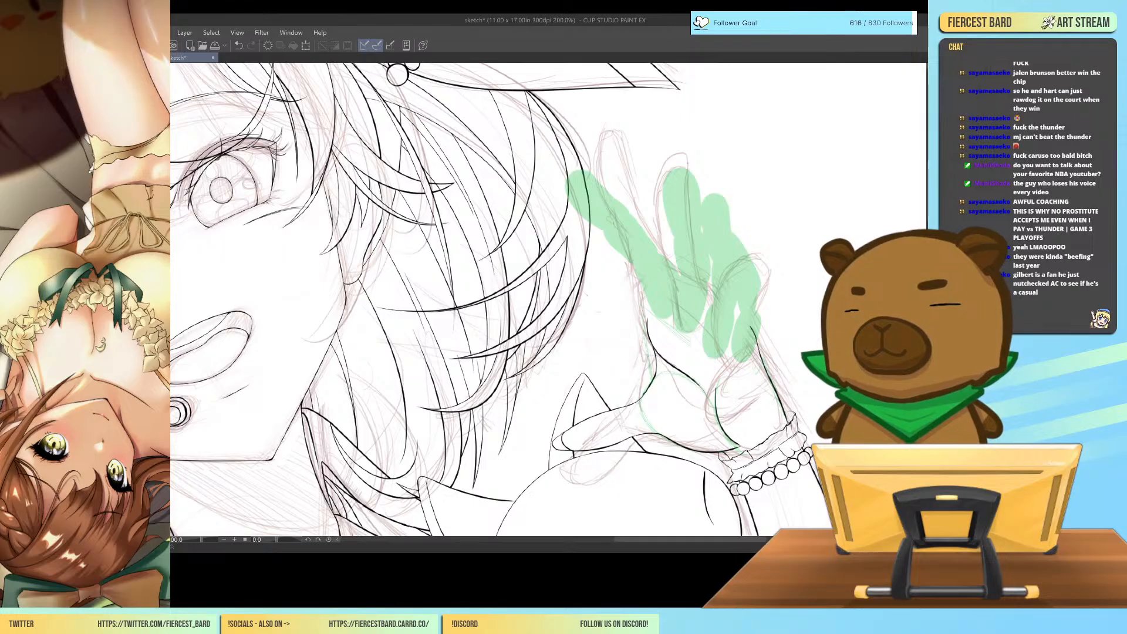
{"action": "left_click_drag", "start_coordinate": [754, 326], "coordinate": [761, 365]}
{"action": "key", "text": "ctrl+z"}
{"action": "key", "text": "ctrl+y"}
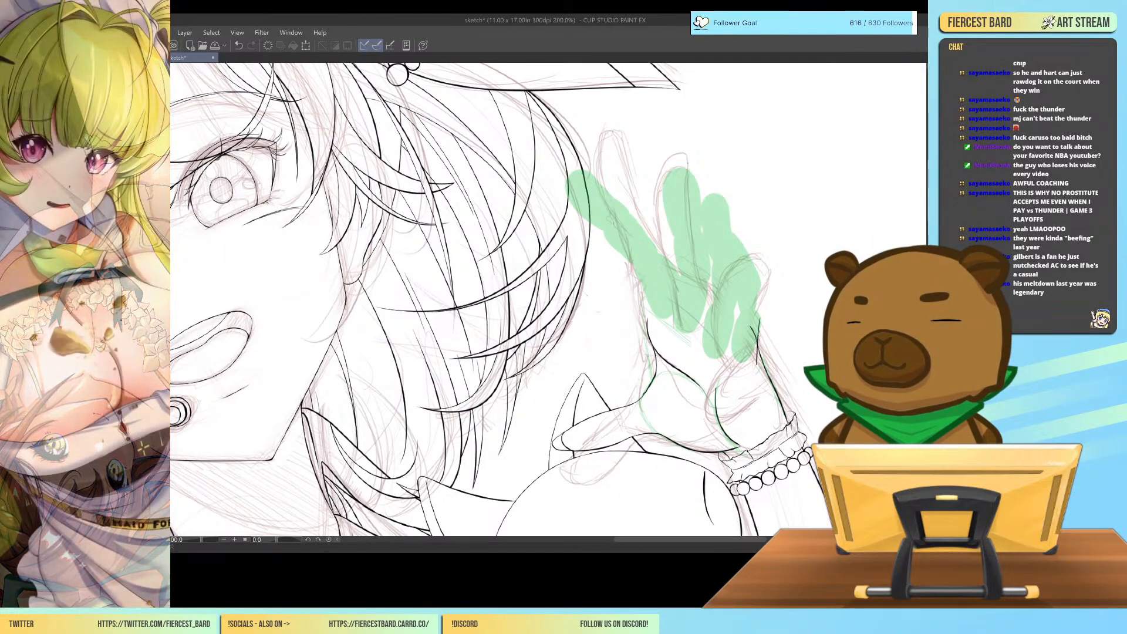
{"action": "mouse_move", "coordinate": [760, 322]}
{"action": "left_mouse_down"}
{"action": "mouse_move", "coordinate": [757, 274]}
{"action": "mouse_move", "coordinate": [728, 221]}
{"action": "mouse_move", "coordinate": [737, 318]}
{"action": "left_mouse_up"}
{"action": "key", "text": "ctrl+z"}
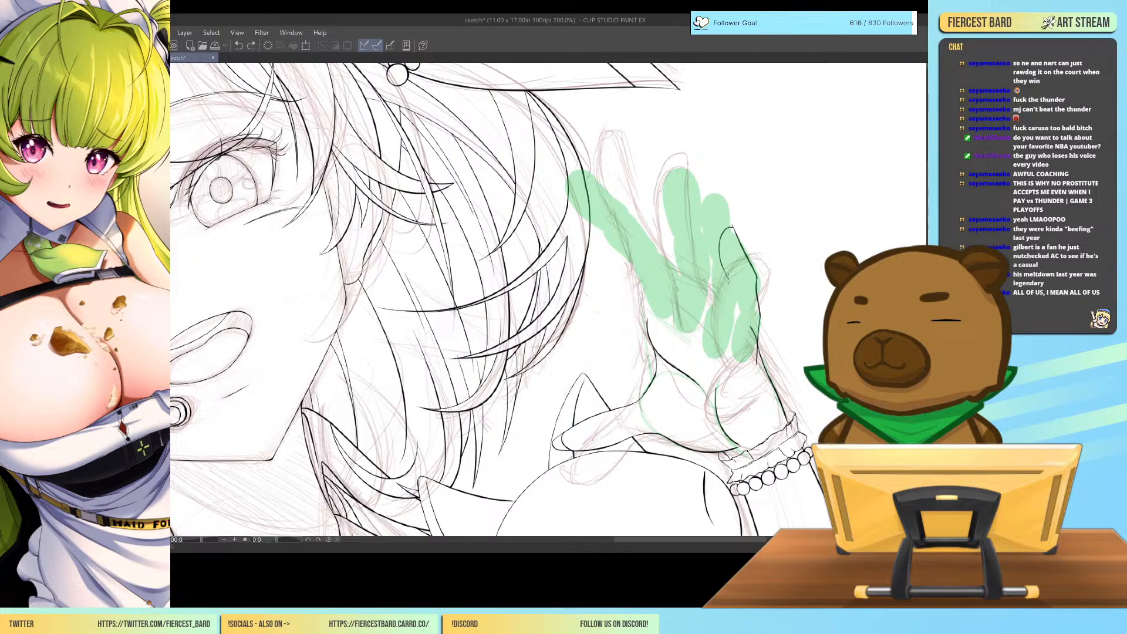
Ink the little finger's inner edge from below the tip down to the palm.
{"action": "key", "text": "ctrl+z"}
{"action": "left_click_drag", "start_coordinate": [729, 281], "coordinate": [738, 358]}
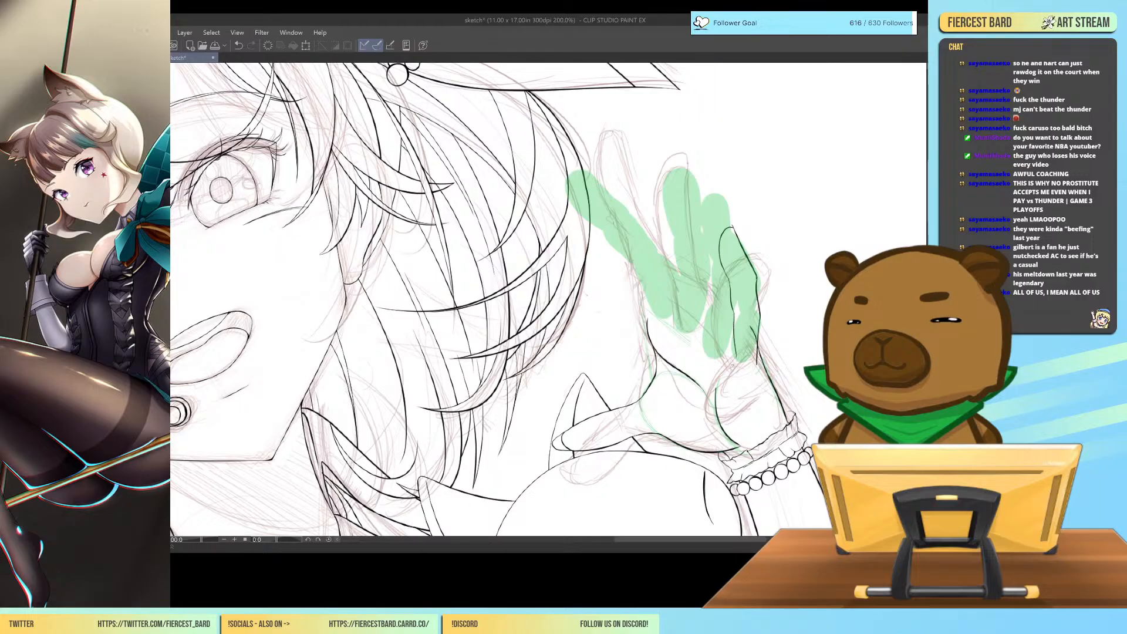
{"action": "key", "text": "ctrl+z"}
{"action": "left_click_drag", "start_coordinate": [733, 317], "coordinate": [735, 352]}
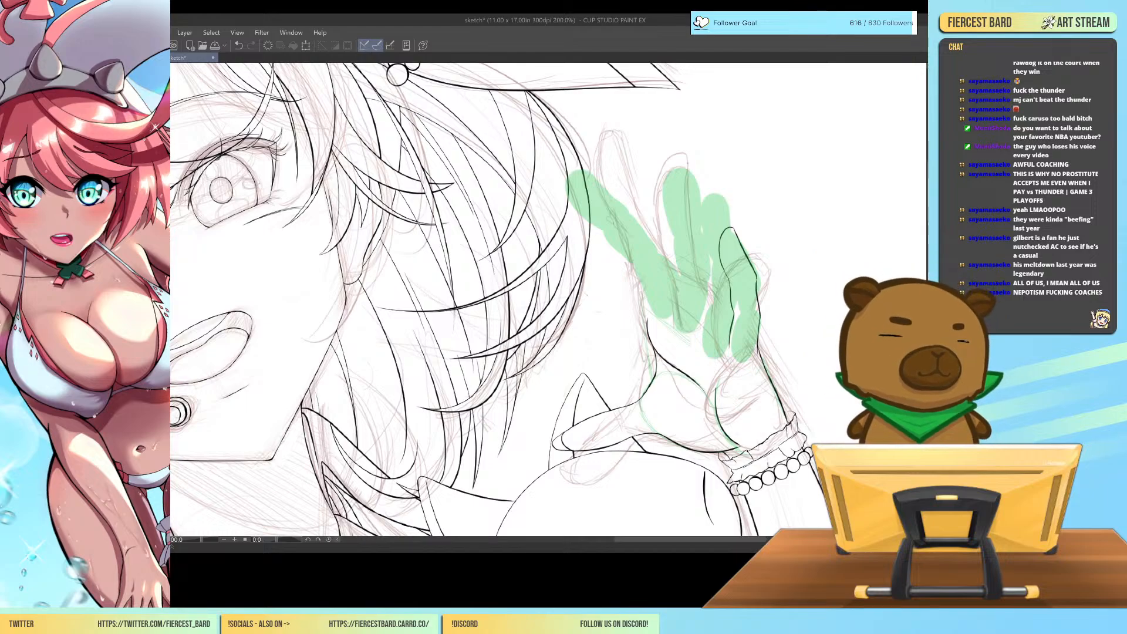
{"action": "key", "text": "ctrl+z"}
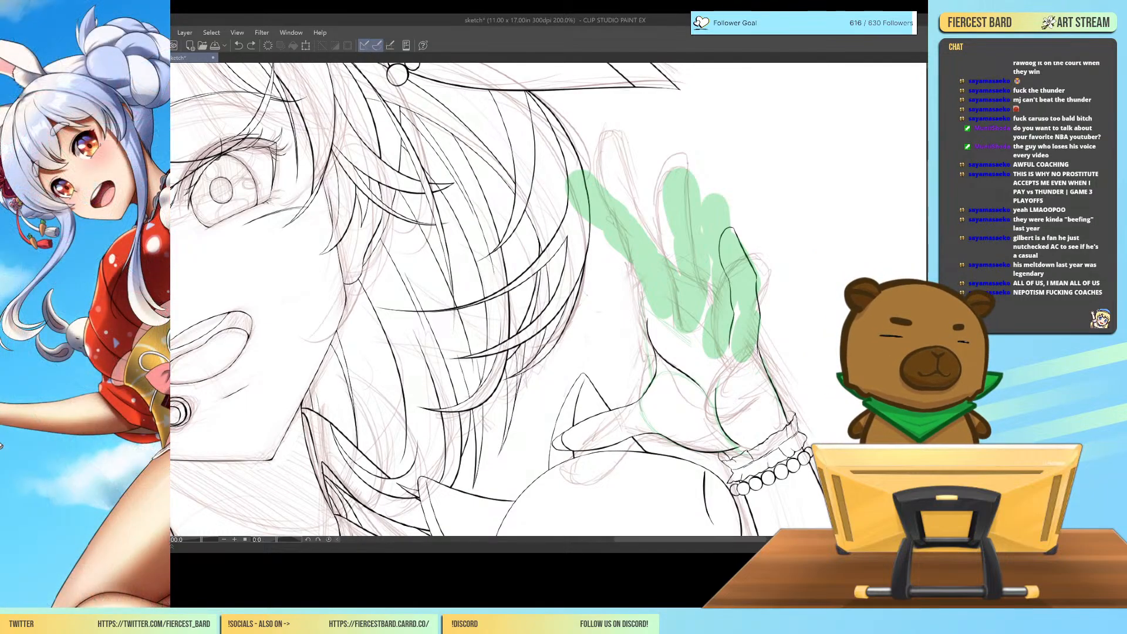
Ink the lower edge of the ring finger where it joins the palm.
{"action": "left_click_drag", "start_coordinate": [705, 335], "coordinate": [708, 291]}
{"action": "key", "text": "ctrl+z"}
{"action": "key", "text": "ctrl+y"}
{"action": "key", "text": "ctrl+z"}
{"action": "left_click_drag", "start_coordinate": [704, 348], "coordinate": [710, 286]}
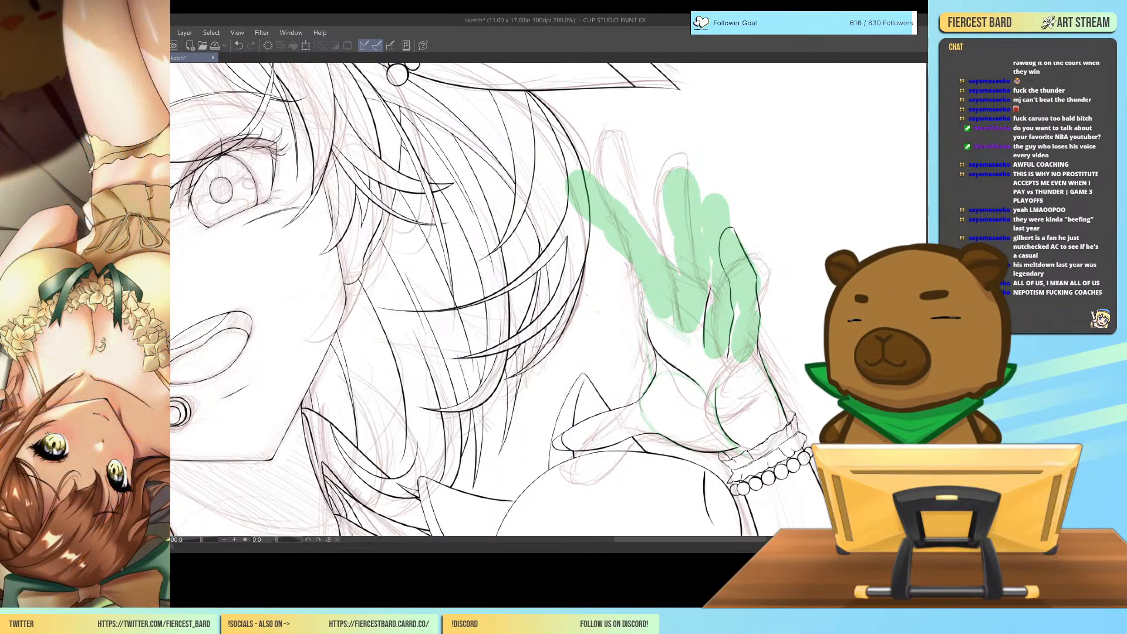
{"action": "left_click_drag", "start_coordinate": [715, 394], "coordinate": [720, 375]}
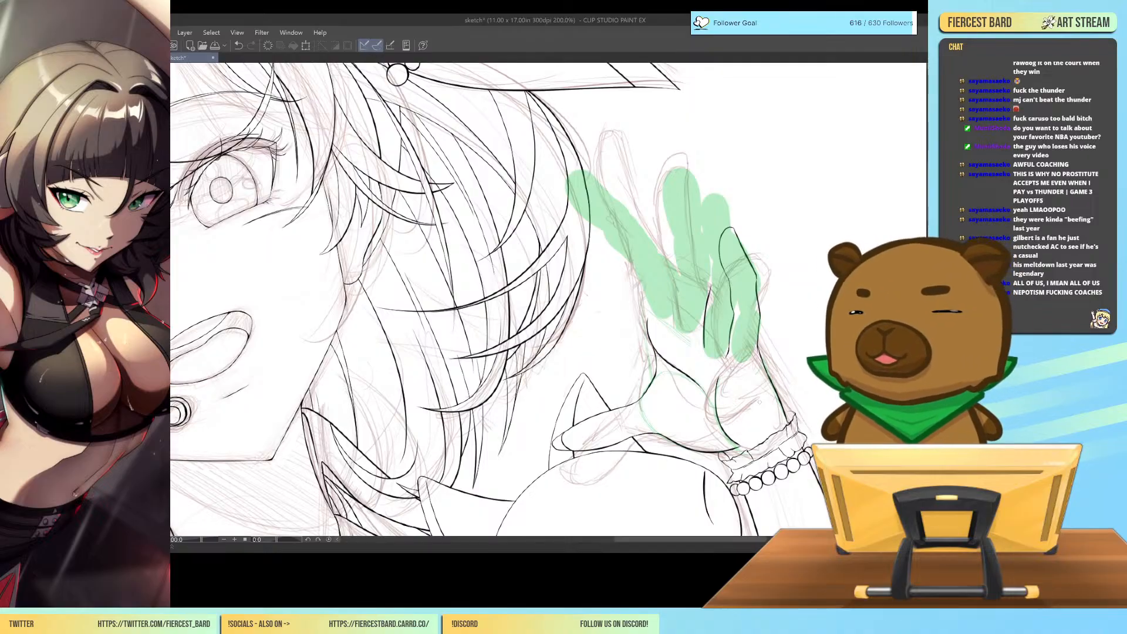
Ink the ring finger's rounded tip and upper edges, joining them to the line at its base.
{"action": "mouse_move", "coordinate": [728, 197]}
{"action": "left_mouse_down"}
{"action": "mouse_move", "coordinate": [733, 238]}
{"action": "mouse_move", "coordinate": [717, 193]}
{"action": "mouse_move", "coordinate": [701, 249]}
{"action": "left_mouse_up"}
{"action": "key", "text": "ctrl+z"}
{"action": "left_click_drag", "start_coordinate": [728, 200], "coordinate": [704, 242]}
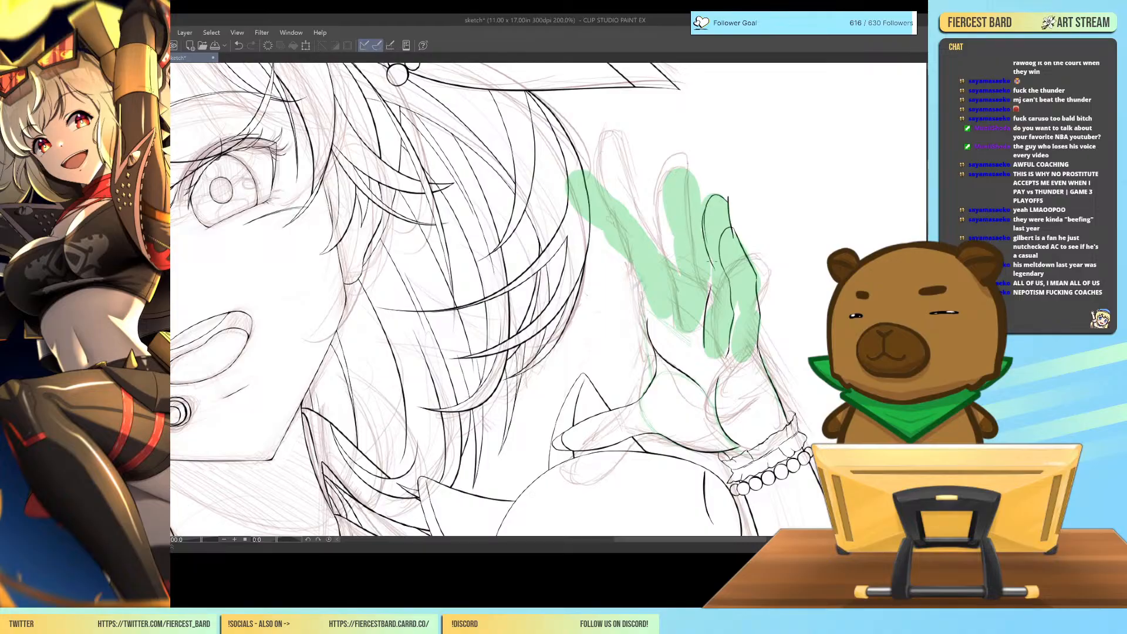
{"action": "key", "text": "ctrl+z"}
{"action": "left_click_drag", "start_coordinate": [711, 262], "coordinate": [707, 305]}
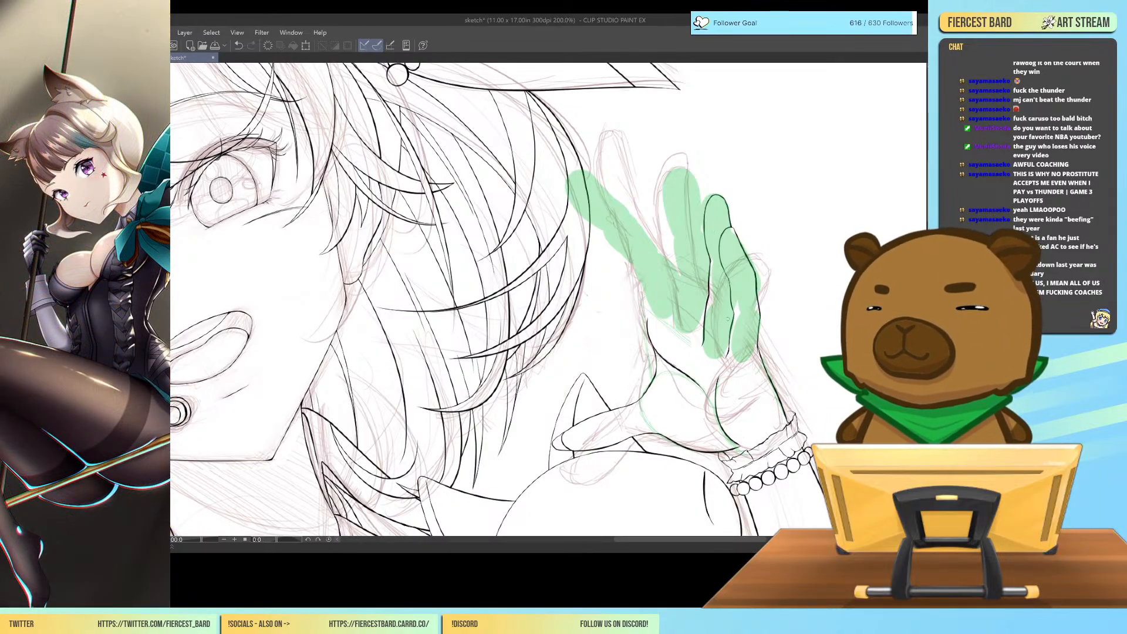
Check the inked ring and little fingers against the whole character at 66.7% zoom.
{"action": "key", "text": "ctrl+minus"}
{"action": "key", "text": "ctrl+minus"}
{"action": "key", "text": "ctrl+minus"}
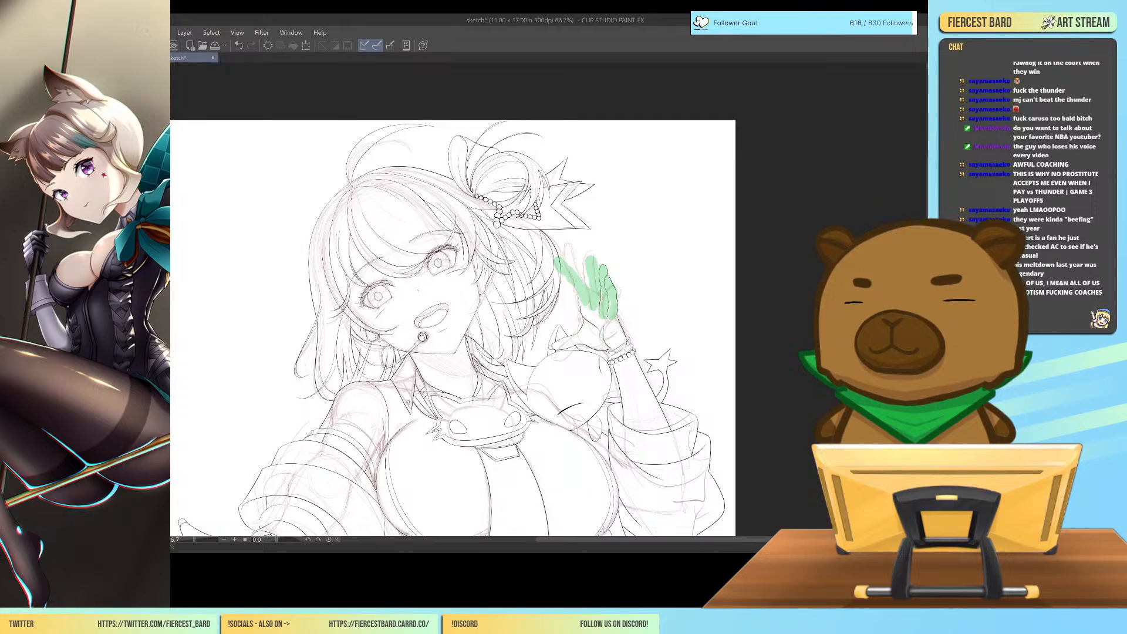
{"action": "scroll", "coordinate": [549, 300], "scroll_direction": "down", "scroll_amount": 5}
{"action": "scroll", "coordinate": [550, 300], "scroll_direction": "up", "scroll_amount": 2}
{"action": "scroll", "coordinate": [452, 300], "scroll_direction": "up", "scroll_amount": 2}
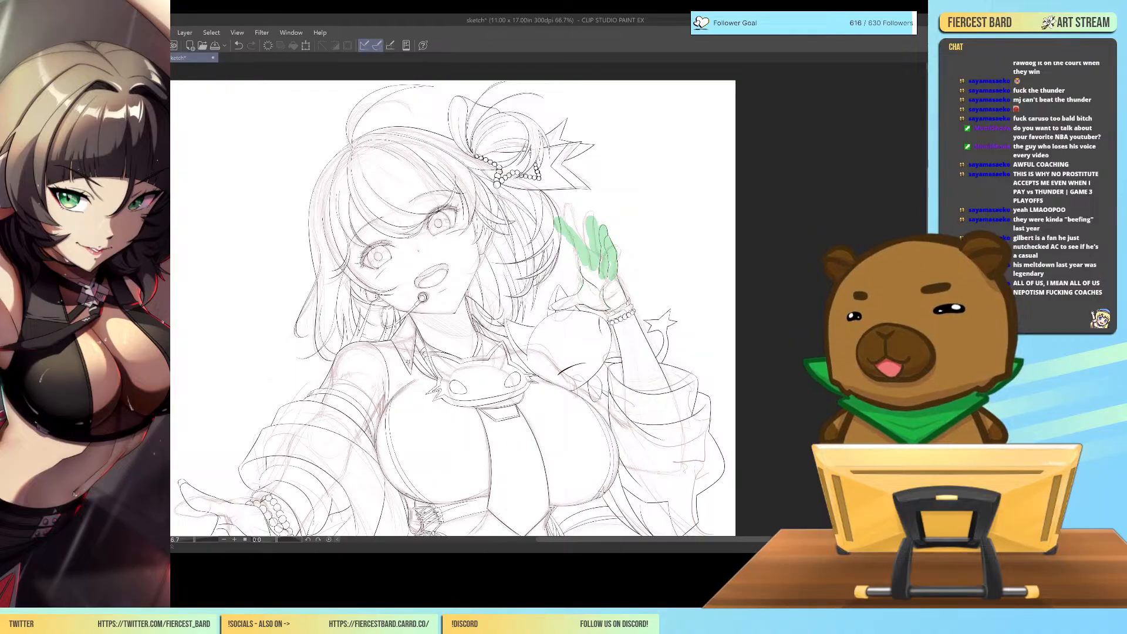
Mesh-transform the line between the ring and little fingers, and try adjusting the palm crease above the bracelet.
{"action": "key", "text": "ctrl+plus"}
{"action": "key", "text": "ctrl+plus"}
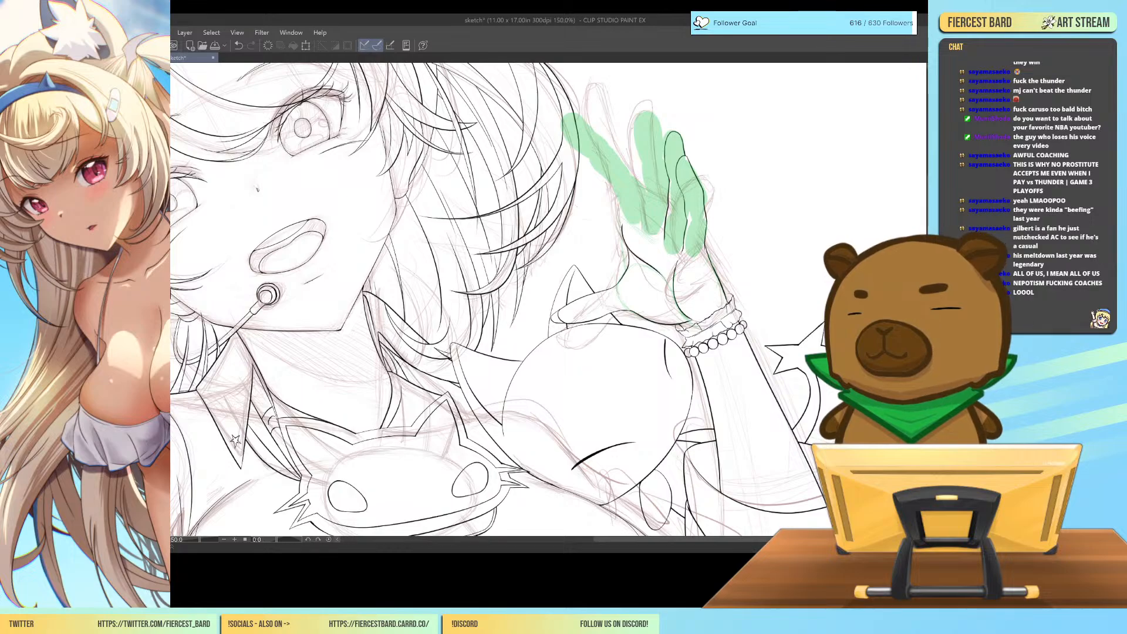
{"action": "mouse_move", "coordinate": [692, 247]}
{"action": "left_mouse_down"}
{"action": "mouse_move", "coordinate": [686, 254]}
{"action": "mouse_move", "coordinate": [676, 188]}
{"action": "mouse_move", "coordinate": [677, 164]}
{"action": "mouse_move", "coordinate": [692, 158]}
{"action": "left_mouse_up"}
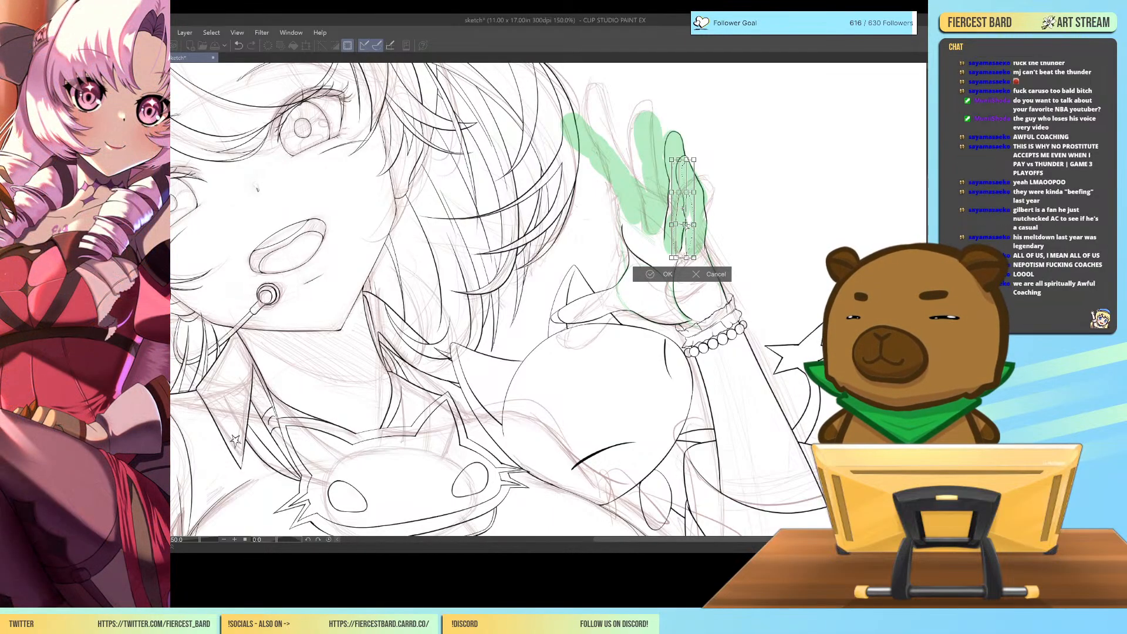
{"action": "left_click_drag", "start_coordinate": [676, 257], "coordinate": [678, 223]}
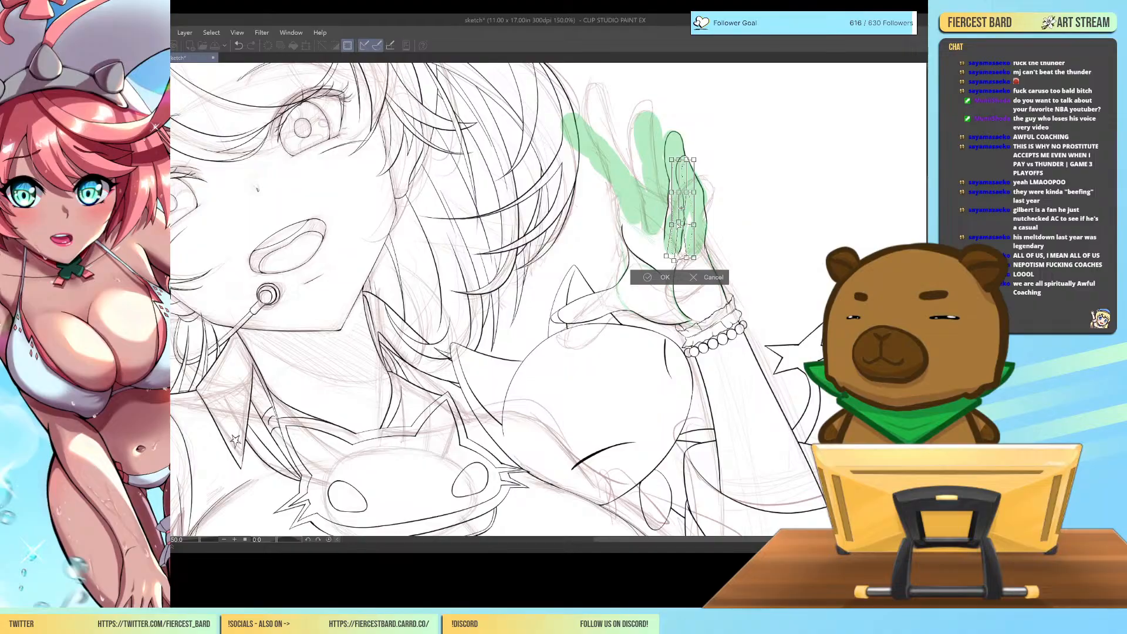
{"action": "left_click", "coordinate": [649, 277]}
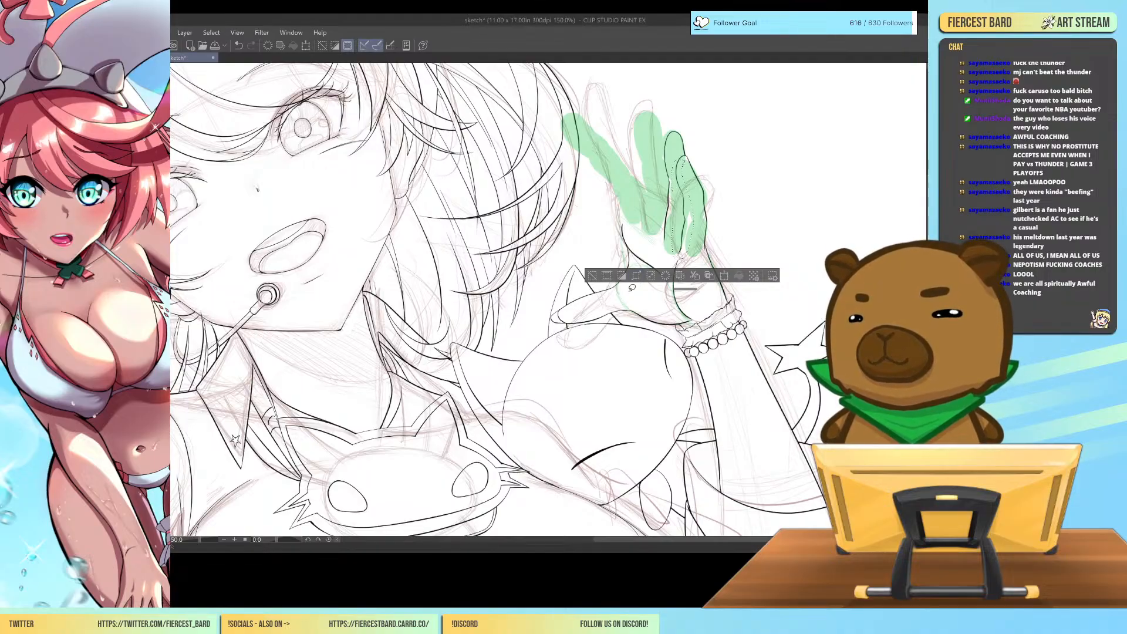
{"action": "left_click", "coordinate": [595, 276]}
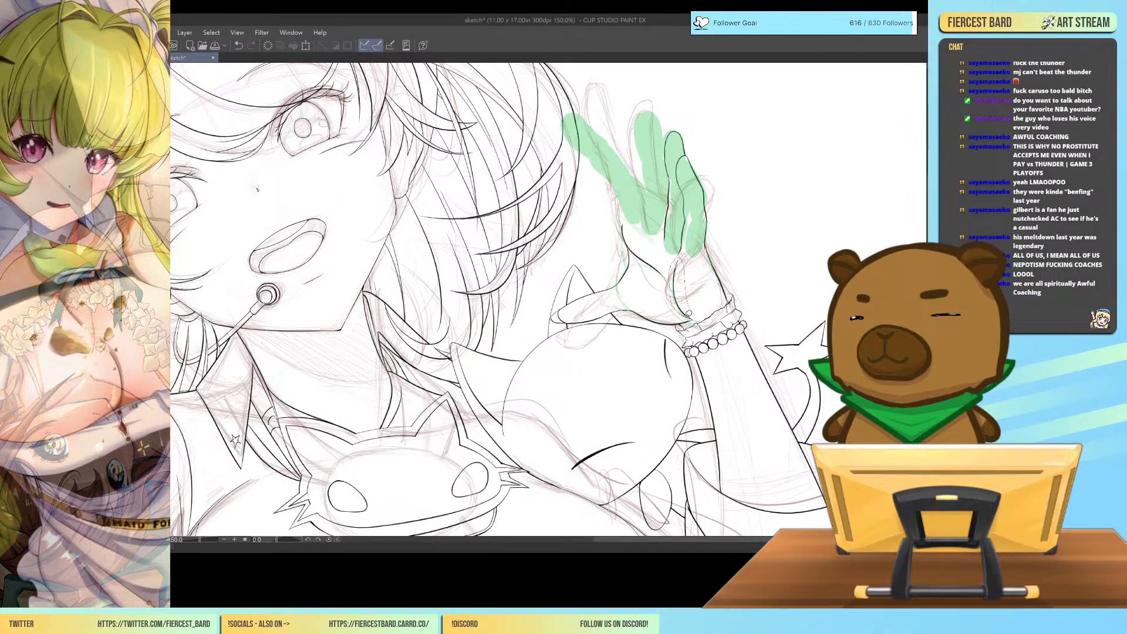
{"action": "mouse_move", "coordinate": [688, 314]}
{"action": "left_mouse_down"}
{"action": "mouse_move", "coordinate": [700, 312]}
{"action": "mouse_move", "coordinate": [690, 311]}
{"action": "left_mouse_up"}
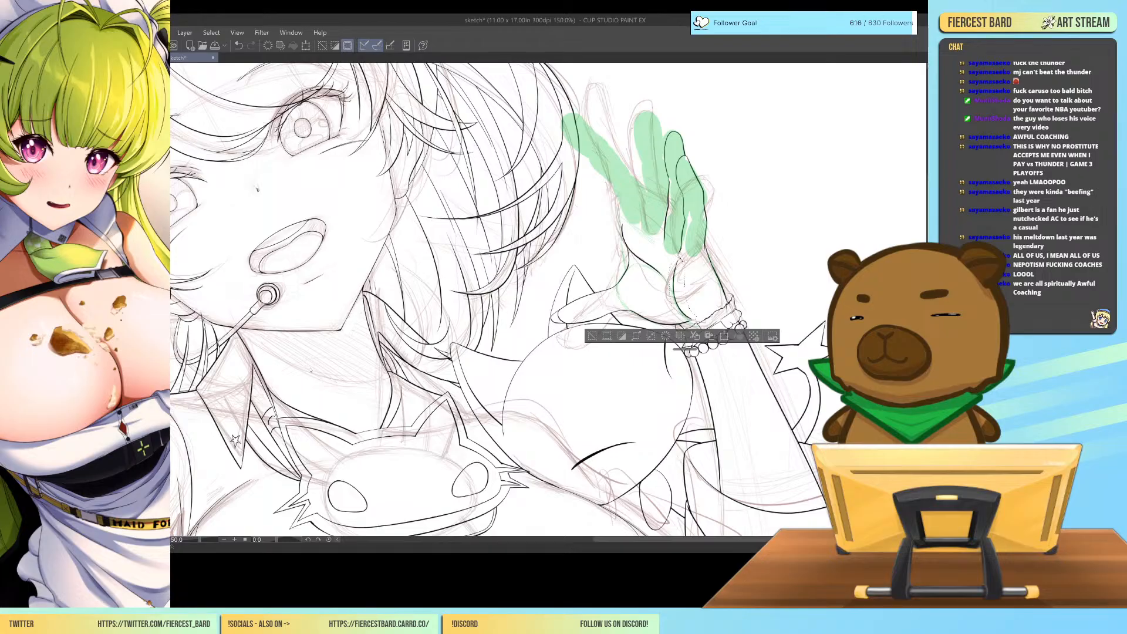
{"action": "key", "text": "ctrl+t"}
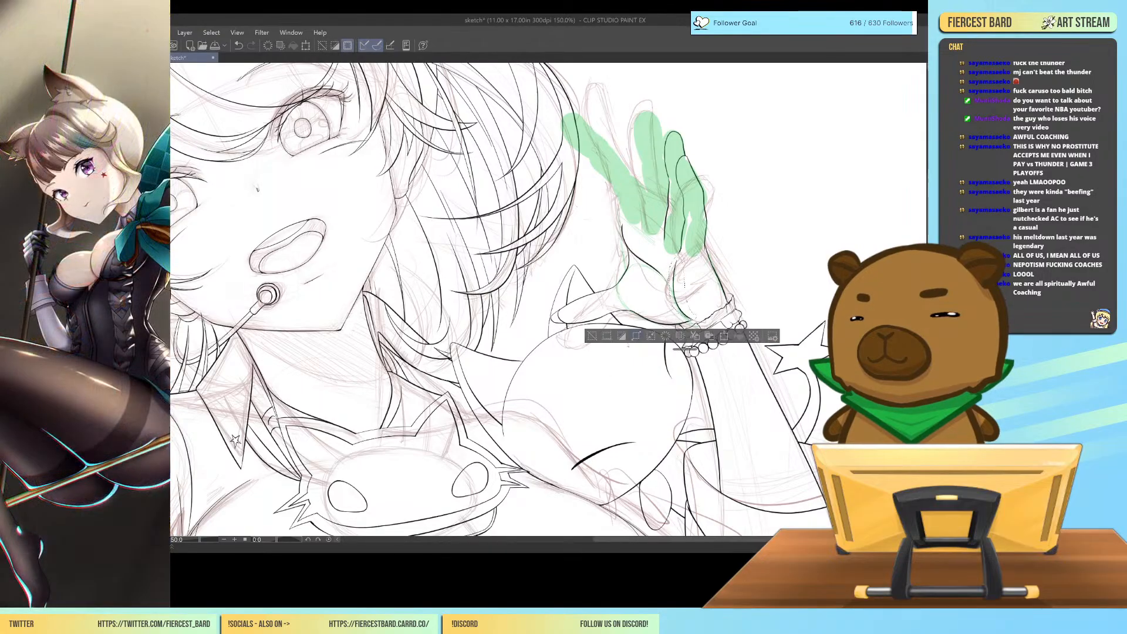
{"action": "left_click", "coordinate": [666, 336]}
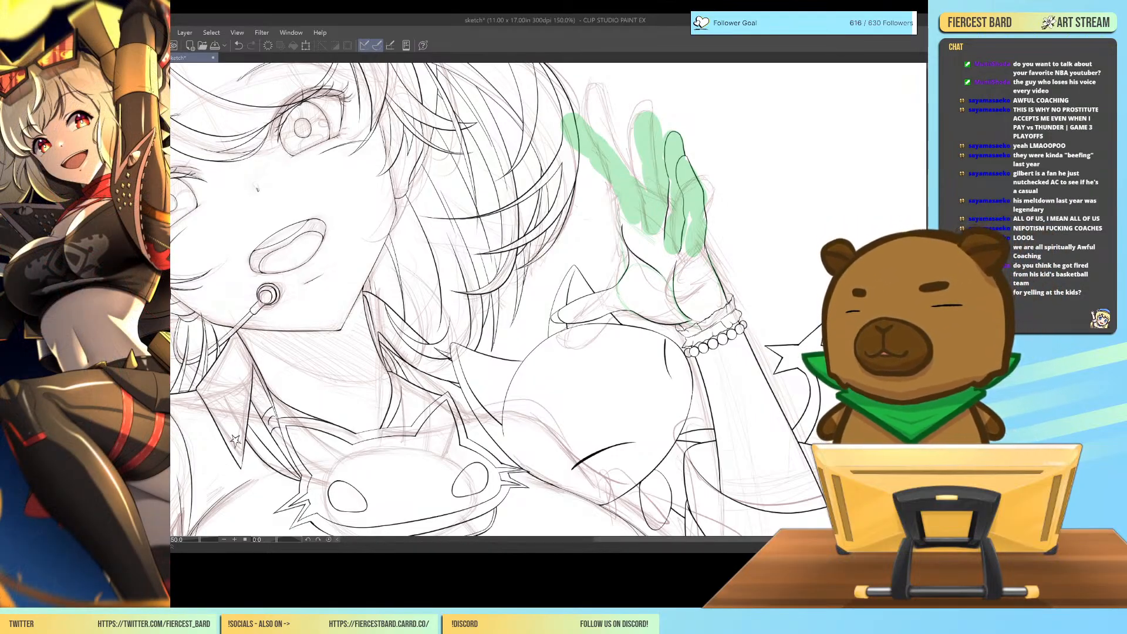
Ink the middle finger's outer edge from near its tip down to where it meets the ring finger.
{"action": "key", "text": "ctrl+plus"}
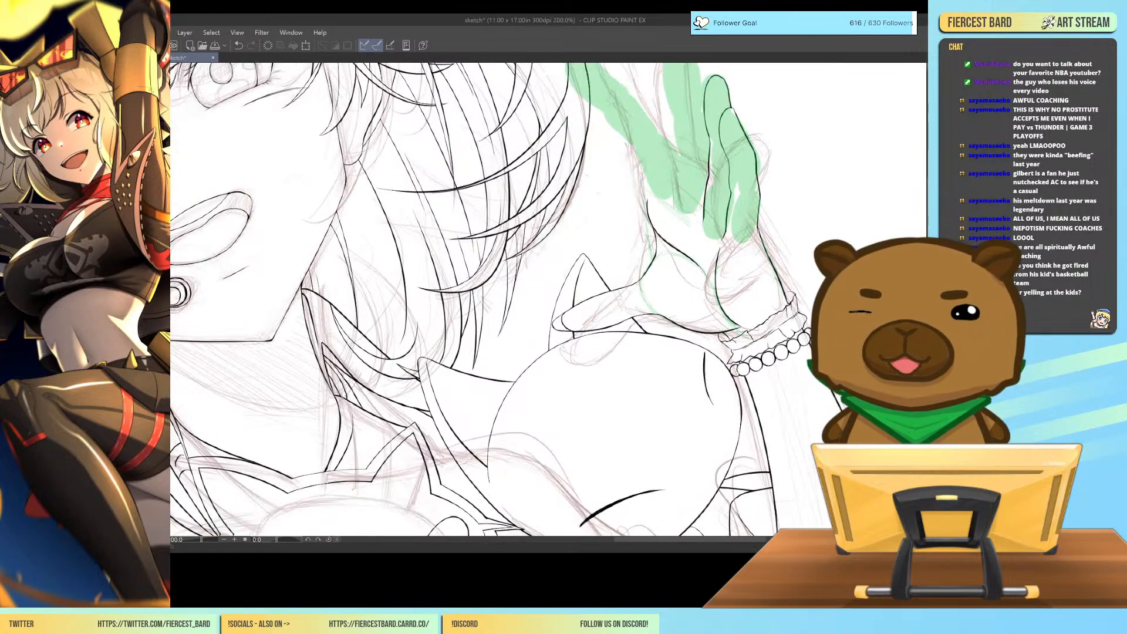
{"action": "left_click_drag", "start_coordinate": [930, 212], "coordinate": [929, 204]}
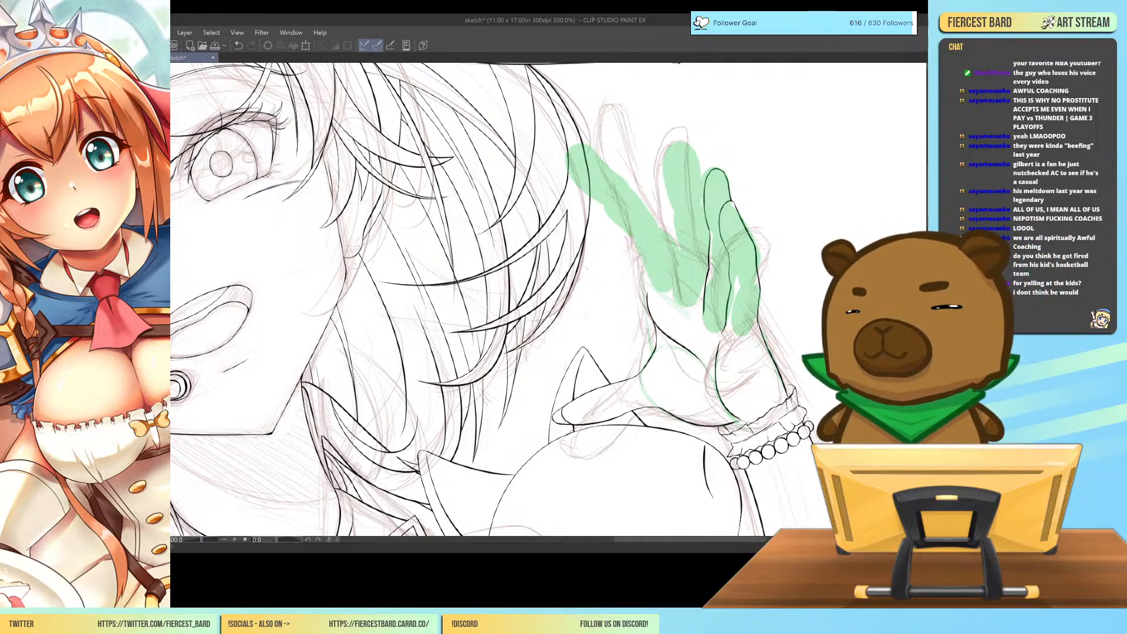
{"action": "key", "text": "ctrl+z"}
{"action": "left_click_drag", "start_coordinate": [704, 229], "coordinate": [701, 223]}
{"action": "left_click_drag", "start_coordinate": [710, 262], "coordinate": [683, 130]}
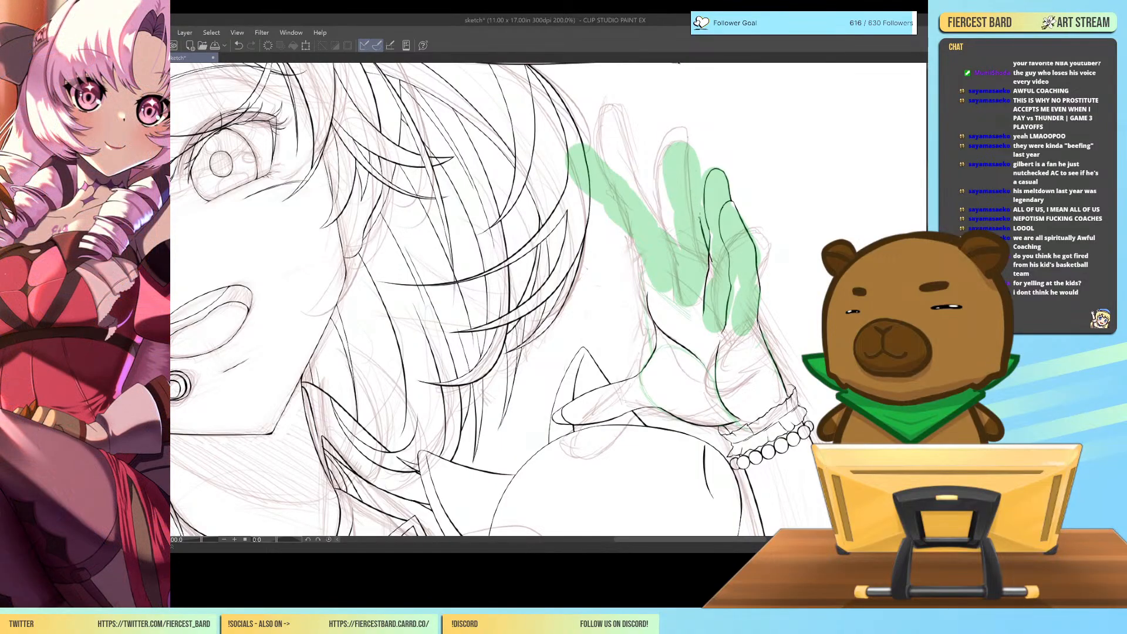
{"action": "key", "text": "ctrl+z"}
{"action": "key", "text": "ctrl+z"}
{"action": "mouse_move", "coordinate": [707, 211]}
{"action": "left_mouse_down"}
{"action": "mouse_move", "coordinate": [690, 141]}
{"action": "mouse_move", "coordinate": [663, 179]}
{"action": "left_mouse_up"}
{"action": "key", "text": "ctrl+z"}
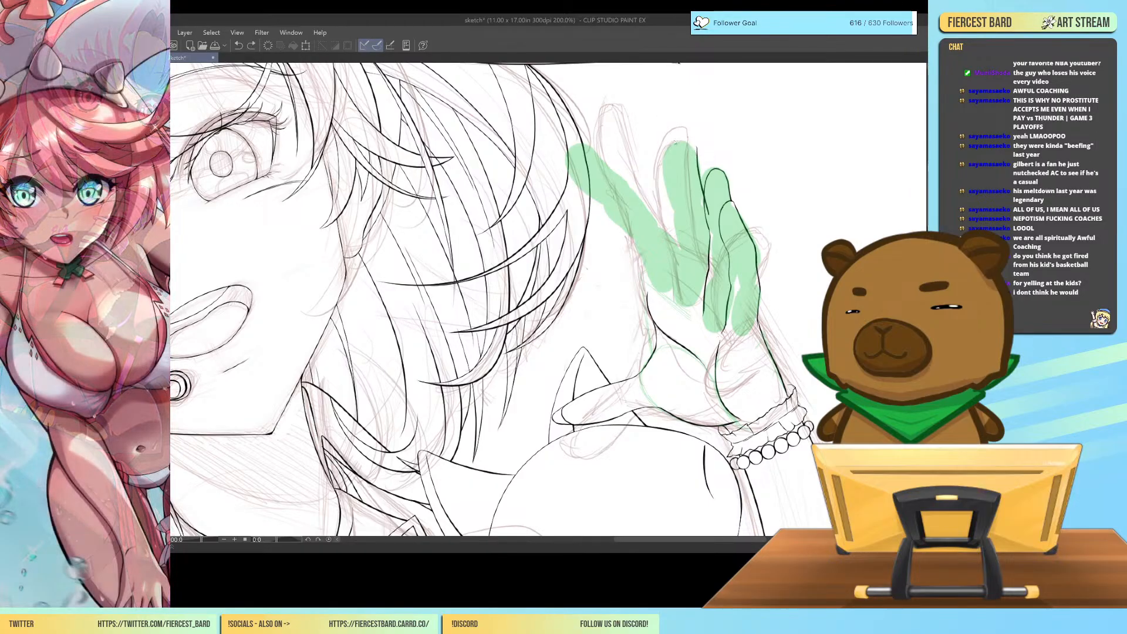
Try to ink the middle finger's rounded tip and the edge facing the index finger.
{"action": "left_click_drag", "start_coordinate": [677, 140], "coordinate": [698, 164]}
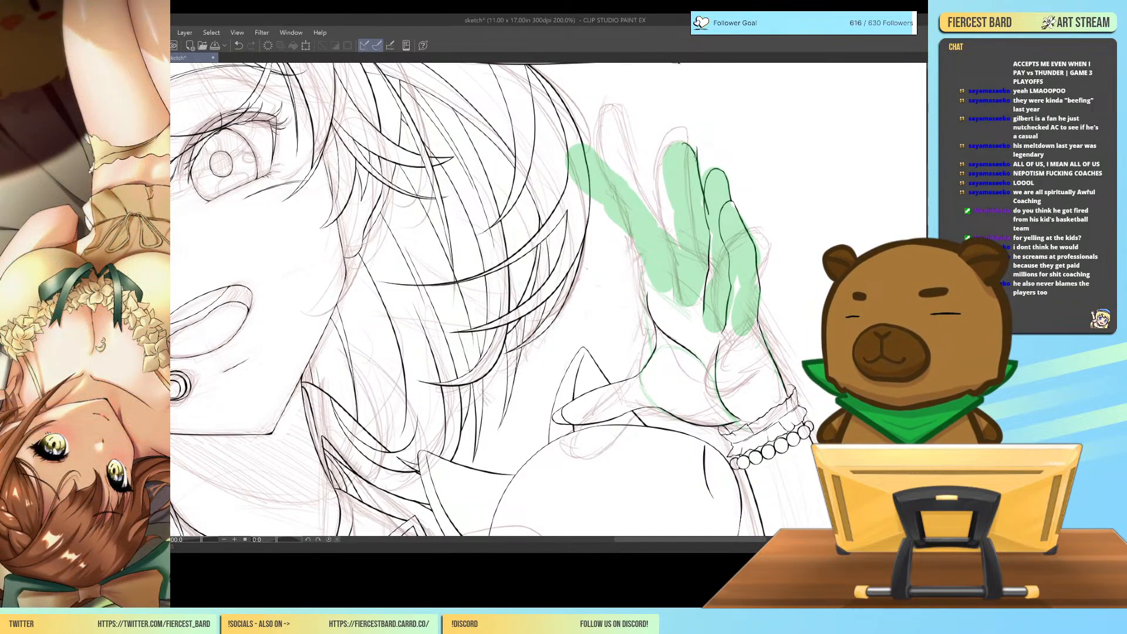
{"action": "mouse_move", "coordinate": [683, 143]}
{"action": "left_mouse_down"}
{"action": "mouse_move", "coordinate": [668, 174]}
{"action": "mouse_move", "coordinate": [675, 199]}
{"action": "mouse_move", "coordinate": [668, 171]}
{"action": "mouse_move", "coordinate": [678, 208]}
{"action": "left_mouse_up"}
{"action": "key", "text": "ctrl+z"}
{"action": "key", "text": "ctrl+z"}
{"action": "key", "text": "ctrl+z"}
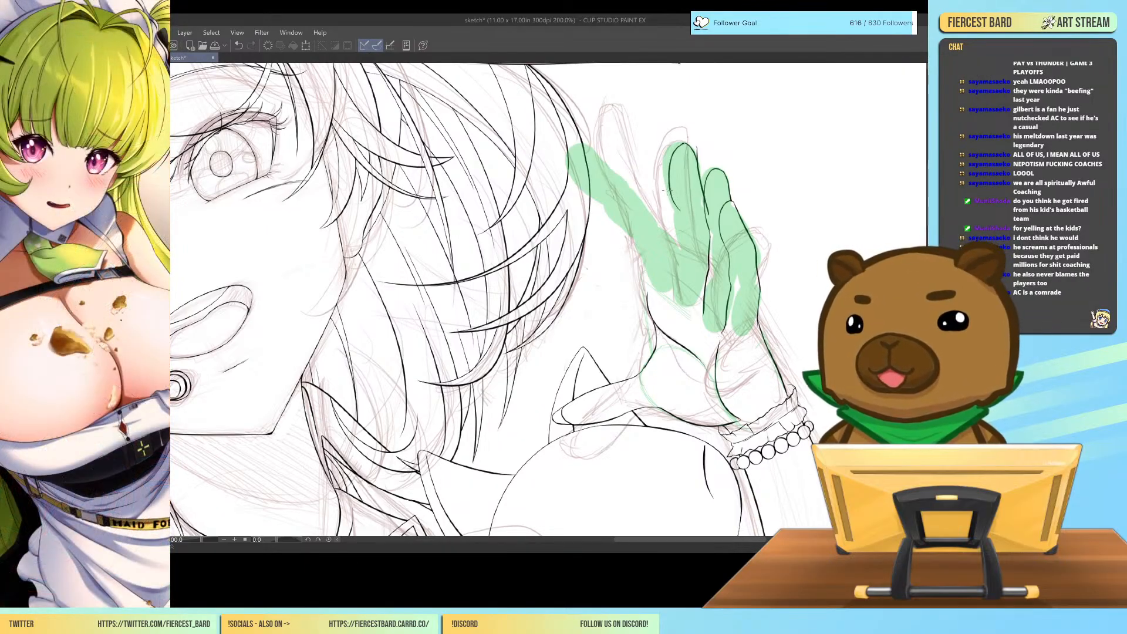
{"action": "key", "text": "ctrl+z"}
{"action": "key", "text": "ctrl+z"}
Ink the middle finger's rounded tip and its index-side edge down to the finger's base.
{"action": "mouse_move", "coordinate": [684, 143]}
{"action": "left_mouse_down"}
{"action": "mouse_move", "coordinate": [698, 165]}
{"action": "mouse_move", "coordinate": [693, 152]}
{"action": "mouse_move", "coordinate": [698, 165]}
{"action": "mouse_move", "coordinate": [668, 182]}
{"action": "mouse_move", "coordinate": [683, 220]}
{"action": "left_mouse_up"}
{"action": "key", "text": "ctrl+z"}
{"action": "key", "text": "ctrl+z"}
{"action": "key", "text": "ctrl+z"}
{"action": "key", "text": "ctrl+z"}
{"action": "key", "text": "ctrl+z"}
{"action": "left_click_drag", "start_coordinate": [670, 162], "coordinate": [679, 211]}
{"action": "left_click_drag", "start_coordinate": [676, 251], "coordinate": [680, 303]}
{"action": "key", "text": "ctrl+z"}
{"action": "left_click_drag", "start_coordinate": [678, 252], "coordinate": [676, 297]}
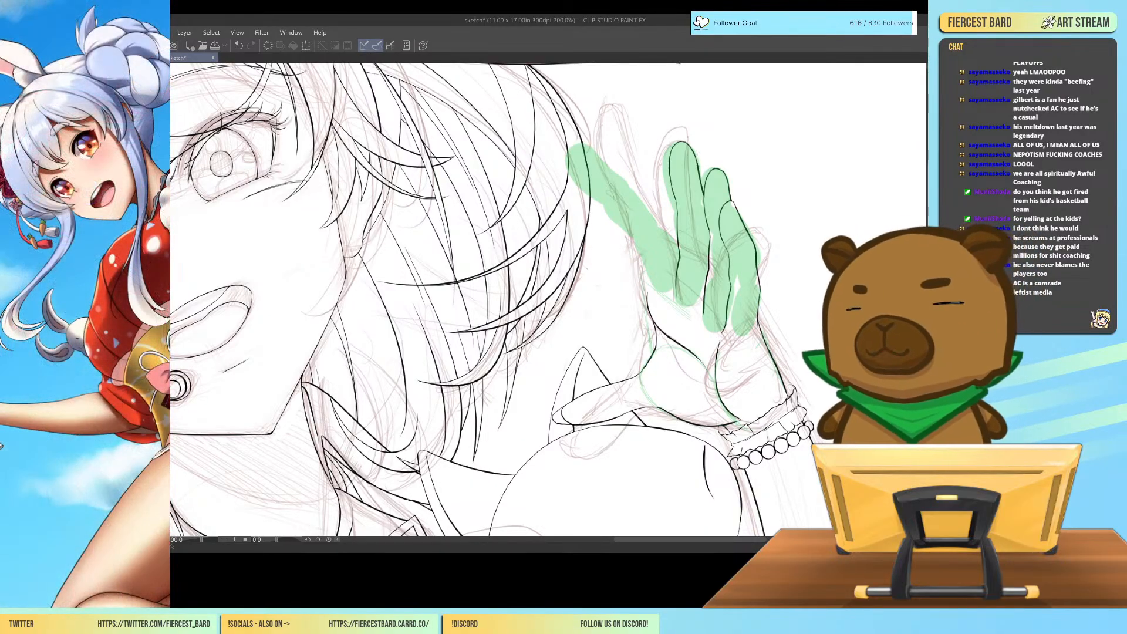
Ink the lower part of the index finger's upper edge, joining it to the base of the middle finger.
{"action": "left_click_drag", "start_coordinate": [658, 215], "coordinate": [684, 257]}
{"action": "key", "text": "ctrl+z"}
{"action": "left_click_drag", "start_coordinate": [657, 214], "coordinate": [684, 261]}
{"action": "key", "text": "ctrl+z"}
{"action": "left_click_drag", "start_coordinate": [657, 215], "coordinate": [683, 263]}
{"action": "key", "text": "ctrl+z"}
{"action": "left_click_drag", "start_coordinate": [657, 215], "coordinate": [680, 259]}
{"action": "key", "text": "ctrl+z"}
{"action": "left_click_drag", "start_coordinate": [657, 215], "coordinate": [674, 250]}
Extend the index finger's upper edge from the middle joint up towards the fingertip.
{"action": "mouse_move", "coordinate": [667, 229]}
{"action": "left_mouse_down"}
{"action": "mouse_move", "coordinate": [633, 184]}
{"action": "mouse_move", "coordinate": [639, 190]}
{"action": "left_mouse_up"}
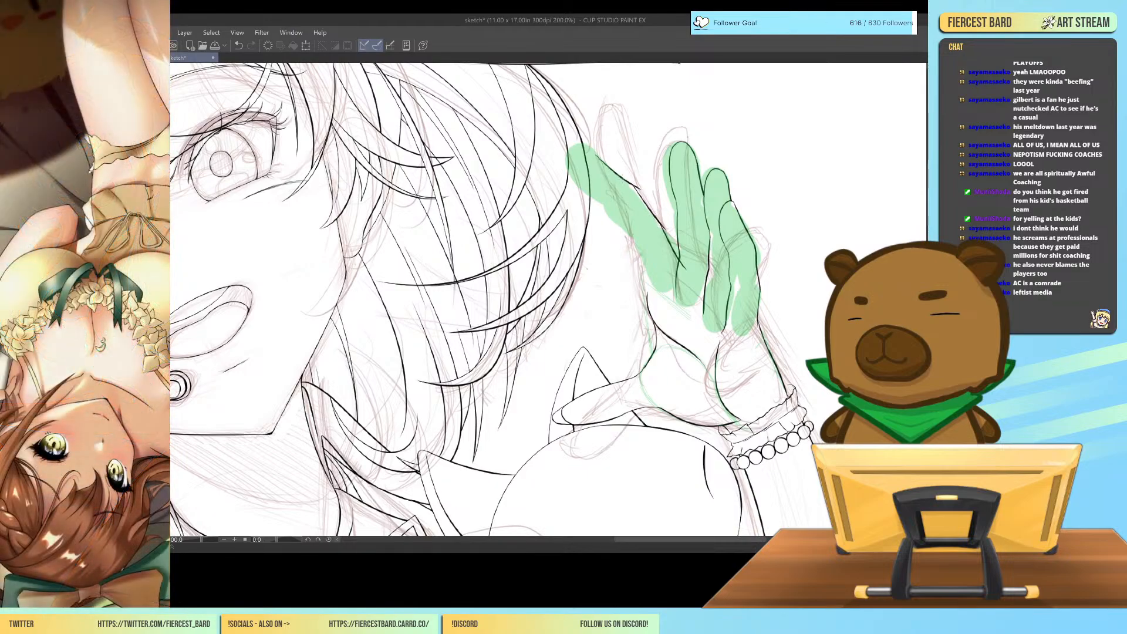
{"action": "key", "text": "ctrl+z"}
{"action": "left_click_drag", "start_coordinate": [594, 155], "coordinate": [640, 191]}
{"action": "key", "text": "ctrl+z"}
{"action": "left_click_drag", "start_coordinate": [594, 153], "coordinate": [640, 191]}
Work out the index finger's rounded tip and the first section of its outer edge in black ink.
{"action": "mouse_move", "coordinate": [585, 152]}
{"action": "left_mouse_down"}
{"action": "mouse_move", "coordinate": [583, 177]}
{"action": "mouse_move", "coordinate": [608, 199]}
{"action": "left_mouse_up"}
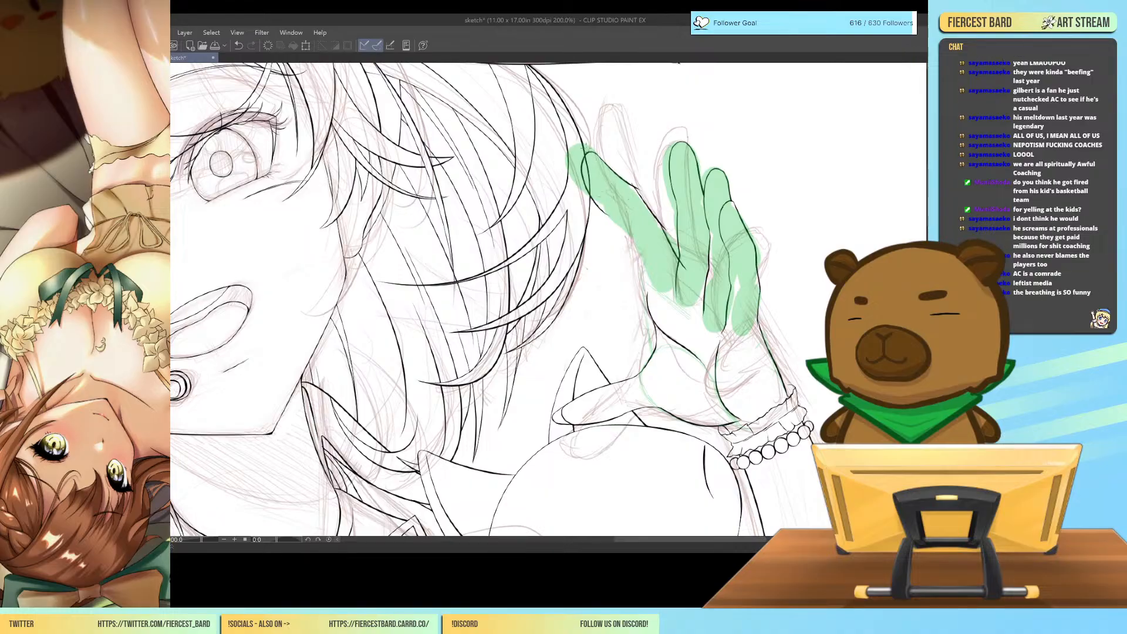
{"action": "key", "text": "ctrl+z"}
{"action": "left_click_drag", "start_coordinate": [595, 154], "coordinate": [618, 205]}
{"action": "key", "text": "ctrl+z"}
{"action": "left_click_drag", "start_coordinate": [587, 151], "coordinate": [614, 208]}
{"action": "key", "text": "ctrl+z"}
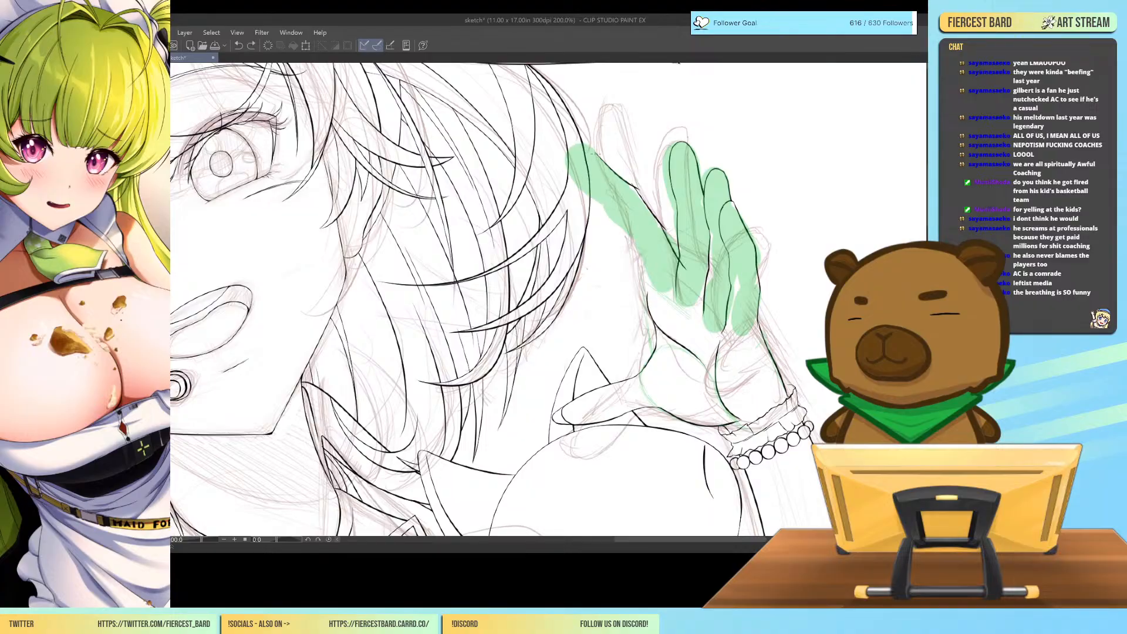
{"action": "left_click_drag", "start_coordinate": [585, 154], "coordinate": [614, 208]}
{"action": "key", "text": "ctrl+z"}
Ink the rest of the index finger's outer edge down to the palm line.
{"action": "left_click_drag", "start_coordinate": [596, 201], "coordinate": [634, 251]}
{"action": "key", "text": "ctrl+z"}
{"action": "key", "text": "ctrl+z"}
{"action": "left_click_drag", "start_coordinate": [612, 210], "coordinate": [639, 250]}
{"action": "key", "text": "ctrl+z"}
{"action": "mouse_move", "coordinate": [612, 210]}
{"action": "left_mouse_down"}
{"action": "mouse_move", "coordinate": [642, 246]}
{"action": "mouse_move", "coordinate": [657, 300]}
{"action": "left_mouse_up"}
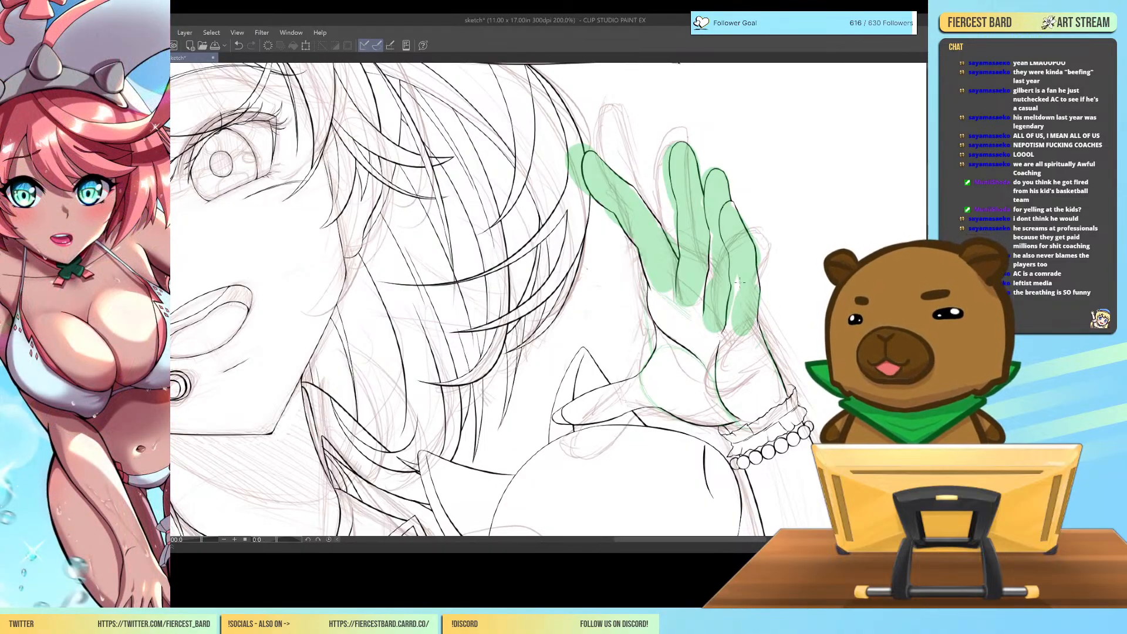
Check the inked index and middle fingers against the whole character at 50% zoom.
{"action": "key", "text": "ctrl+minus"}
{"action": "key", "text": "ctrl+minus"}
{"action": "key", "text": "ctrl+minus"}
{"action": "key", "text": "ctrl+minus"}
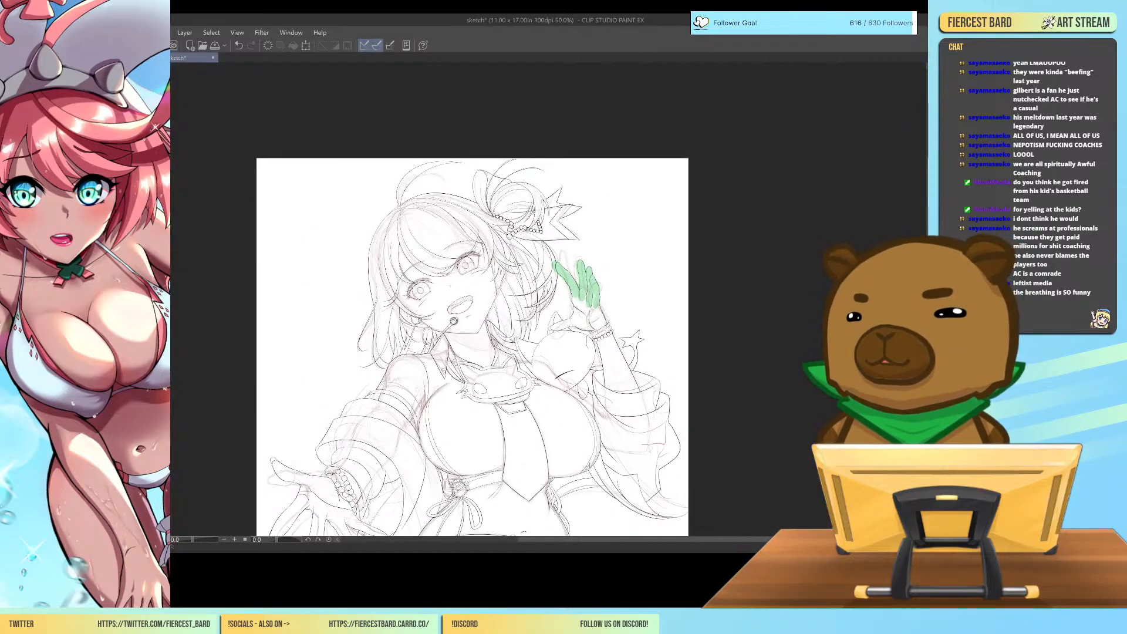
{"action": "scroll", "coordinate": [473, 299], "scroll_direction": "down", "scroll_amount": 6}
{"action": "scroll", "coordinate": [472, 300], "scroll_direction": "up", "scroll_amount": 1}
{"action": "scroll", "coordinate": [472, 299], "scroll_direction": "up", "scroll_amount": 2}
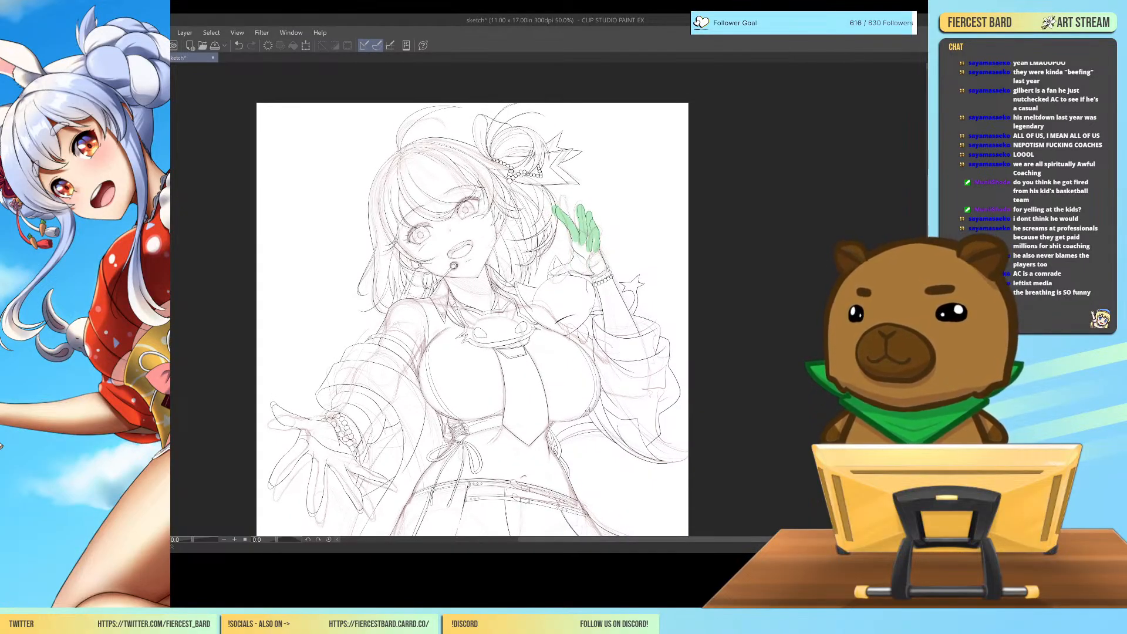
Select the middle finger's index-side edge, mesh-transform it, and clear the selection.
{"action": "key", "text": "ctrl+plus"}
{"action": "key", "text": "ctrl+plus"}
{"action": "key", "text": "ctrl+plus"}
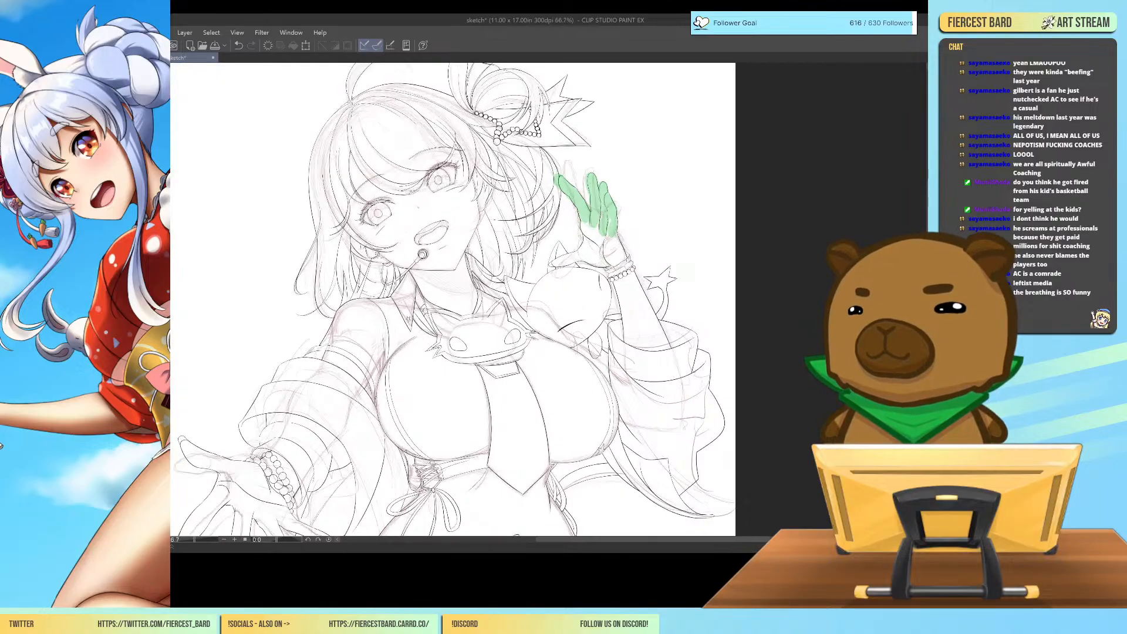
{"action": "left_click_drag", "start_coordinate": [734, 203], "coordinate": [815, 401]}
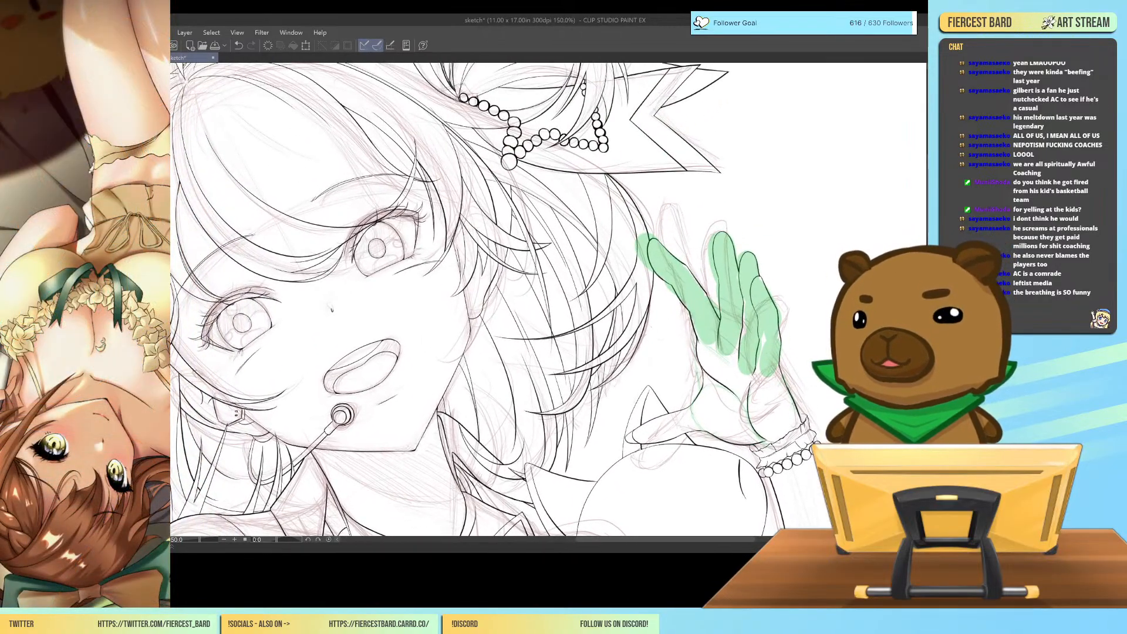
{"action": "key", "text": "ctrl+plus"}
{"action": "left_click_drag", "start_coordinate": [848, 322], "coordinate": [808, 332]}
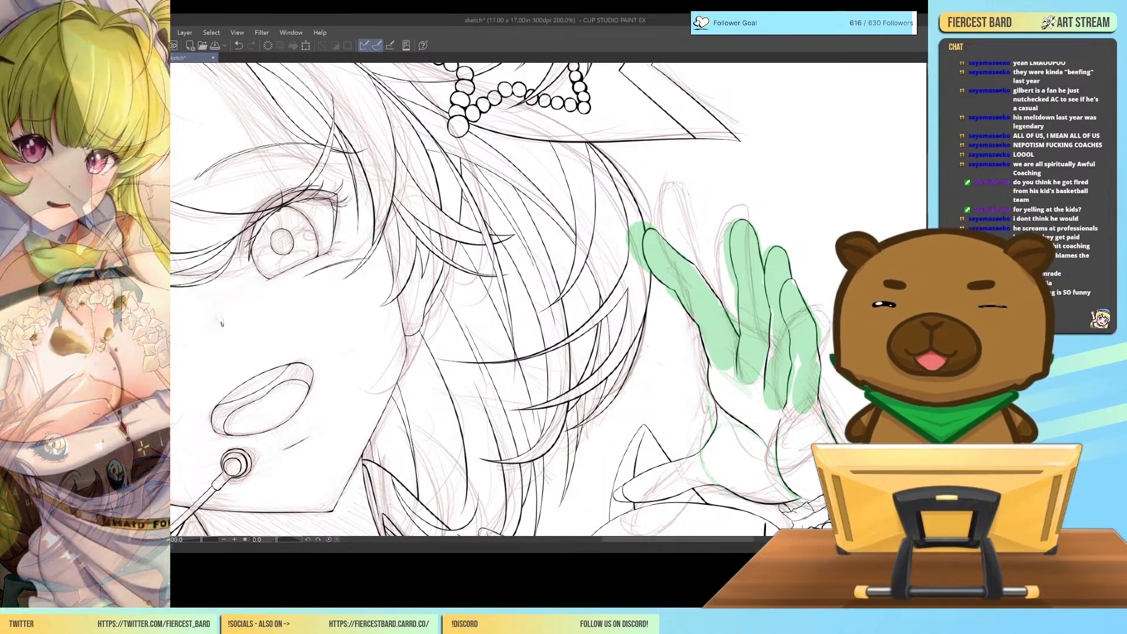
{"action": "left_click_drag", "start_coordinate": [780, 358], "coordinate": [779, 256]}
{"action": "left_click", "coordinate": [682, 421]}
{"action": "mouse_move", "coordinate": [733, 349]}
{"action": "left_mouse_down"}
{"action": "mouse_move", "coordinate": [733, 383]}
{"action": "mouse_move", "coordinate": [749, 363]}
{"action": "mouse_move", "coordinate": [753, 323]}
{"action": "mouse_move", "coordinate": [747, 206]}
{"action": "mouse_move", "coordinate": [728, 218]}
{"action": "mouse_move", "coordinate": [732, 352]}
{"action": "left_mouse_up"}
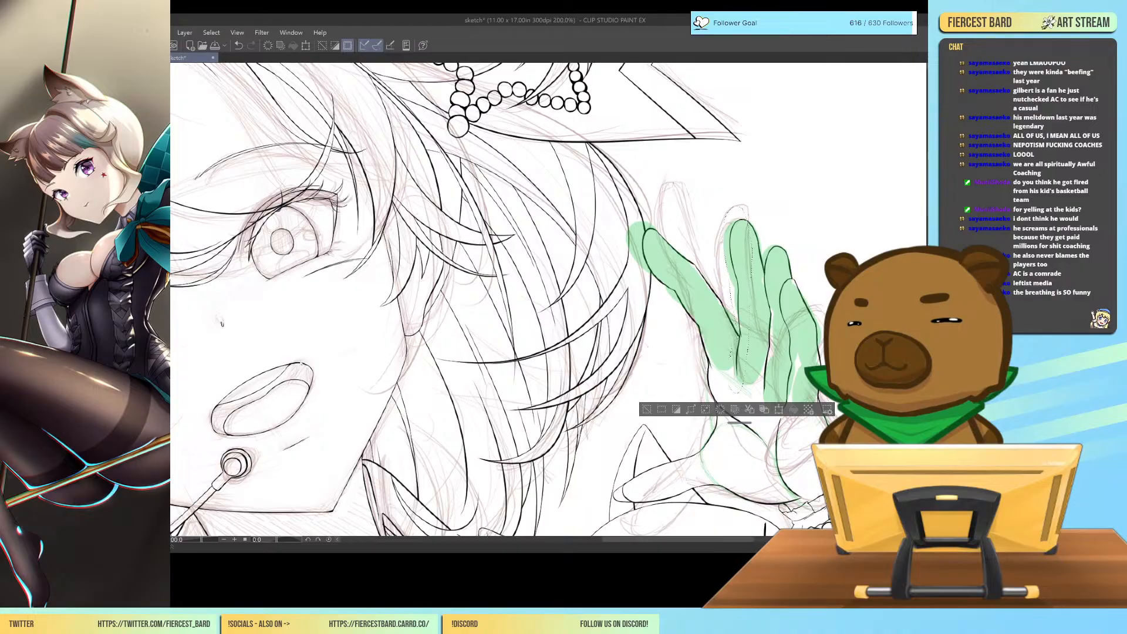
{"action": "key", "text": "ctrl+t"}
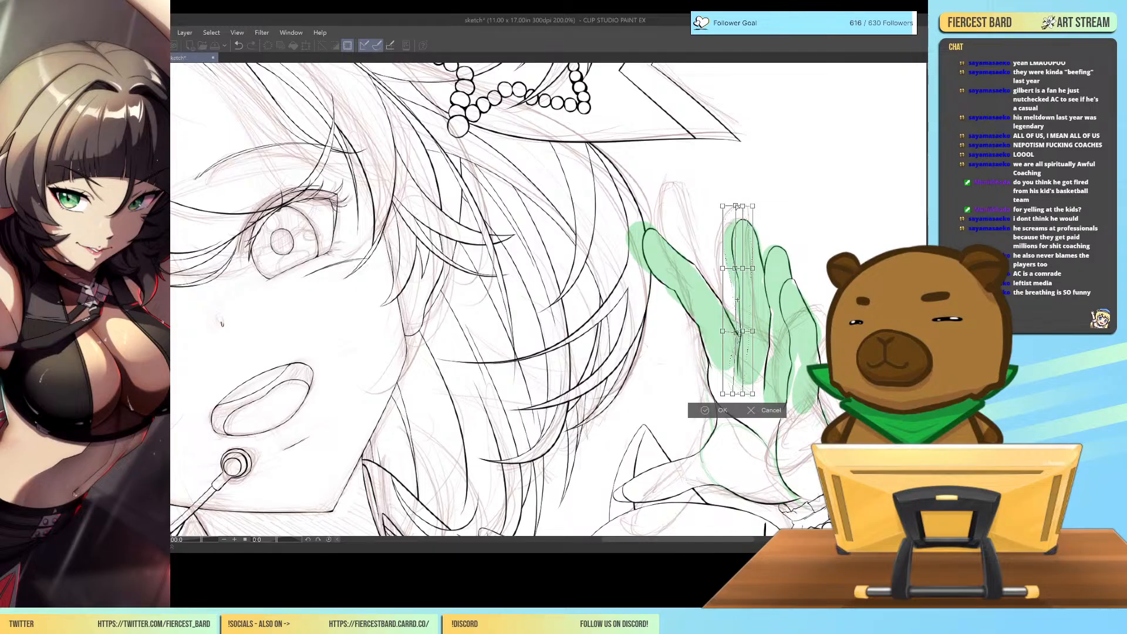
{"action": "left_click", "coordinate": [705, 410]}
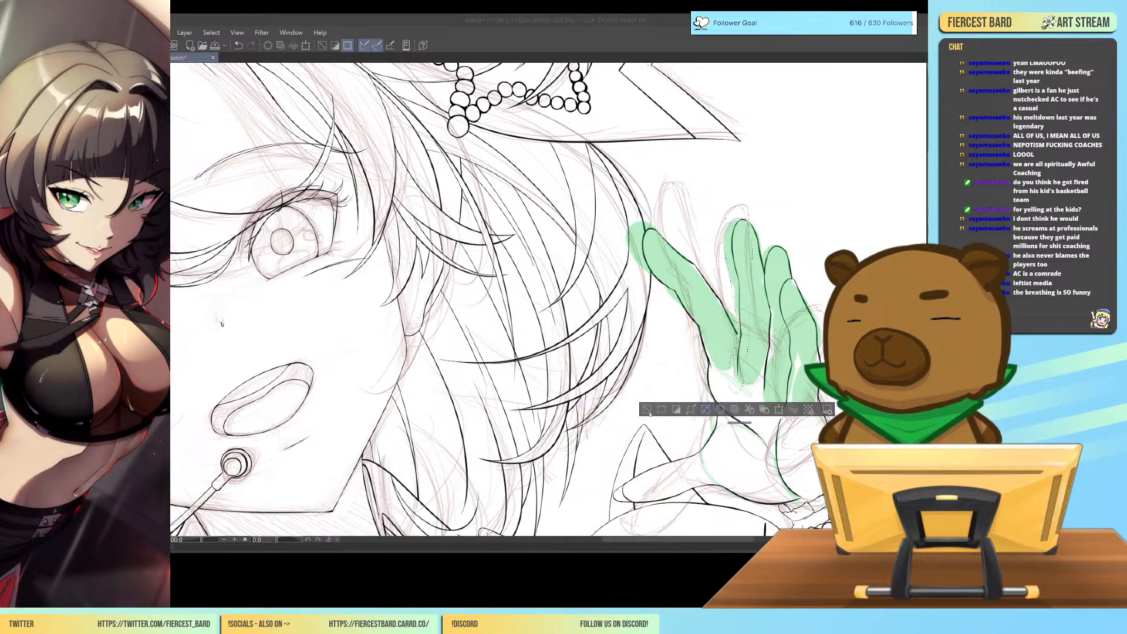
{"action": "left_click", "coordinate": [646, 409]}
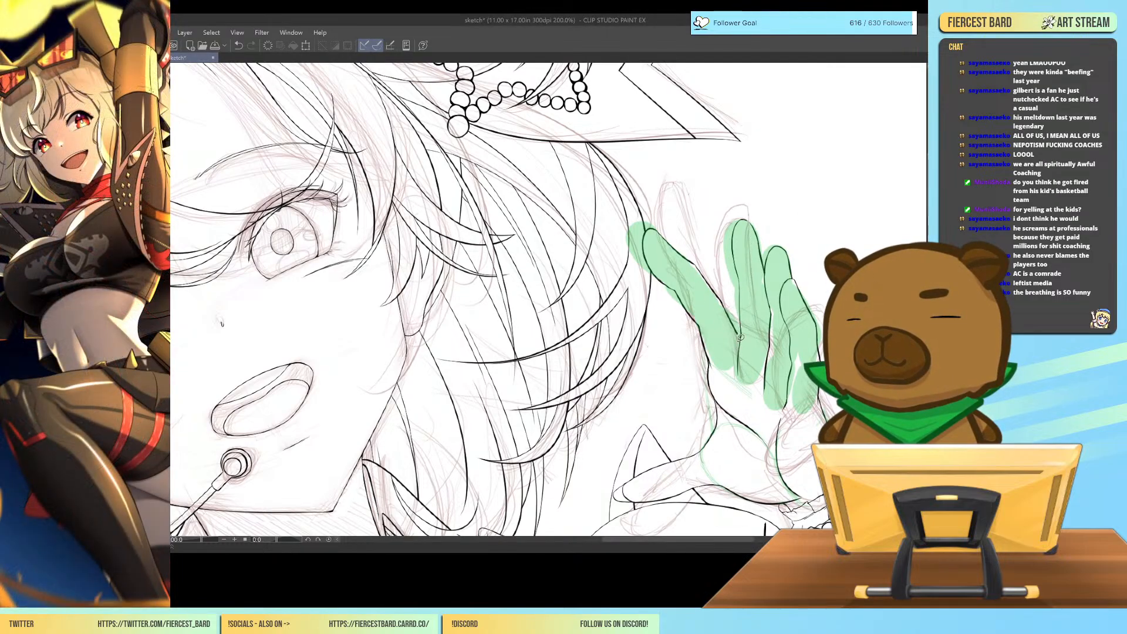
Select the index finger's upper edge, mesh-transform it slightly inward between the tip and middle joint, and deselect it.
{"action": "mouse_move", "coordinate": [738, 308]}
{"action": "left_mouse_down"}
{"action": "mouse_move", "coordinate": [671, 226]}
{"action": "mouse_move", "coordinate": [650, 224]}
{"action": "mouse_move", "coordinate": [651, 243]}
{"action": "mouse_move", "coordinate": [733, 341]}
{"action": "left_mouse_up"}
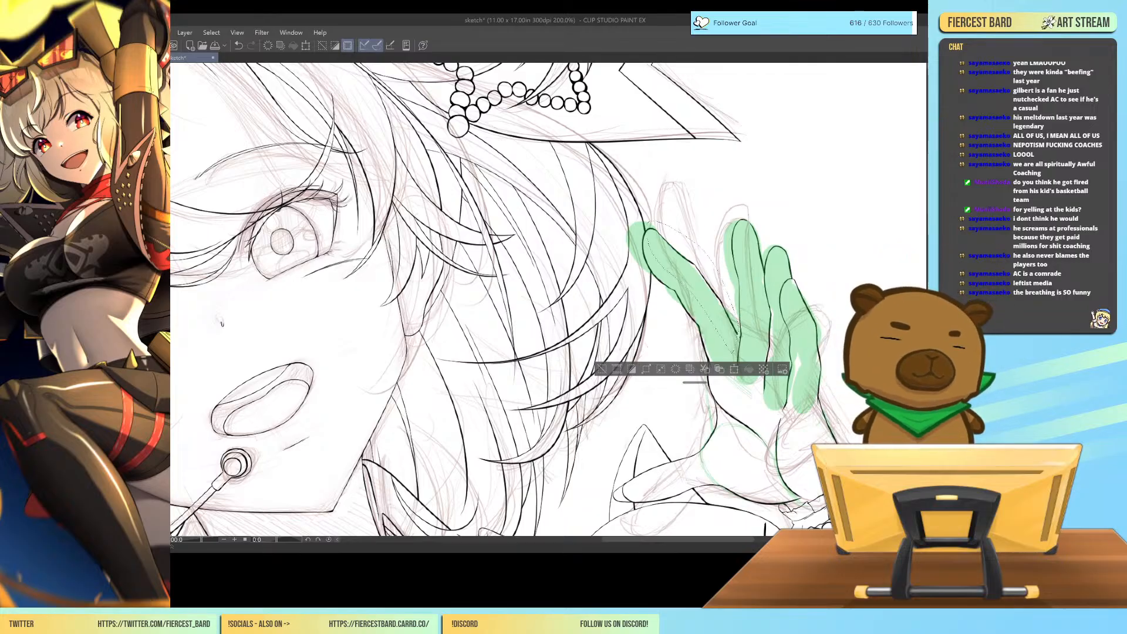
{"action": "key", "text": "ctrl+t"}
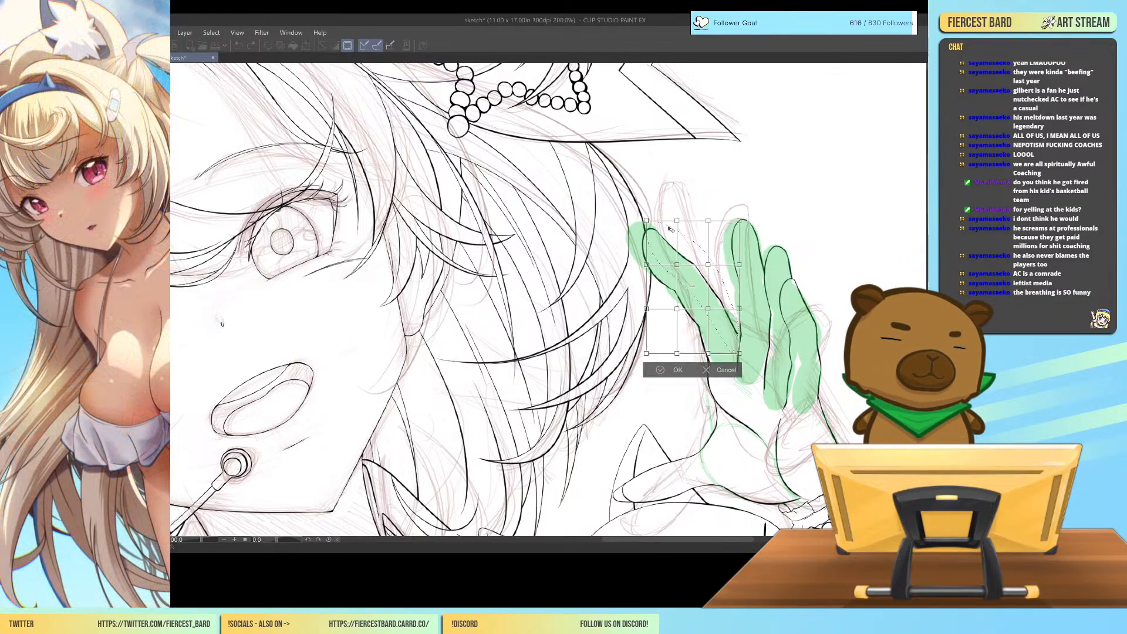
{"action": "left_click_drag", "start_coordinate": [675, 223], "coordinate": [673, 223]}
{"action": "left_click_drag", "start_coordinate": [708, 265], "coordinate": [707, 271]}
{"action": "left_click_drag", "start_coordinate": [669, 221], "coordinate": [671, 226]}
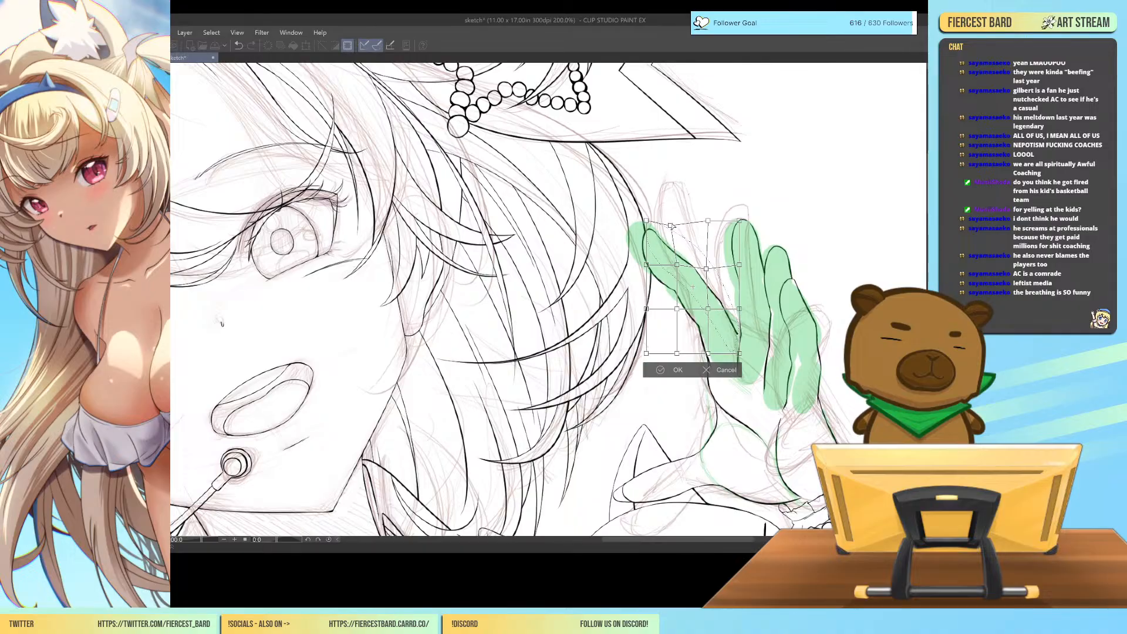
{"action": "left_click_drag", "start_coordinate": [706, 269], "coordinate": [707, 276]}
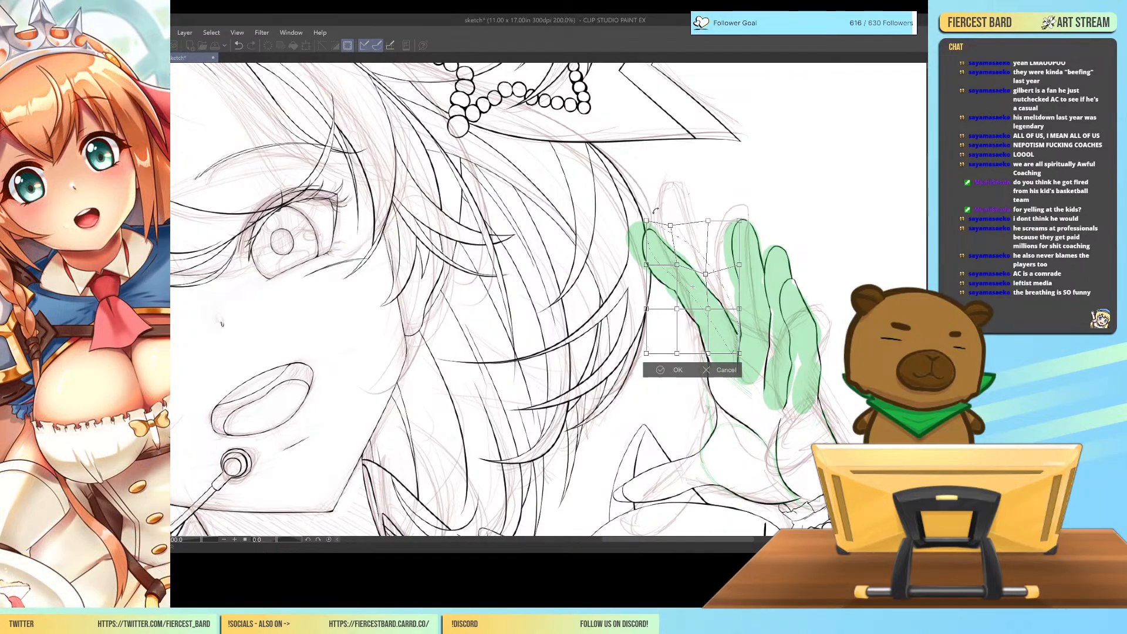
{"action": "left_click_drag", "start_coordinate": [672, 228], "coordinate": [670, 230]}
{"action": "left_click_drag", "start_coordinate": [707, 277], "coordinate": [710, 280]}
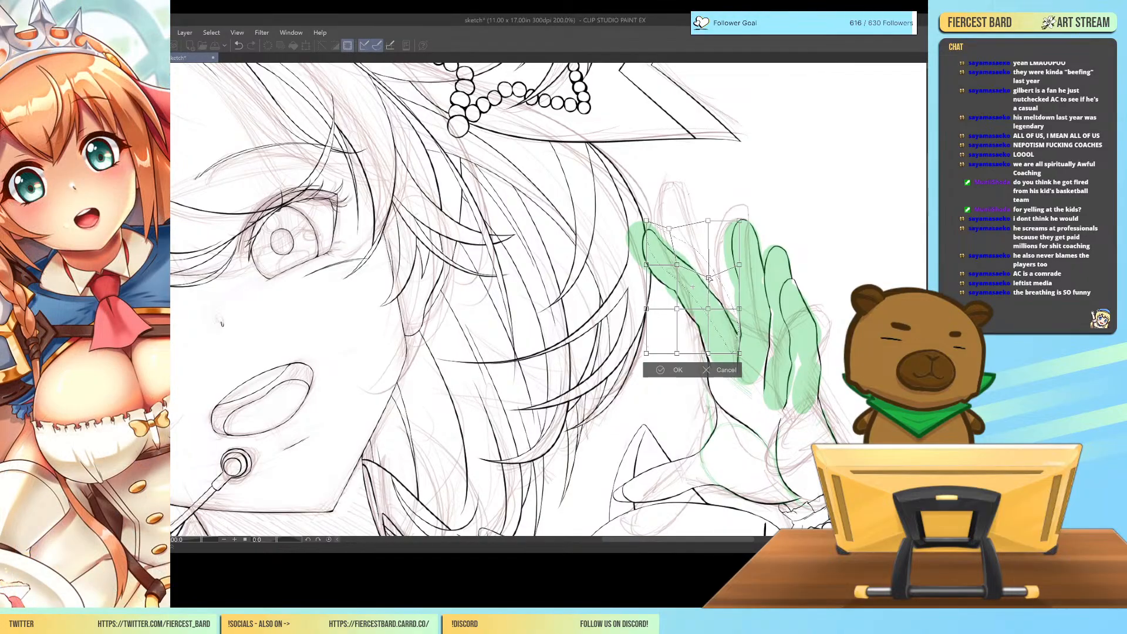
{"action": "left_click", "coordinate": [644, 375]}
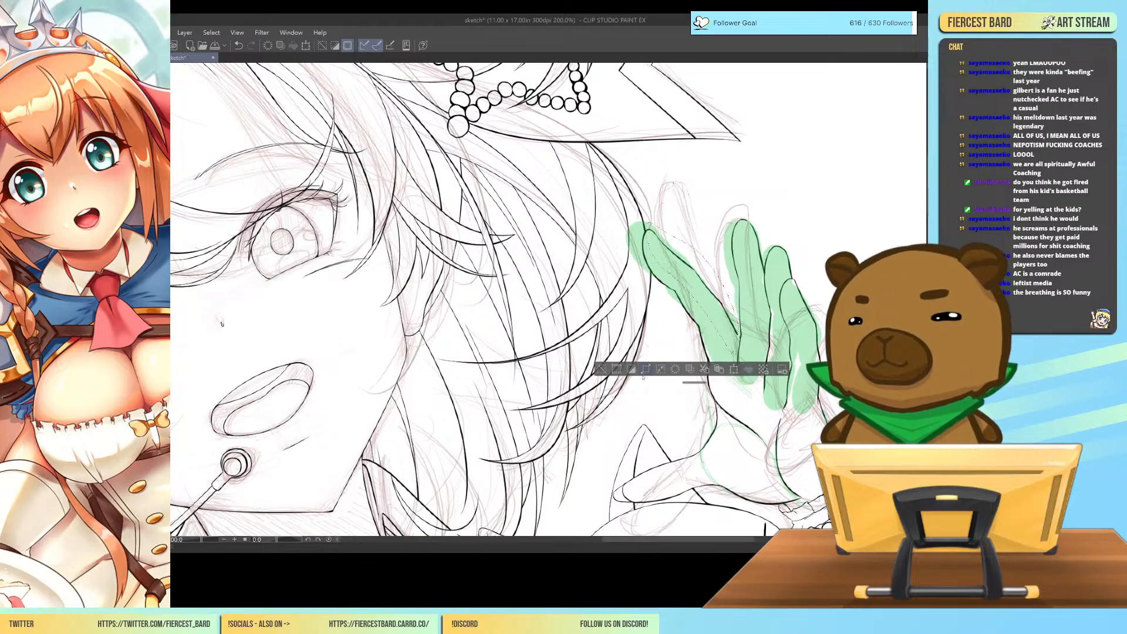
{"action": "left_click", "coordinate": [602, 369]}
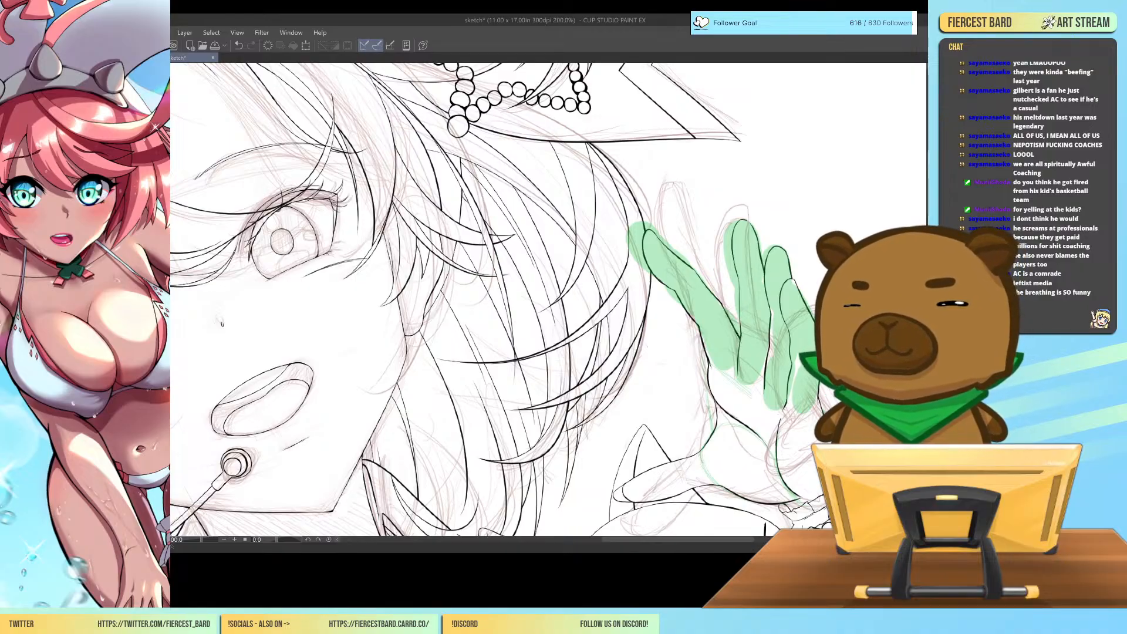
Reshape the middle finger's tip with a narrower outer edge, erasing the old line and thickening the ink at the tip.
{"action": "key", "text": "ctrl+plus"}
{"action": "key", "text": "ctrl+plus"}
{"action": "left_click_drag", "start_coordinate": [696, 279], "coordinate": [418, 320]}
{"action": "left_click_drag", "start_coordinate": [775, 265], "coordinate": [390, 372]}
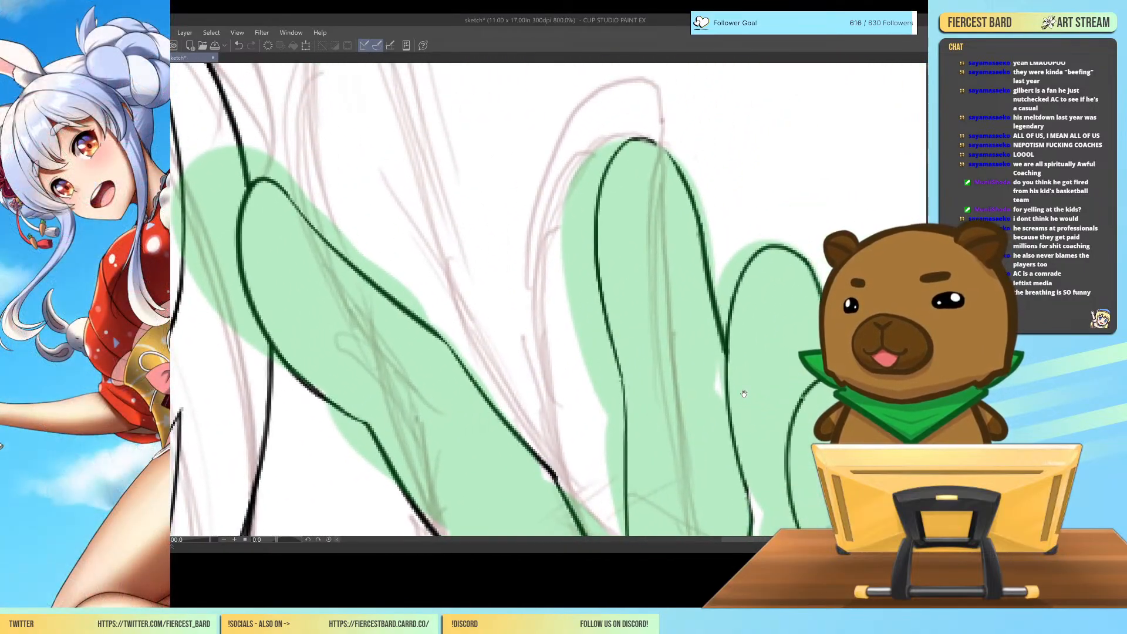
{"action": "mouse_move", "coordinate": [634, 139]}
{"action": "left_mouse_down"}
{"action": "mouse_move", "coordinate": [665, 143]}
{"action": "mouse_move", "coordinate": [682, 184]}
{"action": "left_mouse_up"}
{"action": "left_click_drag", "start_coordinate": [661, 140], "coordinate": [709, 306]}
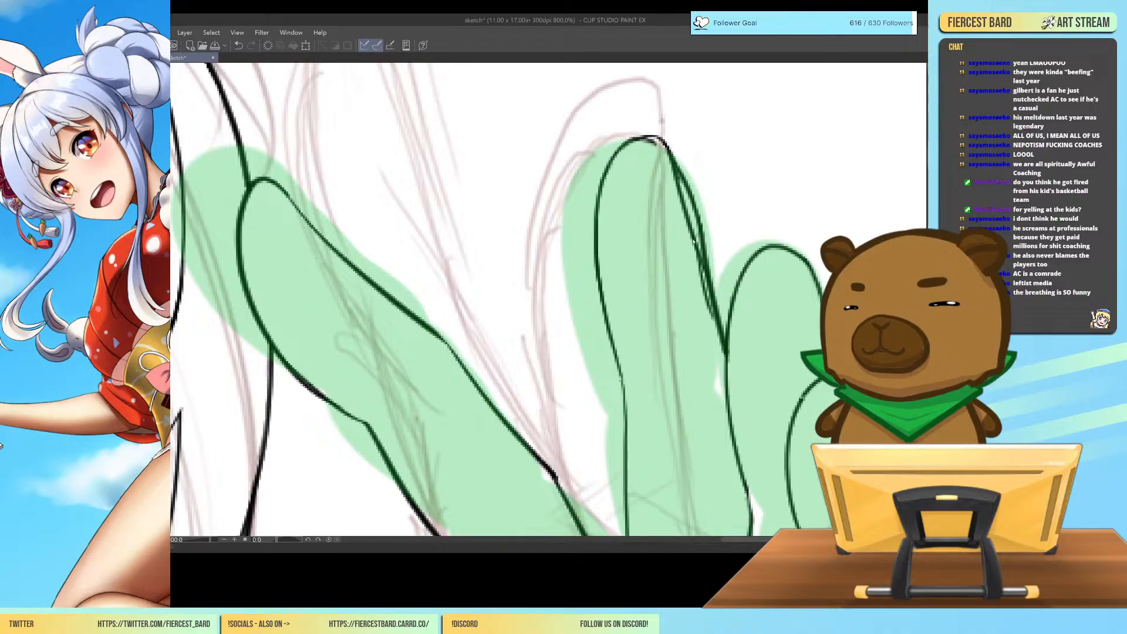
{"action": "key", "text": "ctrl+z"}
{"action": "key", "text": "ctrl+z"}
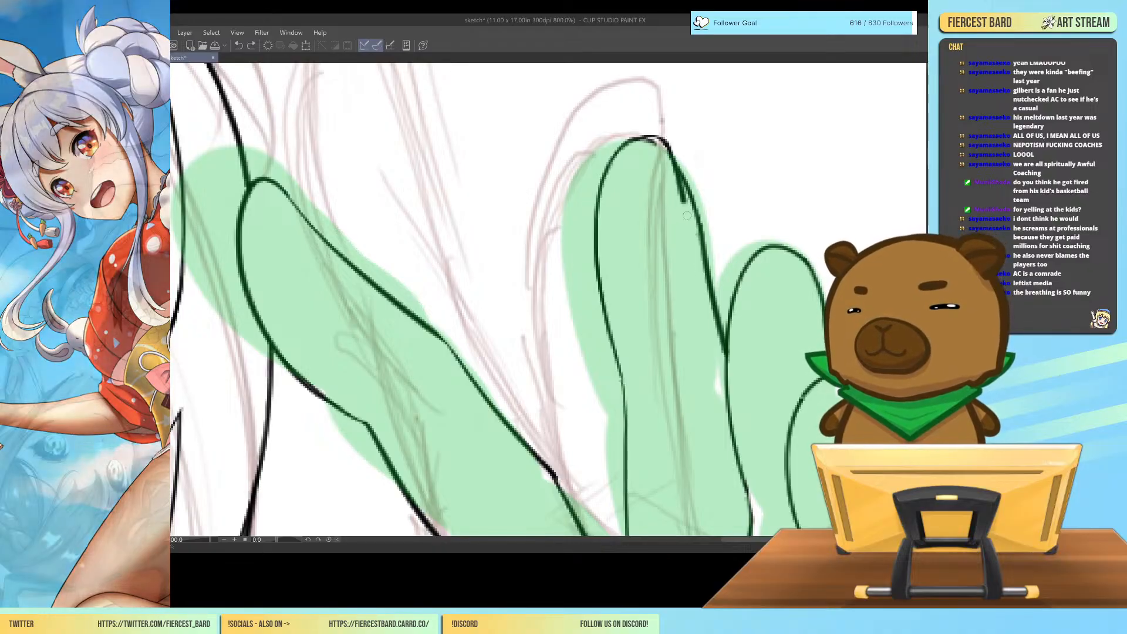
{"action": "left_click_drag", "start_coordinate": [685, 204], "coordinate": [717, 311]}
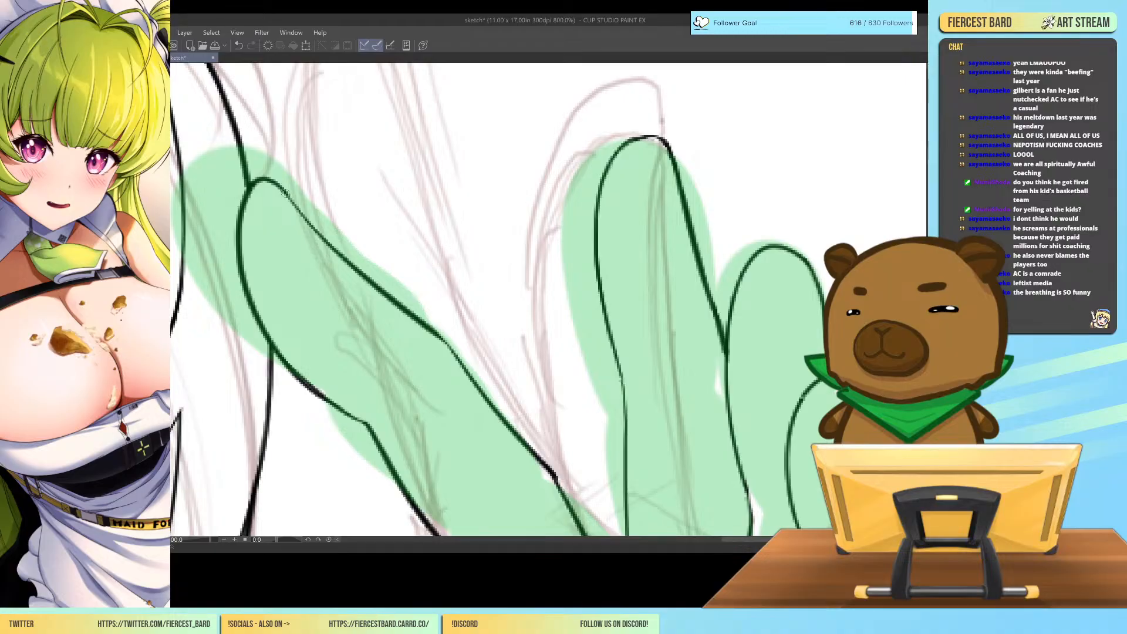
{"action": "mouse_move", "coordinate": [637, 137]}
{"action": "left_mouse_down"}
{"action": "mouse_move", "coordinate": [658, 135]}
{"action": "mouse_move", "coordinate": [667, 148]}
{"action": "left_mouse_up"}
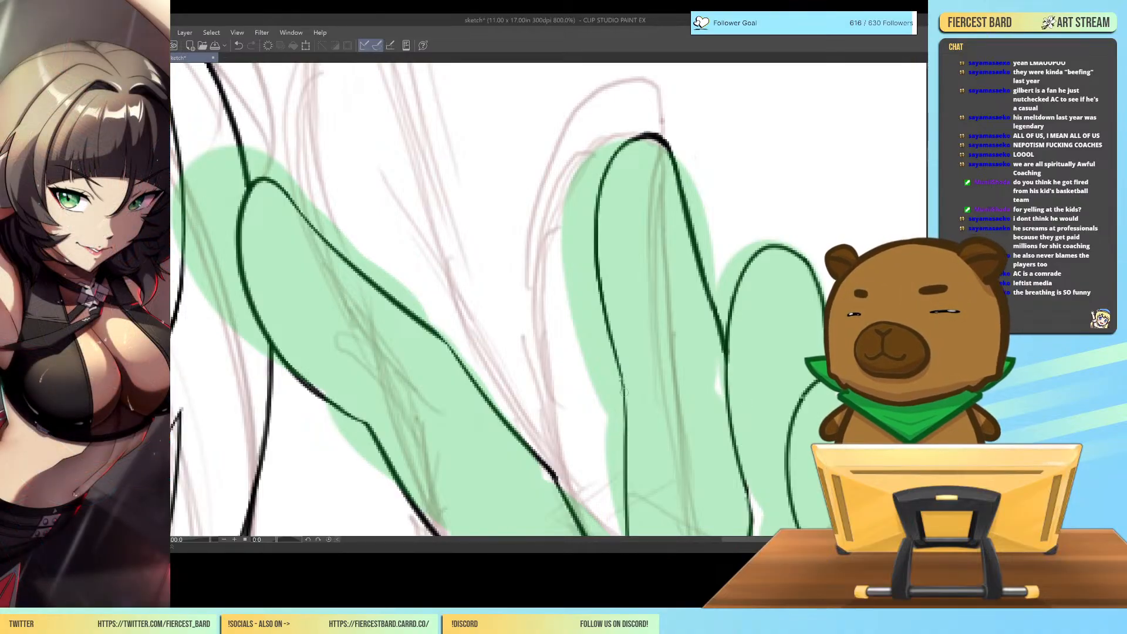
Redraw the ring finger's outer edge just below its tip slightly narrower and erase the old line.
{"action": "key", "text": "ctrl+minus"}
{"action": "key", "text": "ctrl+minus"}
{"action": "left_click_drag", "start_coordinate": [806, 330], "coordinate": [809, 264]}
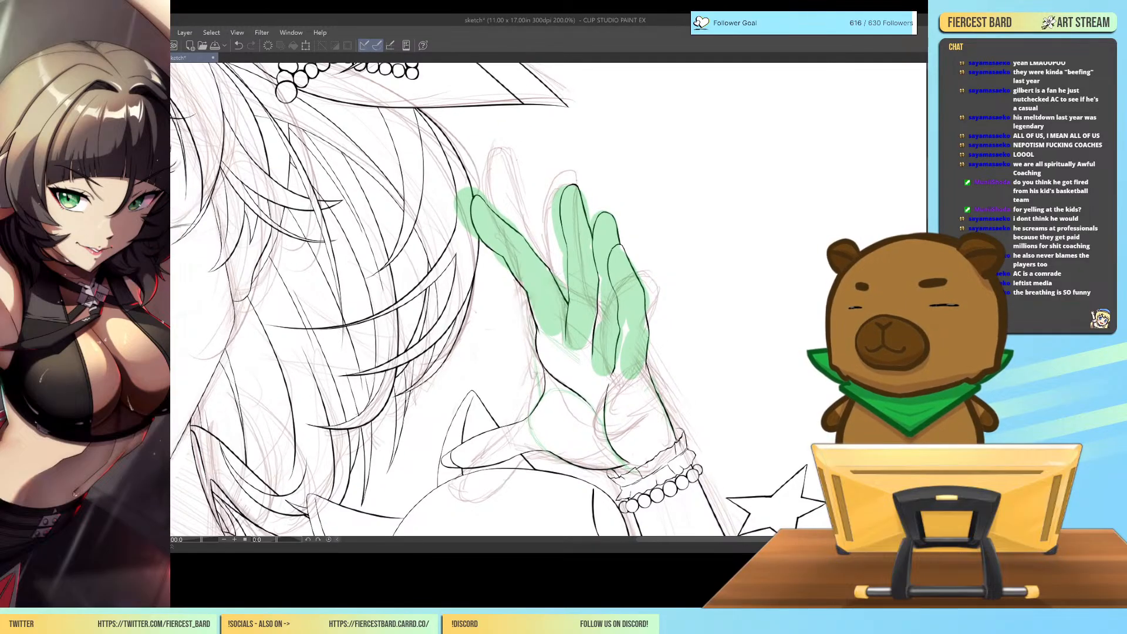
{"action": "key", "text": "ctrl+plus"}
{"action": "key", "text": "ctrl+plus"}
{"action": "left_click_drag", "start_coordinate": [600, 179], "coordinate": [636, 275]}
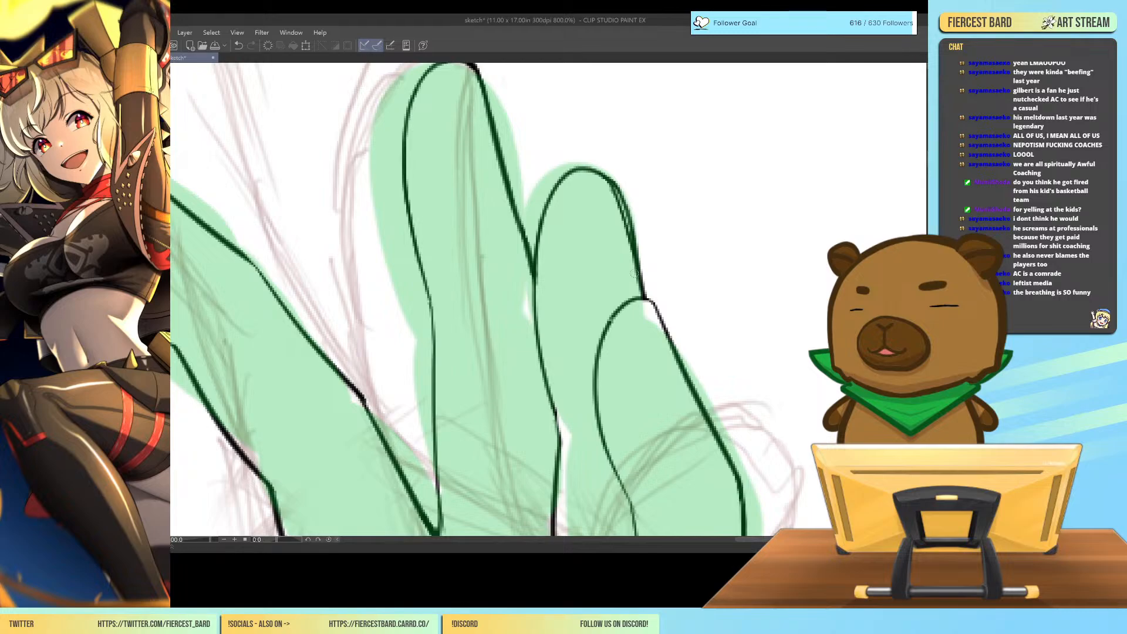
{"action": "mouse_move", "coordinate": [611, 176]}
{"action": "left_mouse_down"}
{"action": "mouse_move", "coordinate": [625, 195]}
{"action": "mouse_move", "coordinate": [605, 164]}
{"action": "mouse_move", "coordinate": [637, 219]}
{"action": "mouse_move", "coordinate": [619, 184]}
{"action": "mouse_move", "coordinate": [649, 271]}
{"action": "left_mouse_up"}
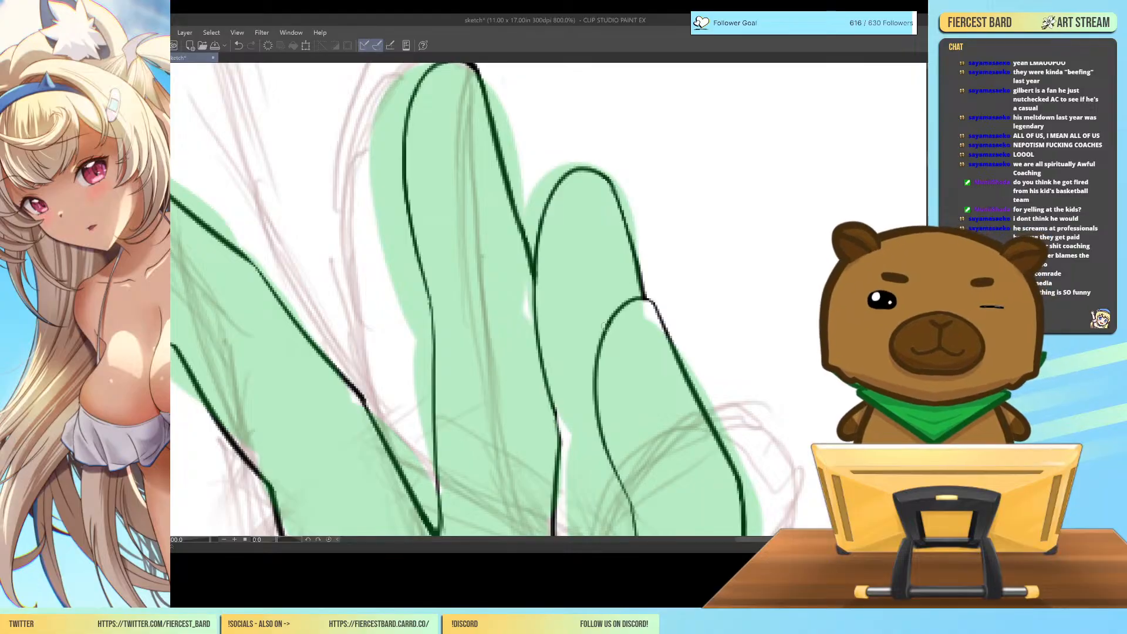
Clear the green guide fill from the raised hand, leaving only its inked outlines over the rough sketch.
{"action": "key", "text": "ctrl+minus"}
{"action": "key", "text": "ctrl+minus"}
{"action": "key", "text": "ctrl+minus"}
{"action": "key", "text": "ctrl+minus"}
{"action": "left_click_drag", "start_coordinate": [775, 352], "coordinate": [878, 310]}
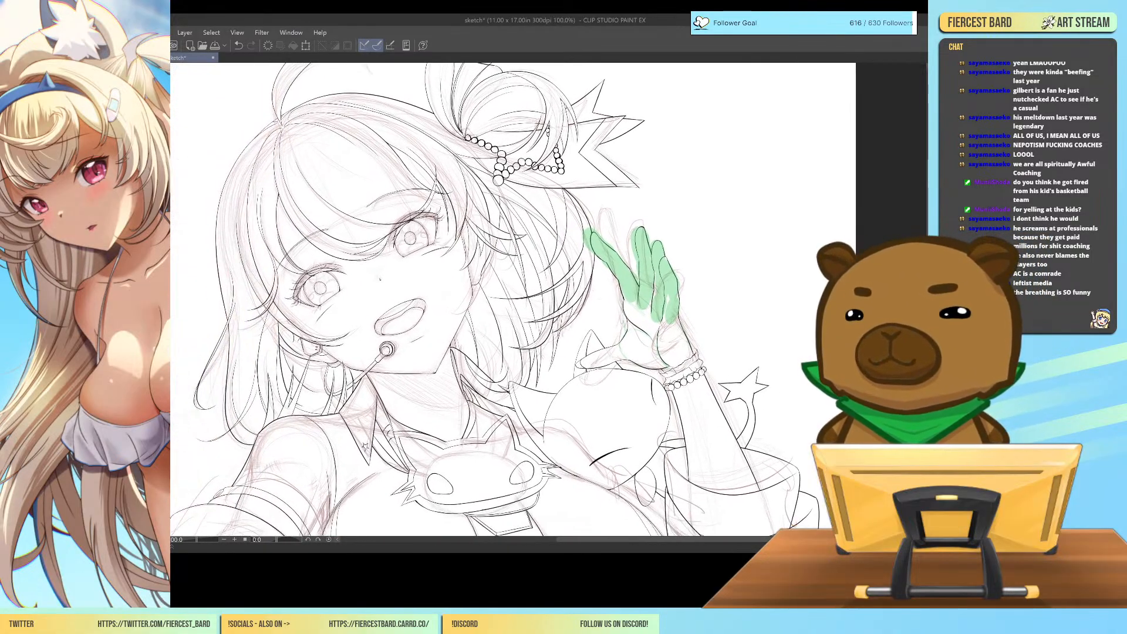
{"action": "key", "text": "Delete"}
{"action": "left_click_drag", "start_coordinate": [634, 329], "coordinate": [690, 297]}
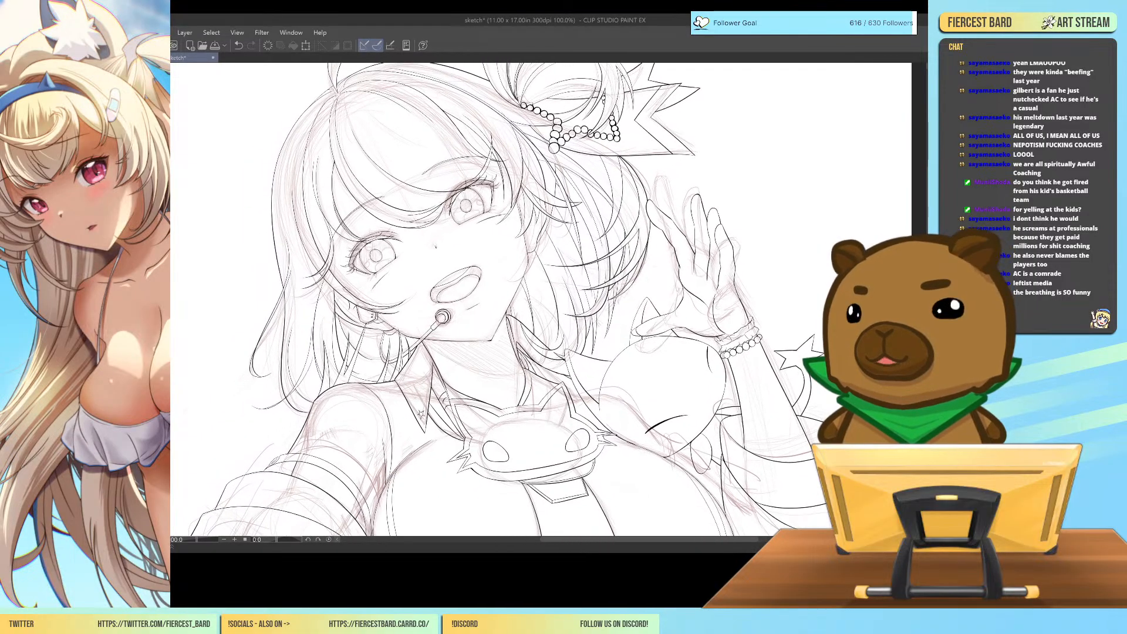
{"action": "key", "text": "ctrl+minus"}
{"action": "mouse_move", "coordinate": [705, 513]}
{"action": "left_mouse_down"}
{"action": "mouse_move", "coordinate": [810, 424]}
{"action": "mouse_move", "coordinate": [822, 392]}
{"action": "mouse_move", "coordinate": [720, 507]}
{"action": "left_mouse_up"}
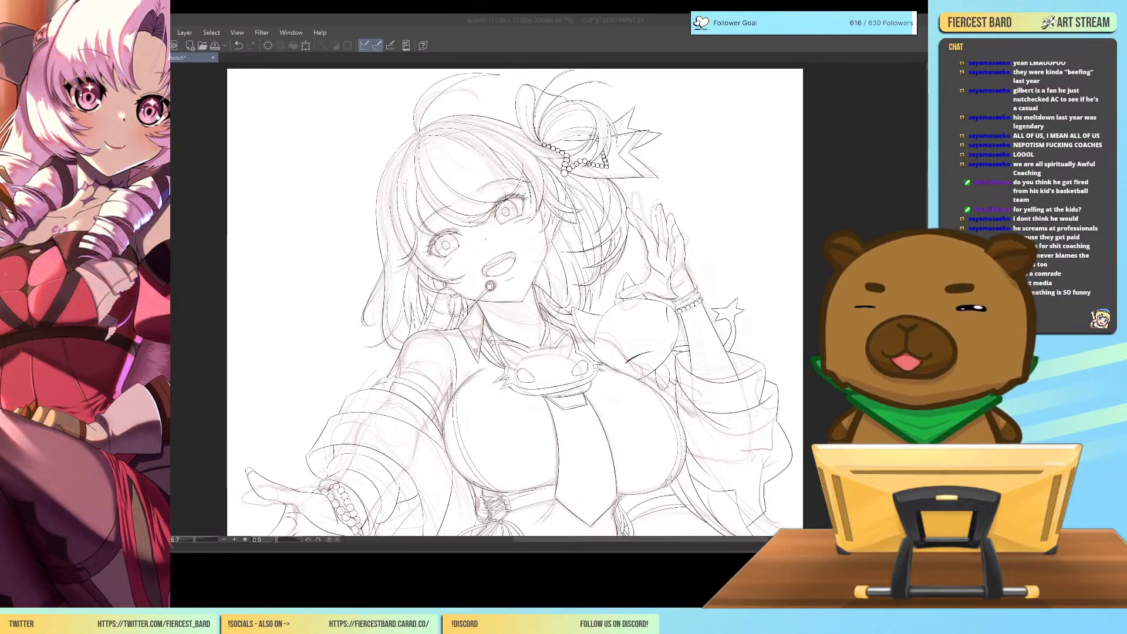
Ink a curved two-line ring band around the raised index finger's base and clean up its overlapping edge lines.
{"action": "key", "text": "ctrl+plus"}
{"action": "key", "text": "ctrl+plus"}
{"action": "key", "text": "ctrl+plus"}
{"action": "left_click_drag", "start_coordinate": [816, 338], "coordinate": [572, 522]}
{"action": "left_click_drag", "start_coordinate": [699, 298], "coordinate": [675, 265]}
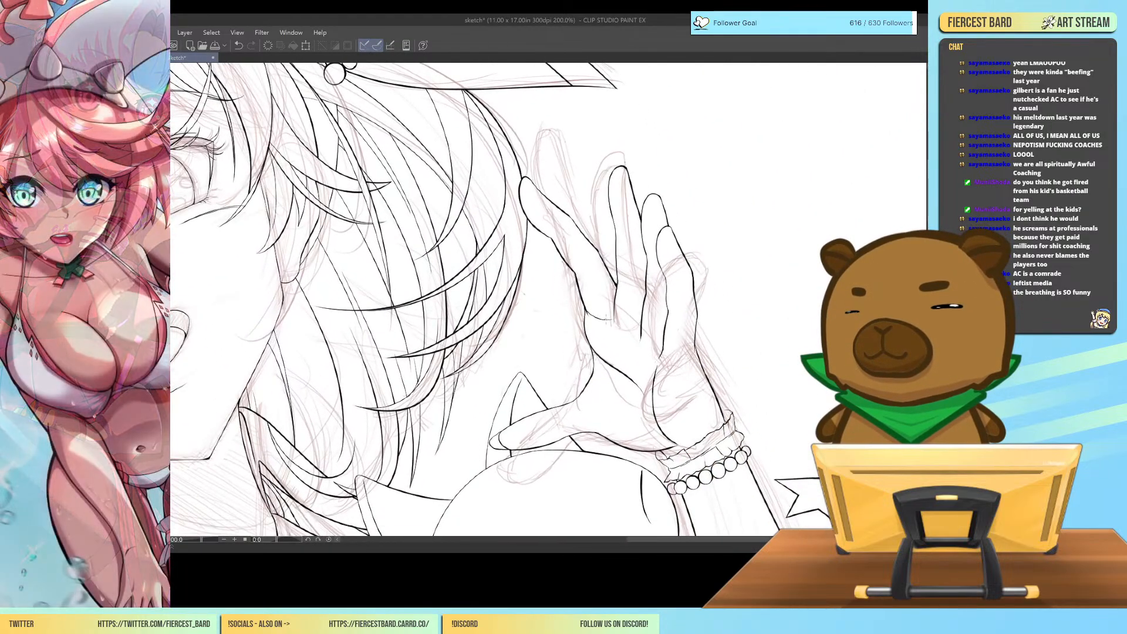
{"action": "key", "text": "ctrl+z"}
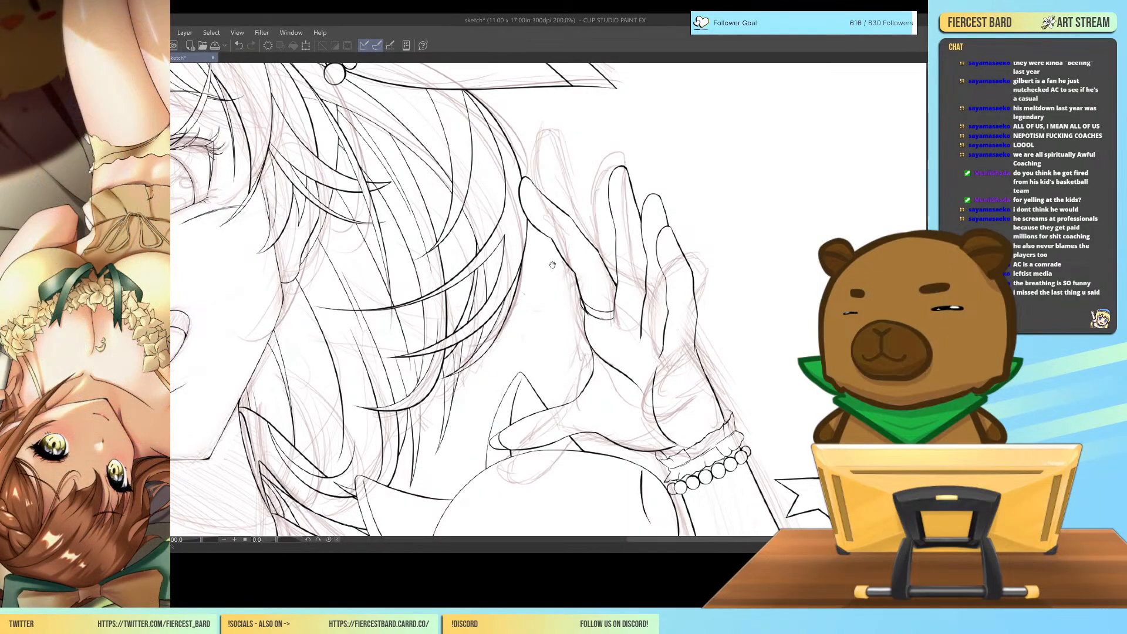
{"action": "scroll", "coordinate": [553, 265], "scroll_direction": "up", "scroll_amount": 2}
{"action": "scroll", "coordinate": [543, 385], "scroll_direction": "up", "scroll_amount": 3}
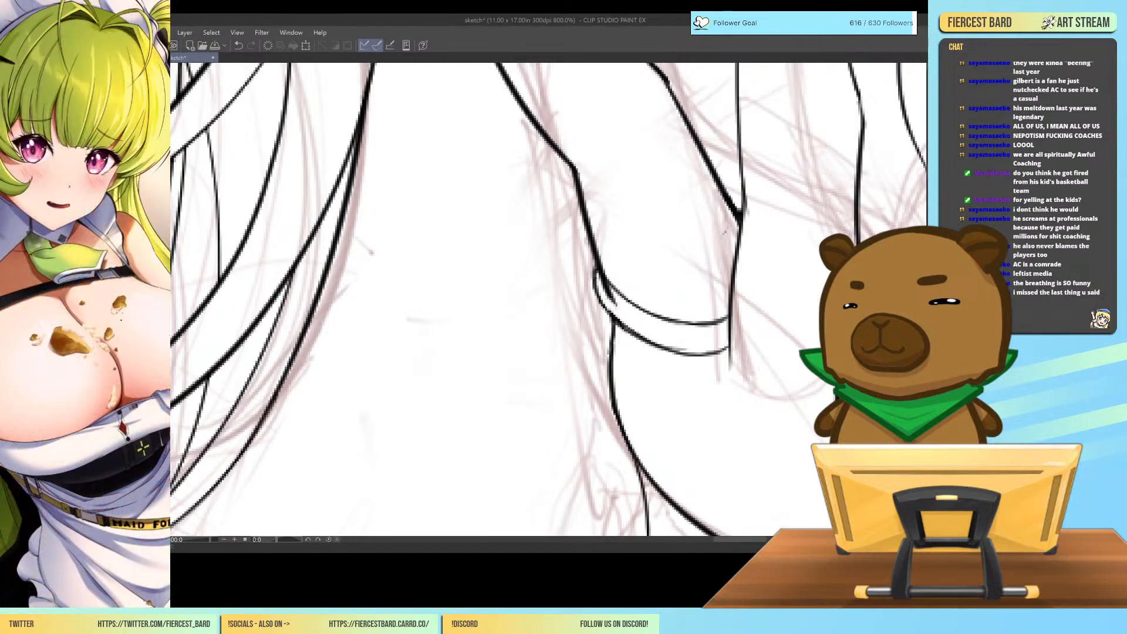
{"action": "left_click_drag", "start_coordinate": [653, 338], "coordinate": [672, 346]}
{"action": "mouse_move", "coordinate": [608, 294]}
{"action": "left_mouse_down"}
{"action": "mouse_move", "coordinate": [624, 310]}
{"action": "mouse_move", "coordinate": [596, 274]}
{"action": "left_mouse_up"}
Ink a curved ring band around the raised ring finger's base, with a rounded end extending past the finger's inner edge.
{"action": "mouse_move", "coordinate": [786, 450]}
{"action": "left_mouse_down"}
{"action": "mouse_move", "coordinate": [685, 396]}
{"action": "mouse_move", "coordinate": [681, 425]}
{"action": "left_mouse_up"}
{"action": "left_click_drag", "start_coordinate": [883, 423], "coordinate": [739, 358]}
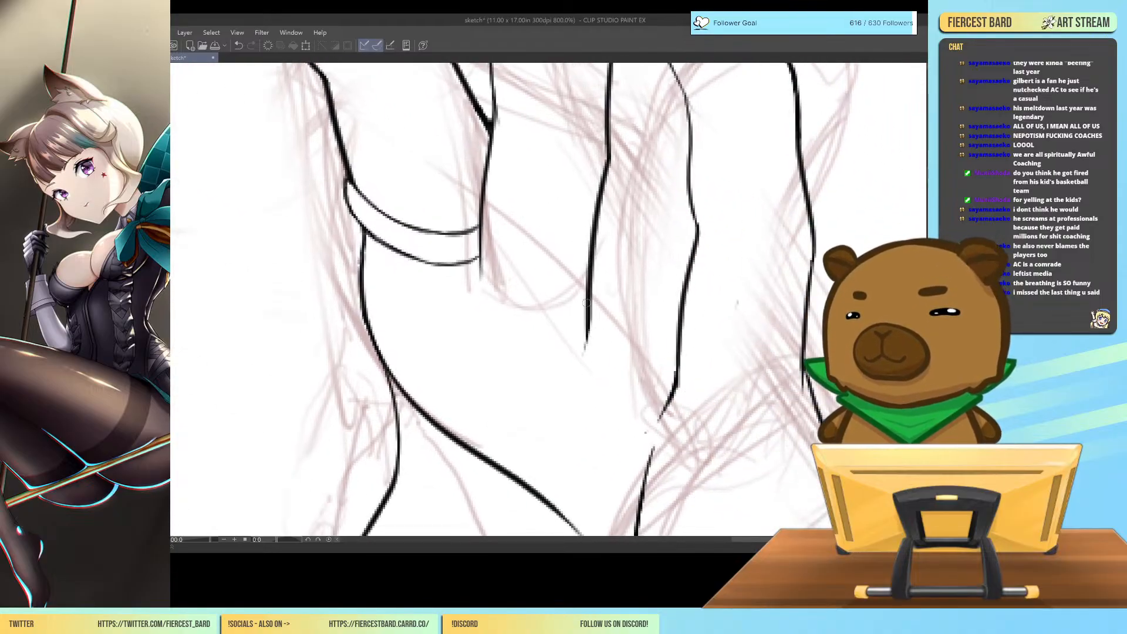
{"action": "mouse_move", "coordinate": [592, 305]}
{"action": "left_mouse_down"}
{"action": "mouse_move", "coordinate": [635, 355]}
{"action": "mouse_move", "coordinate": [680, 369]}
{"action": "left_mouse_up"}
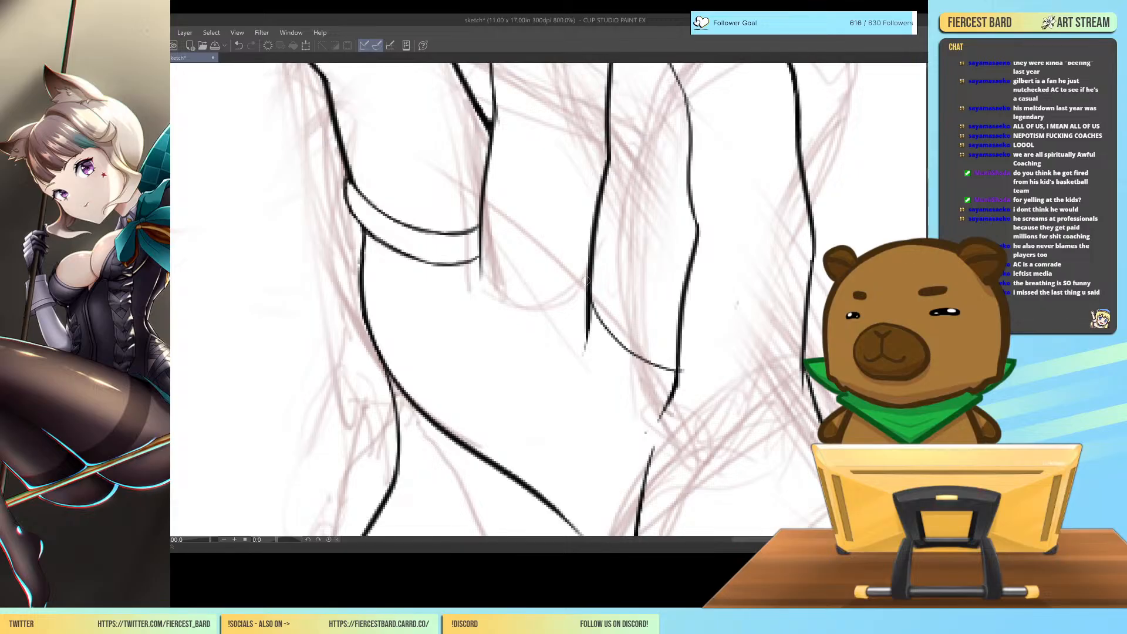
{"action": "mouse_move", "coordinate": [585, 265]}
{"action": "left_mouse_down"}
{"action": "mouse_move", "coordinate": [573, 334]}
{"action": "mouse_move", "coordinate": [613, 383]}
{"action": "mouse_move", "coordinate": [673, 405]}
{"action": "left_mouse_up"}
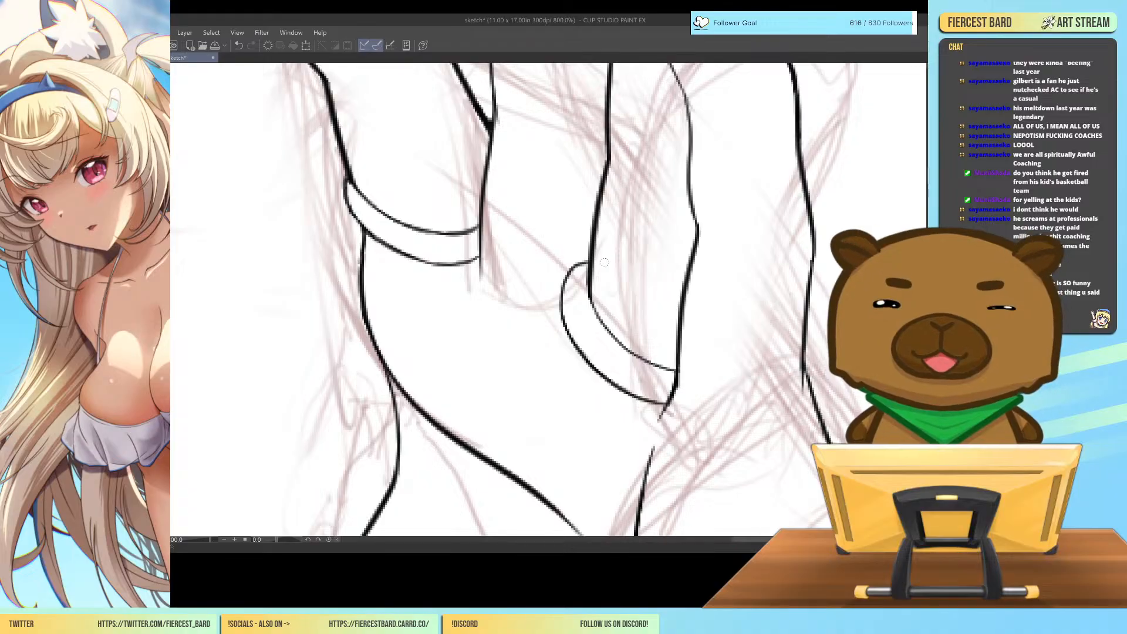
Draw rounded fingernails extending past the middle and ring fingertips, redrawing the ring finger's nail with a shorter shape.
{"action": "left_click_drag", "start_coordinate": [499, 71], "coordinate": [499, 532]}
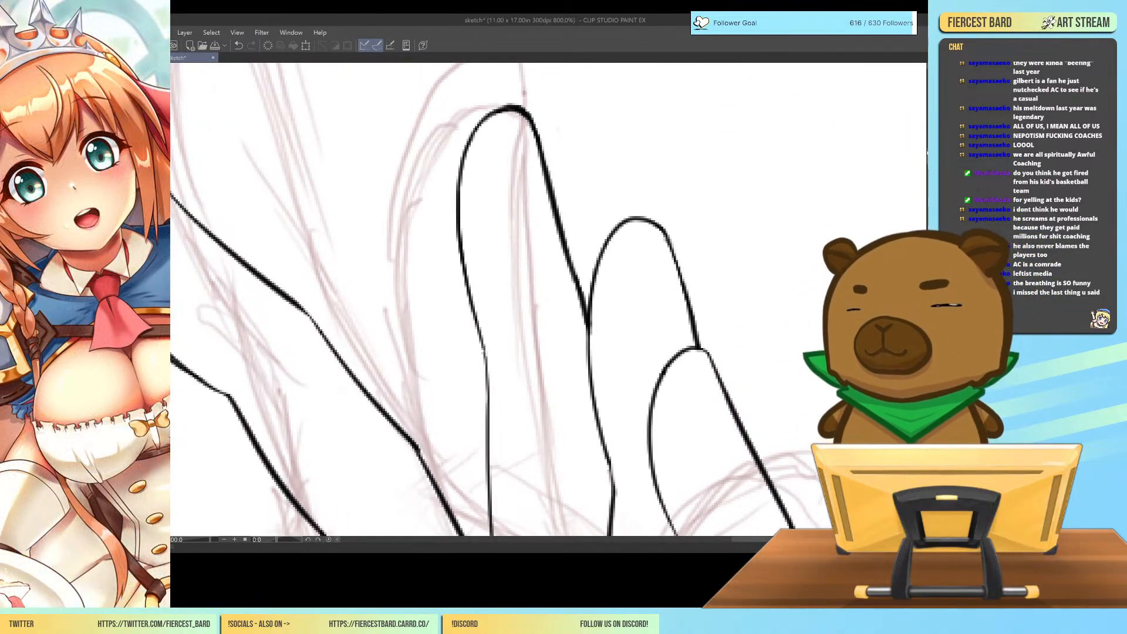
{"action": "mouse_move", "coordinate": [487, 116]}
{"action": "left_mouse_down"}
{"action": "mouse_move", "coordinate": [495, 88]}
{"action": "mouse_move", "coordinate": [519, 76]}
{"action": "mouse_move", "coordinate": [543, 152]}
{"action": "left_mouse_up"}
{"action": "mouse_move", "coordinate": [607, 241]}
{"action": "left_mouse_down"}
{"action": "mouse_move", "coordinate": [636, 158]}
{"action": "mouse_move", "coordinate": [676, 255]}
{"action": "left_mouse_up"}
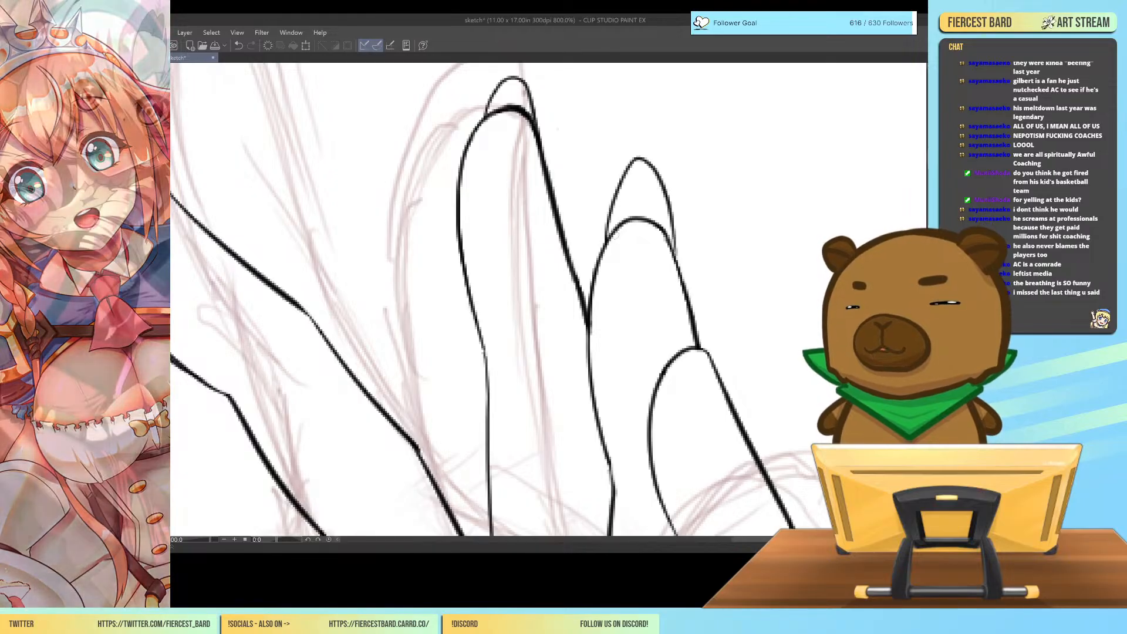
{"action": "key", "text": "ctrl+z"}
{"action": "mouse_move", "coordinate": [605, 242]}
{"action": "left_mouse_down"}
{"action": "mouse_move", "coordinate": [642, 181]}
{"action": "mouse_move", "coordinate": [664, 196]}
{"action": "mouse_move", "coordinate": [674, 256]}
{"action": "left_mouse_up"}
{"action": "left_click_drag", "start_coordinate": [667, 218], "coordinate": [675, 258]}
{"action": "left_click_drag", "start_coordinate": [637, 181], "coordinate": [655, 189]}
{"action": "left_click_drag", "start_coordinate": [794, 301], "coordinate": [776, 270]}
Draw a rounded fingernail on the raised hand's pinky and erase the ring finger's line inside it.
{"action": "mouse_move", "coordinate": [647, 338]}
{"action": "left_mouse_down"}
{"action": "mouse_move", "coordinate": [653, 318]}
{"action": "mouse_move", "coordinate": [694, 315]}
{"action": "left_mouse_up"}
{"action": "key", "text": "ctrl+z"}
{"action": "mouse_move", "coordinate": [641, 340]}
{"action": "left_mouse_down"}
{"action": "mouse_move", "coordinate": [657, 285]}
{"action": "mouse_move", "coordinate": [684, 285]}
{"action": "mouse_move", "coordinate": [709, 360]}
{"action": "left_mouse_up"}
{"action": "left_click_drag", "start_coordinate": [692, 302], "coordinate": [716, 380]}
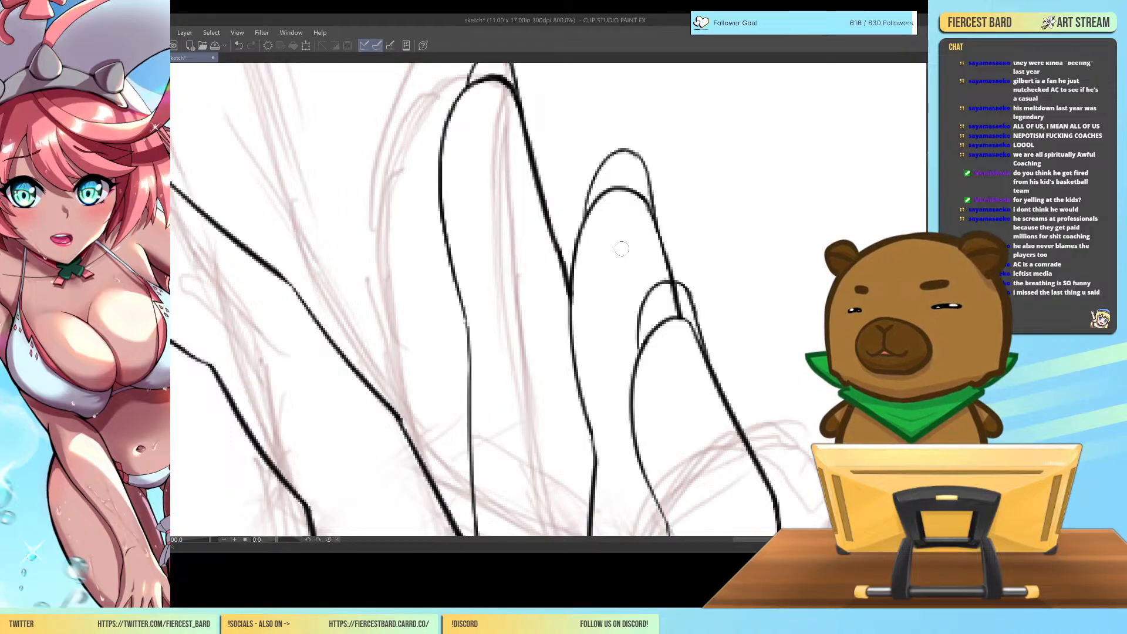
{"action": "mouse_move", "coordinate": [673, 310]}
{"action": "left_mouse_down"}
{"action": "mouse_move", "coordinate": [681, 314]}
{"action": "mouse_move", "coordinate": [674, 288]}
{"action": "left_mouse_up"}
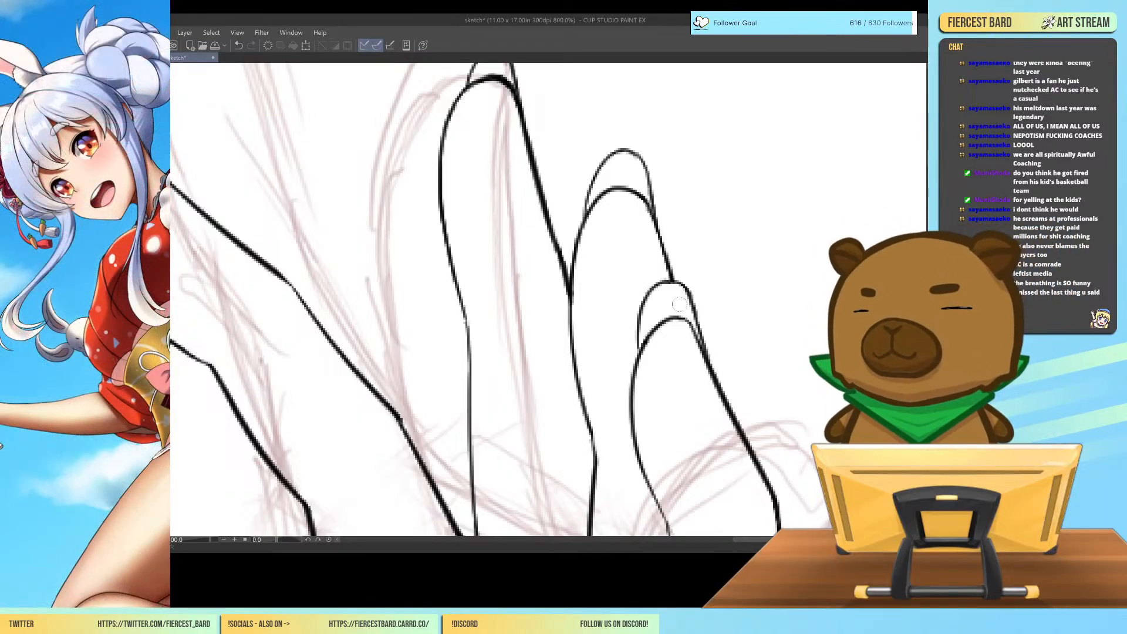
Draw a small rounded fingernail on the raised index fingertip and erase the hair line crossing it.
{"action": "key", "text": "ctrl+minus"}
{"action": "key", "text": "ctrl+minus"}
{"action": "key", "text": "ctrl+minus"}
{"action": "key", "text": "ctrl+minus"}
{"action": "key", "text": "ctrl+minus"}
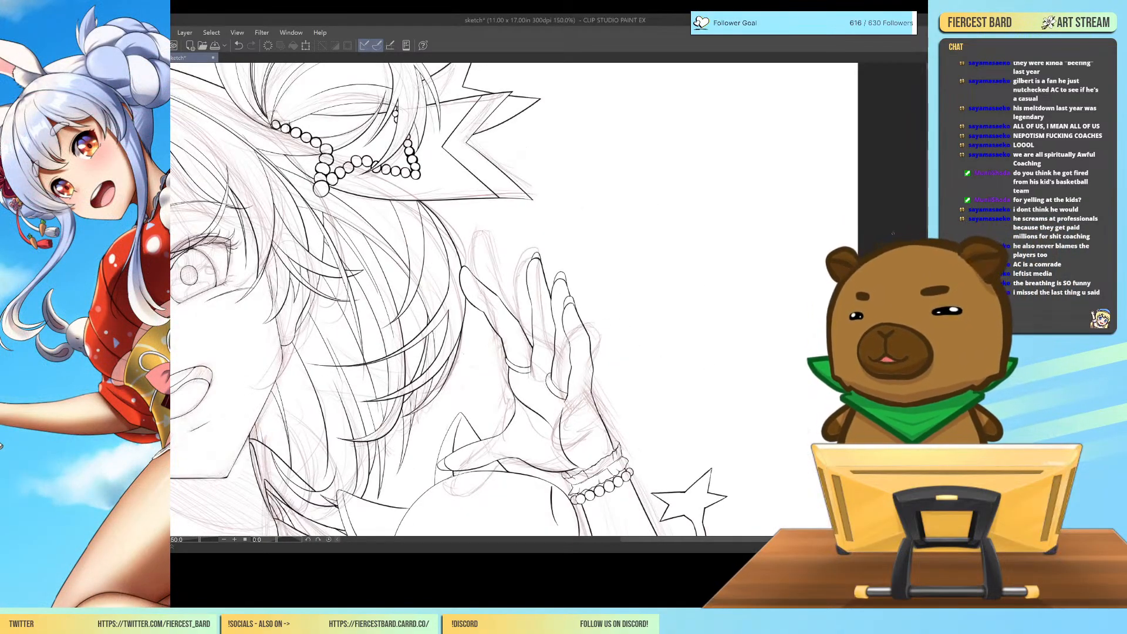
{"action": "left_click_drag", "start_coordinate": [657, 540], "coordinate": [710, 544]}
{"action": "key", "text": "ctrl+plus"}
{"action": "key", "text": "ctrl+plus"}
{"action": "key", "text": "ctrl+plus"}
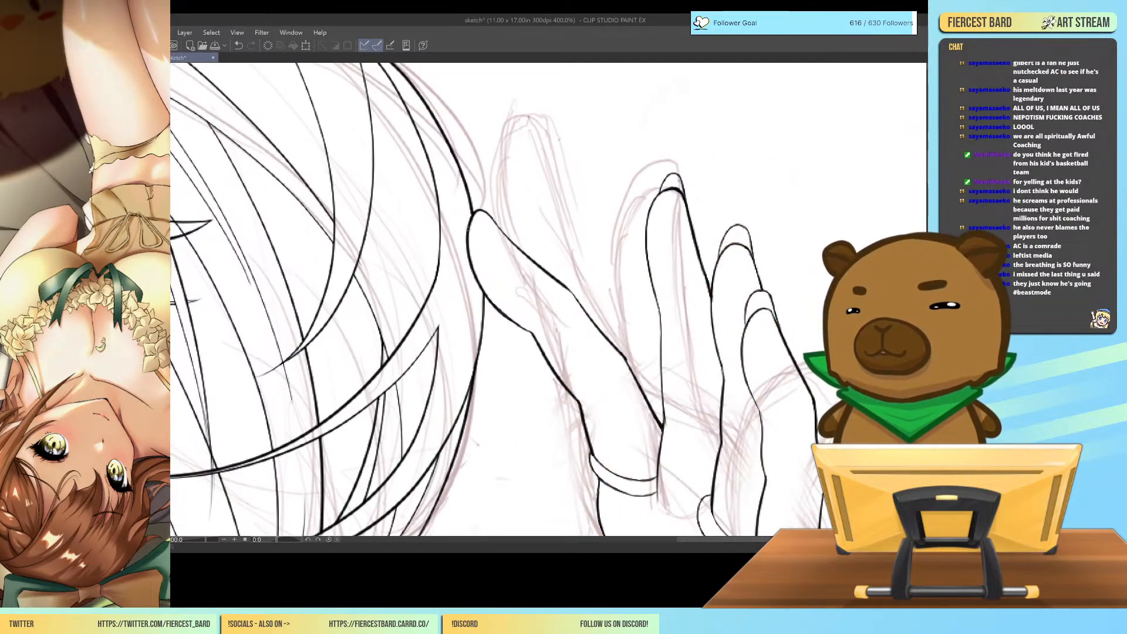
{"action": "left_click_drag", "start_coordinate": [467, 193], "coordinate": [510, 241]}
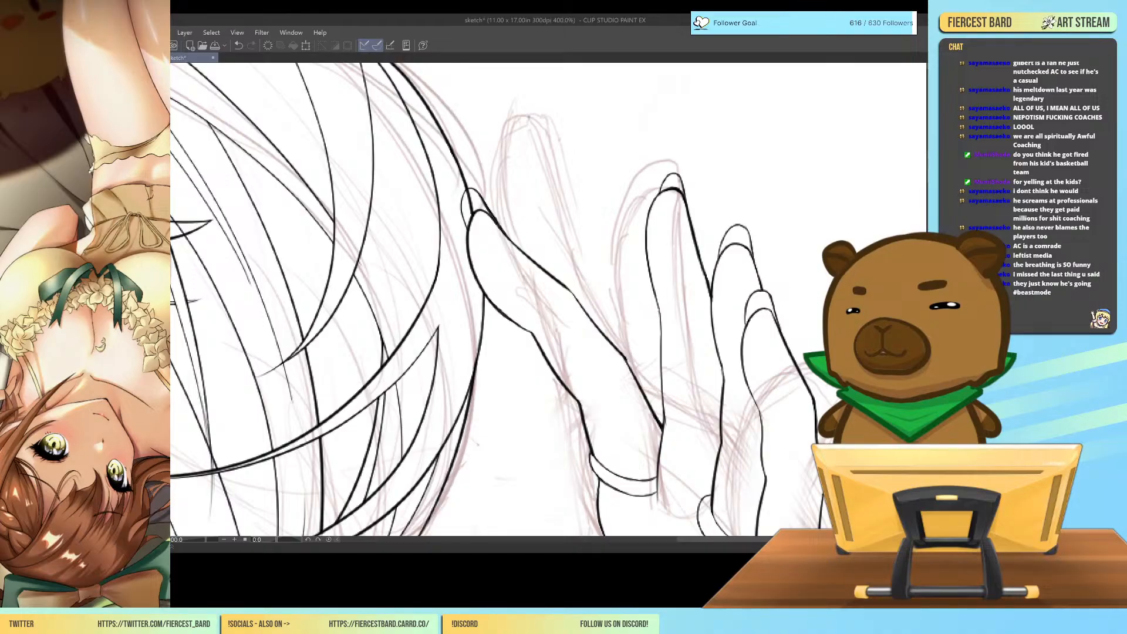
{"action": "left_click_drag", "start_coordinate": [471, 207], "coordinate": [473, 213]}
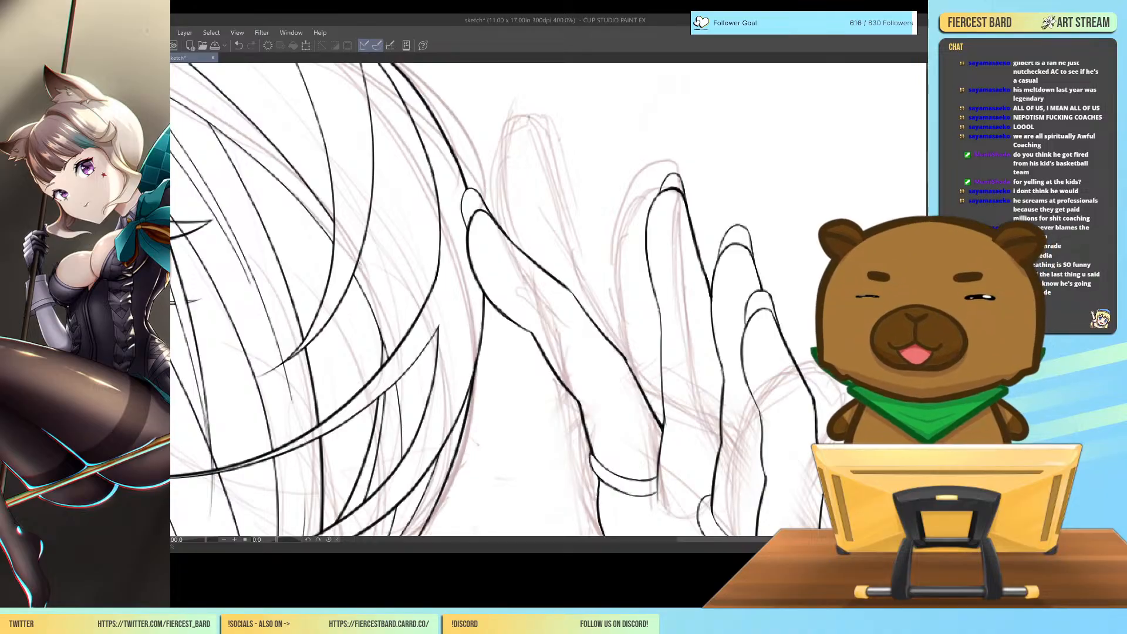
Examine the whole figure's line art from the hair down to the legs and the outstretched hand.
{"action": "key", "text": "ctrl+minus"}
{"action": "key", "text": "ctrl+minus"}
{"action": "key", "text": "ctrl+minus"}
{"action": "key", "text": "ctrl+minus"}
{"action": "key", "text": "ctrl+minus"}
{"action": "left_click_drag", "start_coordinate": [751, 539], "coordinate": [727, 539]}
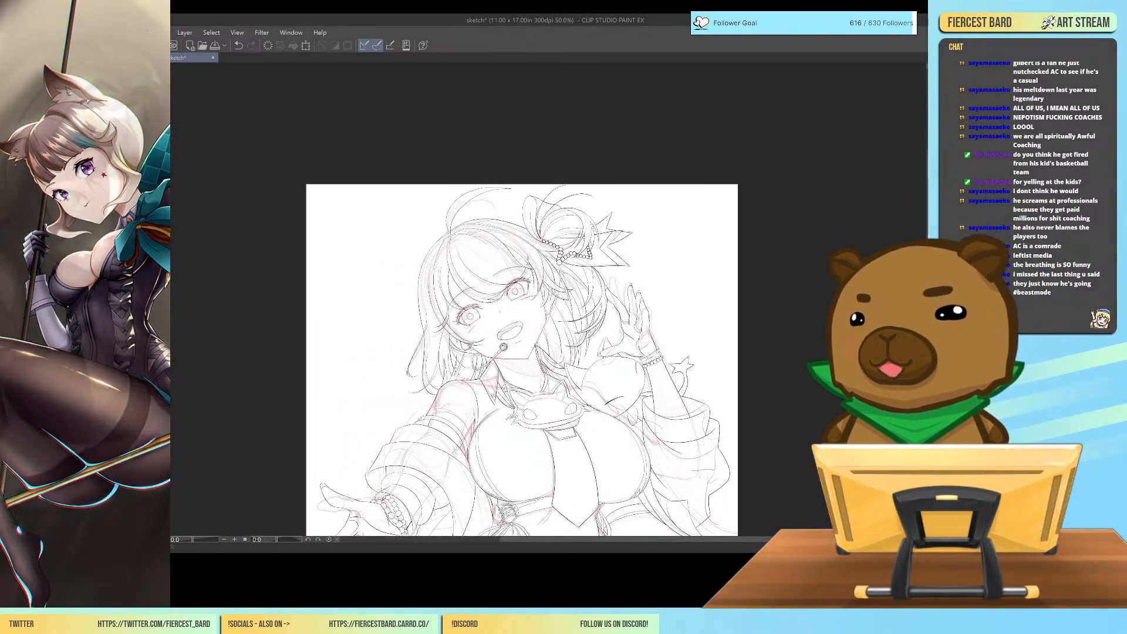
{"action": "scroll", "coordinate": [522, 360], "scroll_direction": "down", "scroll_amount": 3}
{"action": "scroll", "coordinate": [522, 317], "scroll_direction": "down", "scroll_amount": 1}
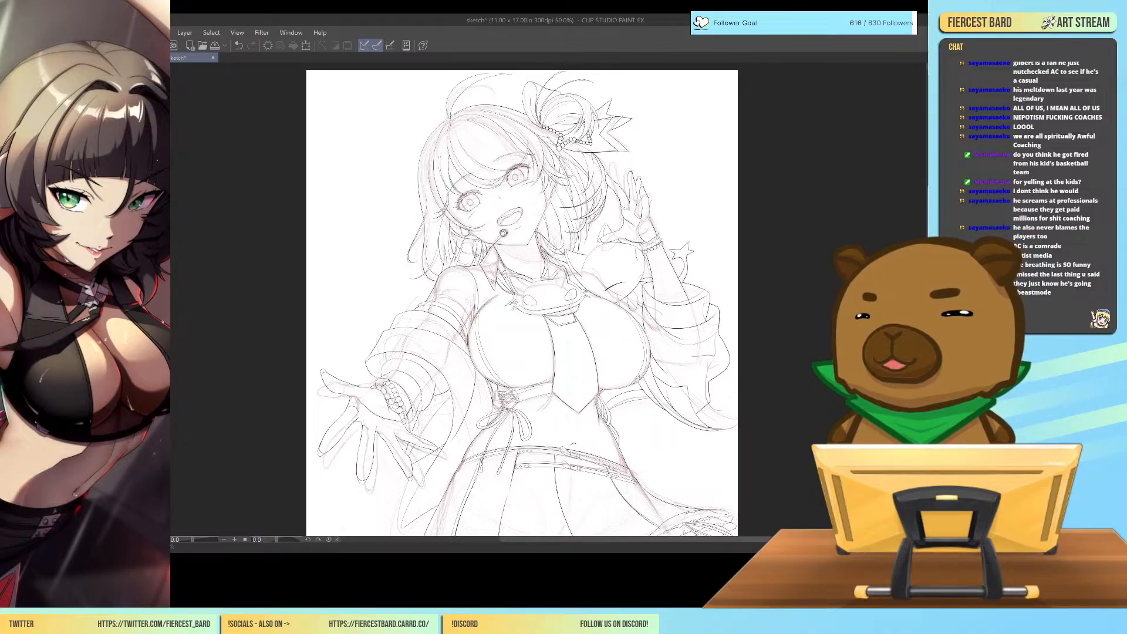
{"action": "scroll", "coordinate": [521, 299], "scroll_direction": "down", "scroll_amount": 6}
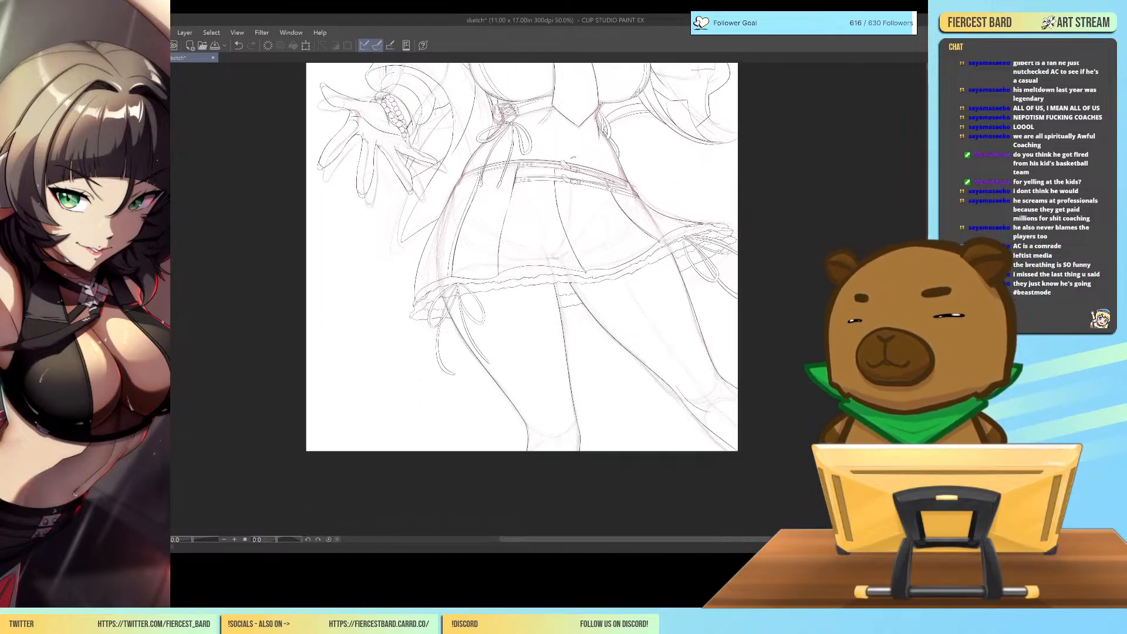
{"action": "scroll", "coordinate": [522, 299], "scroll_direction": "up", "scroll_amount": 4}
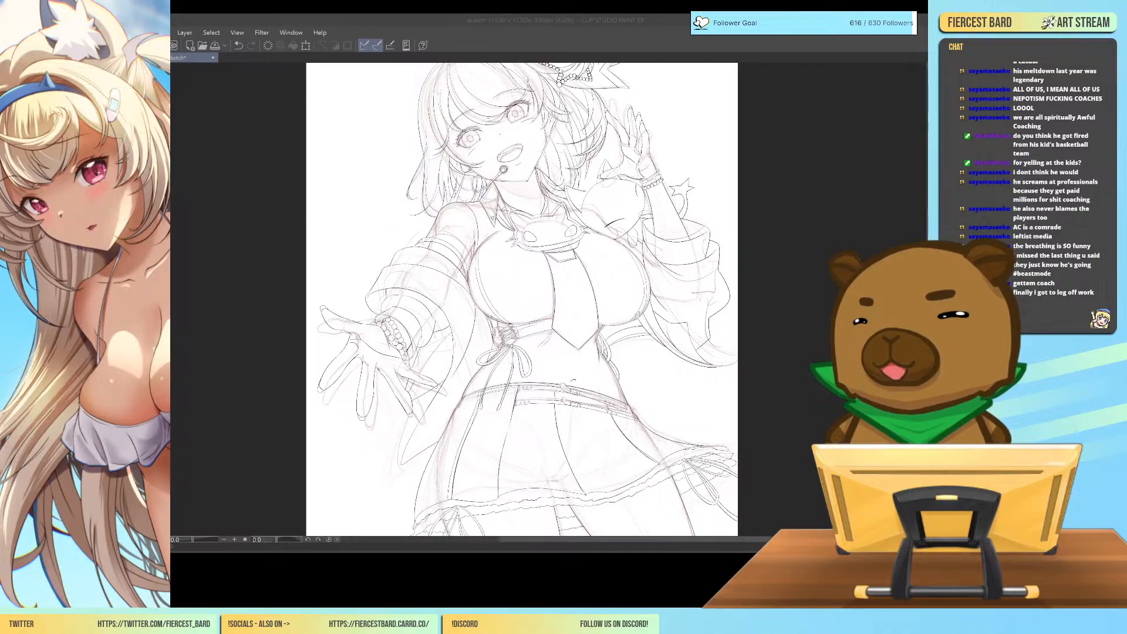
{"action": "mouse_move", "coordinate": [522, 352]}
{"action": "left_mouse_down"}
{"action": "mouse_move", "coordinate": [558, 345]}
{"action": "mouse_move", "coordinate": [558, 173]}
{"action": "left_mouse_up"}
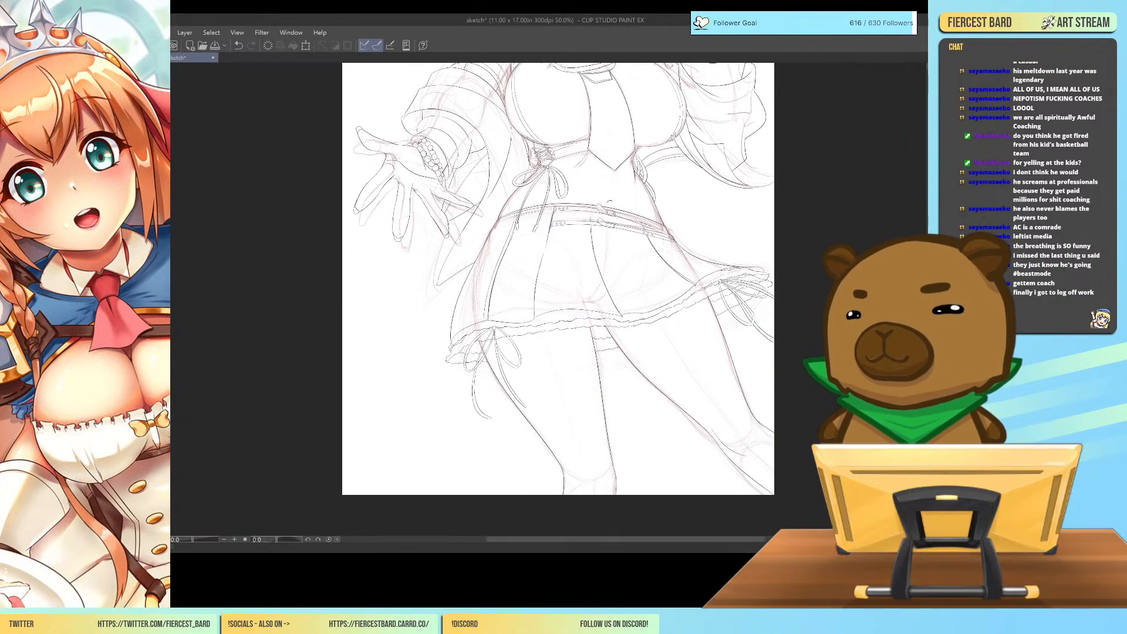
{"action": "left_click_drag", "start_coordinate": [620, 259], "coordinate": [802, 398]}
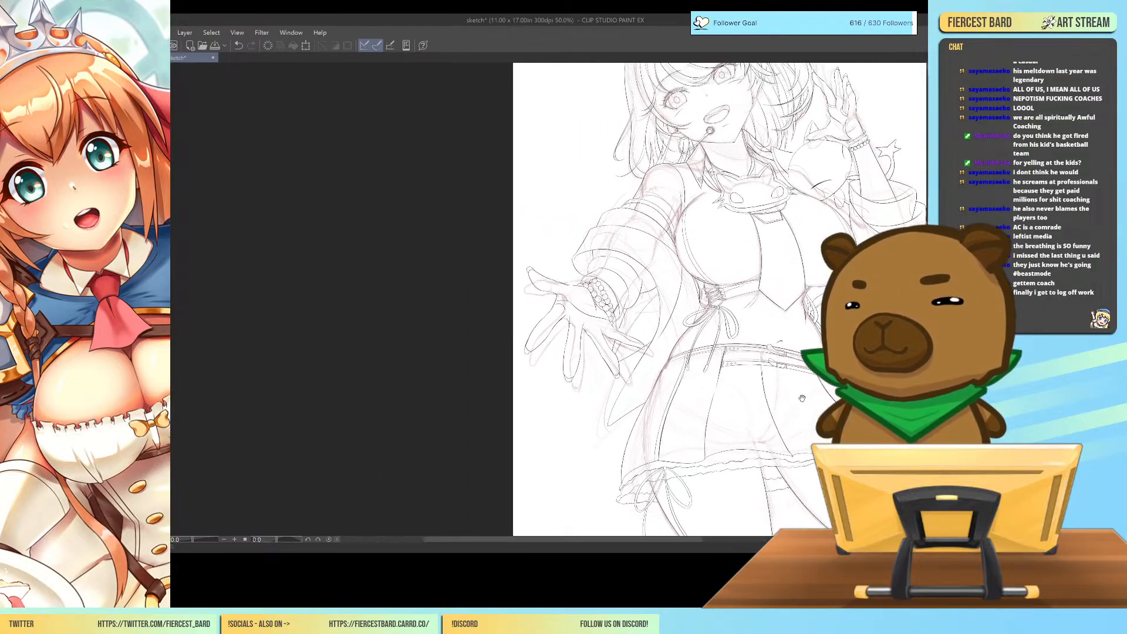
Extend the sleeve line below the bead bracelet down to the upper edge of the outstretched hand's nearest finger.
{"action": "key", "text": "minus"}
{"action": "key", "text": "minus"}
{"action": "key", "text": "minus"}
{"action": "key", "text": "ctrl+plus"}
{"action": "key", "text": "ctrl+plus"}
{"action": "key", "text": "ctrl+plus"}
{"action": "left_click_drag", "start_coordinate": [895, 304], "coordinate": [714, 299]}
{"action": "key", "text": "ctrl+plus"}
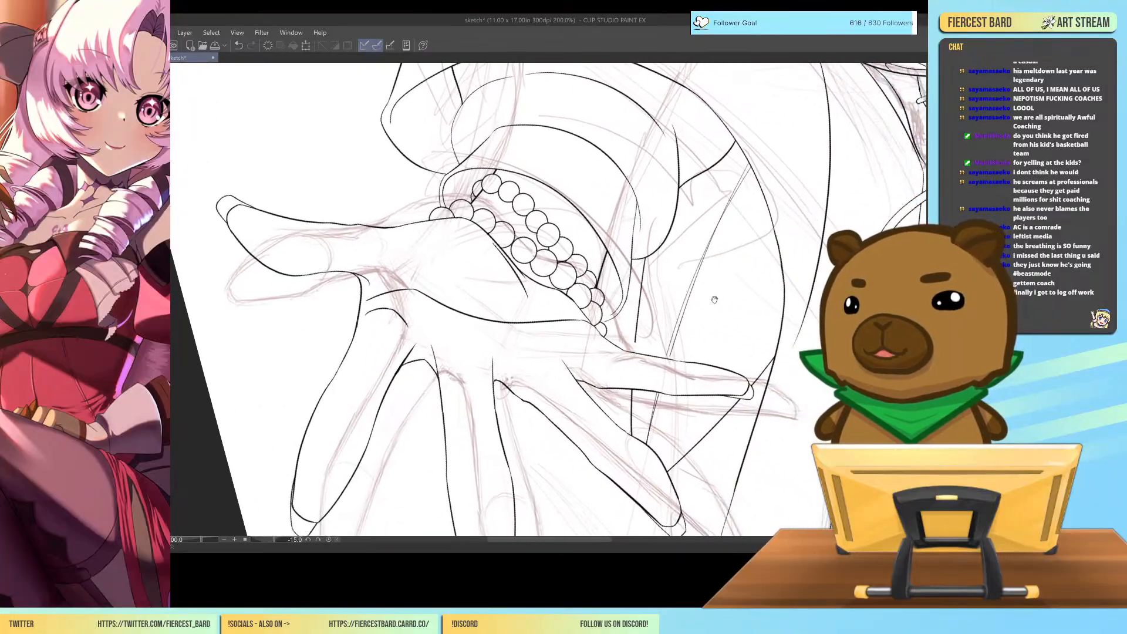
{"action": "key", "text": "ctrl+plus"}
{"action": "key", "text": "ctrl+plus"}
{"action": "key", "text": "ctrl+plus"}
{"action": "key", "text": "ctrl+plus"}
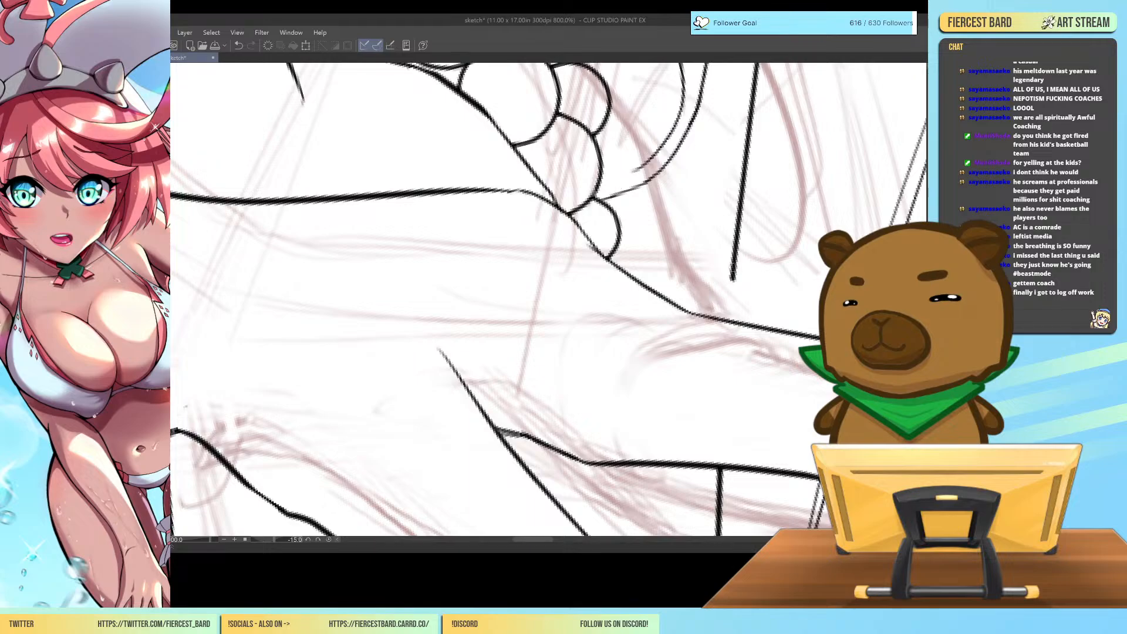
{"action": "mouse_move", "coordinate": [733, 279]}
{"action": "left_mouse_down"}
{"action": "mouse_move", "coordinate": [728, 320]}
{"action": "mouse_move", "coordinate": [721, 297]}
{"action": "mouse_move", "coordinate": [654, 298]}
{"action": "left_mouse_up"}
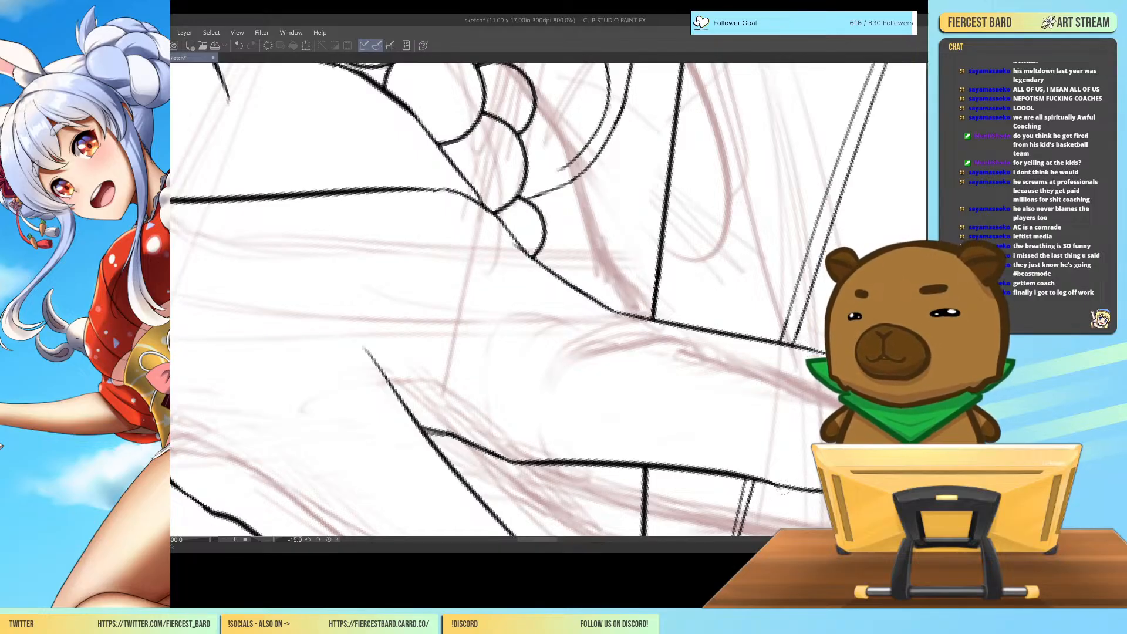
Review the full character line art from head to legs, upright and with the rough sketch hidden.
{"action": "key", "text": "ctrl+minus"}
{"action": "key", "text": "ctrl+minus"}
{"action": "key", "text": "ctrl+minus"}
{"action": "key", "text": "ctrl+minus"}
{"action": "key", "text": "ctrl+minus"}
{"action": "key", "text": "ctrl+minus"}
{"action": "key", "text": "ctrl+minus"}
{"action": "left_click_drag", "start_coordinate": [847, 353], "coordinate": [781, 355]}
{"action": "key", "text": "ctrl+minus"}
{"action": "key", "text": "ctrl+minus"}
{"action": "key", "text": "ctrl+minus"}
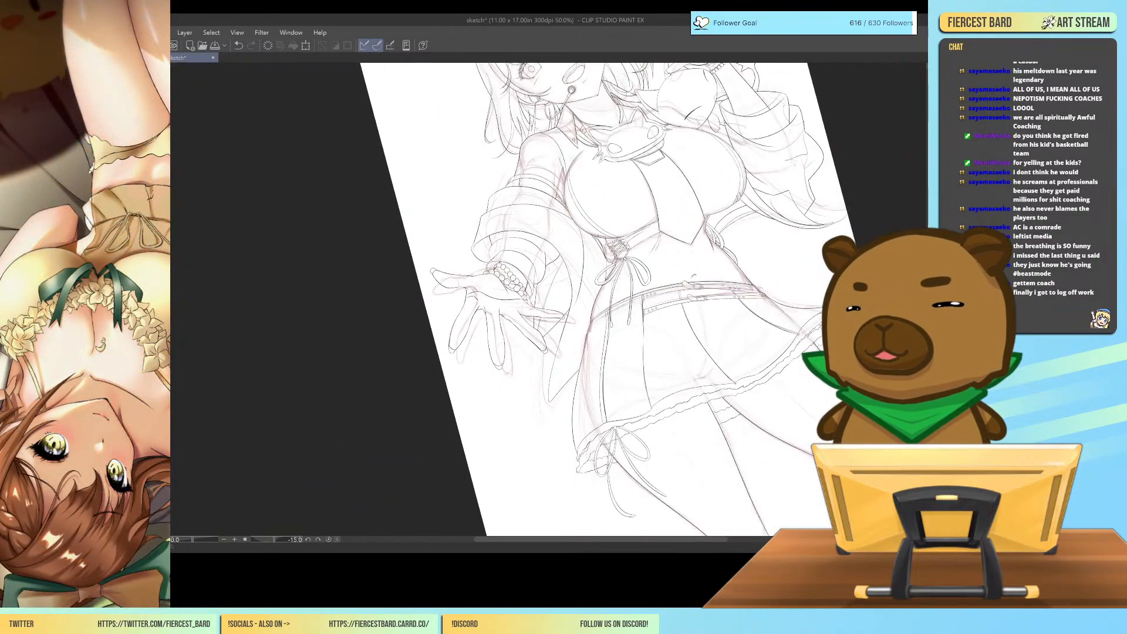
{"action": "key", "text": "asciicircum"}
{"action": "mouse_move", "coordinate": [843, 331]}
{"action": "left_mouse_down"}
{"action": "mouse_move", "coordinate": [810, 416]}
{"action": "mouse_move", "coordinate": [804, 407]}
{"action": "left_mouse_up"}
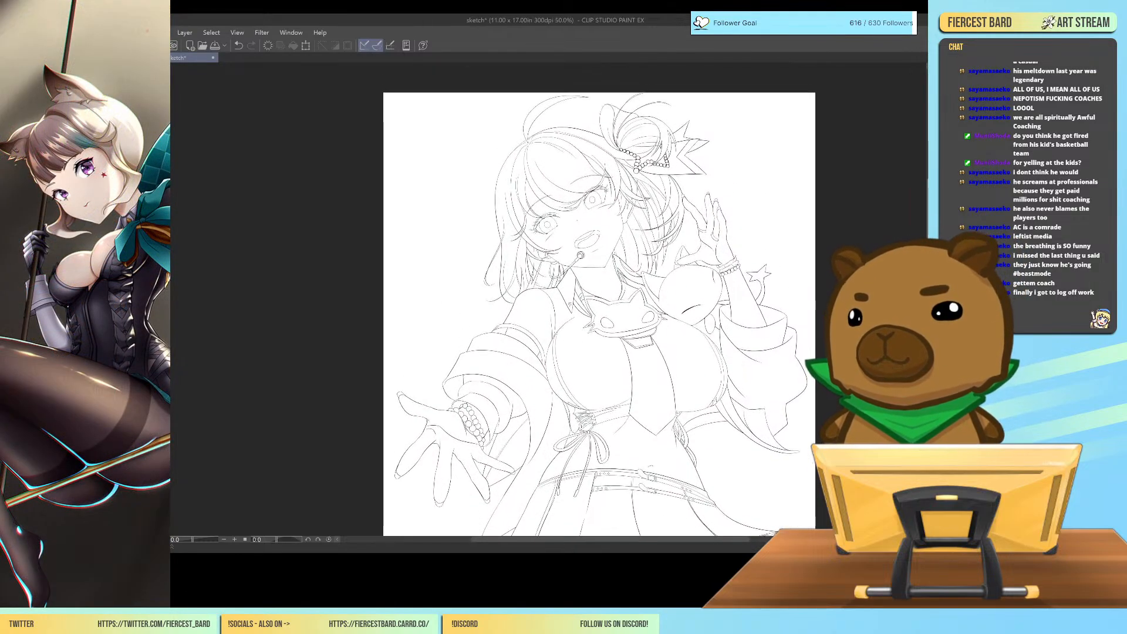
{"action": "scroll", "coordinate": [599, 300], "scroll_direction": "down", "scroll_amount": 5}
{"action": "scroll", "coordinate": [599, 300], "scroll_direction": "up", "scroll_amount": 6}
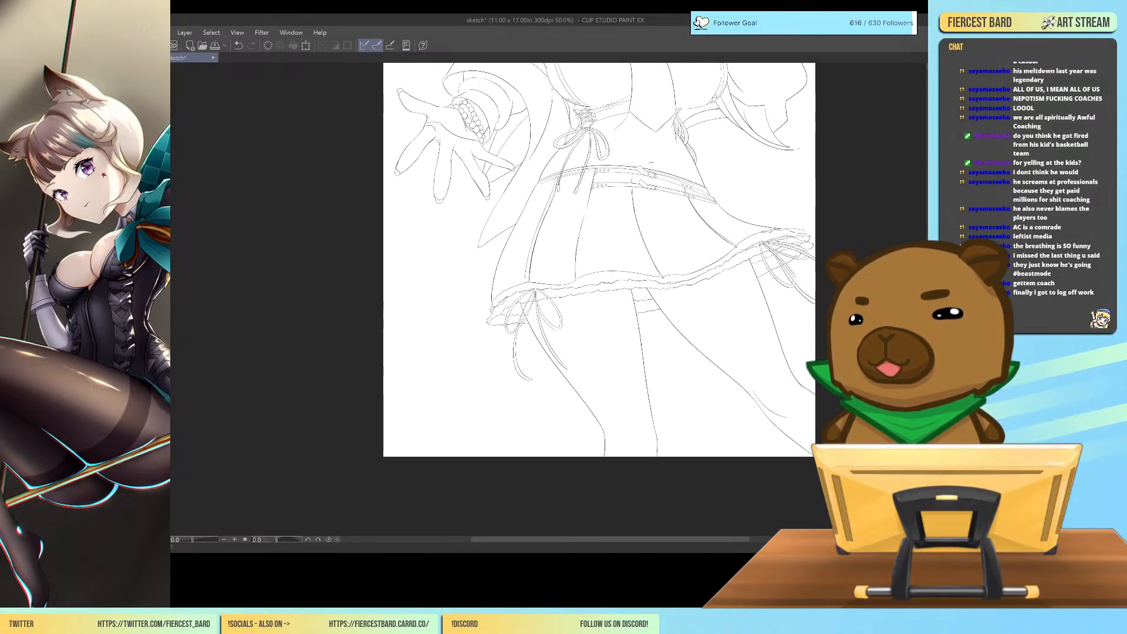
{"action": "scroll", "coordinate": [599, 300], "scroll_direction": "up", "scroll_amount": 3}
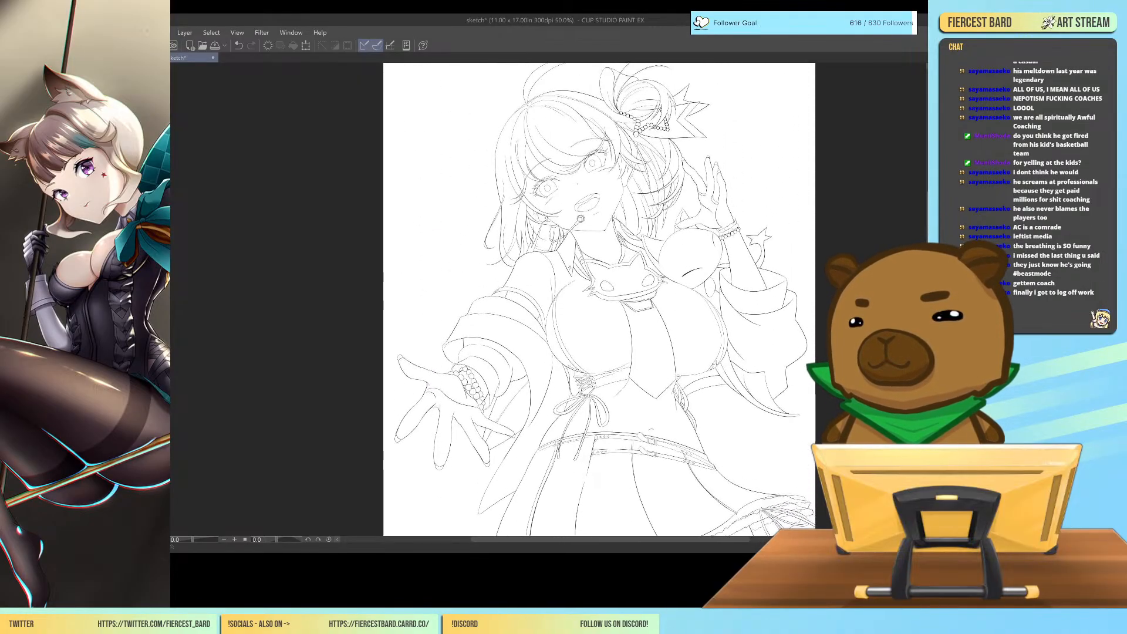
{"action": "scroll", "coordinate": [599, 299], "scroll_direction": "up", "scroll_amount": 1}
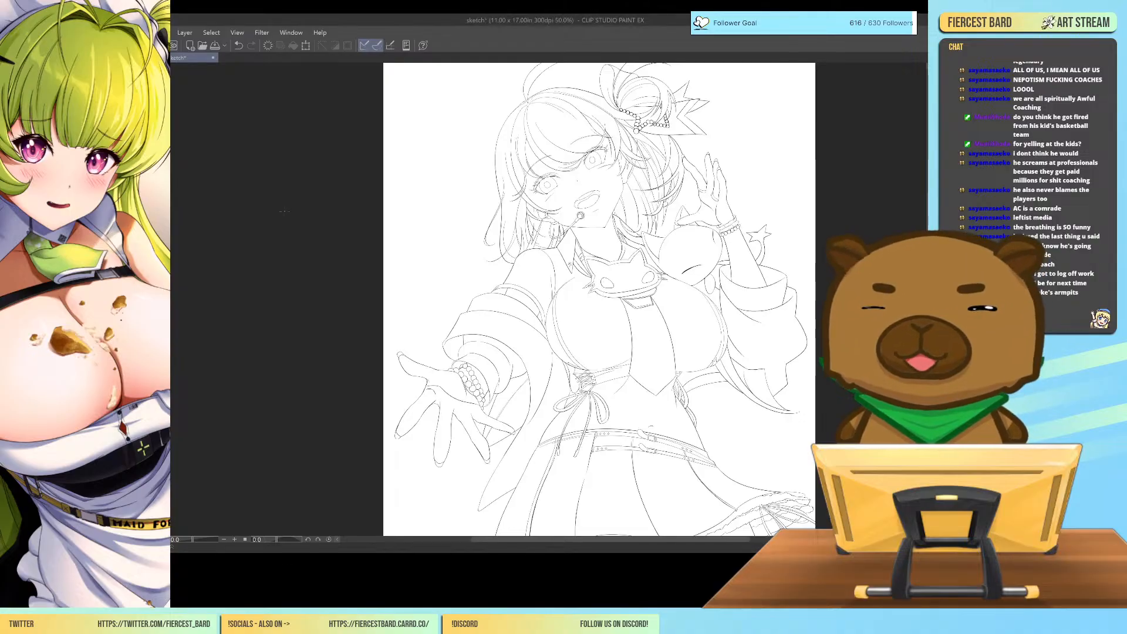
Save the sketch document with the current line art.
{"action": "left_click", "coordinate": [215, 46]}
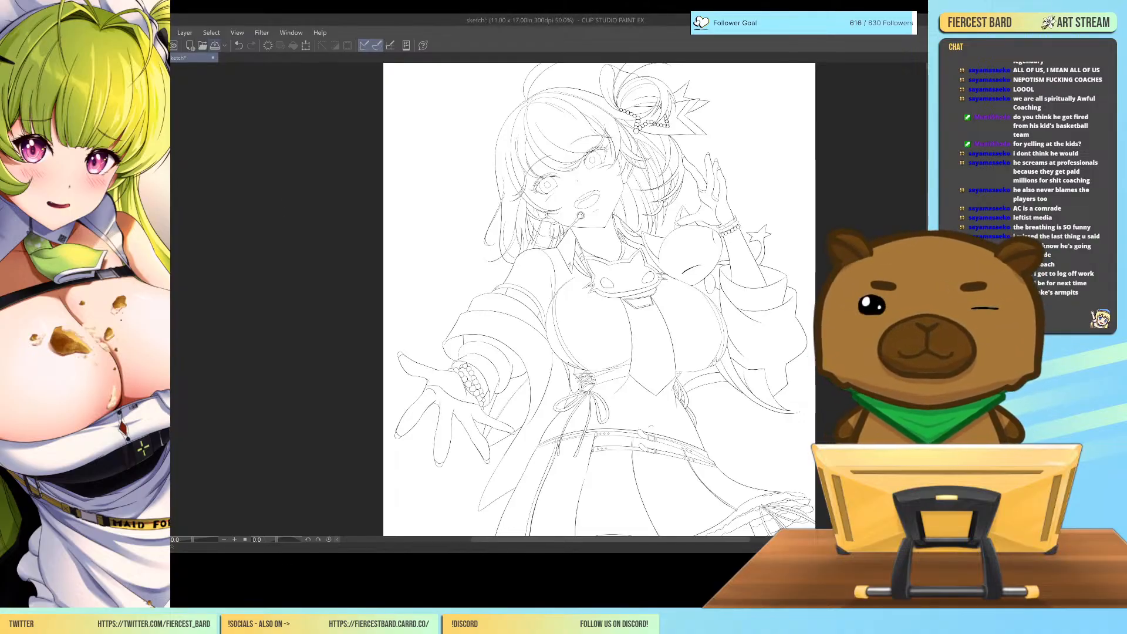
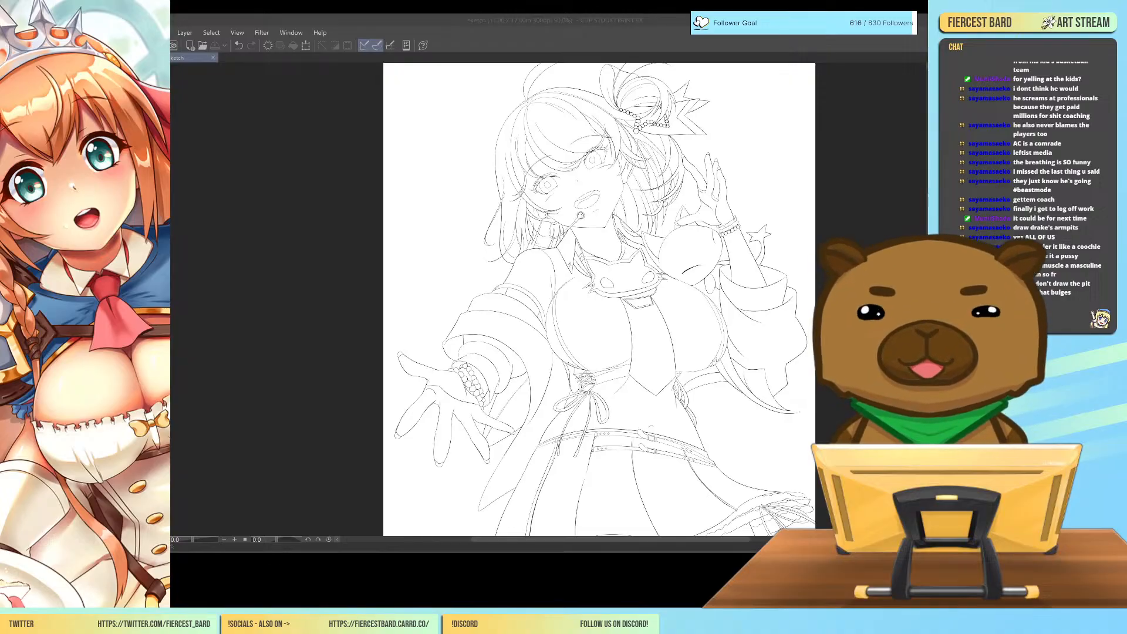
{"action": "scroll", "coordinate": [523, 353], "scroll_direction": "down", "scroll_amount": 2}
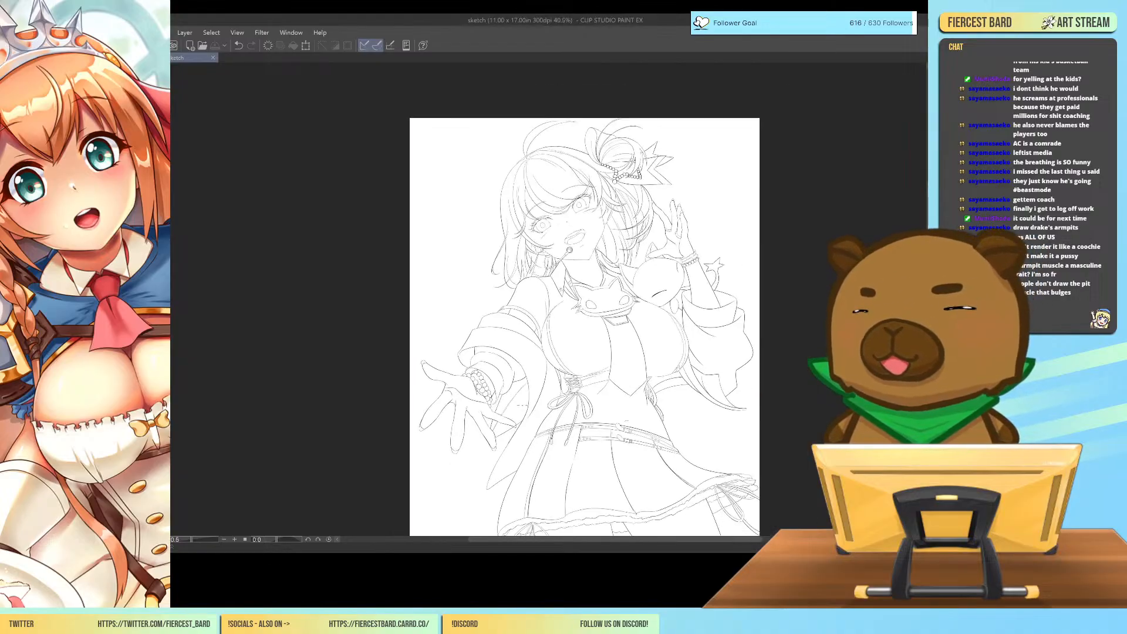
{"action": "scroll", "coordinate": [651, 329], "scroll_direction": "down", "scroll_amount": 1}
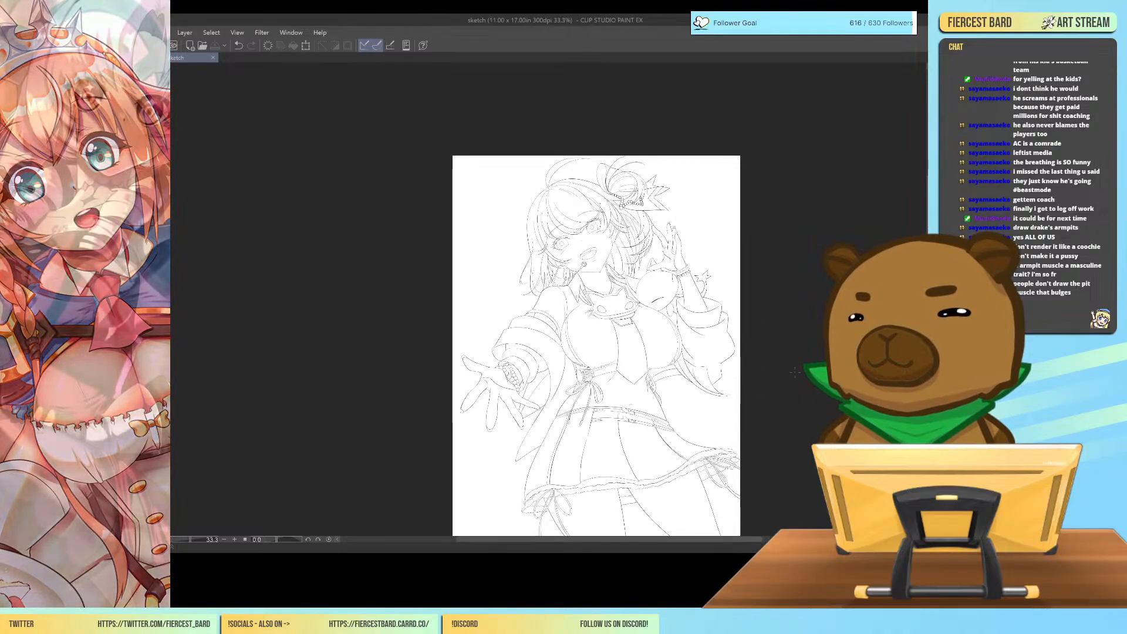
{"action": "scroll", "coordinate": [570, 198], "scroll_direction": "down", "scroll_amount": 4}
{"action": "scroll", "coordinate": [570, 199], "scroll_direction": "up", "scroll_amount": 2}
{"action": "scroll", "coordinate": [570, 198], "scroll_direction": "up", "scroll_amount": 2}
{"action": "scroll", "coordinate": [578, 147], "scroll_direction": "up", "scroll_amount": 1}
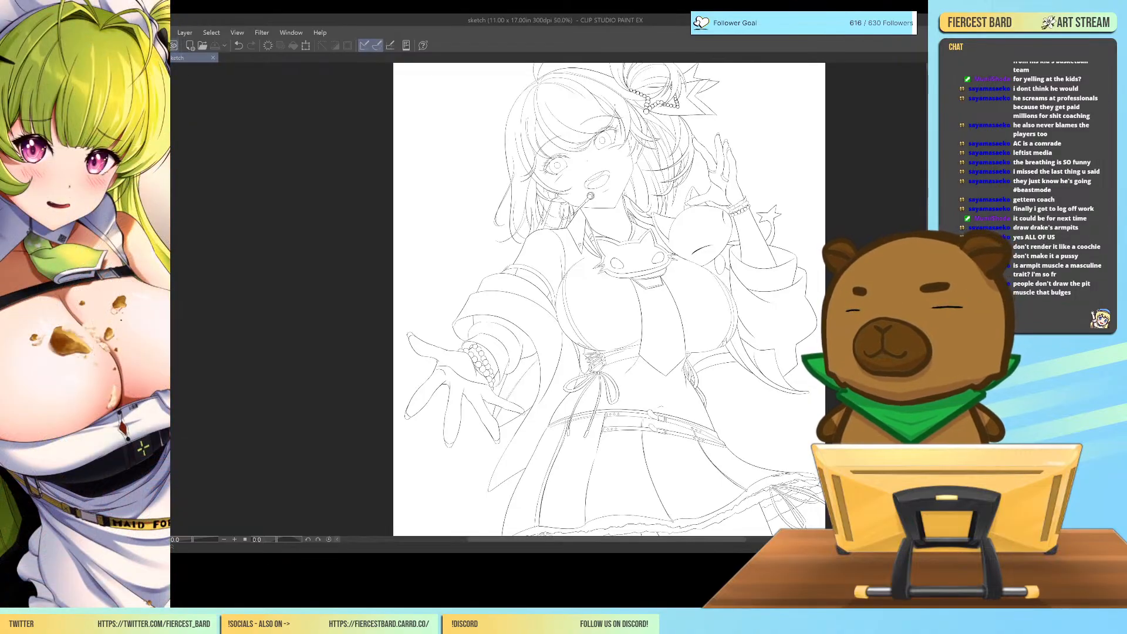
Create a blank 11 × 17 in, 300 dpi illustration and add a new raster layer for a practice sketch.
{"action": "left_click", "coordinate": [190, 45]}
{"action": "left_click", "coordinate": [659, 196]}
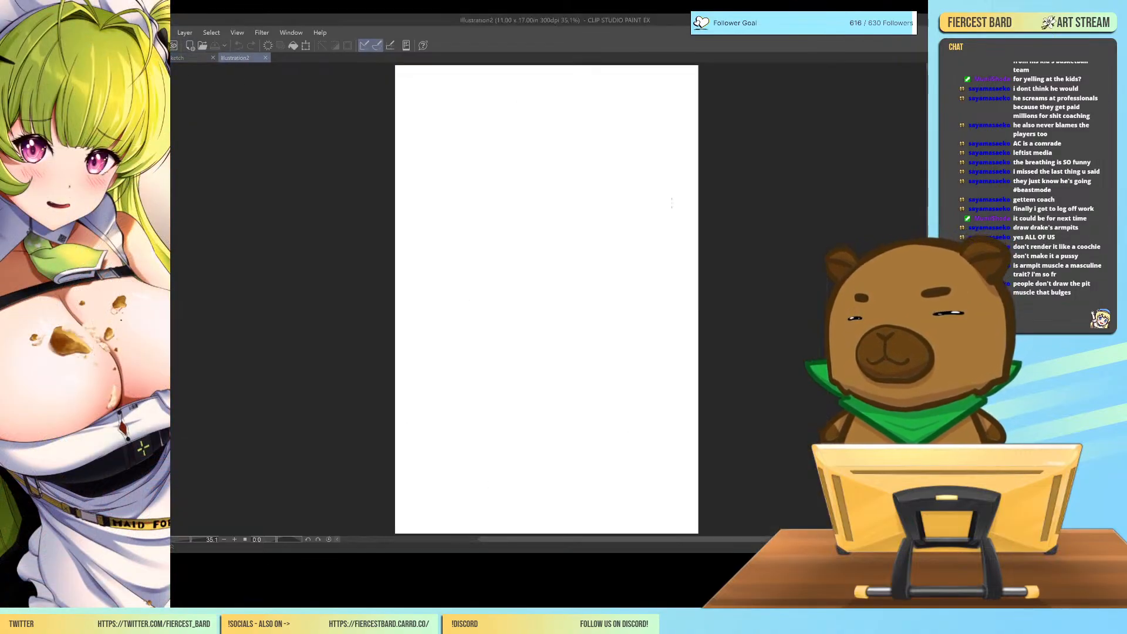
{"action": "scroll", "coordinate": [692, 288], "scroll_direction": "up", "scroll_amount": 2}
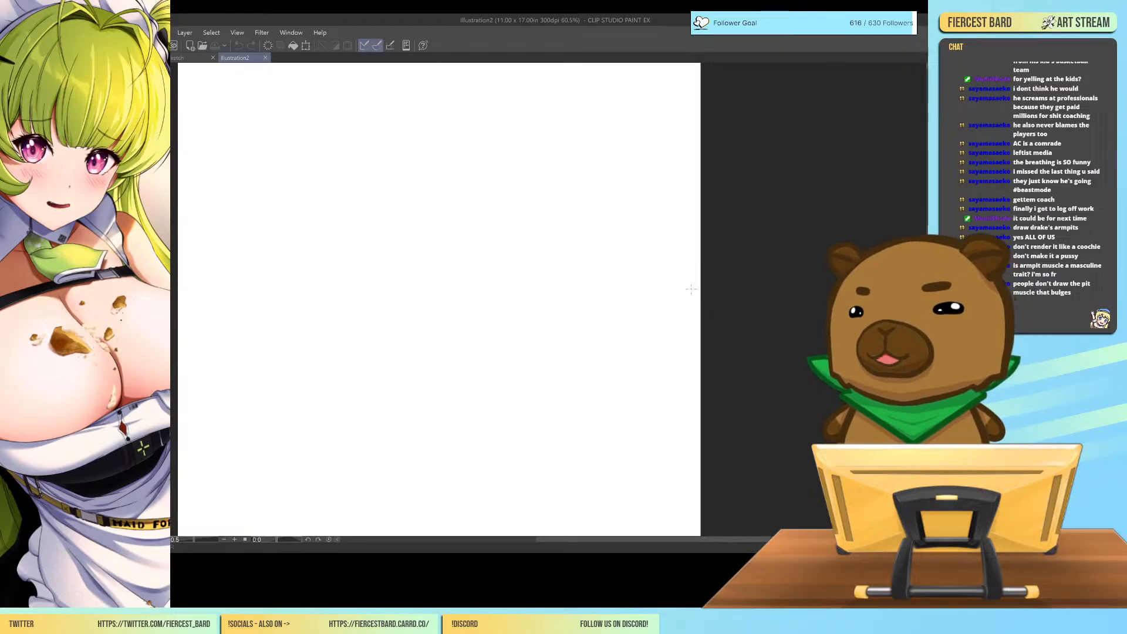
{"action": "scroll", "coordinate": [721, 259], "scroll_direction": "up", "scroll_amount": 1}
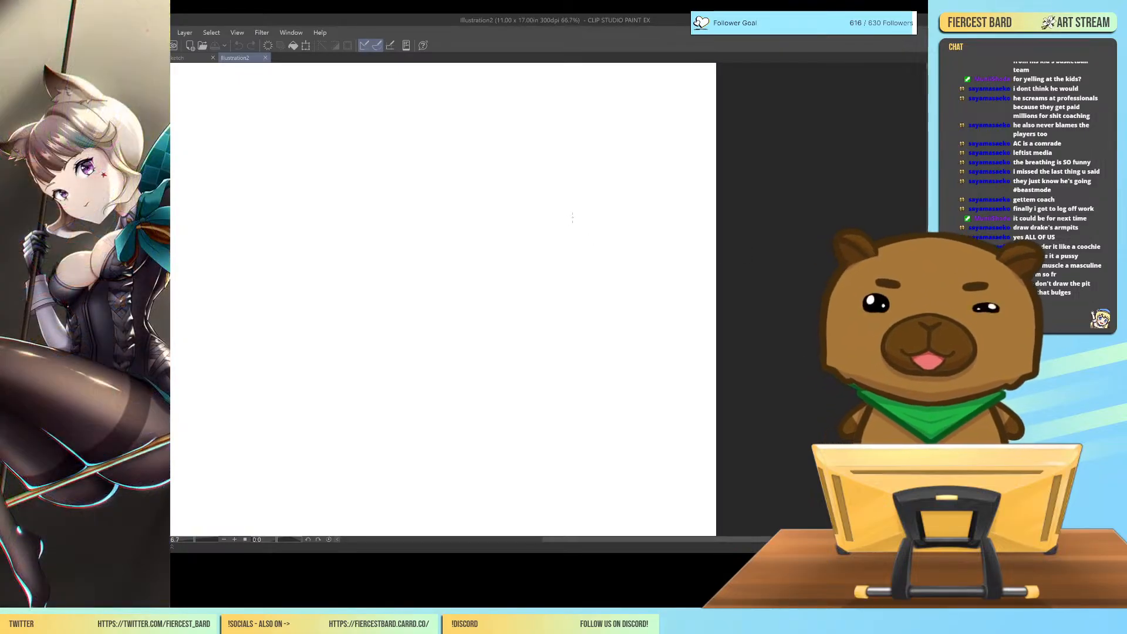
{"action": "key", "text": "ctrl+shift+n"}
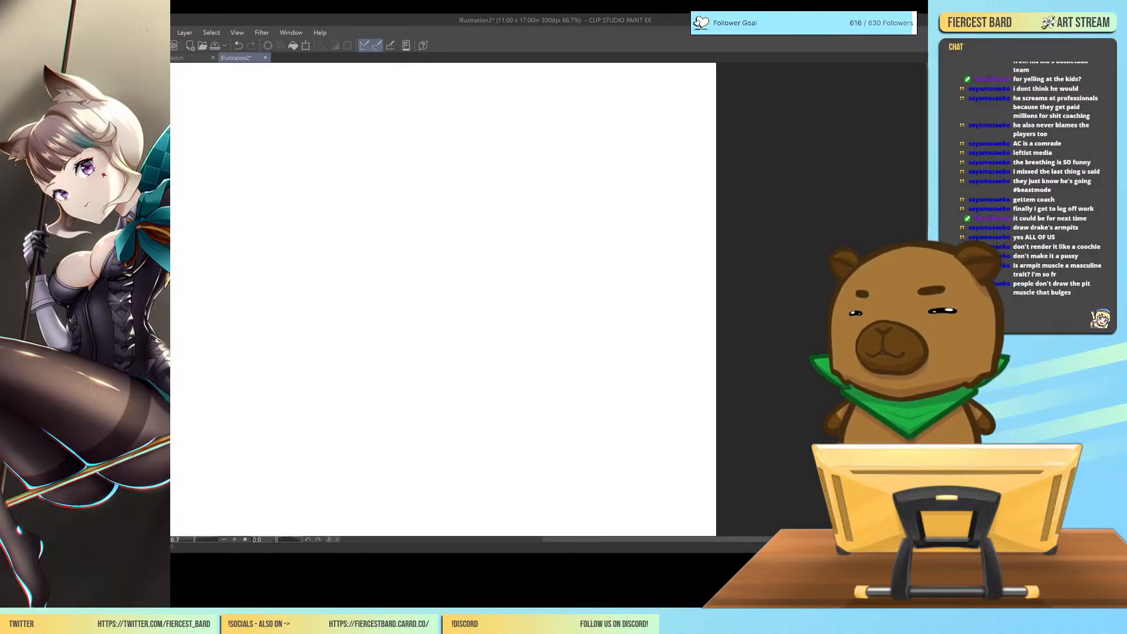
Sketch a small raised-arm armpit study with a shoulder circle, an elongated arm oval, a rounded chest curve and a short side line.
{"action": "mouse_move", "coordinate": [484, 175]}
{"action": "left_mouse_down"}
{"action": "mouse_move", "coordinate": [483, 213]}
{"action": "mouse_move", "coordinate": [502, 198]}
{"action": "mouse_move", "coordinate": [471, 182]}
{"action": "mouse_move", "coordinate": [473, 203]}
{"action": "mouse_move", "coordinate": [502, 186]}
{"action": "left_mouse_up"}
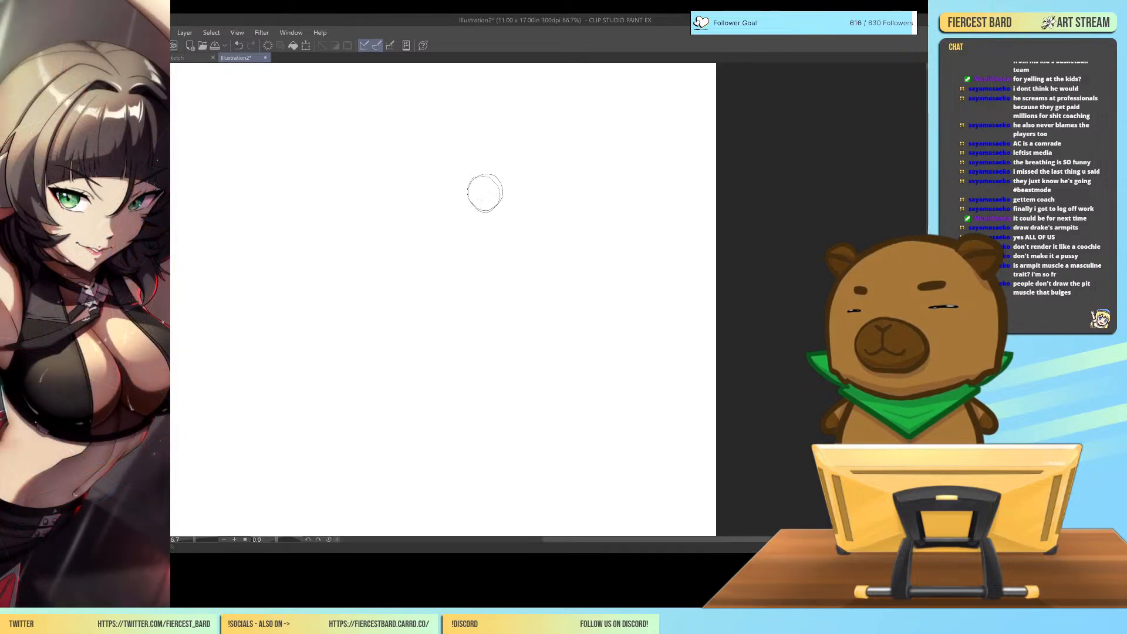
{"action": "mouse_move", "coordinate": [480, 208]}
{"action": "left_mouse_down"}
{"action": "mouse_move", "coordinate": [542, 142]}
{"action": "mouse_move", "coordinate": [495, 170]}
{"action": "mouse_move", "coordinate": [481, 205]}
{"action": "mouse_move", "coordinate": [525, 193]}
{"action": "mouse_move", "coordinate": [548, 147]}
{"action": "left_mouse_up"}
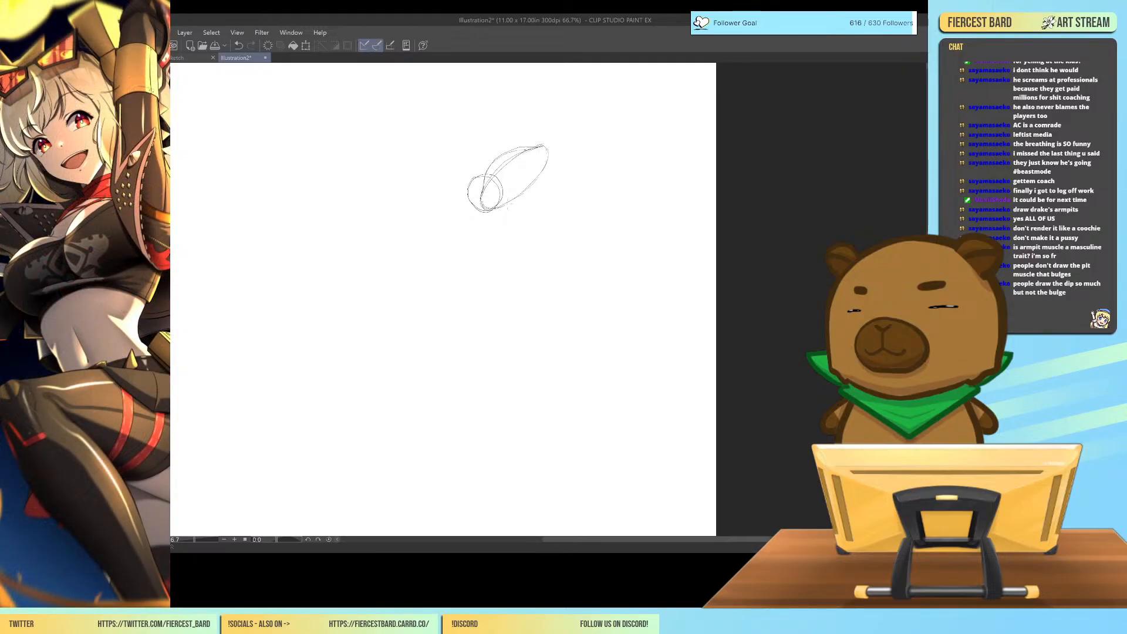
{"action": "left_click_drag", "start_coordinate": [522, 195], "coordinate": [548, 152]}
{"action": "left_click_drag", "start_coordinate": [481, 175], "coordinate": [471, 191]}
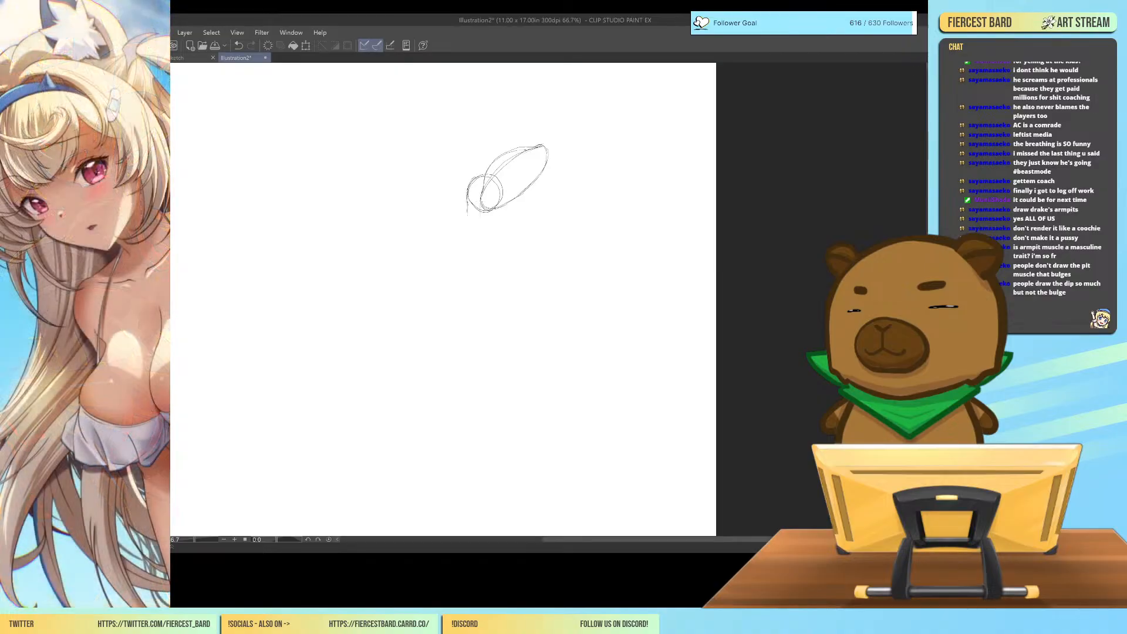
{"action": "mouse_move", "coordinate": [491, 198]}
{"action": "left_mouse_down"}
{"action": "mouse_move", "coordinate": [470, 237]}
{"action": "mouse_move", "coordinate": [465, 197]}
{"action": "mouse_move", "coordinate": [436, 243]}
{"action": "left_mouse_up"}
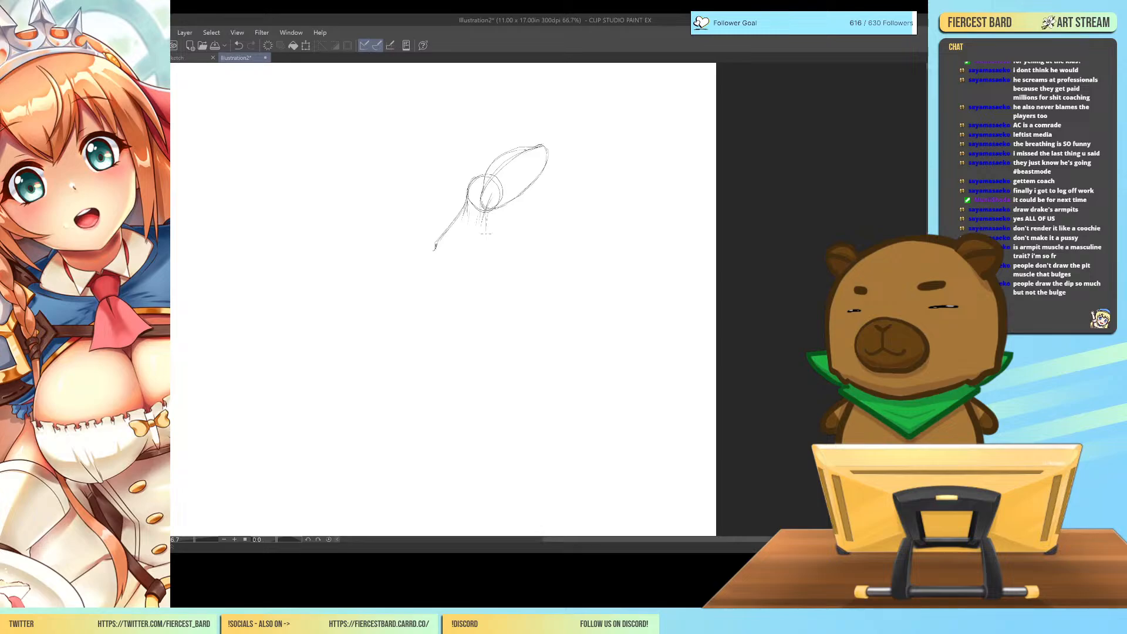
{"action": "left_click_drag", "start_coordinate": [487, 246], "coordinate": [456, 274]}
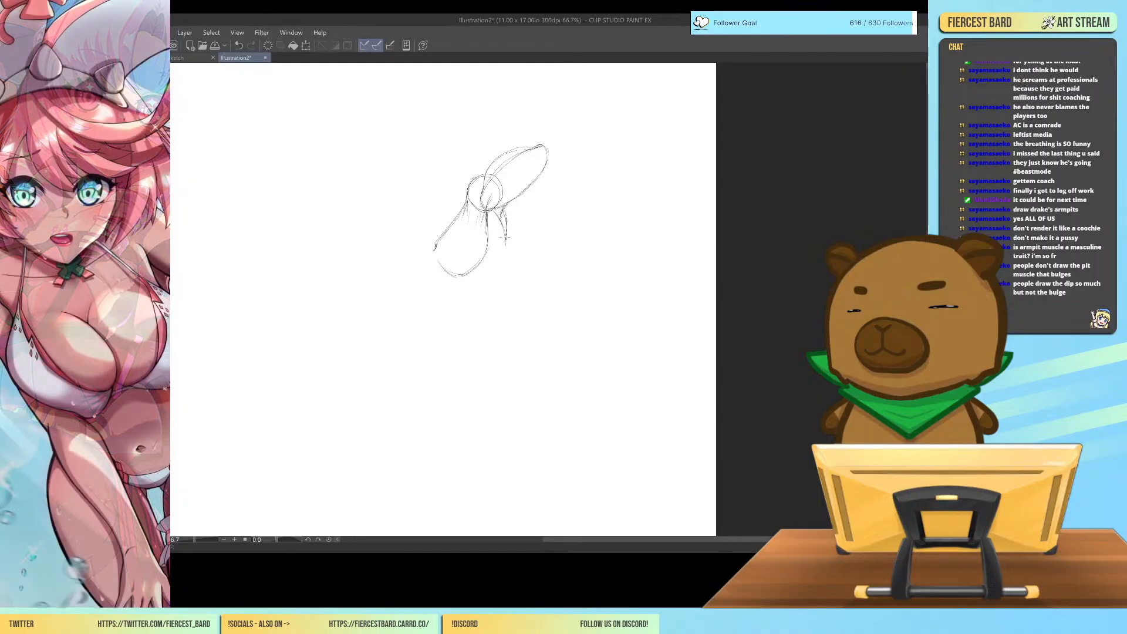
{"action": "left_click_drag", "start_coordinate": [505, 238], "coordinate": [508, 253]}
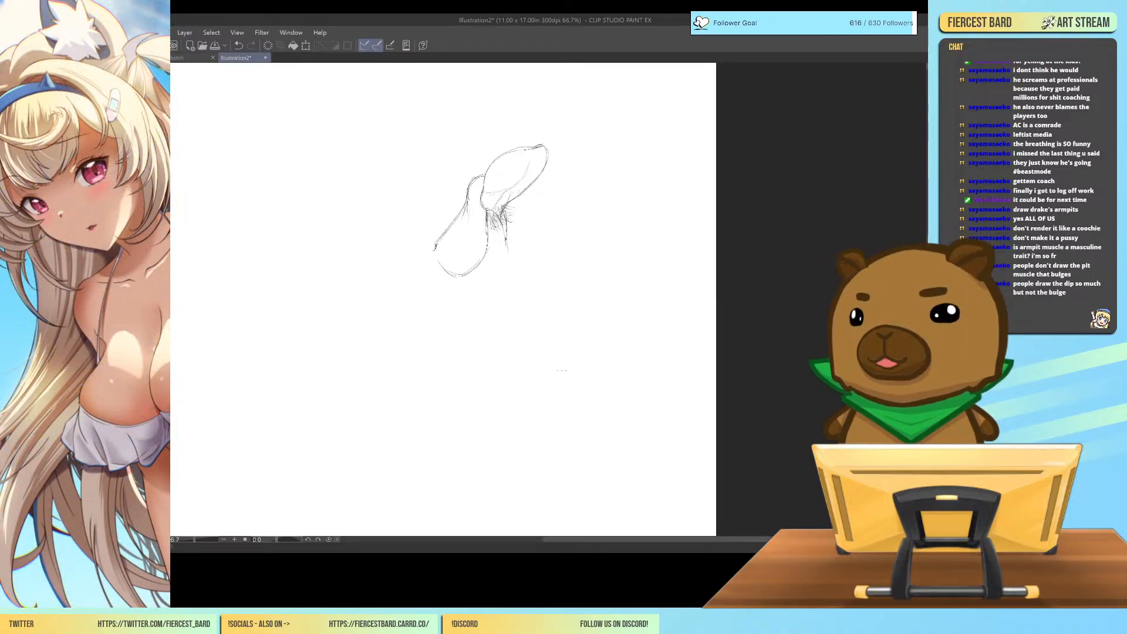
Sketch a second study below the first, with an upright, round-ended limb and a ball-shaped joint at its base.
{"action": "left_click_drag", "start_coordinate": [588, 249], "coordinate": [602, 357]}
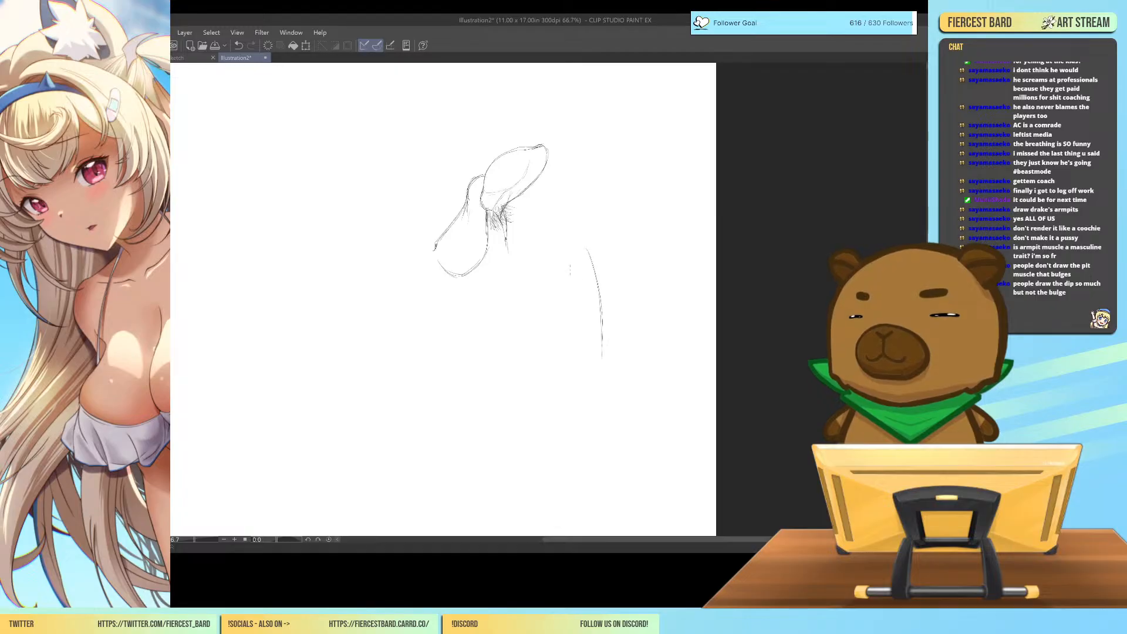
{"action": "left_click_drag", "start_coordinate": [568, 291], "coordinate": [564, 360]}
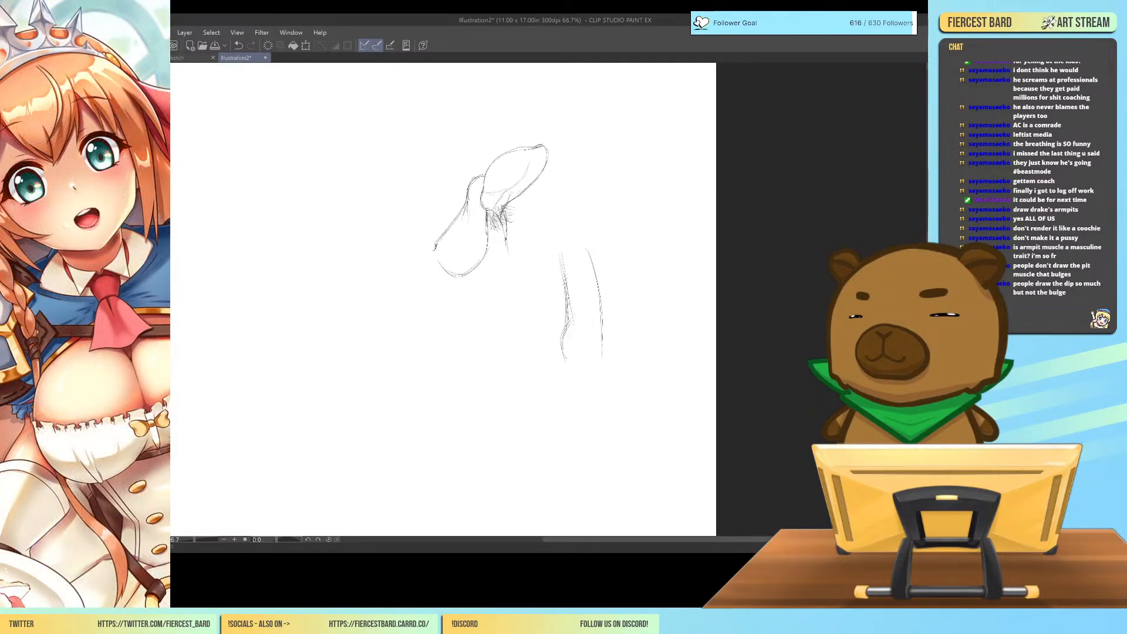
{"action": "mouse_move", "coordinate": [561, 253]}
{"action": "left_mouse_down"}
{"action": "mouse_move", "coordinate": [591, 251]}
{"action": "mouse_move", "coordinate": [601, 330]}
{"action": "left_mouse_up"}
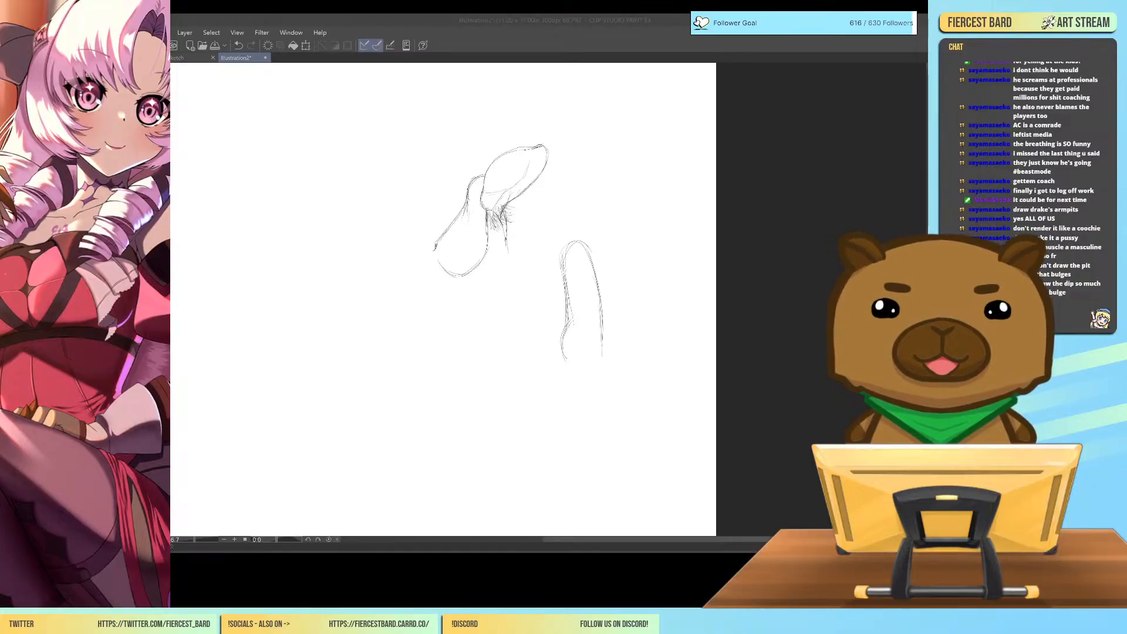
{"action": "left_click_drag", "start_coordinate": [601, 305], "coordinate": [592, 359]}
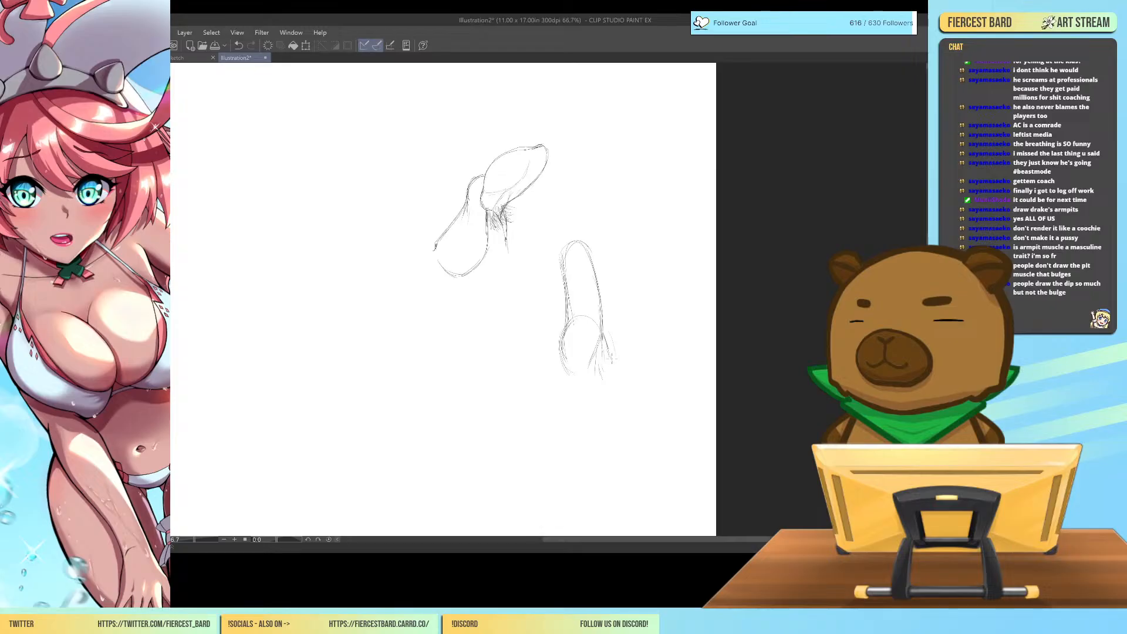
Extend the second study with a tapering body outline below the joint, and add a crease line and a small oval on the limb.
{"action": "mouse_move", "coordinate": [609, 374]}
{"action": "left_mouse_down"}
{"action": "mouse_move", "coordinate": [662, 391]}
{"action": "mouse_move", "coordinate": [657, 445]}
{"action": "left_mouse_up"}
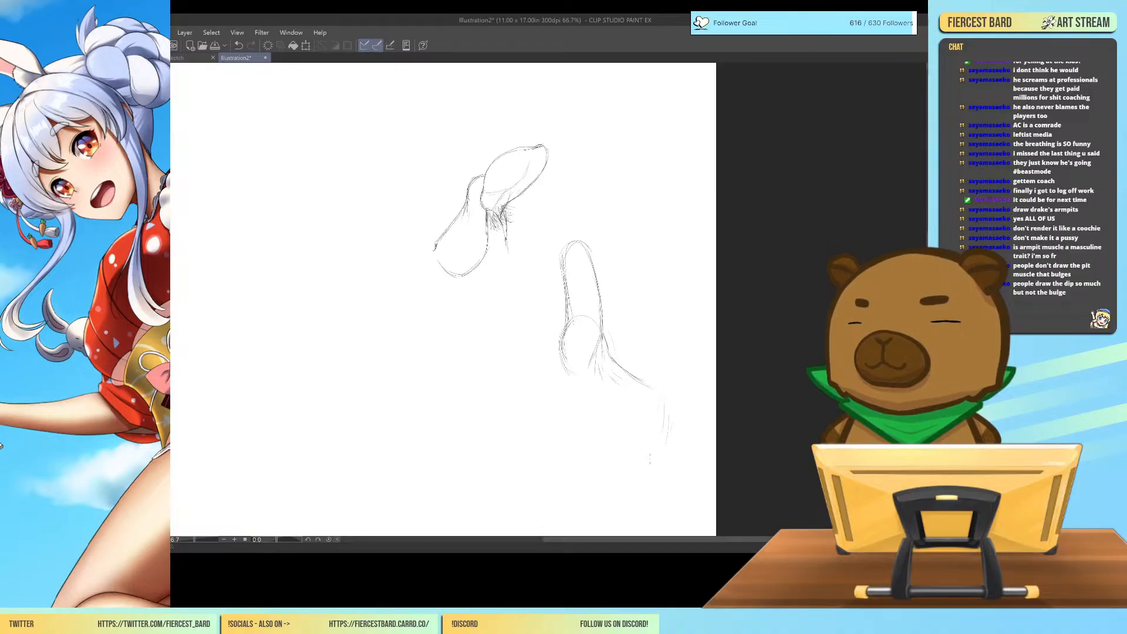
{"action": "mouse_move", "coordinate": [565, 372]}
{"action": "left_mouse_down"}
{"action": "mouse_move", "coordinate": [568, 406]}
{"action": "mouse_move", "coordinate": [597, 457]}
{"action": "left_mouse_up"}
{"action": "left_click_drag", "start_coordinate": [574, 420], "coordinate": [592, 478]}
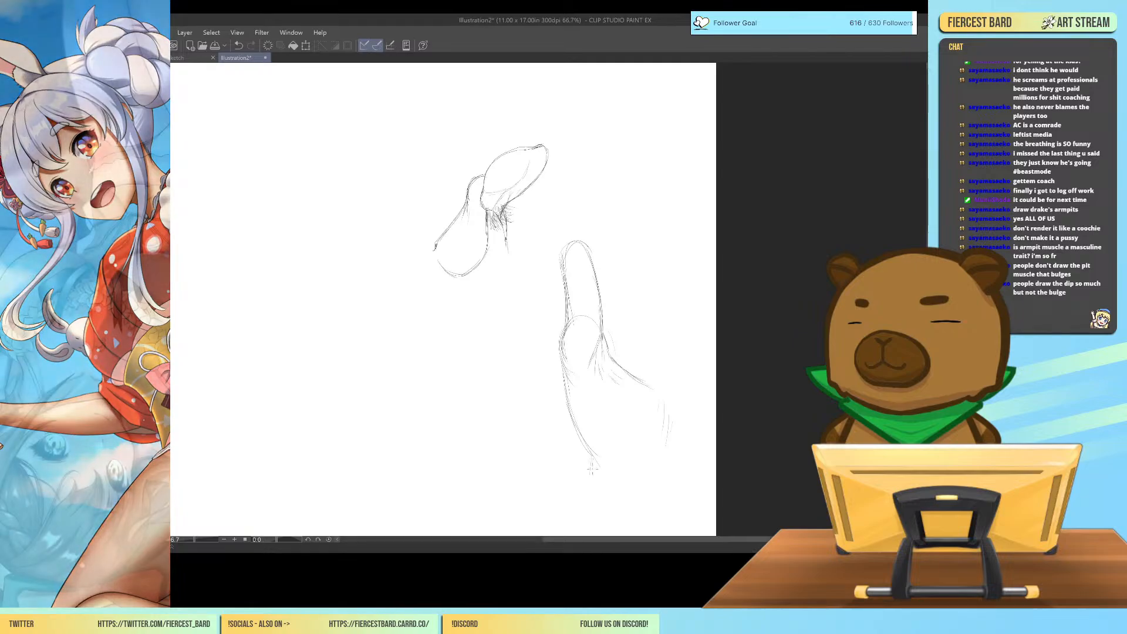
{"action": "left_click_drag", "start_coordinate": [662, 404], "coordinate": [646, 470]}
{"action": "key", "text": "ctrl+z"}
{"action": "left_click_drag", "start_coordinate": [619, 332], "coordinate": [619, 364]}
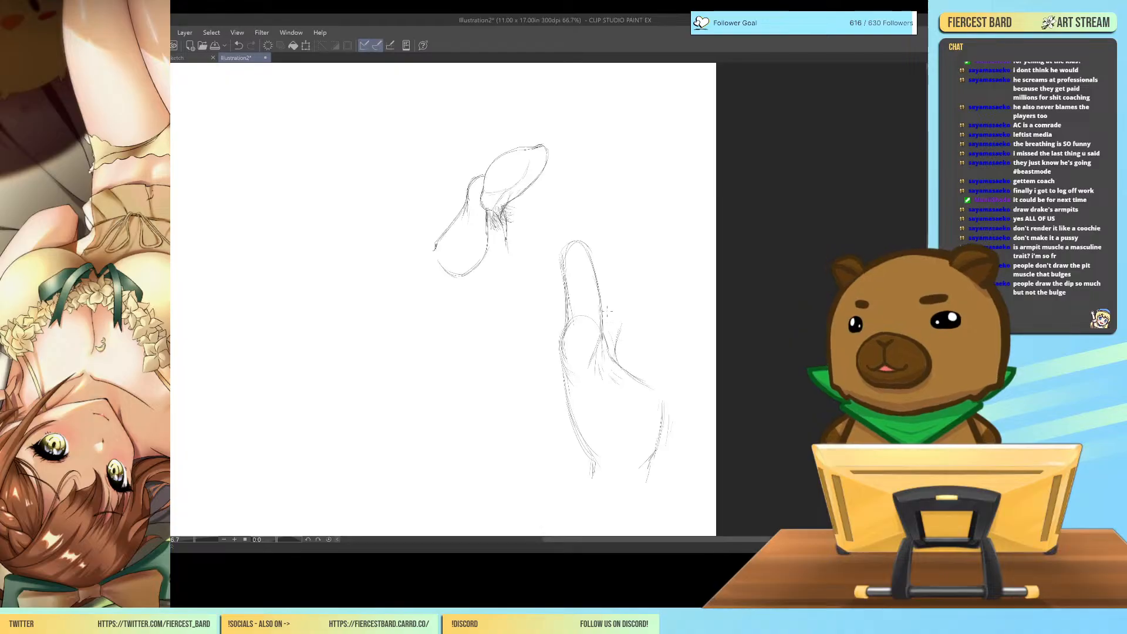
{"action": "mouse_move", "coordinate": [583, 289]}
{"action": "left_mouse_down"}
{"action": "mouse_move", "coordinate": [597, 274]}
{"action": "mouse_move", "coordinate": [596, 304]}
{"action": "left_mouse_up"}
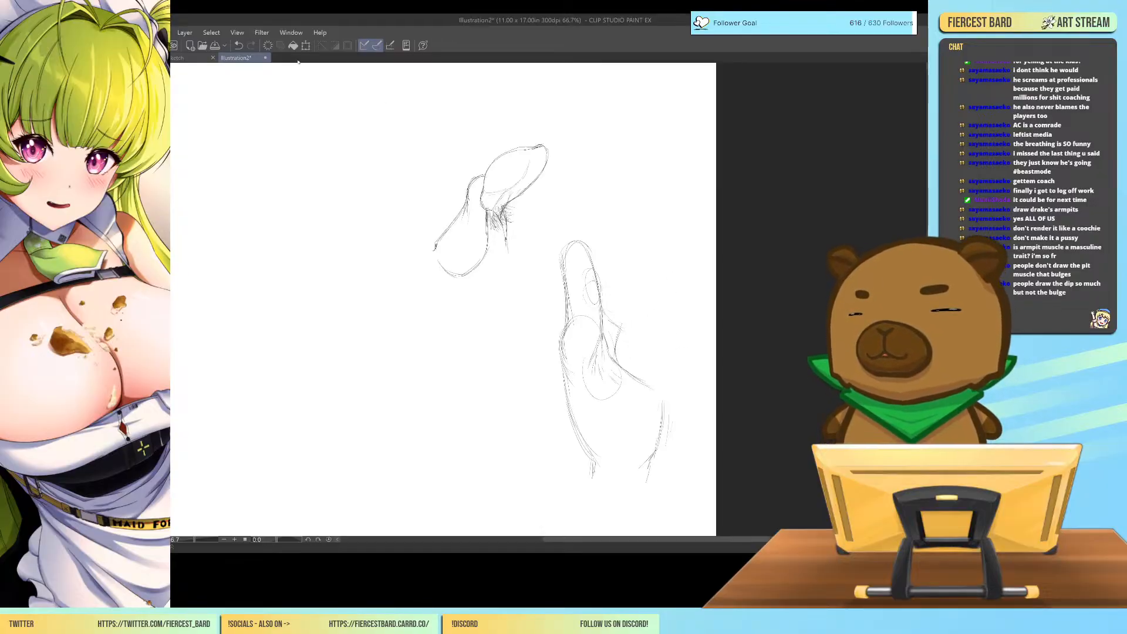
Close the practice illustration without saving it and return to the full view of the character line art.
{"action": "left_click", "coordinate": [265, 57]}
{"action": "key", "text": "n"}
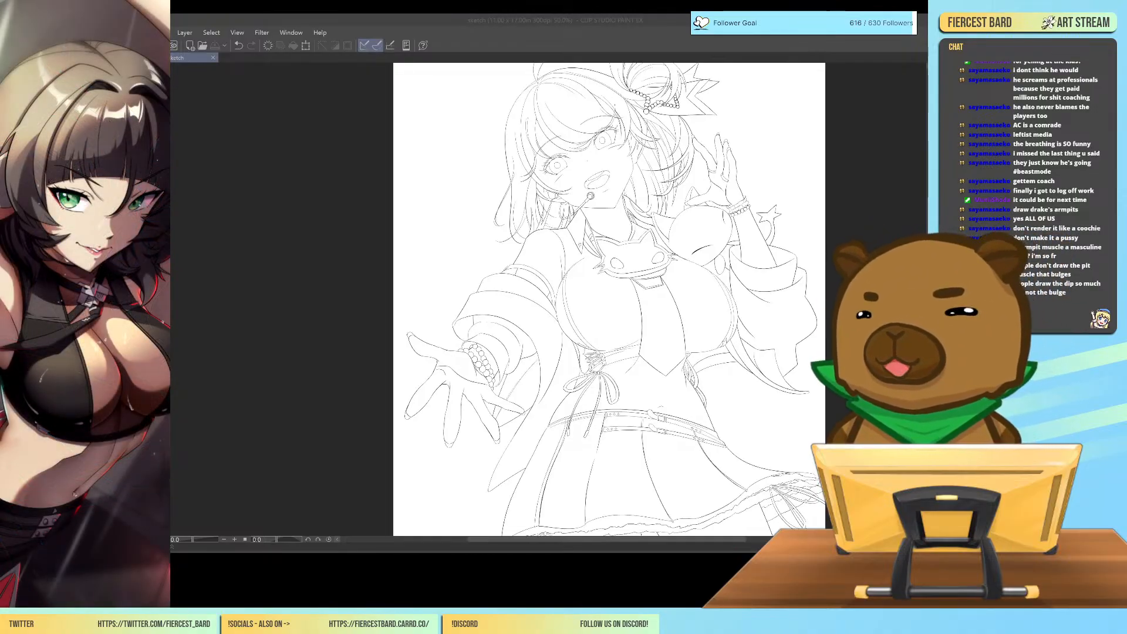
{"action": "key", "text": "ctrl+minus"}
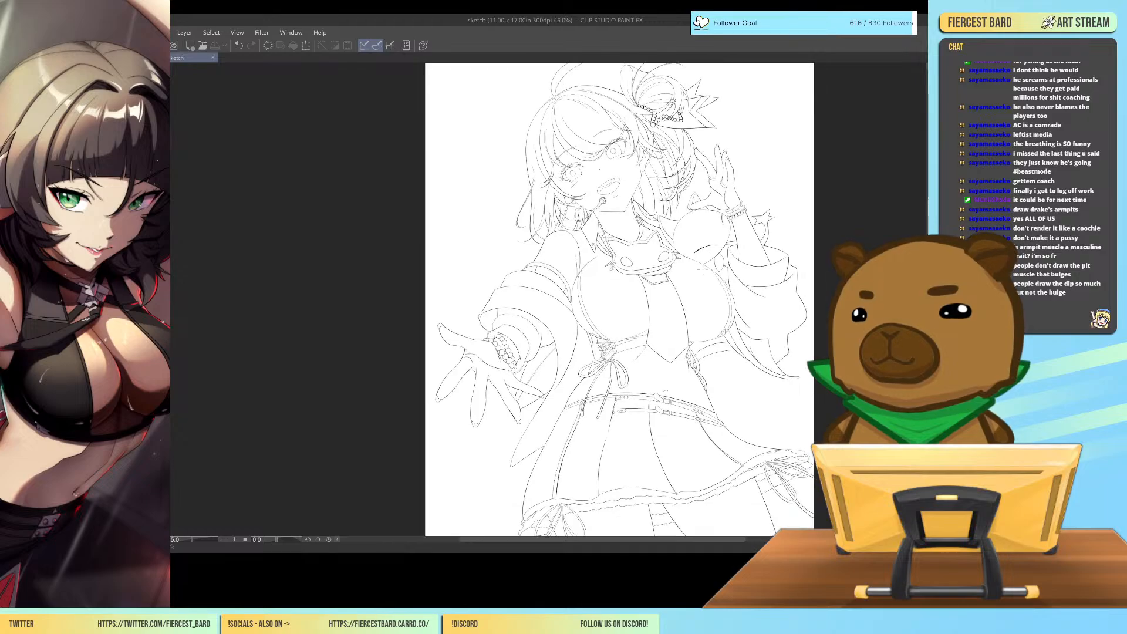
{"action": "scroll", "coordinate": [717, 300], "scroll_direction": "down", "scroll_amount": 1}
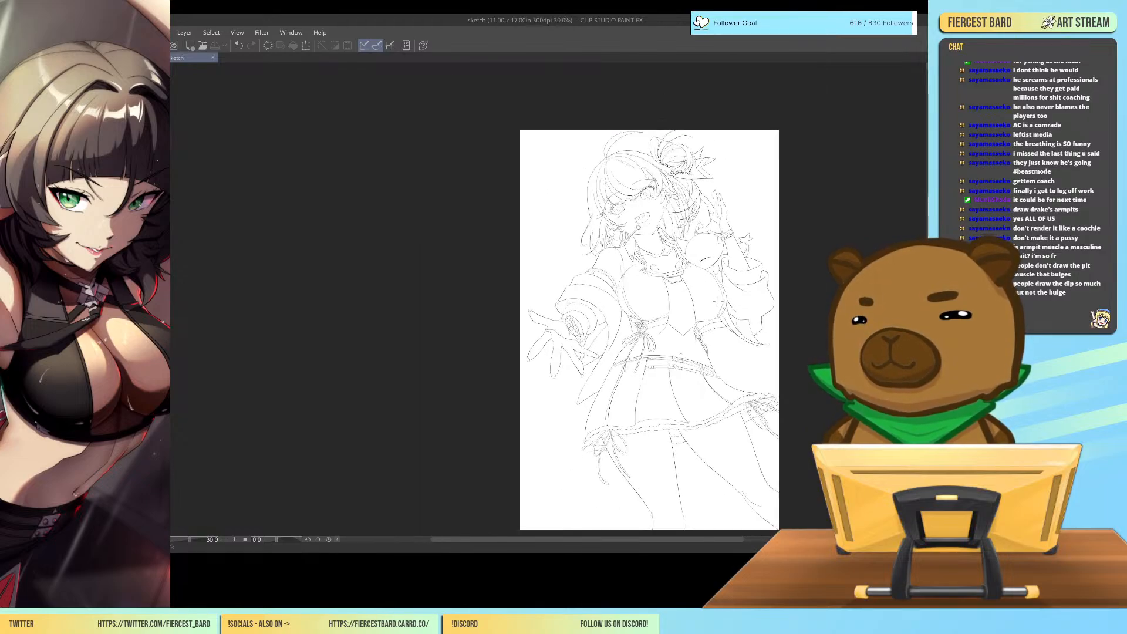
{"action": "scroll", "coordinate": [718, 300], "scroll_direction": "up", "scroll_amount": 4}
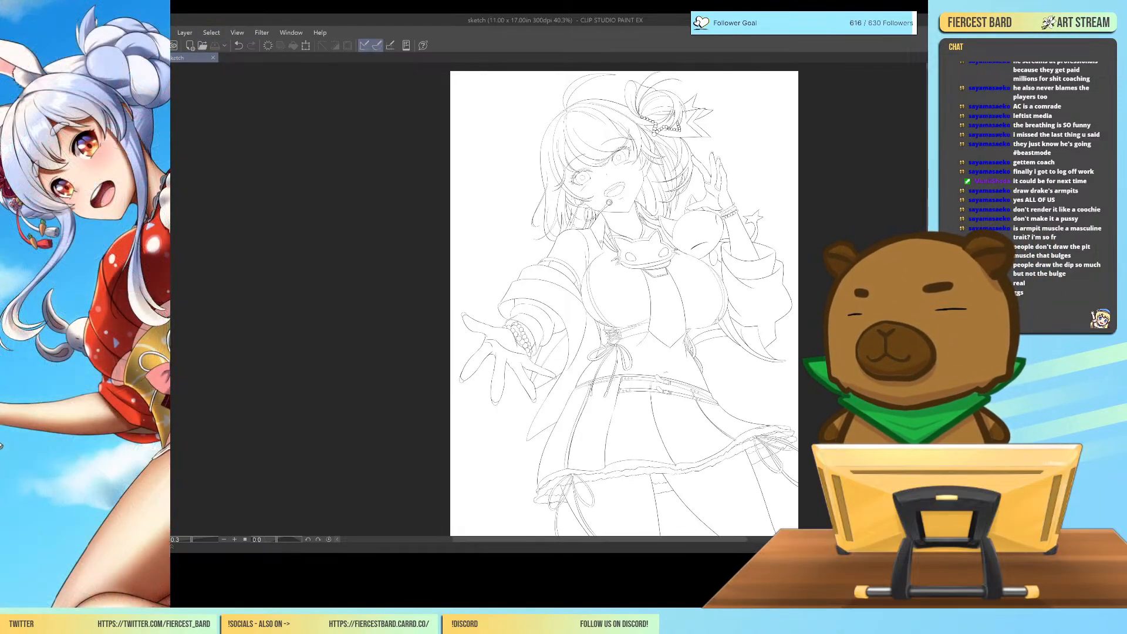
Open the finished colour illustration of the lavender-haired string player and view the whole picture and the upper body.
{"action": "key", "text": "alt+Tab"}
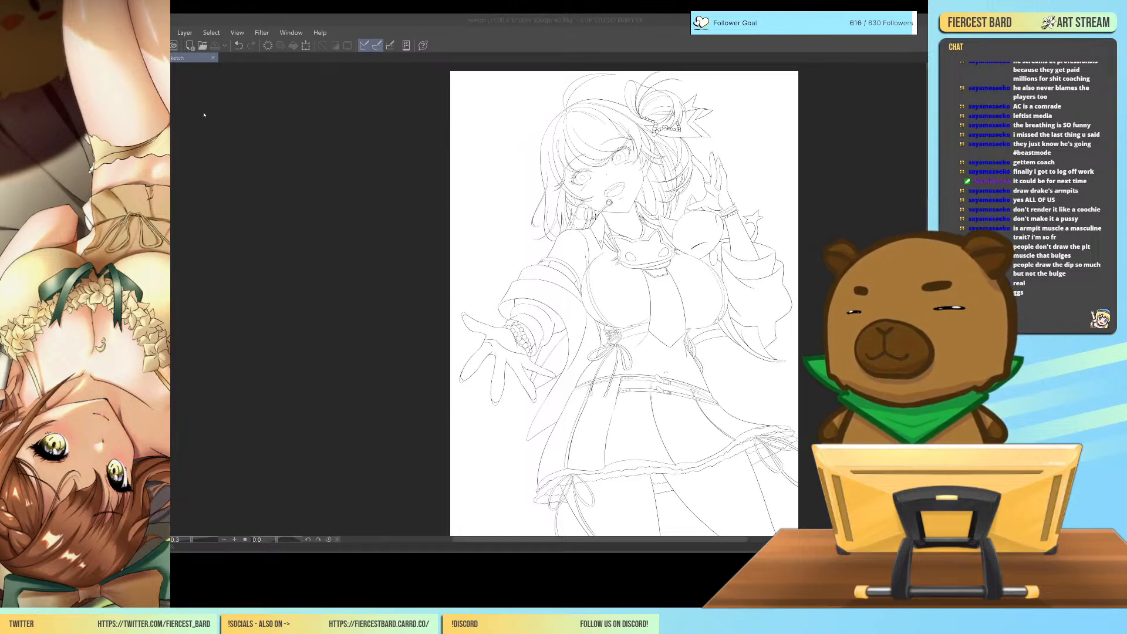
{"action": "double_click", "coordinate": [473, 194]}
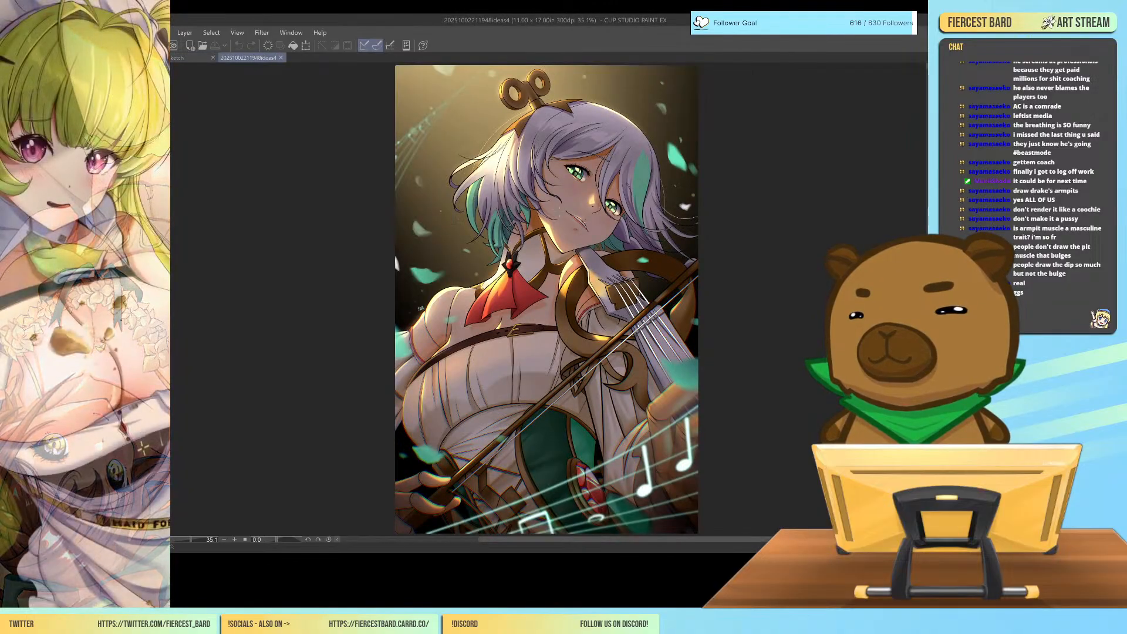
{"action": "scroll", "coordinate": [593, 203], "scroll_direction": "up", "scroll_amount": 1}
{"action": "scroll", "coordinate": [593, 203], "scroll_direction": "down", "scroll_amount": 4}
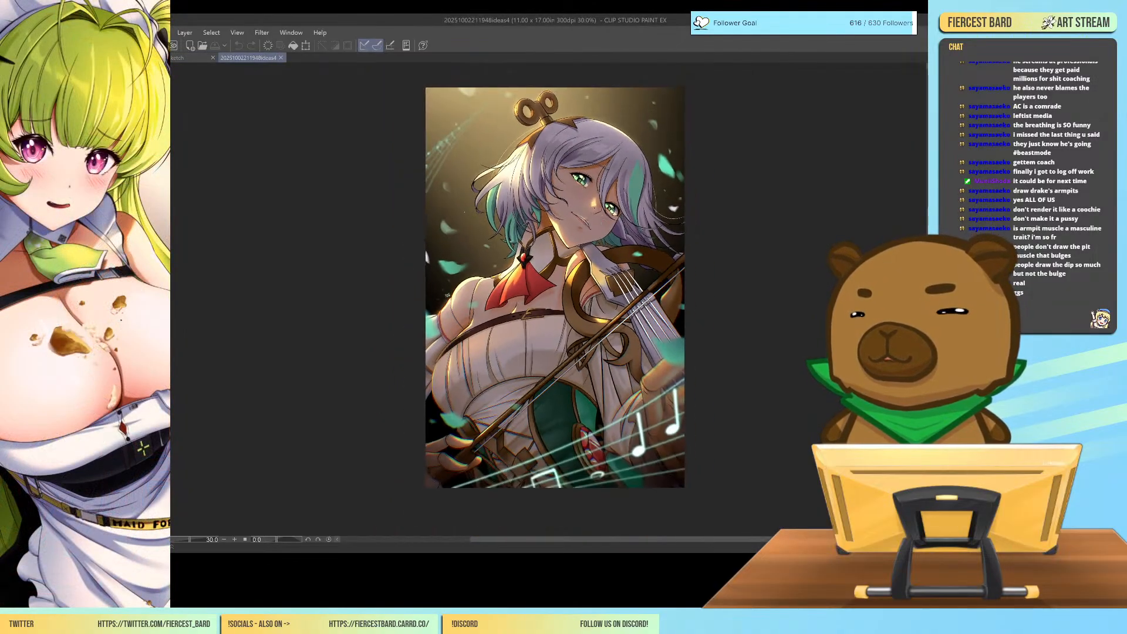
{"action": "scroll", "coordinate": [593, 202], "scroll_direction": "up", "scroll_amount": 2}
{"action": "scroll", "coordinate": [573, 183], "scroll_direction": "up", "scroll_amount": 3}
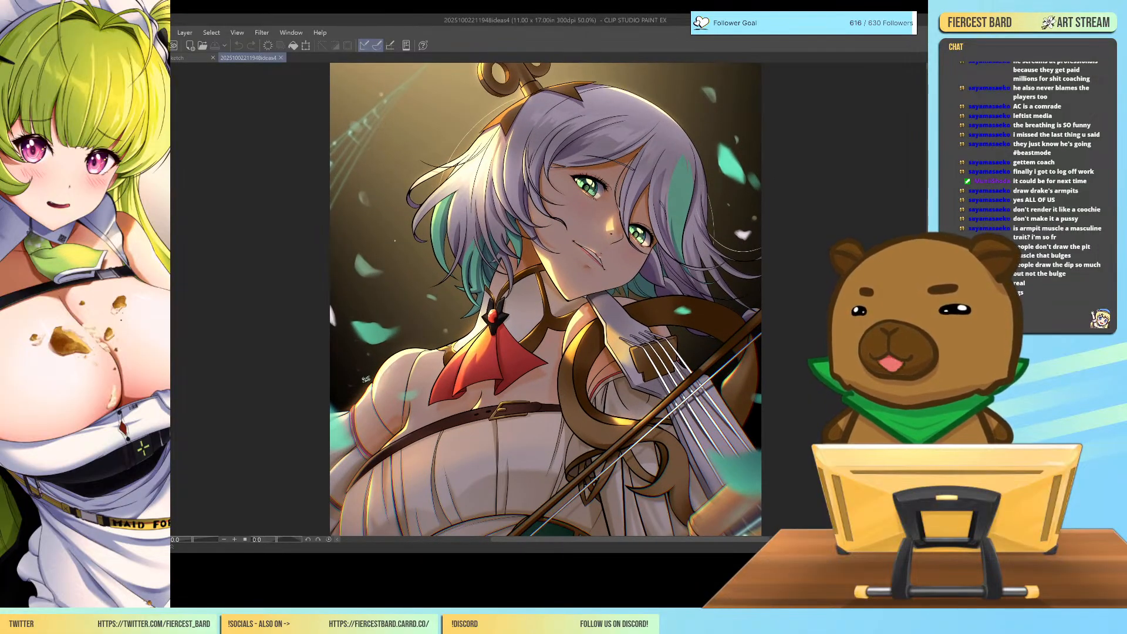
Check the string player illustration with the canvas tilted by 5 degrees and mirrored horizontally, and restore its normal orientation.
{"action": "key", "text": "minus"}
{"action": "key", "text": "h"}
{"action": "key", "text": "h"}
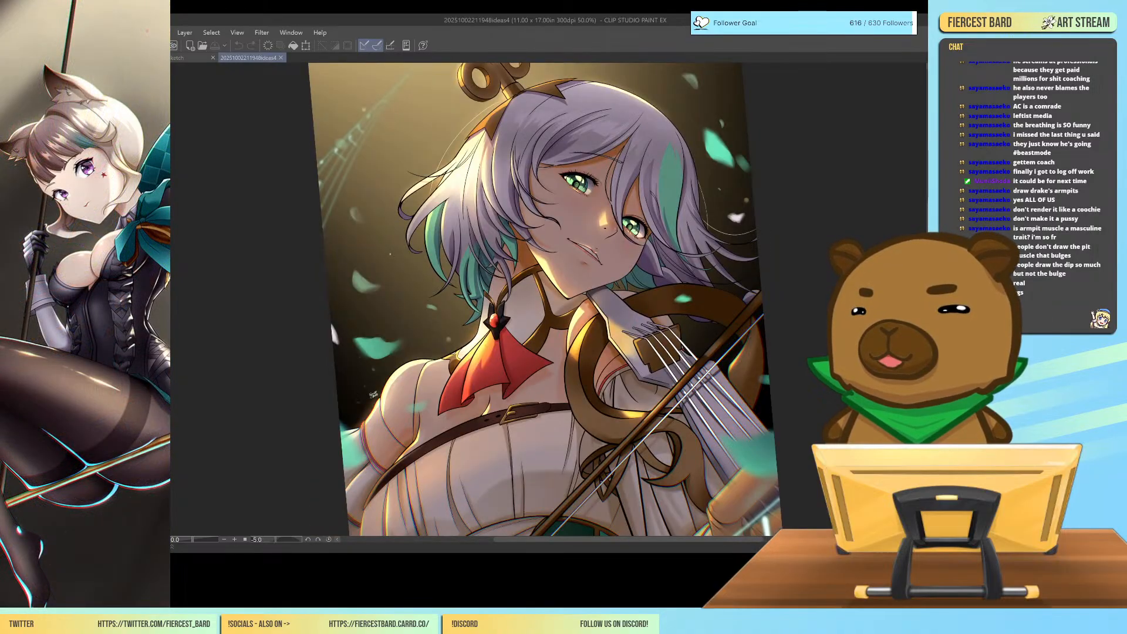
{"action": "key", "text": "at"}
{"action": "key", "text": "h"}
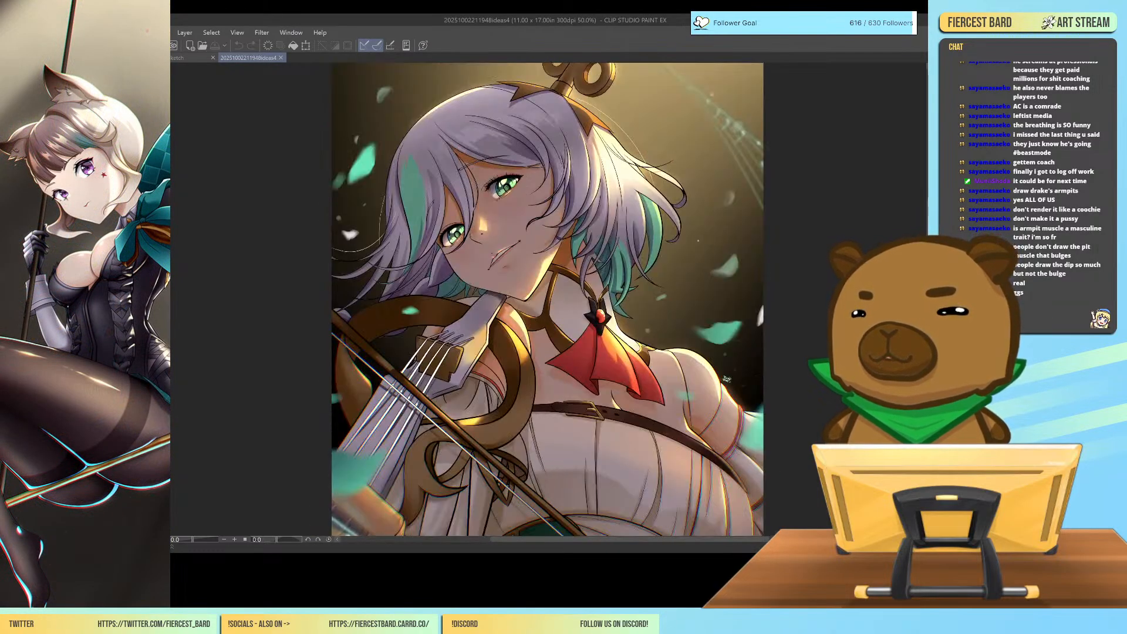
{"action": "key", "text": "h"}
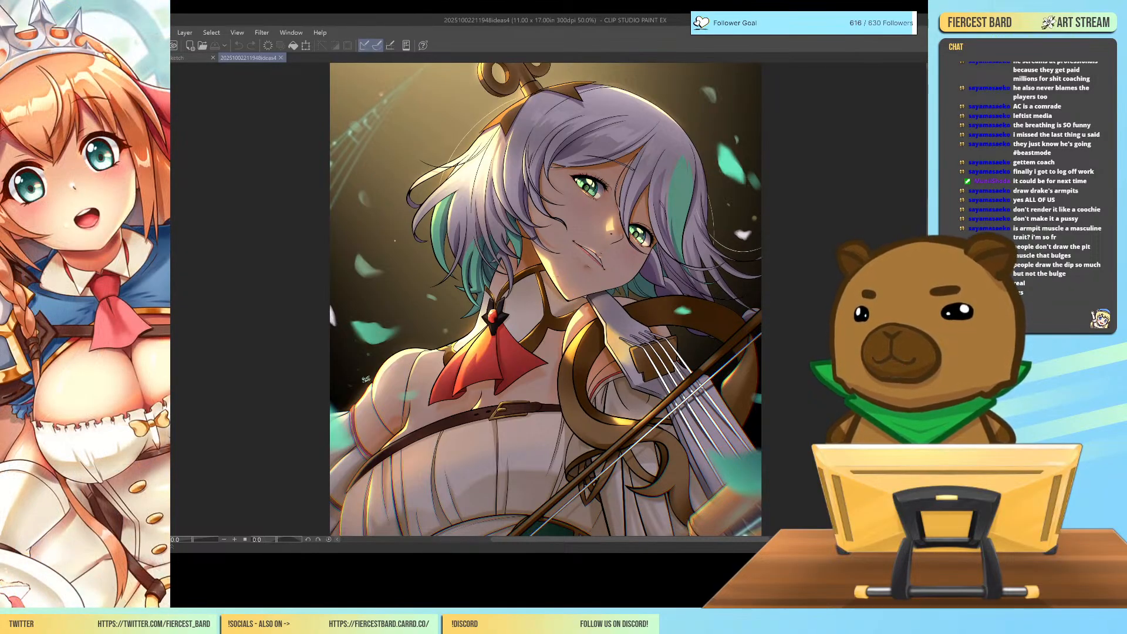
Inspect the string player's face and red neckpiece up close, and close the finished illustration.
{"action": "scroll", "coordinate": [554, 268], "scroll_direction": "up", "scroll_amount": 2}
{"action": "scroll", "coordinate": [570, 282], "scroll_direction": "up", "scroll_amount": 6}
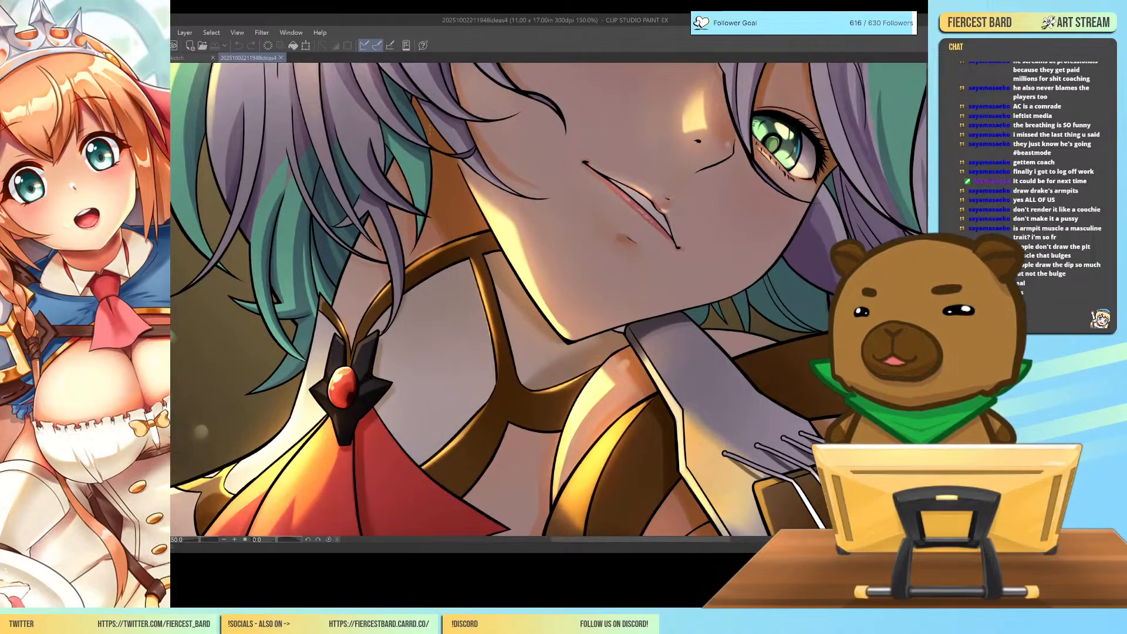
{"action": "scroll", "coordinate": [600, 272], "scroll_direction": "down", "scroll_amount": 9}
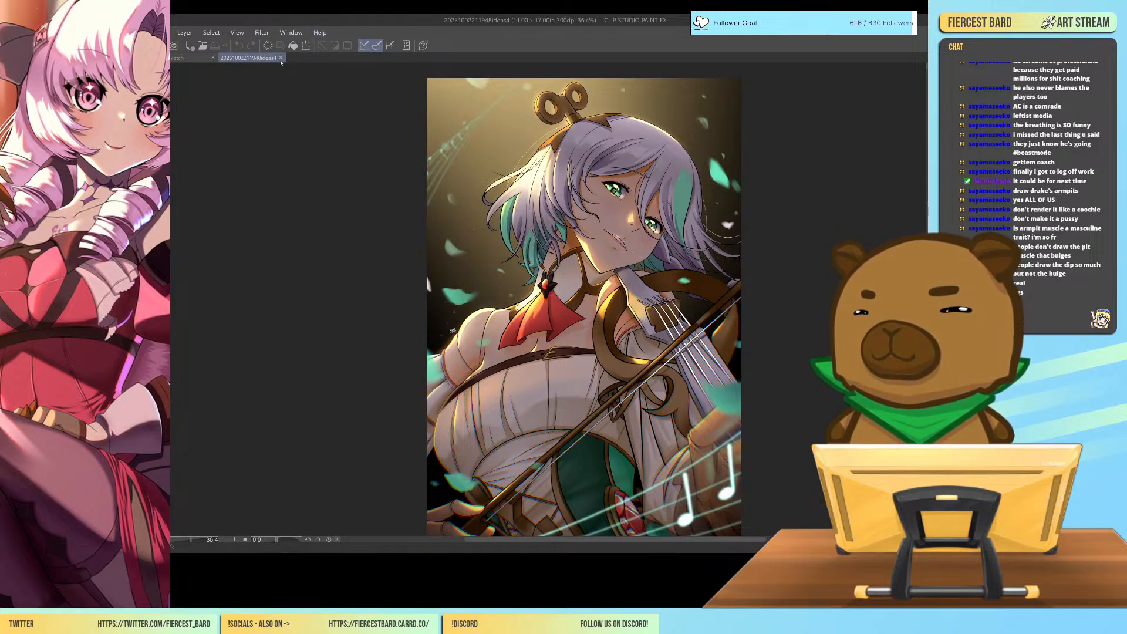
{"action": "left_click", "coordinate": [281, 58]}
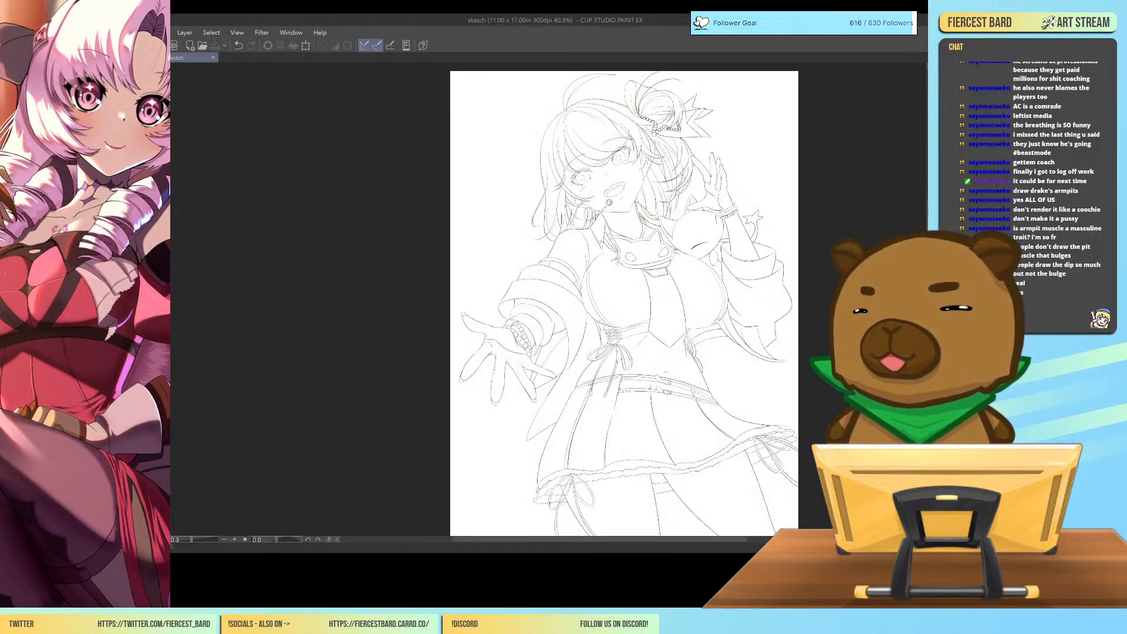
Open the finished spoodergwen illustration, view the whole picture, and close it to return to the character line art.
{"action": "key", "text": "alt+Tab"}
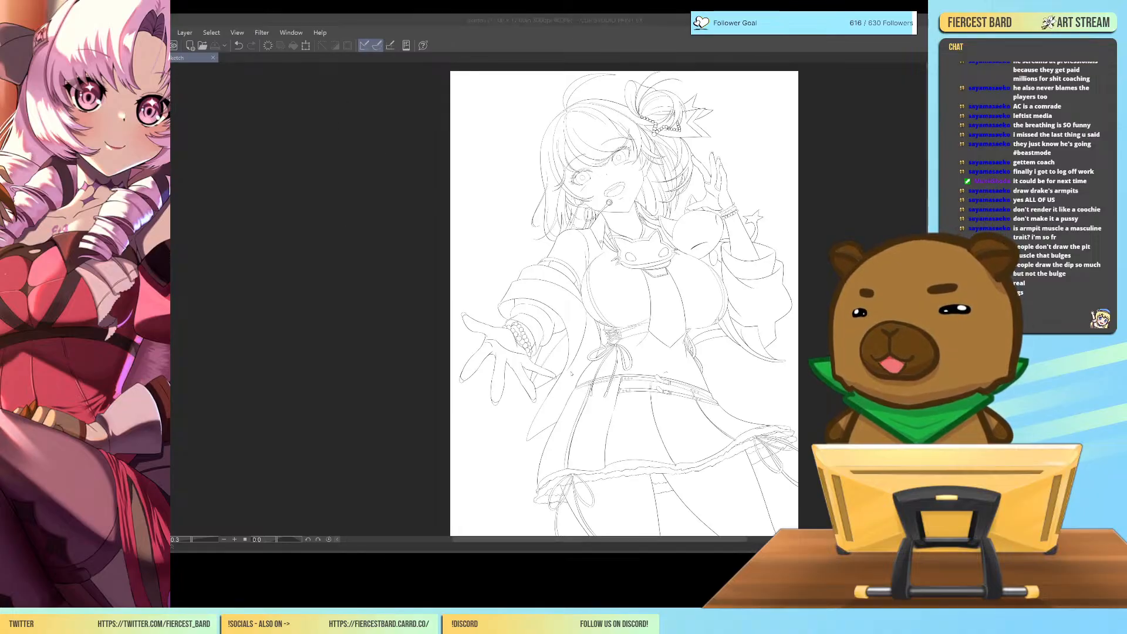
{"action": "left_click", "coordinate": [571, 375]}
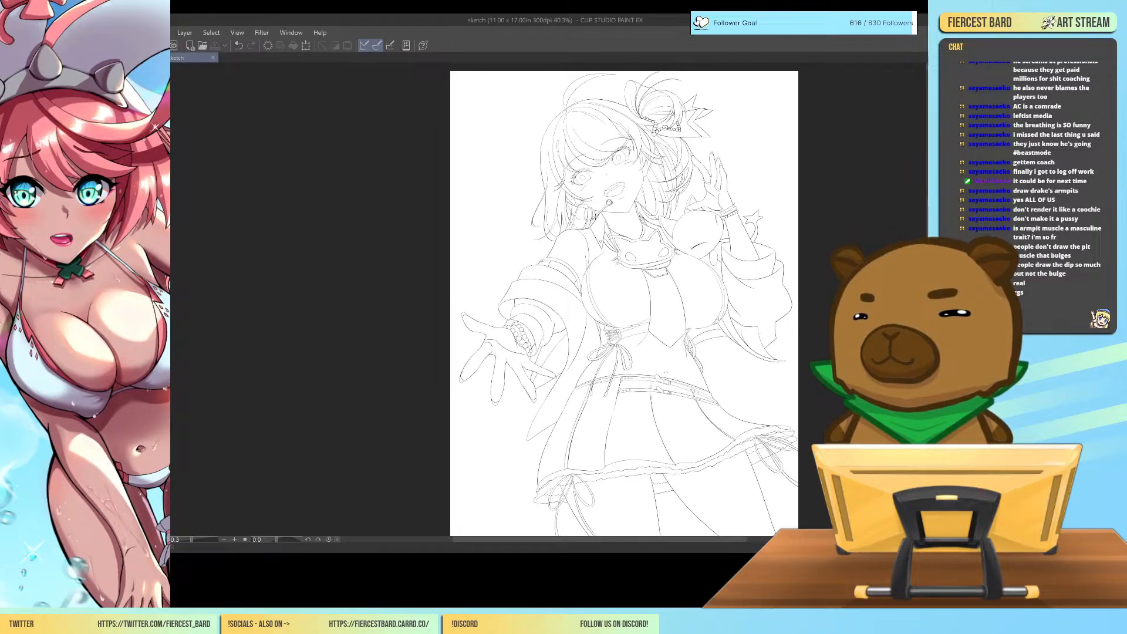
{"action": "key", "text": "alt+Tab"}
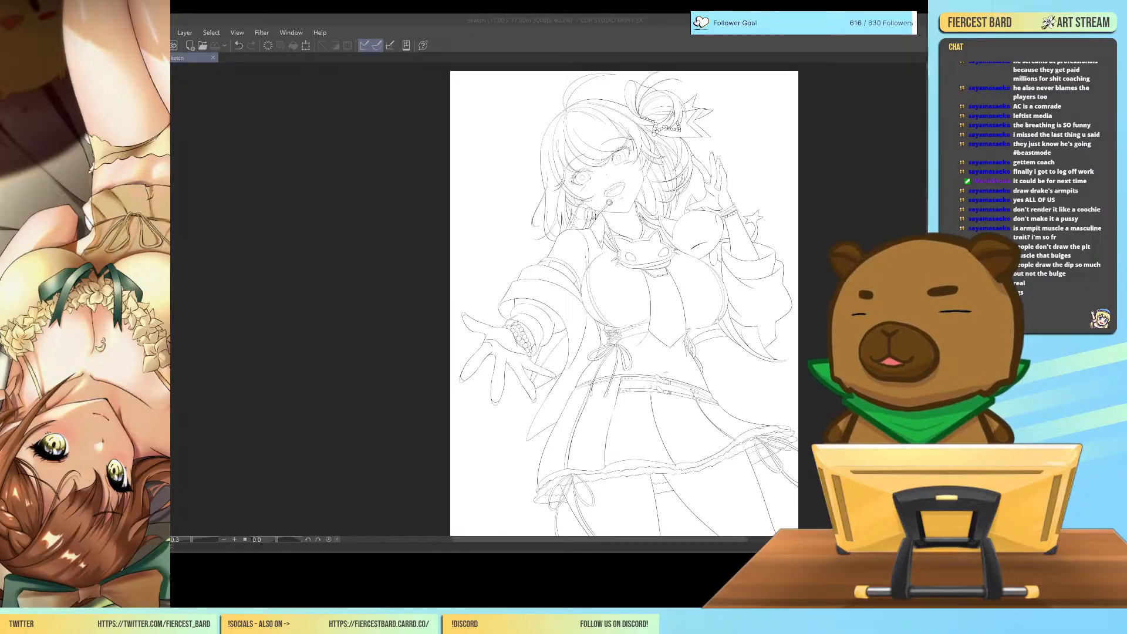
{"action": "left_click", "coordinate": [275, 188]}
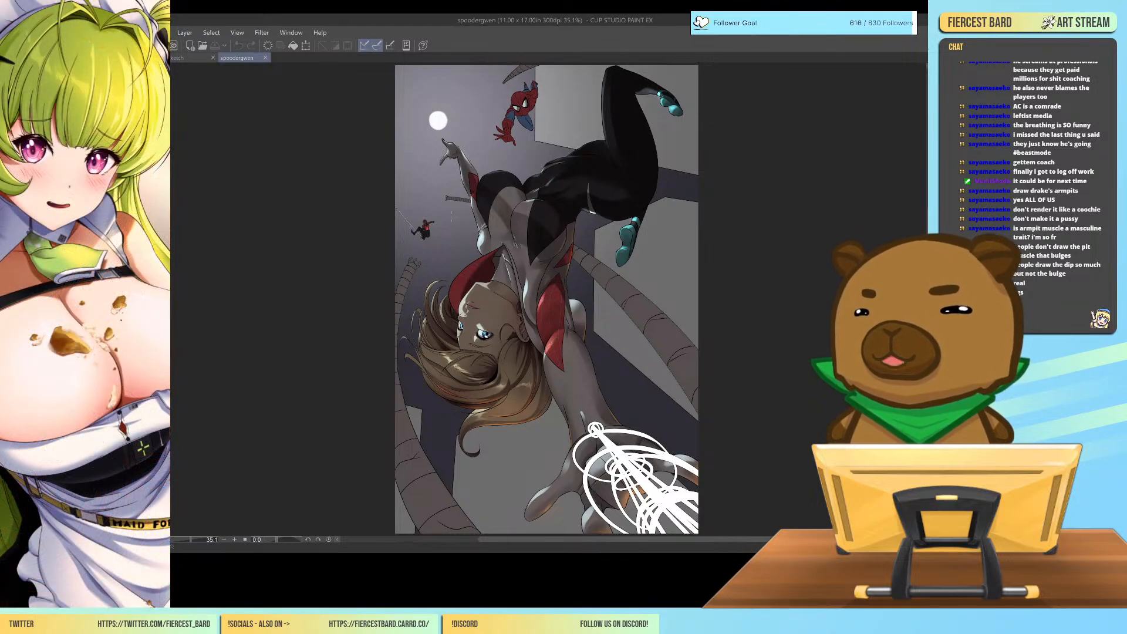
{"action": "left_click", "coordinate": [266, 58]}
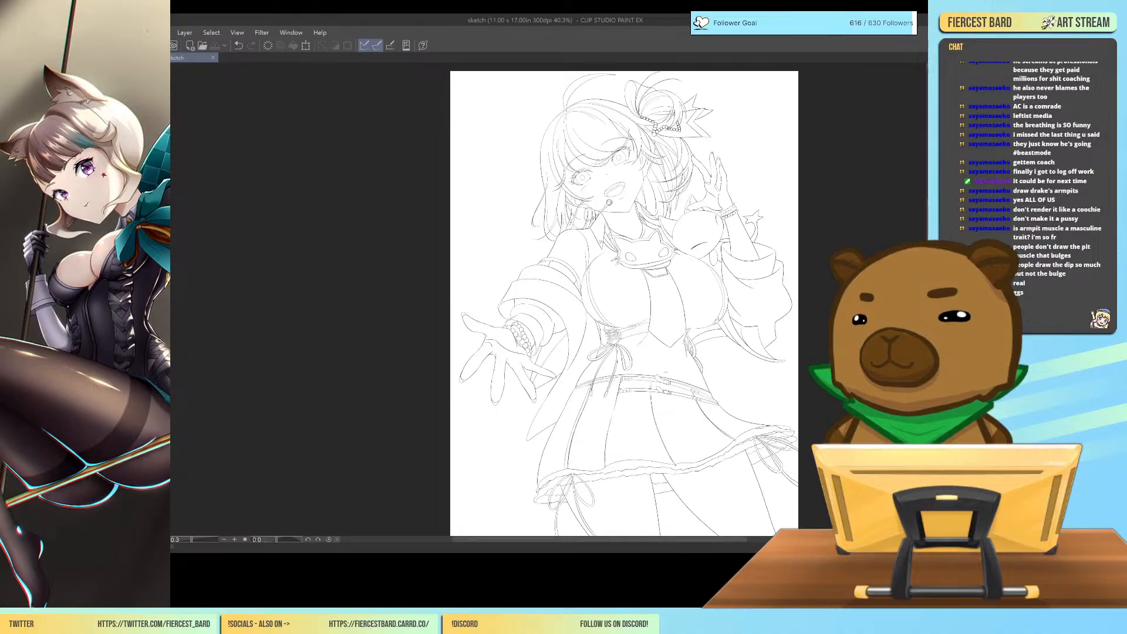
Inspect the line art's outstretched hand and bead bracelet up close, and bring the figure from head to skirt back into view.
{"action": "scroll", "coordinate": [577, 341], "scroll_direction": "up", "scroll_amount": 10}
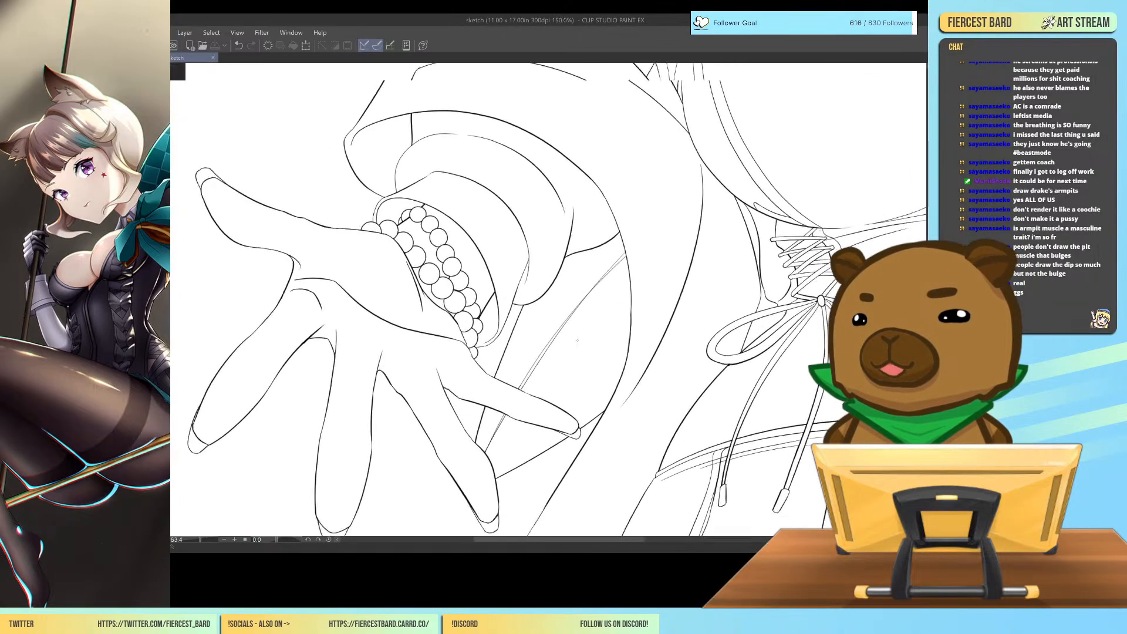
{"action": "scroll", "coordinate": [577, 340], "scroll_direction": "down", "scroll_amount": 6}
{"action": "scroll", "coordinate": [577, 340], "scroll_direction": "down", "scroll_amount": 2}
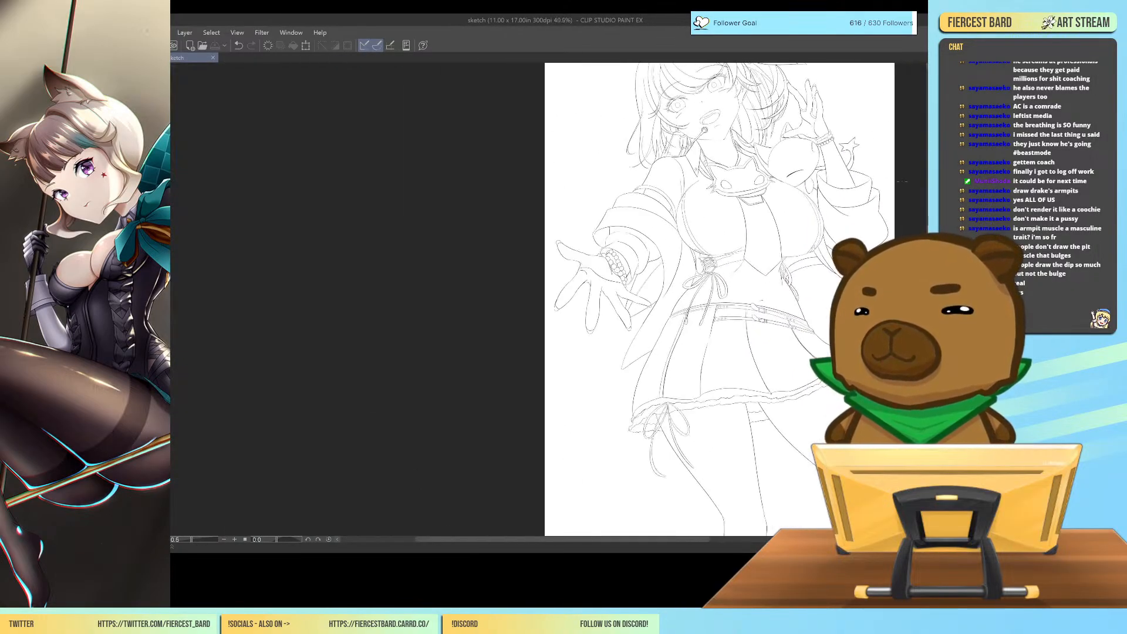
{"action": "scroll", "coordinate": [720, 300], "scroll_direction": "up", "scroll_amount": 2}
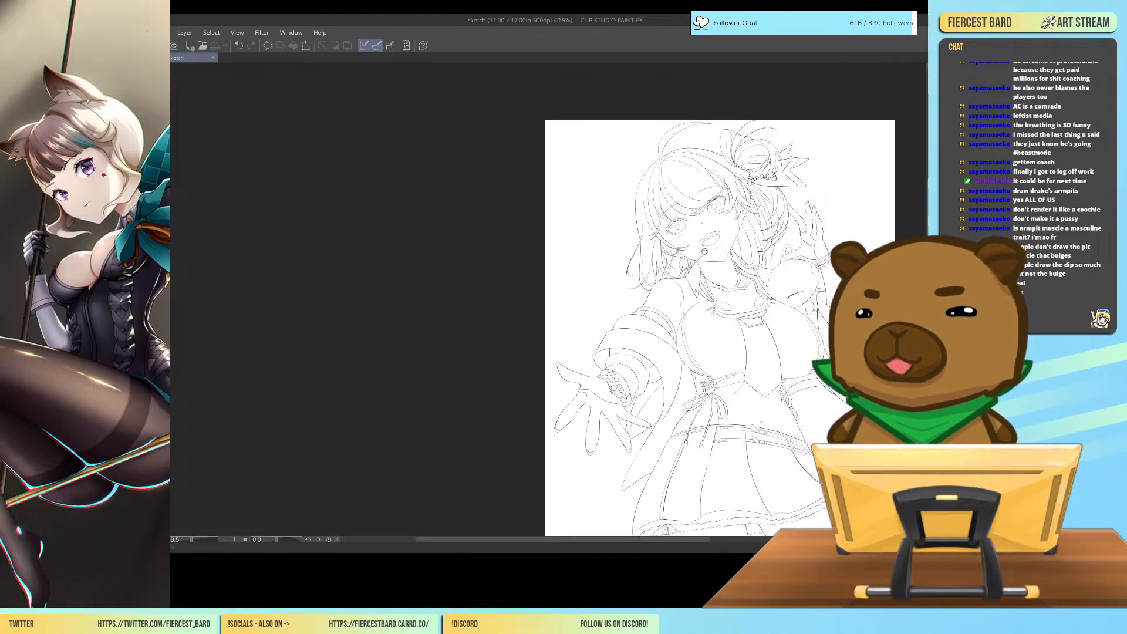
{"action": "left_click_drag", "start_coordinate": [701, 540], "coordinate": [739, 539]}
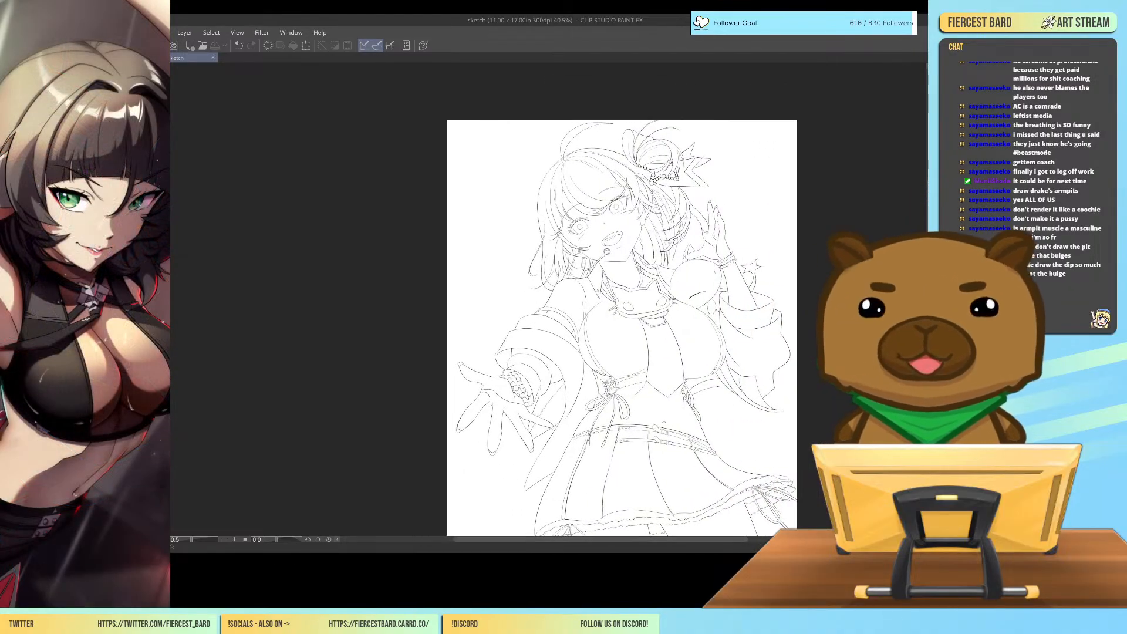